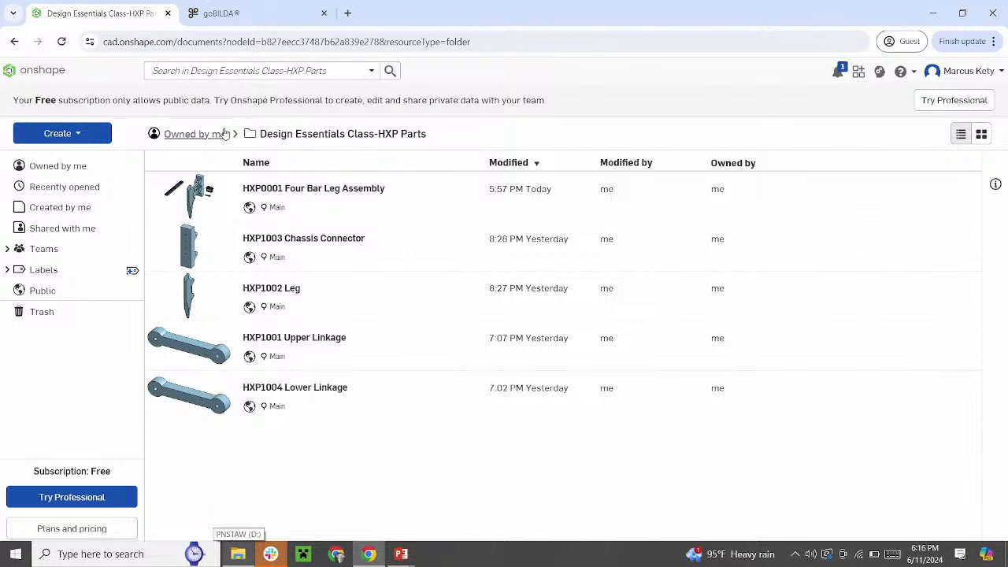
- Open the Purchased Parts folder belonging to the Into the Deep team
left_click(49, 248)
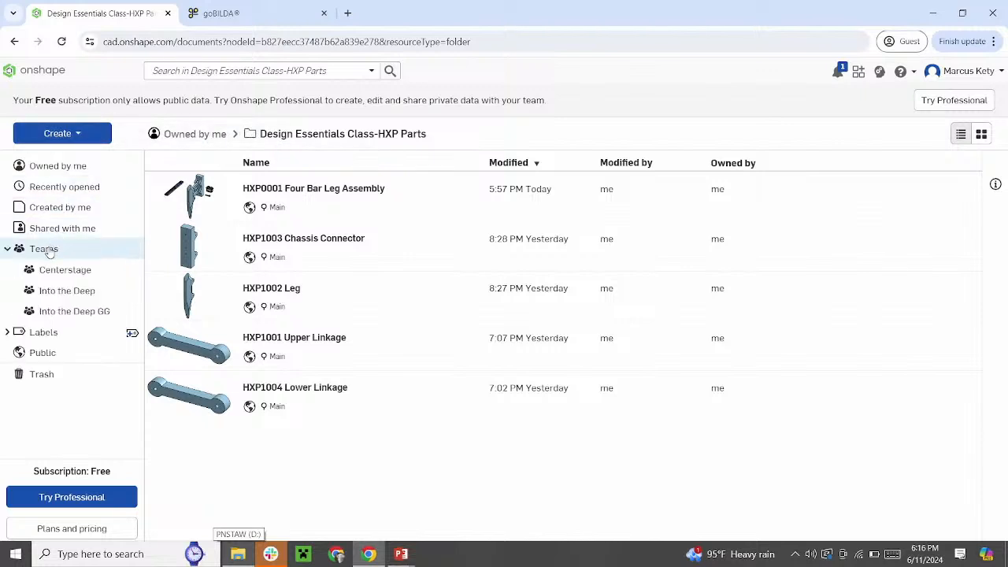
left_click(55, 289)
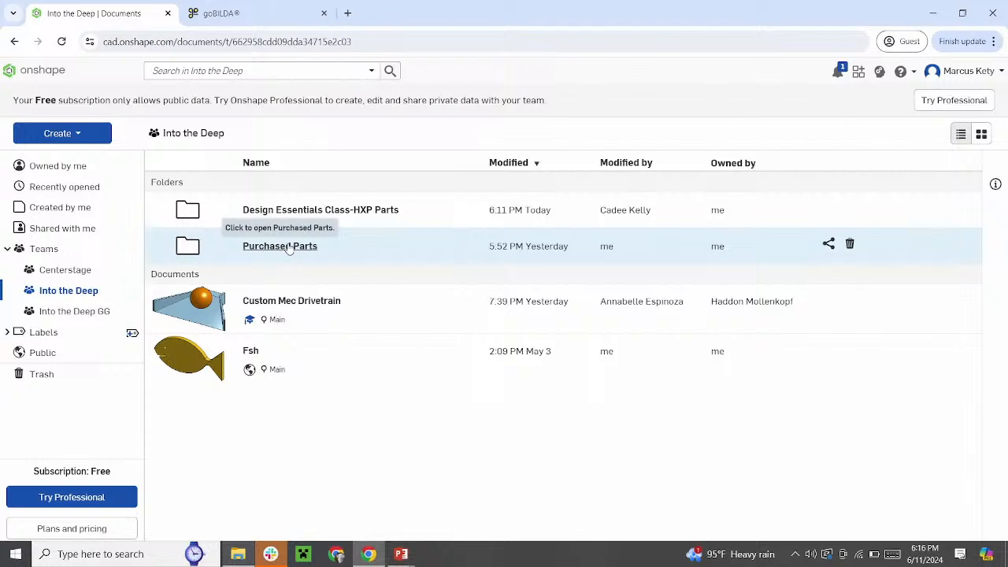
left_click(280, 246)
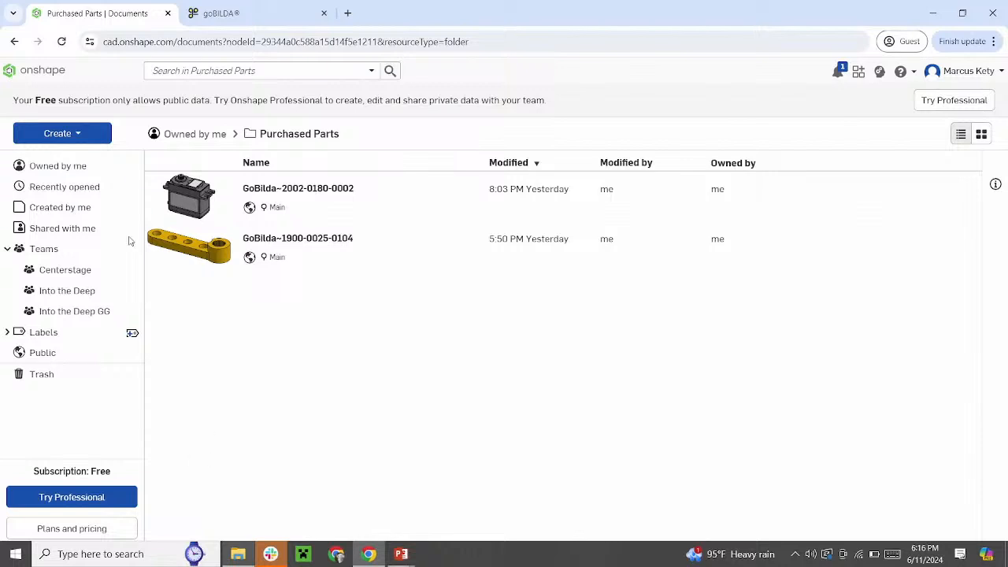
- Create a public document named "HXP 001" in the Purchased Parts folder
left_click(76, 137)
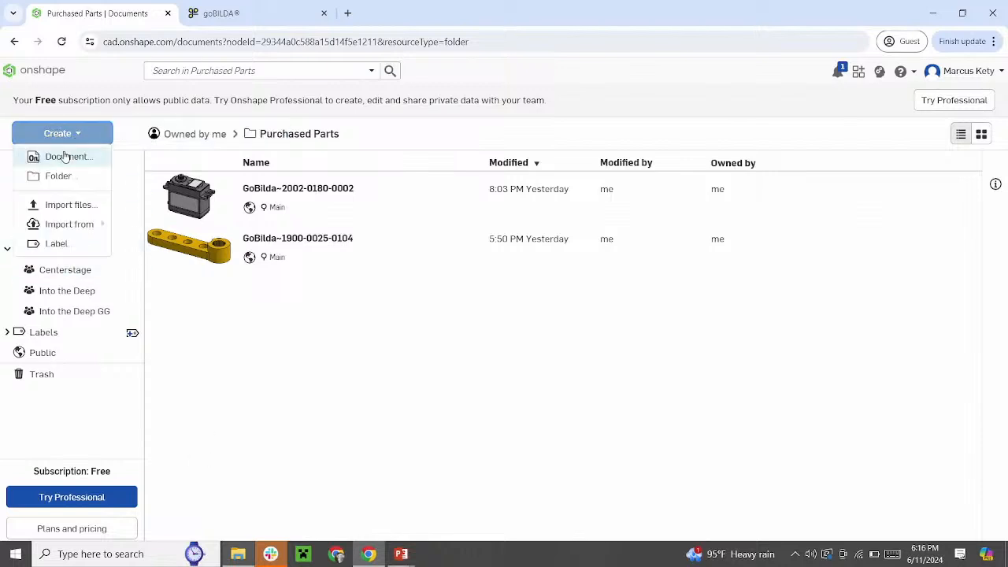
left_click(64, 156)
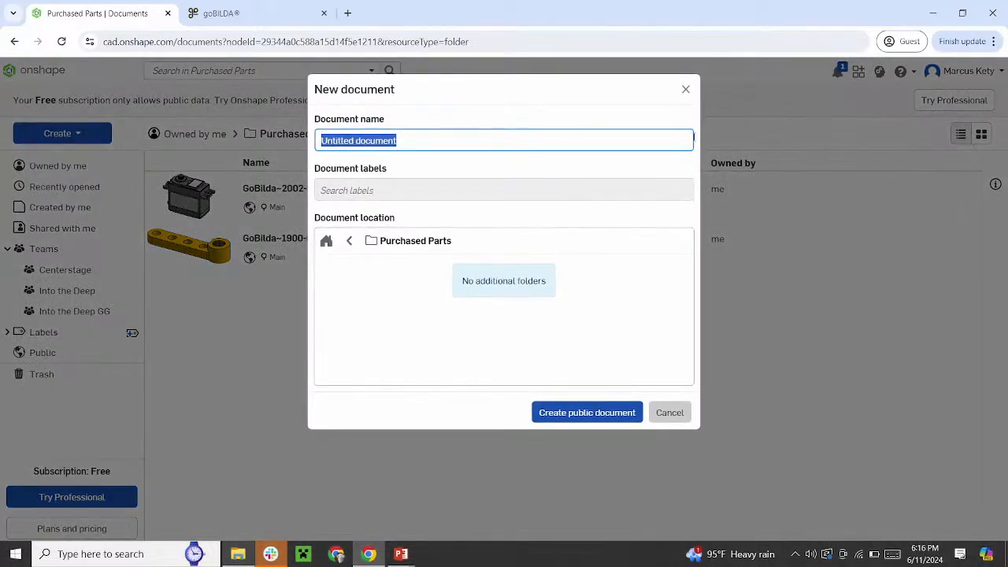
type("HXP")
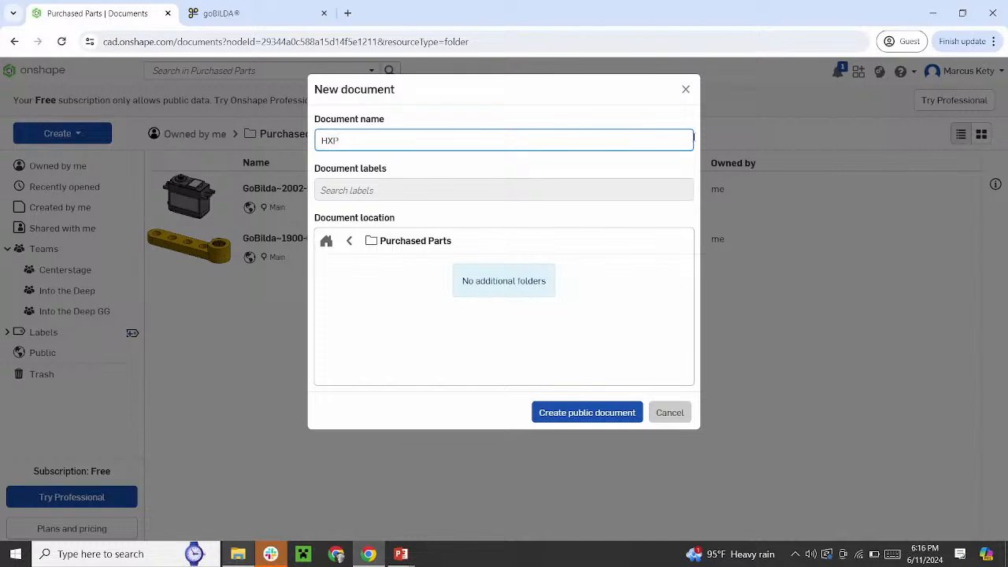
type("001")
key("Return")
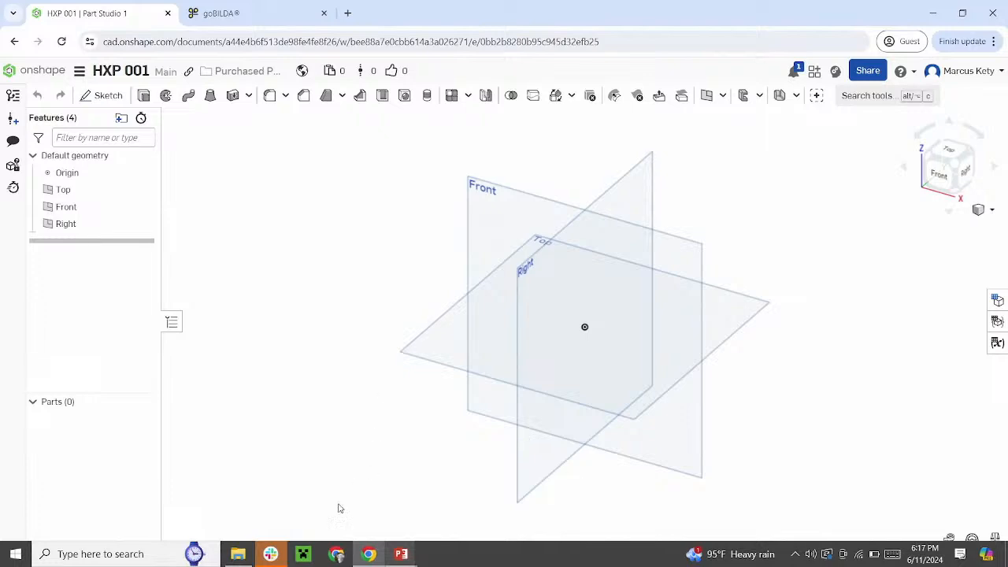
left_click(271, 554)
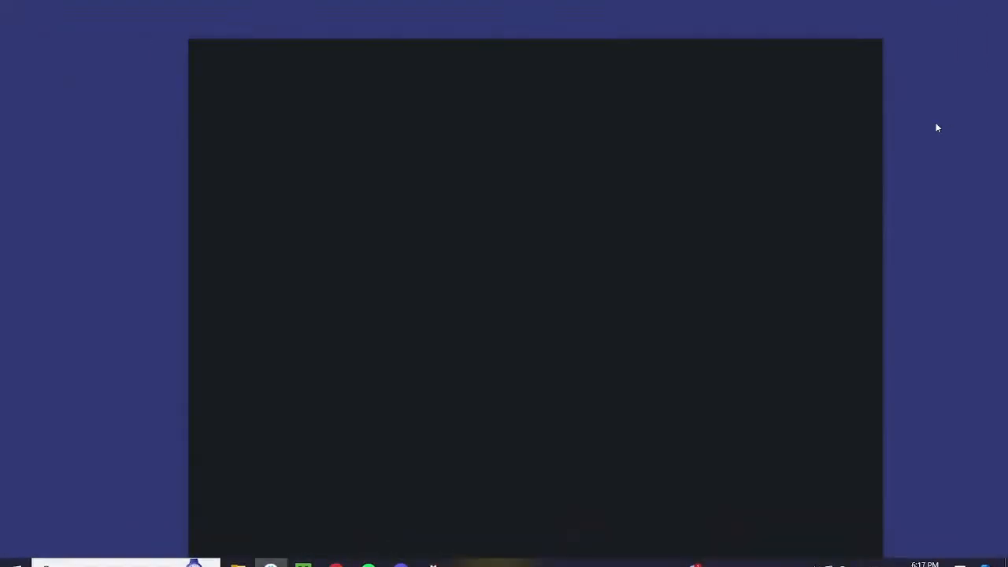
left_click(817, 45)
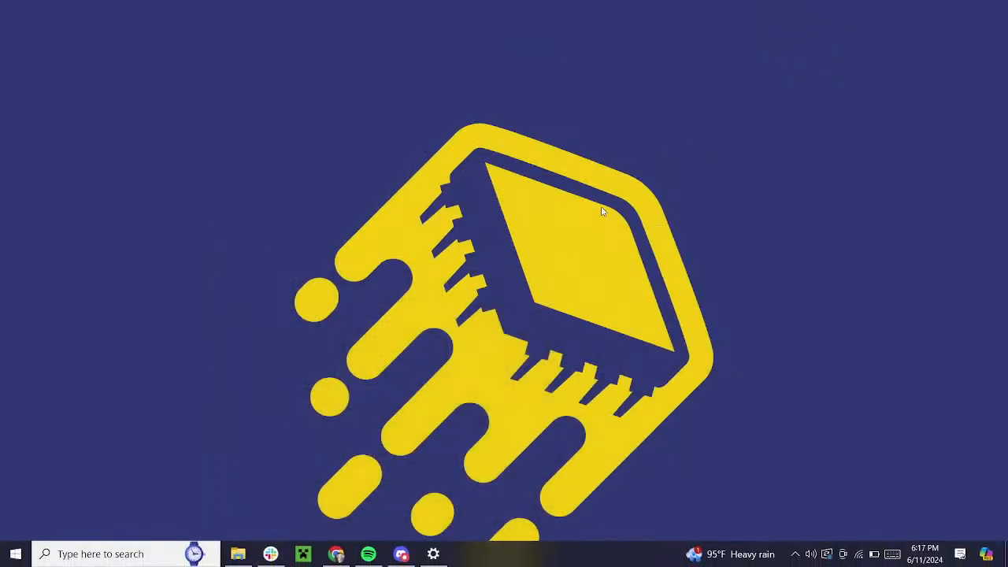
key("alt+Tab")
key("alt+Tab")
key("alt+Tab")
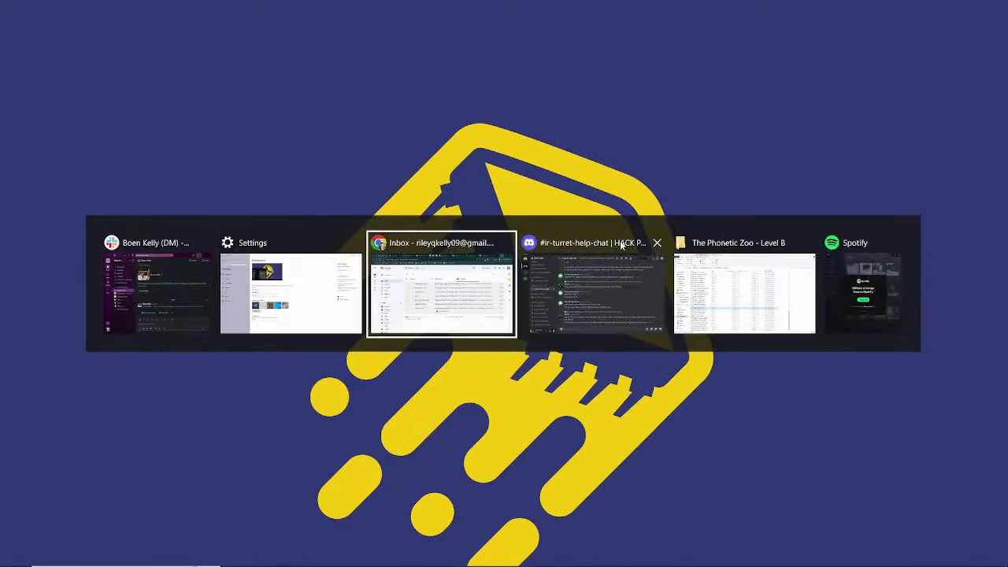
key("Escape")
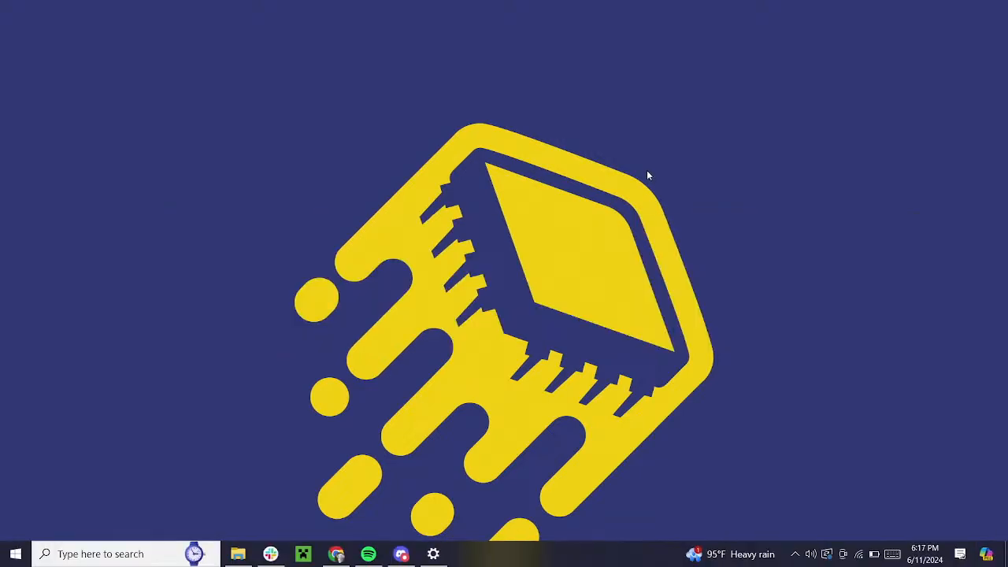
key("super+Tab")
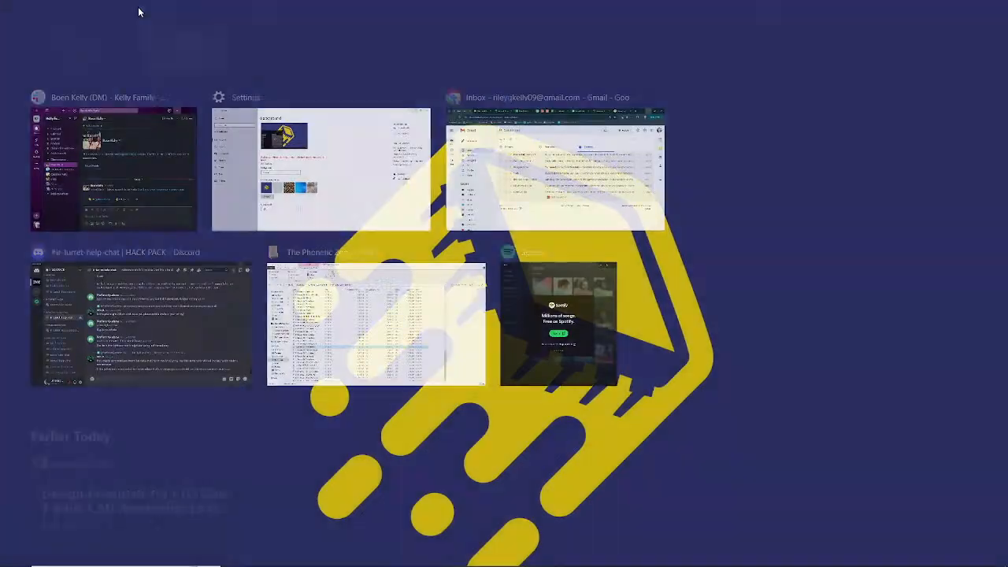
key("super+Tab")
left_click(154, 38)
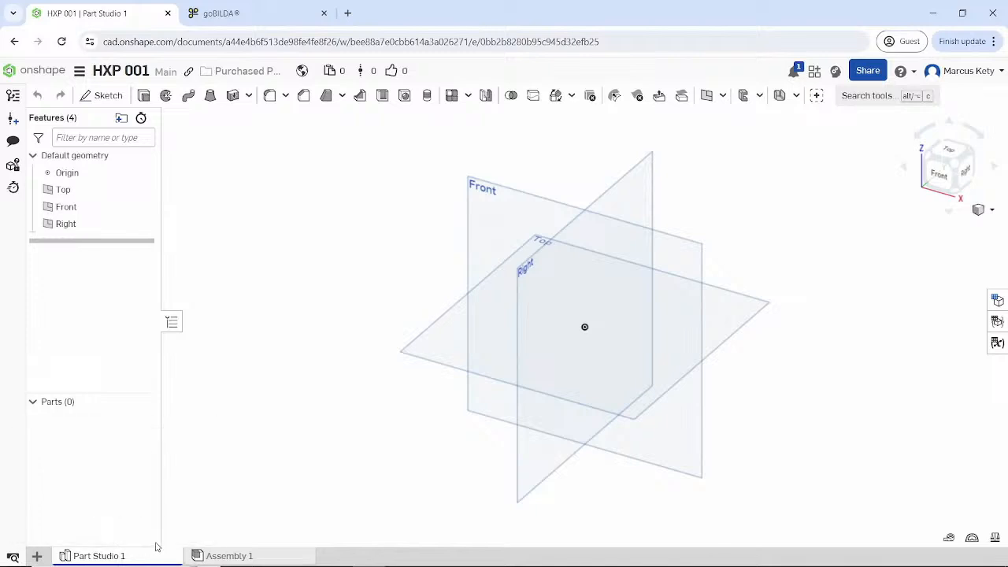
- Review the element types that can be added to the document, inspect the empty Assembly 1, and return to Part Studio 1
mouse_move(231, 559)
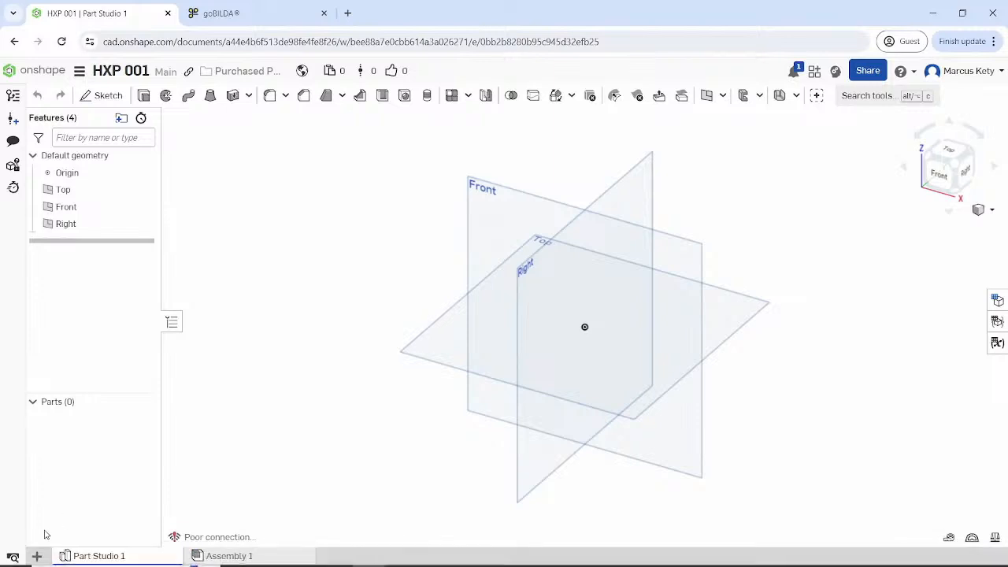
left_click(36, 556)
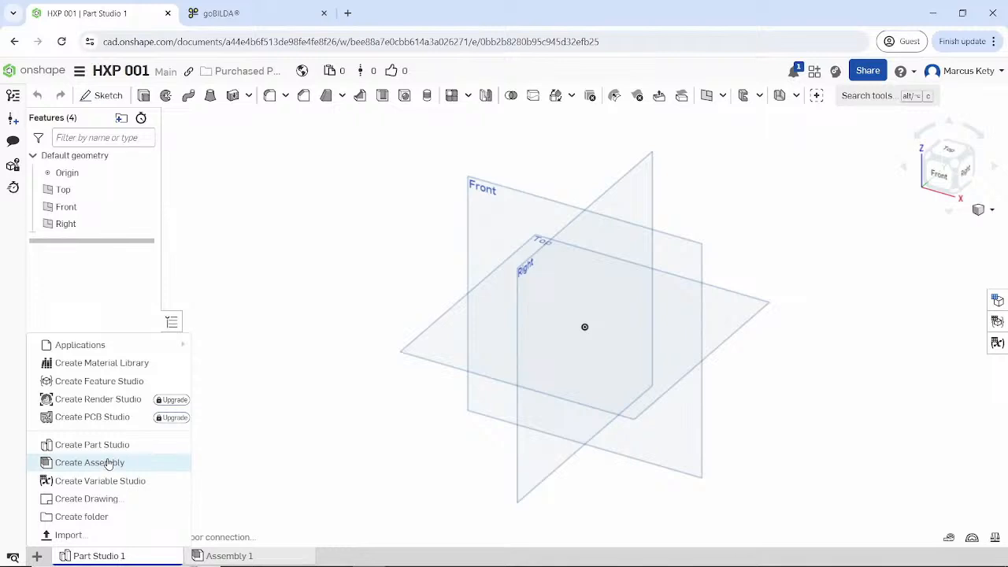
left_click(249, 557)
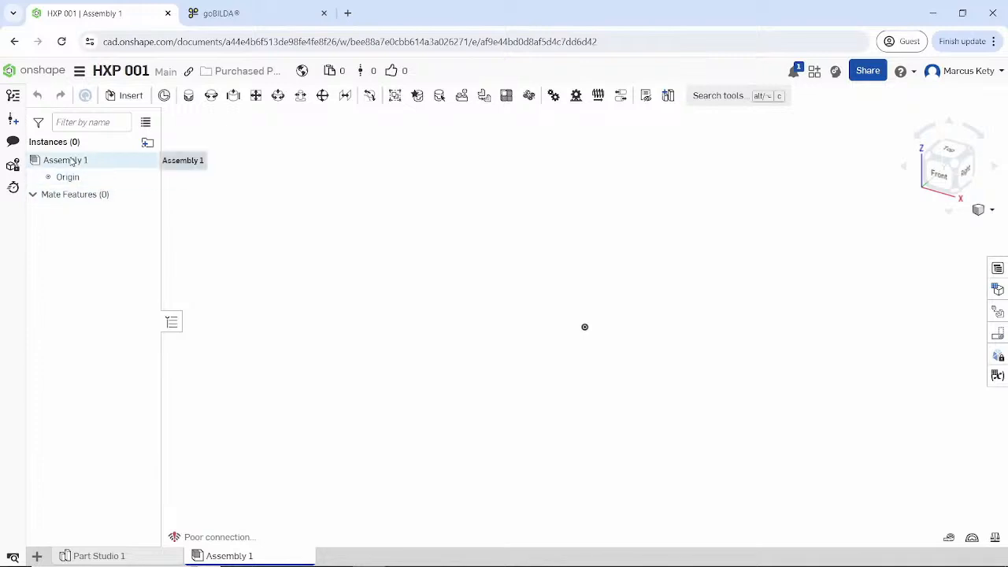
right_click(75, 161)
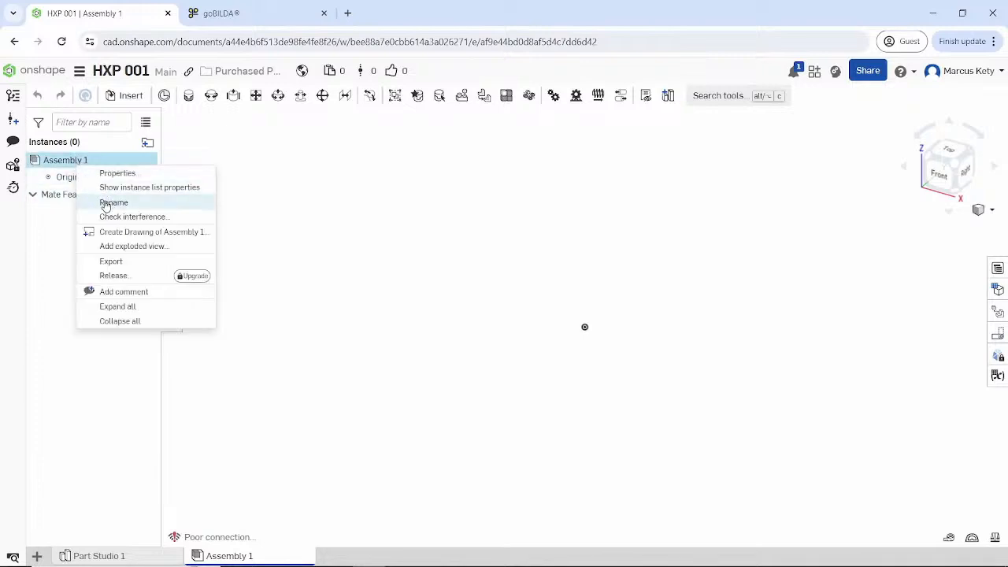
left_click(488, 295)
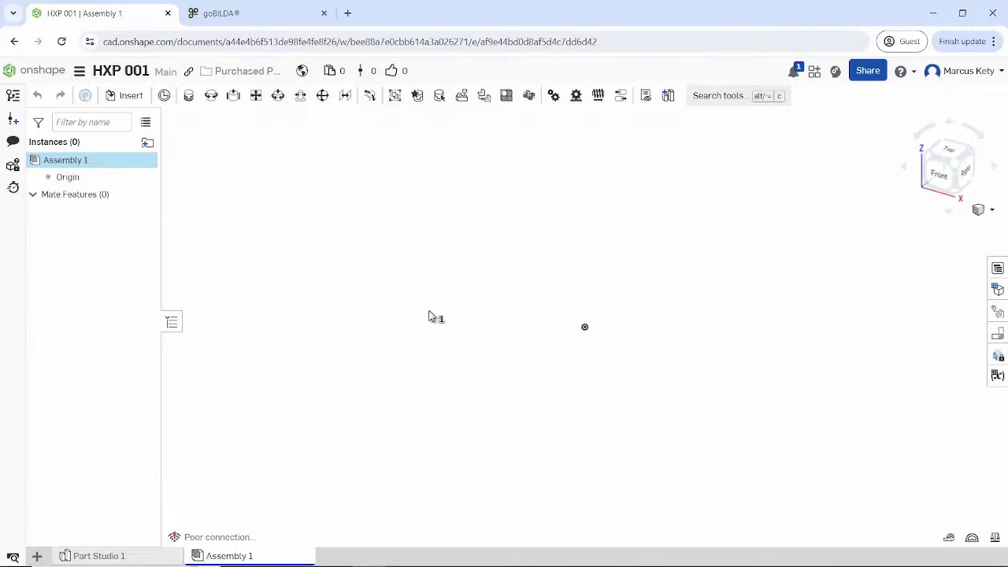
mouse_move(69, 558)
left_click(94, 555)
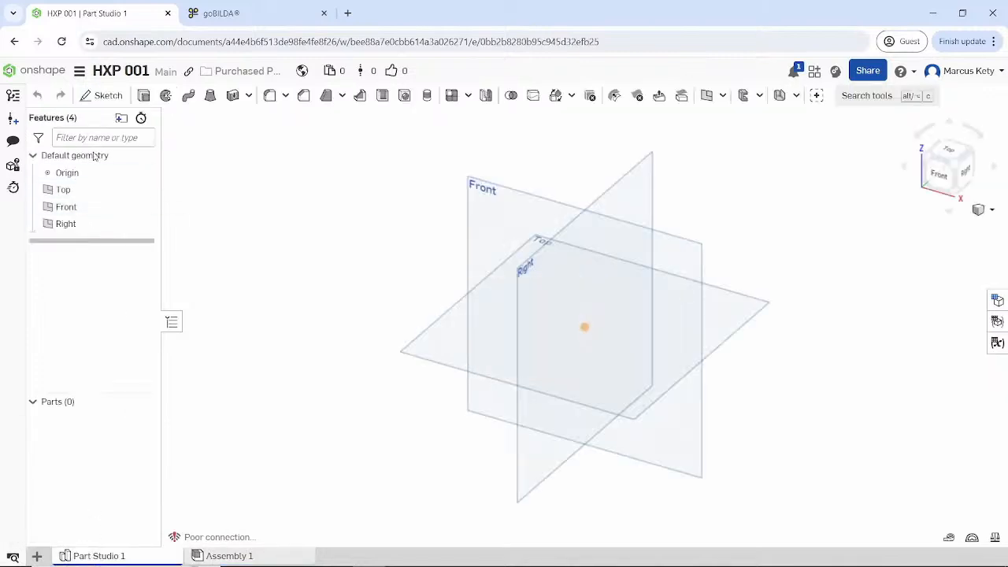
- Return to the documents owned by the account and open the HXP1002 Leg document
left_click(79, 70)
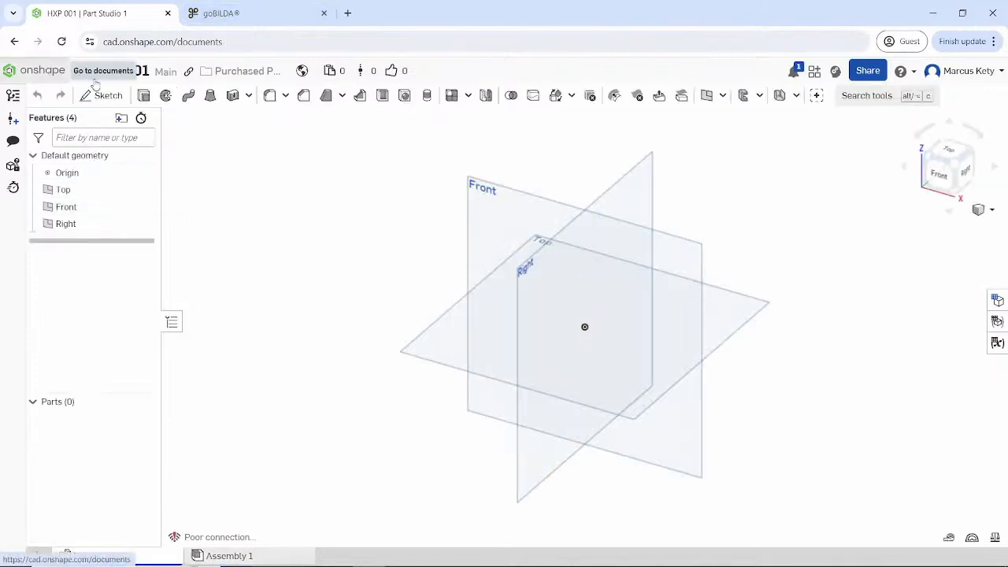
left_click(195, 134)
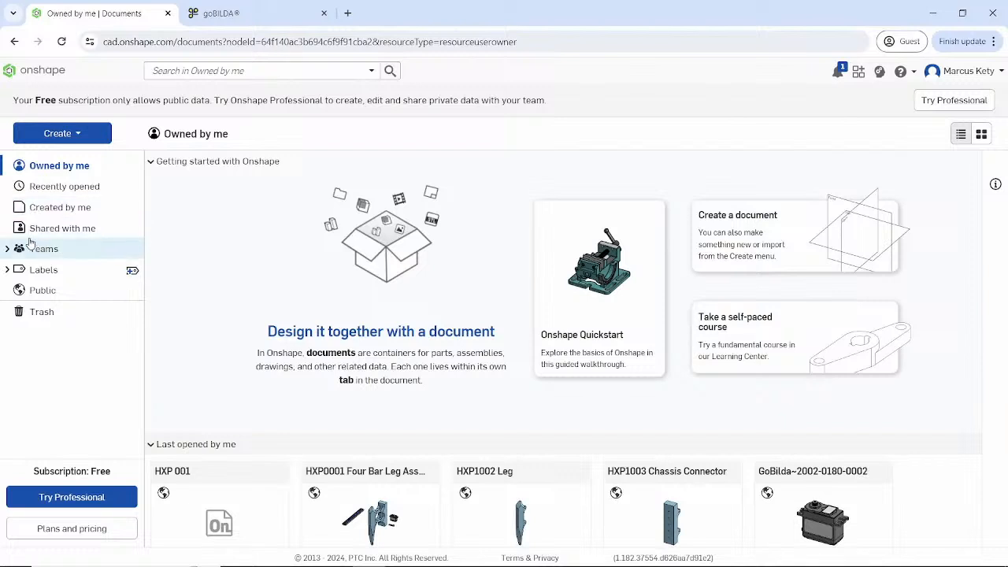
left_click(530, 495)
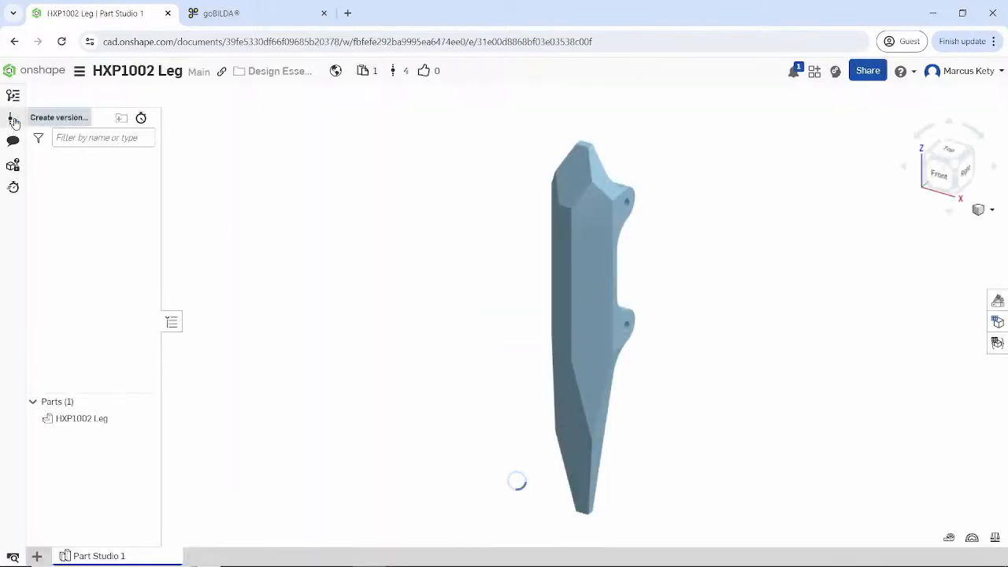
- Preview the version creation settings without creating a version, and review the leg's version history and the commands available for its versions
left_click(14, 121)
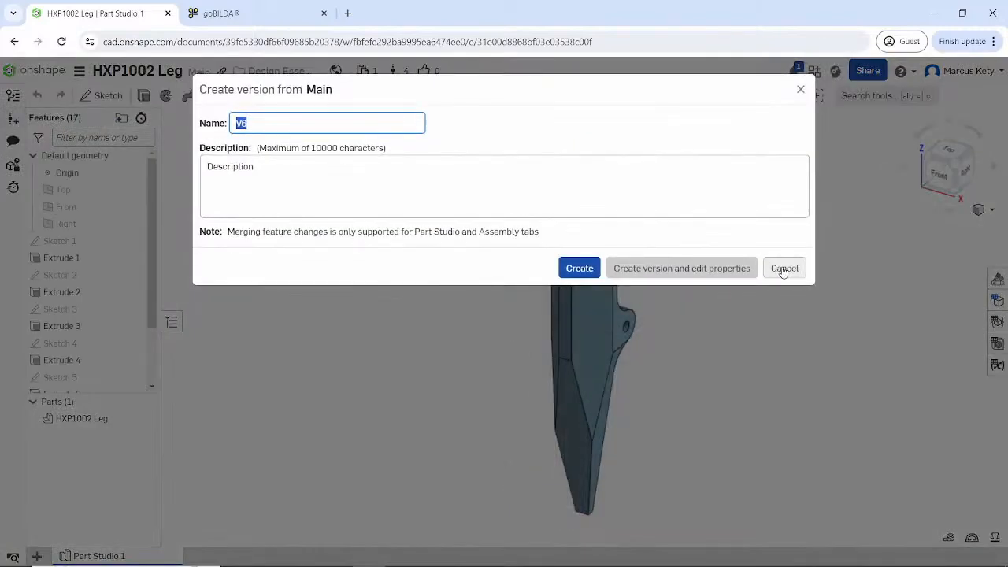
left_click(784, 270)
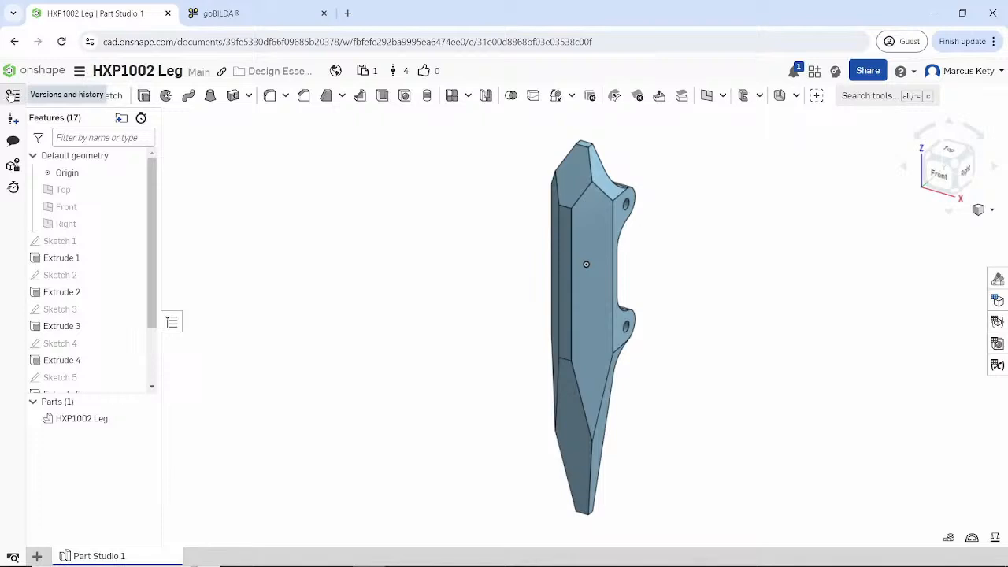
left_click(13, 96)
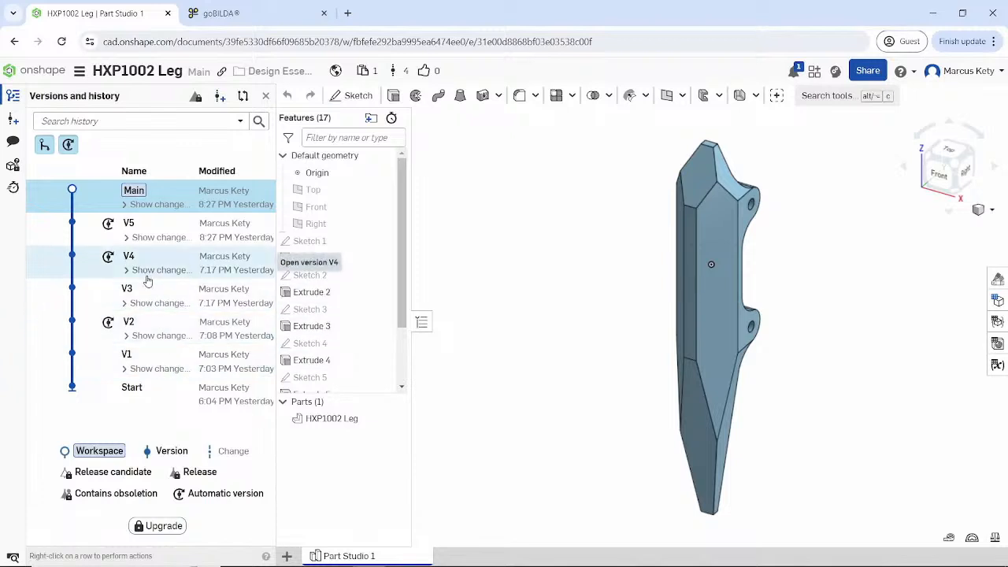
right_click(85, 247)
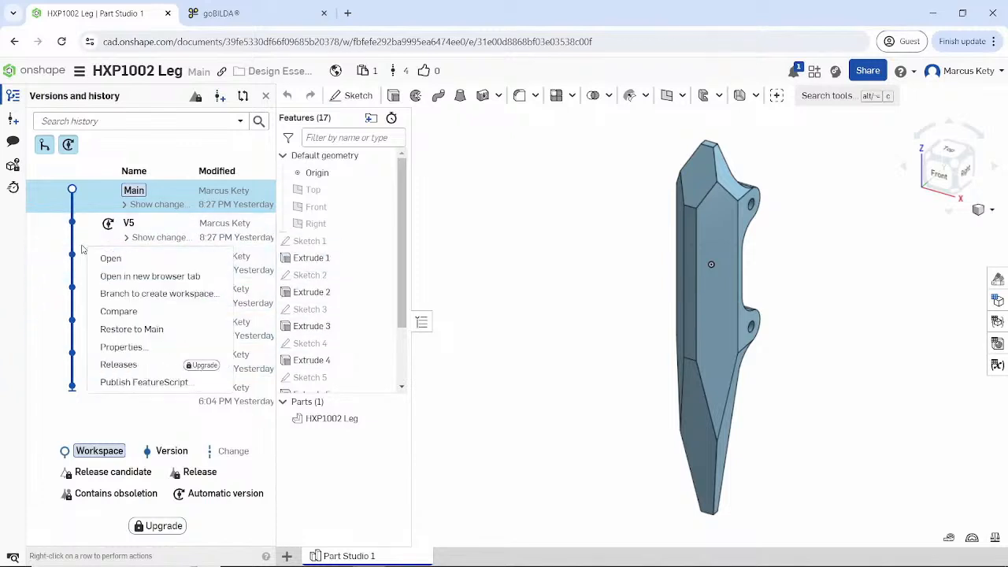
left_click(72, 243)
right_click(70, 242)
left_click(72, 228)
right_click(75, 223)
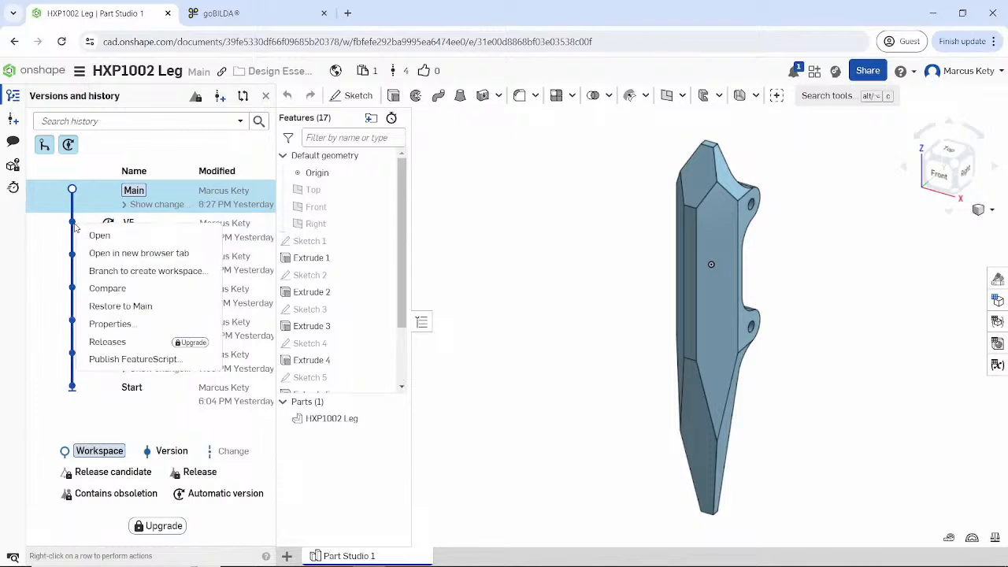
left_click(72, 227)
right_click(73, 228)
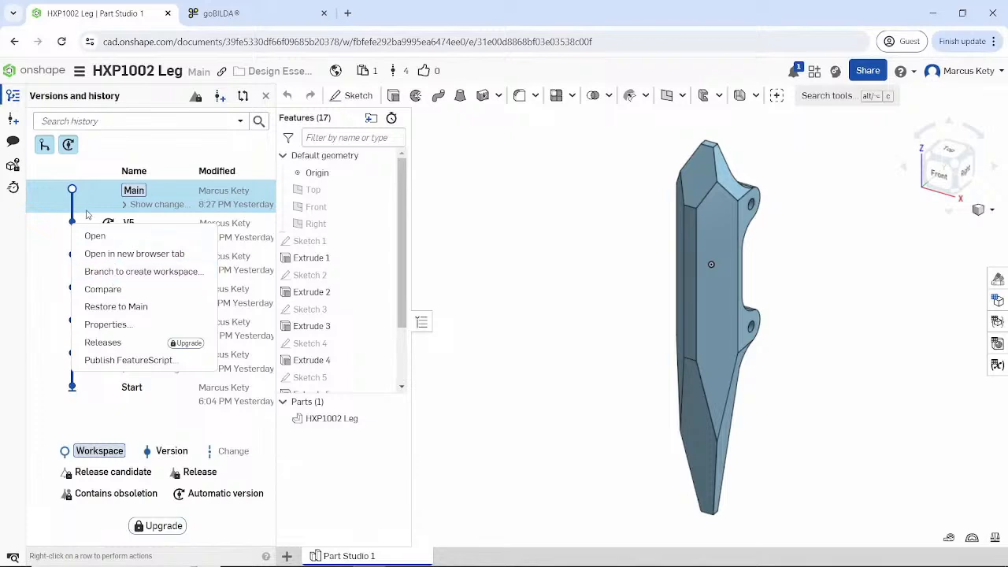
- View version V5 and version V4 of the leg in turn, and close the version history with V4 open
left_click(94, 236)
right_click(93, 234)
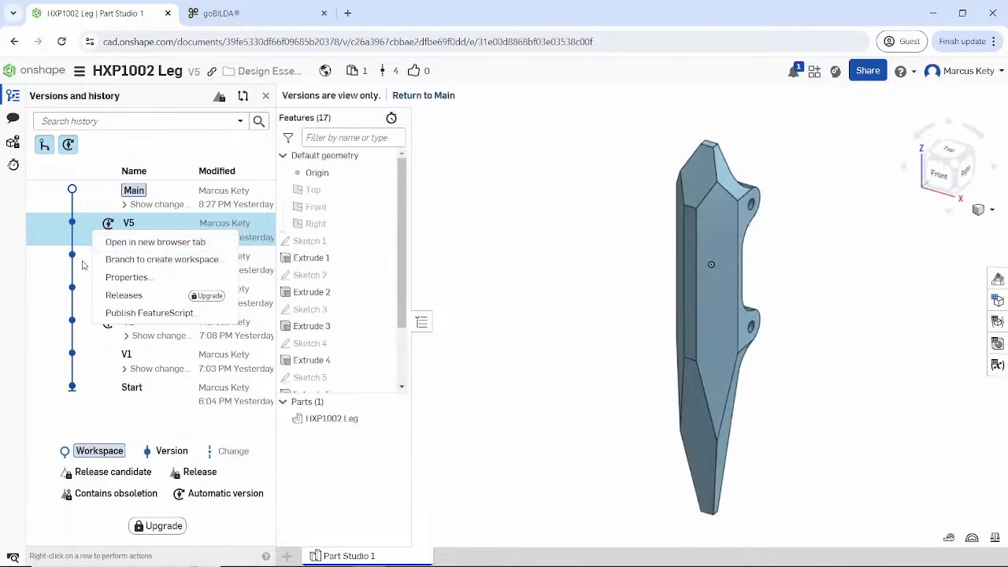
left_click(83, 266)
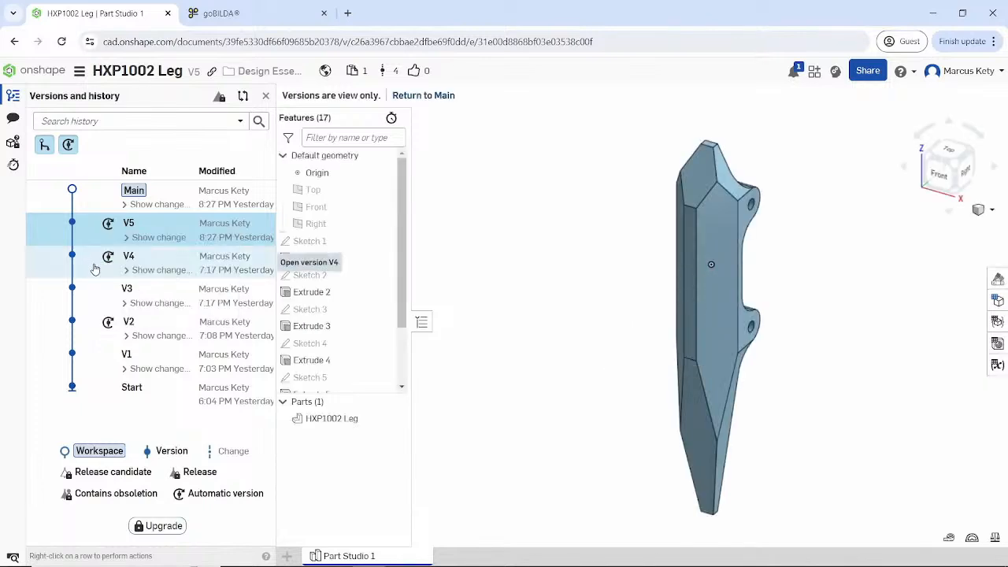
right_click(93, 269)
left_click(93, 269)
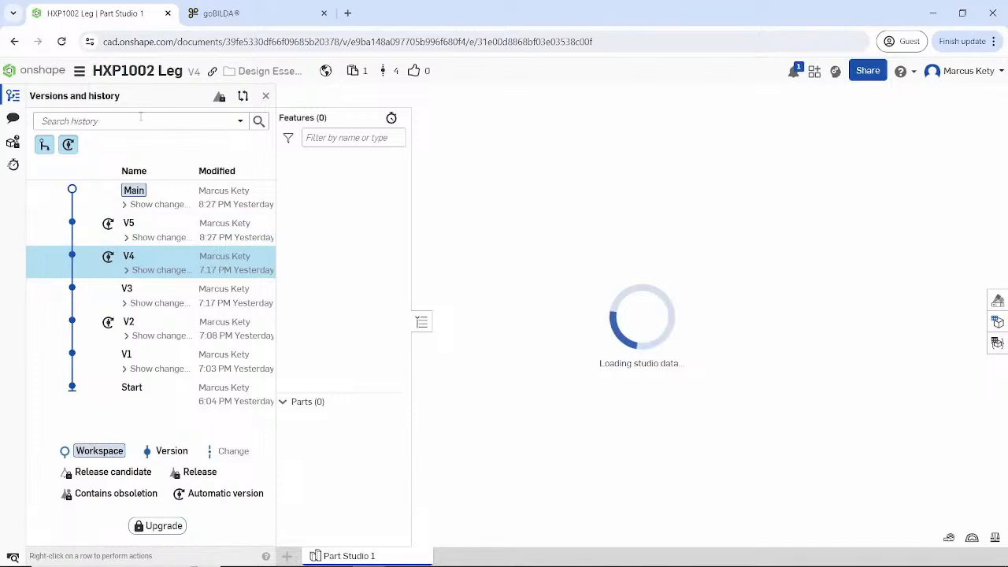
left_click(265, 96)
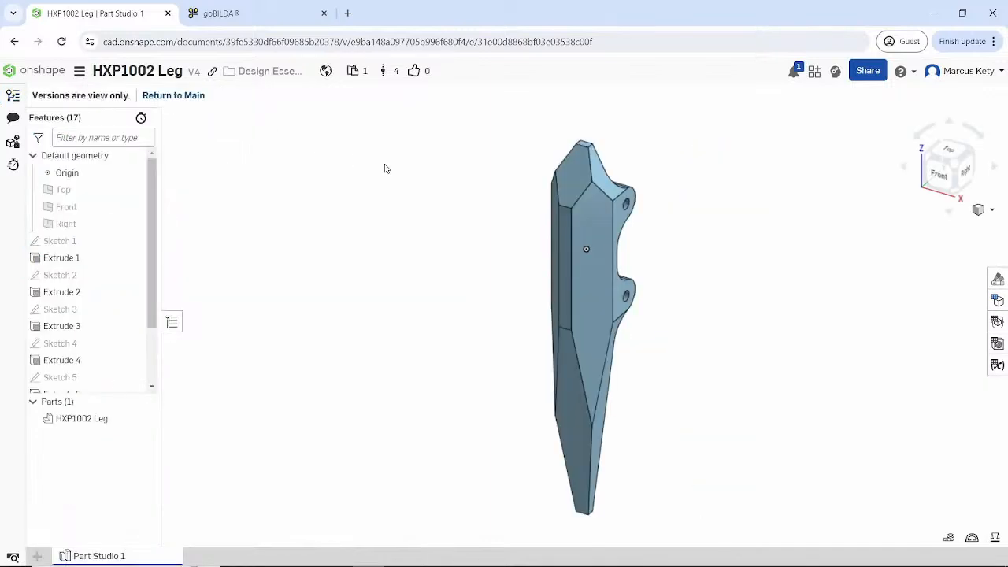
- Review the document-level commands available while version V4 of the leg is open
left_click(79, 72)
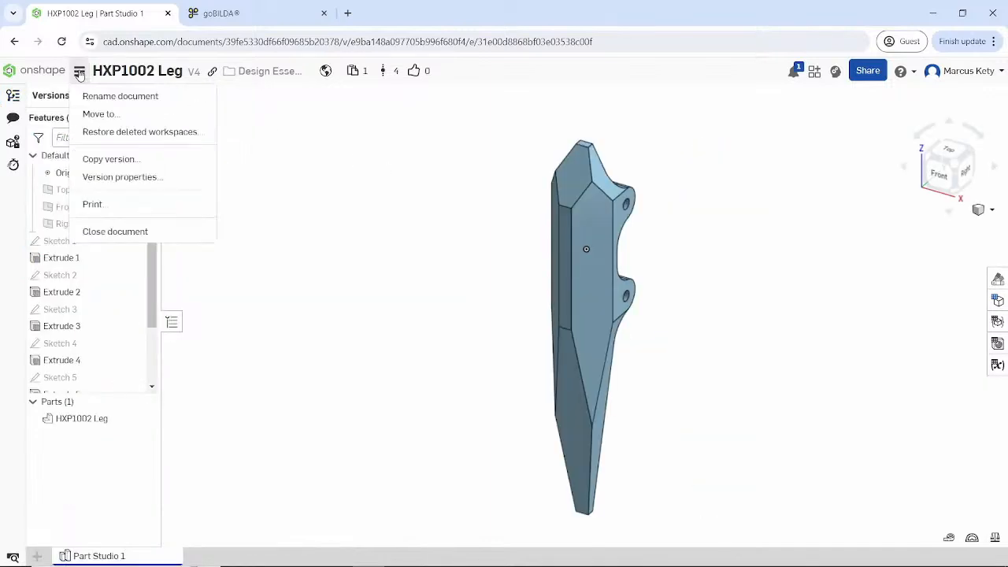
left_click(242, 125)
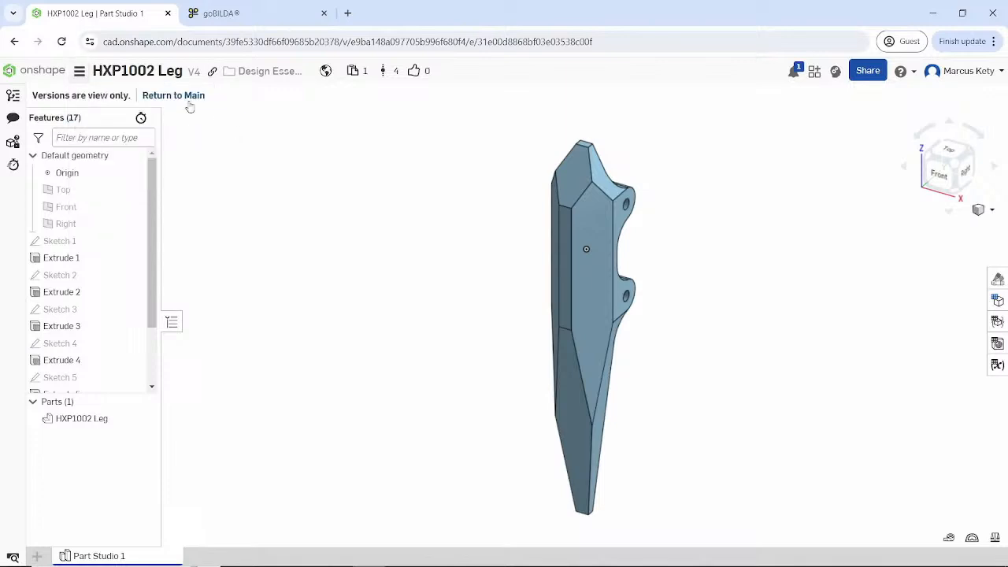
left_click(78, 72)
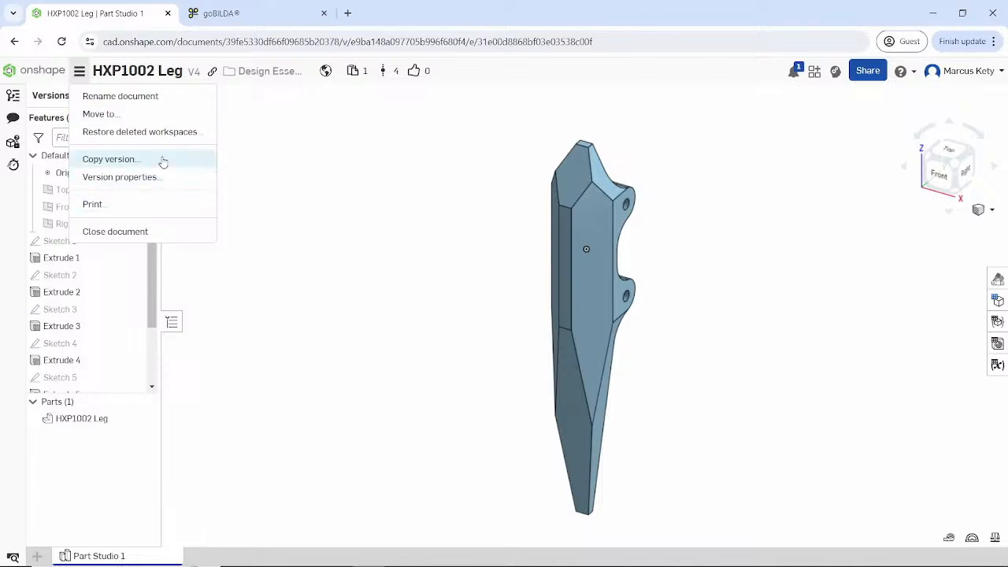
left_click(245, 141)
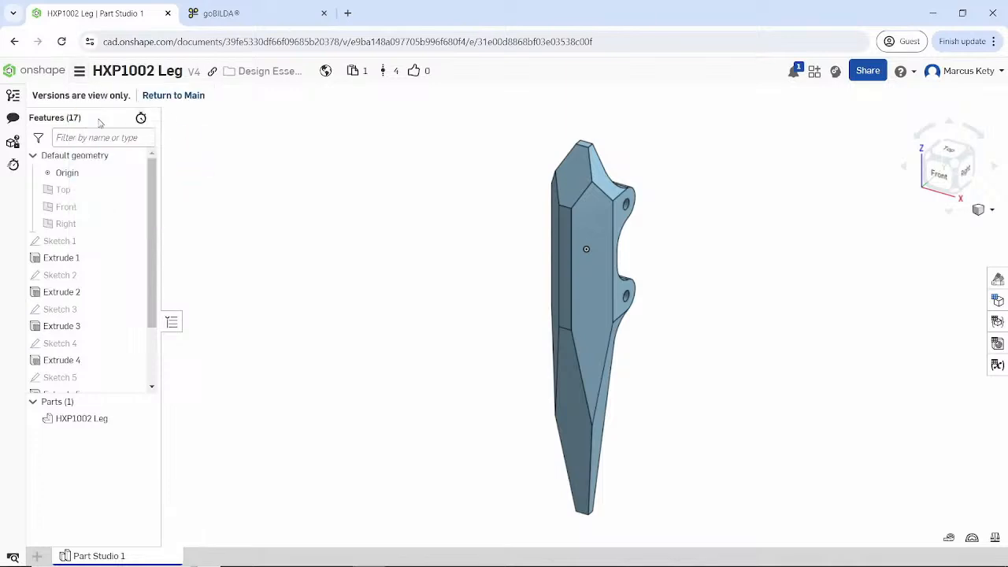
- Return from version V4 to the leg's Main workspace and review the document commands it offers
left_click(14, 98)
left_click(161, 198)
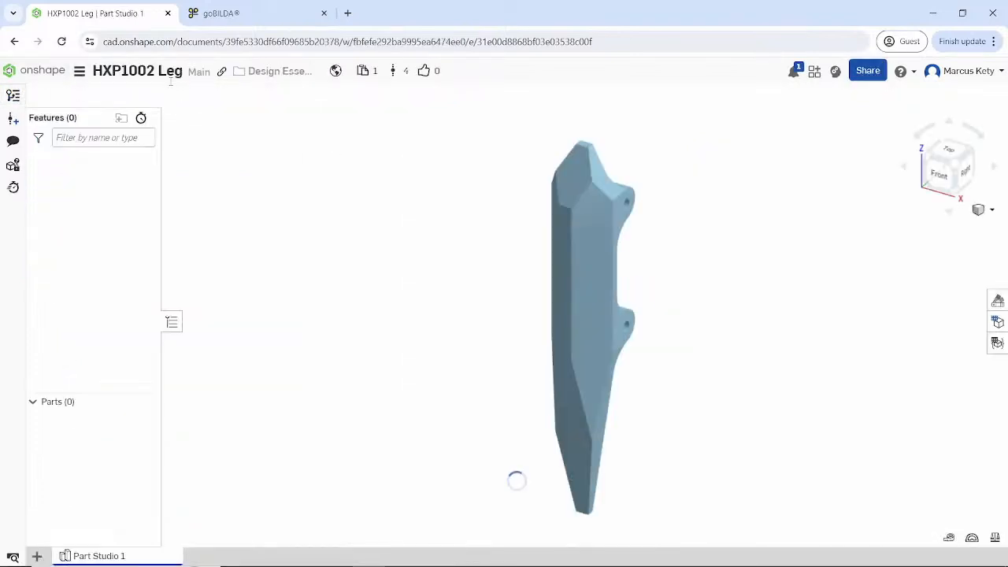
left_click(79, 71)
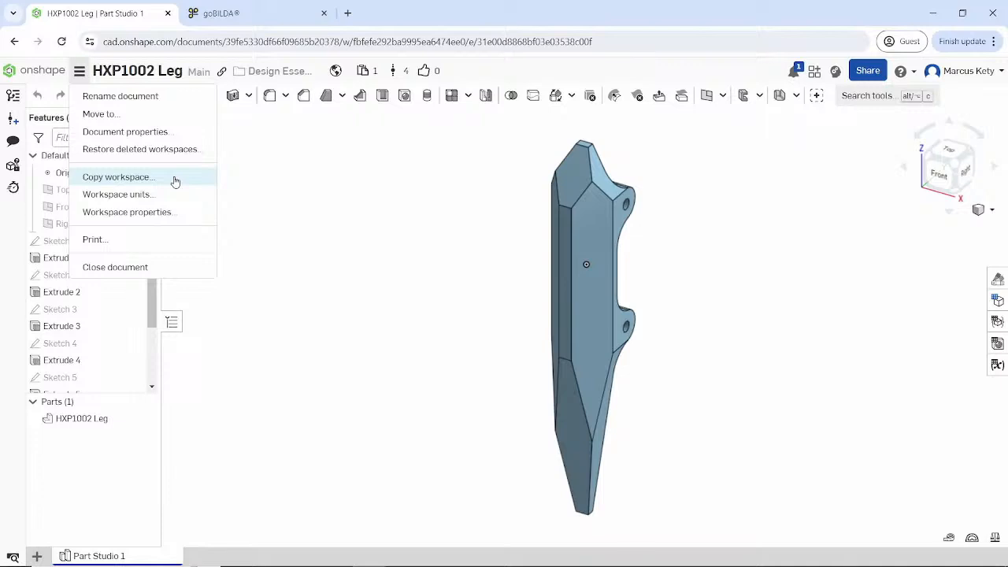
- Open HXP1001 Upper Linkage from the Design Essentials Class-HXP Parts folder of the Into the Deep team
left_click(31, 70)
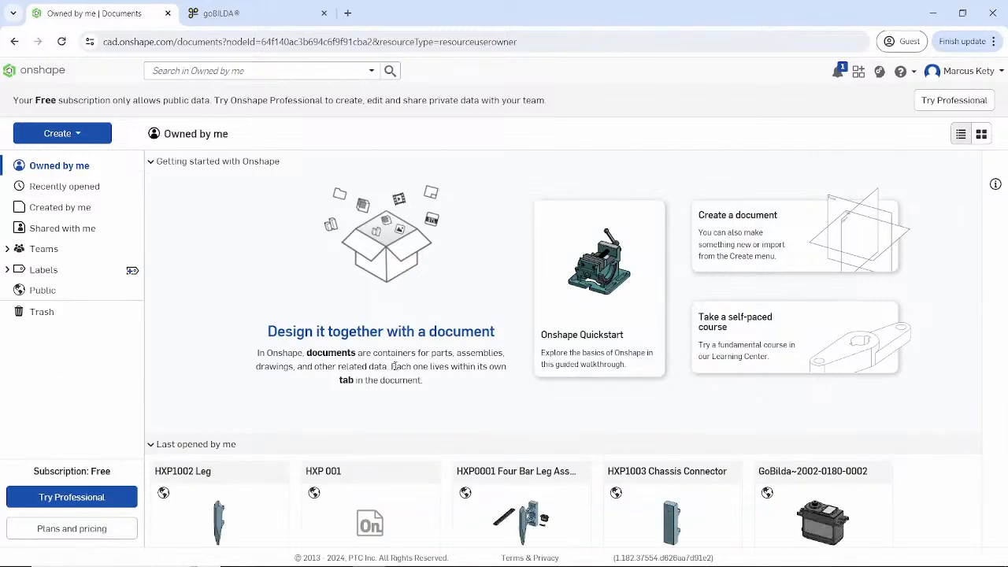
left_click(8, 250)
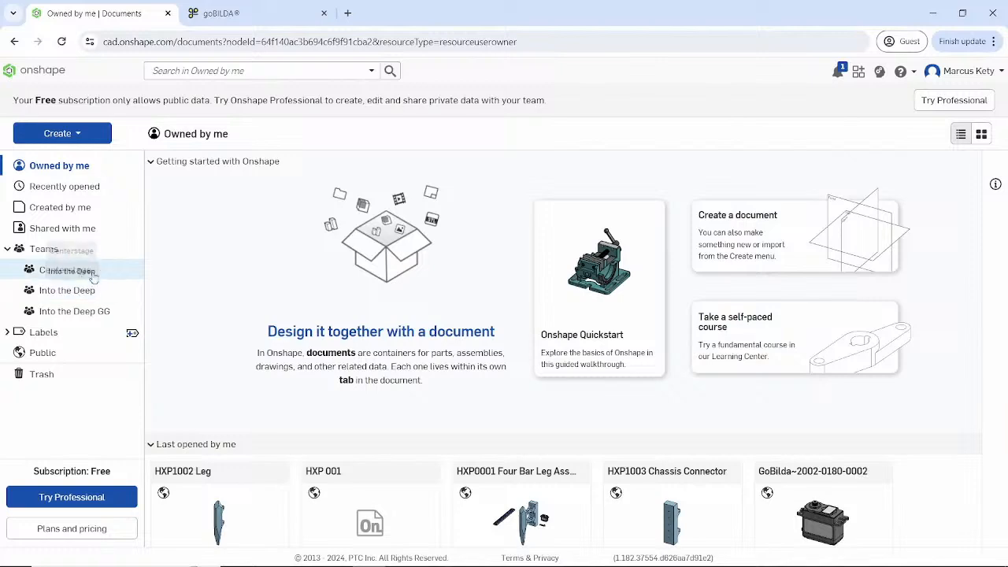
left_click(81, 290)
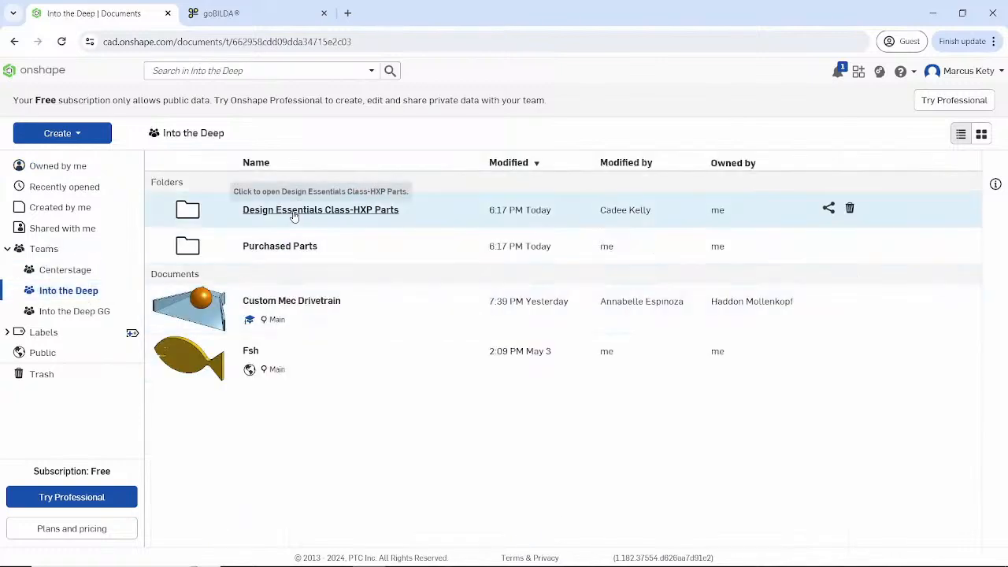
left_click(315, 209)
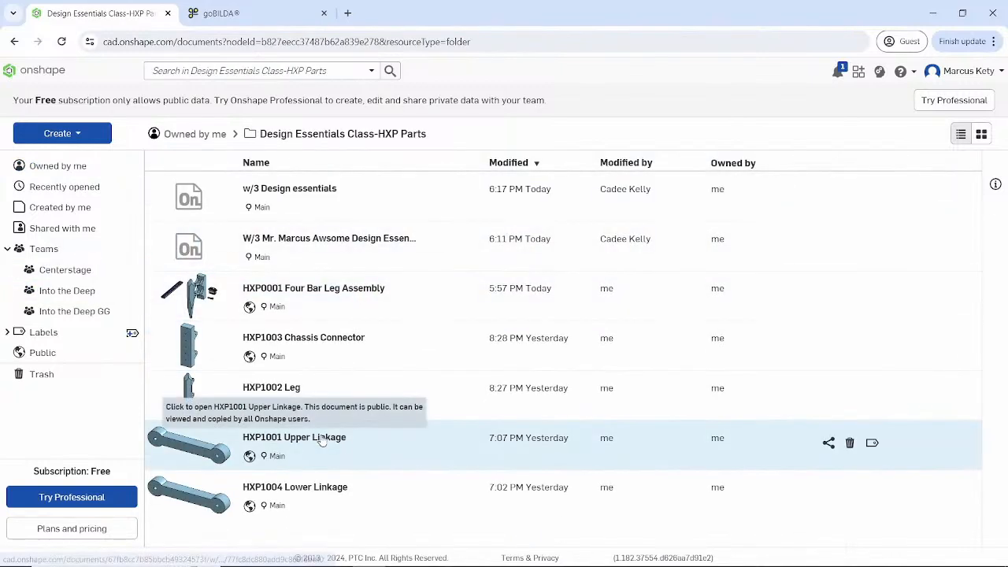
left_click(340, 446)
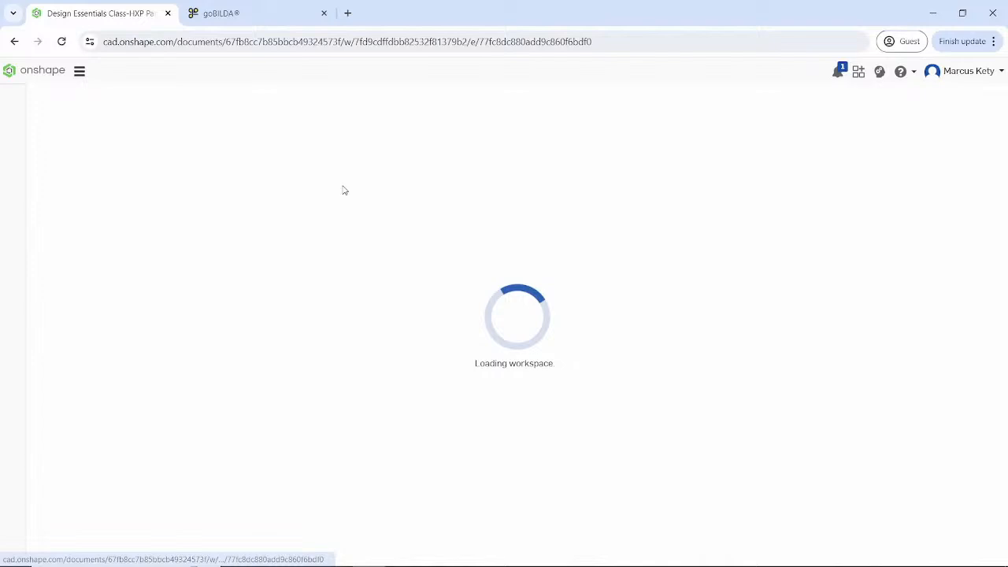
- Copy the Upper Linkage workspace to a new public document named HXP1007 Lower Linkage in the same folder
left_click(79, 71)
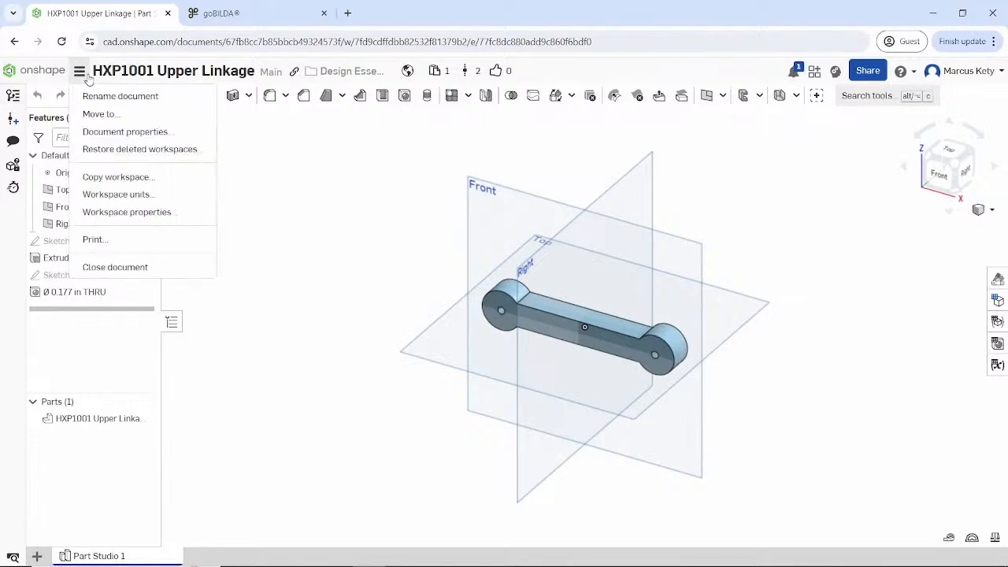
left_click(123, 177)
left_click(80, 71)
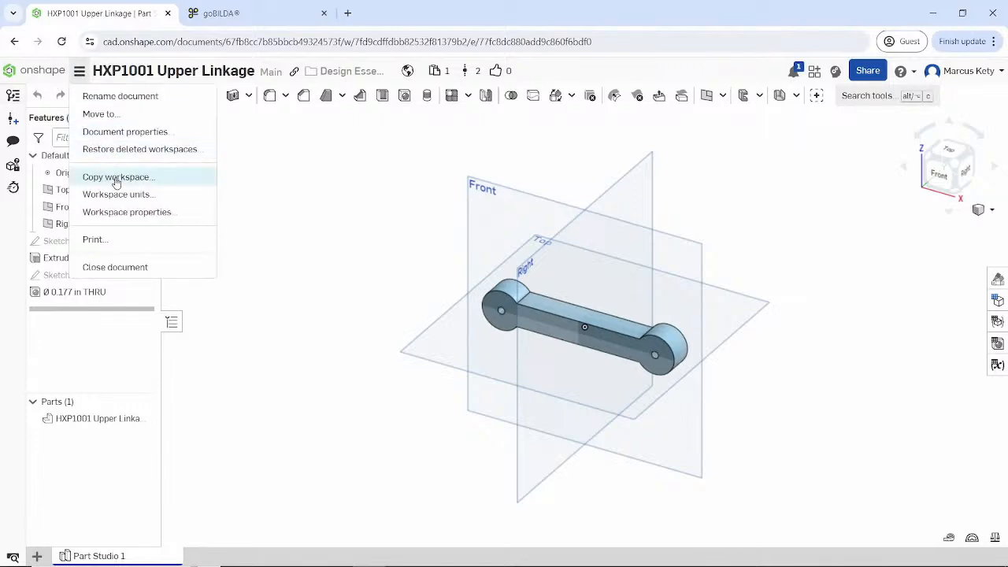
left_click(117, 180)
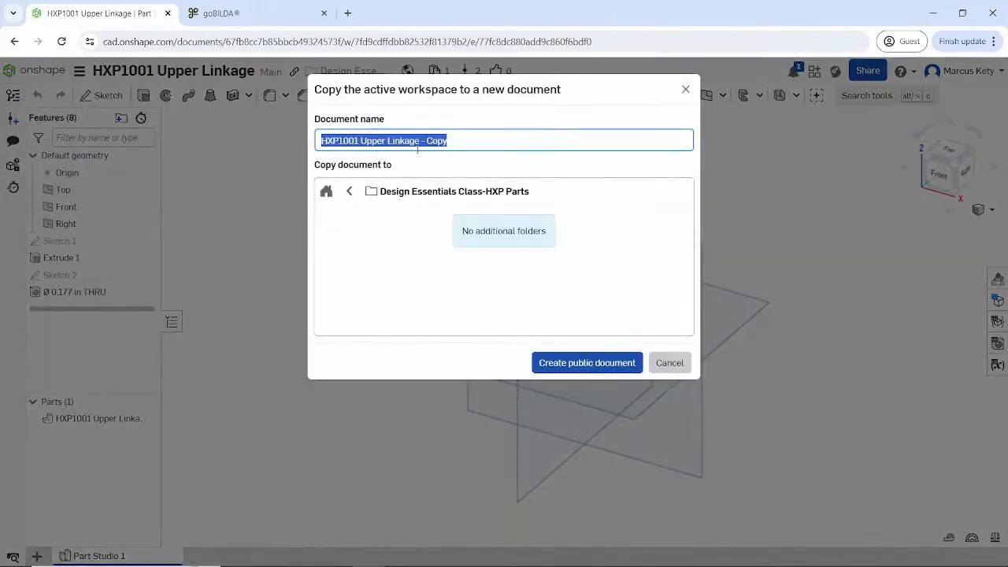
left_click(420, 142)
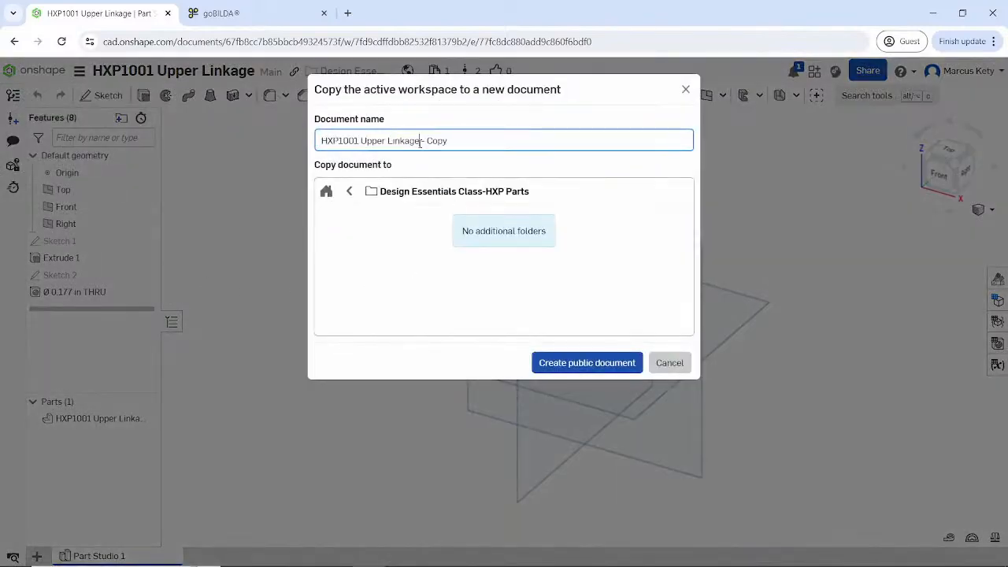
double_click(374, 140)
type("Lower")
key("Delete")
key("Delete")
key("Delete")
key("Delete")
key("Delete")
key("Delete")
key("Delete")
key("BackSpace")
type("7")
left_click(589, 369)
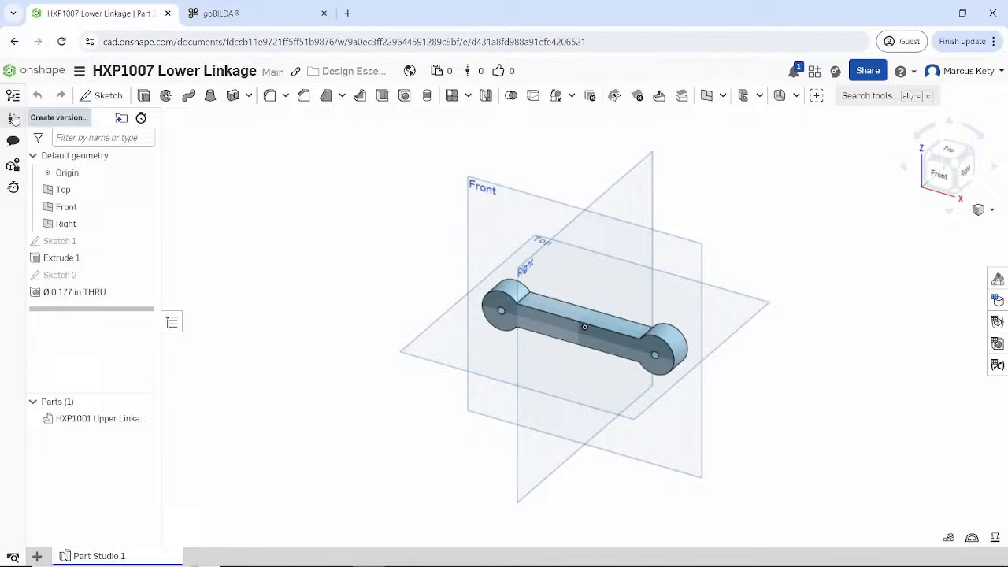
- Check the version history of HXP1007 Lower Linkage, and open the HXP1002 Leg document from the class parts folder
left_click(13, 97)
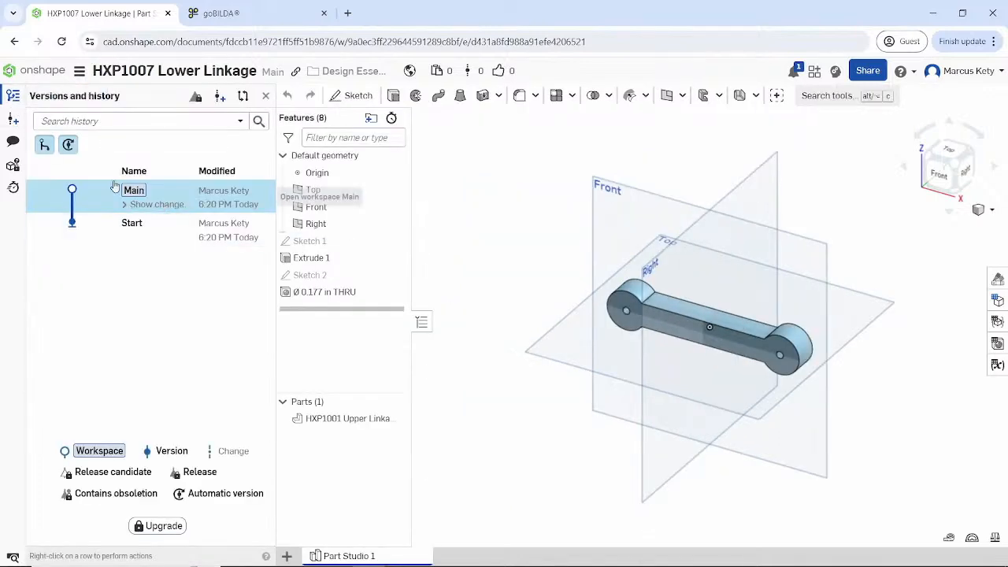
left_click(13, 96)
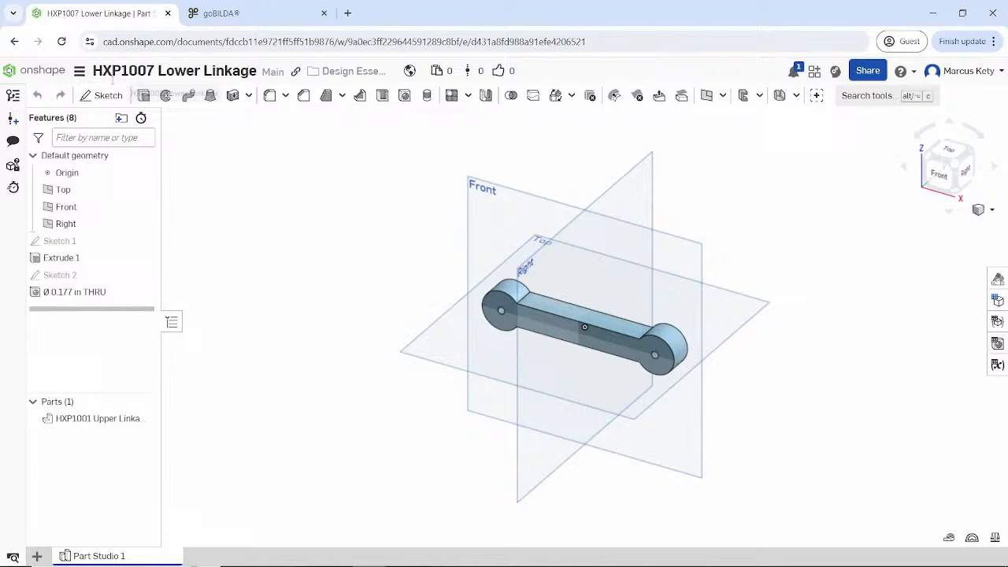
left_click(80, 71)
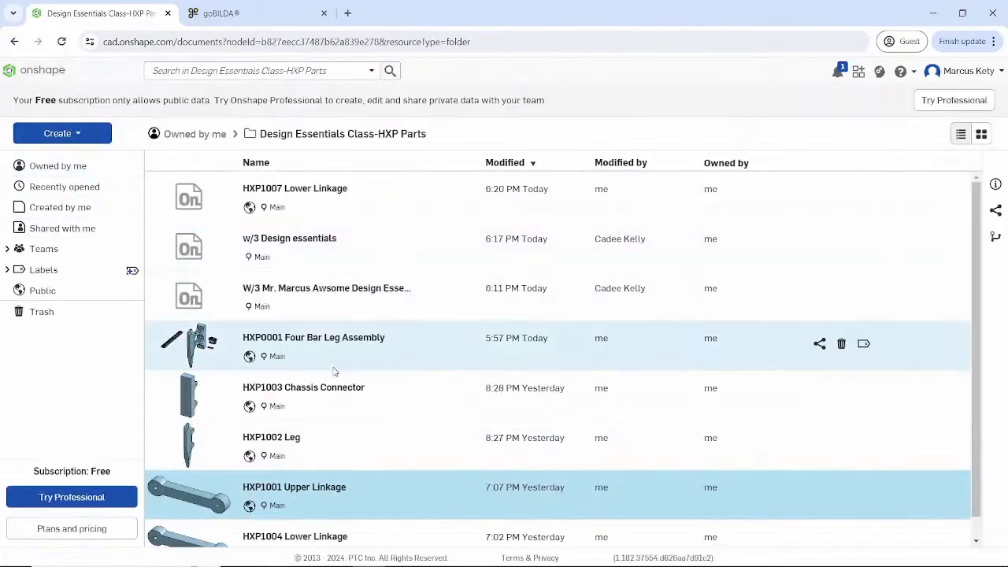
double_click(331, 437)
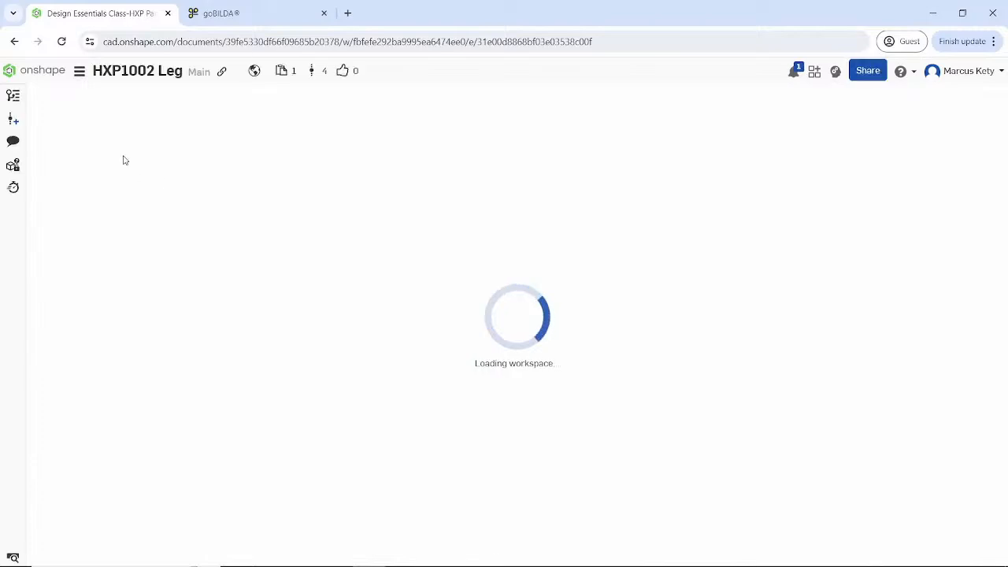
- Preview the leg's version creation settings without creating a version, and review the commands for version V5 before opening it
left_click(14, 120)
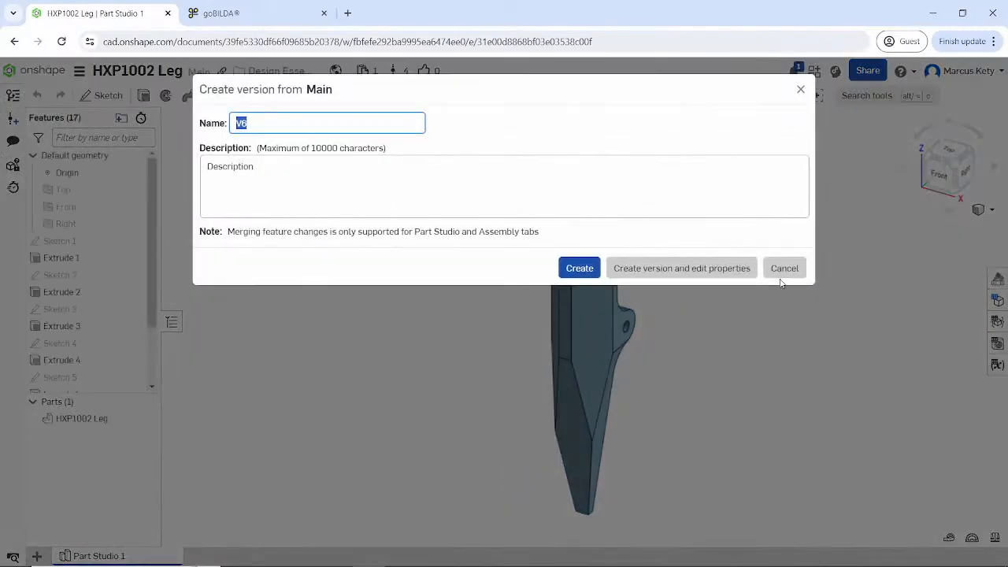
left_click(784, 269)
left_click(13, 95)
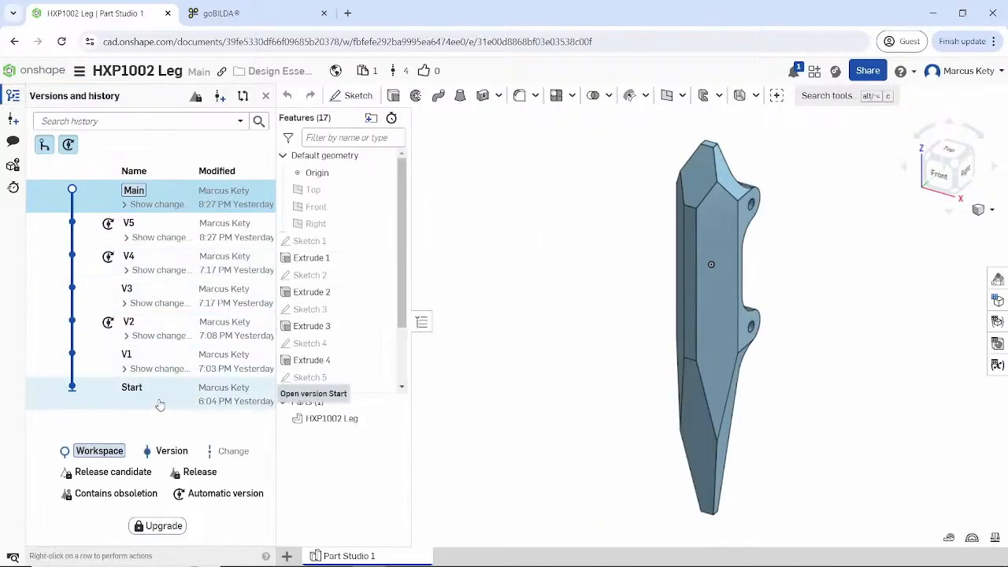
right_click(90, 225)
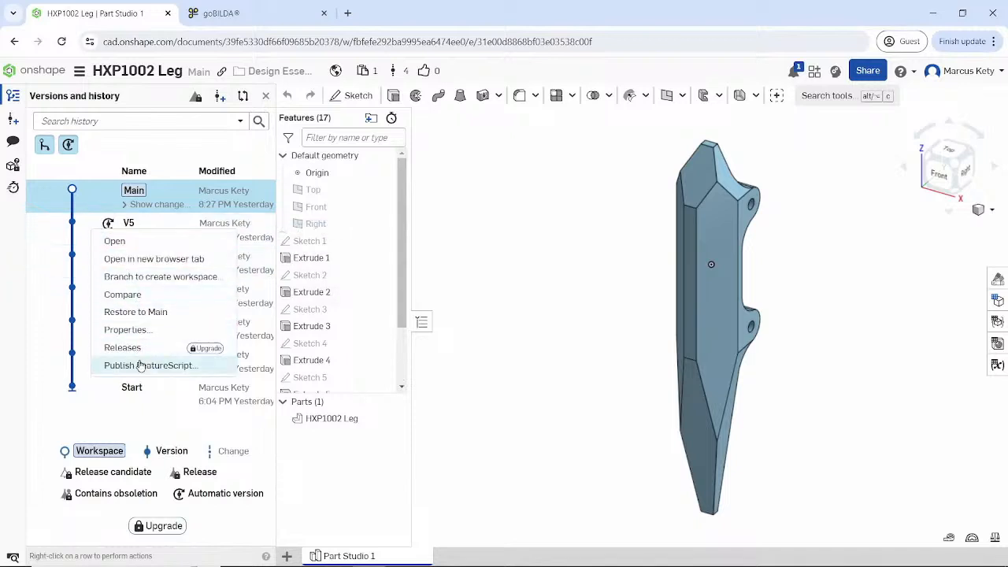
left_click(61, 335)
left_click(93, 241)
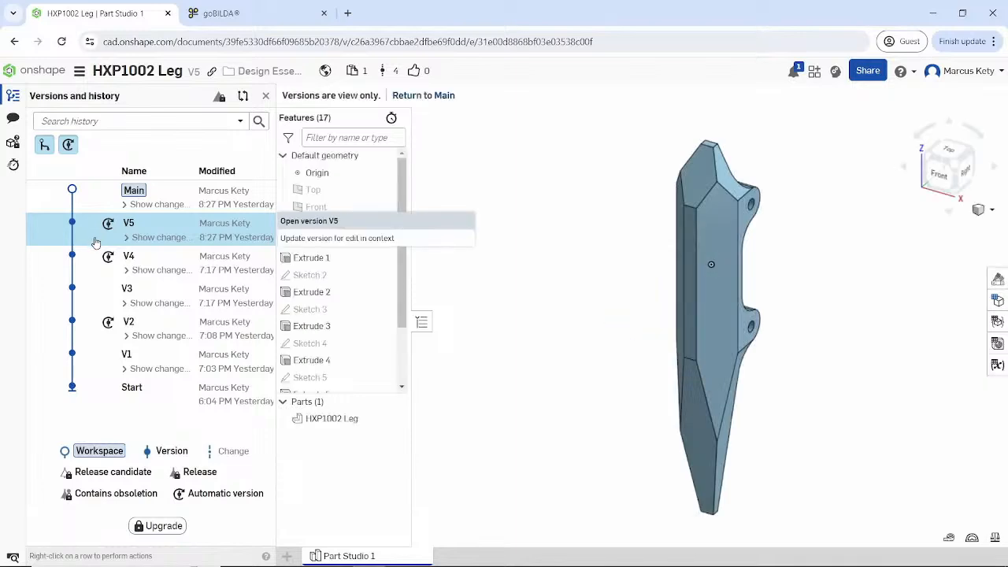
- Open version V3 of the leg and branch it to create a new workspace with the default name
left_click(89, 307)
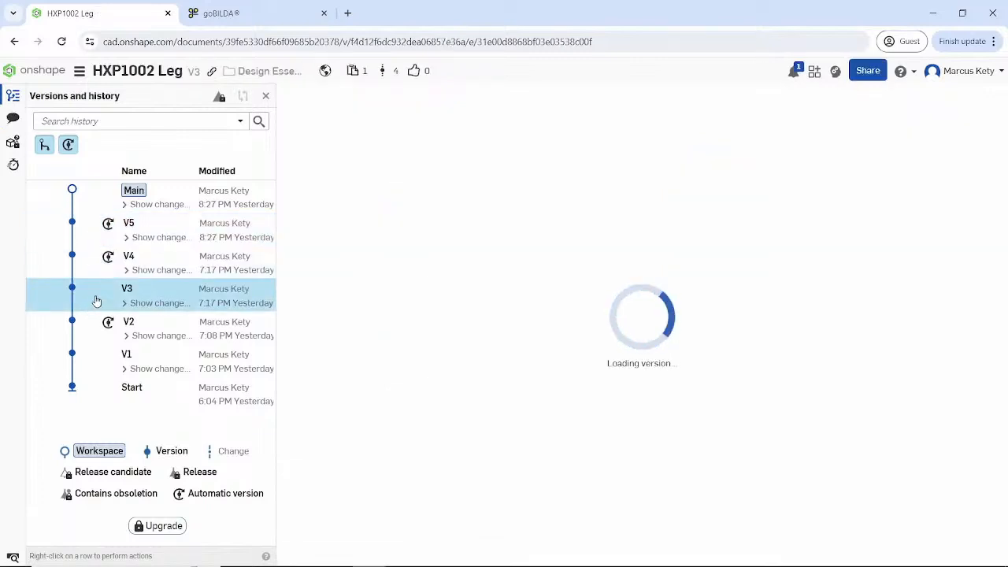
right_click(125, 298)
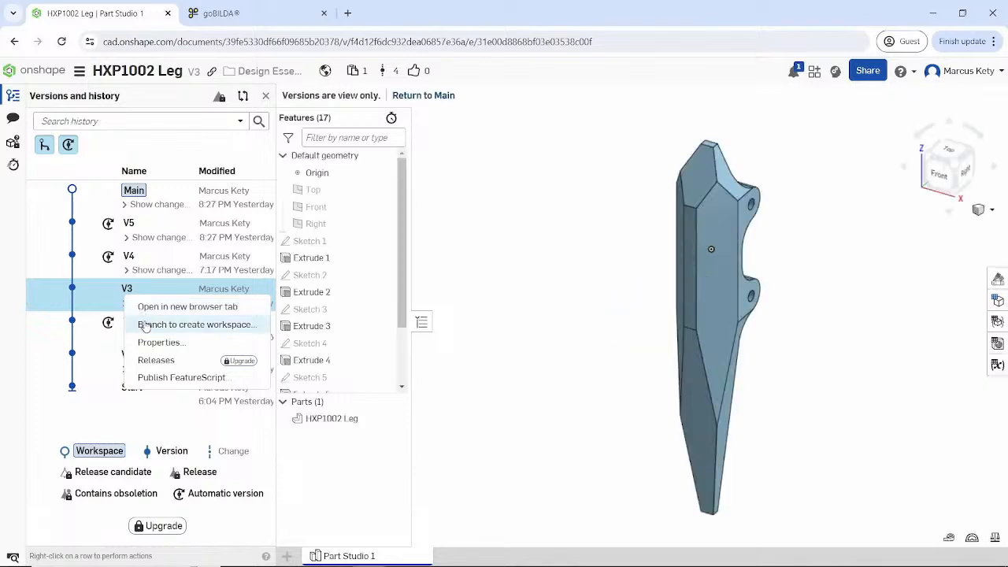
left_click(145, 325)
left_click(561, 294)
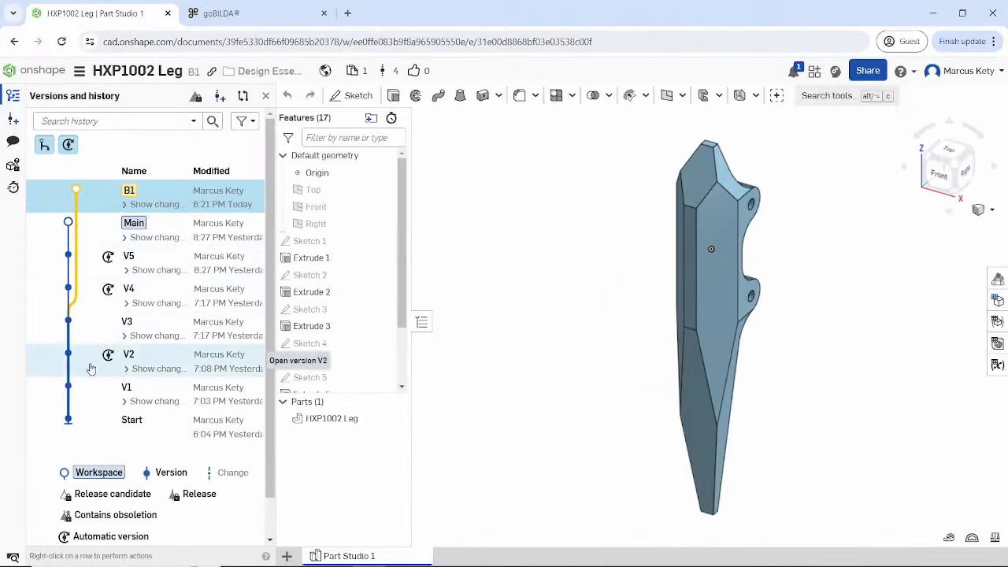
- Open version V2 of the leg and branch it to create a second new workspace with the default name
left_click(90, 369)
right_click(91, 369)
left_click(127, 393)
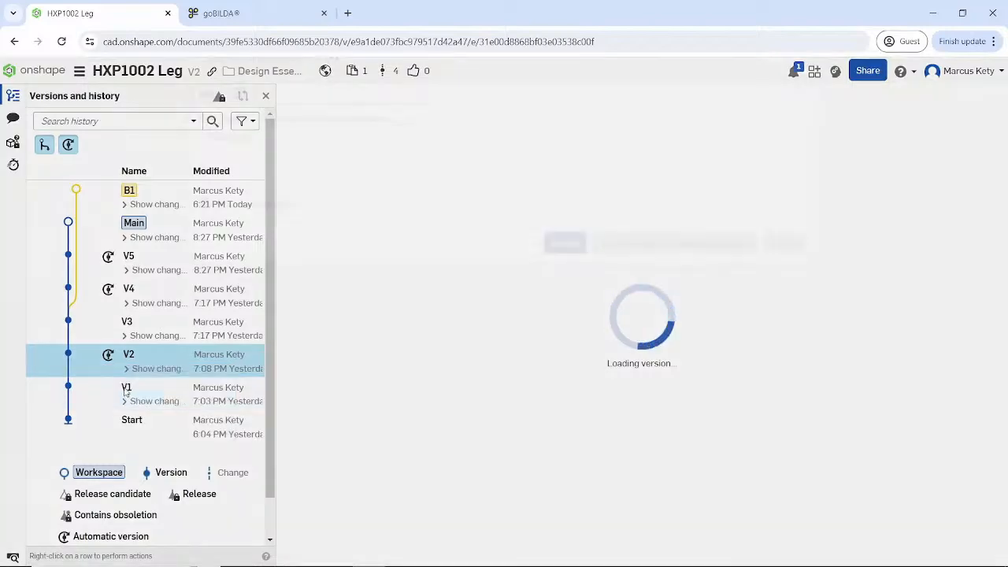
left_click(556, 299)
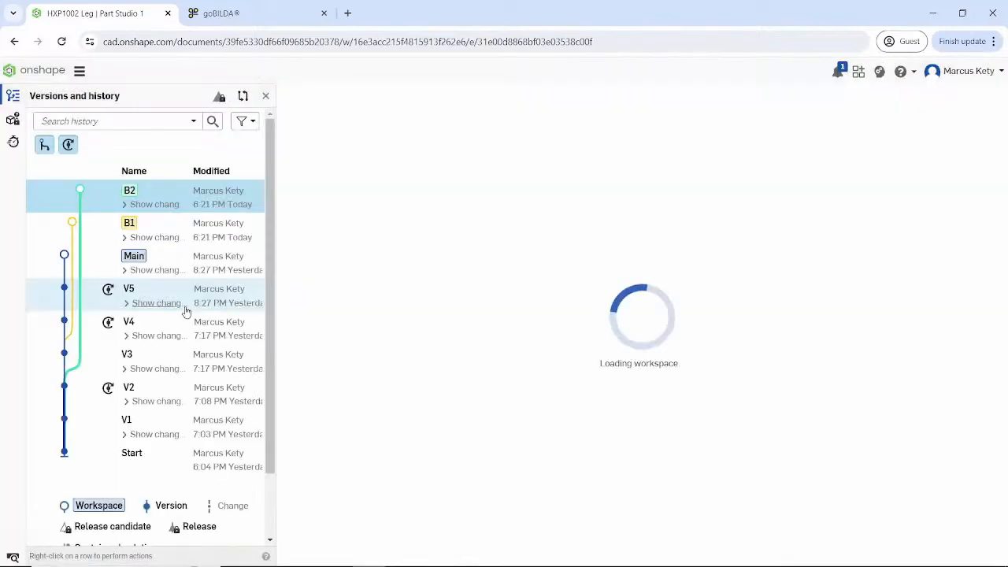
- Review the commands available for workspace B2, open Main to compare it, and open B1 to examine its workspace commands
right_click(158, 207)
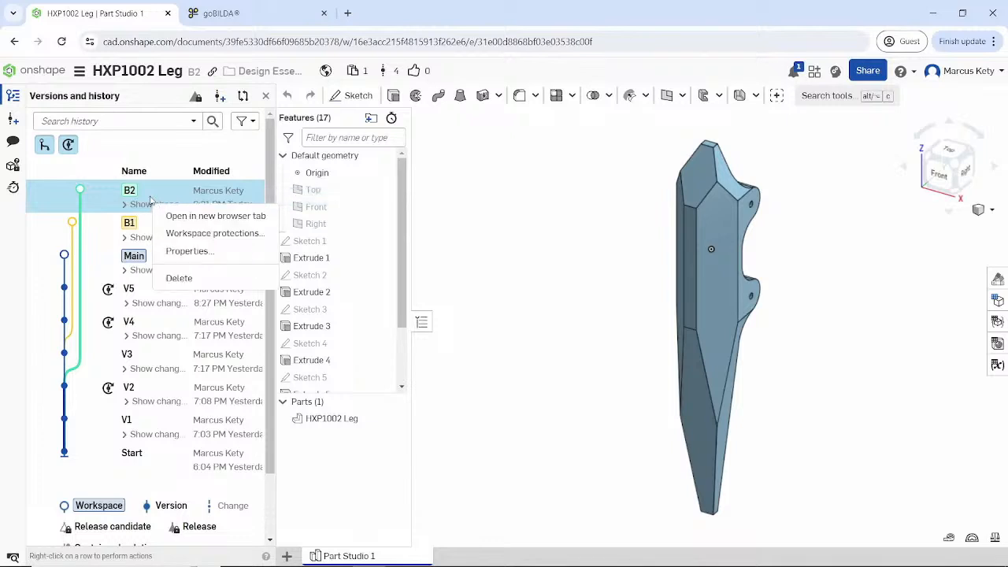
left_click(80, 191)
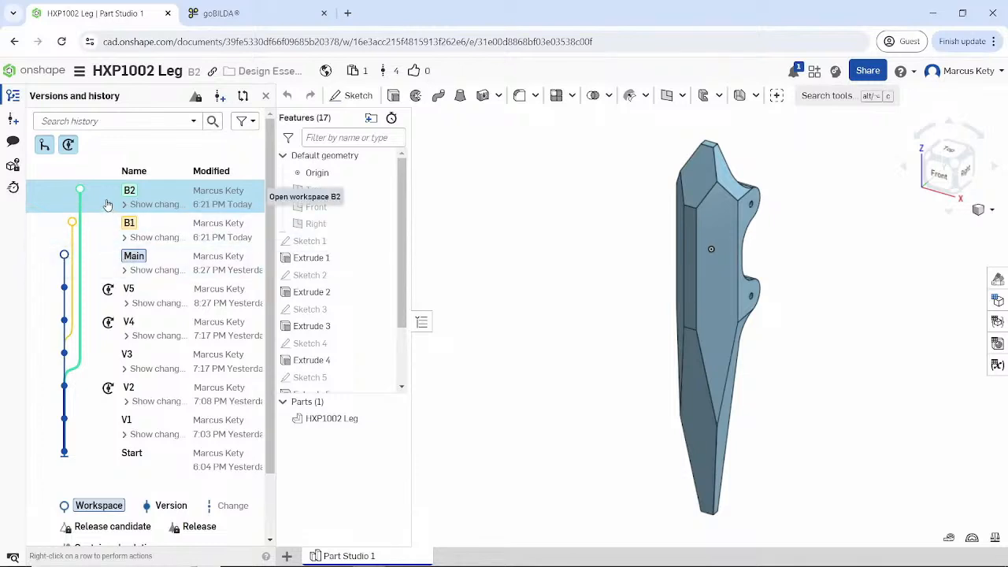
left_click(108, 269)
right_click(107, 268)
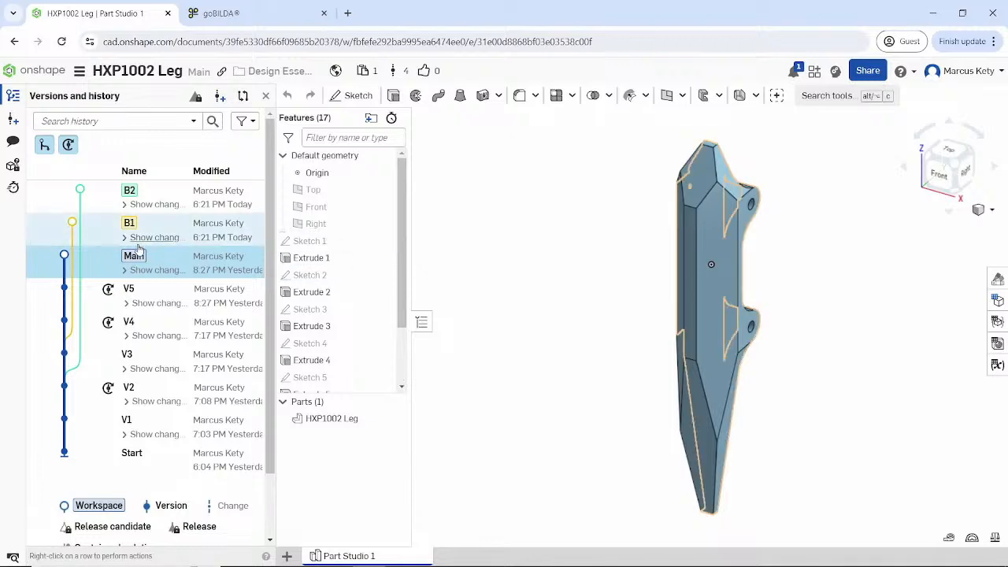
right_click(97, 260)
left_click(99, 237)
left_click(98, 233)
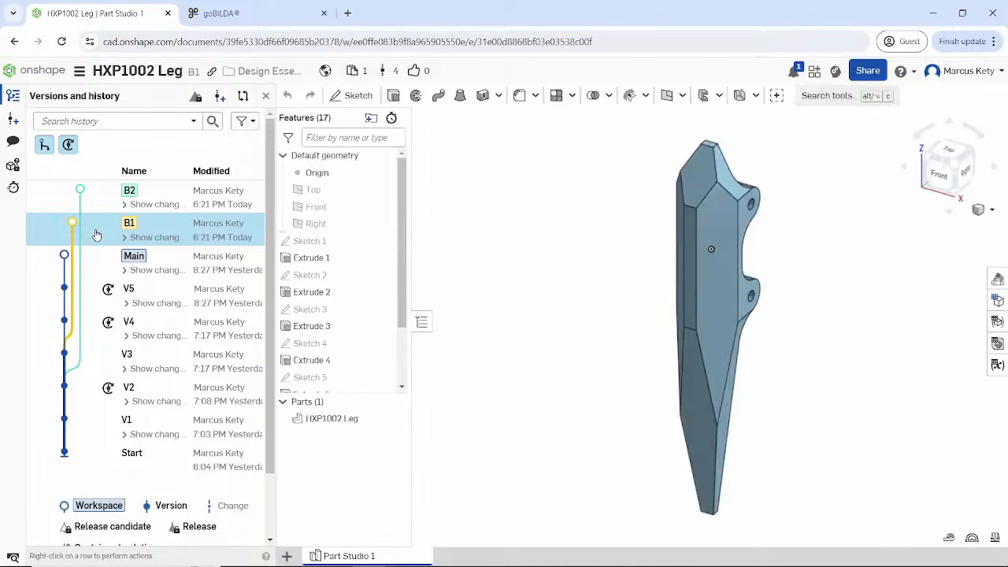
right_click(97, 234)
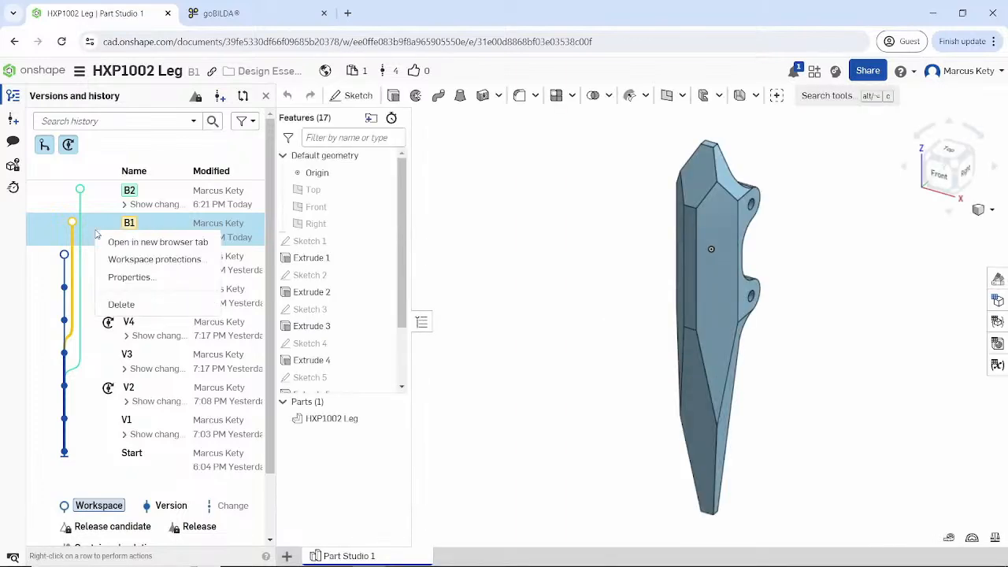
left_click(95, 223)
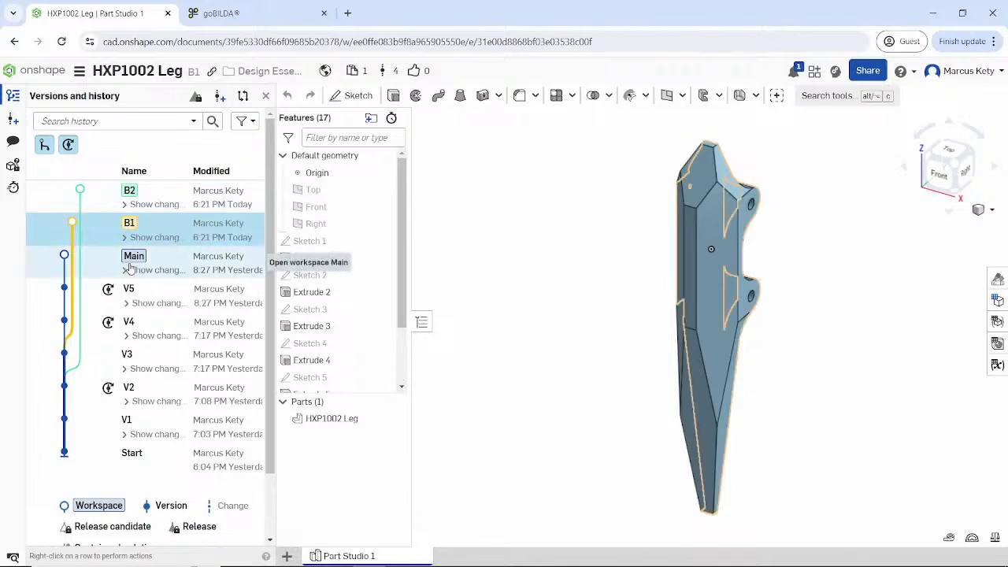
- Open the leg's Main workspace, review the commands for merging branch B1, and return to the HXP Parts document list
left_click(82, 263)
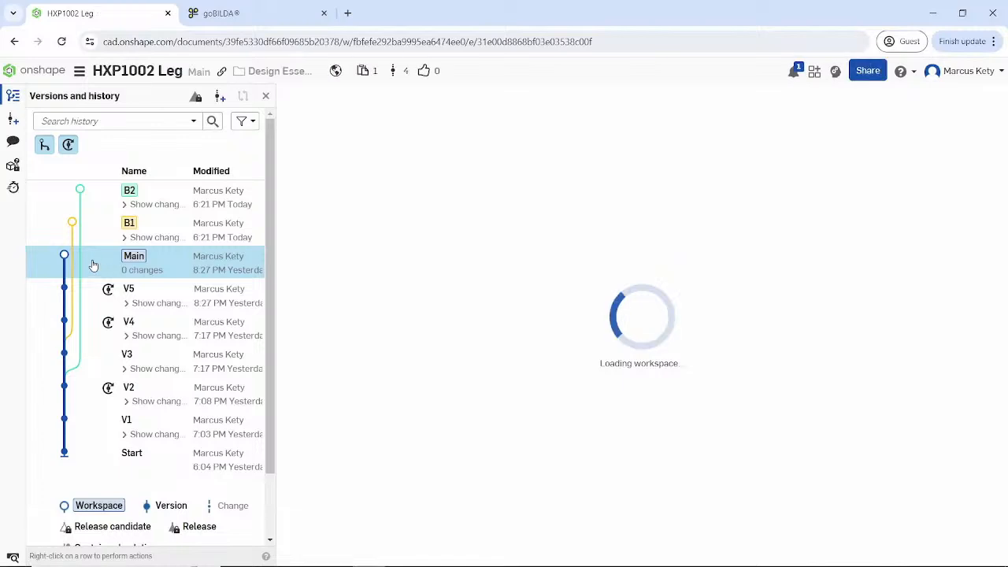
right_click(98, 228)
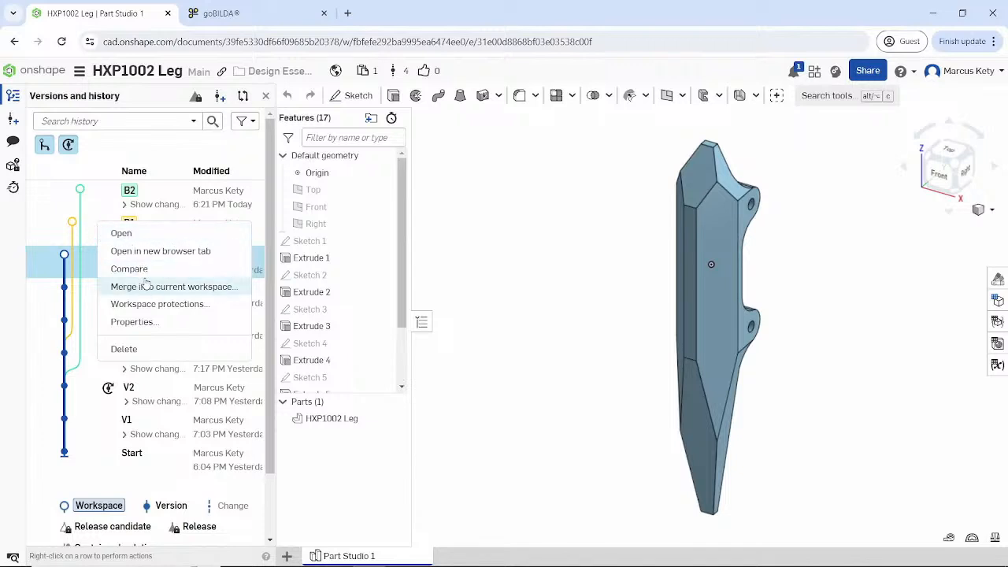
left_click(495, 250)
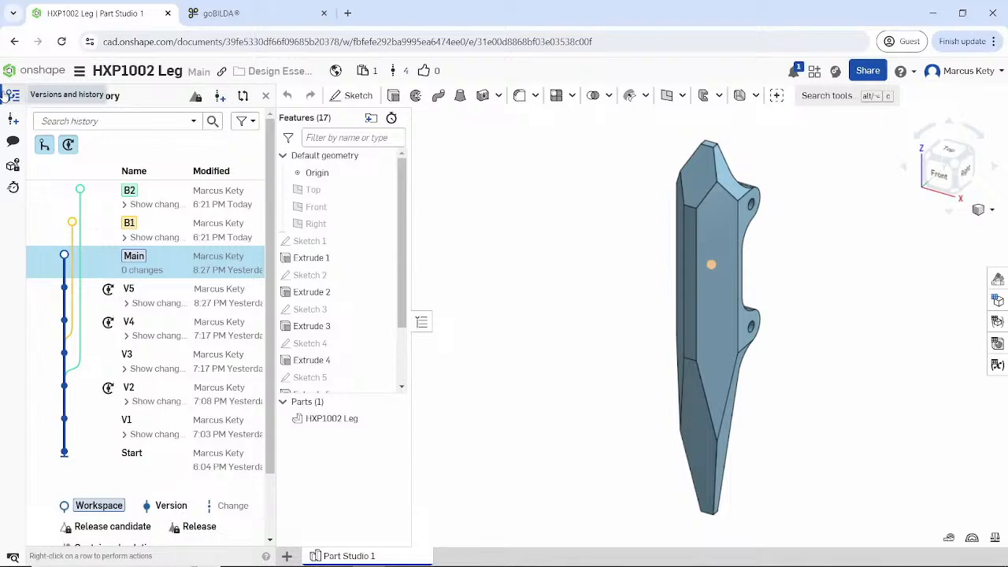
left_click(10, 95)
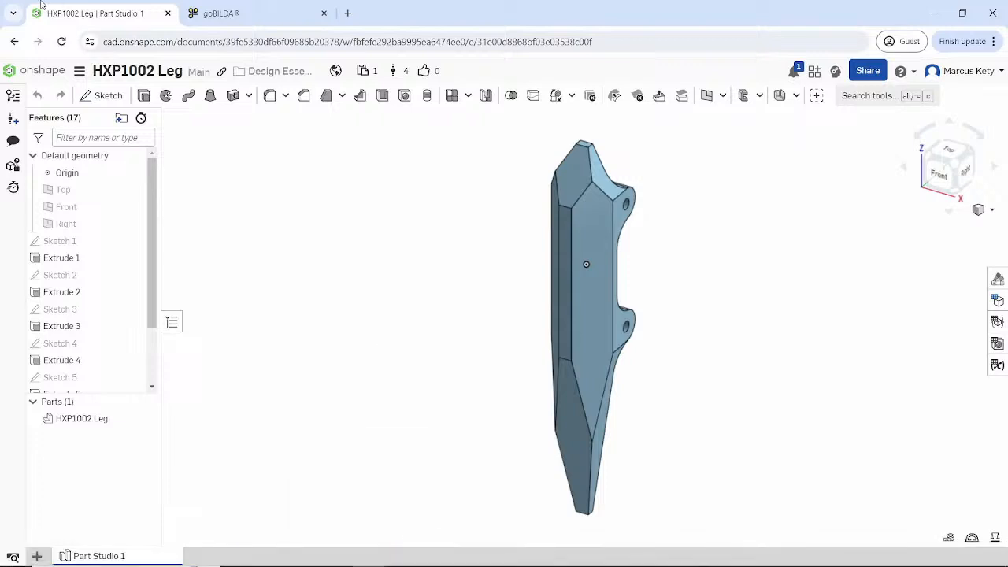
left_click(36, 71)
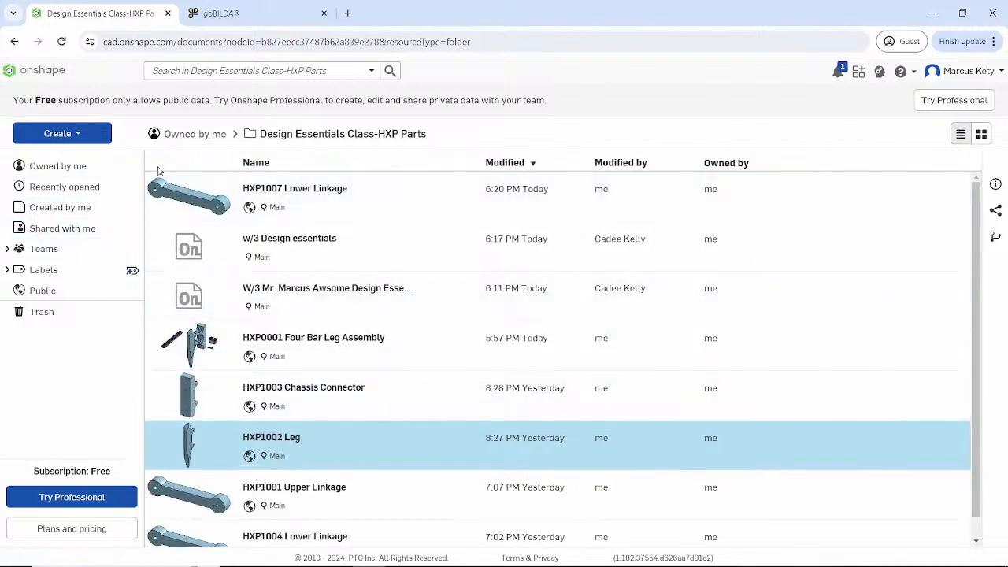
mouse_move(378, 557)
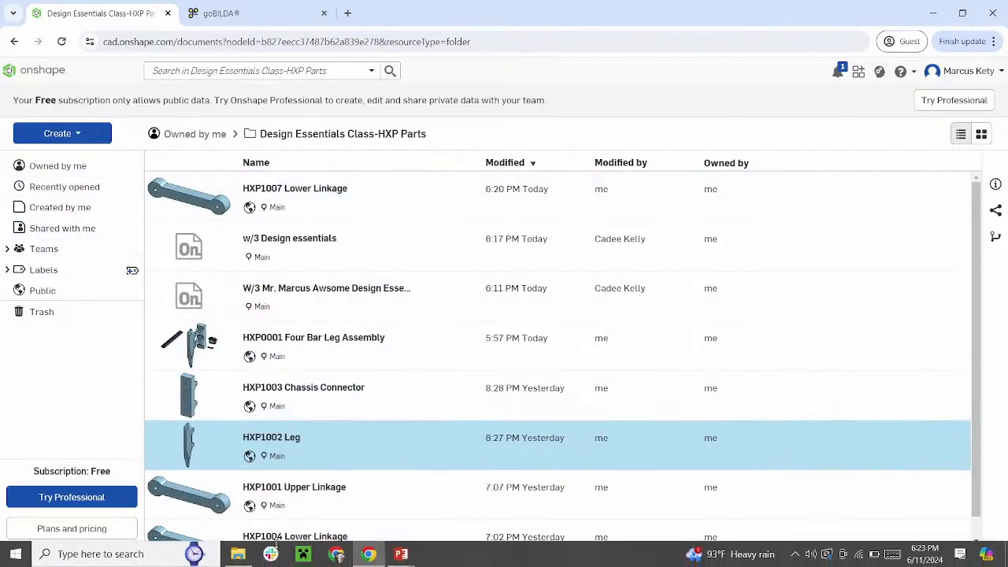
left_click(238, 554)
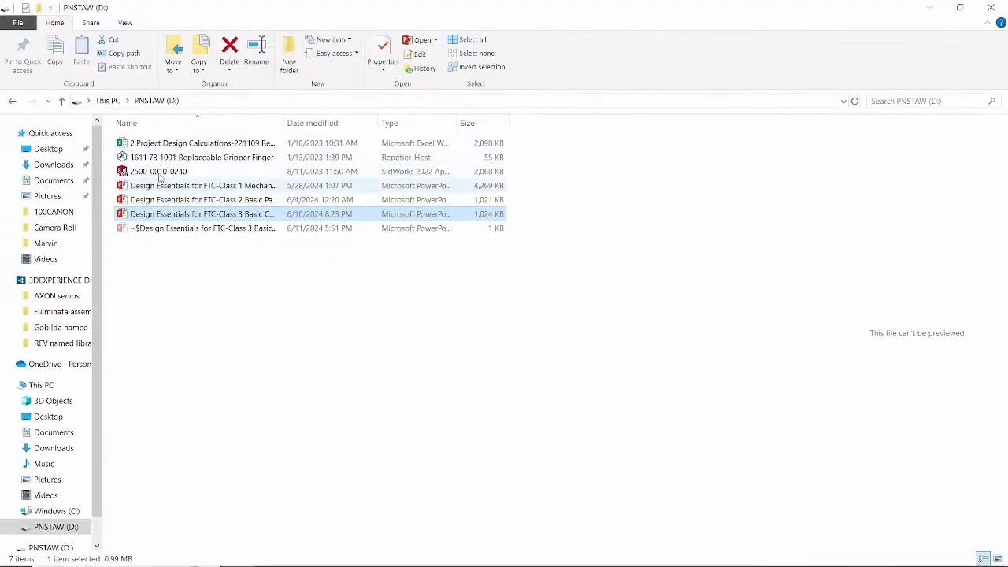
left_click(153, 173)
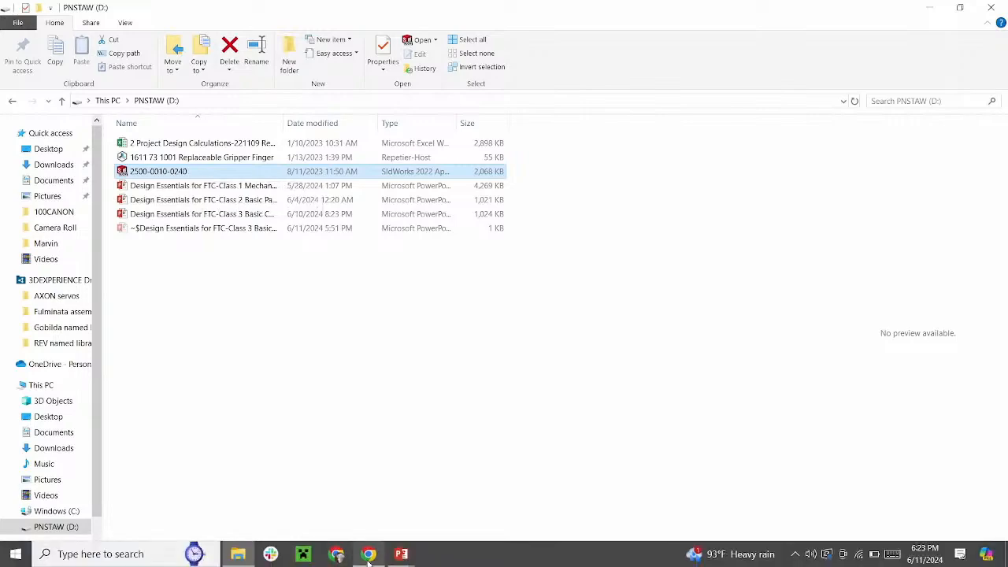
- Switch to the goBILDA website in the browser and open the Linear Slides category under Motion
left_click(345, 557)
left_click(240, 15)
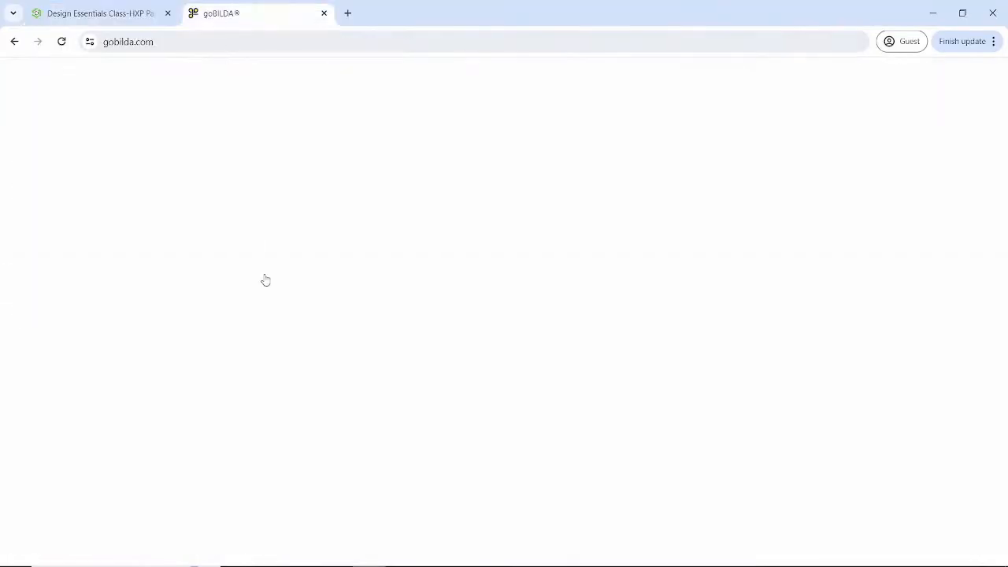
scroll(386, 158, "down", 10)
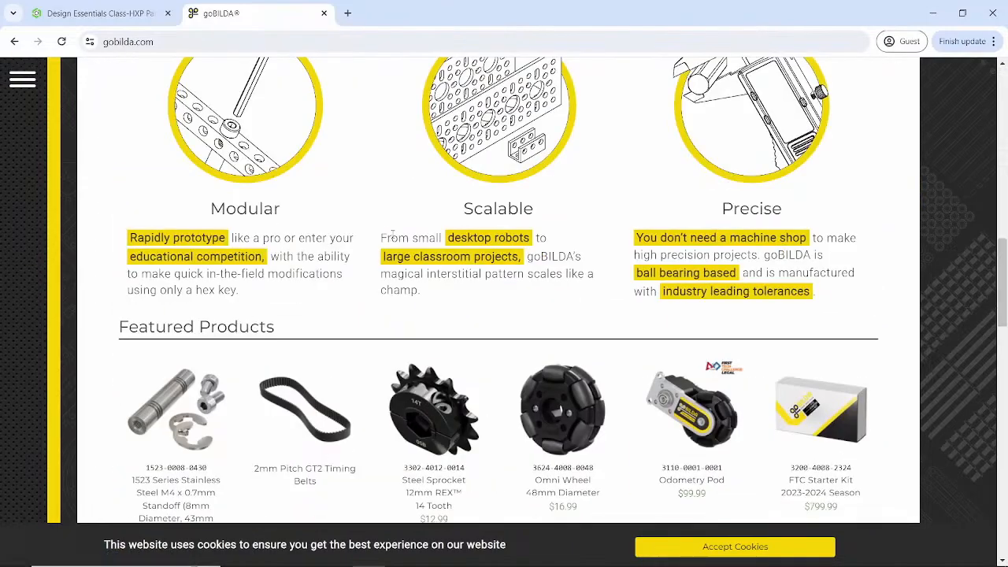
scroll(387, 197, "up", 10)
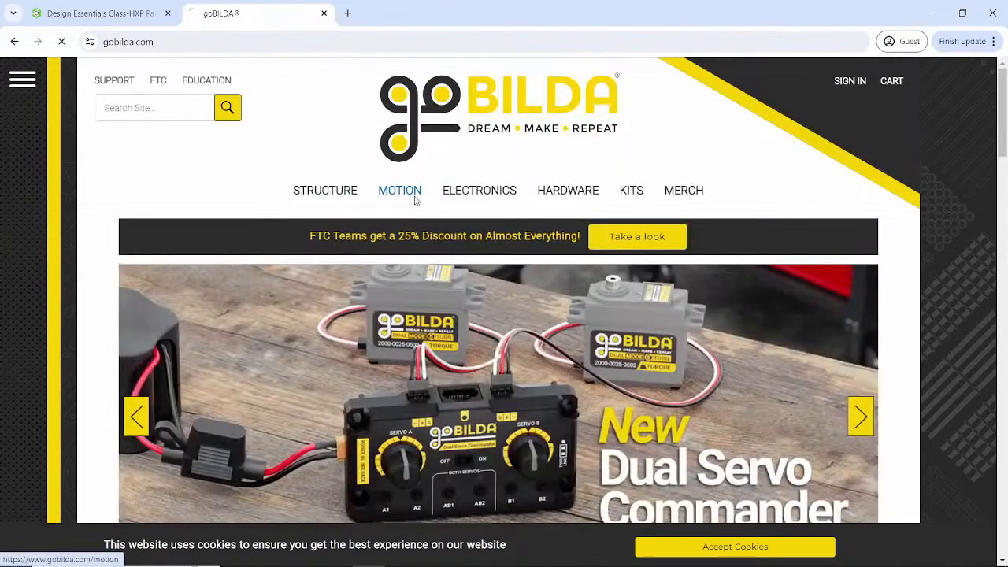
left_click(410, 197)
scroll(272, 231, "down", 1)
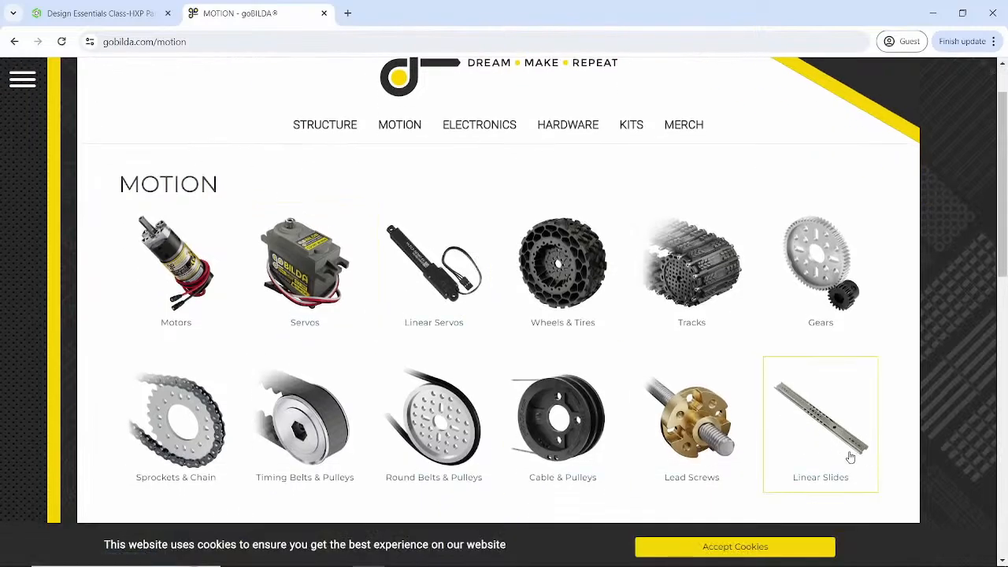
left_click(842, 422)
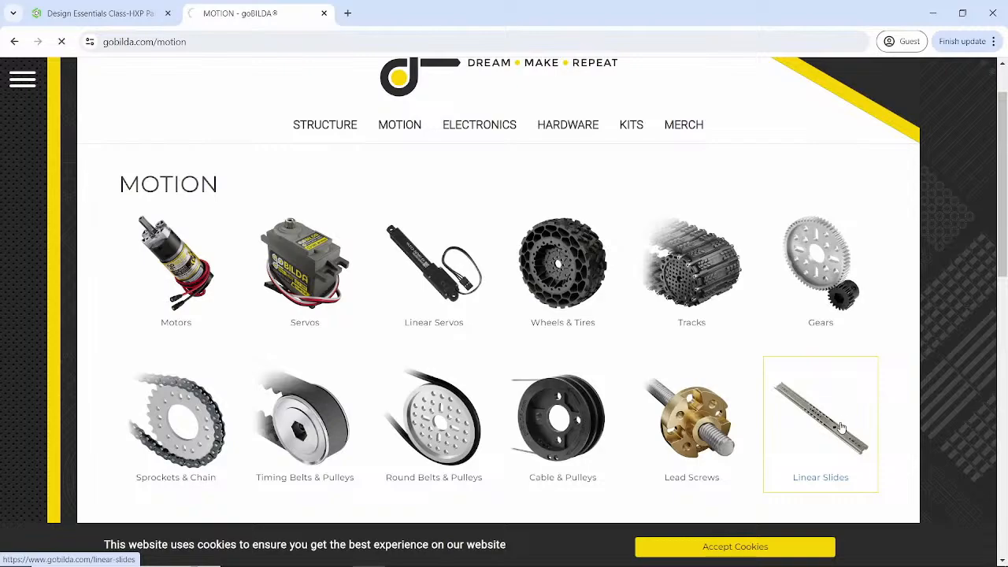
scroll(469, 260, "down", 5)
scroll(472, 311, "down", 3)
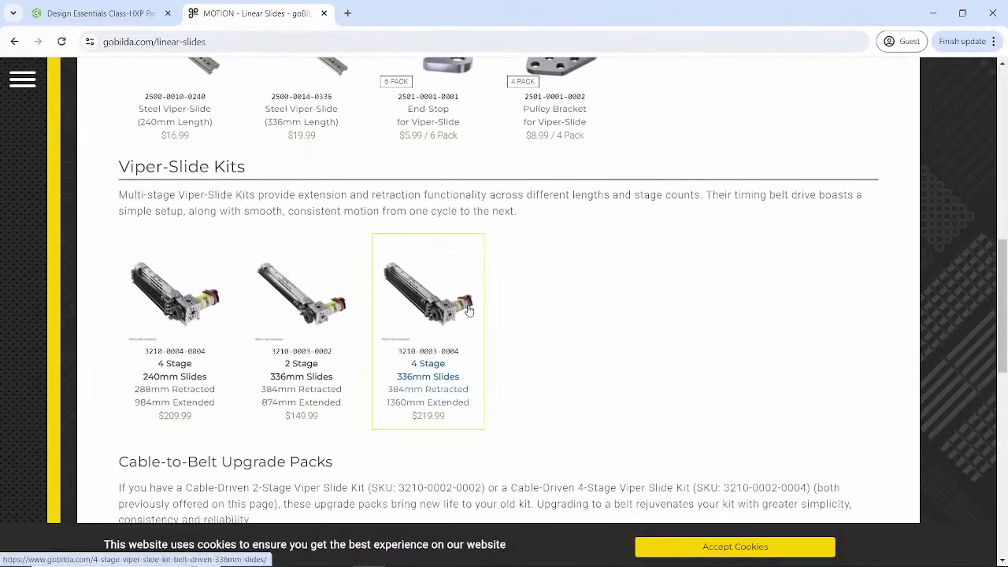
scroll(468, 184, "up", 4)
scroll(170, 311, "down", 1)
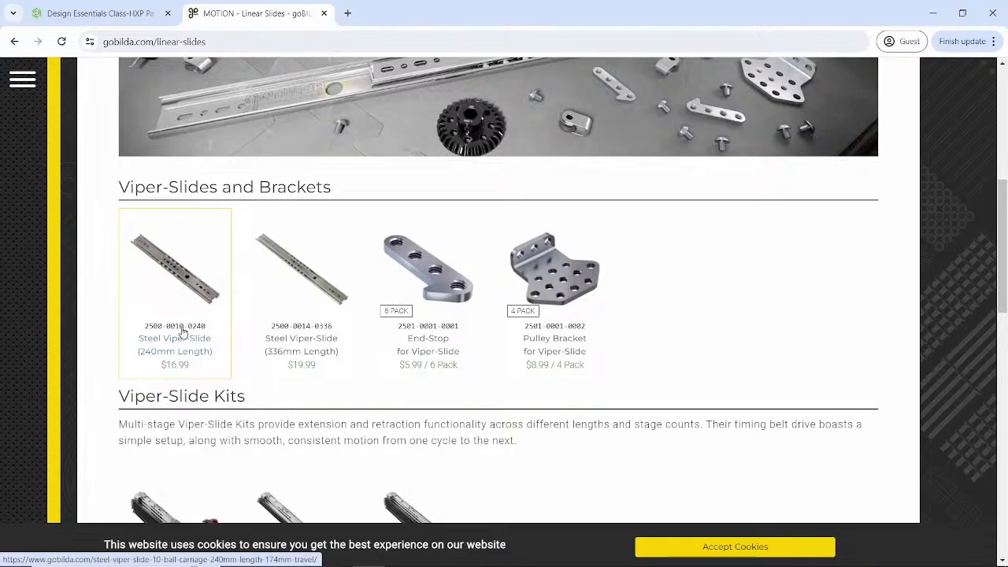
left_click(182, 331)
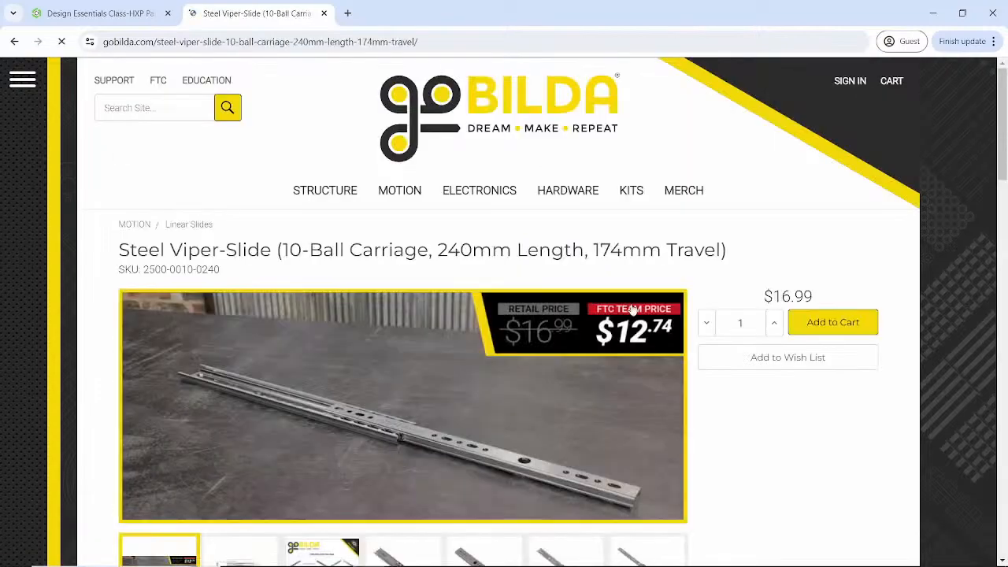
scroll(635, 310, "down", 3)
scroll(631, 312, "down", 3)
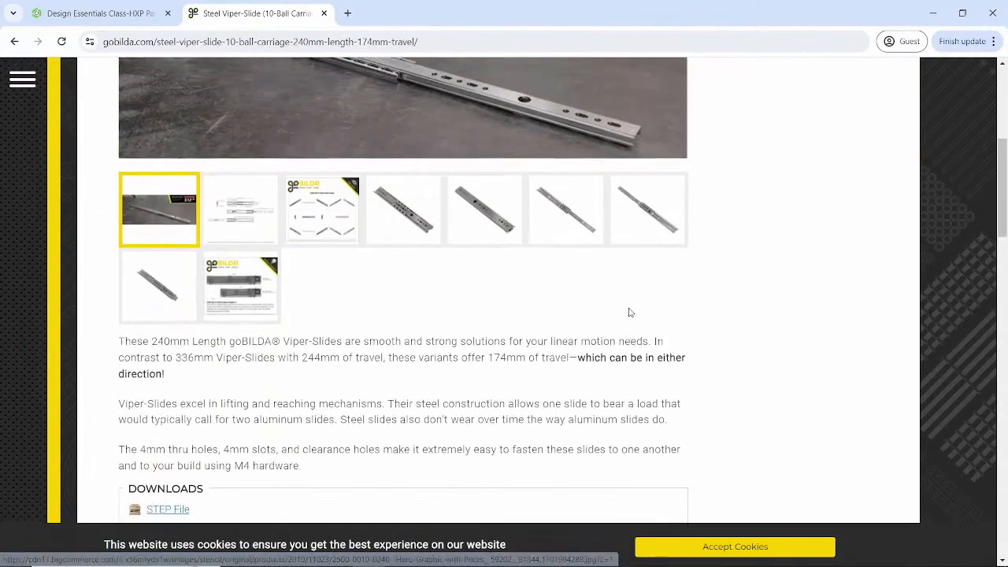
scroll(261, 334, "down", 1)
scroll(261, 335, "down", 2)
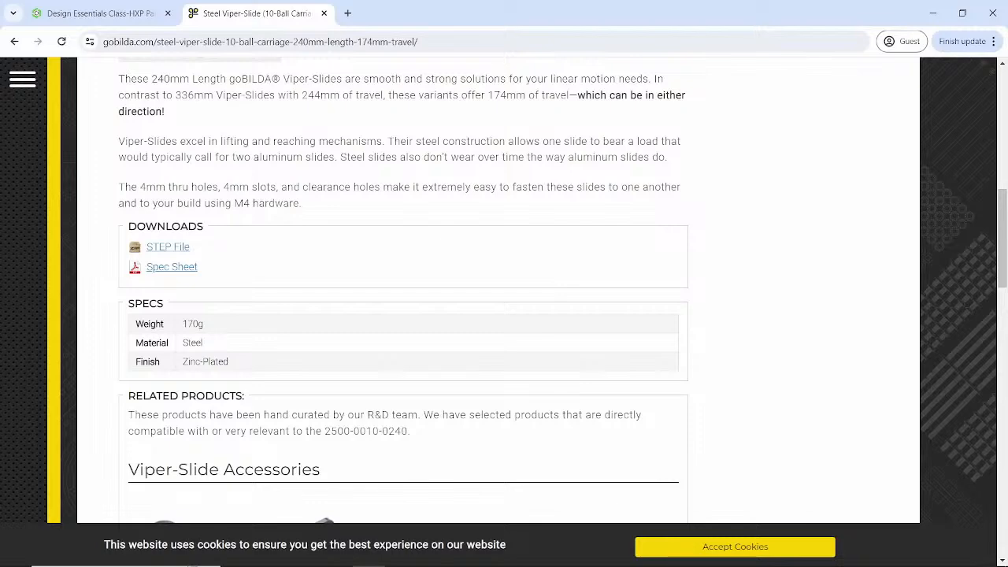
mouse_move(63, 563)
left_click(237, 554)
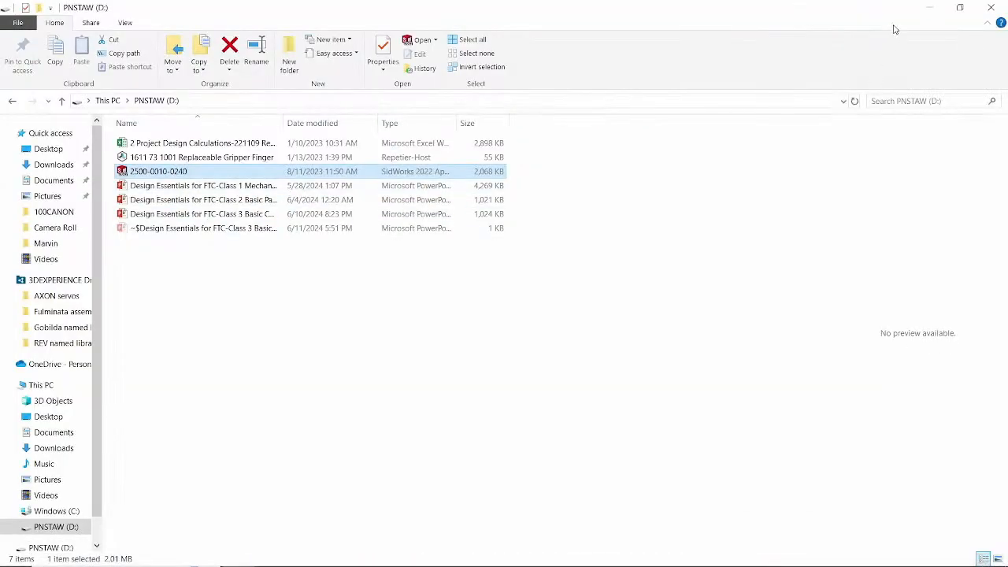
left_click(924, 11)
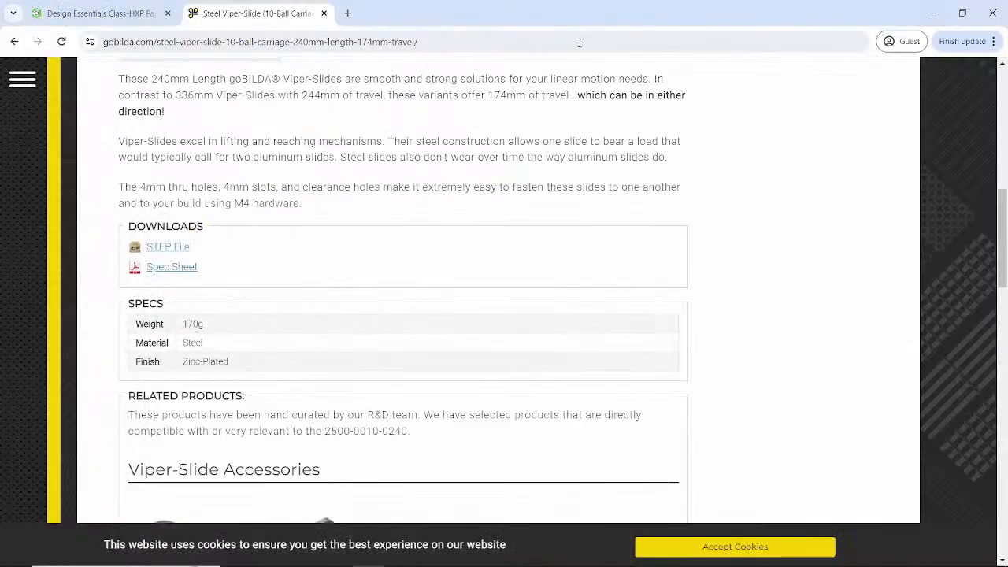
left_click(101, 13)
left_click(71, 135)
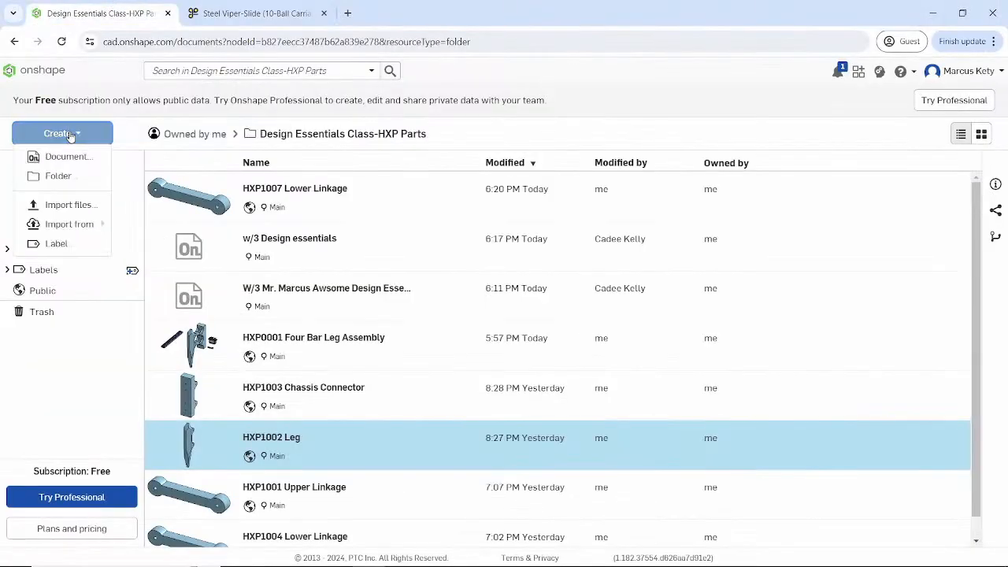
left_click(69, 205)
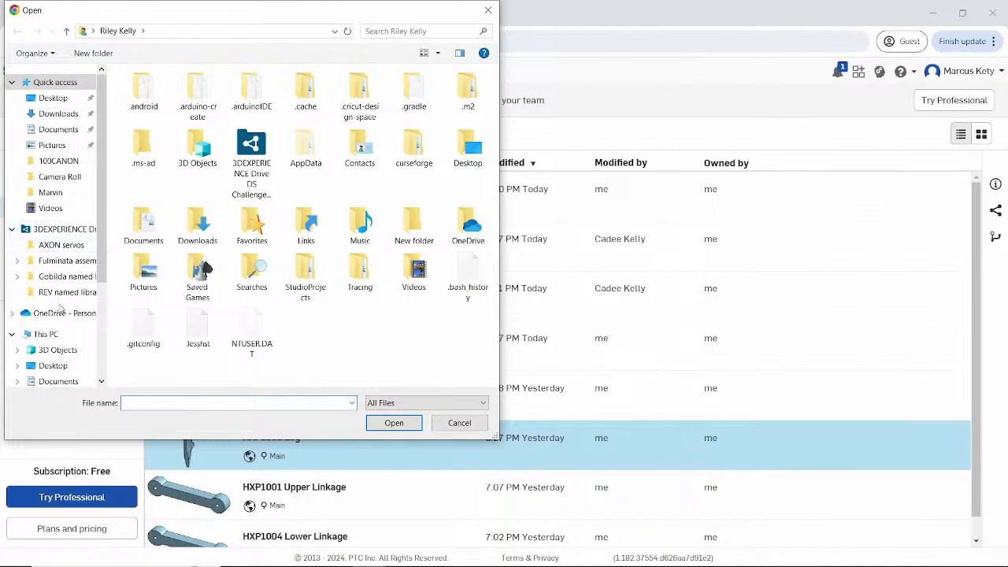
left_click(55, 334)
double_click(296, 264)
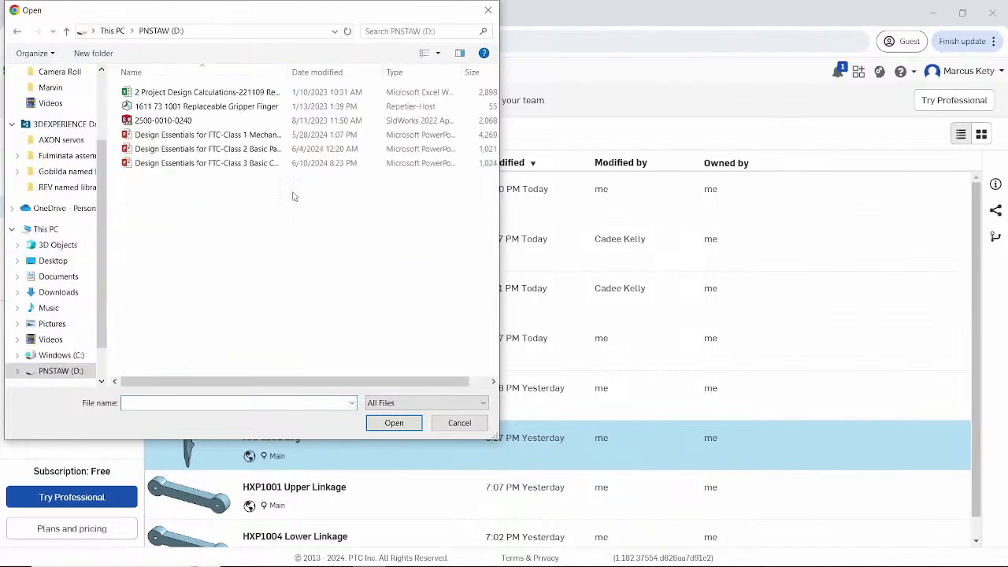
left_click(182, 121)
left_click(380, 428)
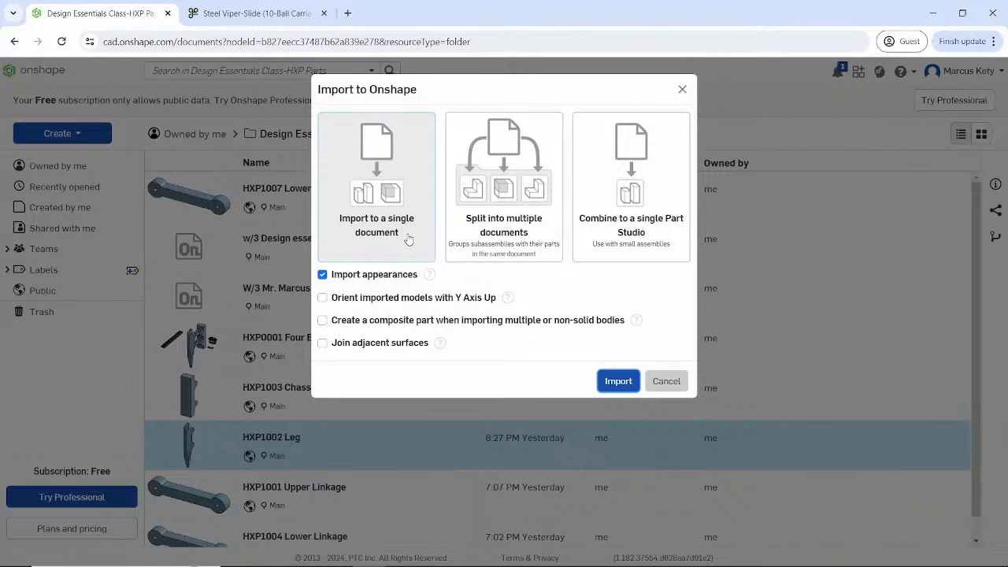
- Import the file combined to a single Part Studio, with a composite part created for multiple or non-solid bodies
left_click(618, 245)
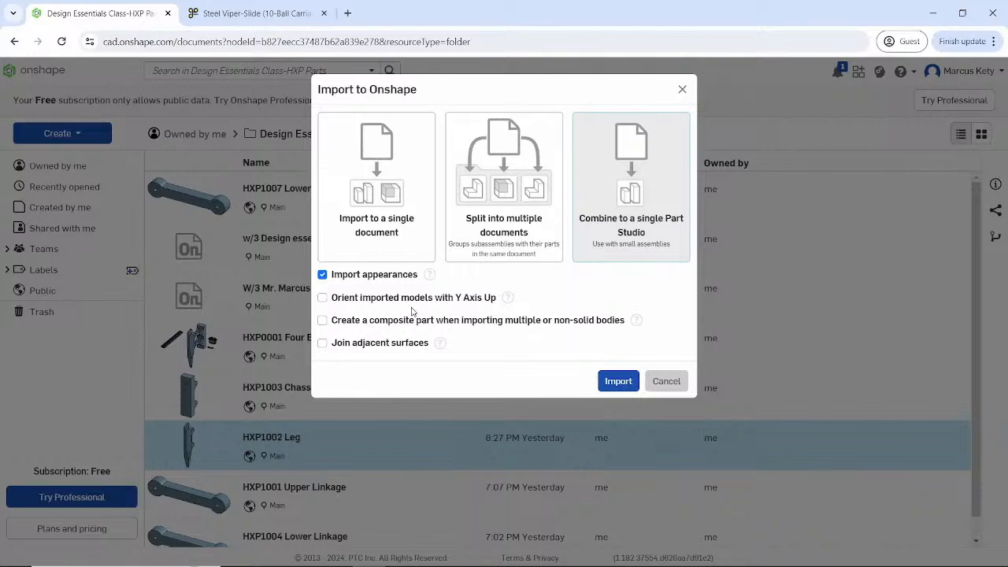
left_click(323, 321)
left_click(618, 380)
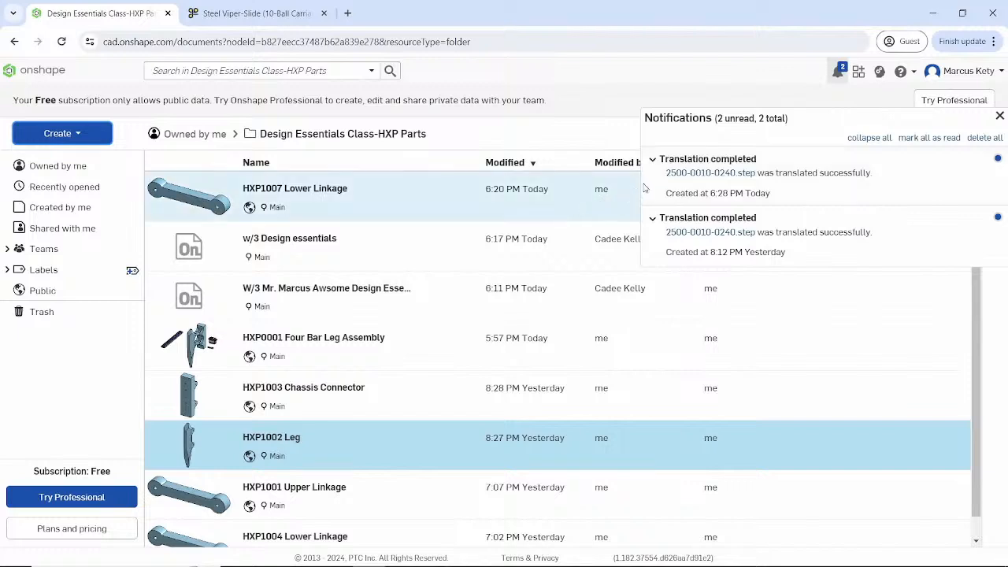
- Open the newly translated 2500-0010-0240.step document and inspect the Import 1 geometry up close
left_click(673, 175)
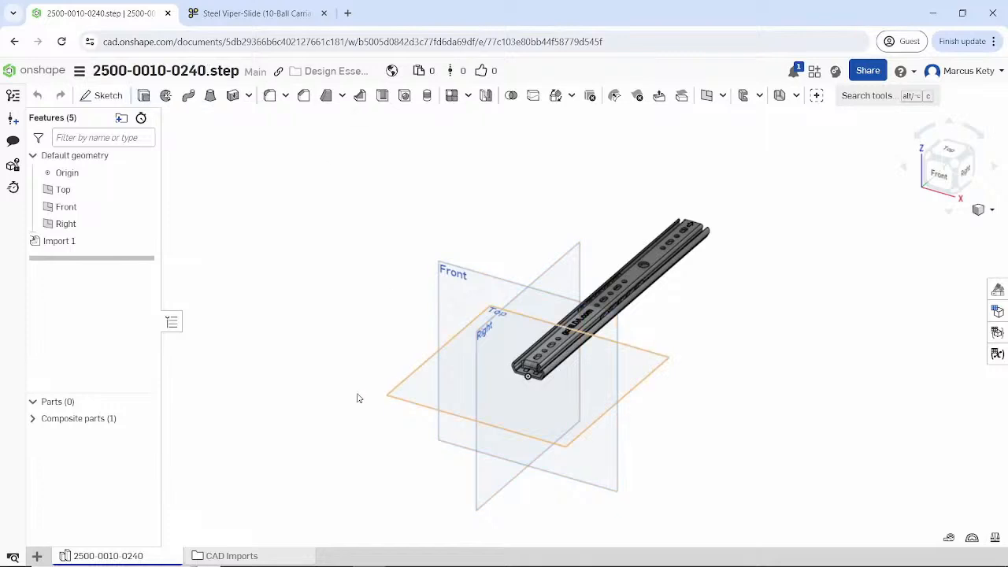
left_click(71, 245)
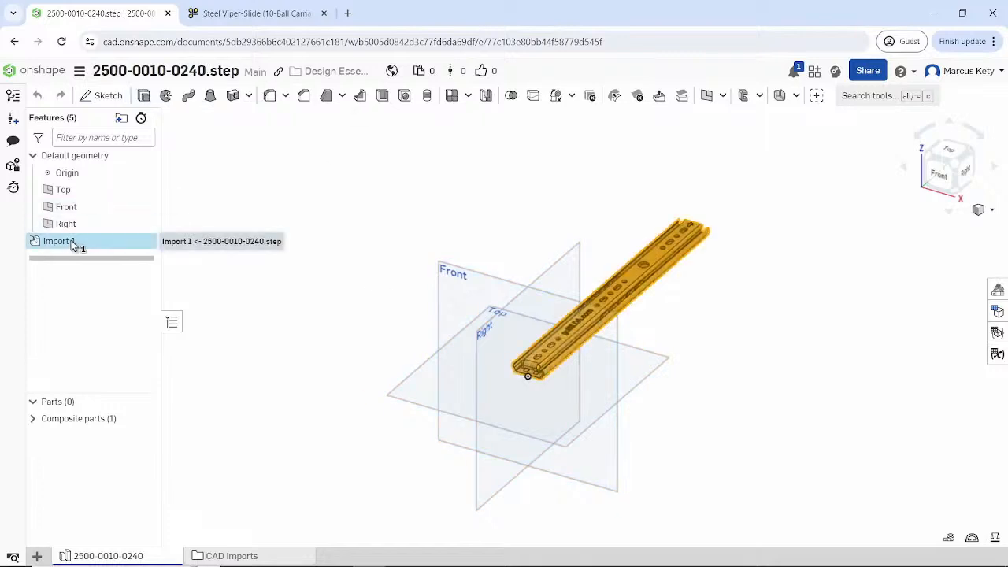
scroll(581, 328, "down", 5)
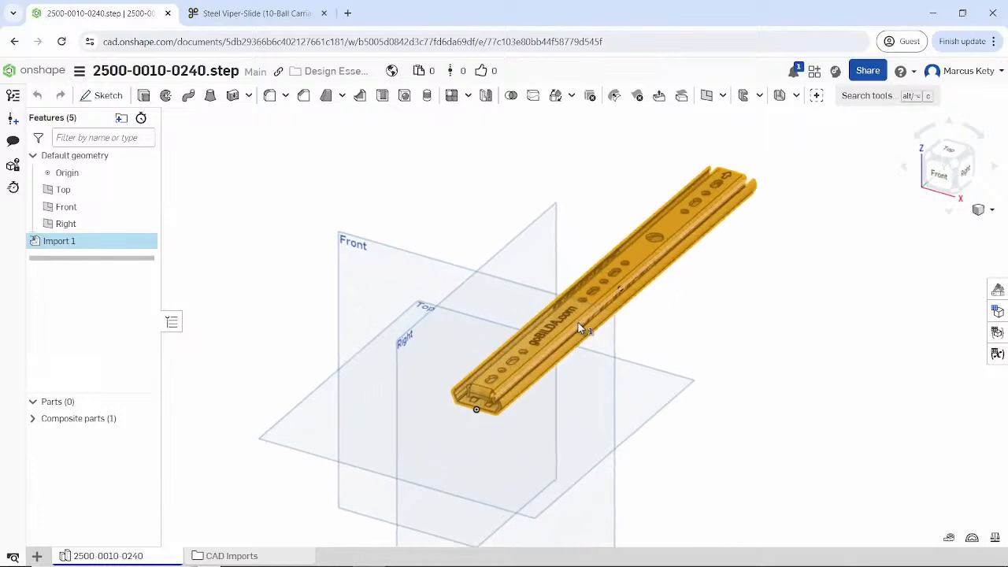
right_click_drag(512, 378, 429, 358)
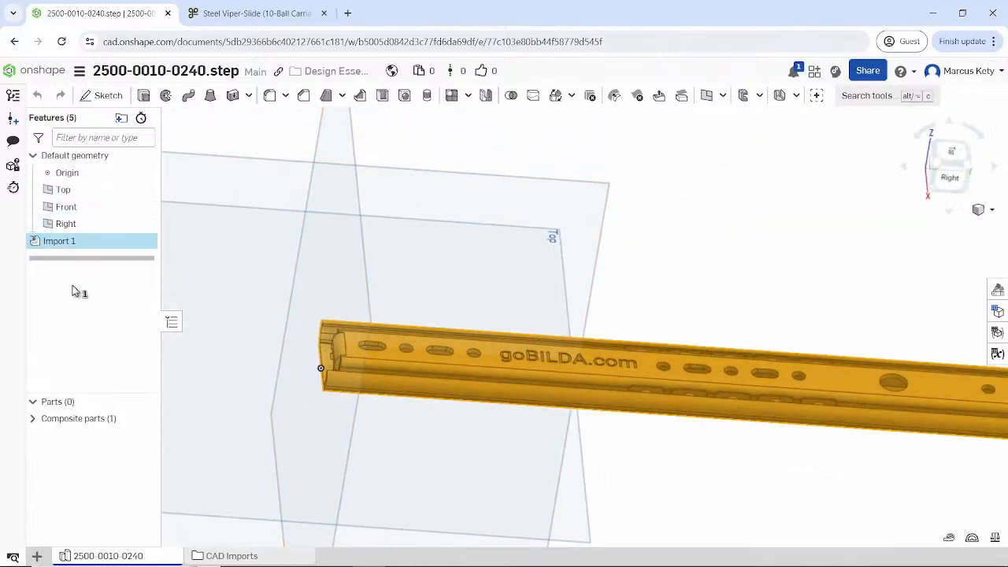
left_click(32, 418)
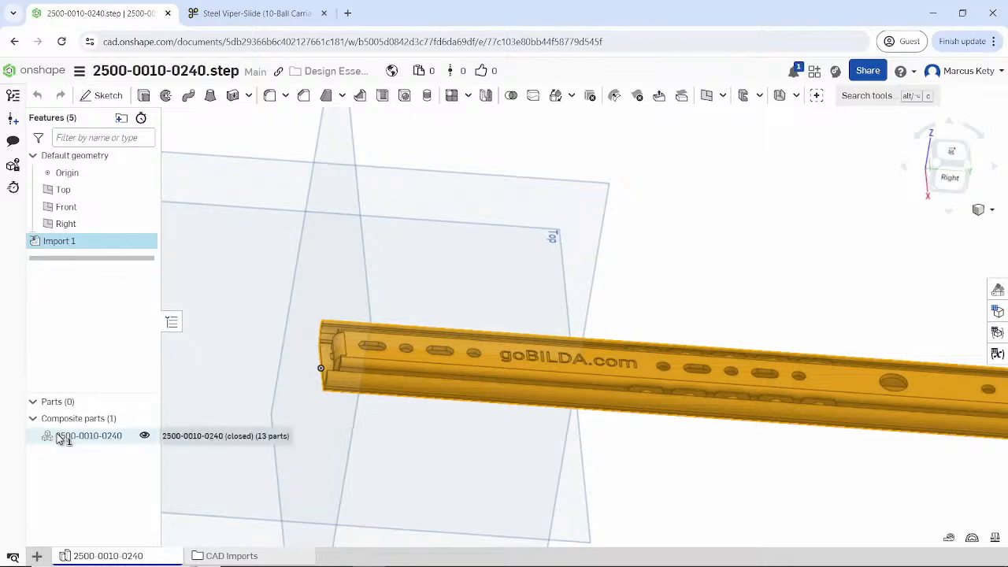
right_click(60, 438)
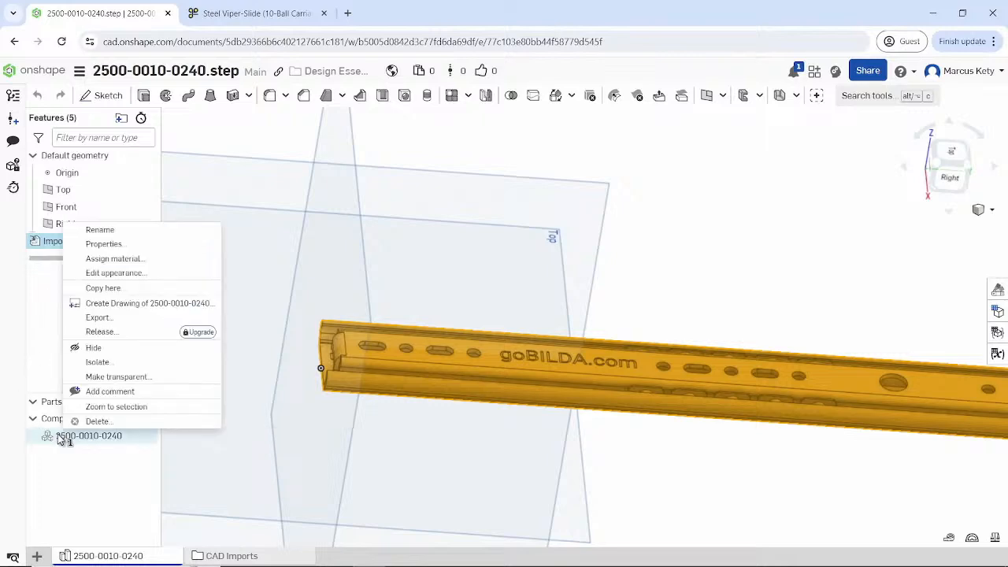
left_click(145, 245)
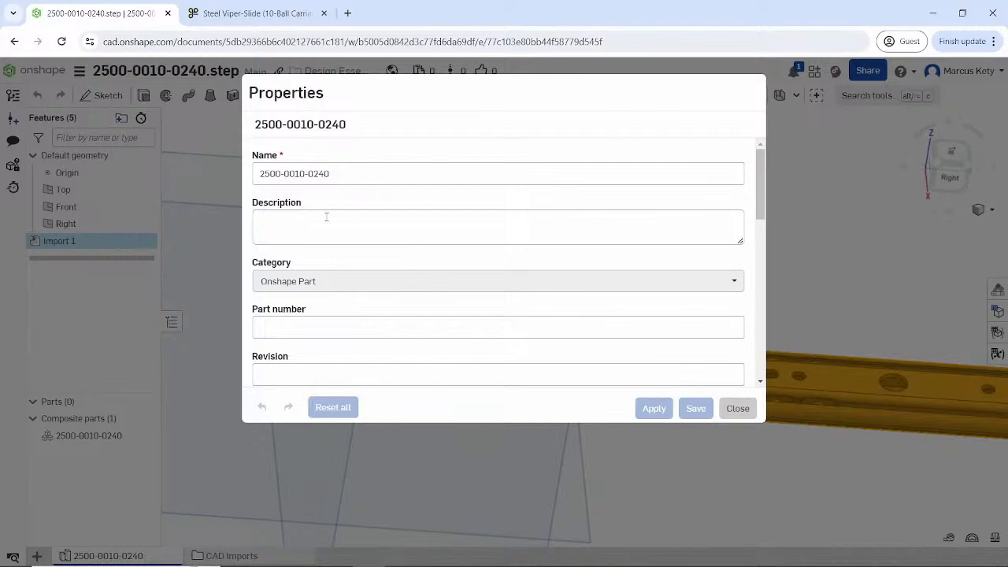
left_click(260, 174)
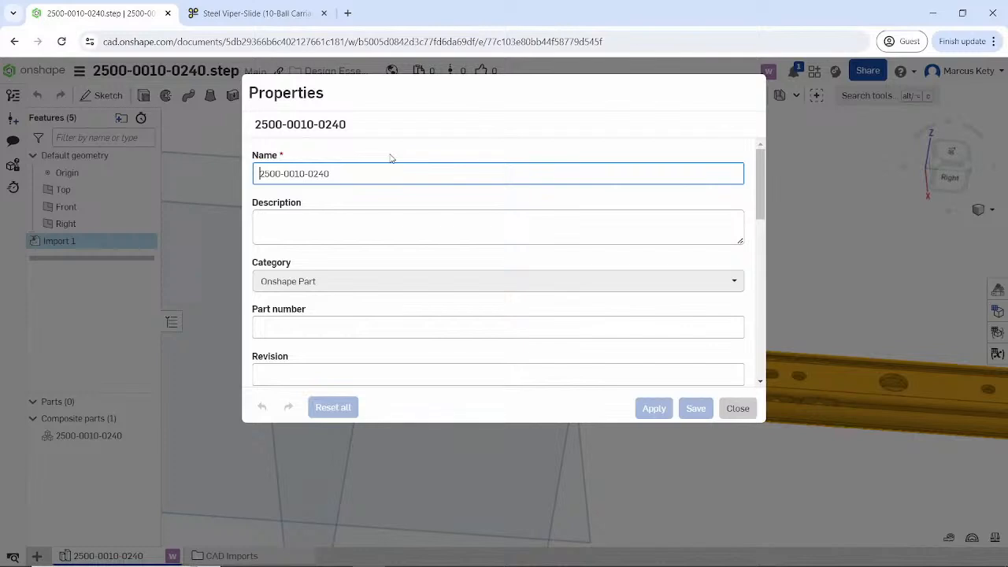
type("GoBilda -")
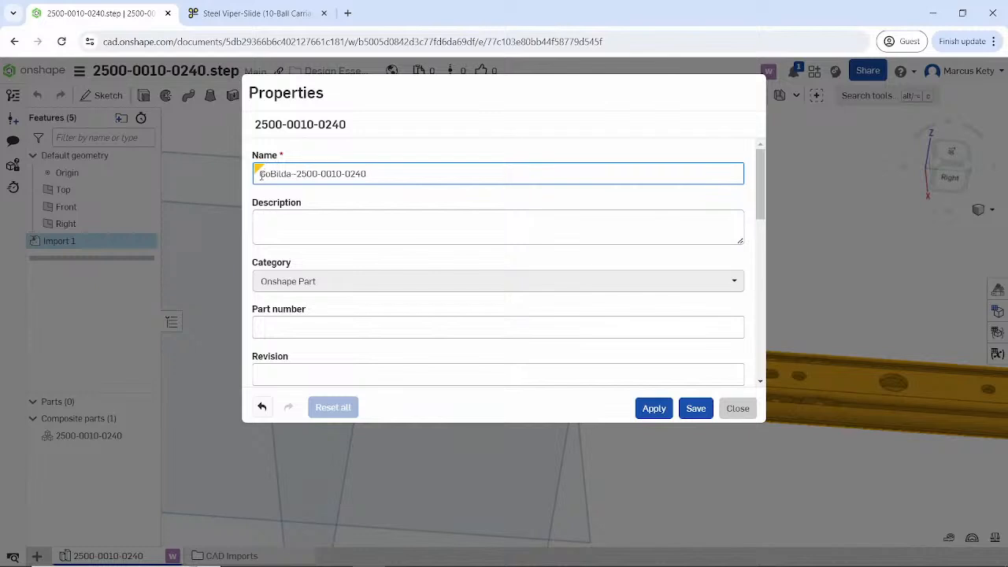
left_click_drag(260, 175, 386, 176)
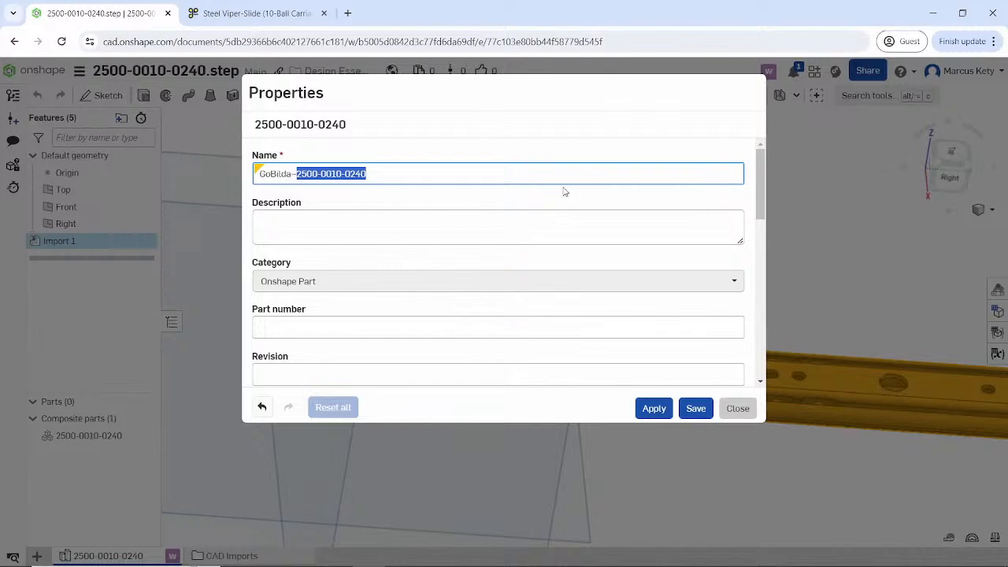
left_click(405, 234)
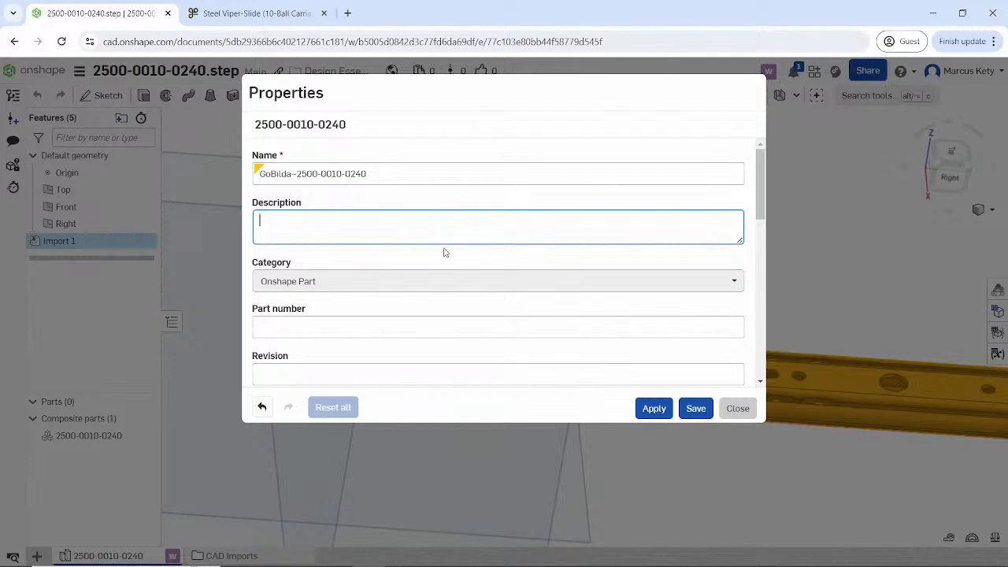
type("Viper Slide")
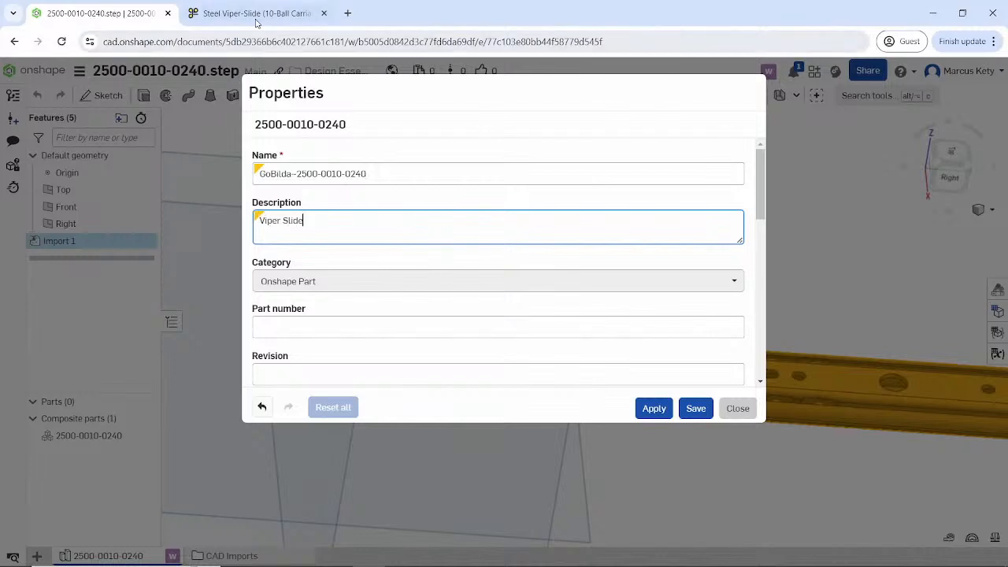
- Examine the goBILDA Steel Viper-Slide product page for the slide's length, specs and other details useful for the description
left_click(258, 13)
scroll(231, 294, "up", 1)
scroll(231, 295, "down", 5)
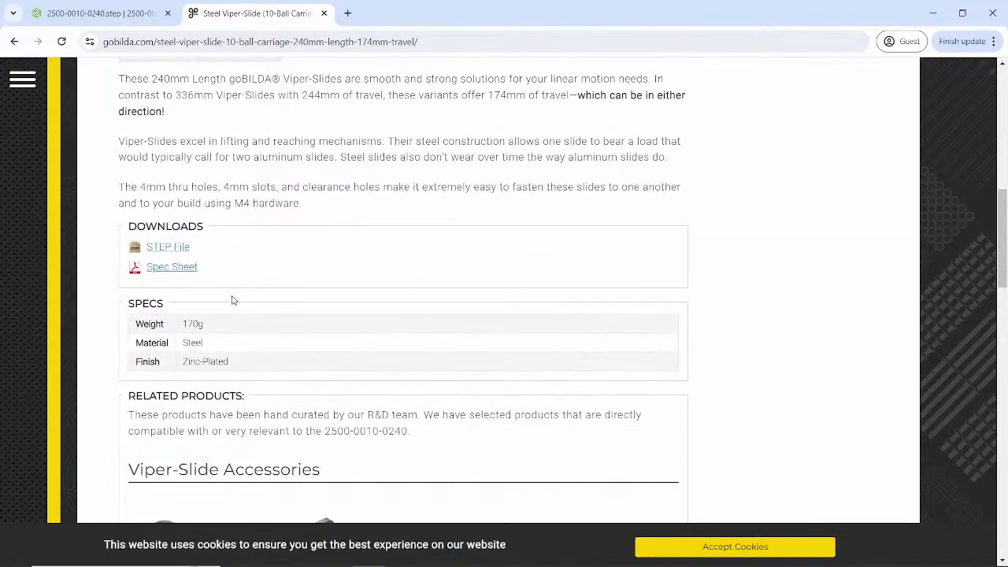
scroll(235, 287, "up", 4)
scroll(234, 283, "up", 5)
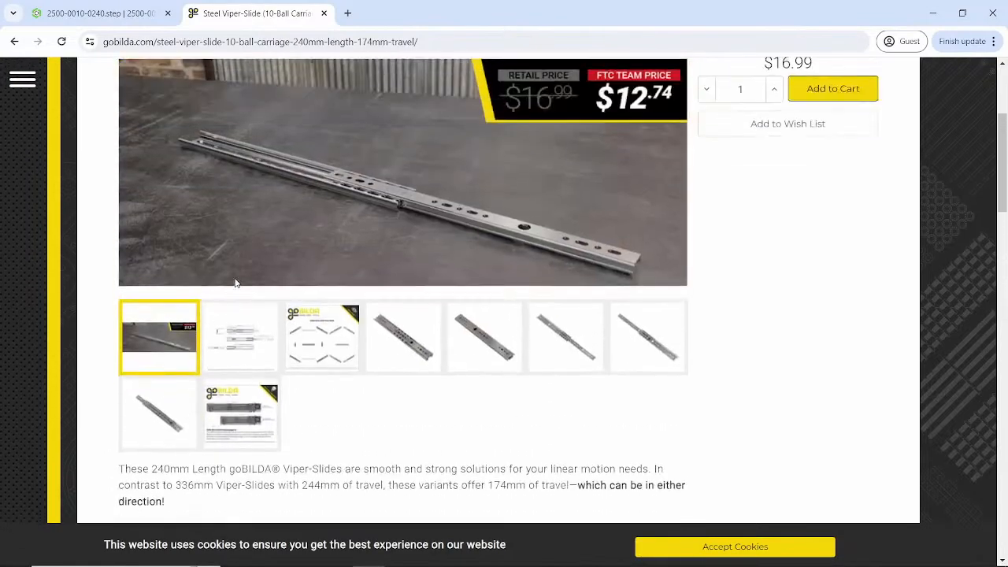
scroll(233, 289, "down", 2)
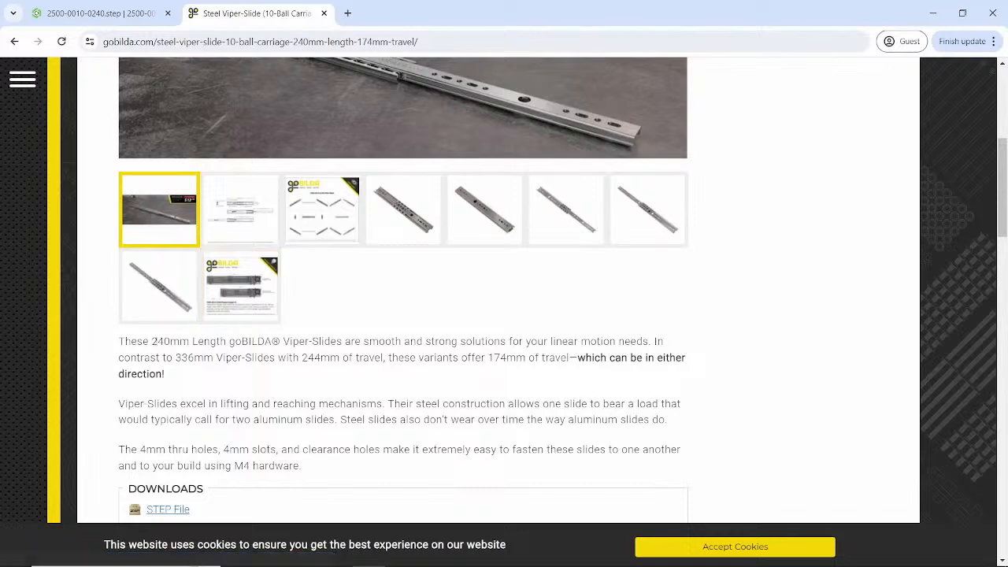
left_click_drag(152, 341, 190, 341)
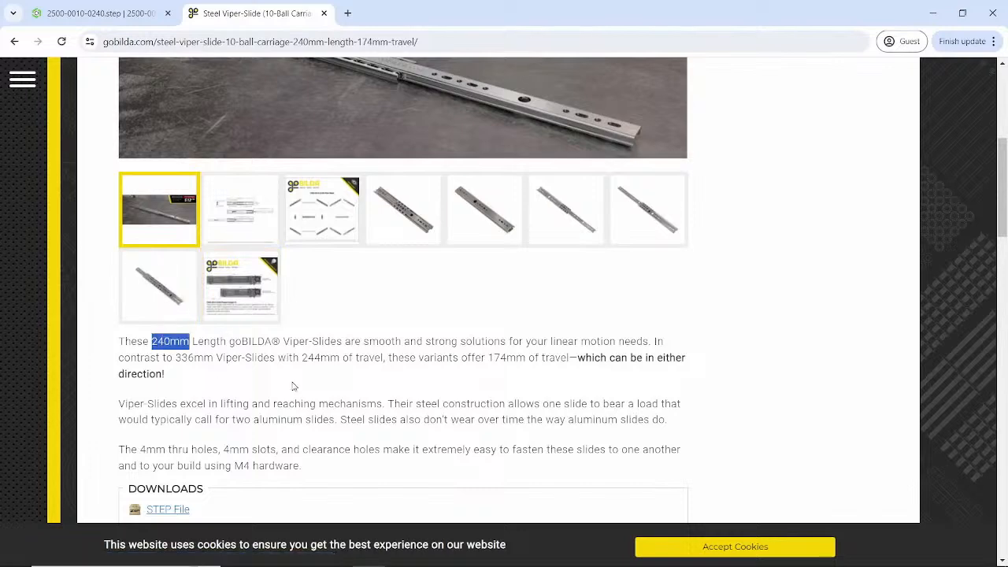
scroll(386, 400, "up", 1)
scroll(386, 400, "up", 1)
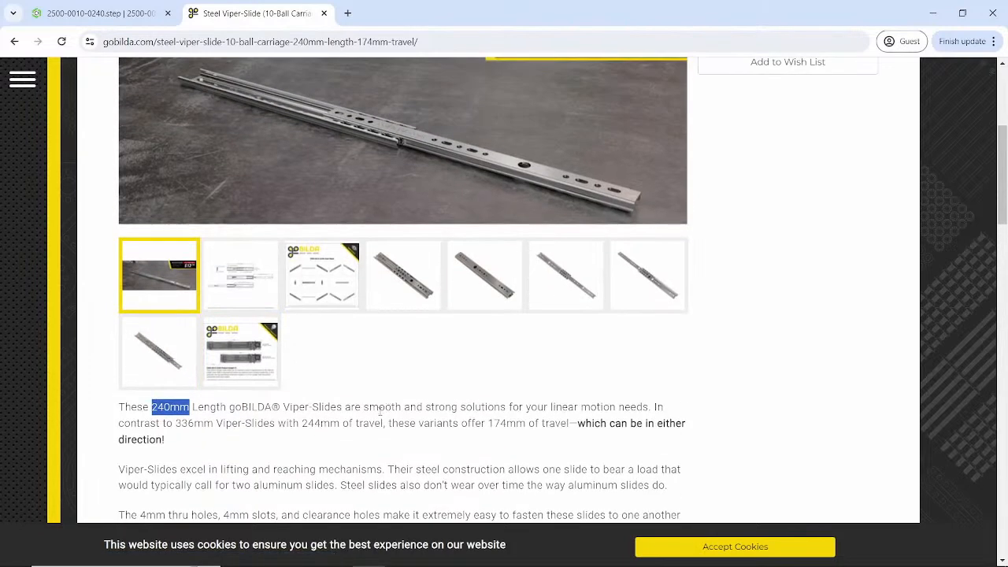
scroll(386, 399, "up", 4)
scroll(458, 409, "down", 10)
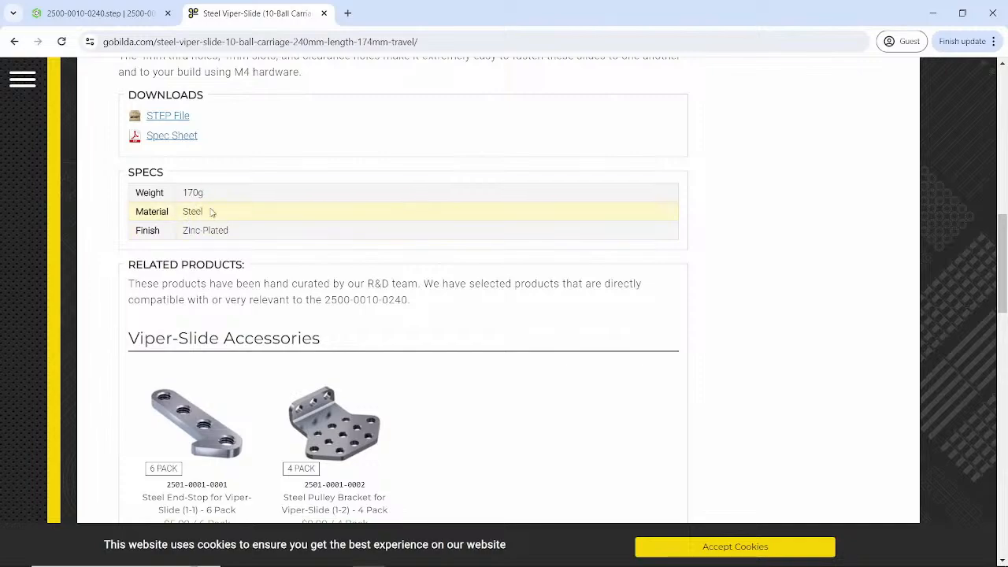
scroll(318, 278, "up", 1)
scroll(318, 278, "up", 10)
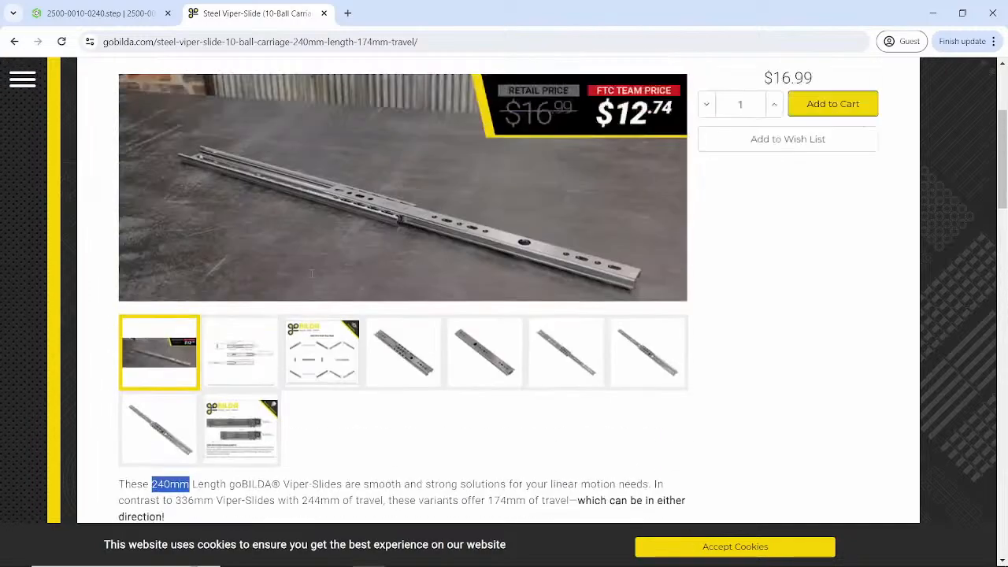
scroll(386, 197, "down", 1)
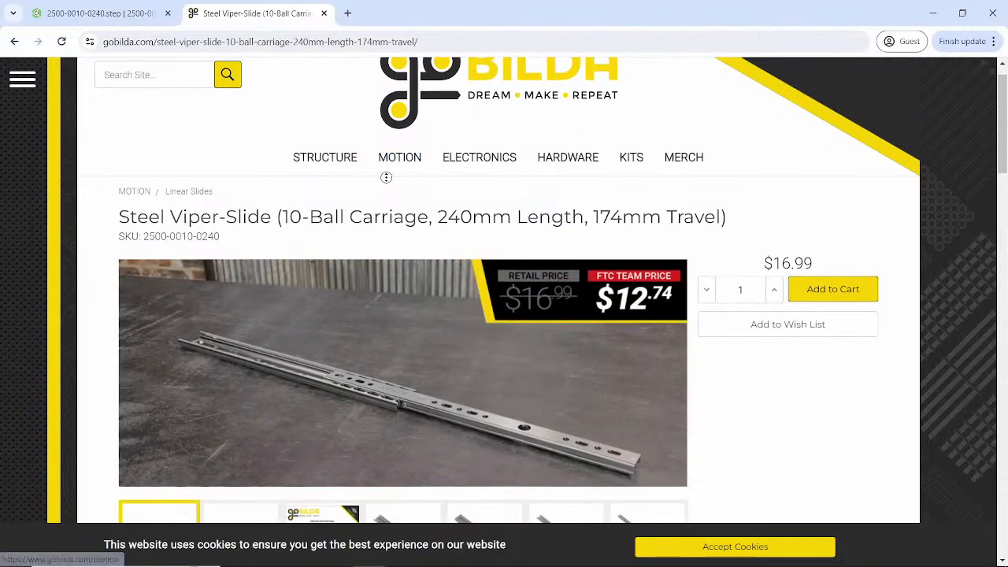
- Open goBILDA's Motion category in a separate browser tab and browse through Servos to the Standard Size Servos listing
scroll(387, 175, "up", 1)
middle_click(388, 185)
middle_click(389, 186)
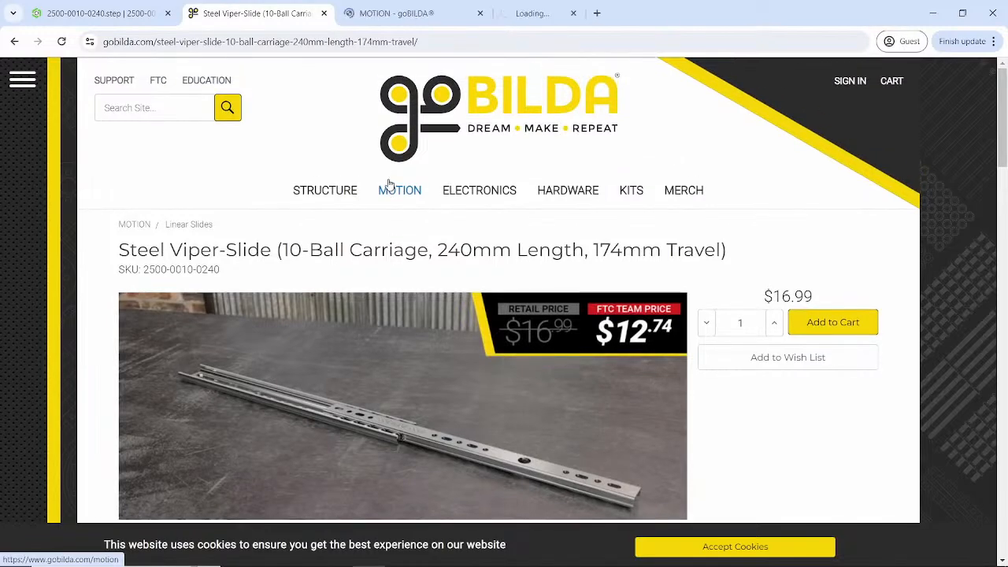
middle_click(431, 14)
left_click(427, 13)
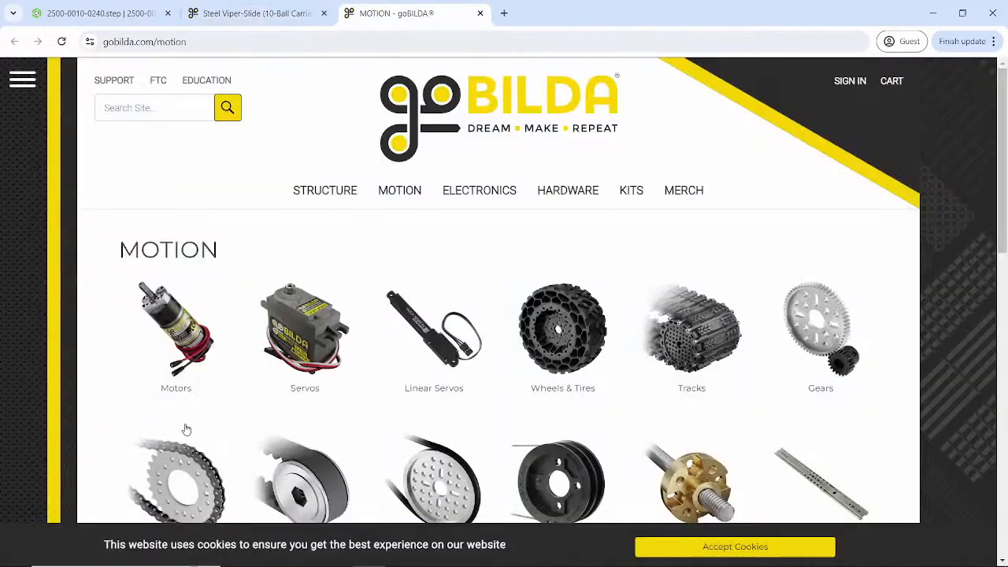
left_click(305, 331)
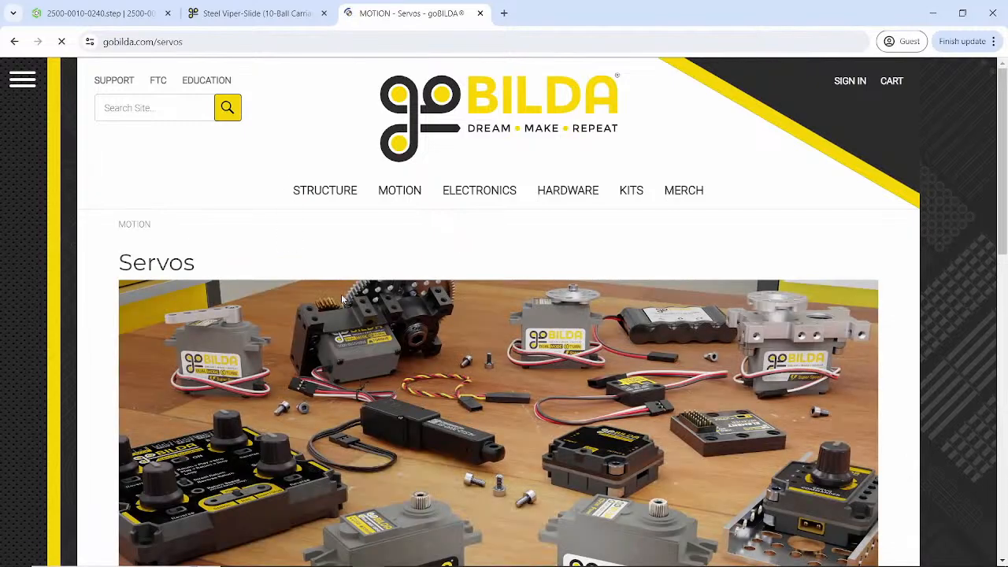
scroll(367, 273, "down", 10)
scroll(357, 267, "up", 1)
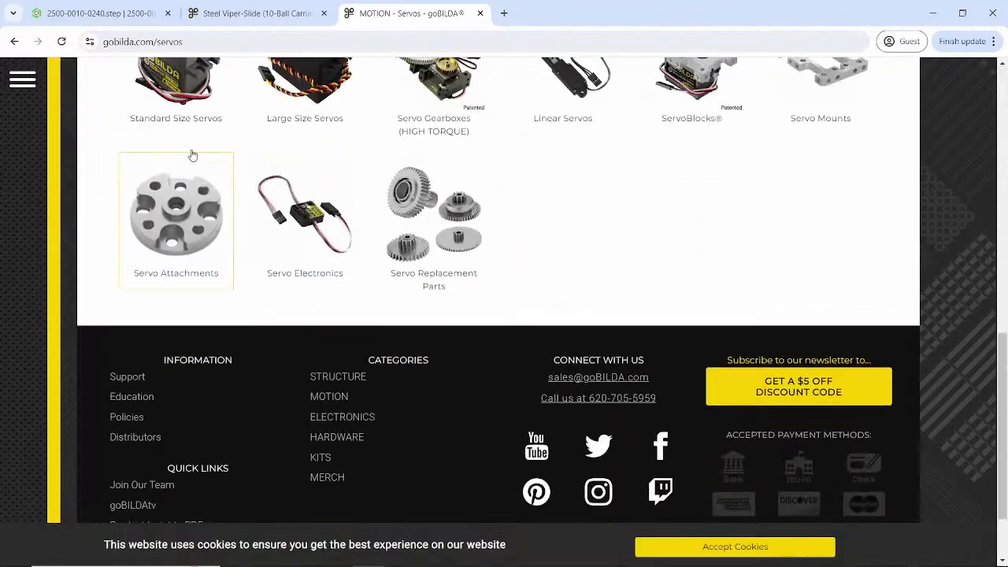
left_click(187, 131)
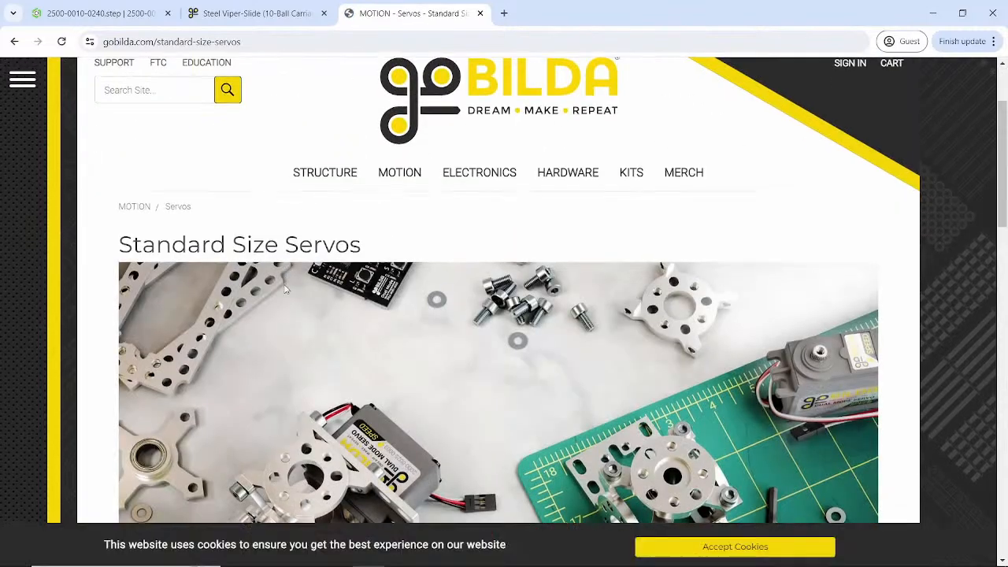
- Open the speed version of the 2000 Series Dual Mode Servo and examine its output shaft style in the specs
scroll(282, 288, "down", 7)
left_click(318, 317)
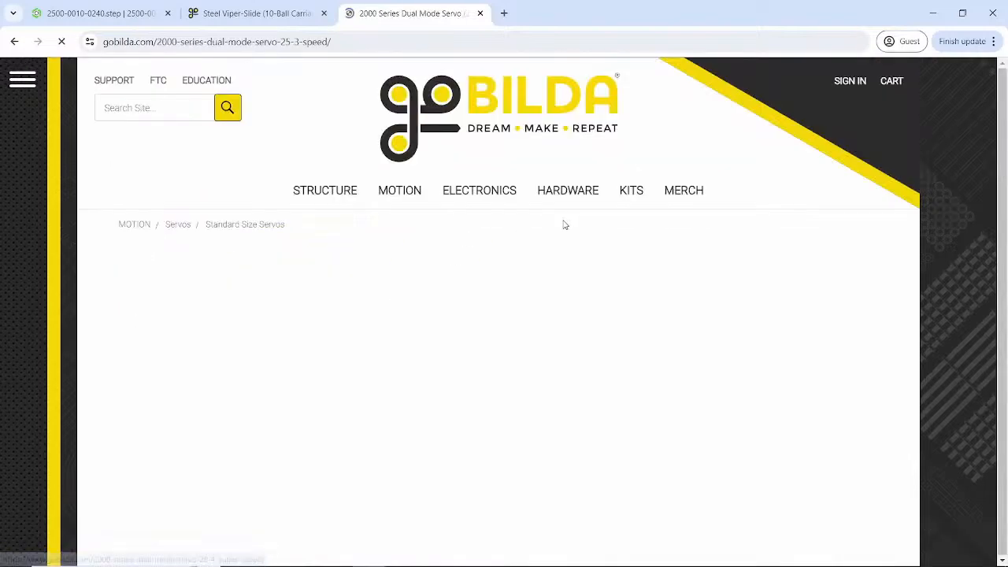
scroll(445, 264, "down", 5)
scroll(445, 263, "down", 4)
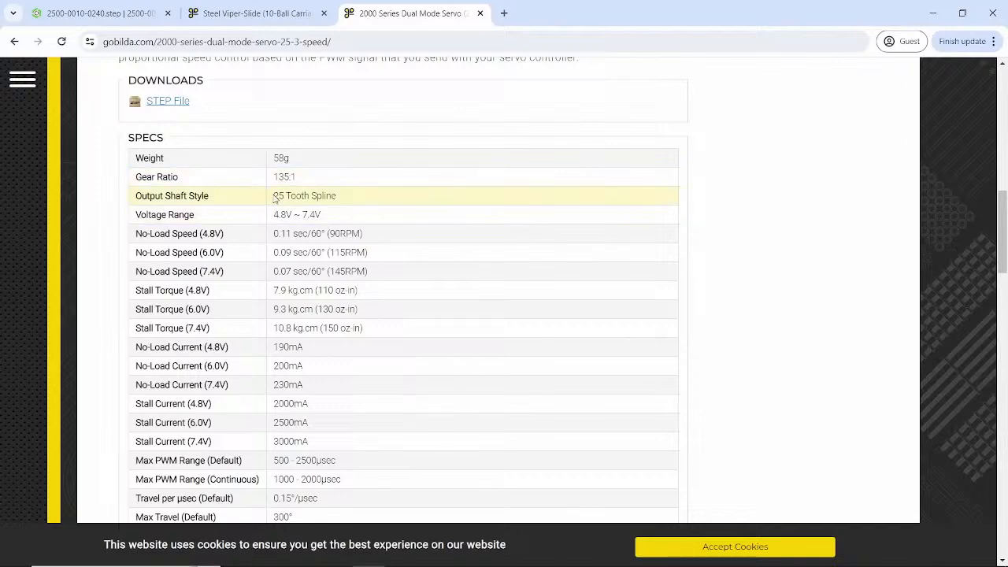
left_click_drag(275, 196, 352, 209)
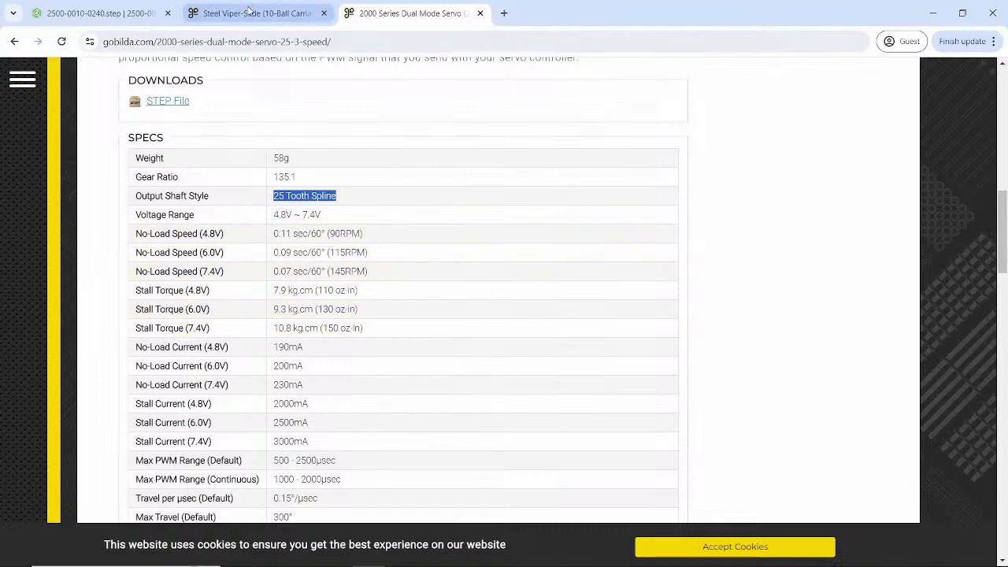
- Return to the Onshape part properties and complete the description as "Viper Slide, 240mm Long"
left_click(253, 14)
left_click(142, 13)
left_click(331, 219)
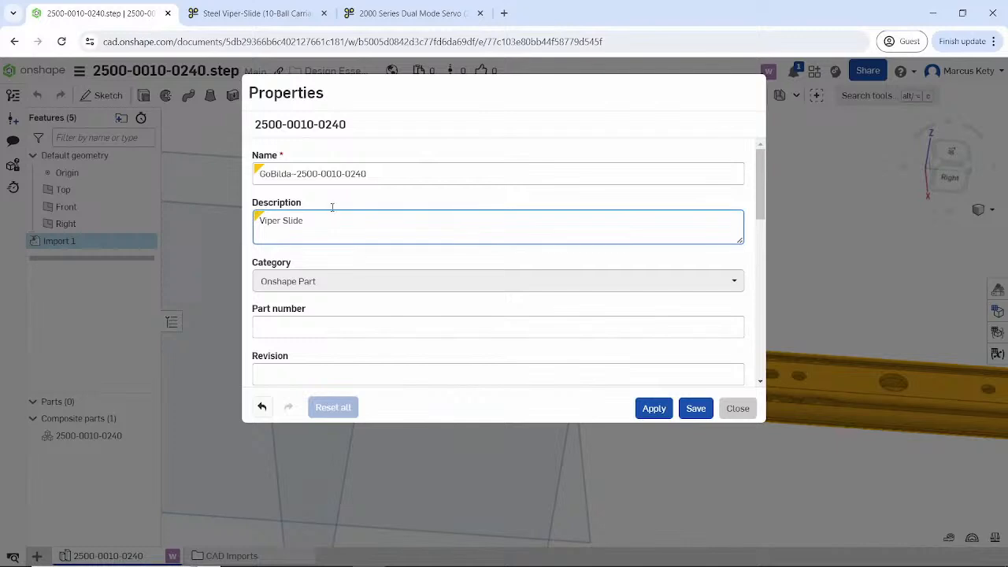
type(". ")
type("240mm Loing")
key("BackSpace")
left_click(349, 266)
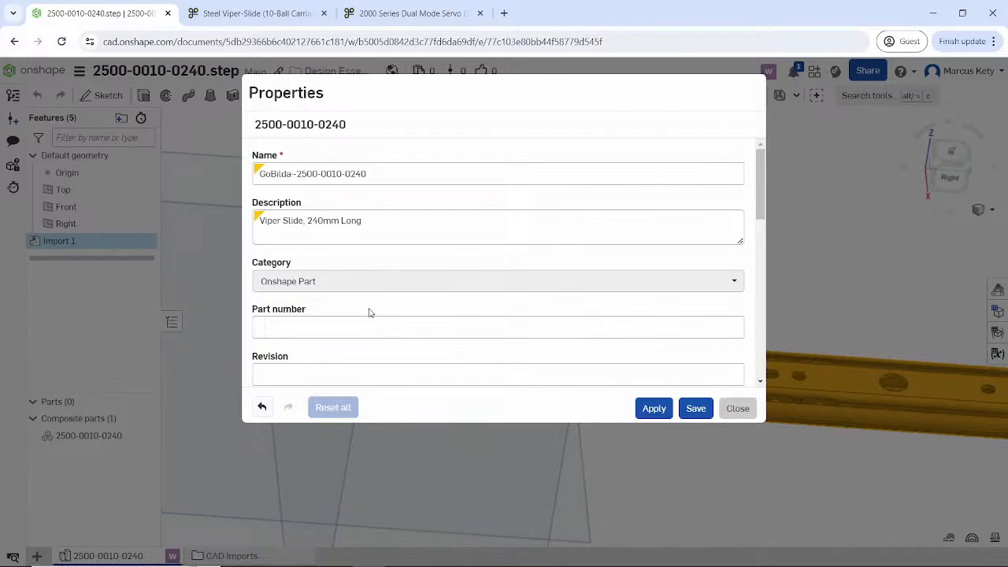
- Review the remaining composite part properties, from part number, revision and vendor down to material and mass
scroll(368, 313, "down", 1)
left_click(342, 296)
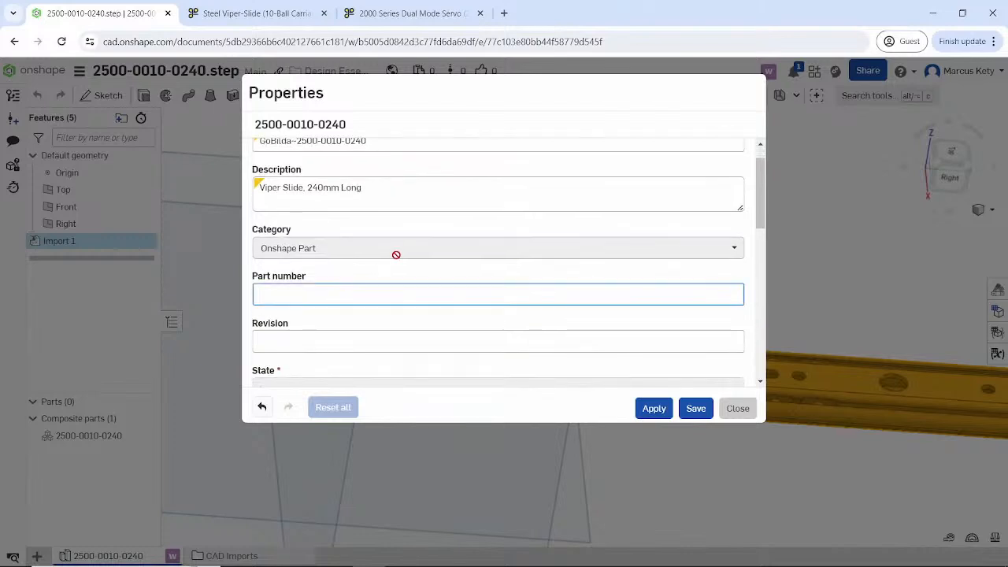
scroll(386, 216, "up", 1)
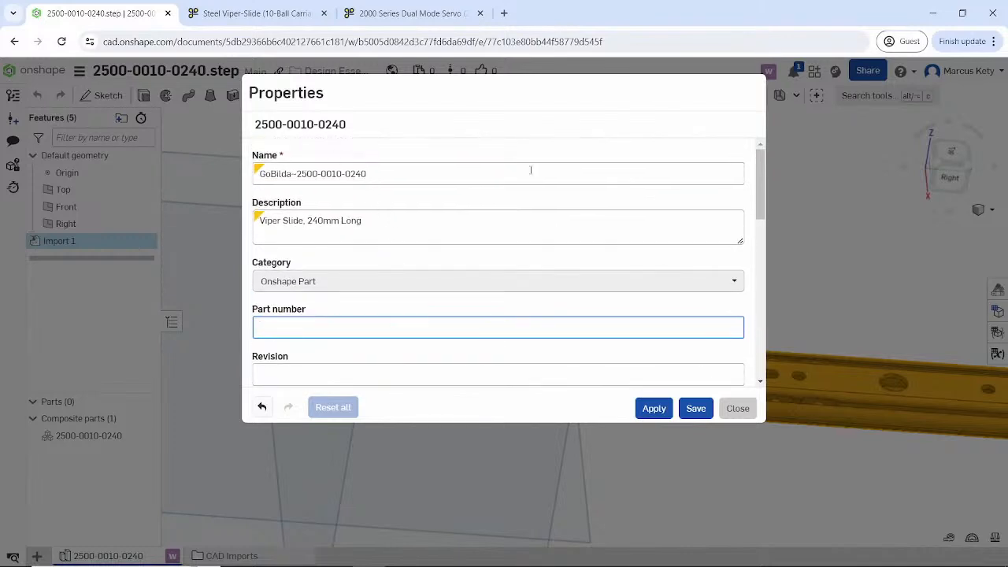
scroll(363, 234, "down", 1)
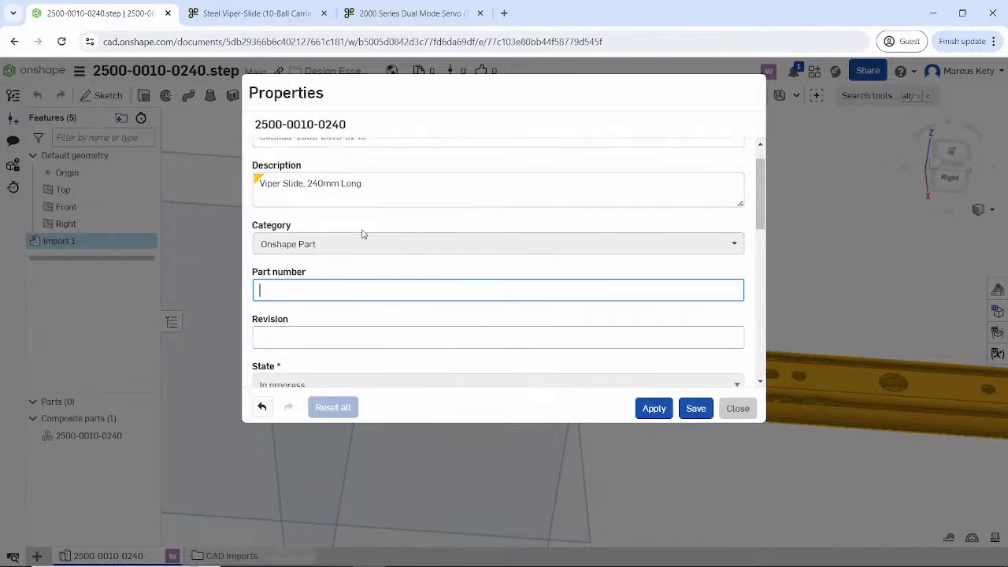
scroll(363, 233, "down", 4)
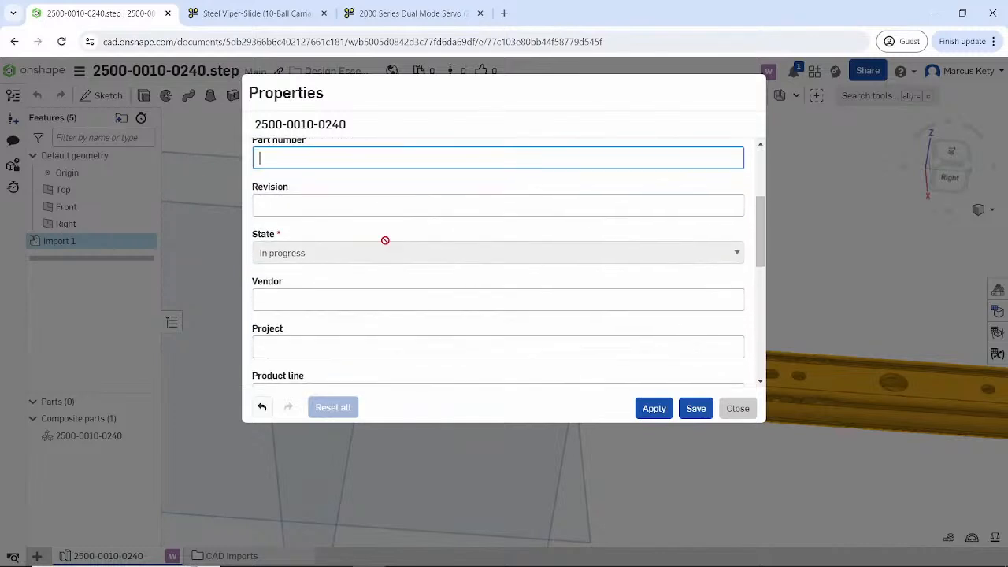
scroll(385, 240, "down", 1)
left_click(320, 270)
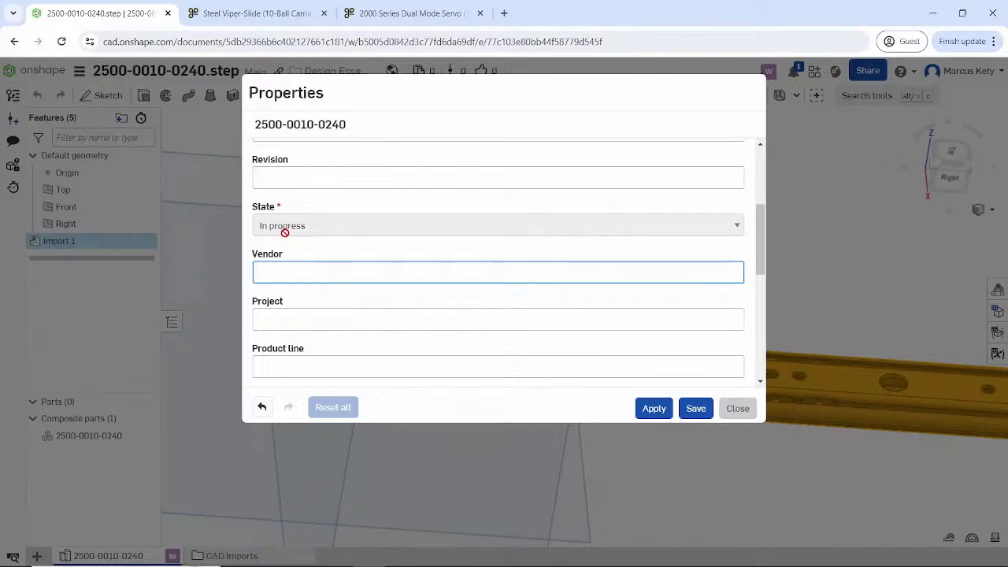
scroll(285, 236, "down", 3)
scroll(290, 252, "up", 2)
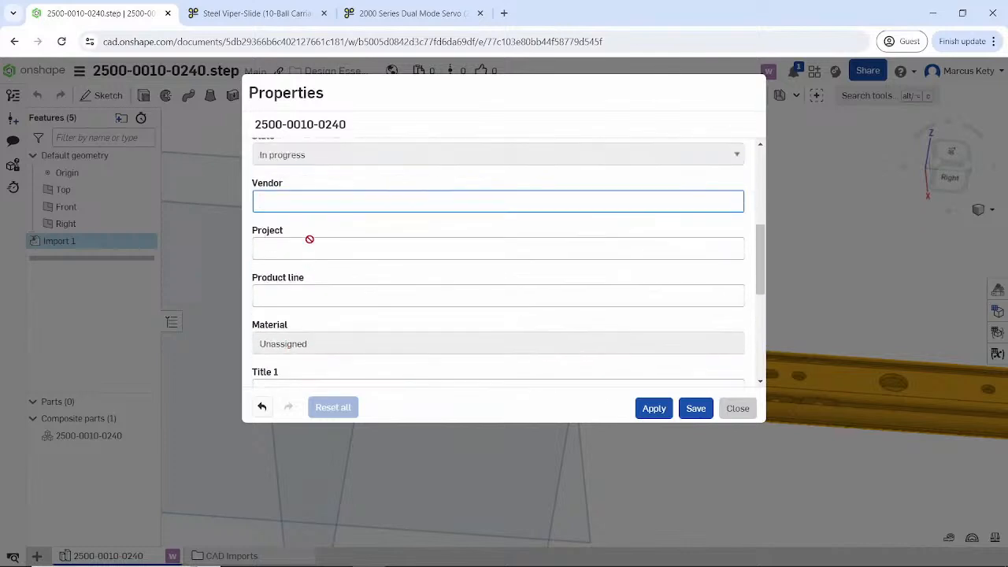
scroll(308, 237, "down", 2)
scroll(310, 248, "down", 4)
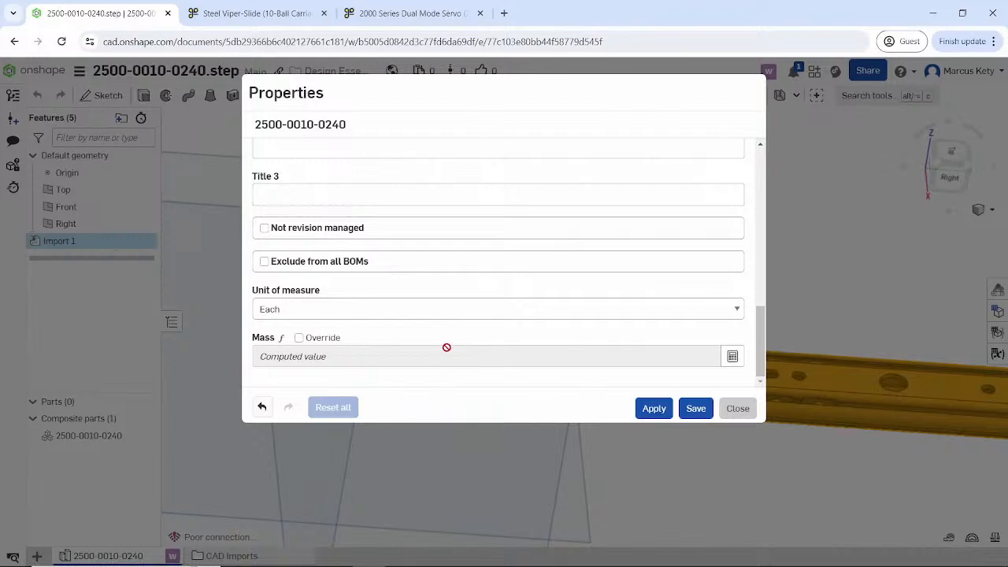
- Turn on the mass override for the composite part and look up the Viper-Slide's weight in the goBILDA page specs
left_click(299, 338)
left_click(302, 356)
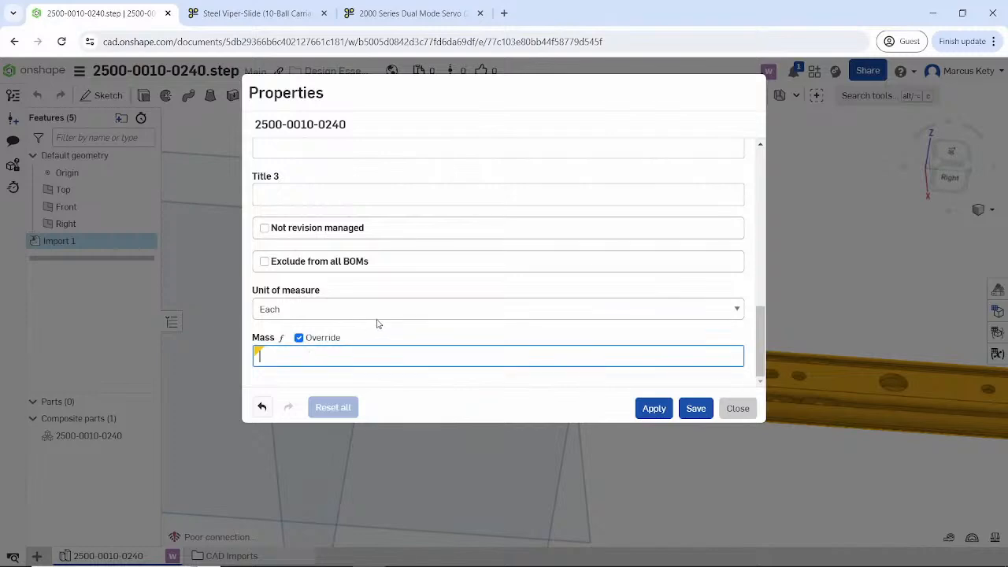
left_click(269, 14)
scroll(246, 335, "down", 5)
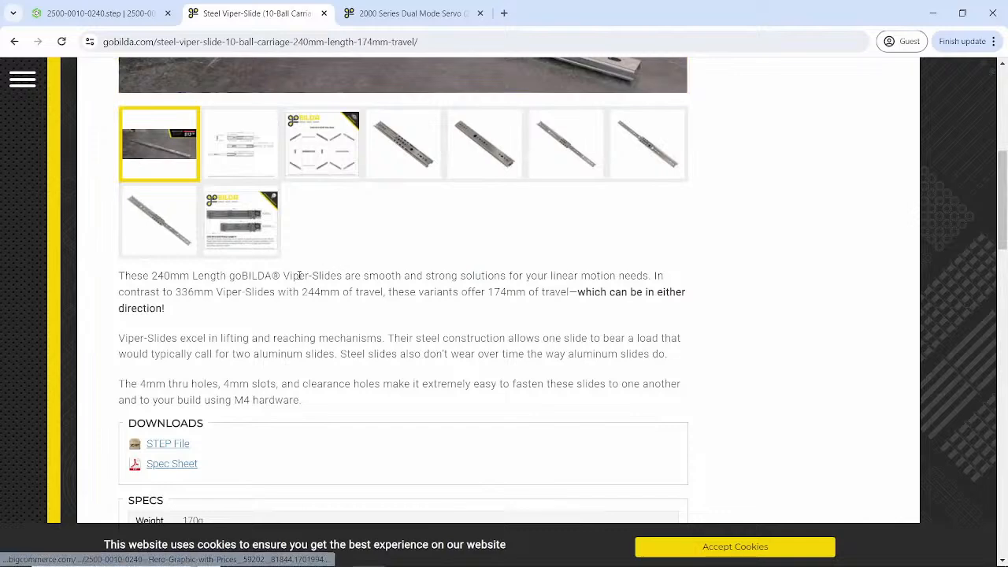
scroll(247, 334, "down", 1)
scroll(246, 335, "down", 1)
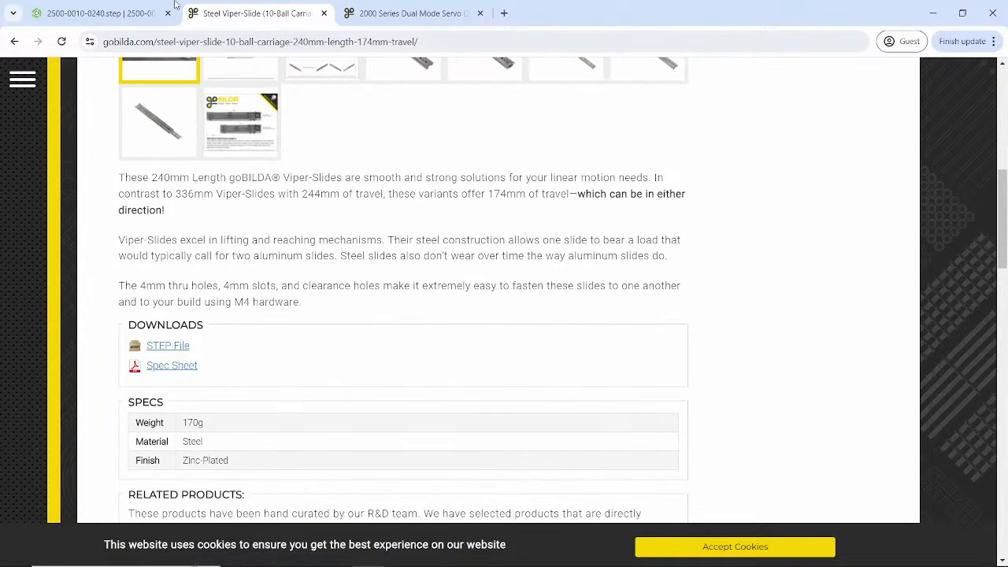
- Return to the Onshape part properties, set the overridden mass to 170g, apply the changes and close the properties
left_click(150, 13)
type("1")
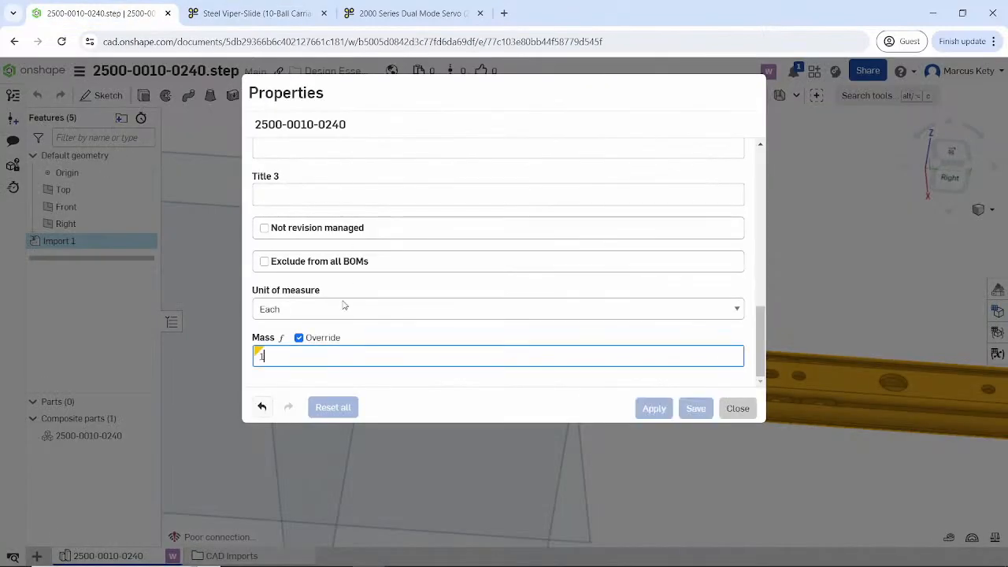
type("70g")
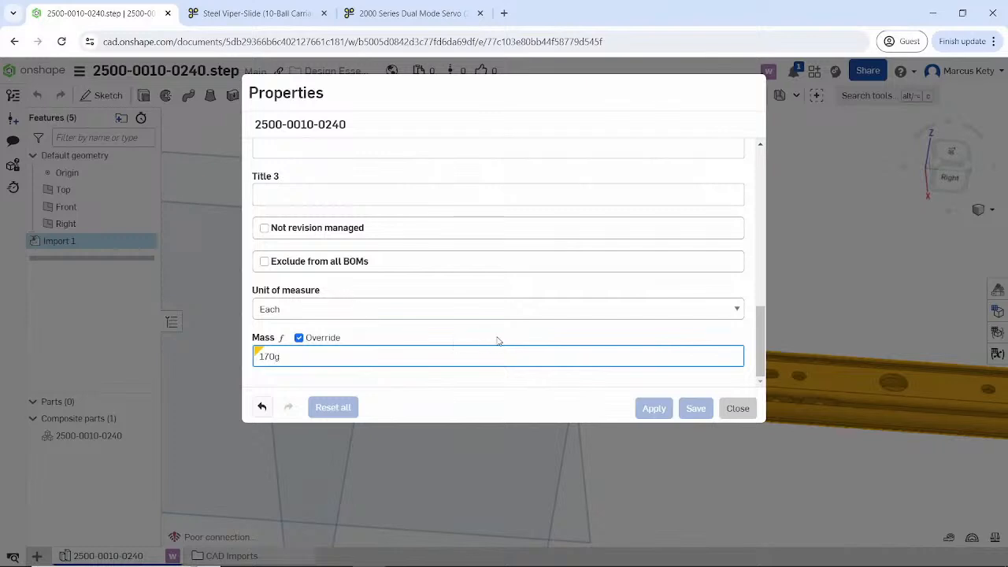
left_click(392, 383)
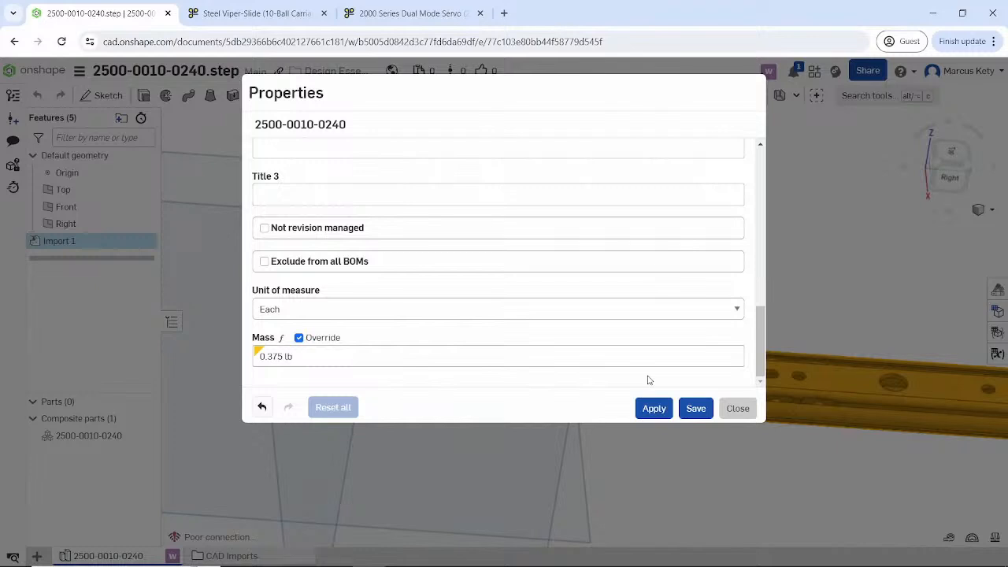
left_click(647, 410)
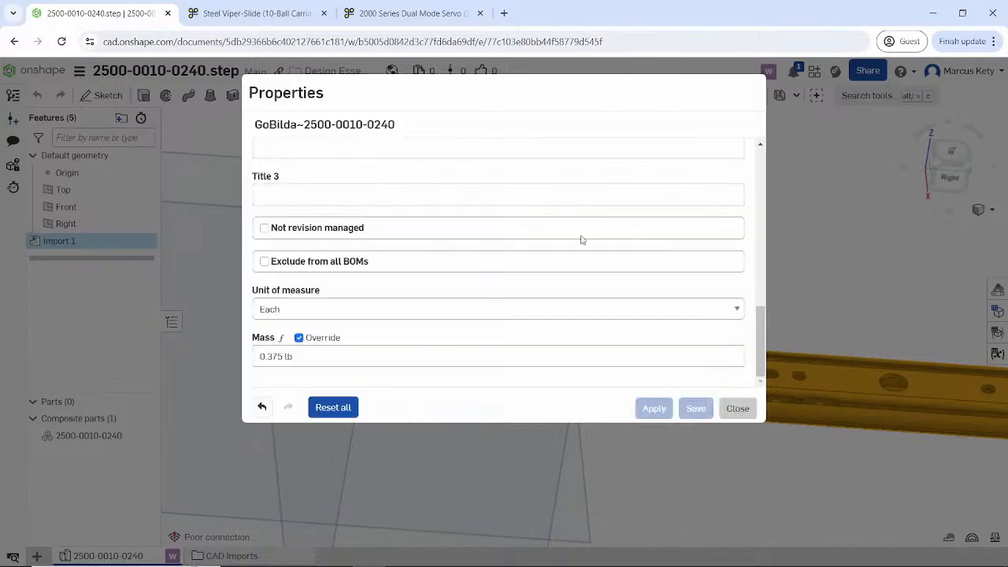
left_click(737, 409)
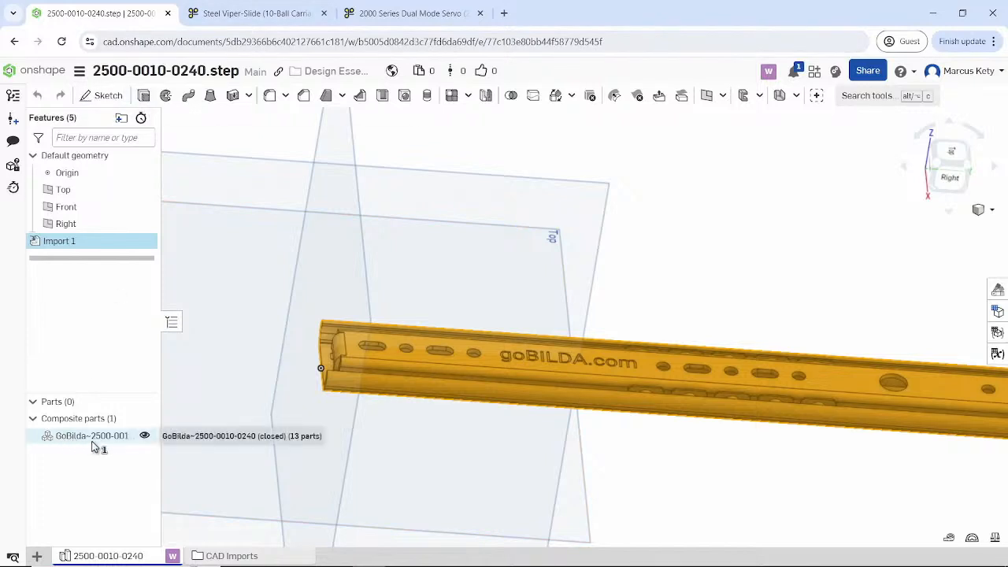
left_click(765, 295)
left_click(206, 71)
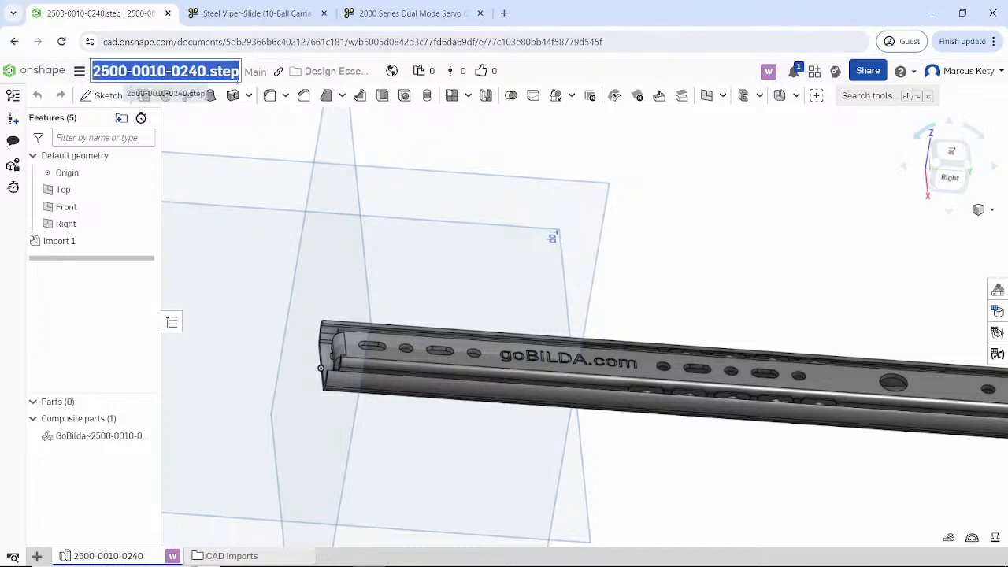
left_click(207, 71)
left_click_drag(206, 71, 240, 71)
key("Delete")
type("le Pate")
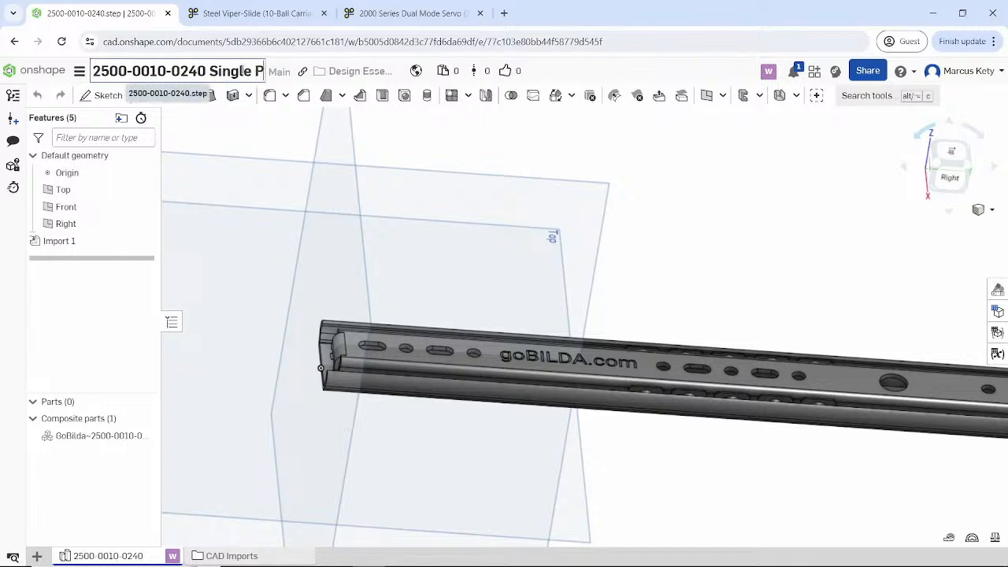
key("BackSpace")
key("BackSpace")
type("re")
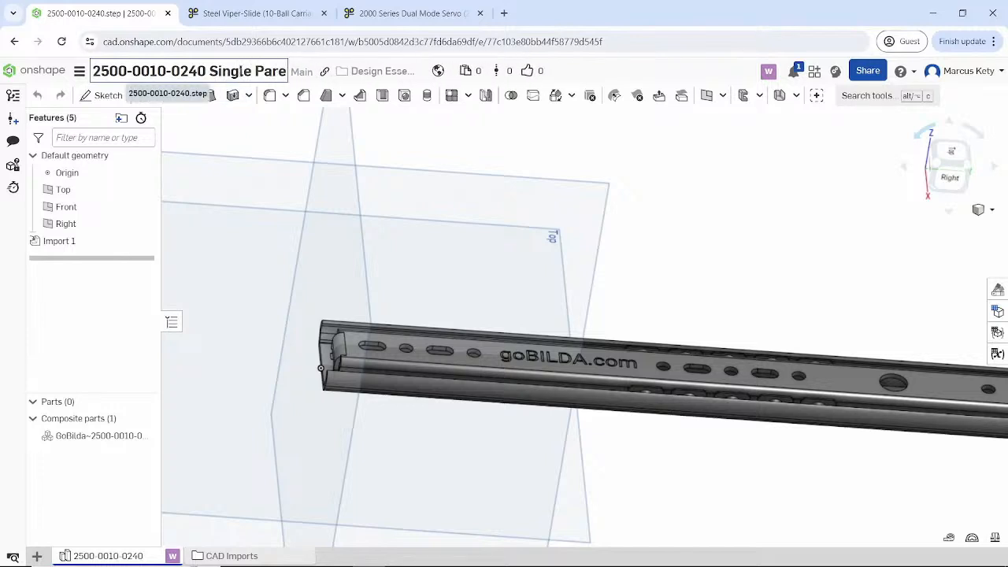
key("BackSpace")
type("t")
key("Return")
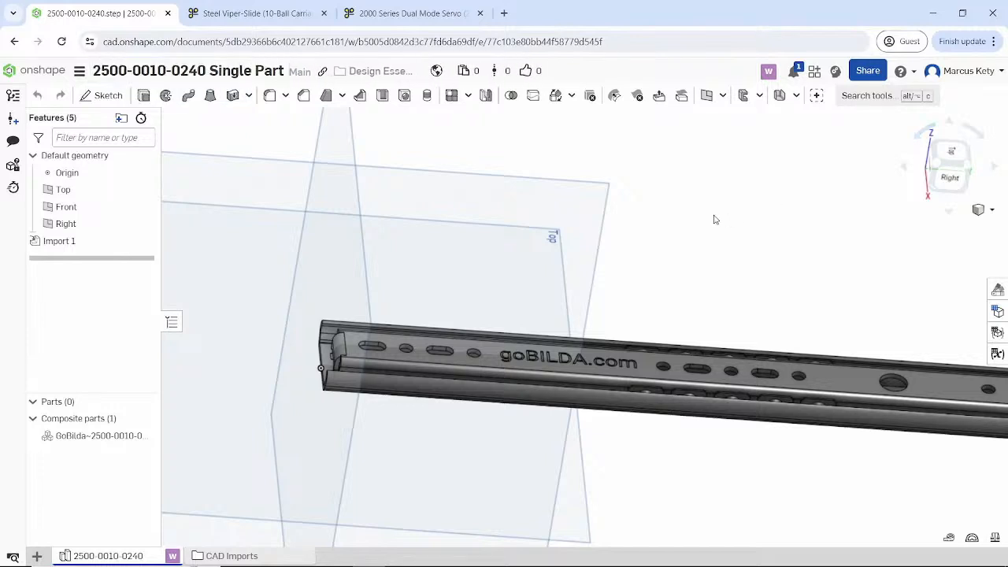
- Import 2500-0010-0240.step again into the class folder as a single document without a composite part, and open it
left_click(34, 74)
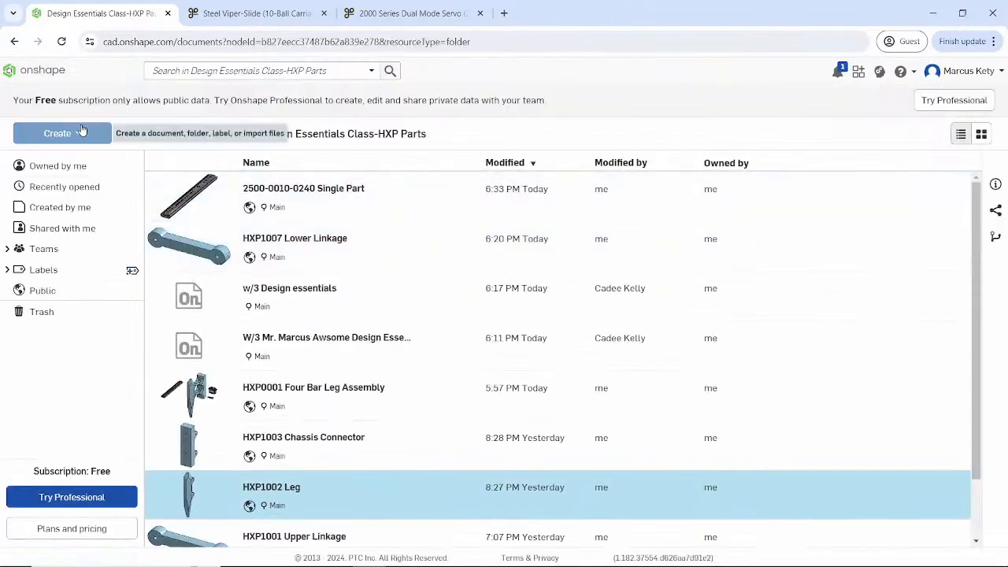
left_click(82, 132)
left_click(81, 205)
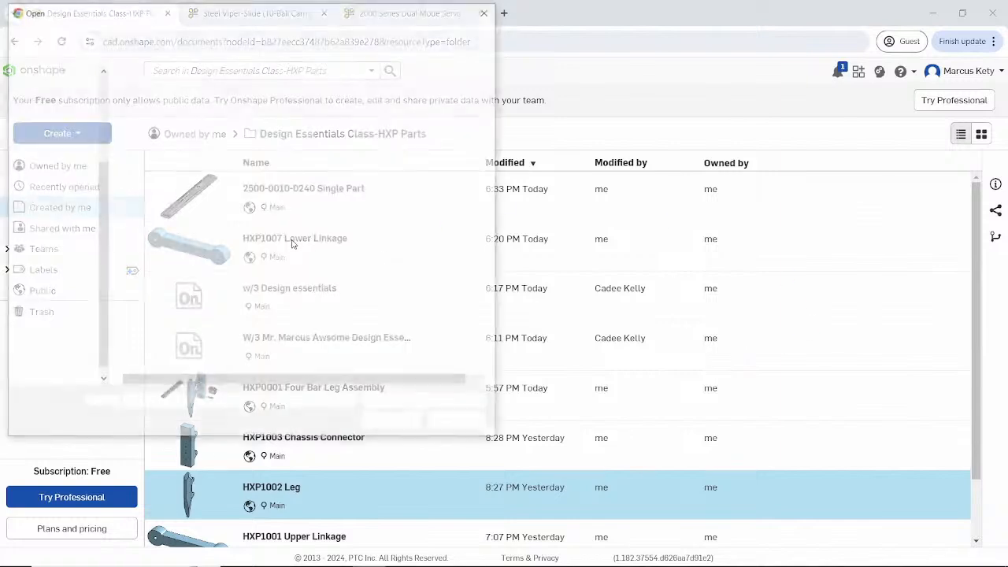
left_click(197, 125)
left_click(392, 420)
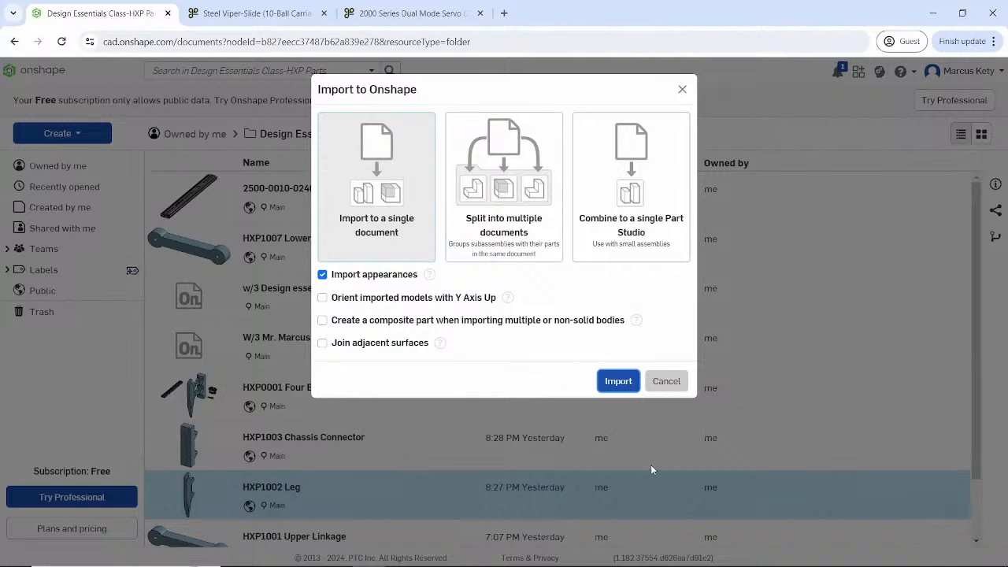
left_click(618, 382)
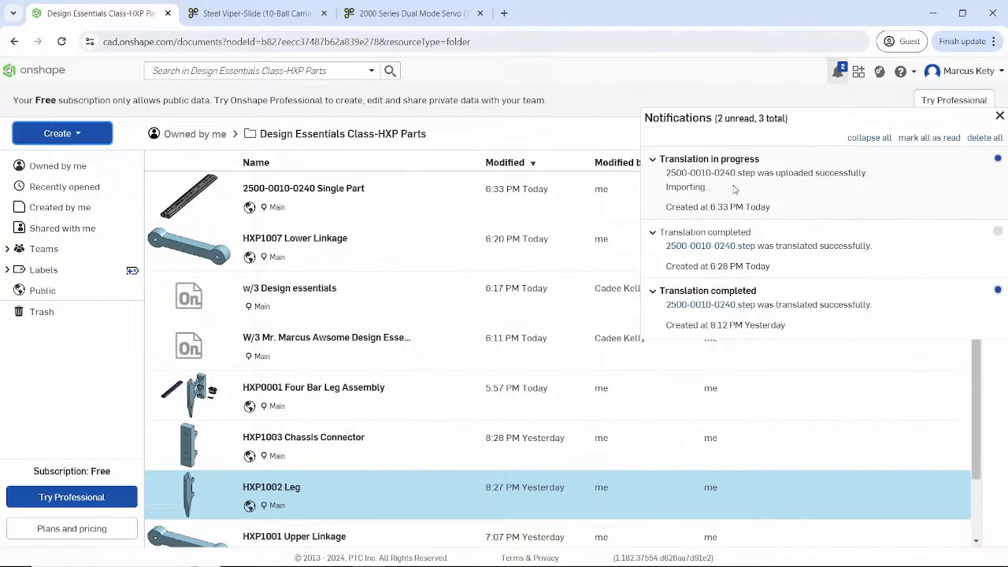
left_click(713, 172)
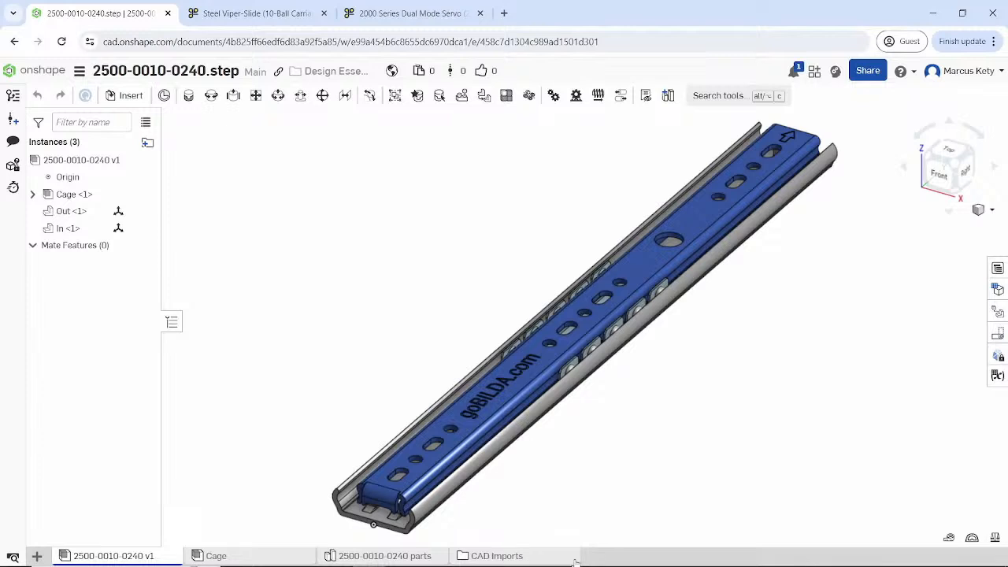
- Add a Name column to the imported assembly's flattened bill of materials, examine the listed items and quantities, and close the table
left_click(999, 269)
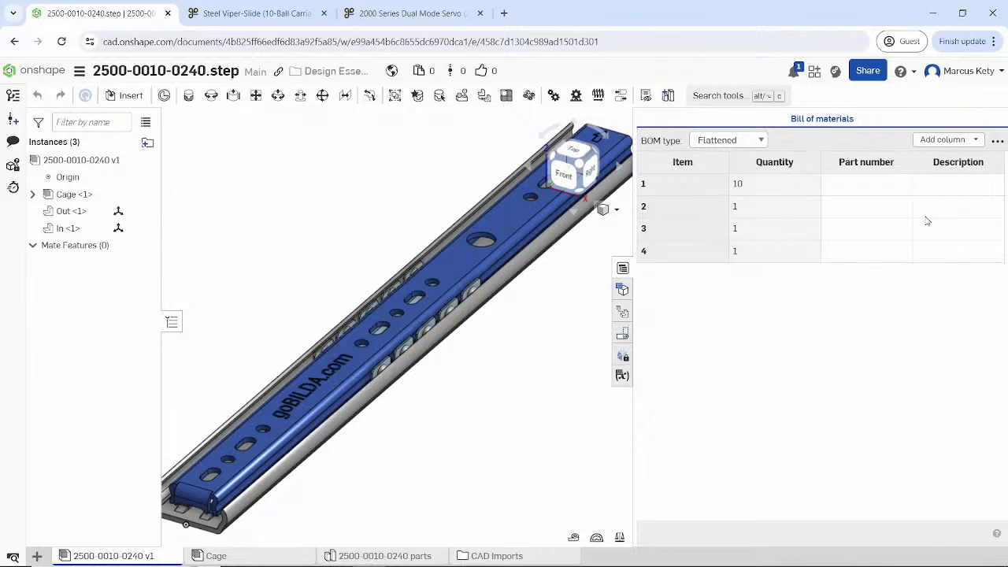
left_click(941, 139)
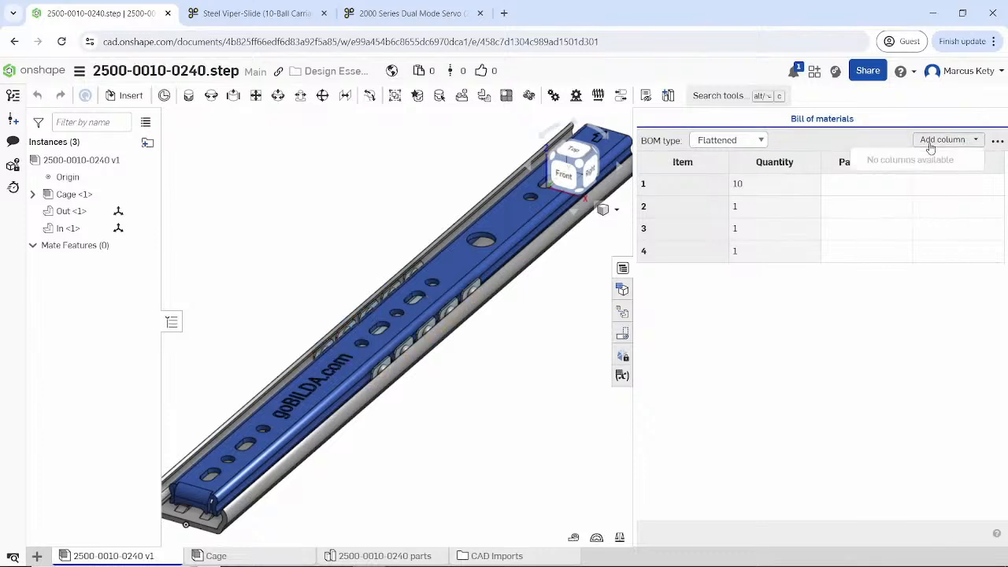
left_click(905, 176)
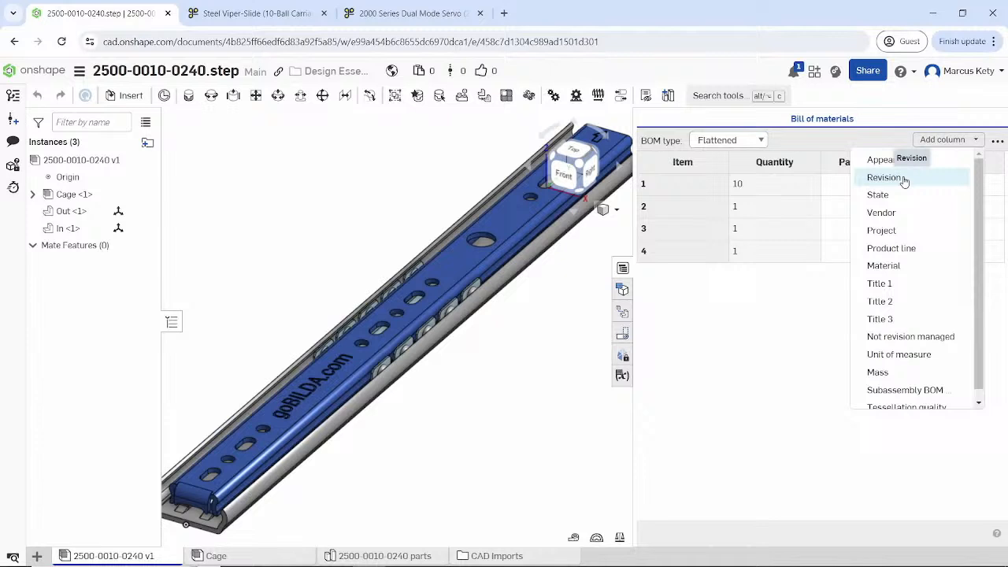
left_click(790, 347)
left_click_drag(856, 269, 947, 286)
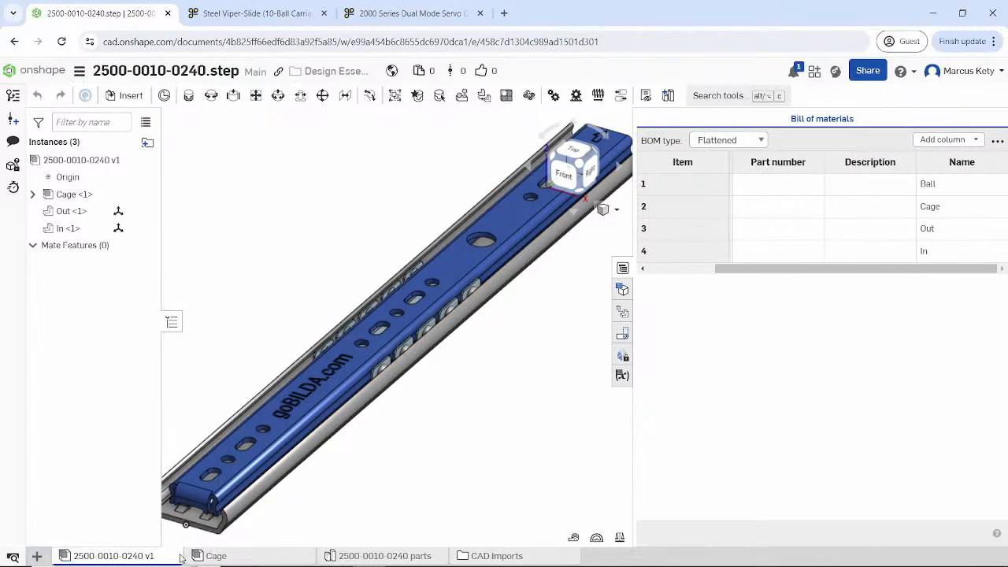
mouse_move(953, 270)
left_mouse_down()
mouse_move(934, 285)
mouse_move(942, 276)
left_mouse_up()
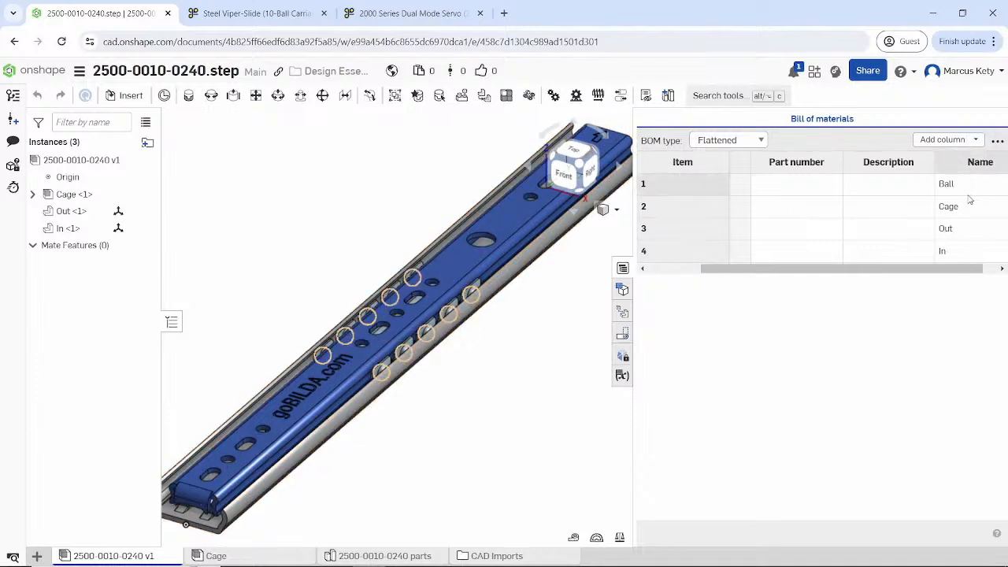
left_click_drag(835, 270, 788, 272)
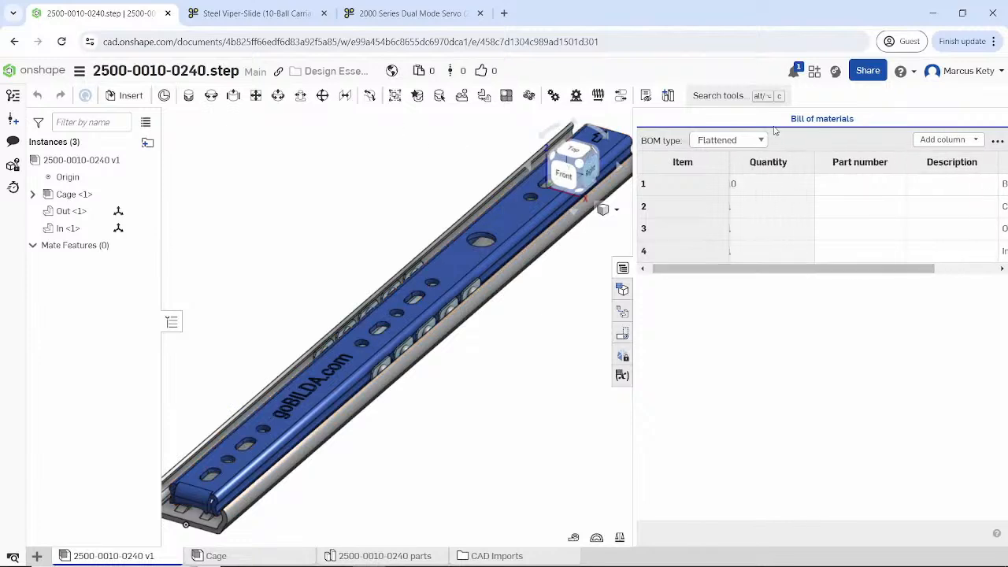
left_click(622, 267)
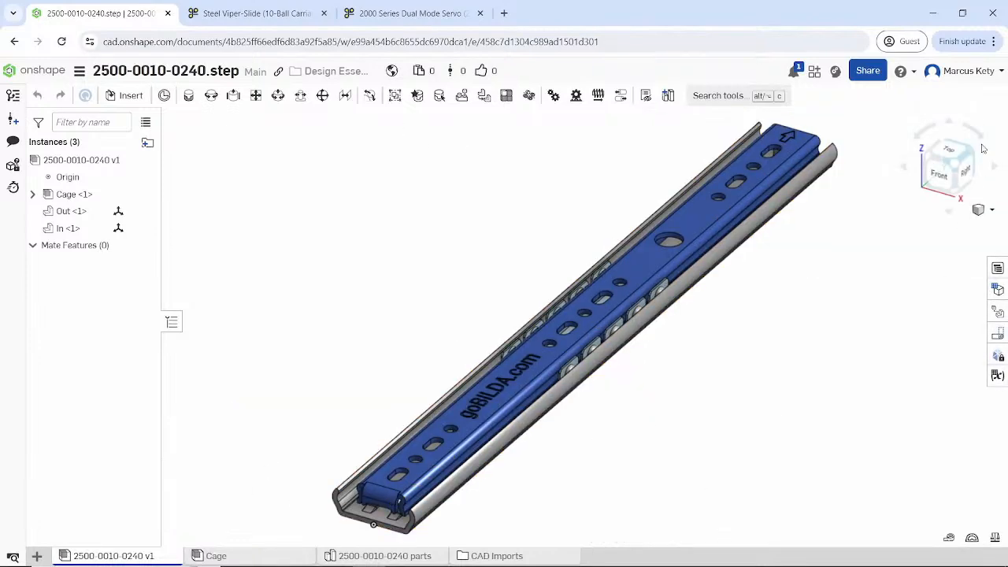
- Return to the class folder and delete the 2500-0010-0240.step document imported as an assembly
left_click(36, 70)
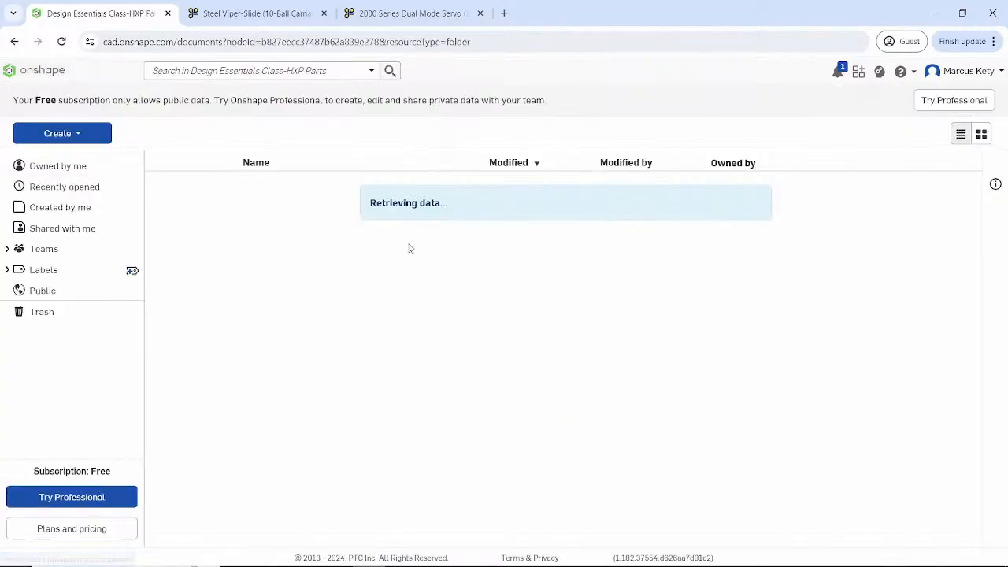
left_click(332, 189)
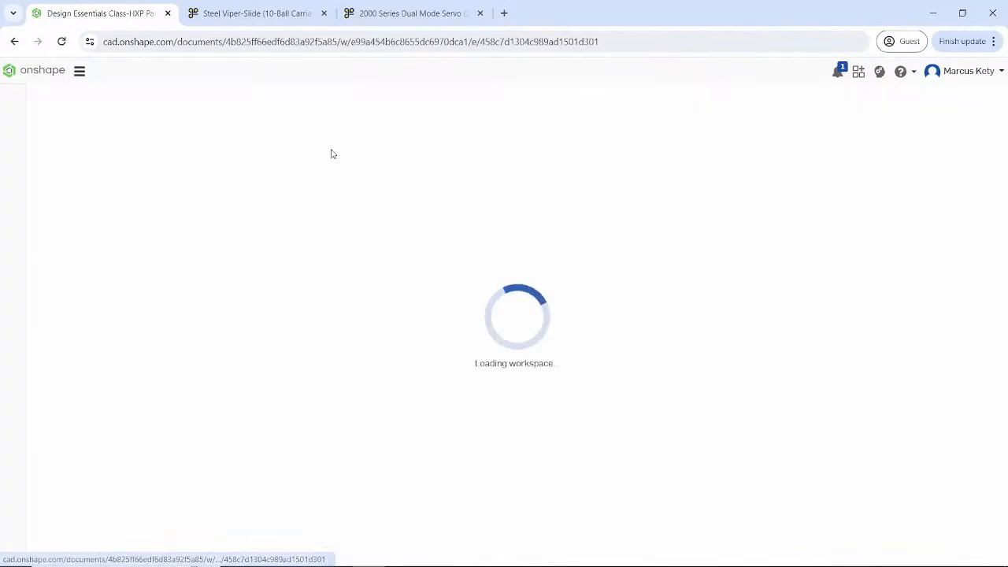
left_click(22, 69)
left_click(385, 212)
left_click(385, 211)
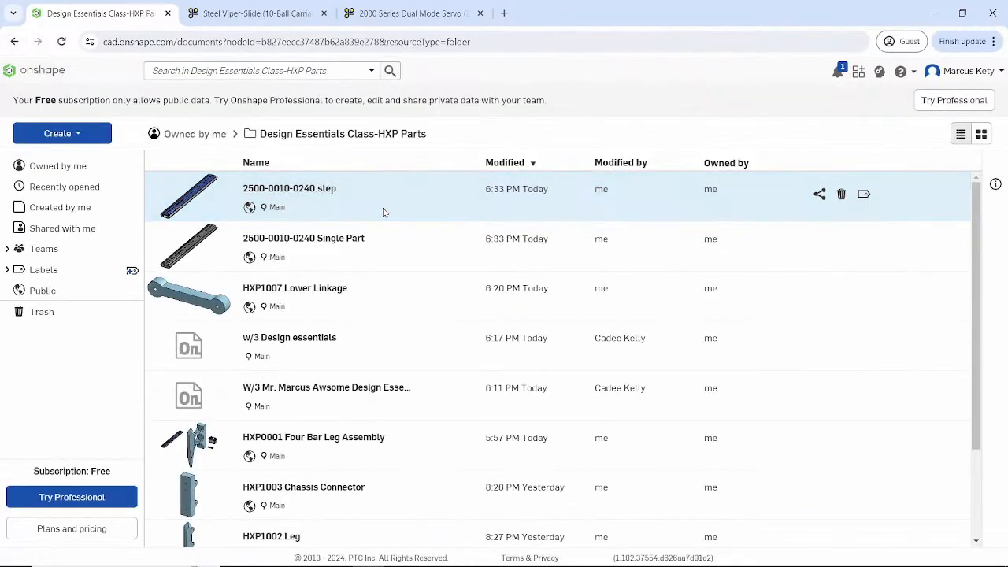
right_click(384, 212)
left_click(423, 364)
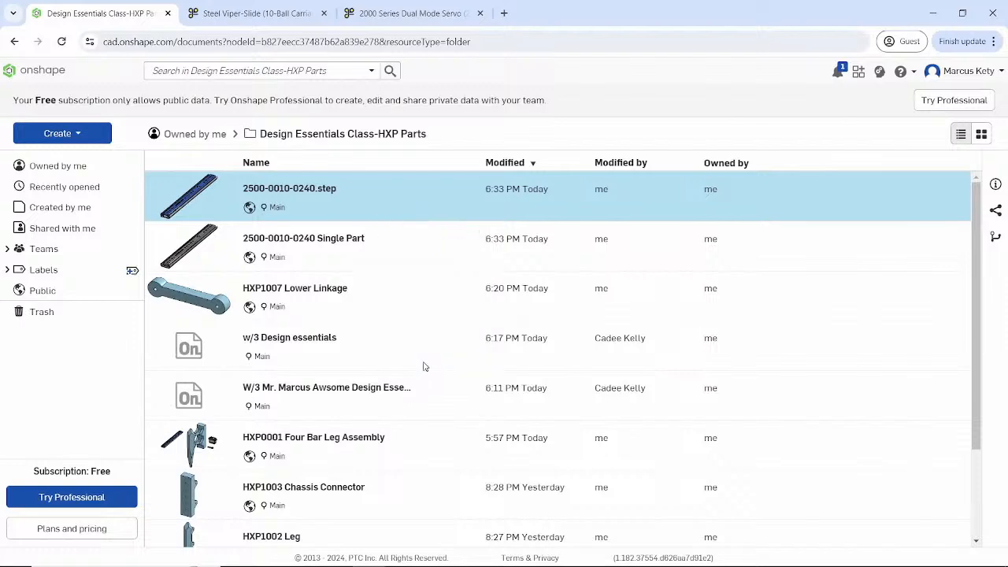
left_click(623, 154)
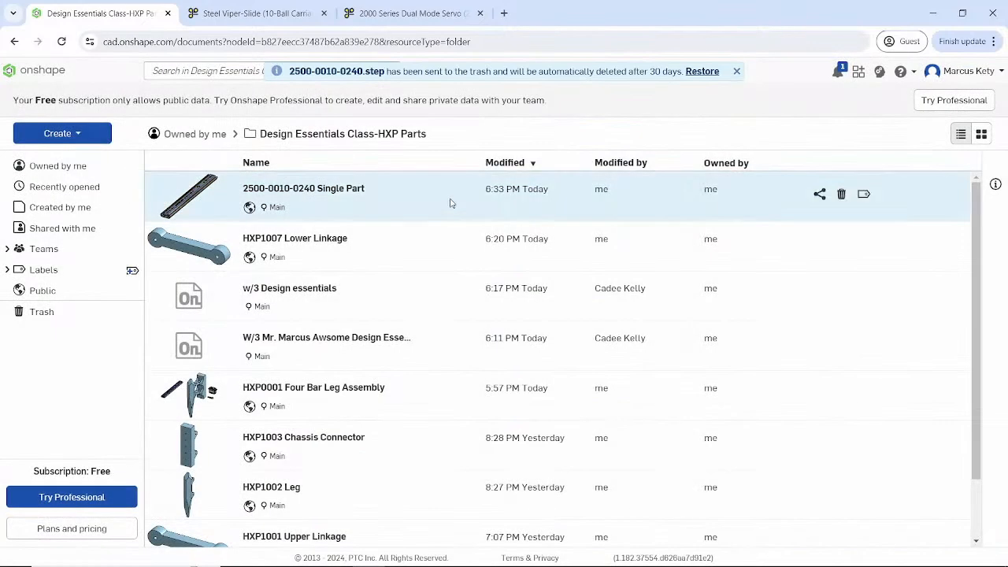
left_click(354, 187)
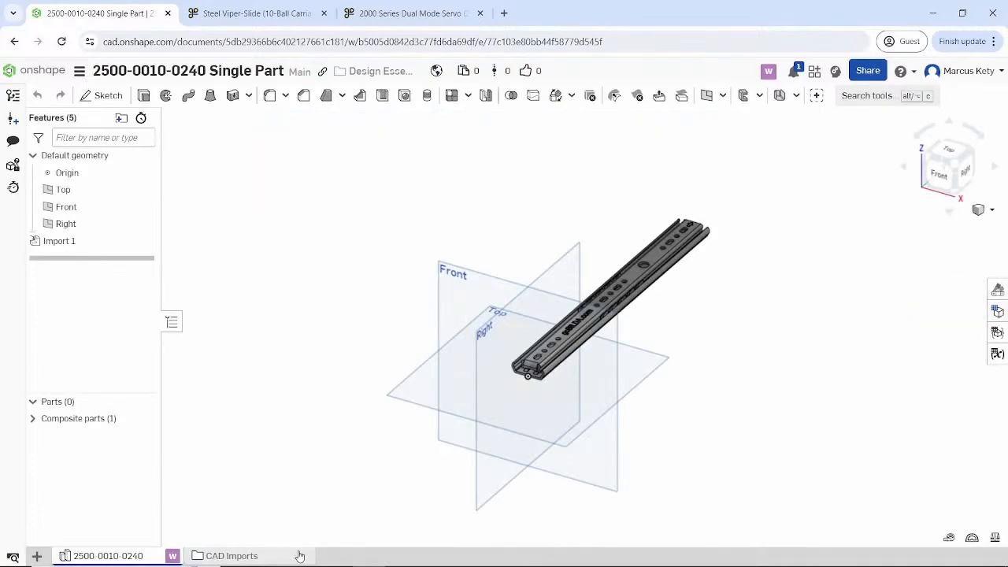
left_click(37, 557)
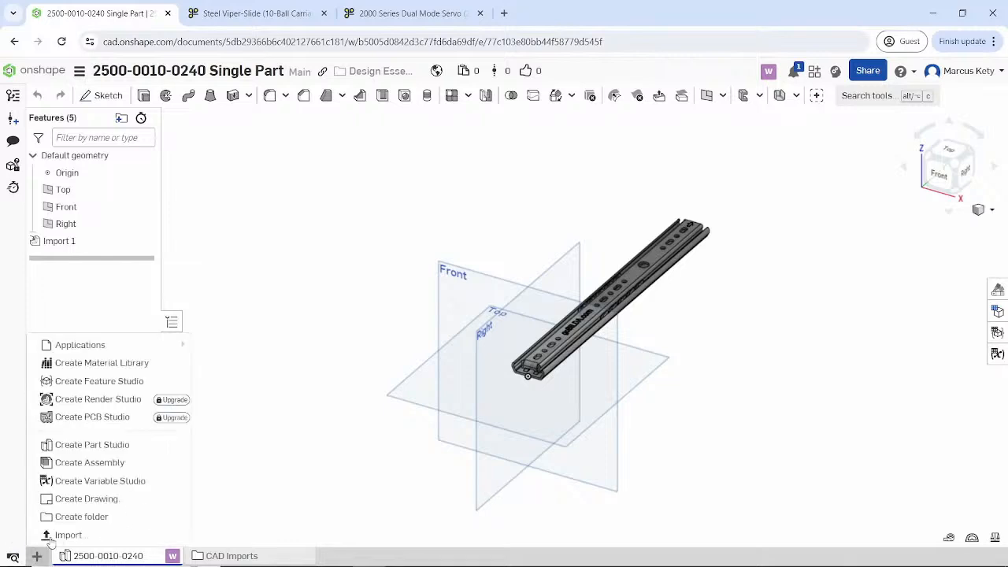
left_click(323, 377)
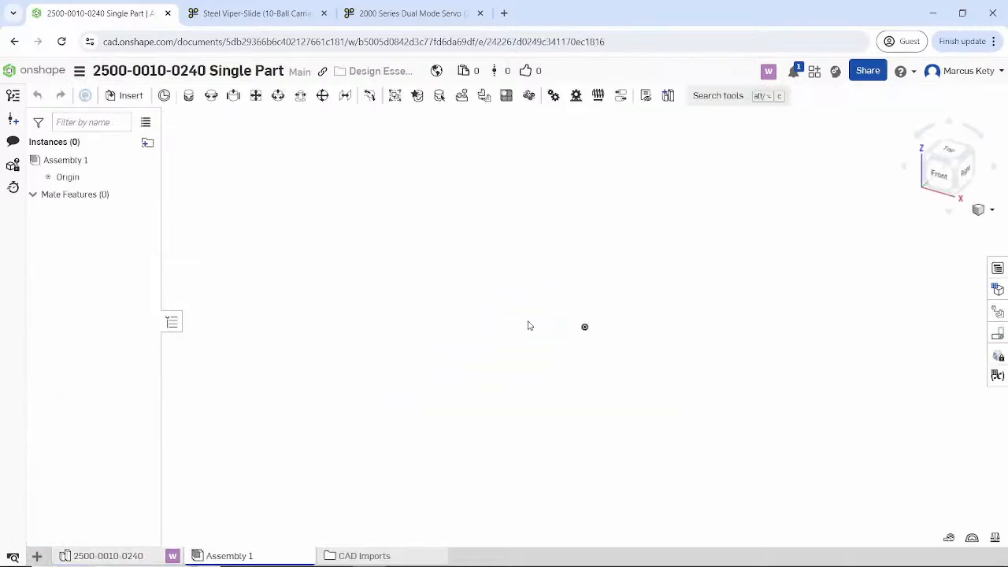
left_click(124, 95)
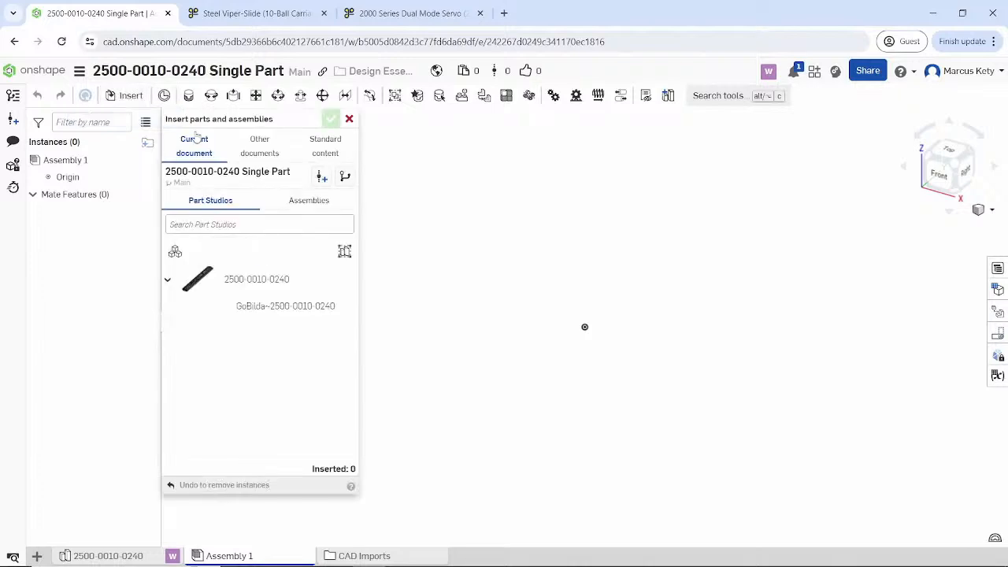
left_click(247, 313)
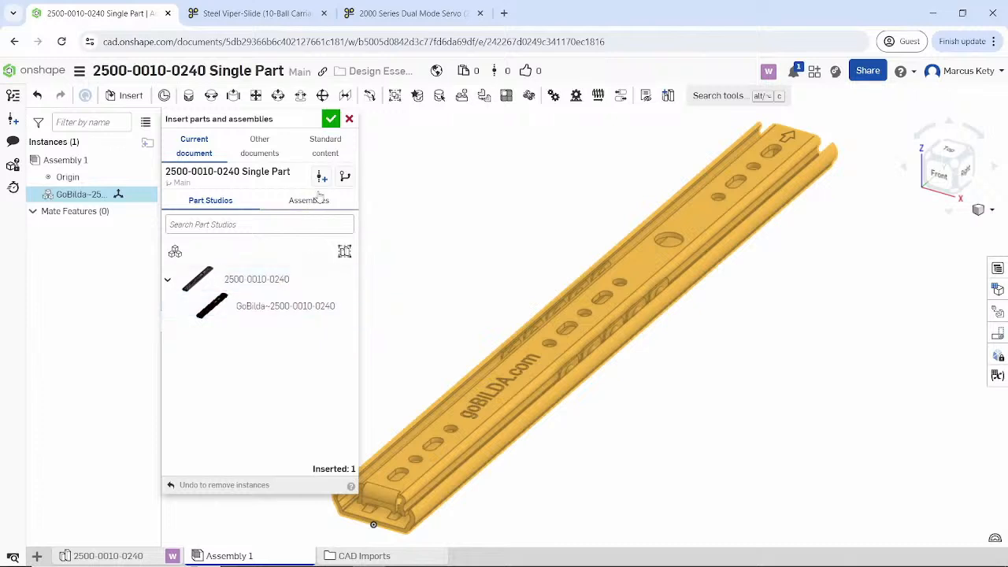
left_click(329, 120)
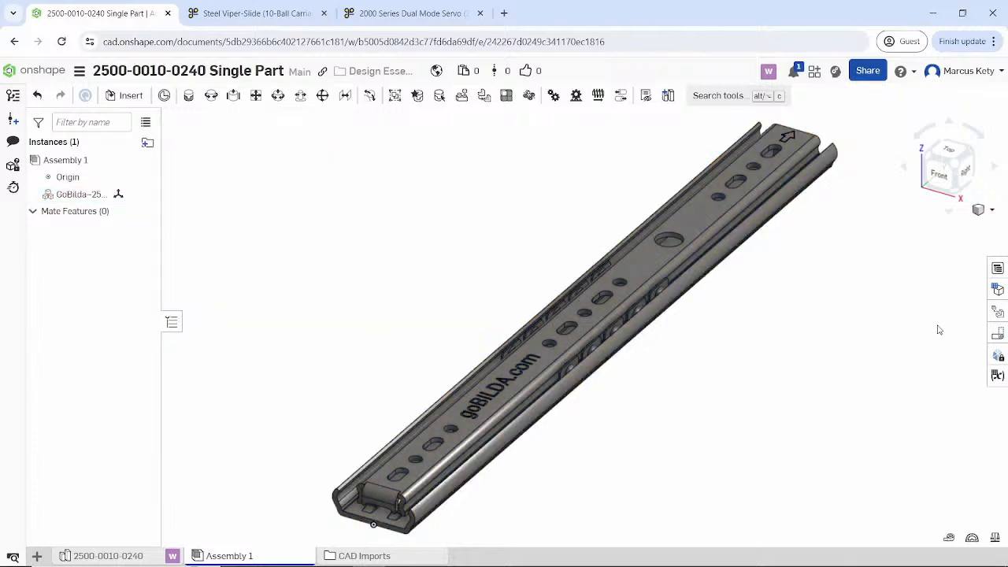
- Show the assembly's bill of materials and remove its Part number column
left_click(997, 289)
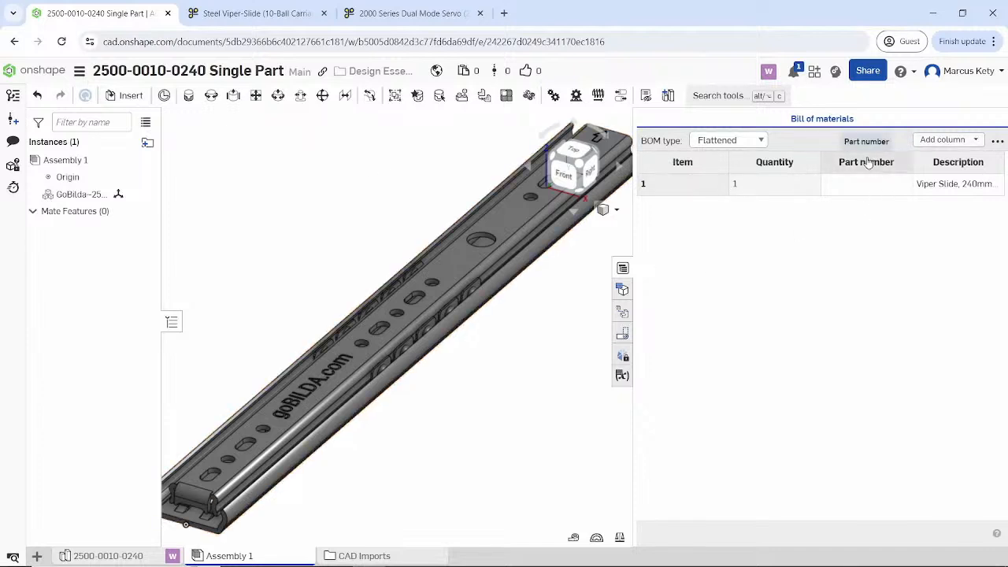
right_click(867, 162)
left_click(886, 203)
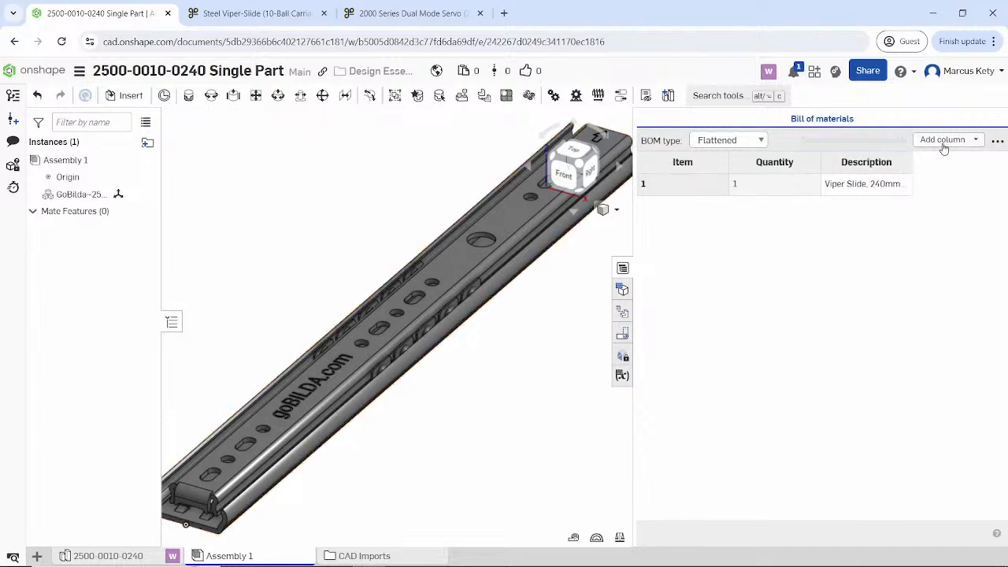
- Add a Name column to the flattened bill of materials
left_click(943, 143)
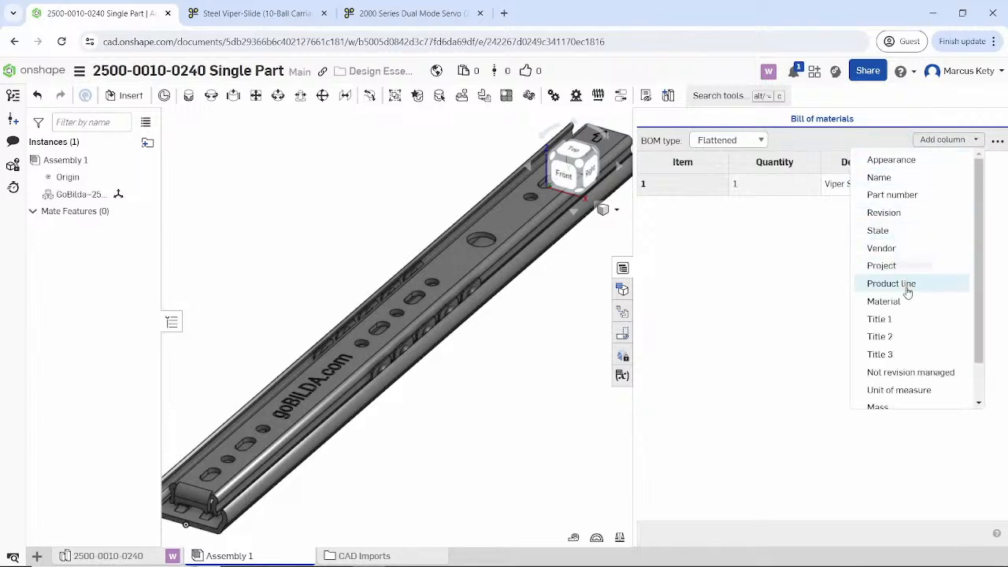
scroll(921, 271, "down", 1)
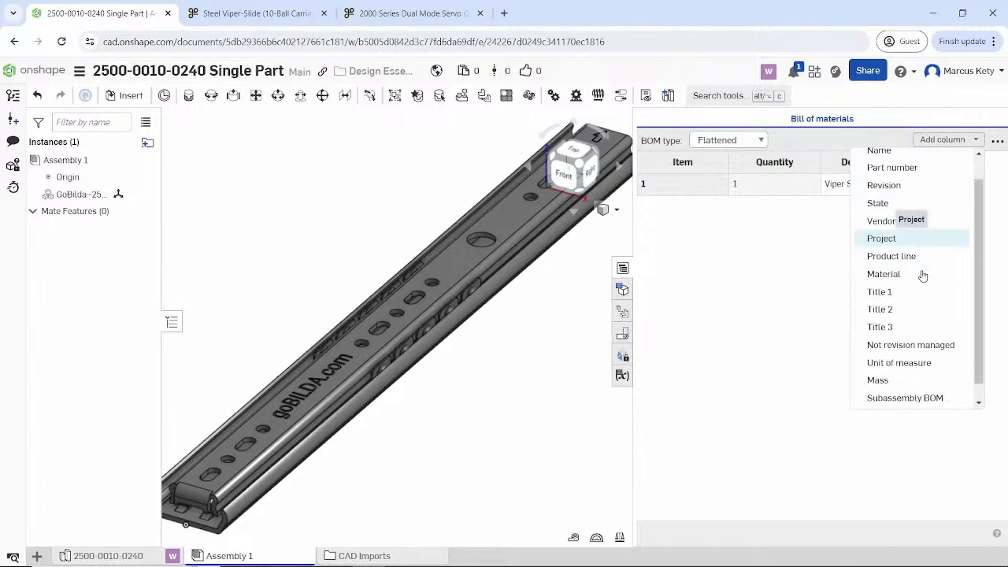
scroll(914, 291, "up", 1)
scroll(906, 339, "down", 2)
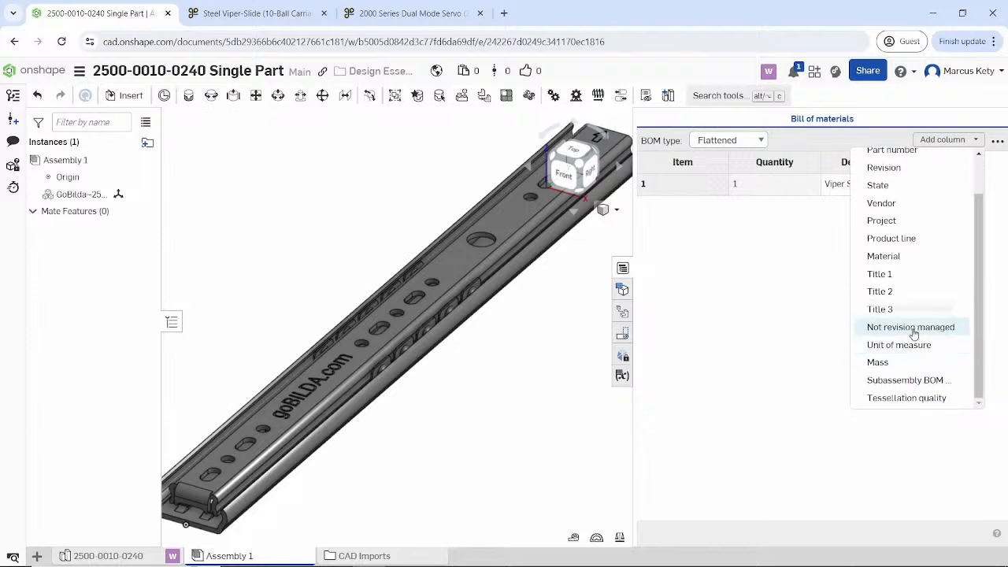
scroll(914, 327, "up", 2)
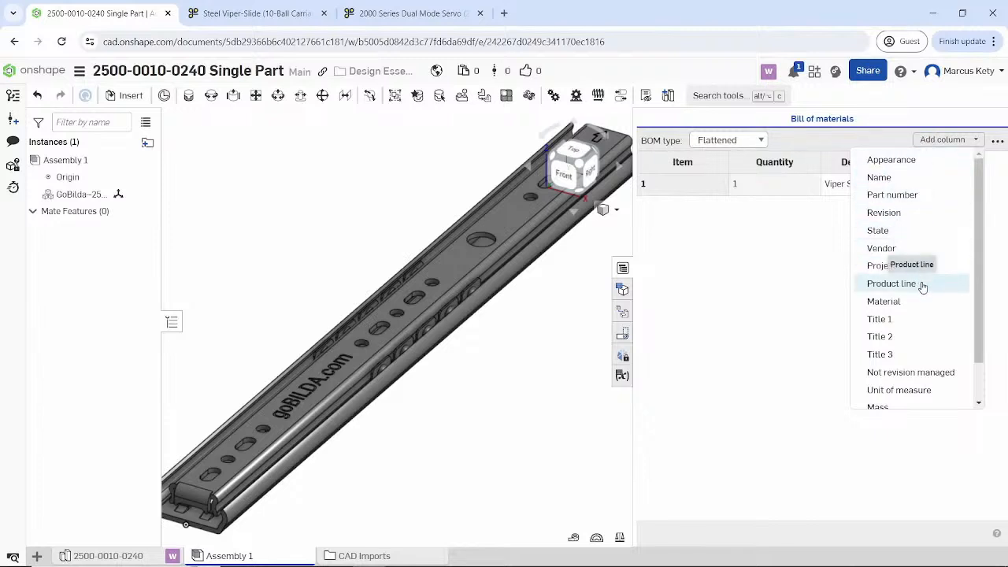
scroll(923, 292, "down", 1)
scroll(923, 295, "up", 1)
scroll(922, 296, "down", 1)
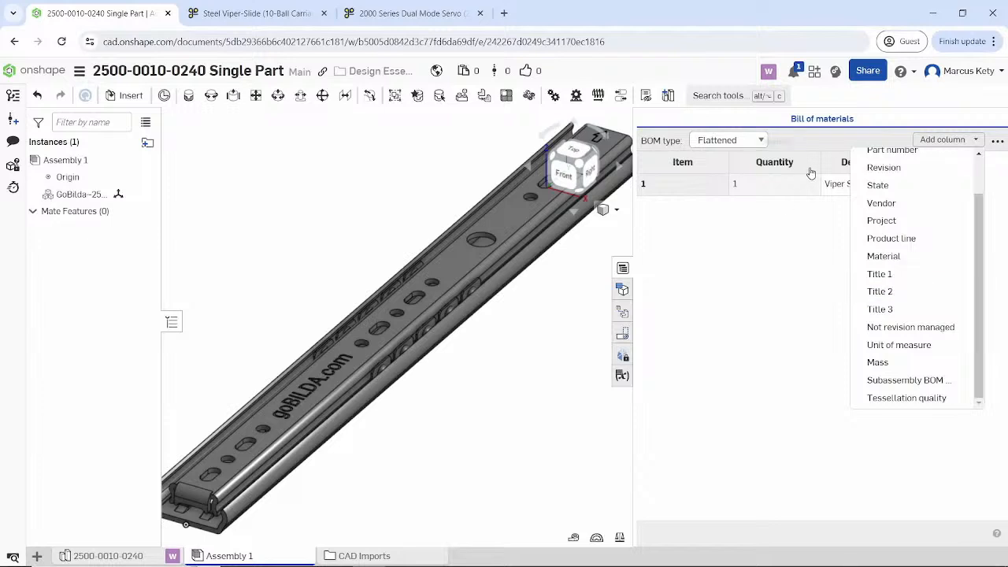
scroll(896, 218, "up", 1)
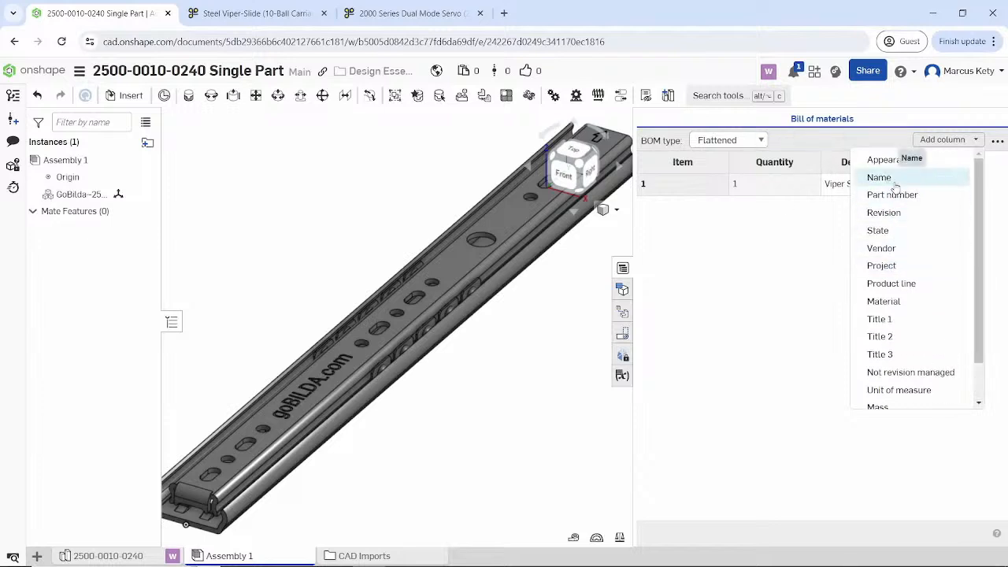
left_click(895, 186)
left_click(790, 297)
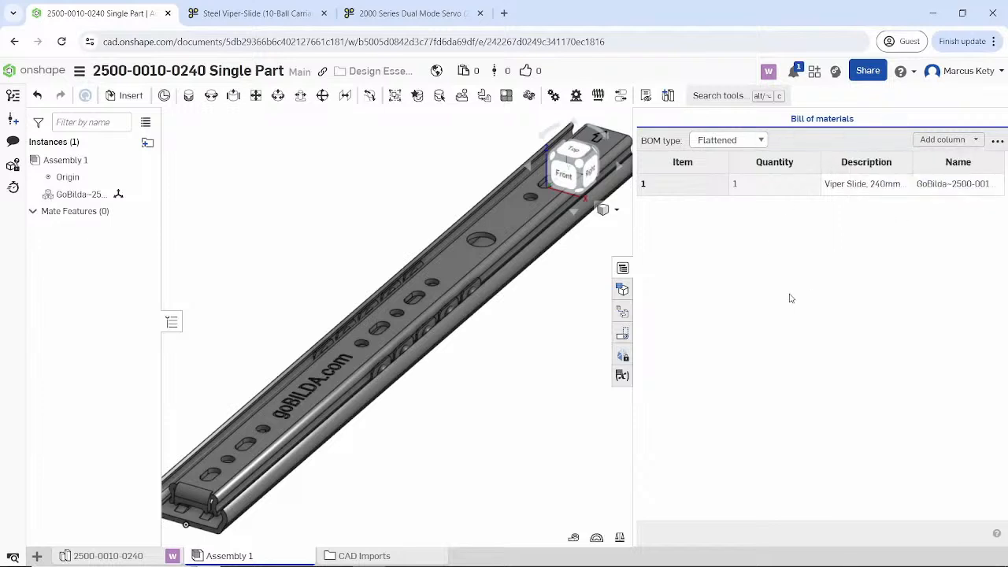
- Move the Name column ahead of Description, narrow the Quantity column and widen Name and Description to fit their text
right_click(953, 167)
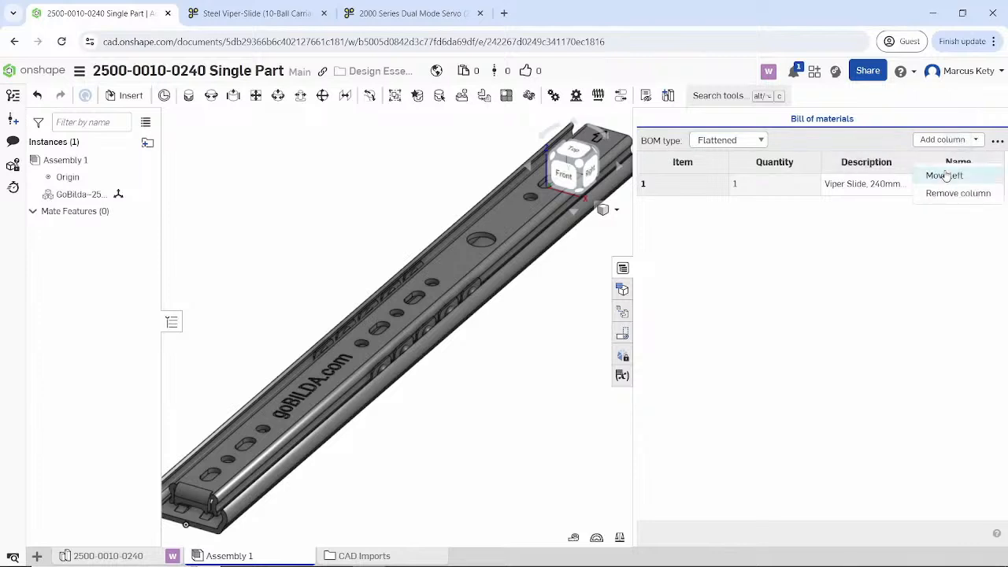
left_click(934, 176)
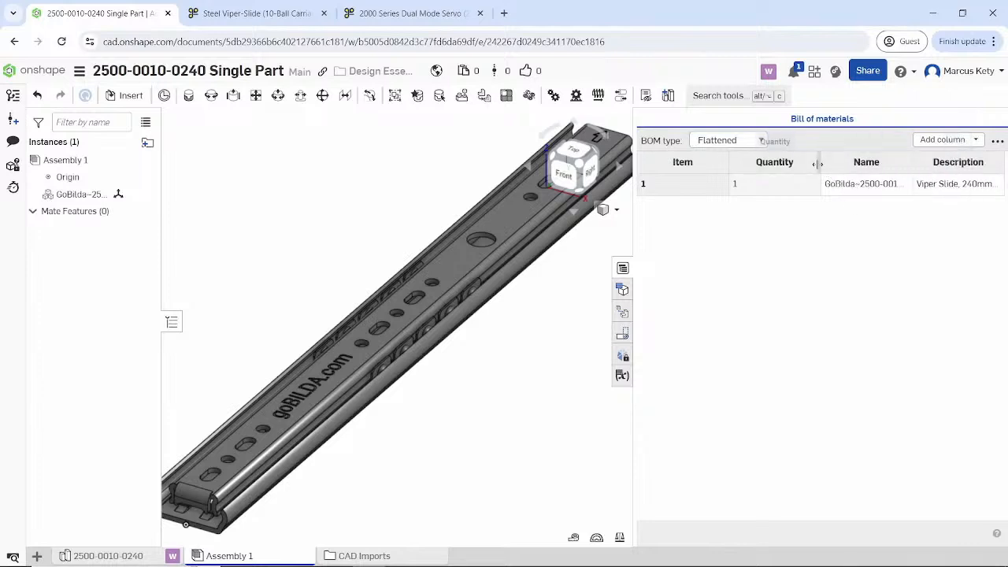
left_click_drag(767, 167, 752, 165)
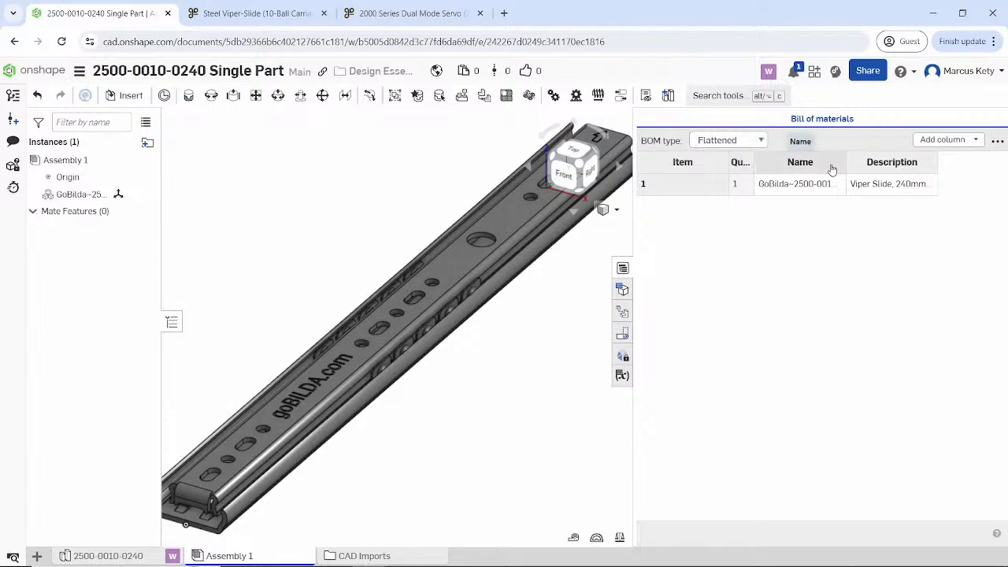
left_click_drag(896, 162, 859, 166)
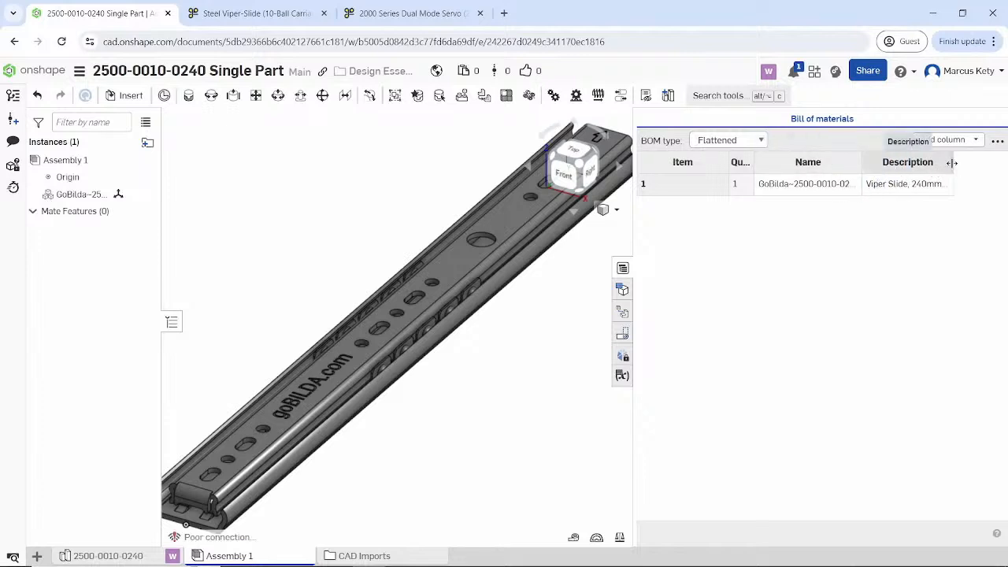
left_click_drag(952, 163, 1006, 174)
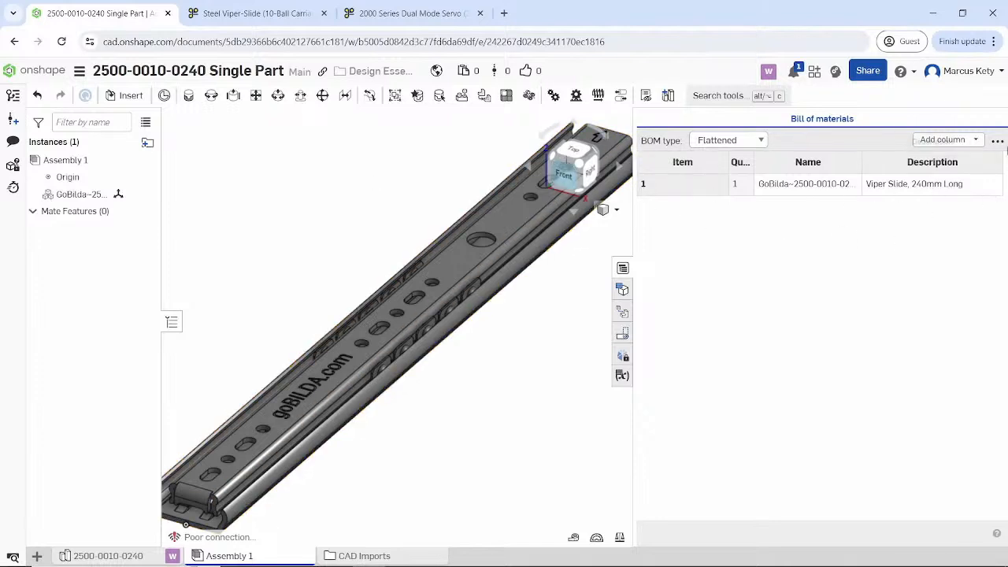
mouse_move(413, 279)
middle_mouse_down()
mouse_move(399, 273)
mouse_move(419, 282)
middle_mouse_up()
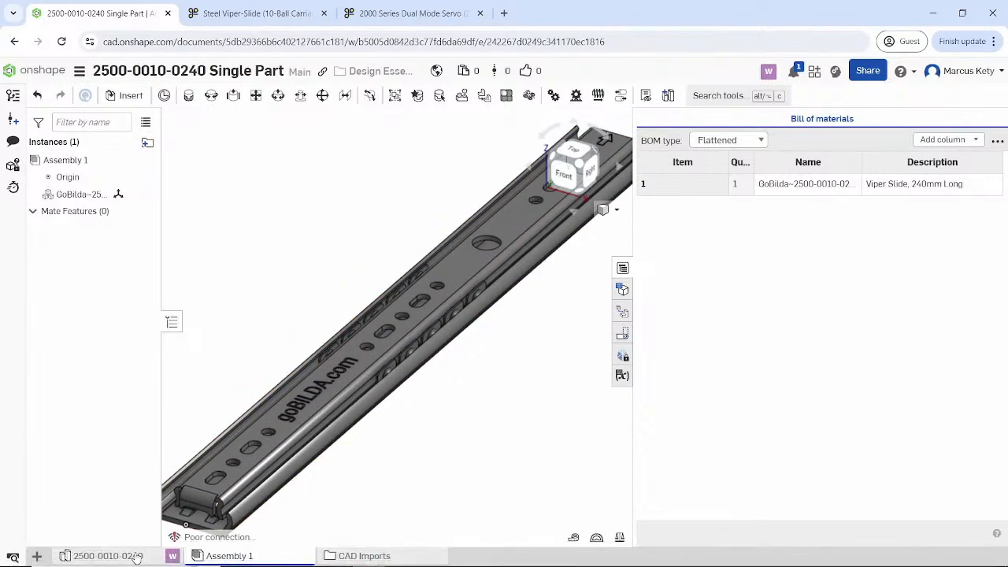
left_click(134, 556)
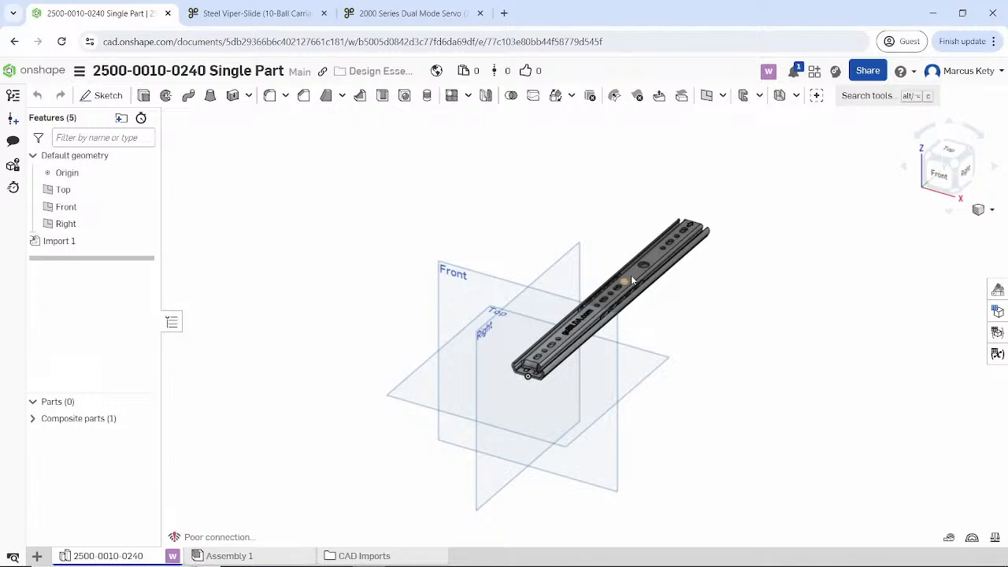
scroll(666, 292, "up", 2)
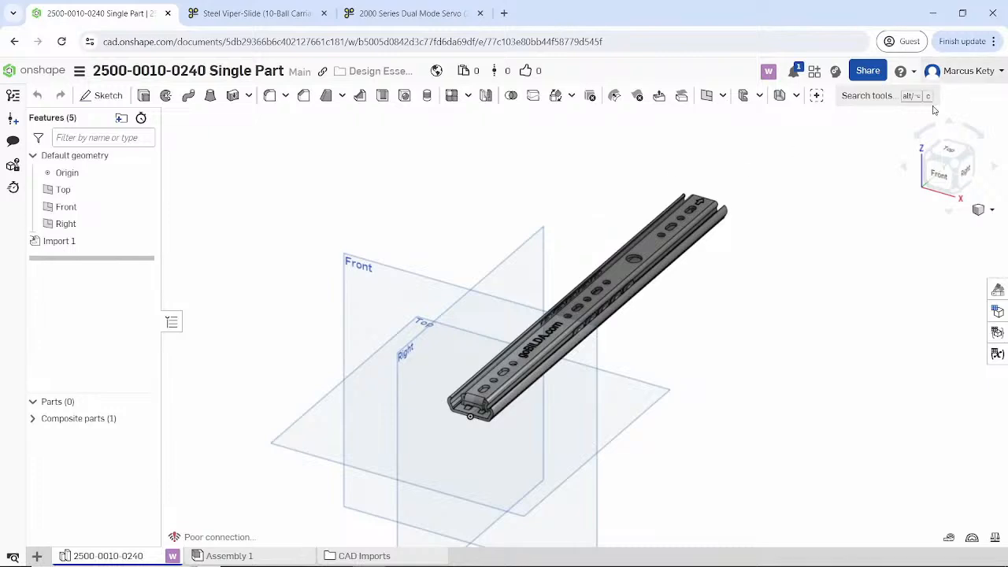
- Return to the class folder, import 2500-0010-0240.step as a single document without a composite part, and open it
left_click(48, 68)
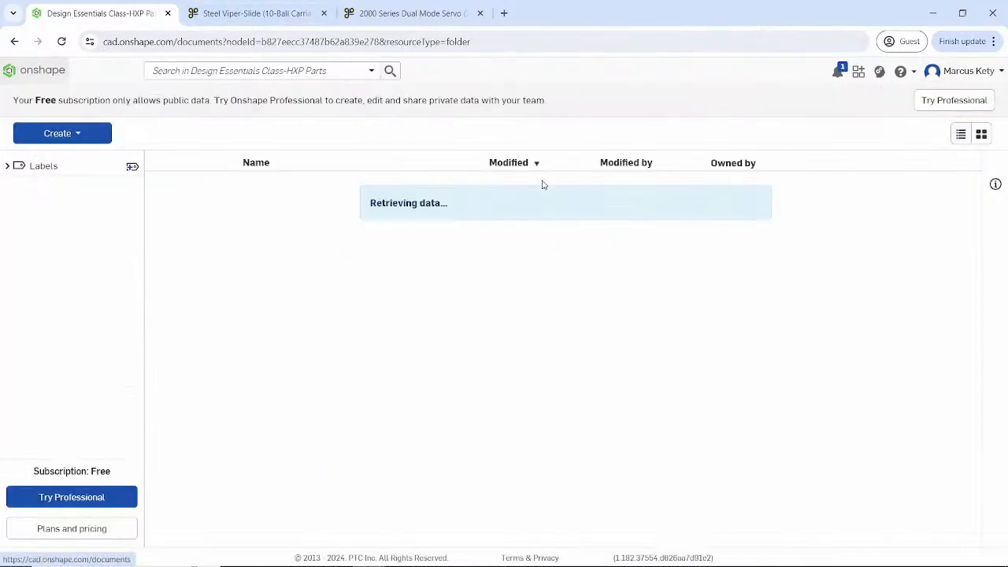
left_click(72, 134)
left_click(63, 208)
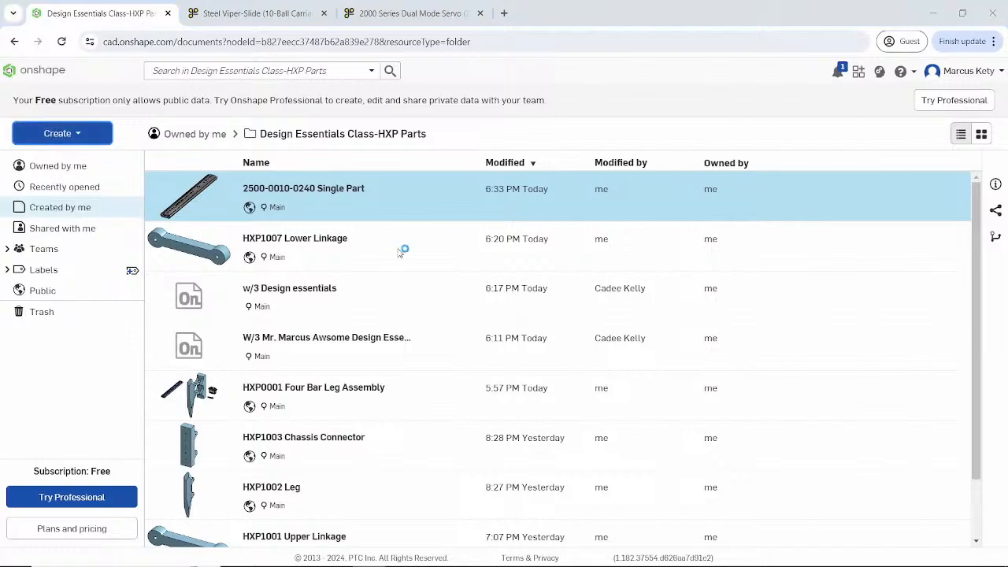
left_click(197, 123)
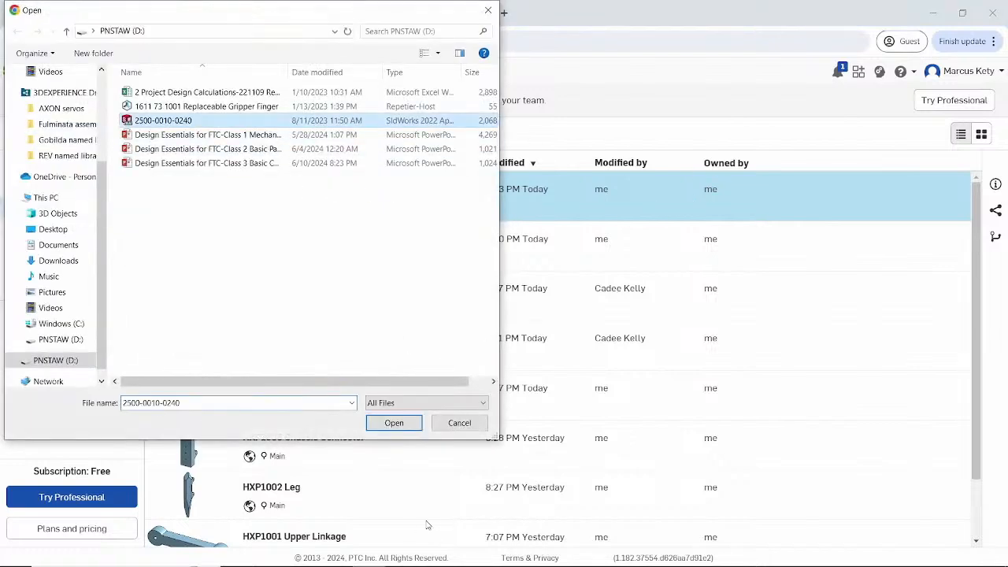
left_click(397, 423)
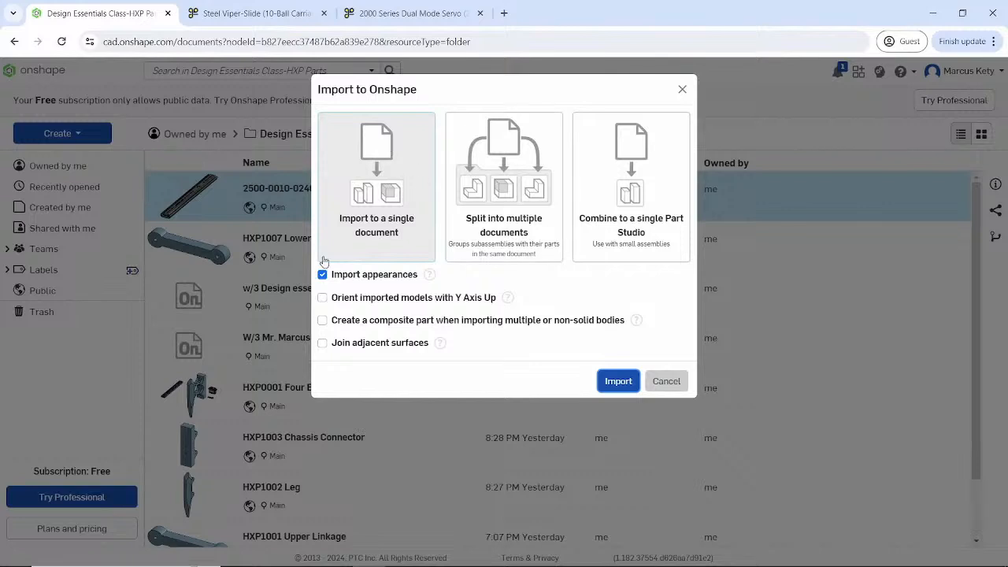
left_click(350, 323)
left_click(627, 384)
left_click(613, 390)
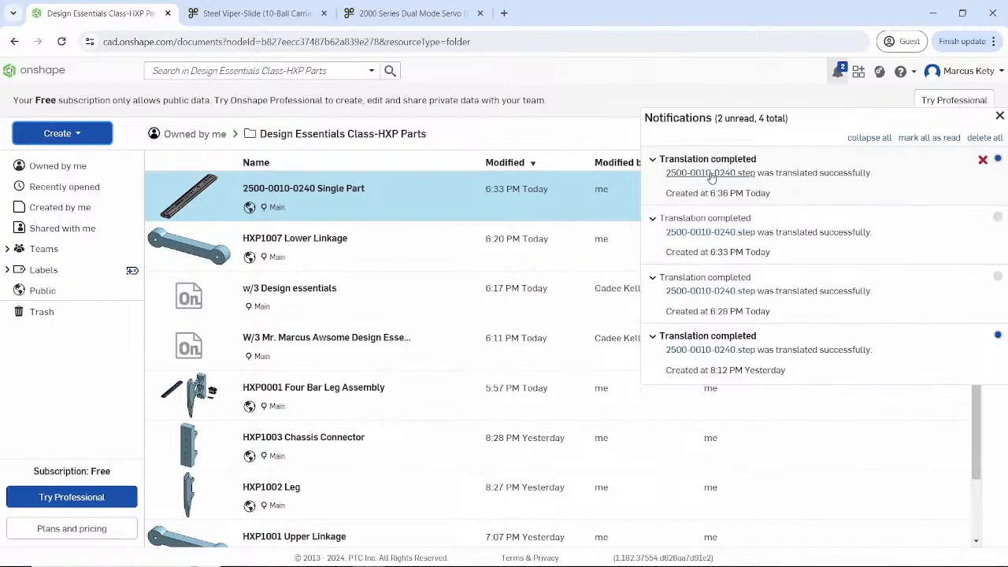
left_click(711, 174)
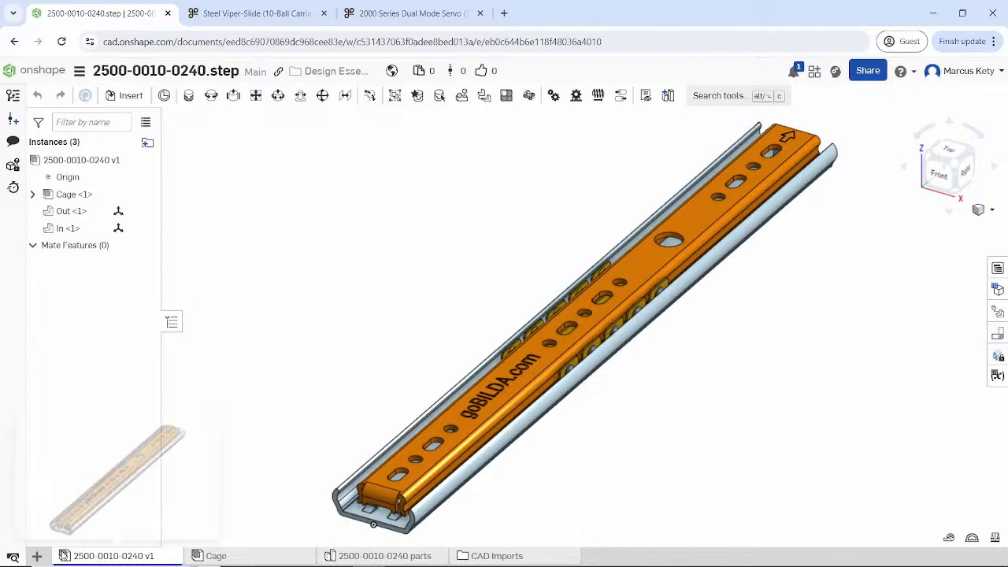
right_click(64, 556)
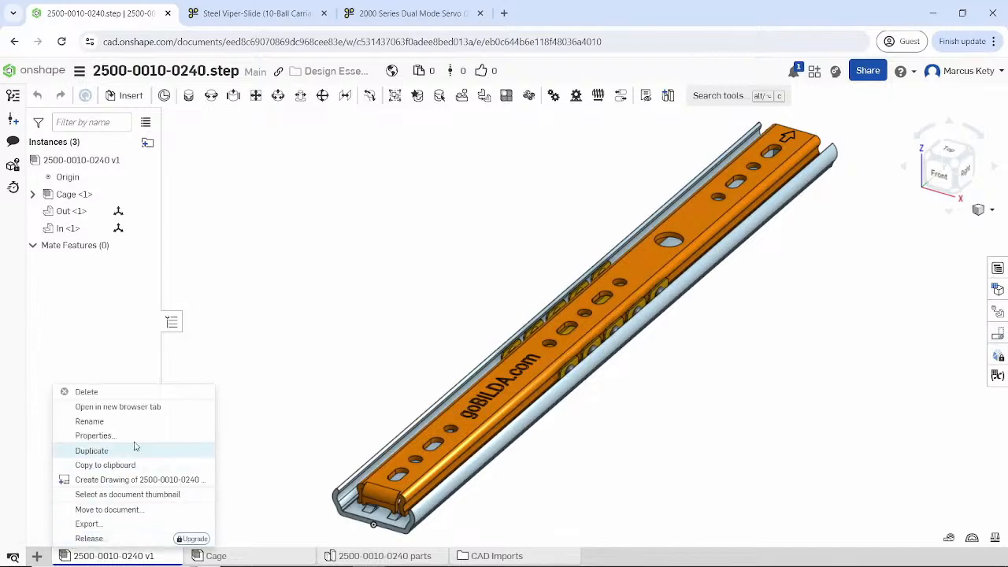
left_click(94, 436)
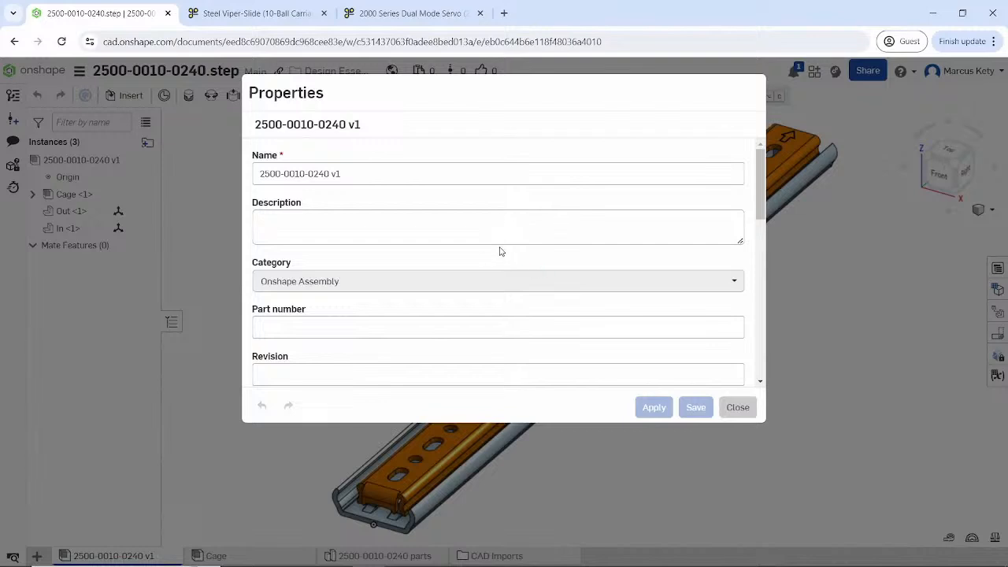
left_click(260, 173)
type("GoBilda")
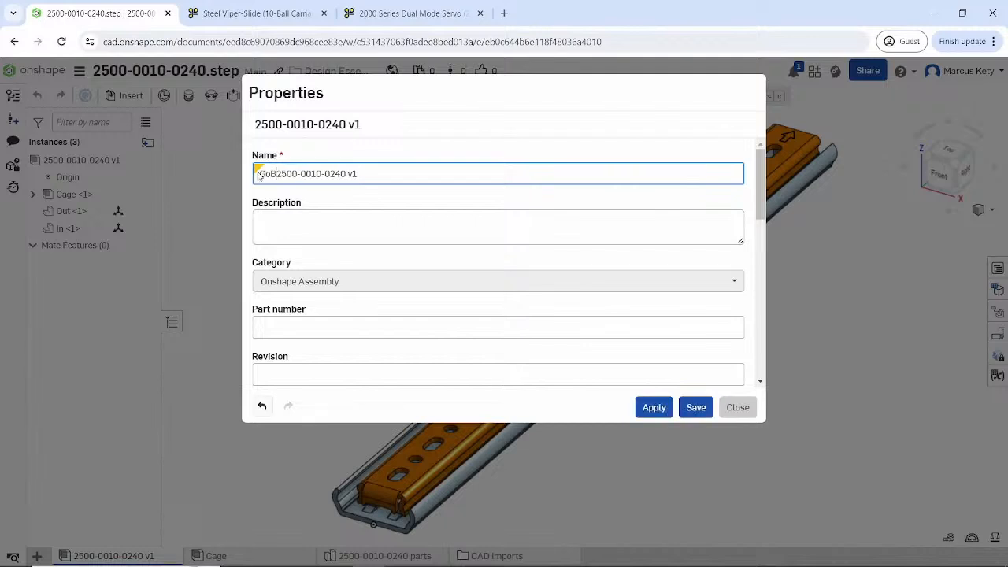
type(" -")
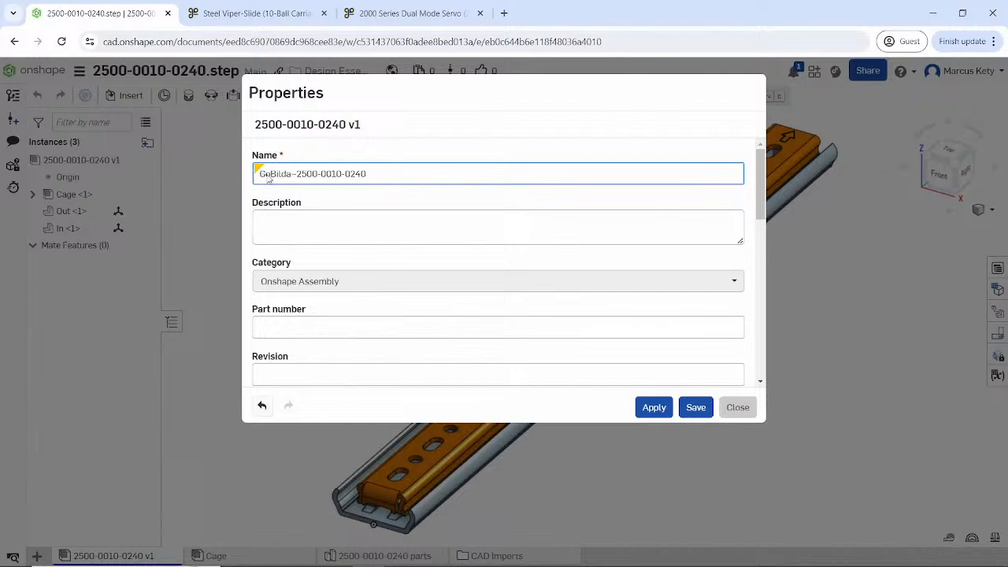
left_click(320, 226)
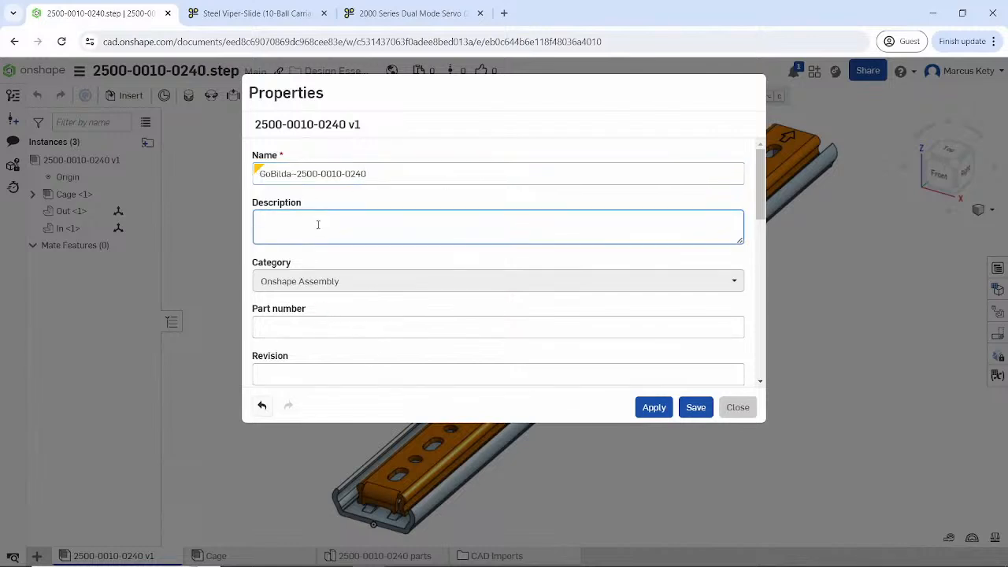
type("Viper Slide, 240mm Long")
- Set the assembly's Subassembly BOM behavior to Show Assembly only, and apply the property changes
scroll(414, 221, "down", 6)
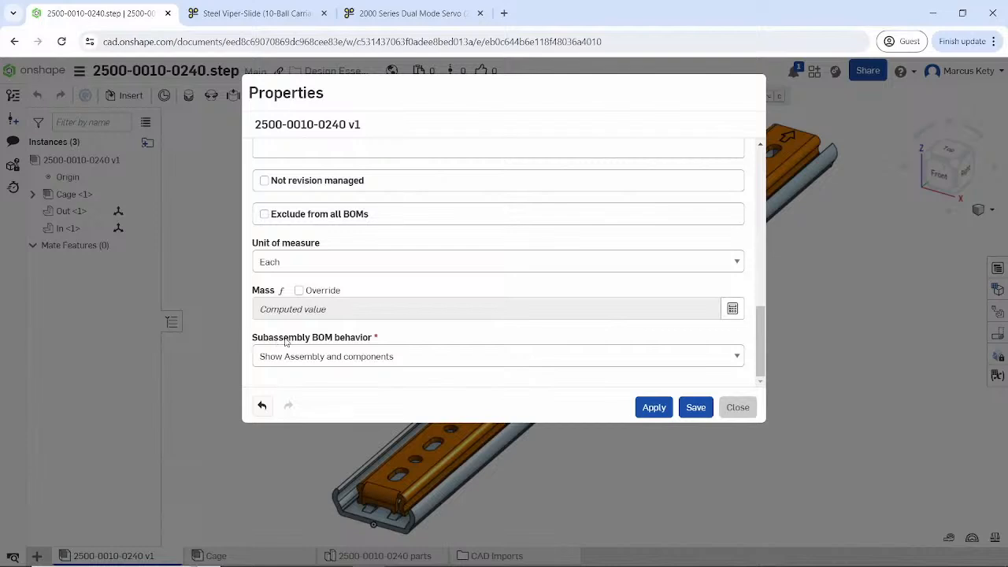
left_click(348, 360)
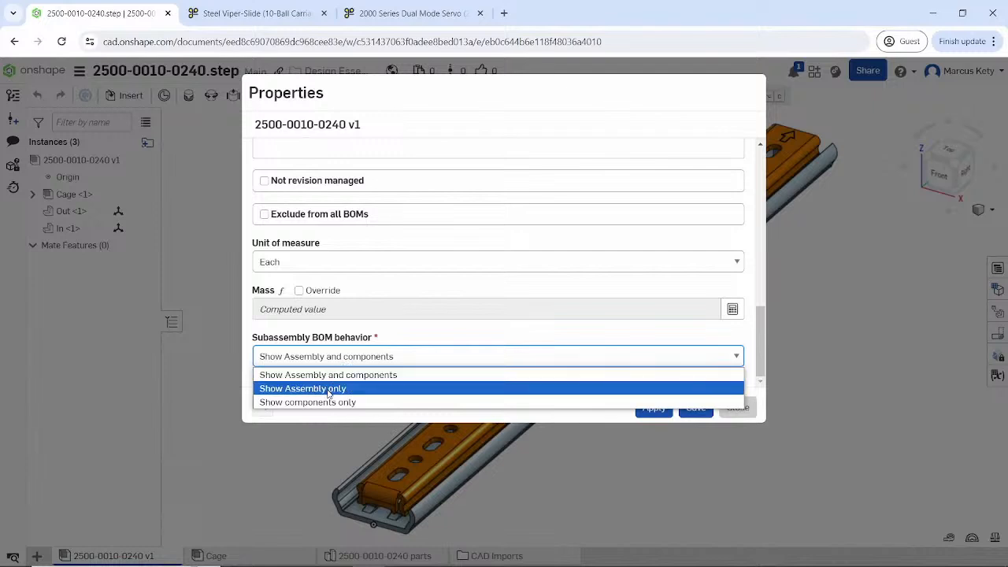
left_click(330, 389)
left_click(653, 408)
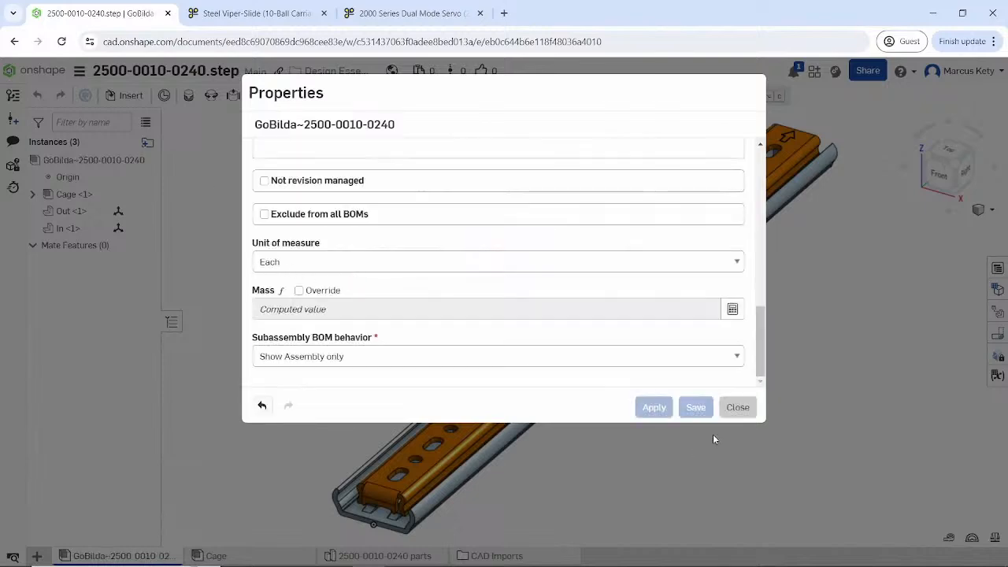
left_click(737, 409)
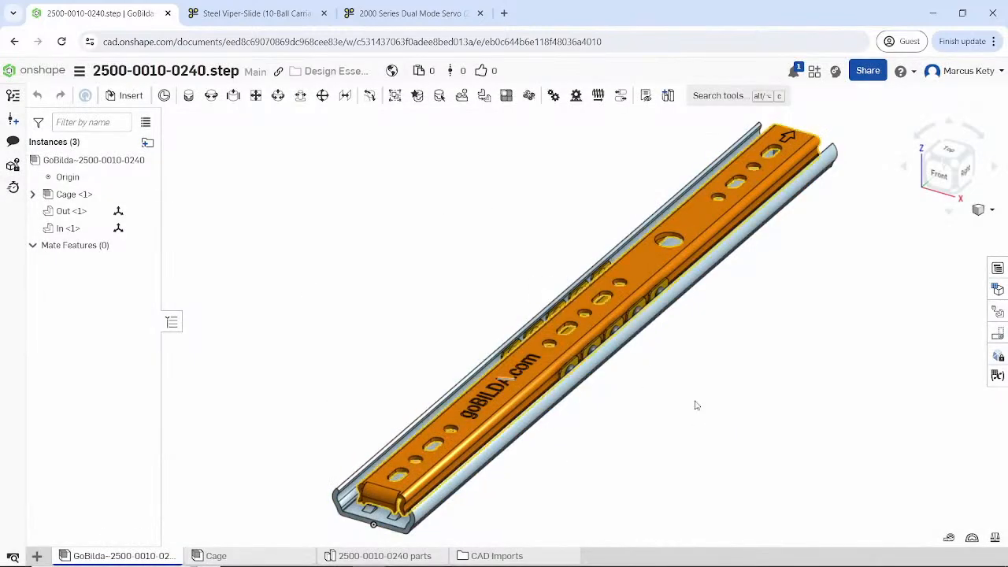
left_click(37, 556)
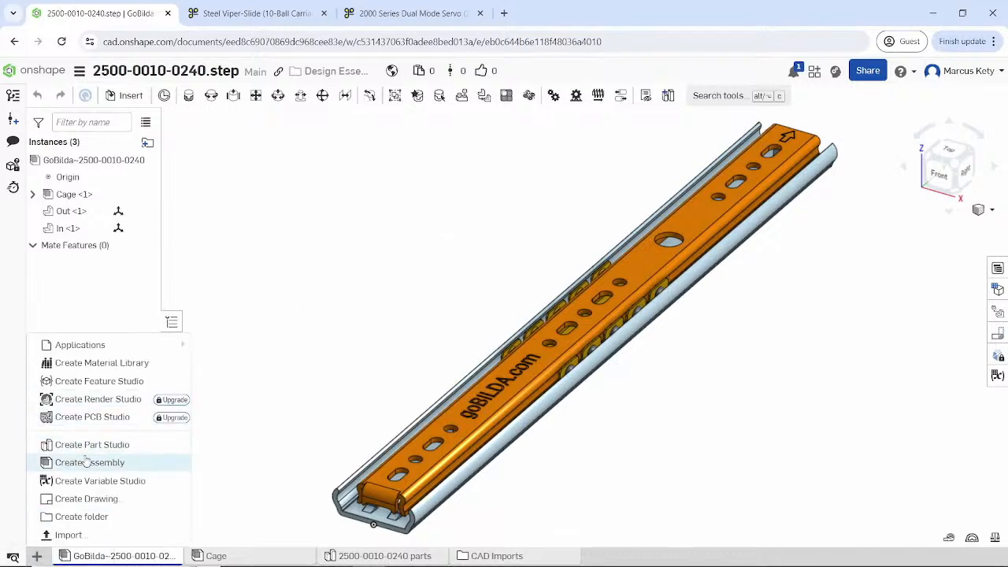
left_click(85, 464)
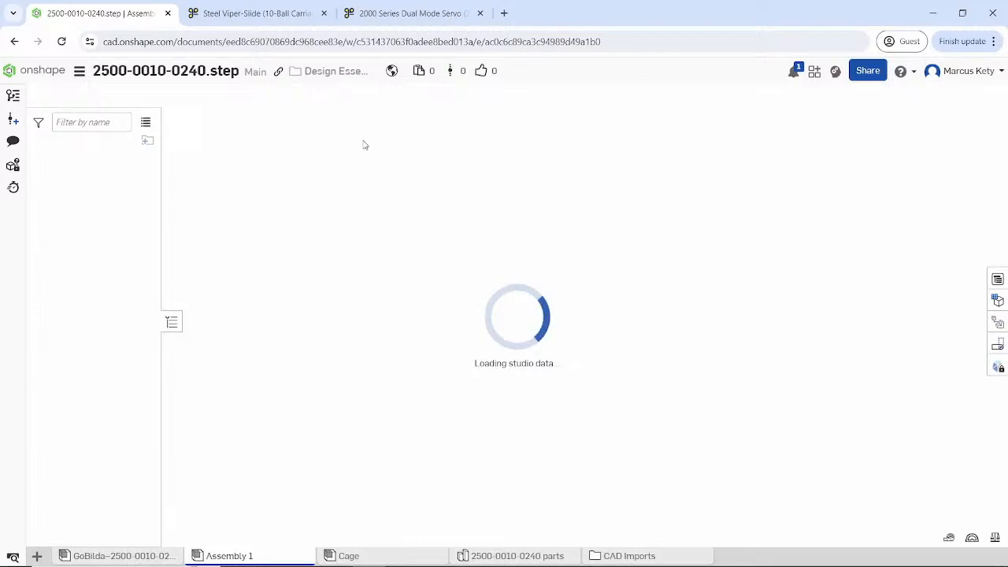
left_click(111, 102)
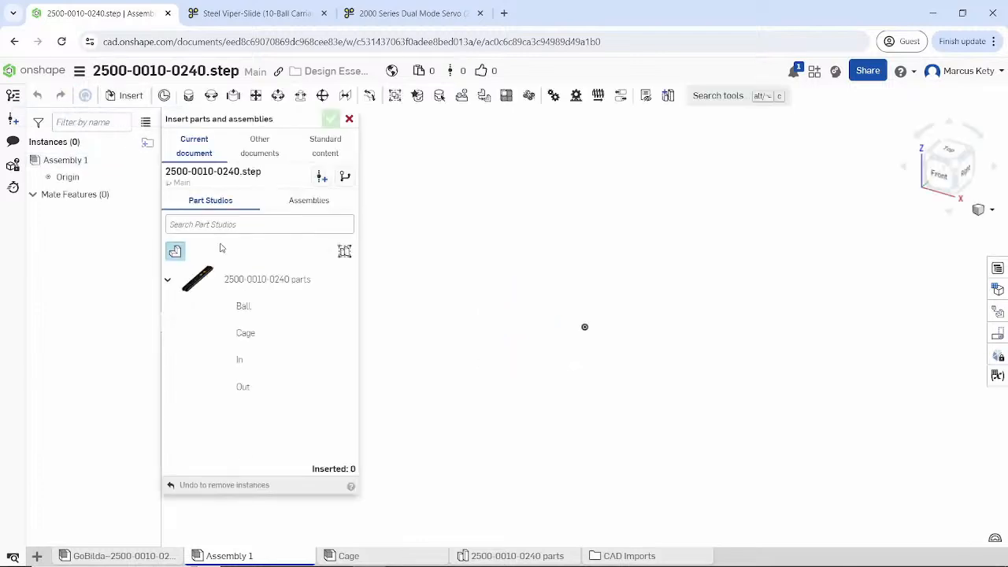
left_click(236, 282)
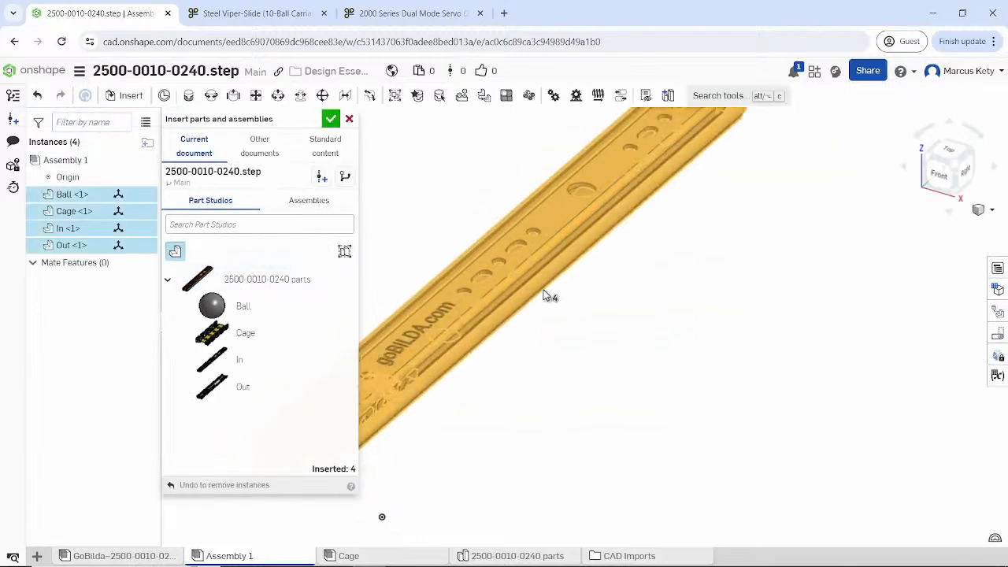
left_click(998, 268)
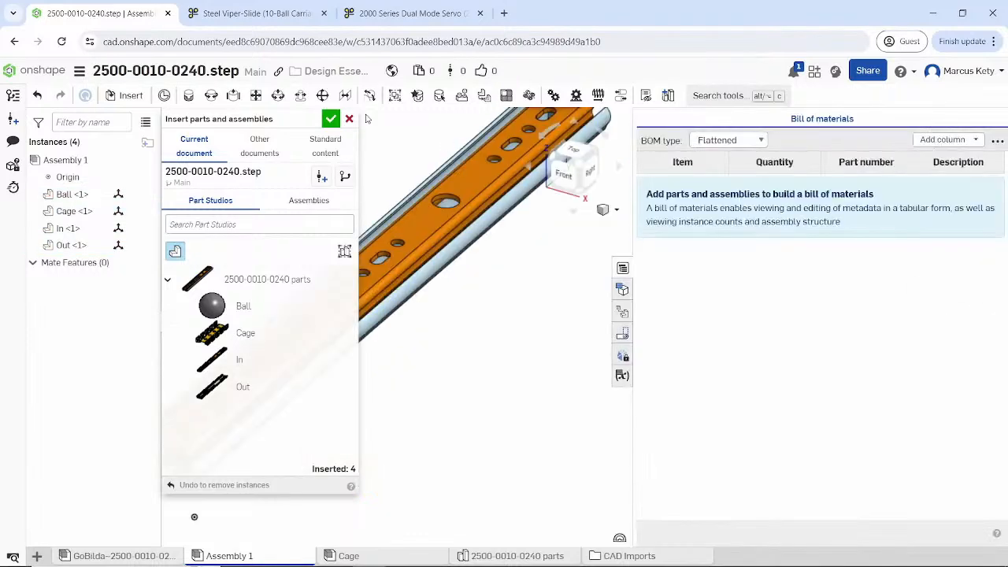
left_click(331, 118)
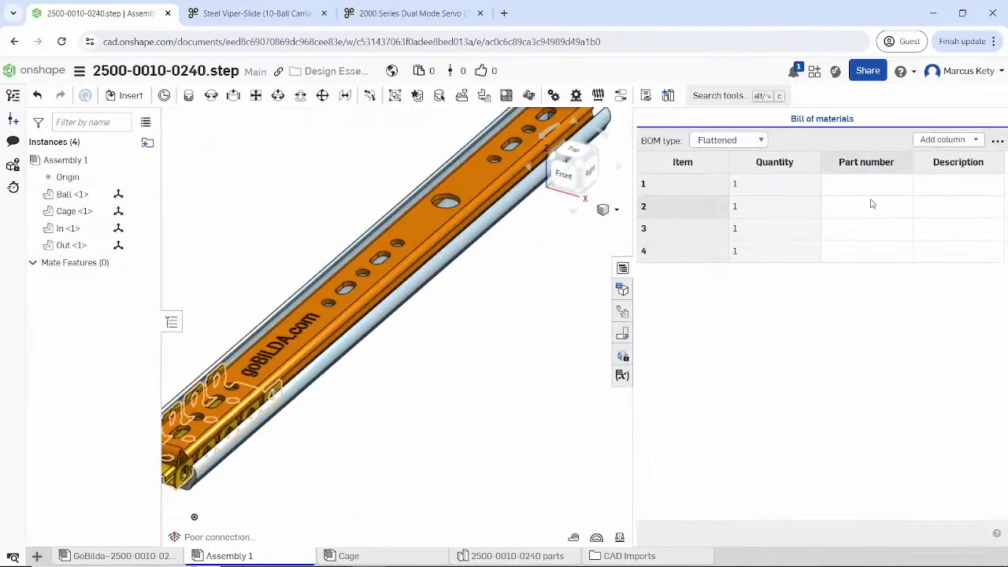
- Remove the Part number column from the new assembly's bill of materials and set the BOM type to Structured
left_click(622, 268)
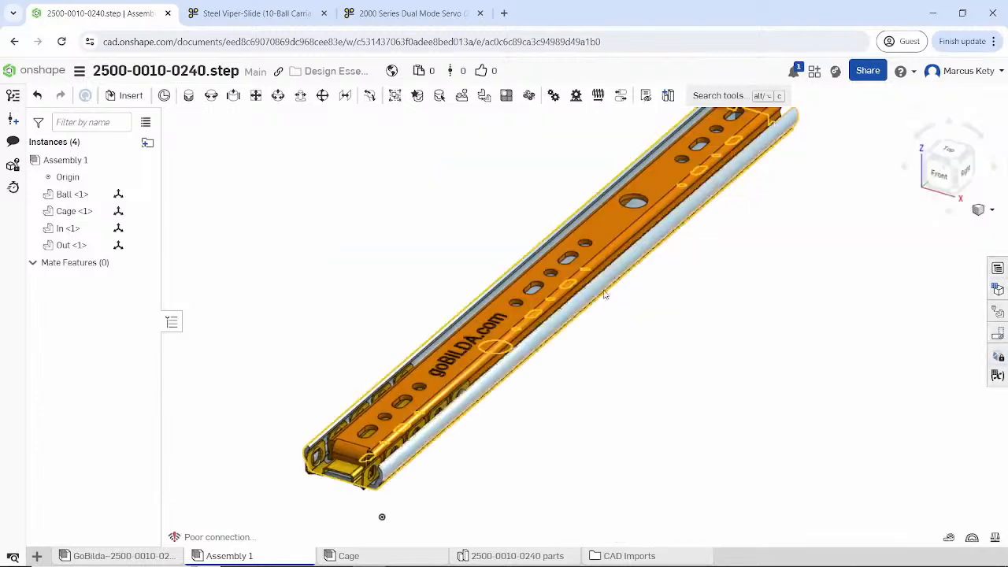
left_click(998, 269)
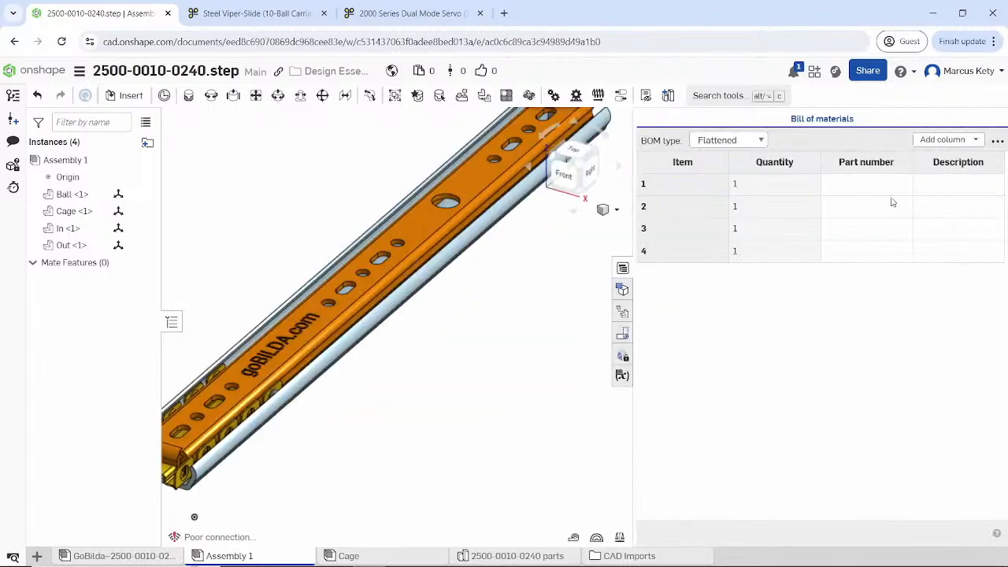
right_click(912, 164)
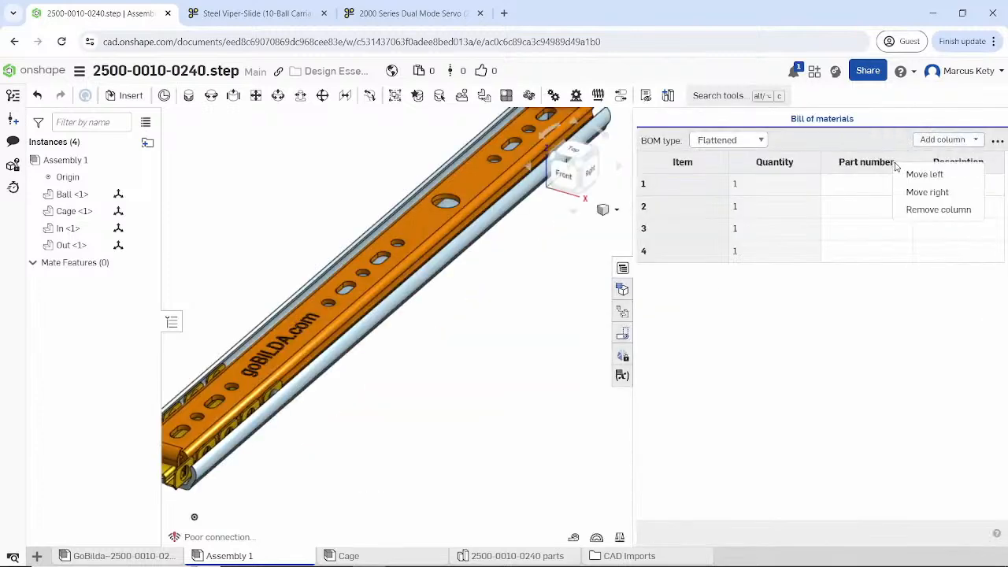
left_click(924, 208)
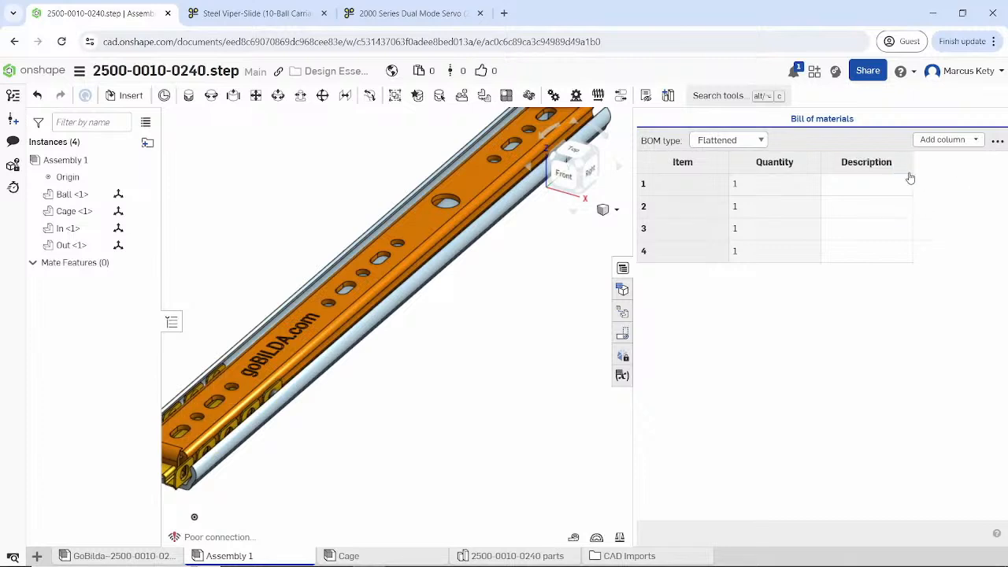
left_click(749, 139)
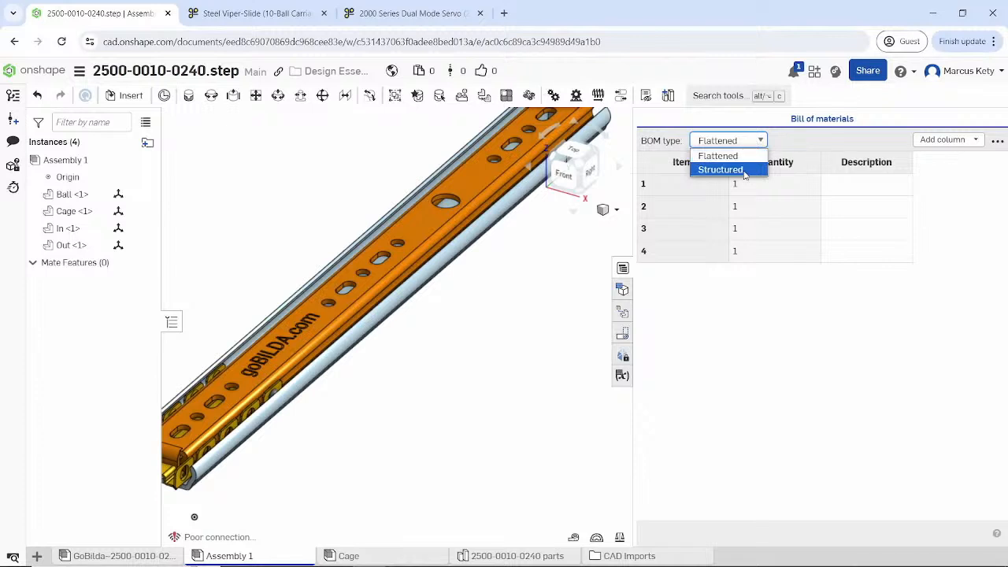
left_click(745, 167)
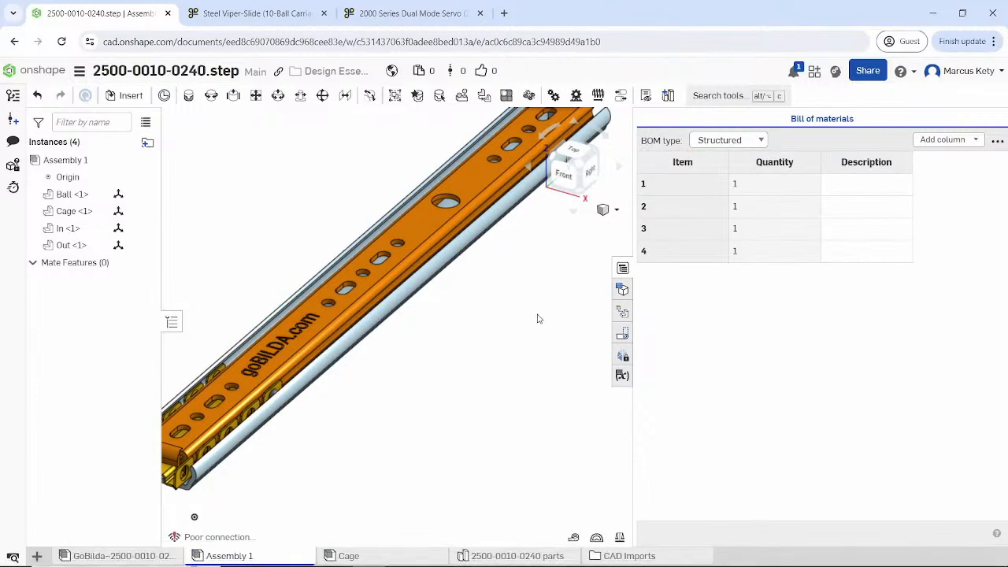
left_click(622, 268)
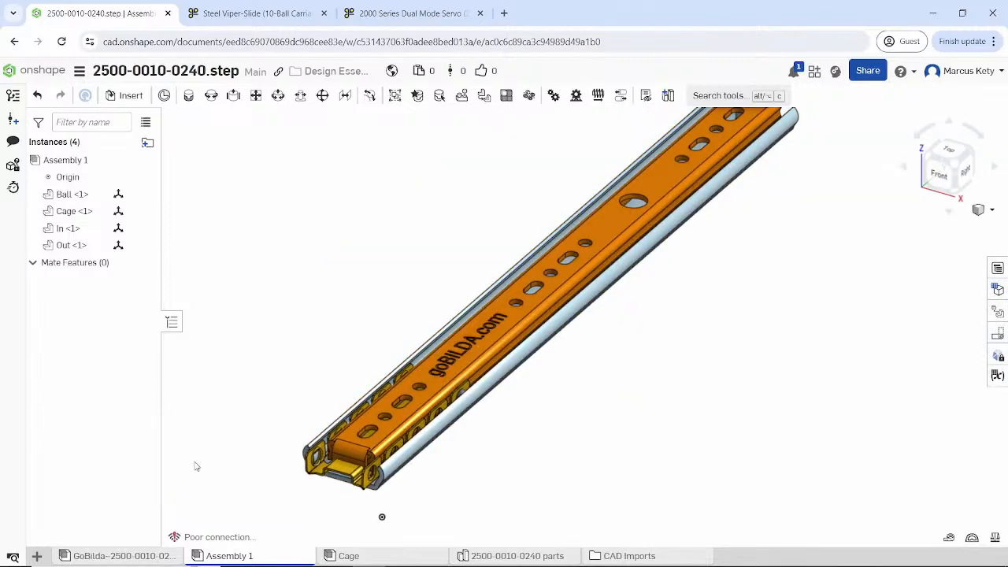
left_click(123, 555)
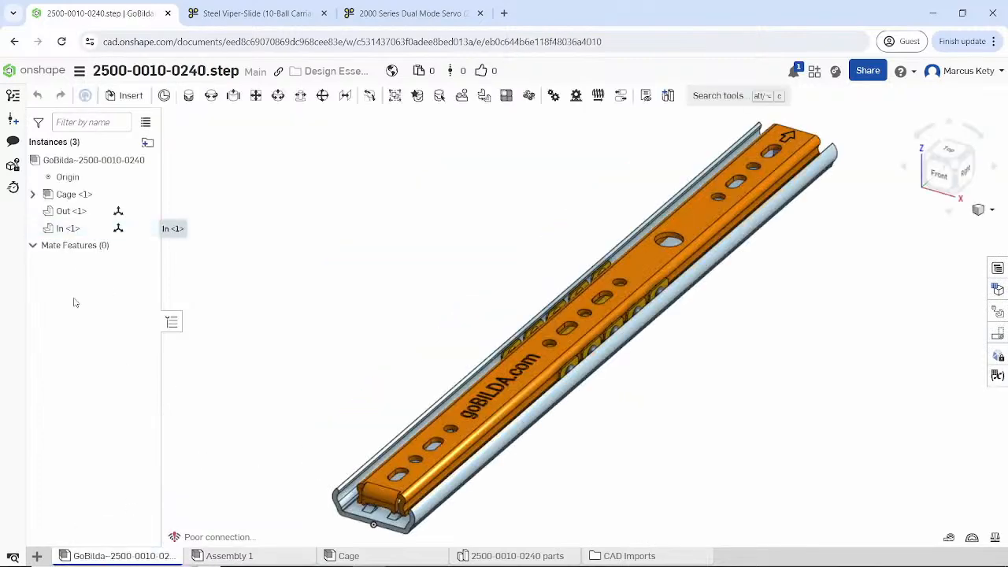
right_click(109, 165)
left_click(155, 176)
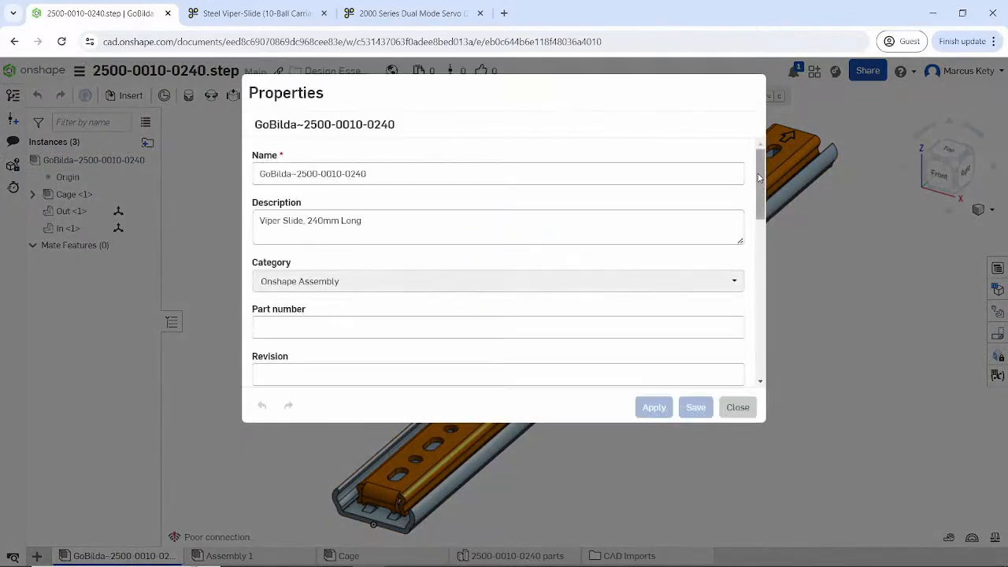
scroll(758, 201, "down", 1)
left_click_drag(758, 206, 768, 341)
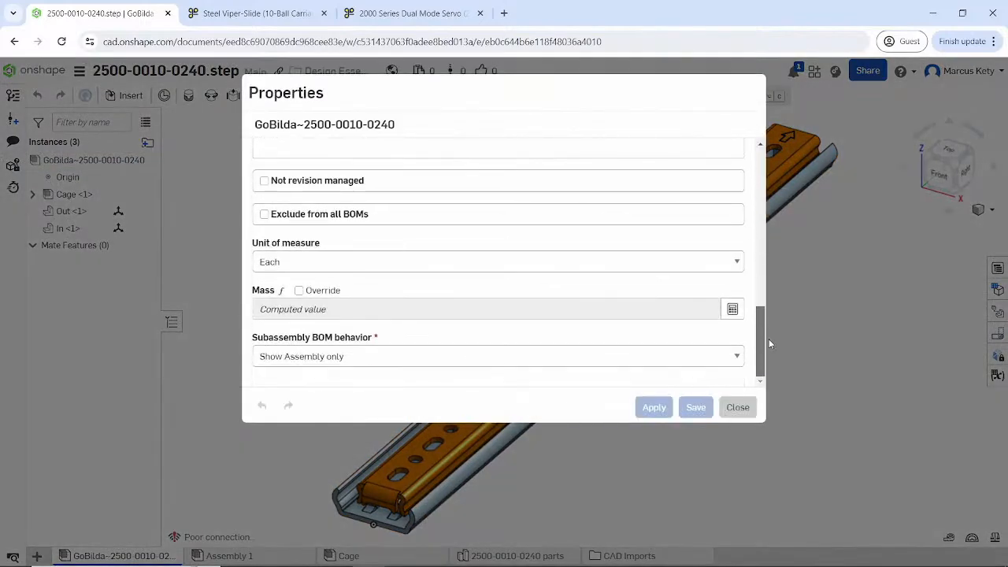
left_click(713, 364)
left_click(556, 390)
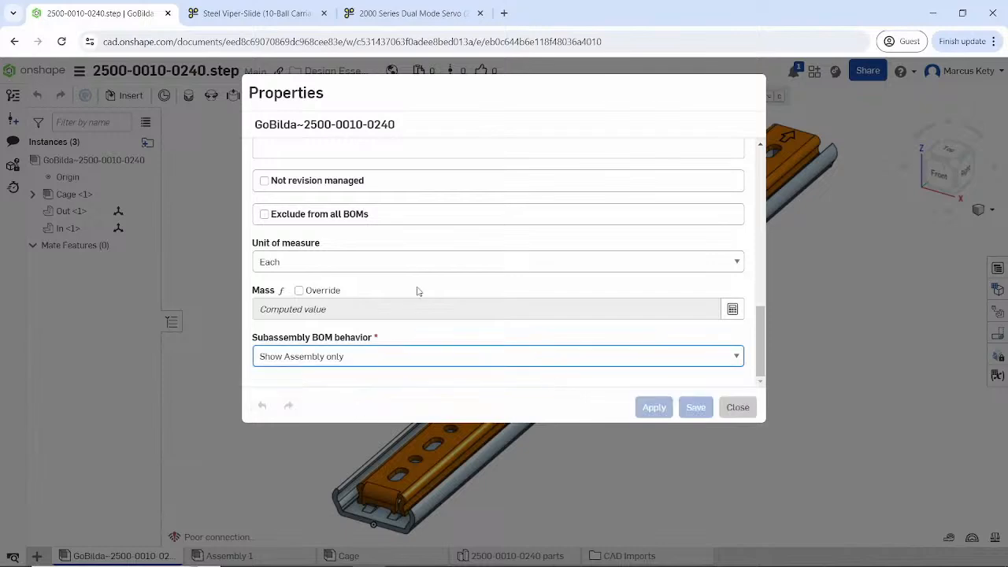
left_click(741, 413)
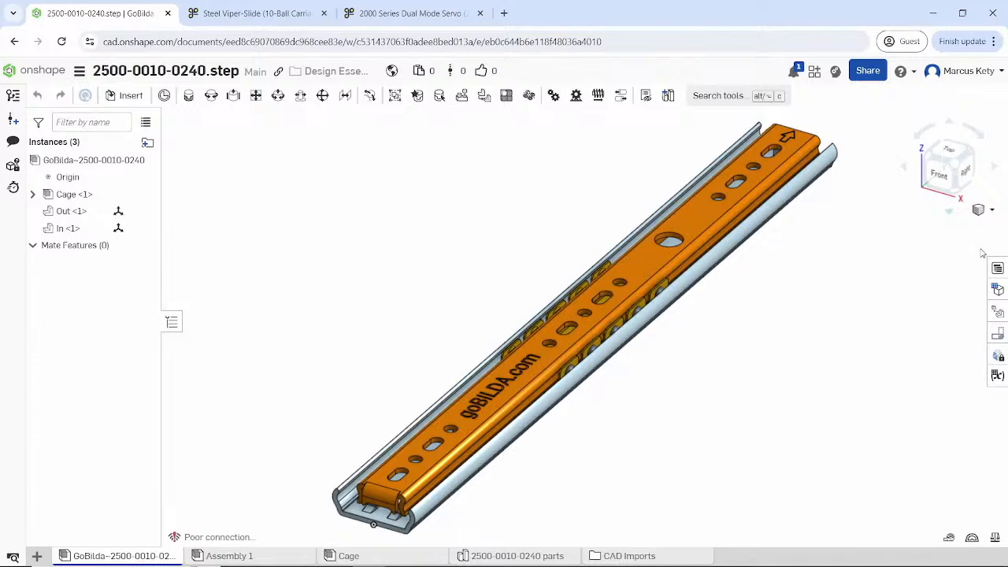
left_click(31, 70)
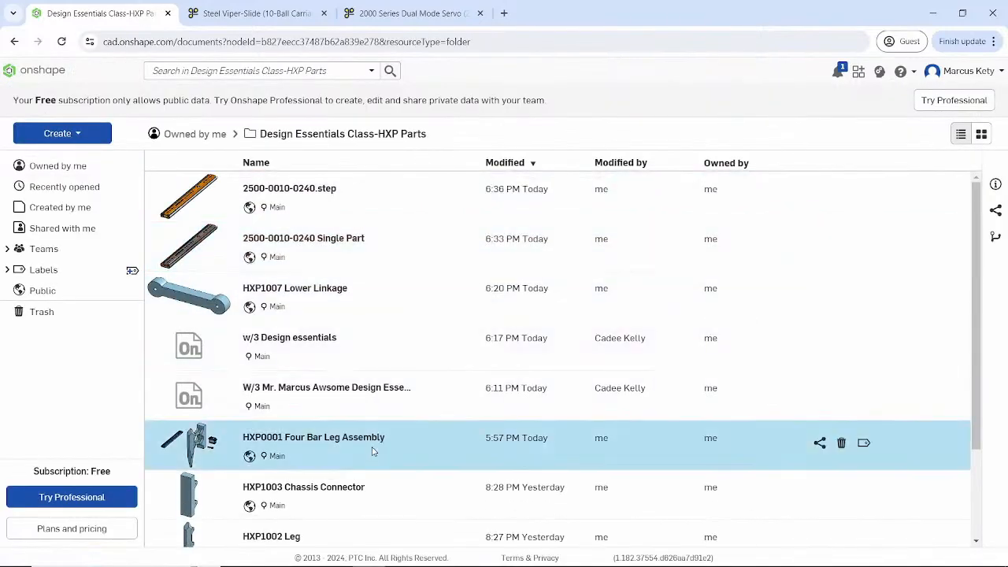
left_click(375, 445)
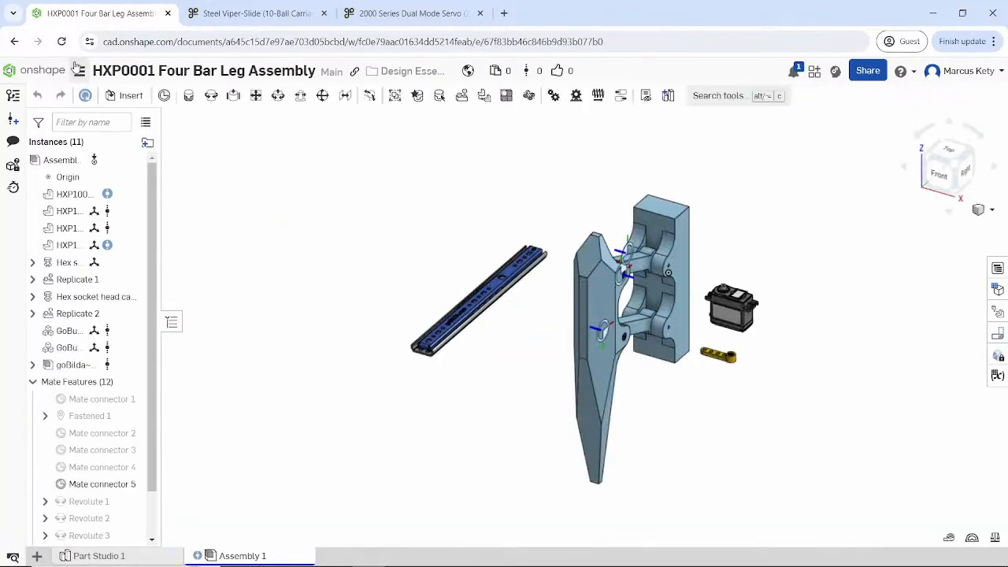
left_click(119, 96)
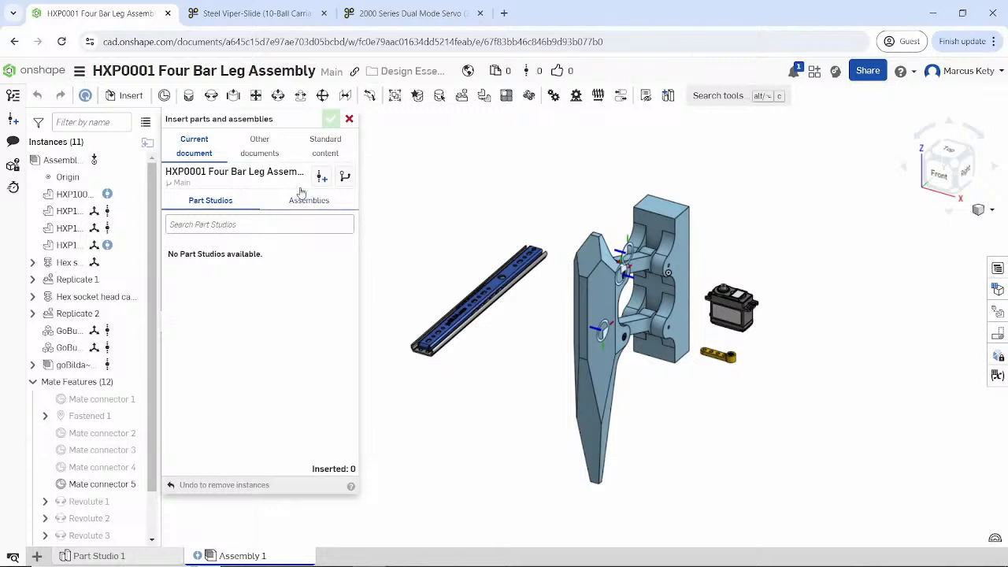
left_click(302, 202)
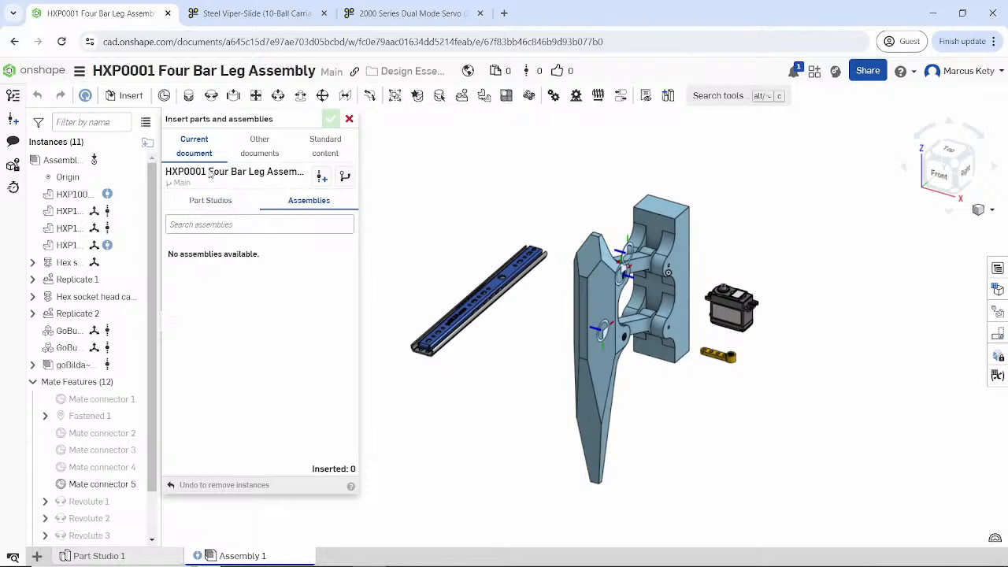
left_click(260, 153)
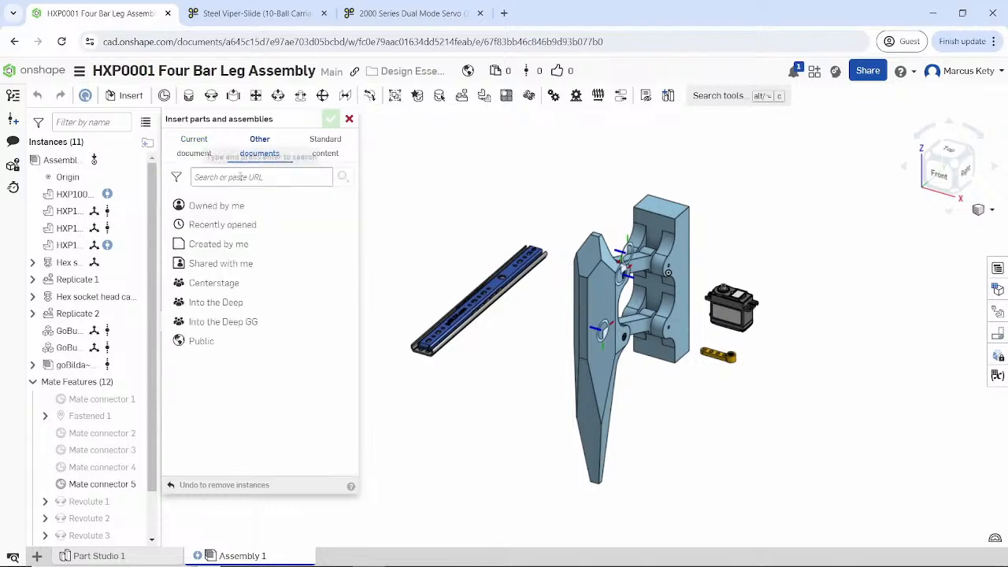
left_click(209, 302)
left_click(241, 241)
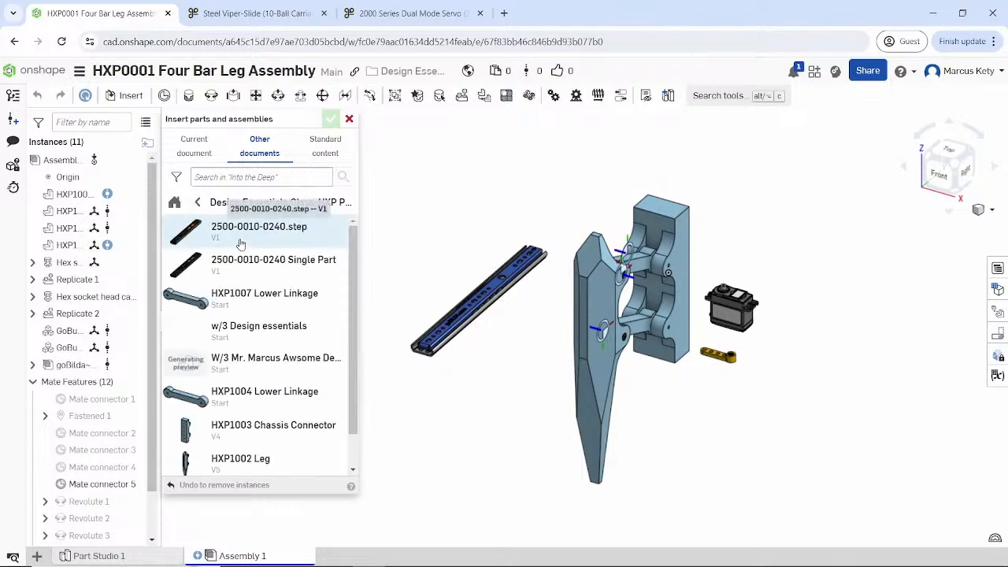
left_click(244, 226)
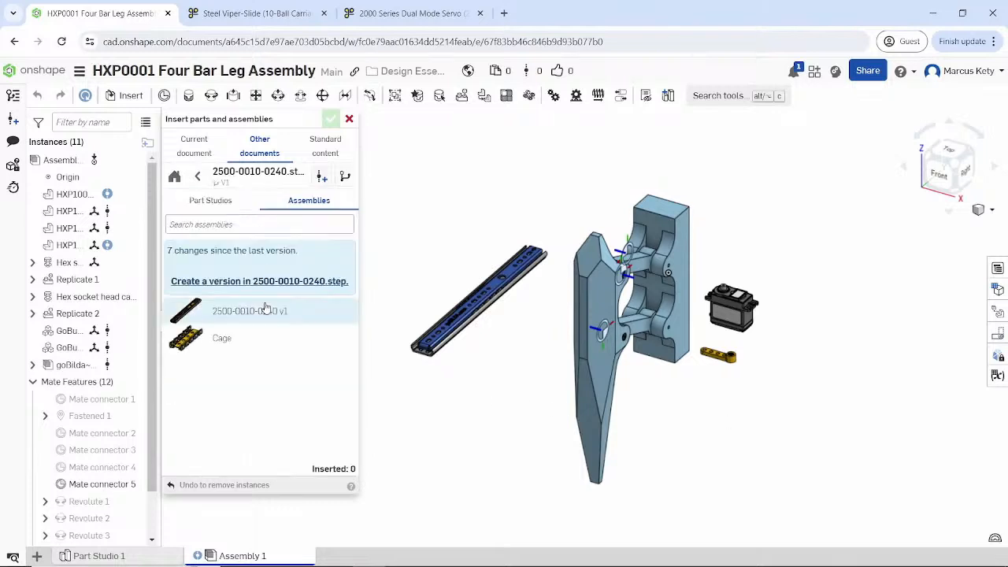
left_click(224, 308)
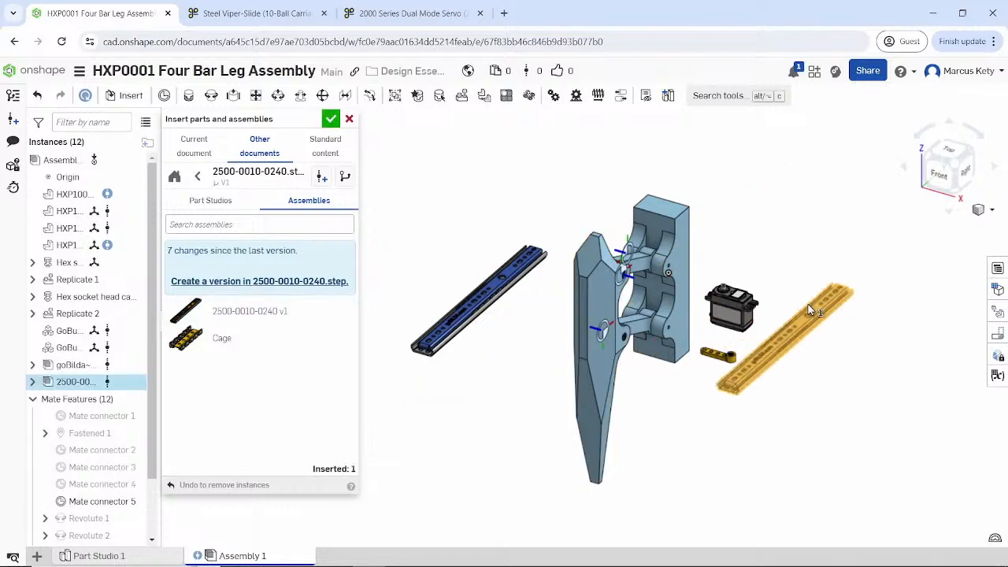
- Check the leg assembly's bill of materials for the slide entries, and cancel the pending insertion
left_click(998, 268)
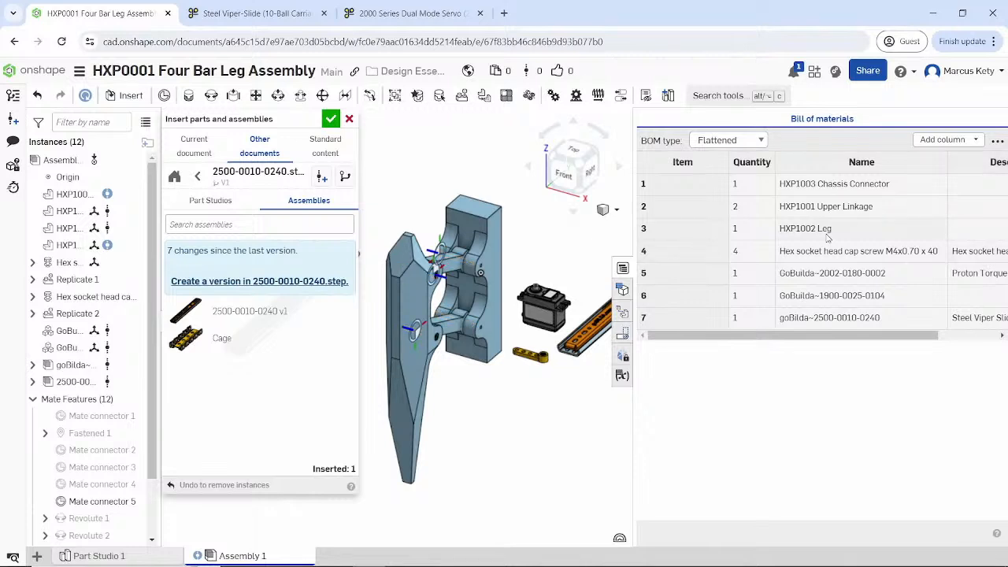
left_click_drag(809, 340, 765, 335)
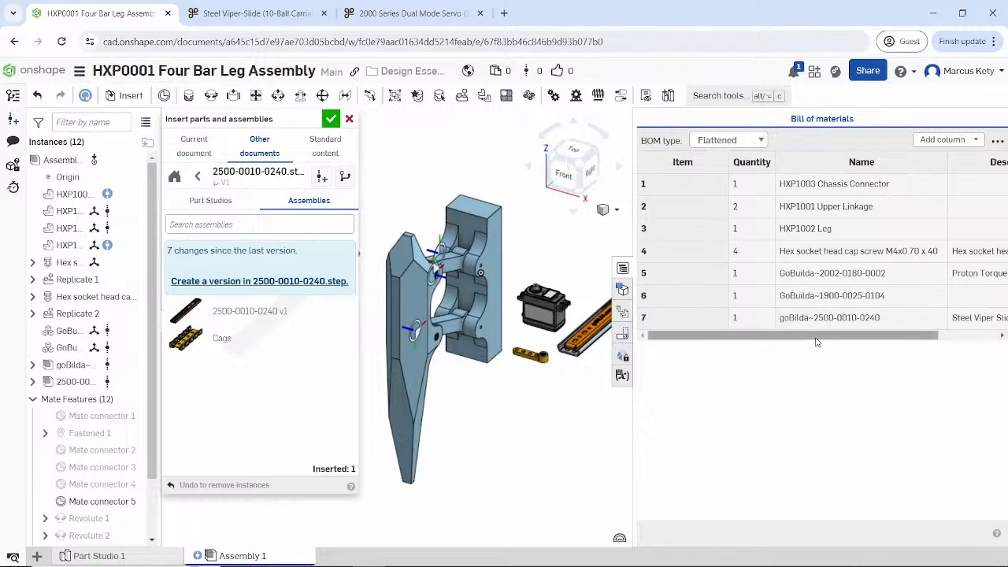
left_click_drag(837, 338, 749, 354)
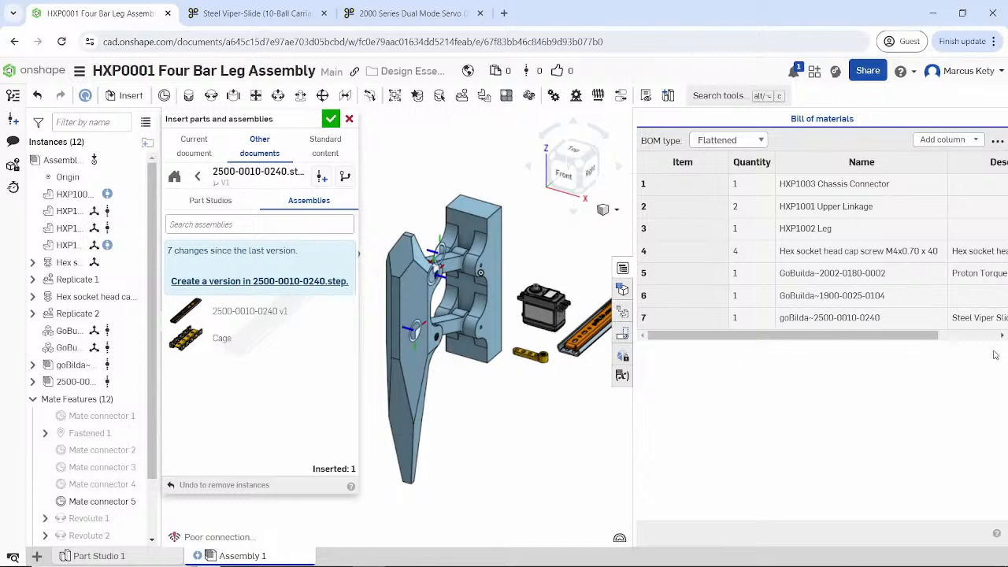
left_click(349, 118)
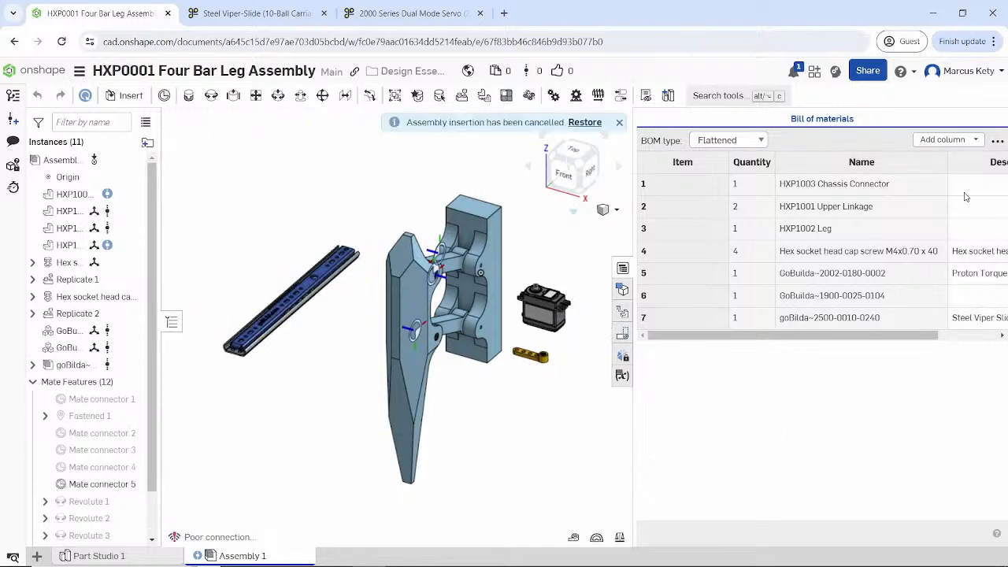
left_click(623, 269)
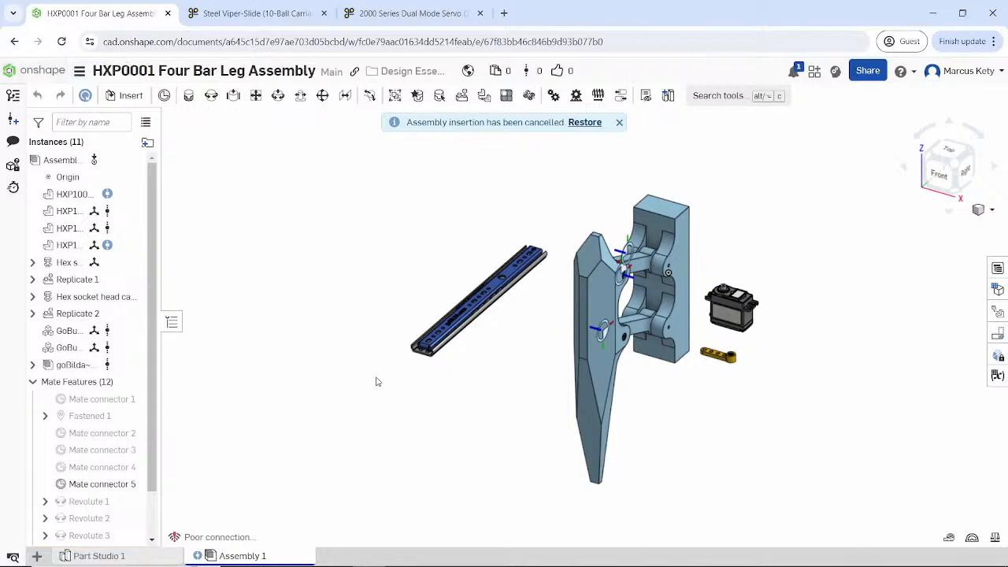
key("alt+Tab")
key("alt+Tab")
key("Right")
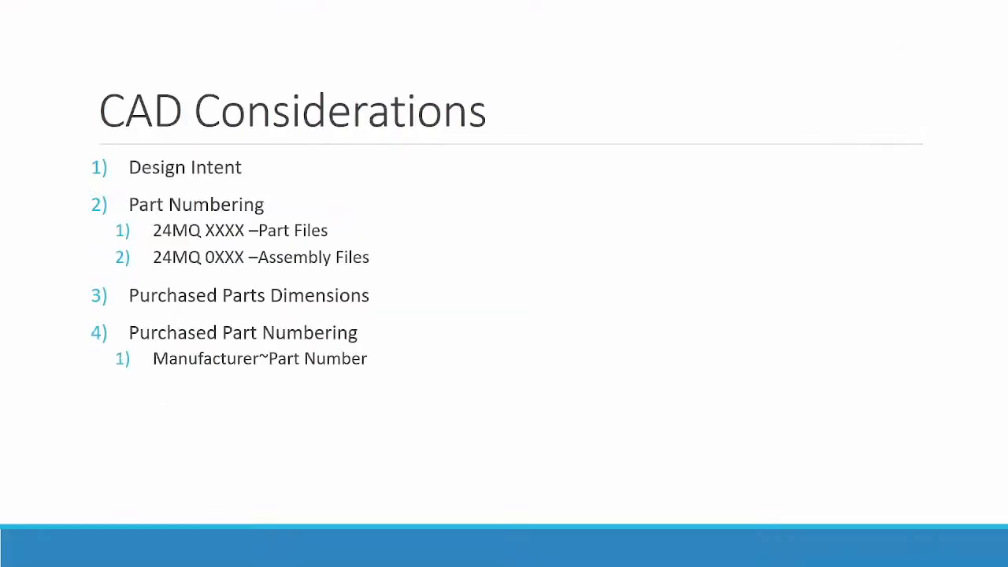
key("Right")
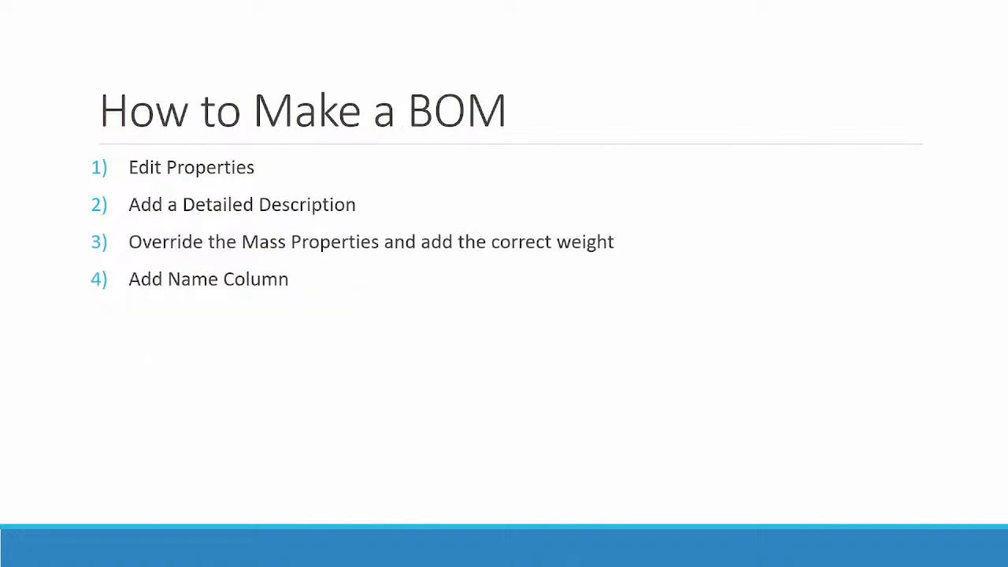
key("Left")
key("Right")
key("Right")
key("Left")
key("Left")
key("Left")
key("Right")
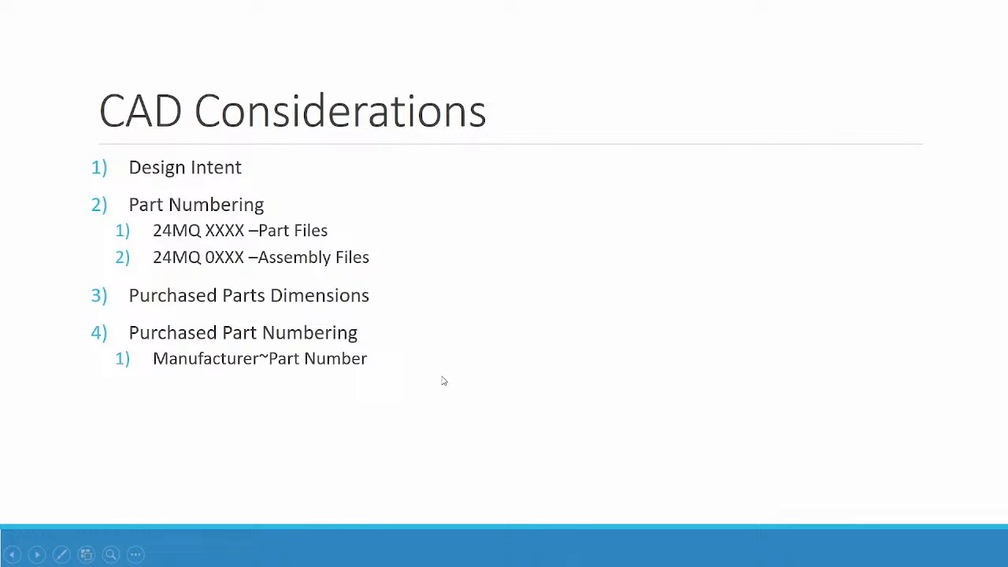
left_click(354, 368)
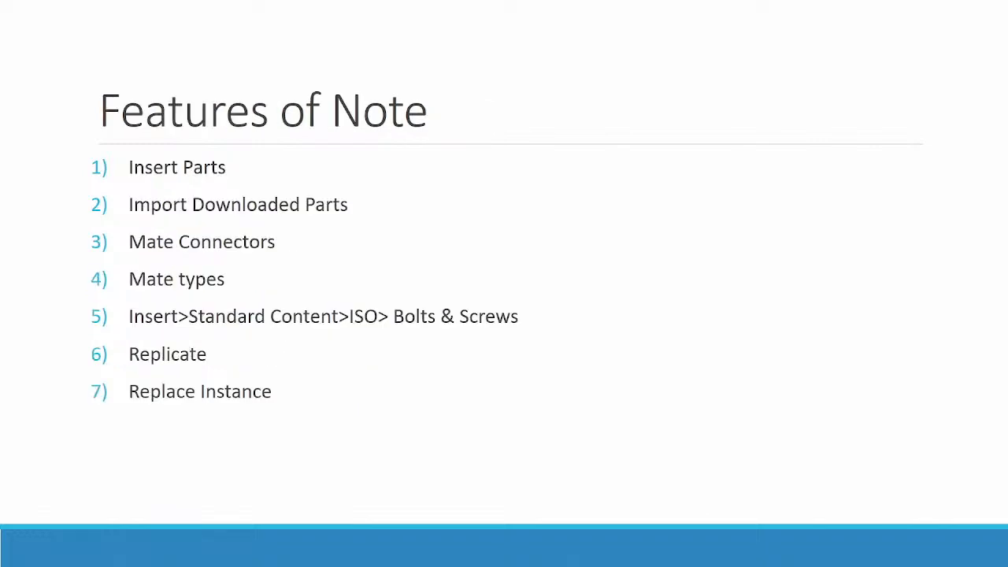
key("alt+Tab")
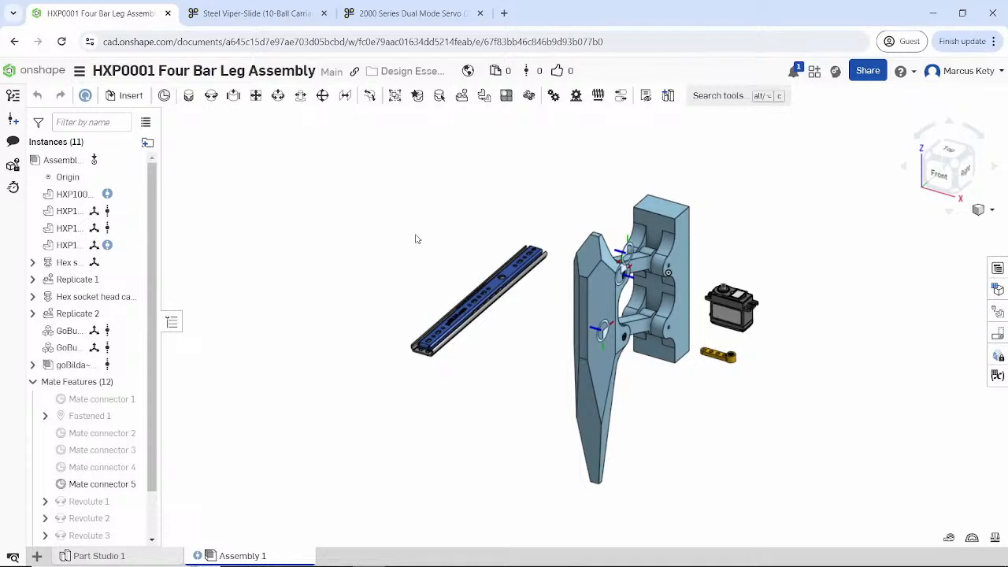
right_click(725, 317)
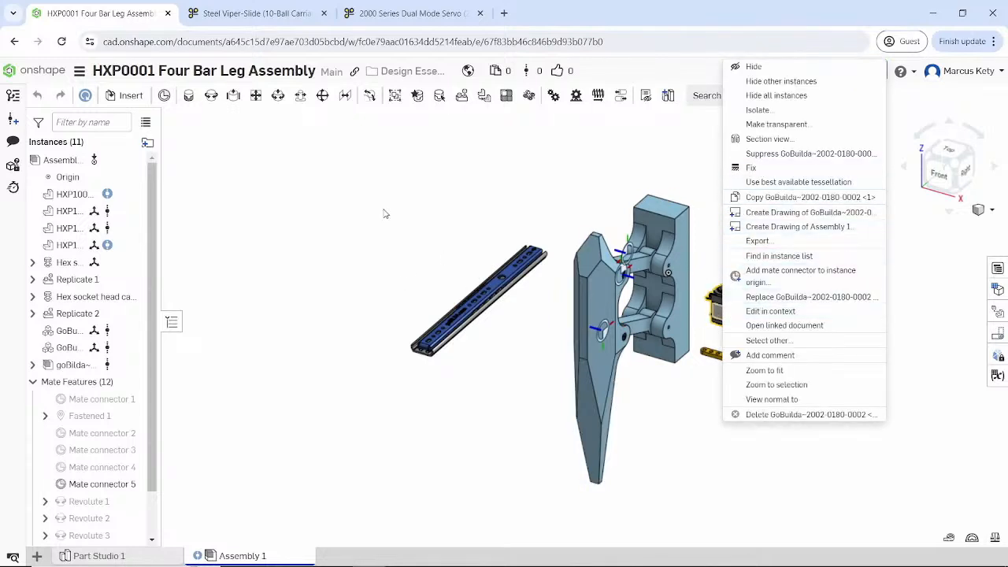
left_click(305, 170)
left_click(728, 322)
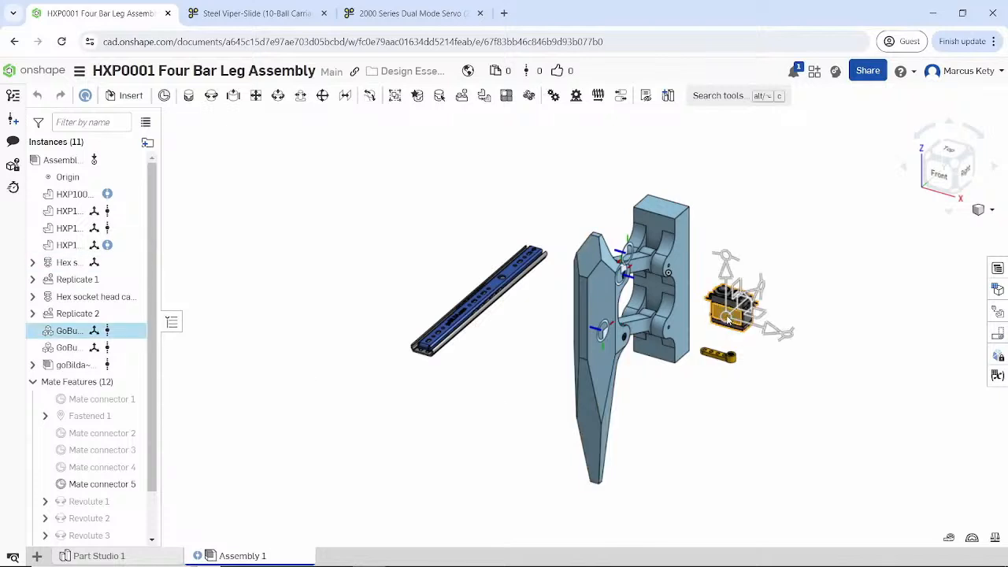
right_click(79, 332)
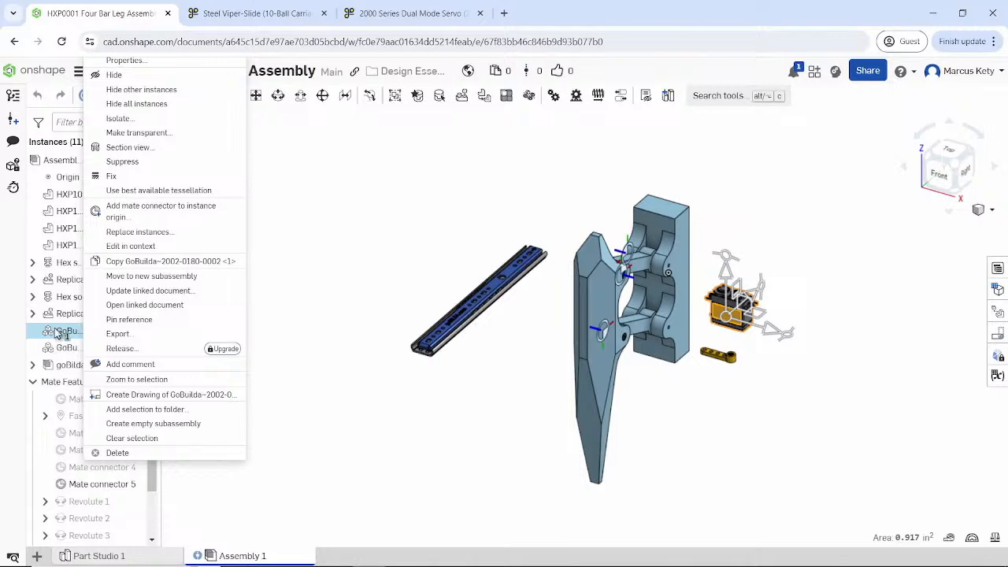
left_click(56, 334)
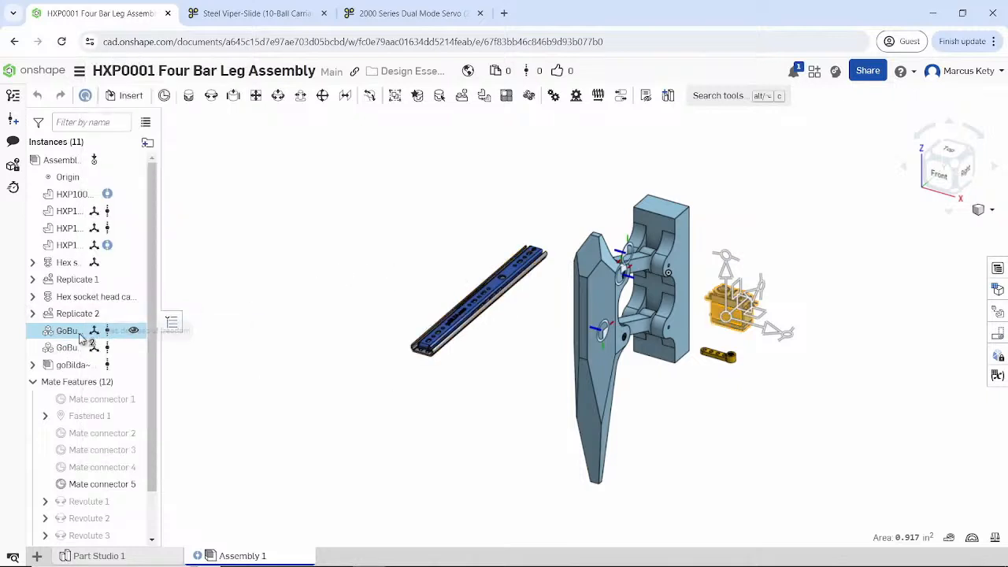
left_click(347, 224)
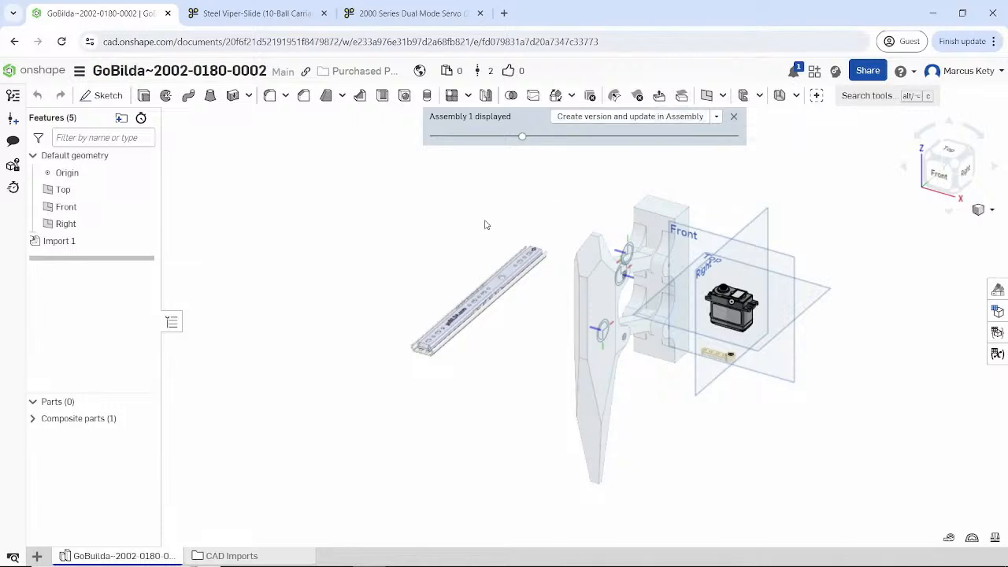
- Open version V2 of the servo document and examine the modified output shaft and its feature list
scroll(728, 304, "up", 8)
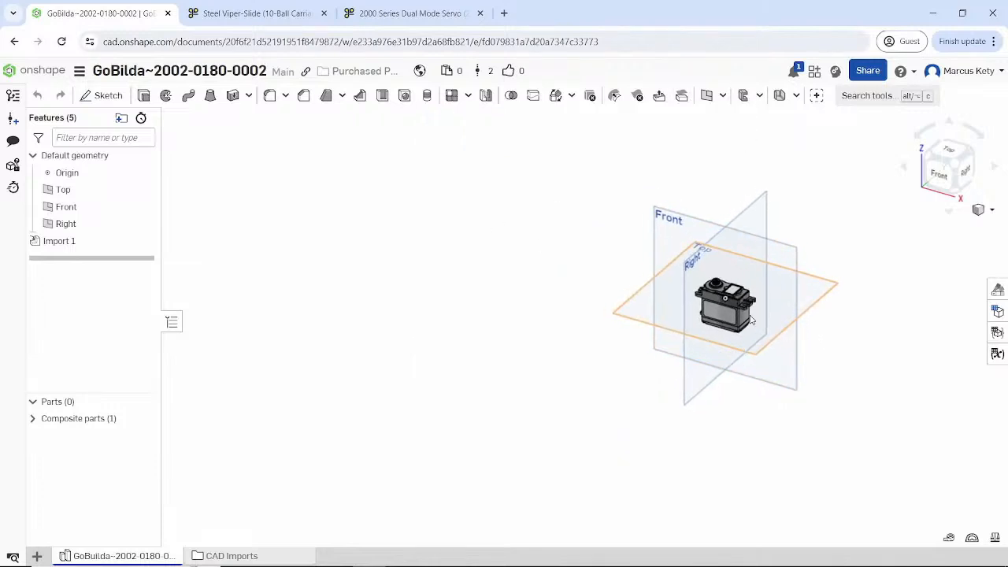
scroll(677, 252, "up", 3)
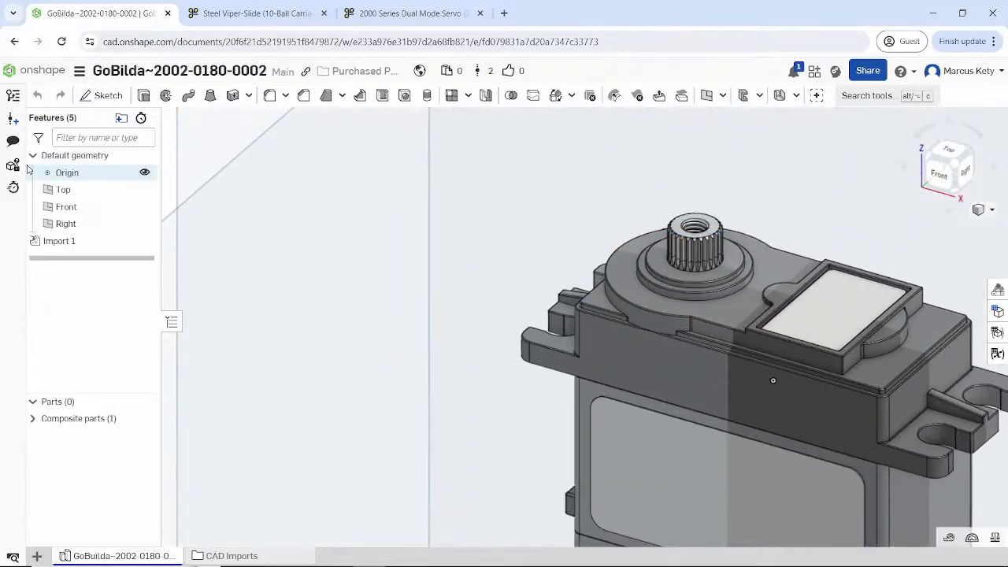
left_click(12, 95)
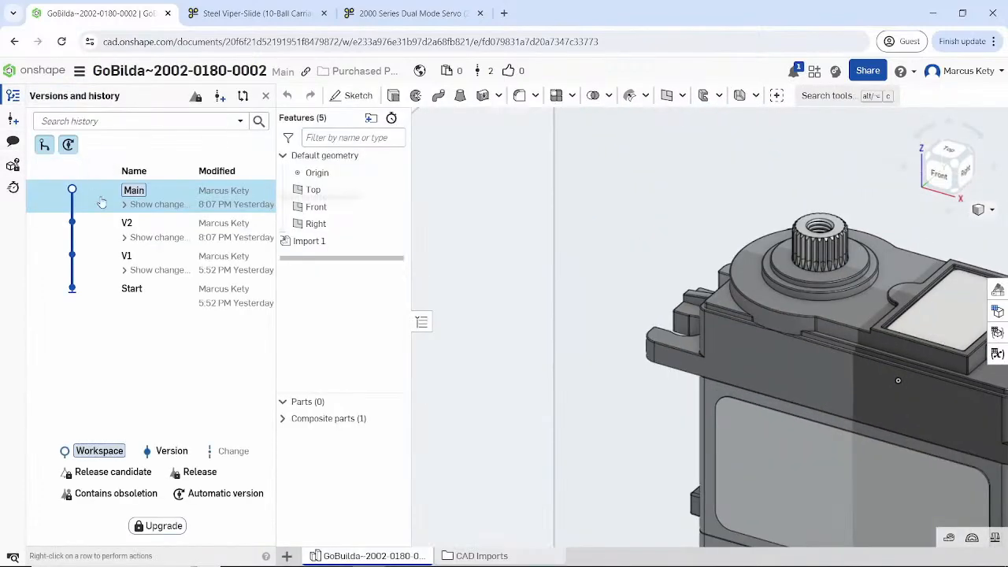
left_click(158, 233)
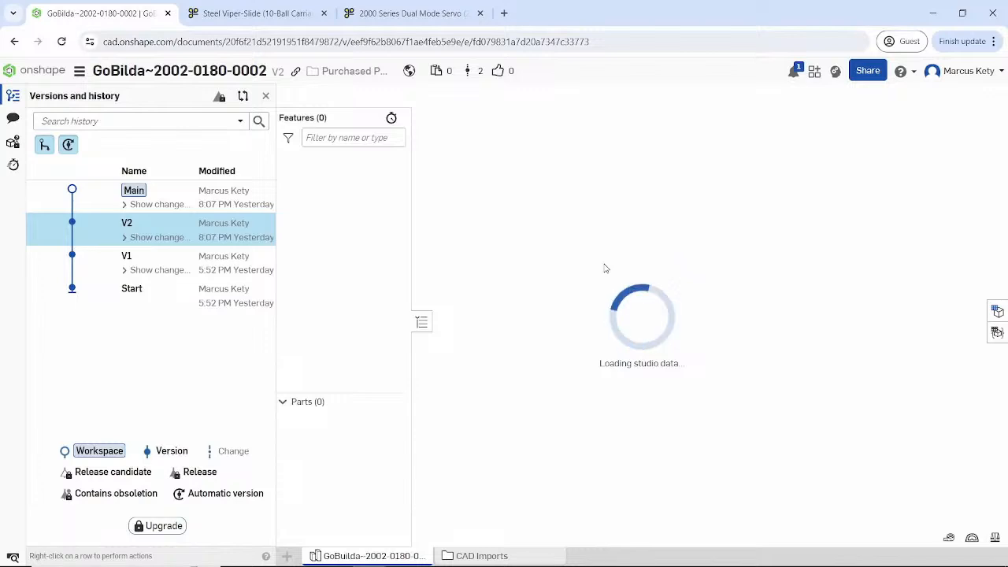
left_click(14, 96)
scroll(556, 324, "up", 3)
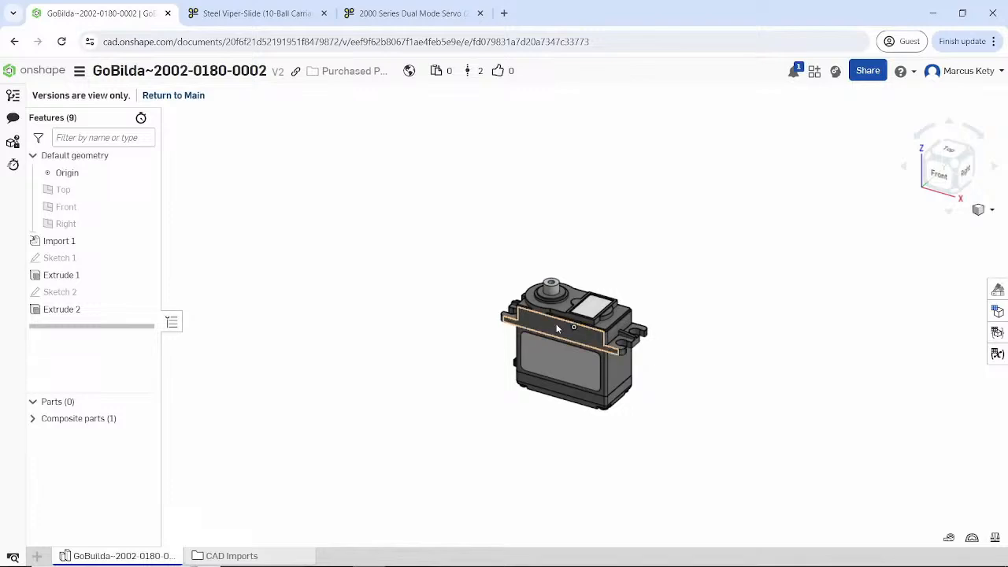
scroll(561, 315, "up", 6)
right_click_drag(551, 249, 537, 339)
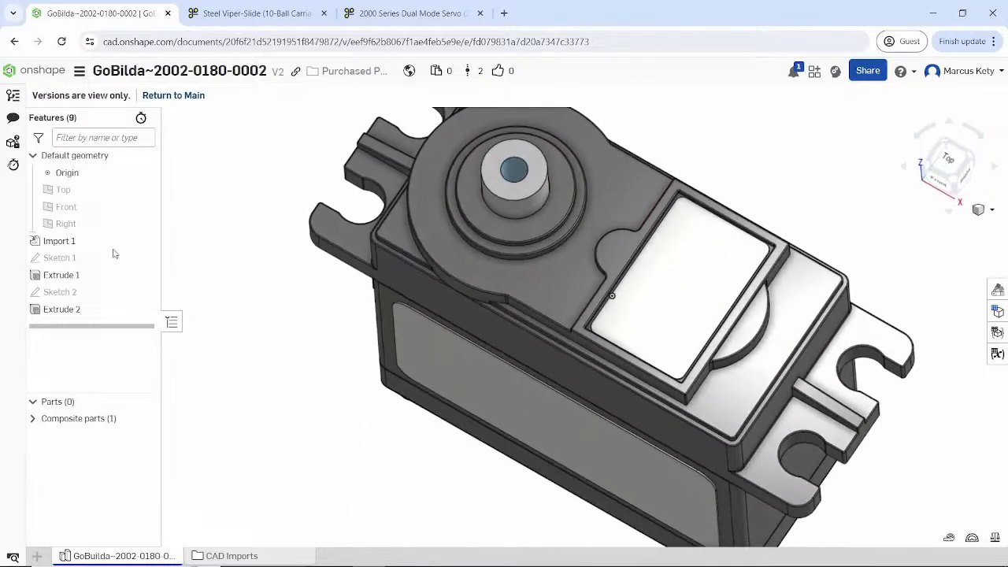
- Review the servo document's Start, V1 and V2 versions, including the V1 changes, and cancel the download of the SOLIDWORKS part file
left_click(14, 95)
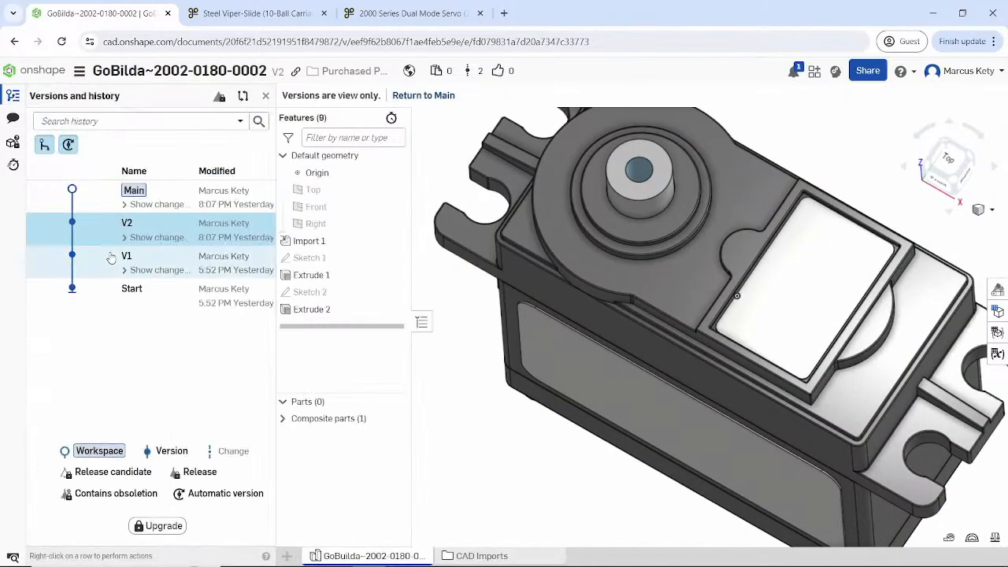
left_click(130, 293)
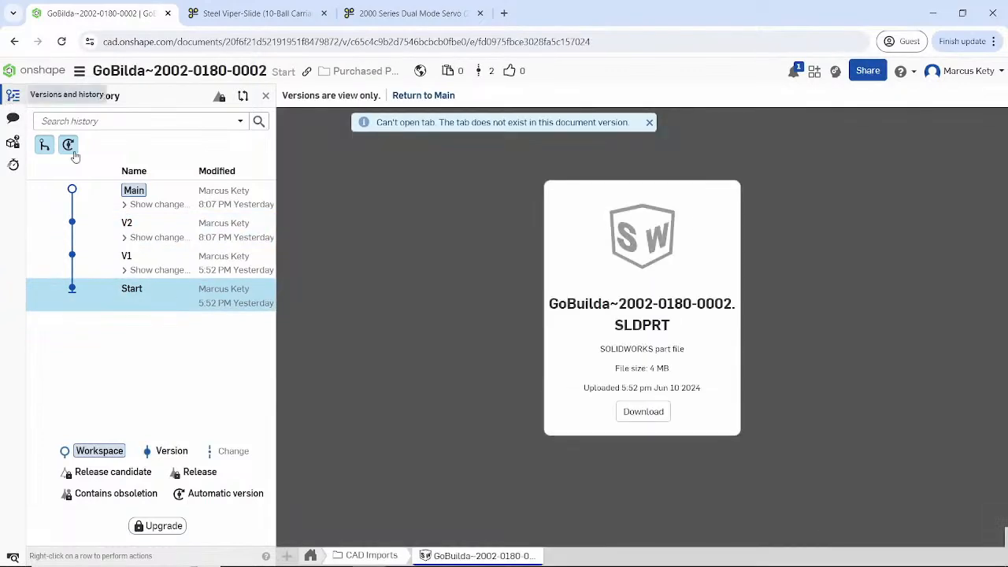
left_click(171, 270)
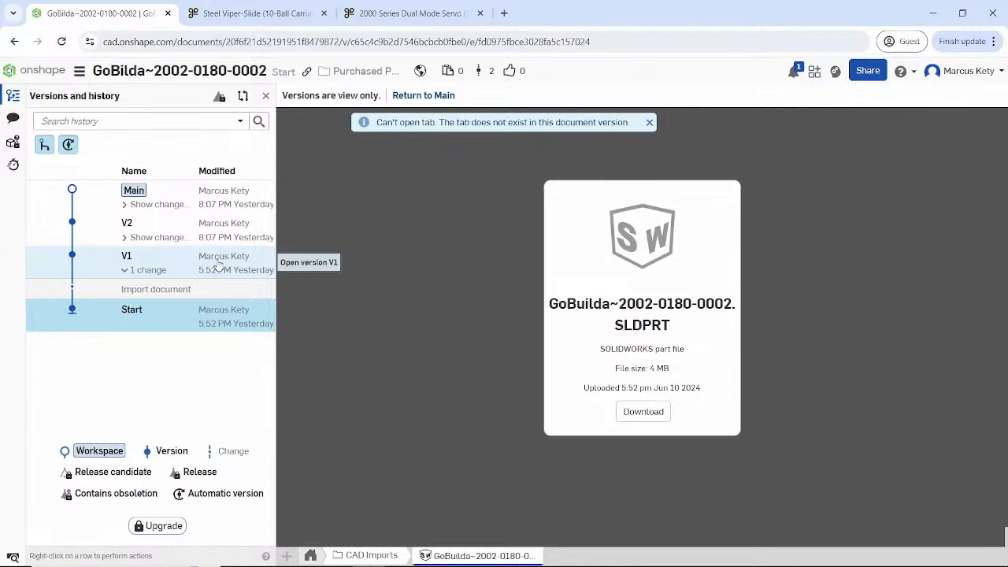
left_click(218, 266)
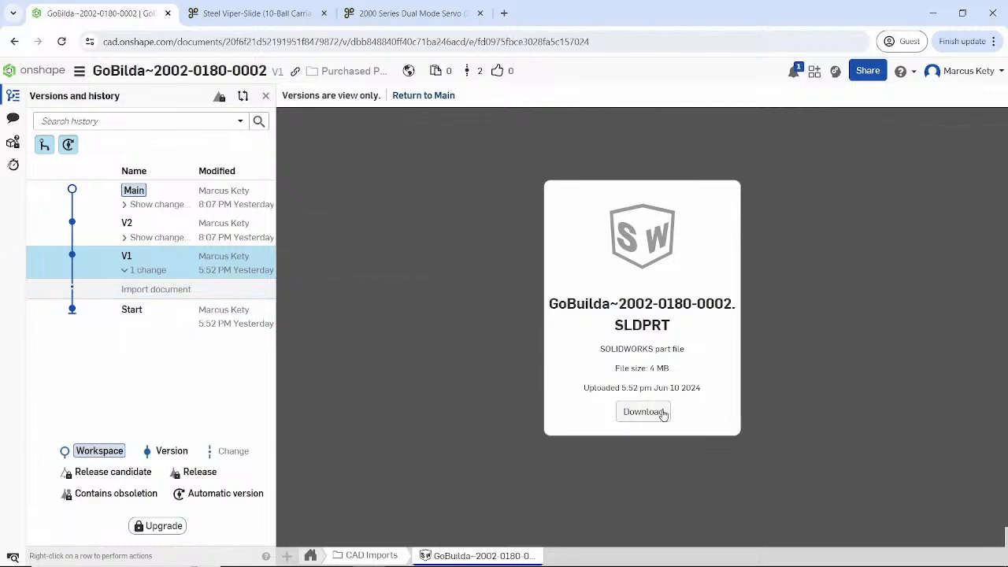
left_click(211, 224)
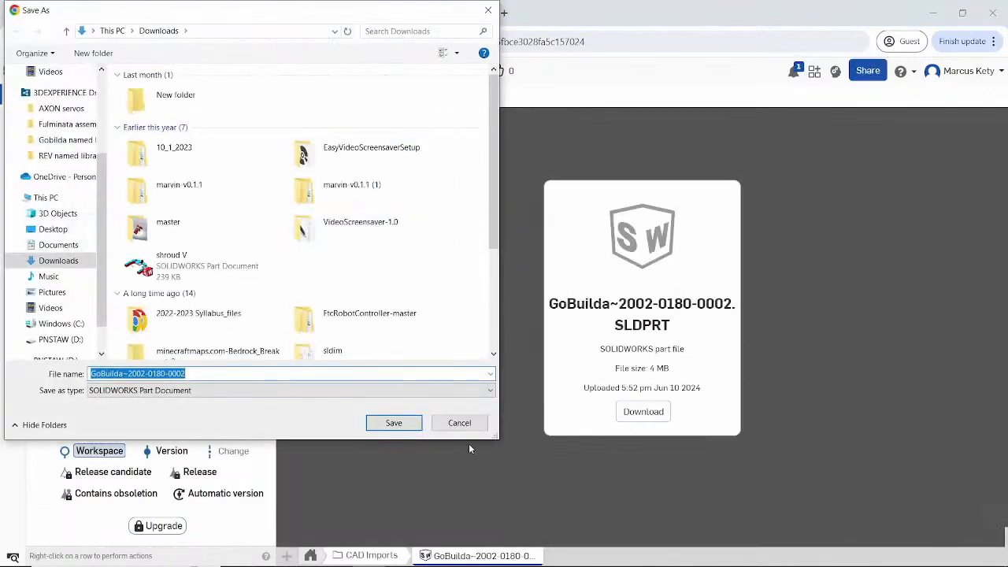
left_click(465, 423)
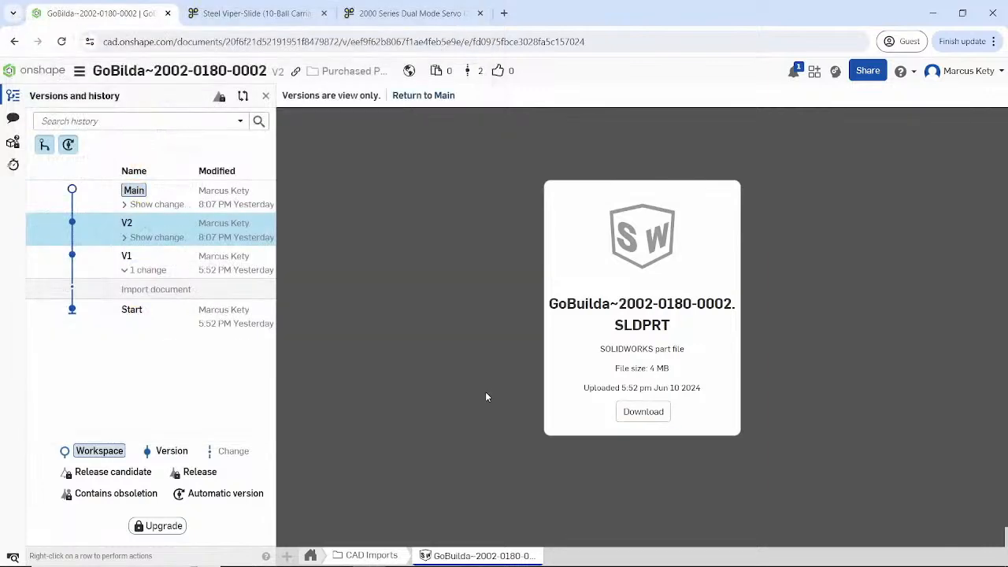
left_click(13, 95)
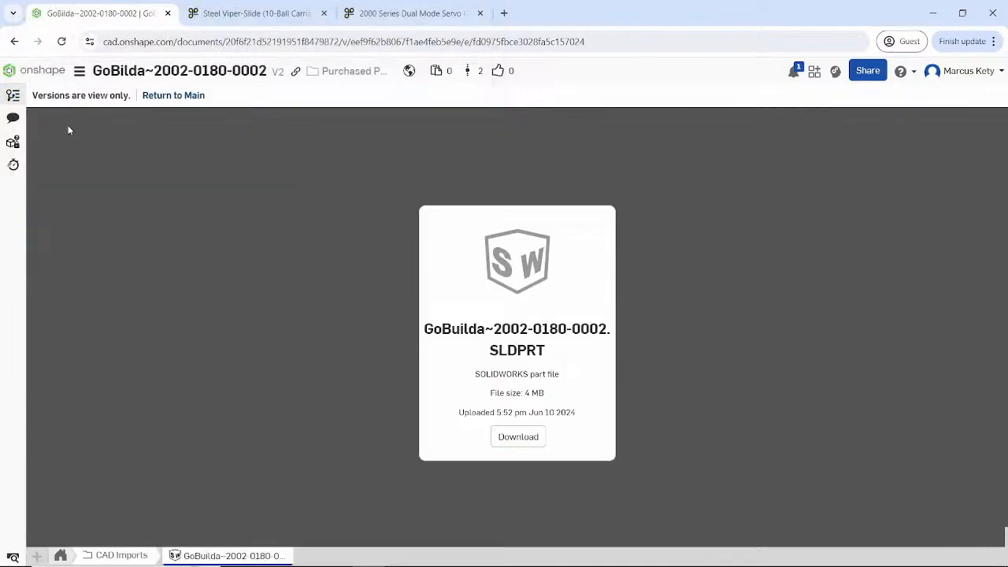
left_click(58, 73)
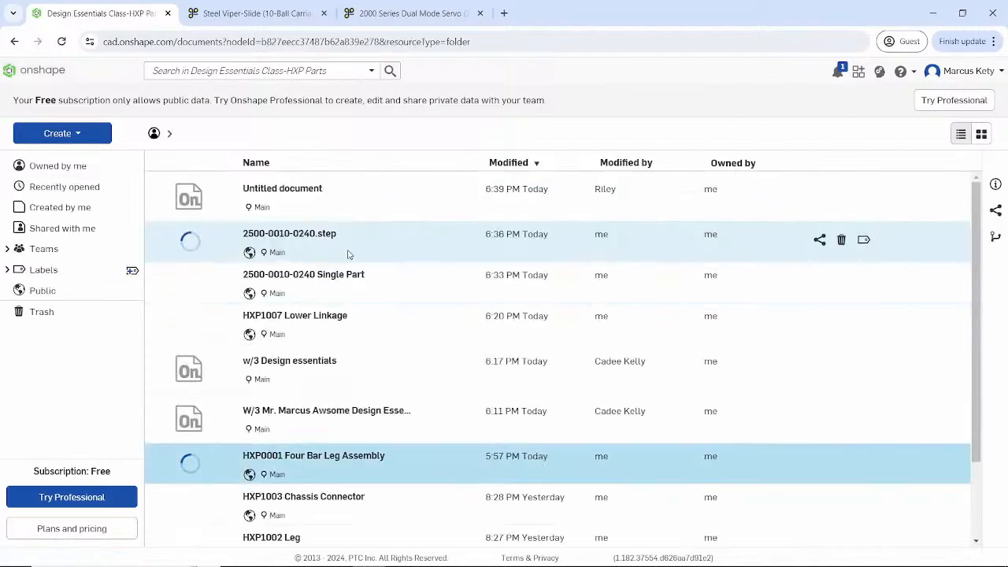
left_click(206, 134)
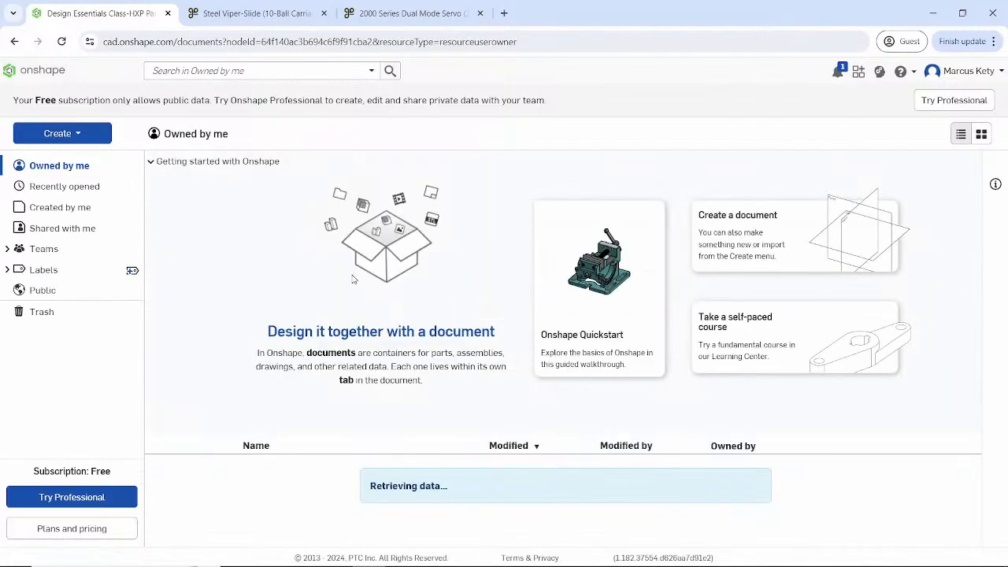
left_click(41, 249)
left_click(59, 300)
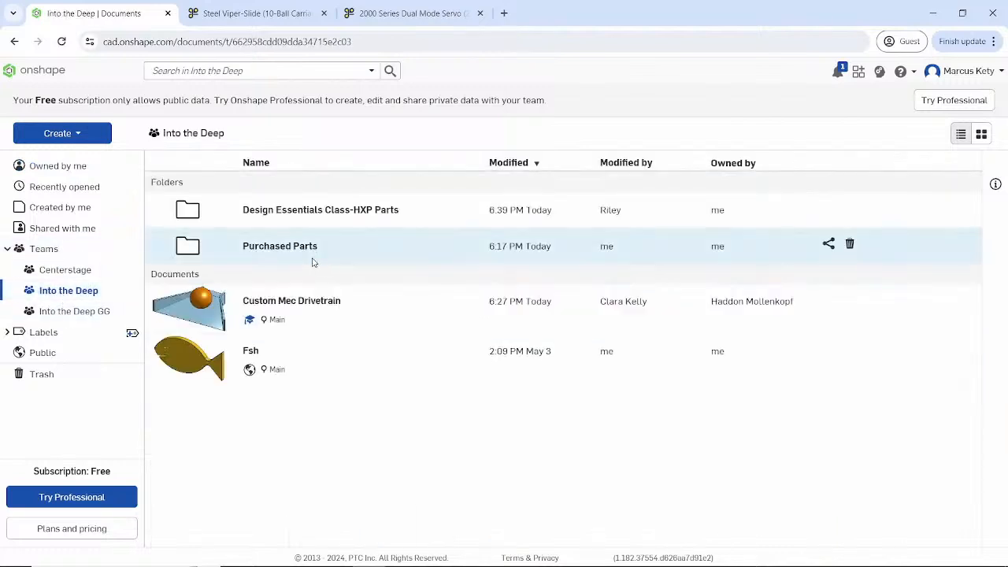
left_click(288, 240)
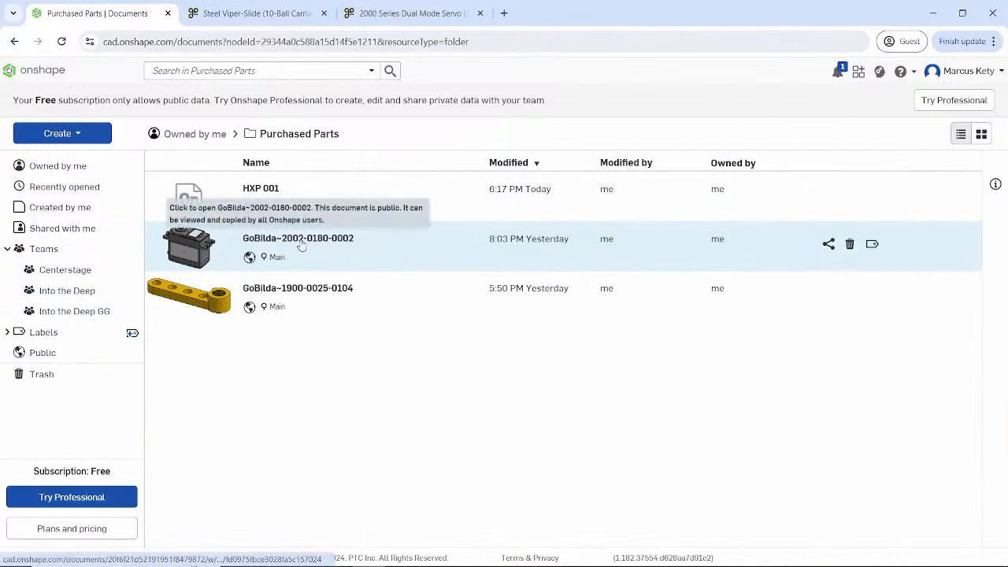
left_click(298, 250)
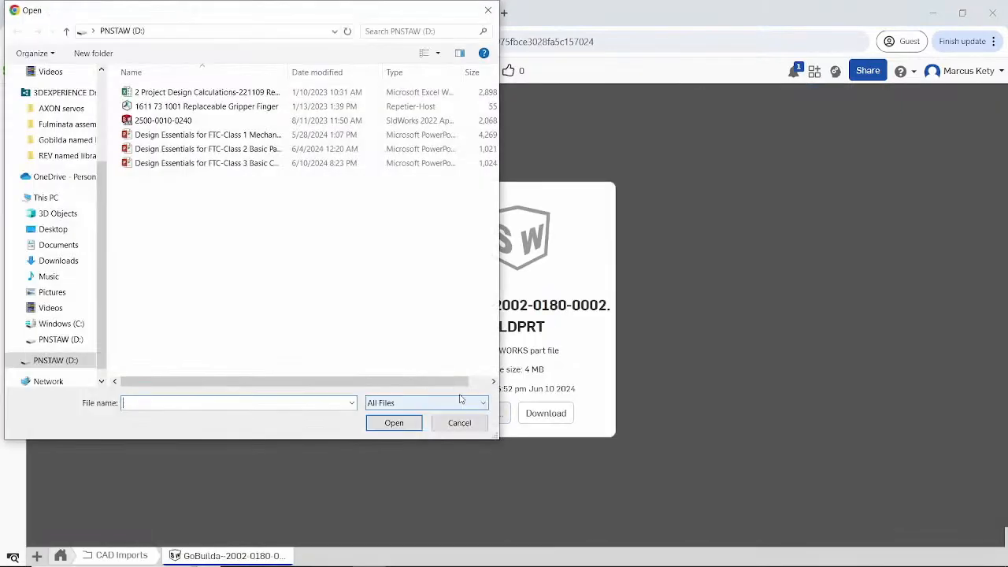
left_click(460, 424)
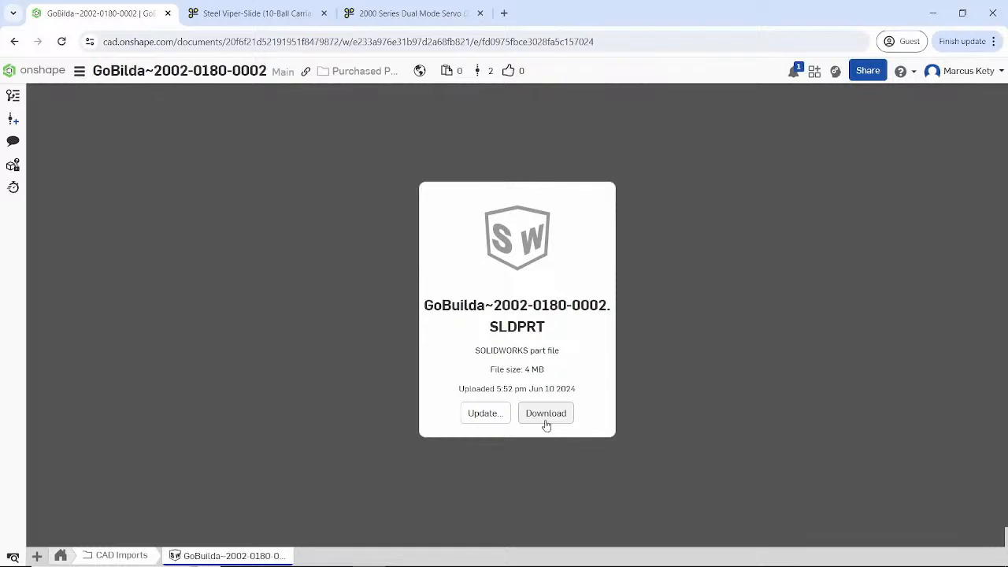
left_click(548, 415)
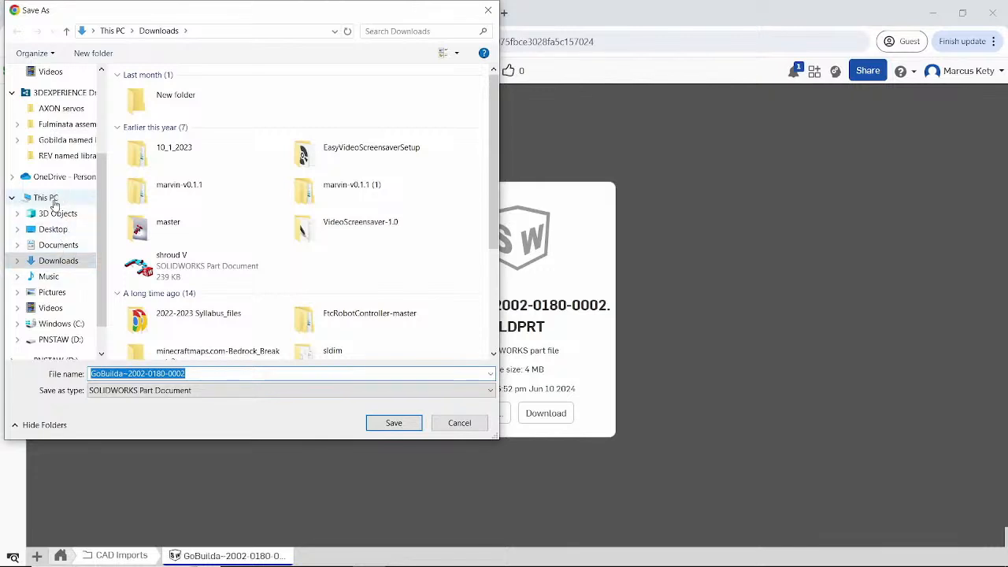
left_click(52, 199)
left_click(356, 282)
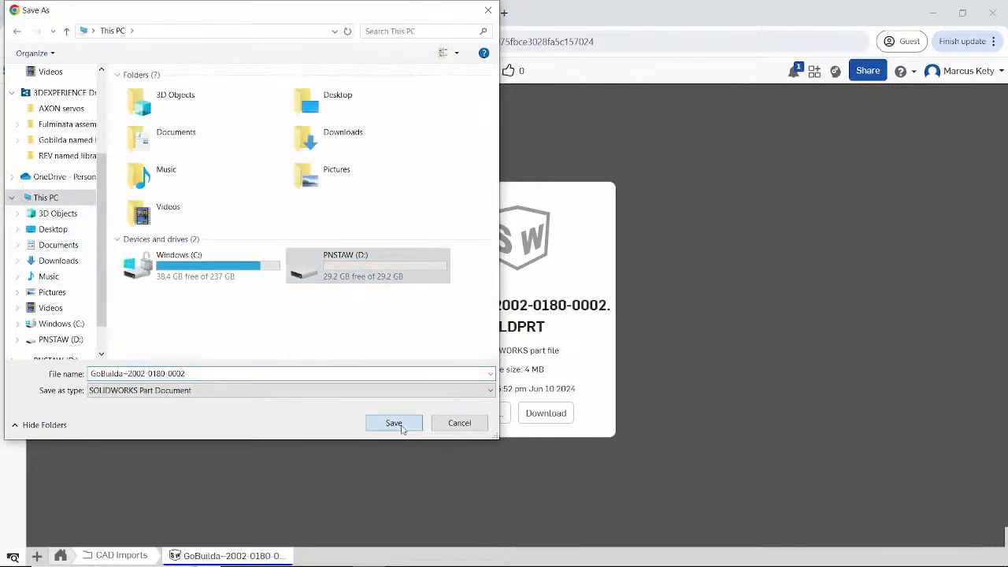
left_click(396, 424)
left_click(408, 424)
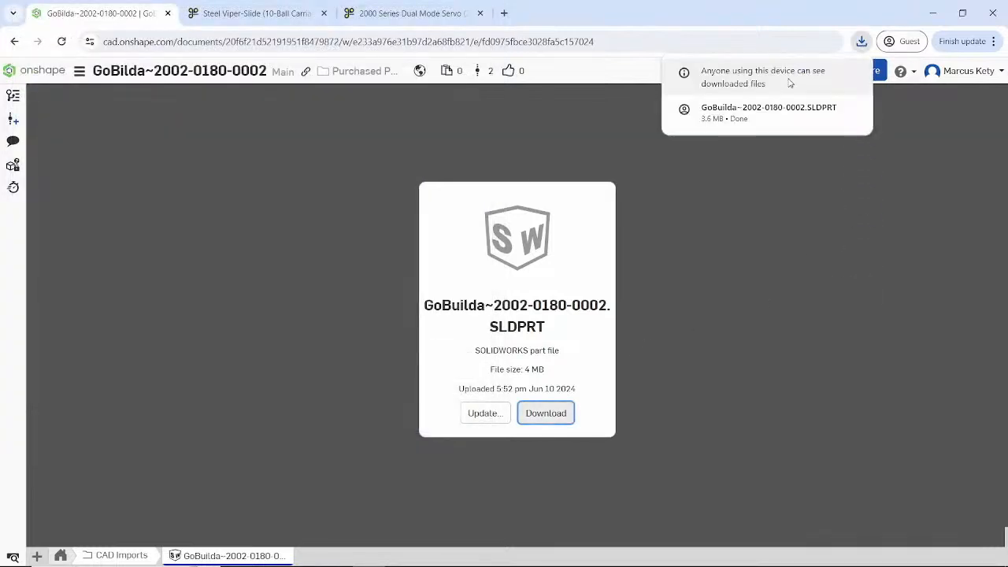
mouse_move(783, 119)
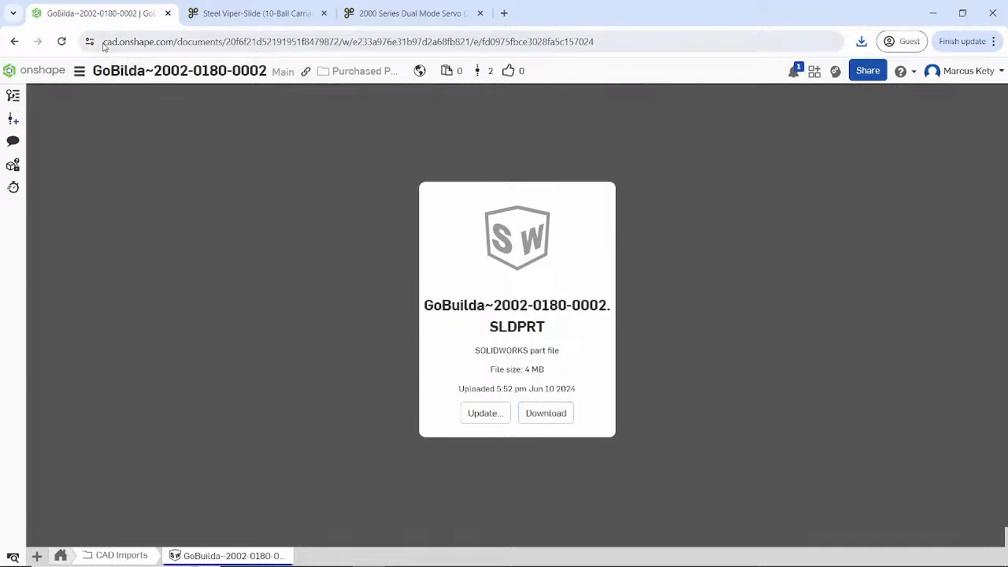
left_click(125, 72)
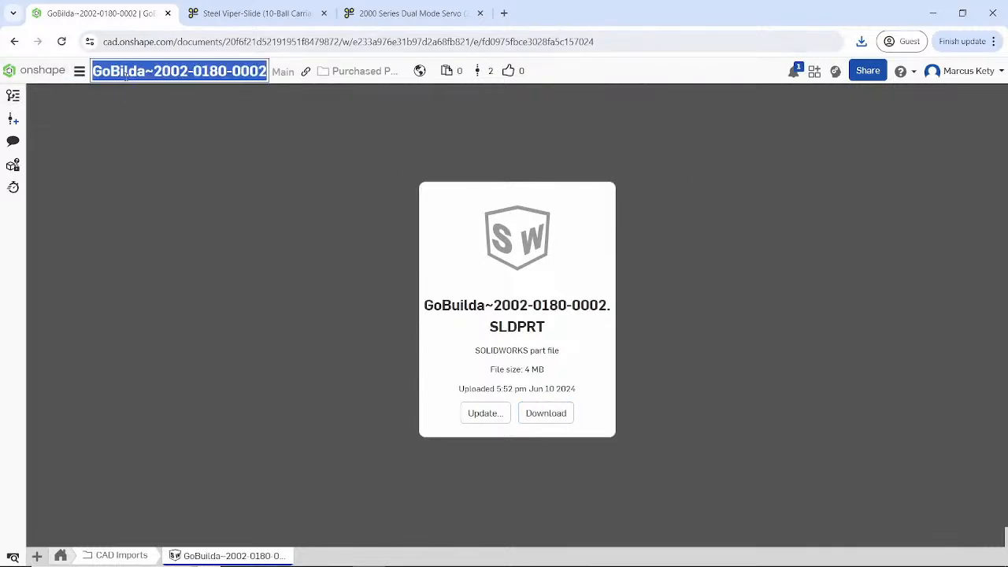
left_click(36, 70)
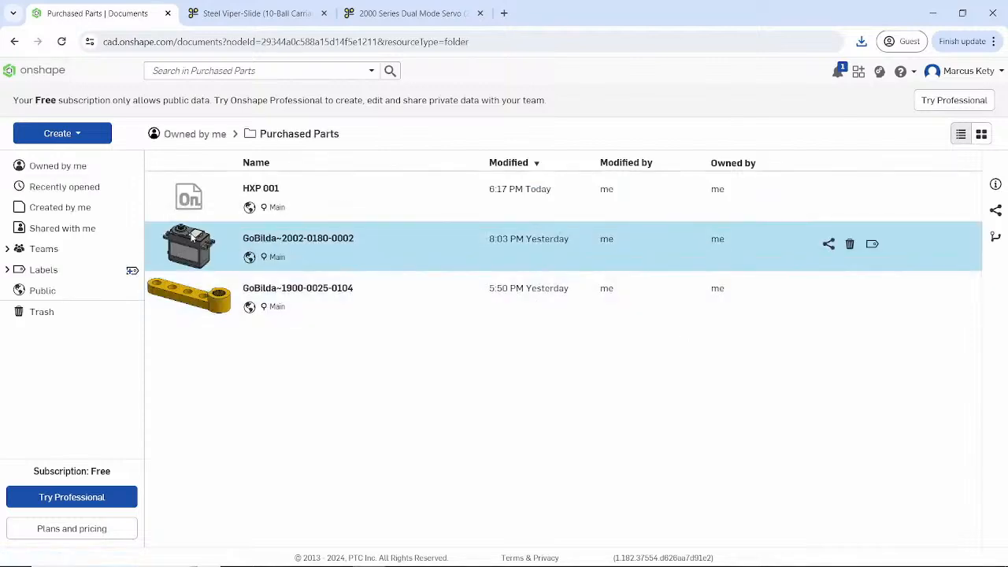
left_click(265, 304)
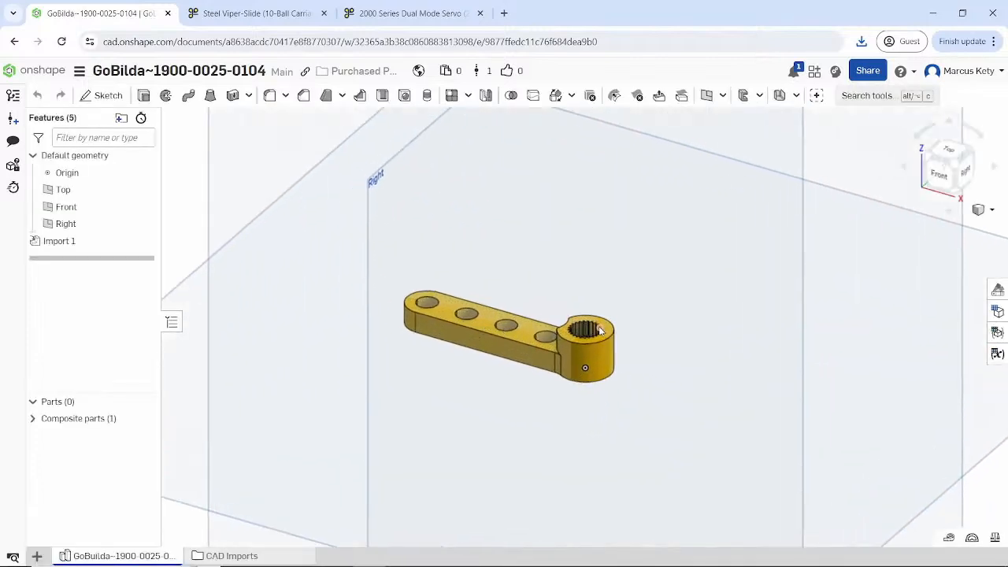
scroll(591, 338, "up", 10)
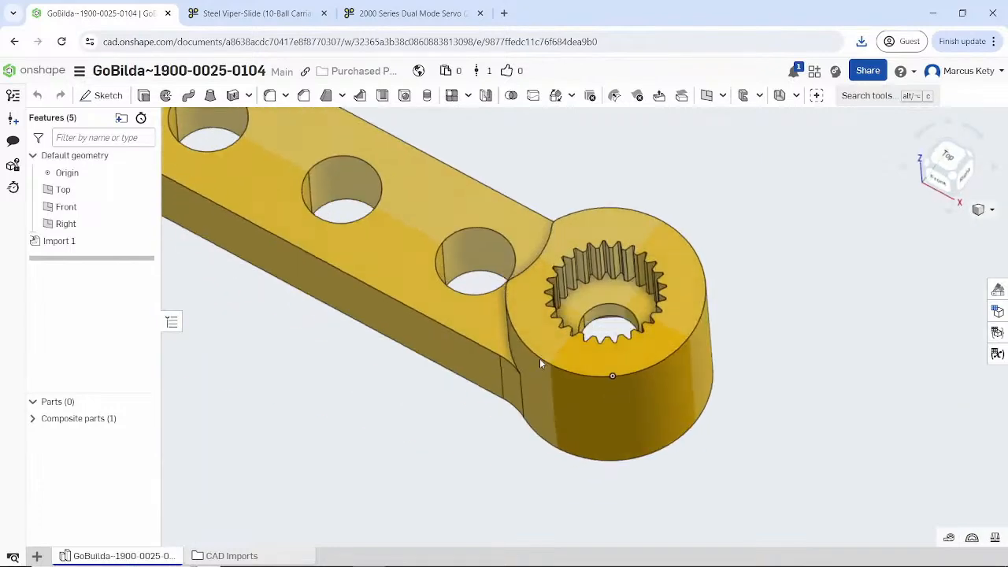
right_click_drag(539, 363, 566, 351)
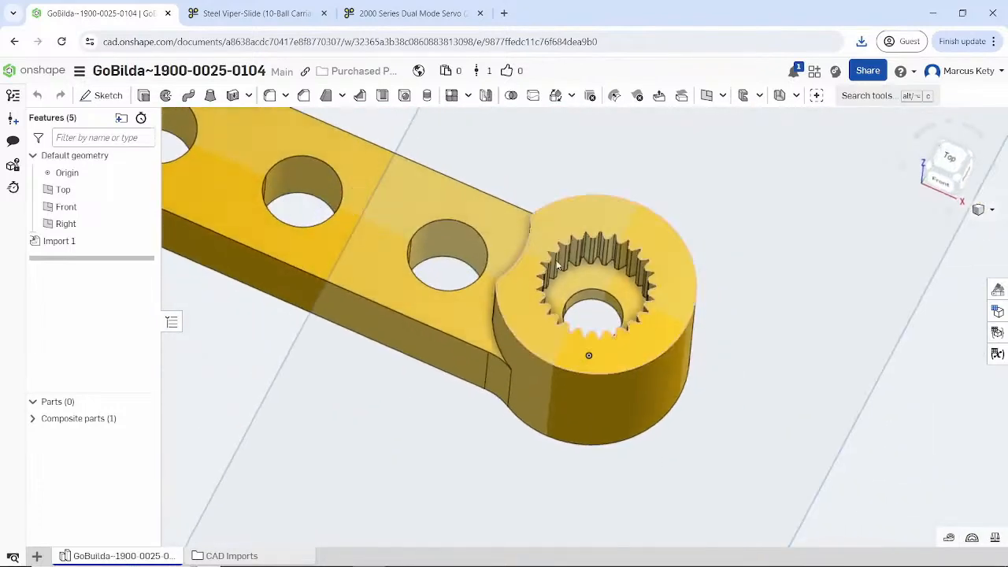
scroll(564, 252, "up", 10)
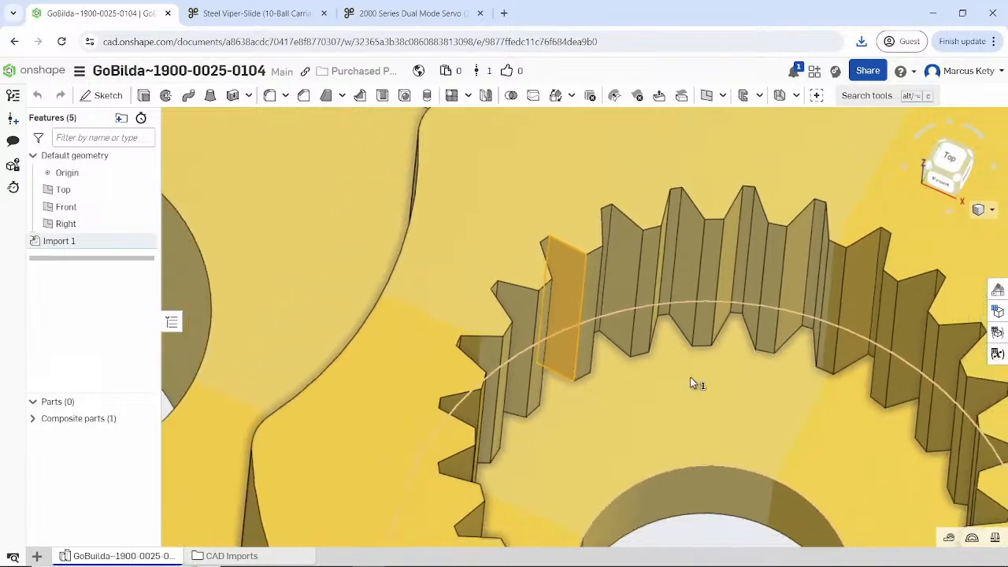
scroll(678, 375, "down", 10)
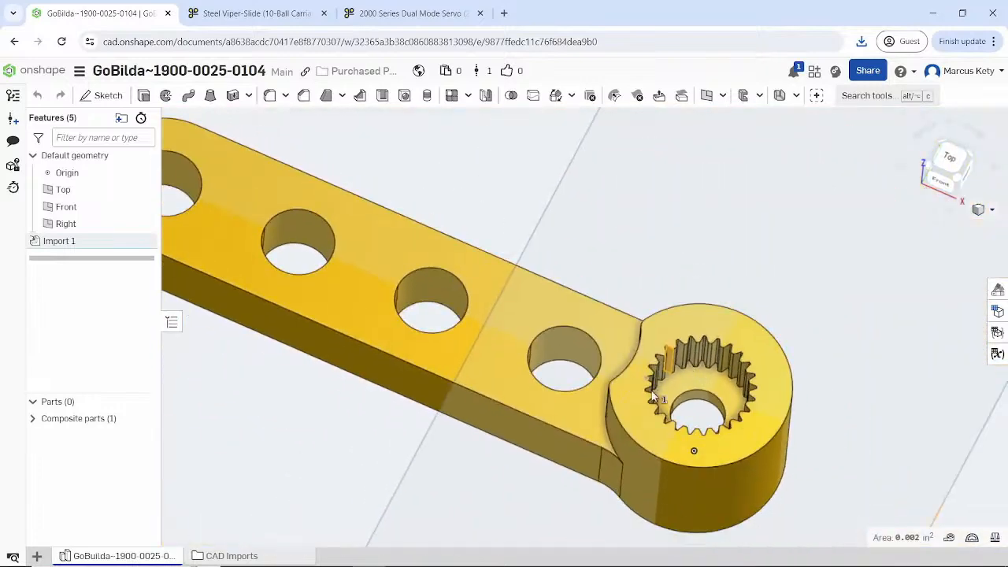
- Start a sketch on a face of the servo arm's splined hub and ready the circle tool
left_click(683, 321)
left_click(103, 95)
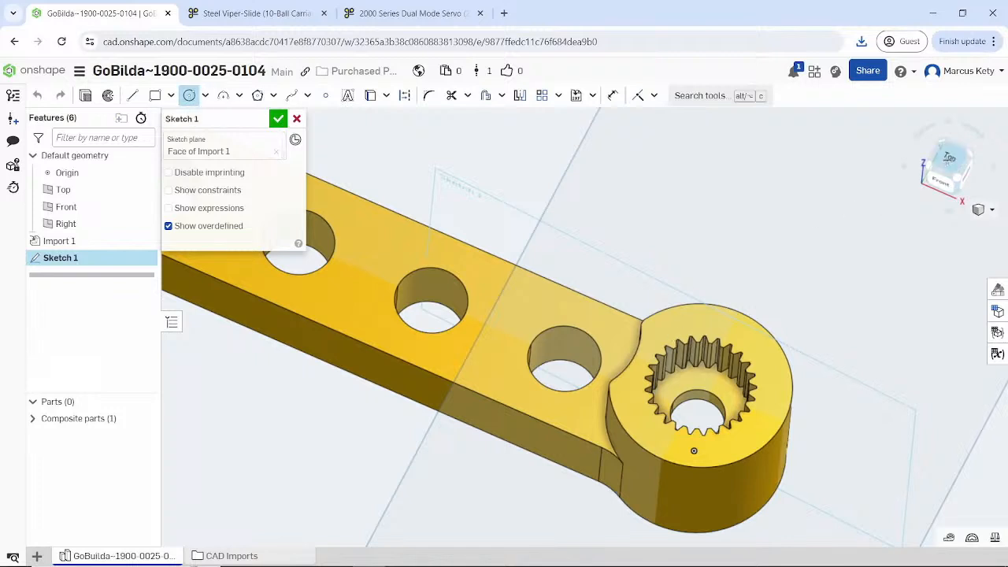
left_click(948, 159)
scroll(584, 317, "up", 8)
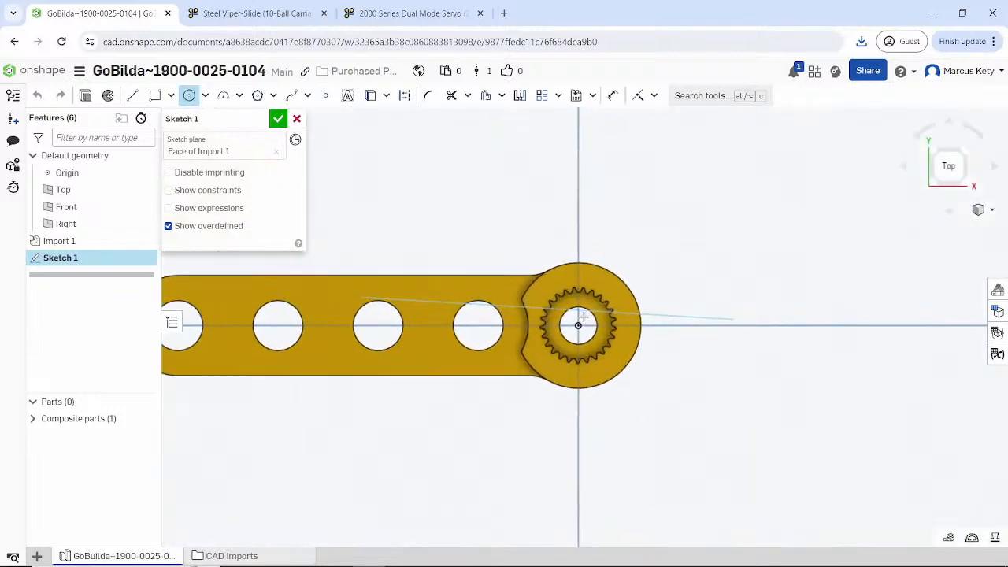
scroll(583, 317, "up", 5)
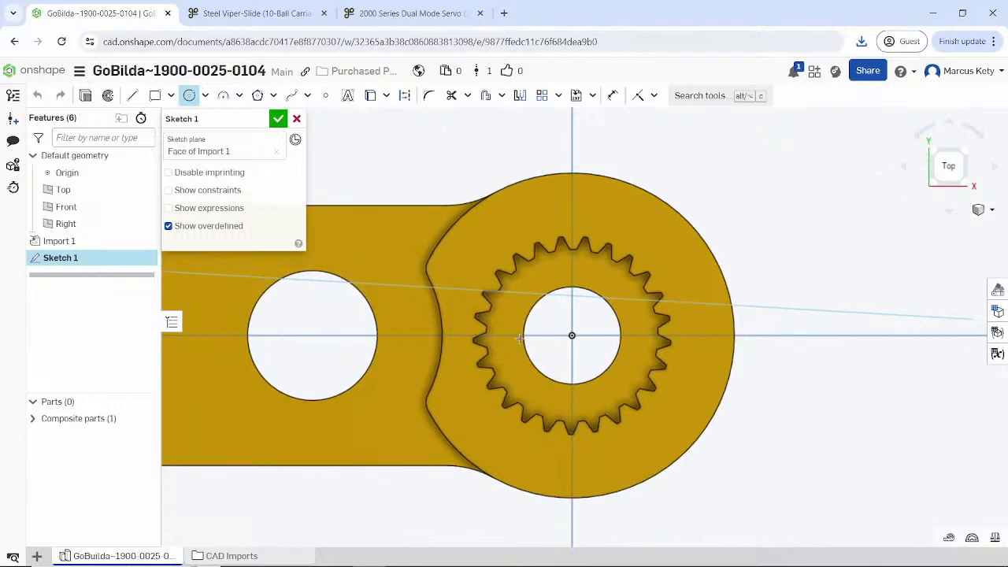
scroll(601, 357, "down", 6)
right_click_drag(601, 357, 577, 281)
scroll(578, 280, "down", 3)
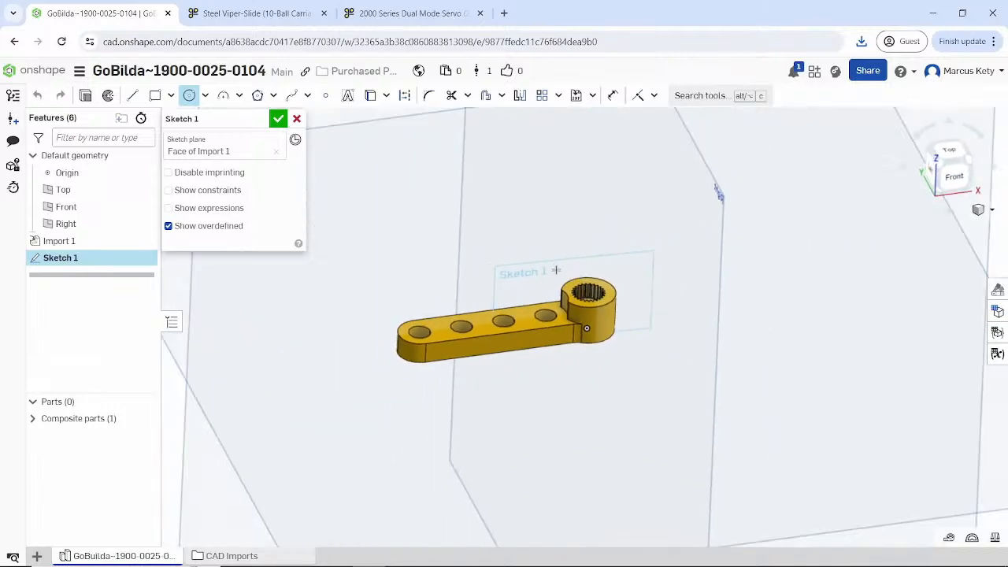
- Discard the sketch on the arm's face and start a new sketch on the Top plane
scroll(556, 270, "down", 2)
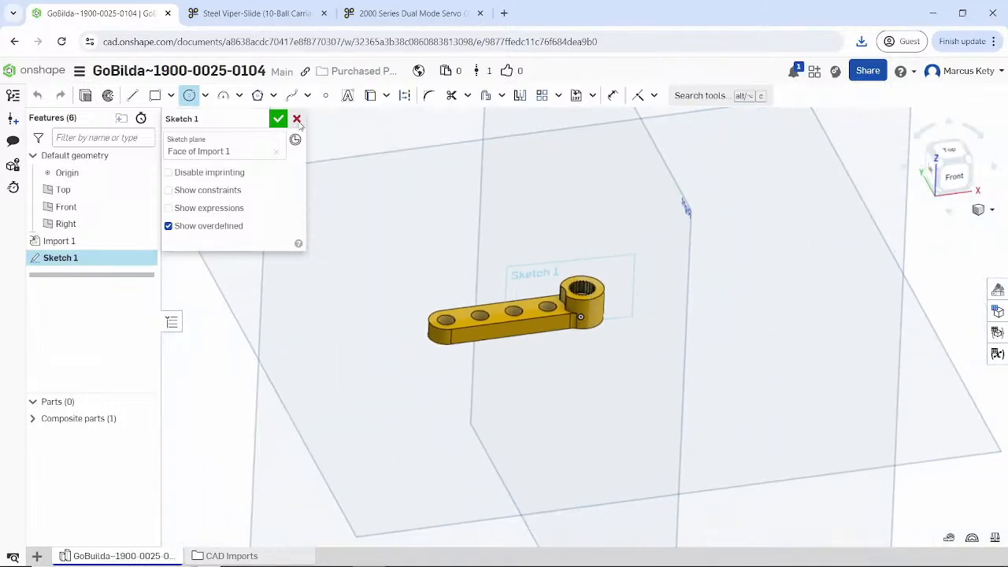
left_click(297, 119)
mouse_move(479, 176)
right_mouse_down()
mouse_move(412, 228)
mouse_move(401, 252)
right_mouse_up()
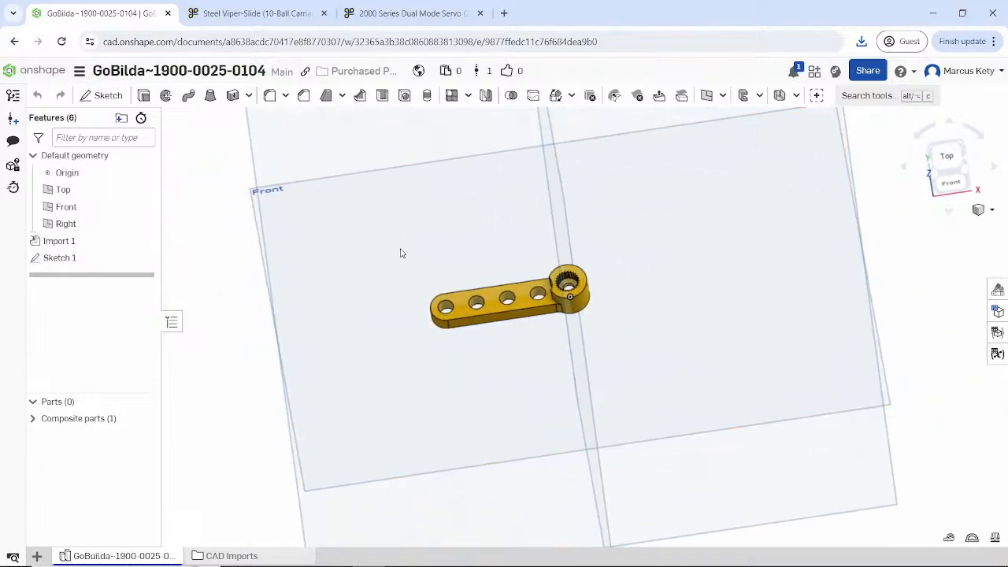
left_click(275, 128)
left_click(103, 95)
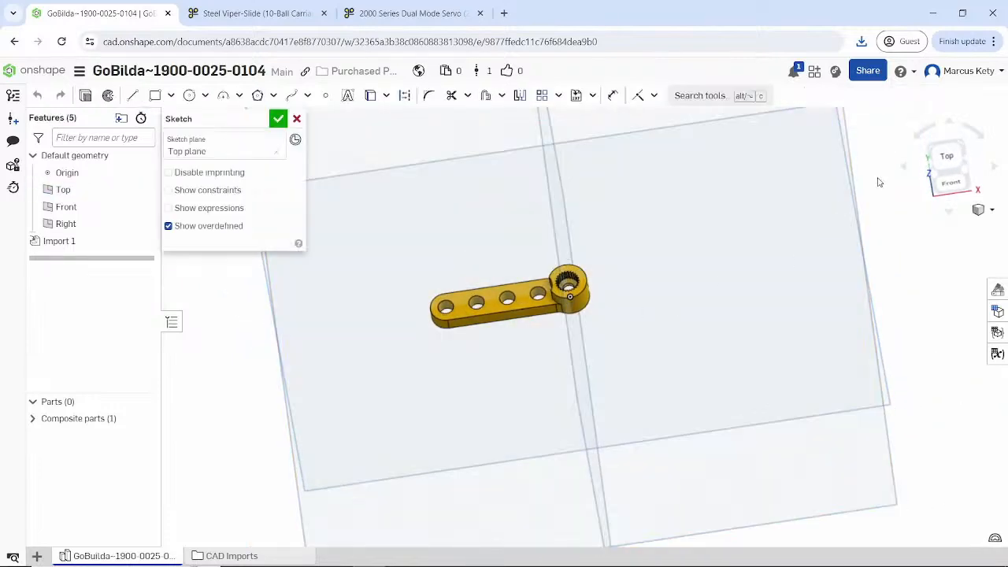
- Sketch two concentric circles on the origin, one outside the spline teeth and one inside about 0.193 in in diameter, and accept the sketch
scroll(583, 317, "up", 4)
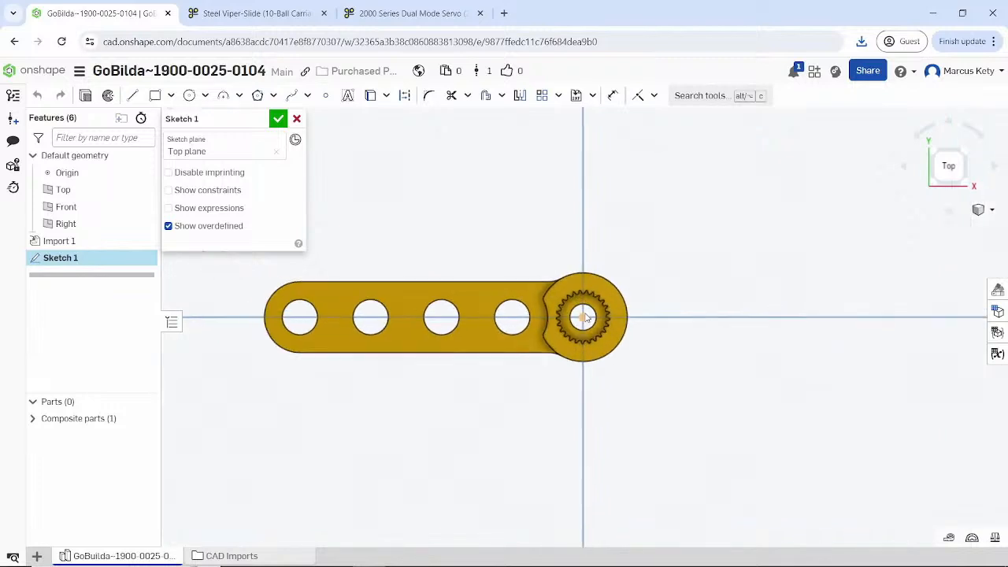
scroll(585, 317, "up", 2)
left_click(189, 95)
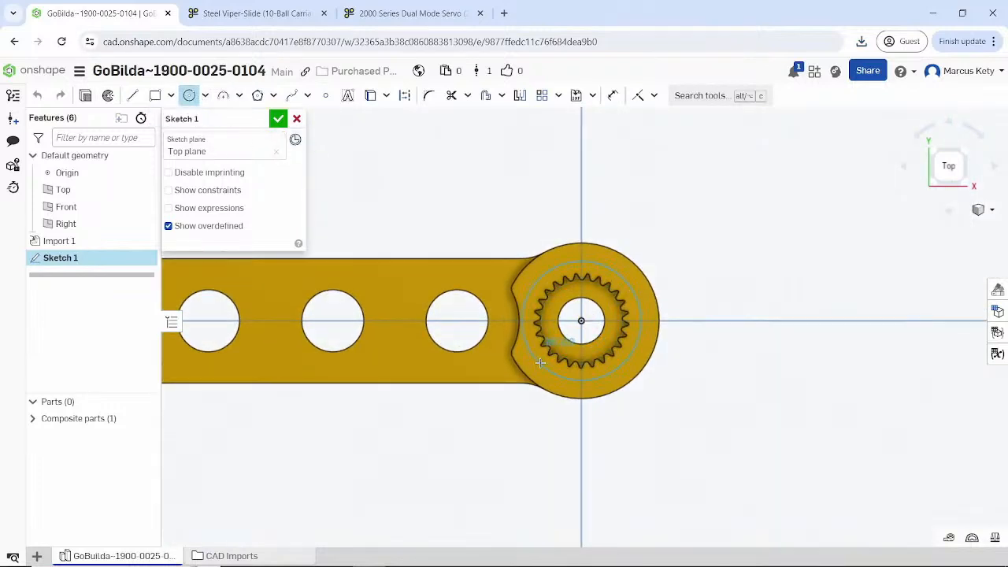
left_click(542, 359)
scroll(554, 335, "up", 5)
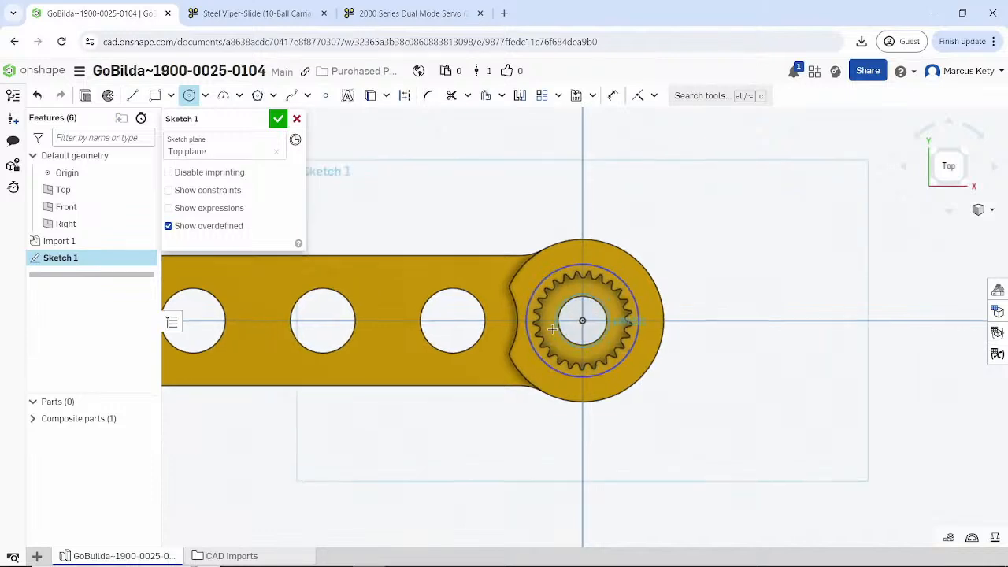
left_click(525, 293)
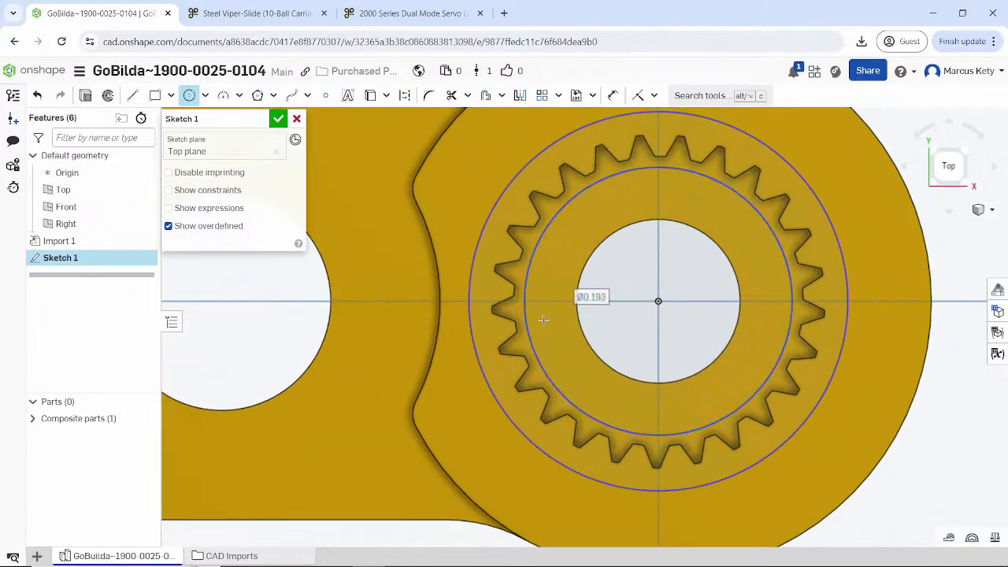
left_click(280, 118)
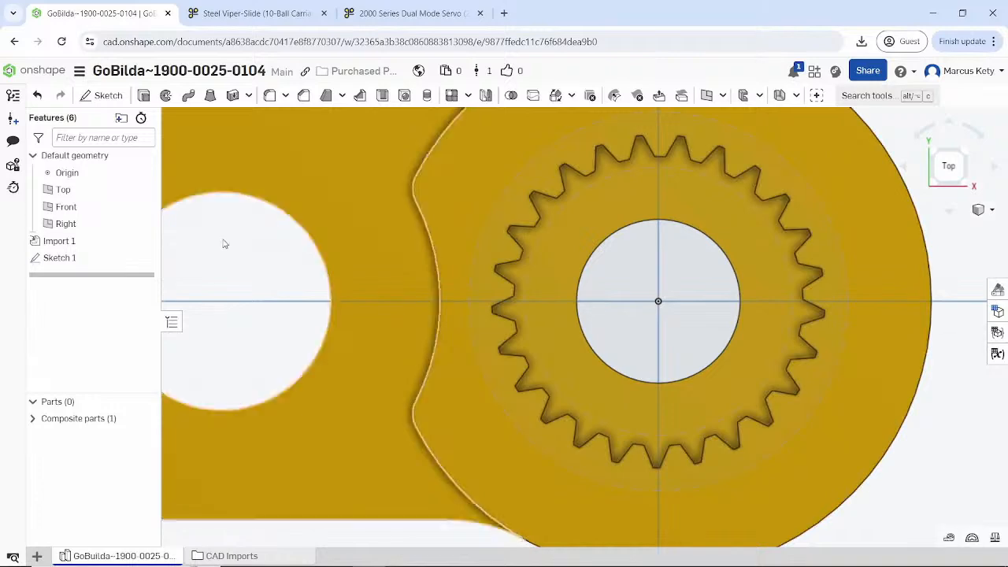
- Reopen Sketch 1 and make the inner circle coincident with the midpoint of a spline tooth's tip edge
right_click(46, 258)
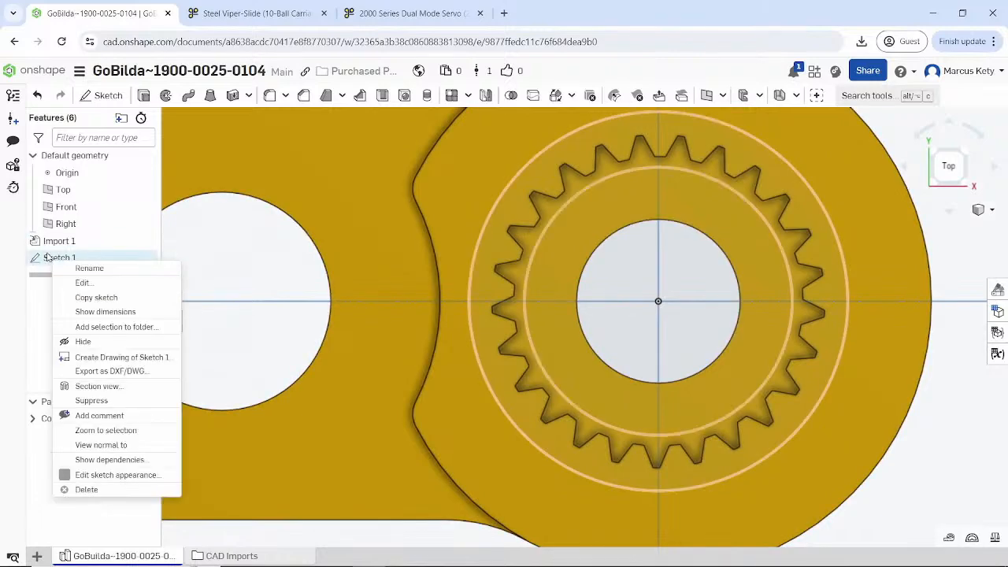
left_click(81, 283)
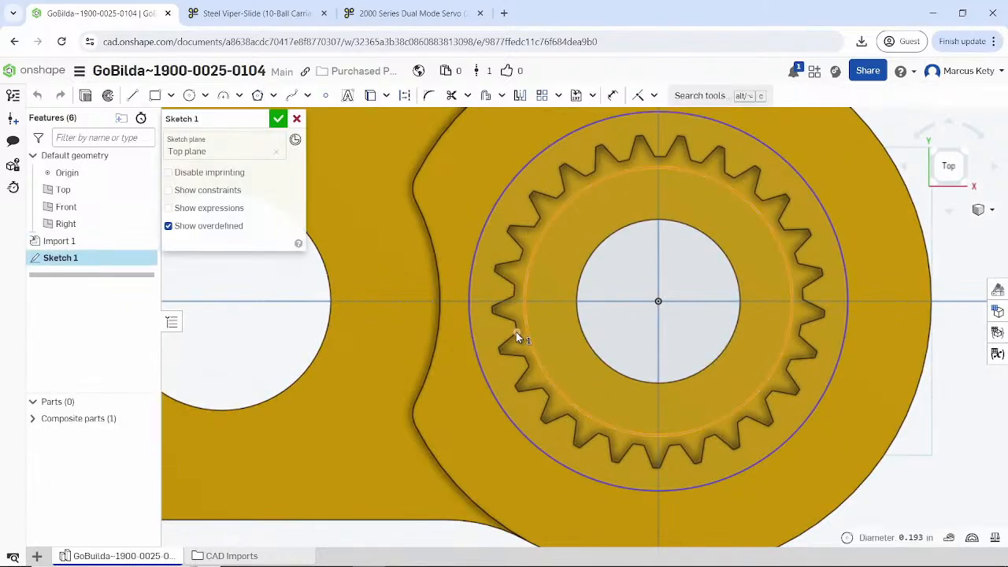
scroll(519, 326, "up", 5)
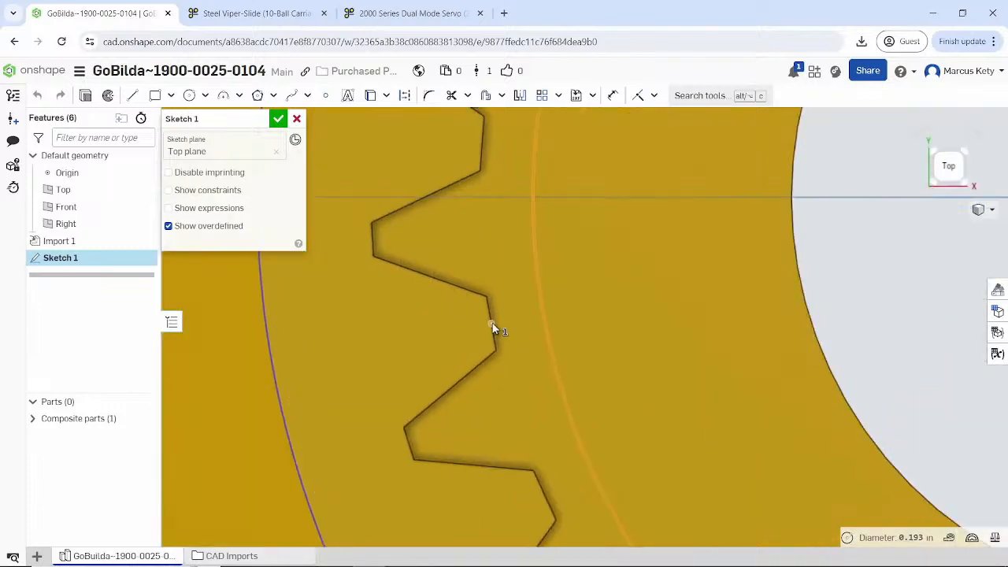
left_click(492, 324)
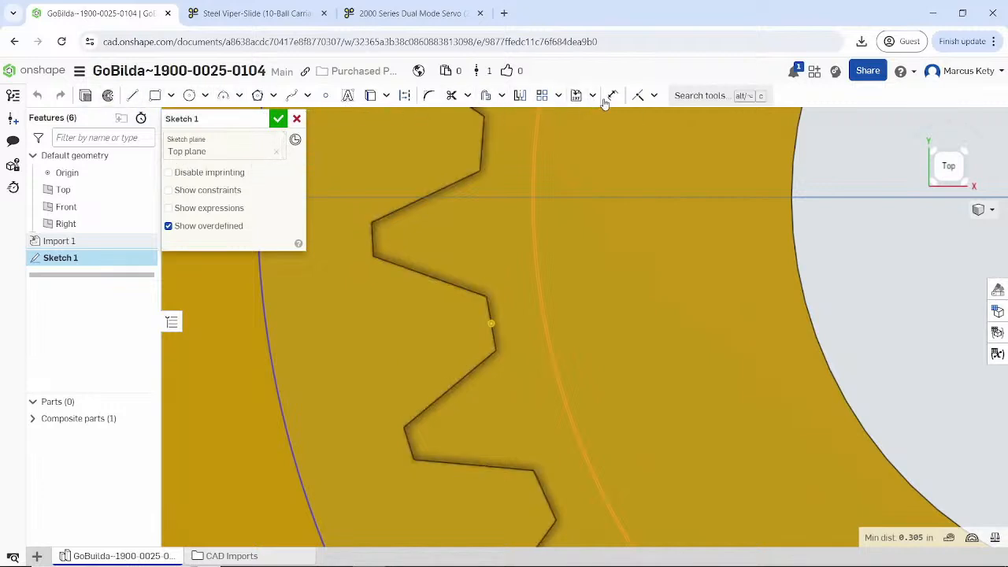
left_click(636, 97)
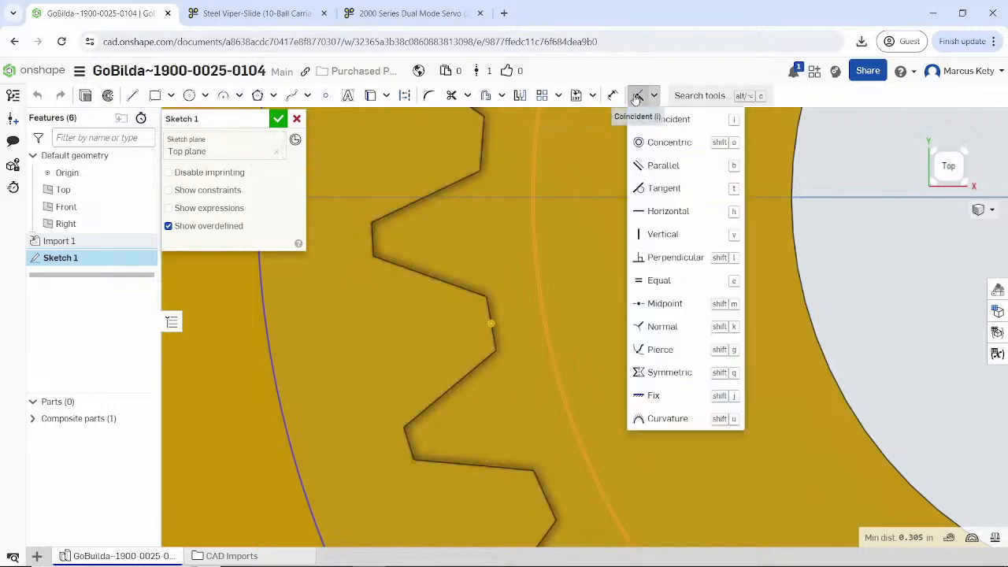
- Make the outer circle coincident with a corner at the root of the spline teeth
scroll(395, 343, "down", 3)
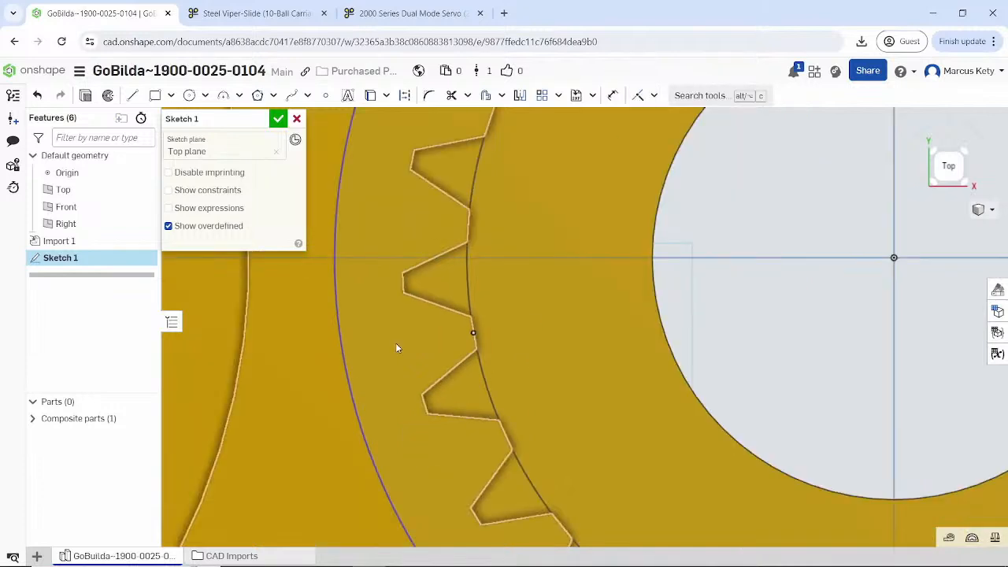
left_click(337, 323)
left_click(402, 293)
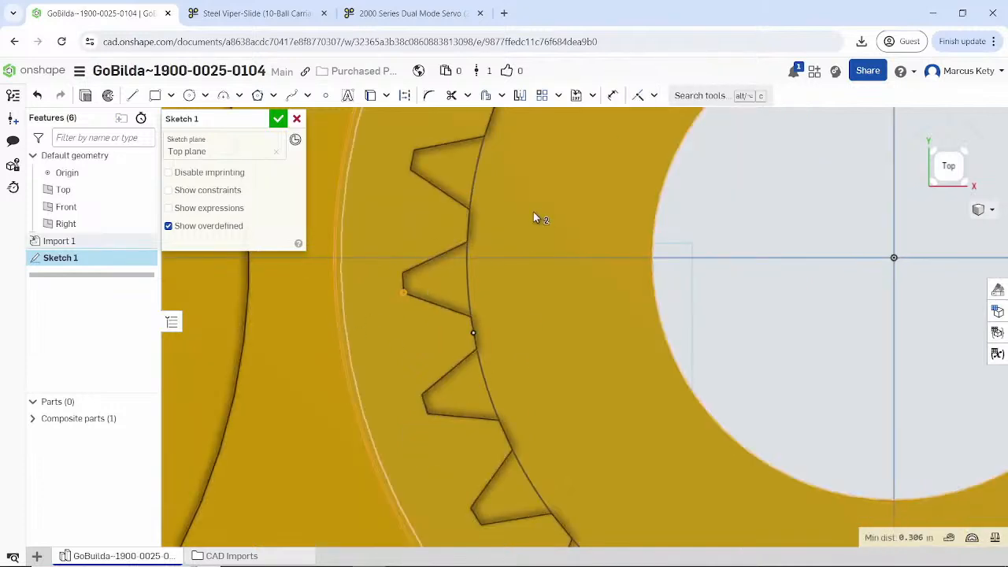
left_click(638, 95)
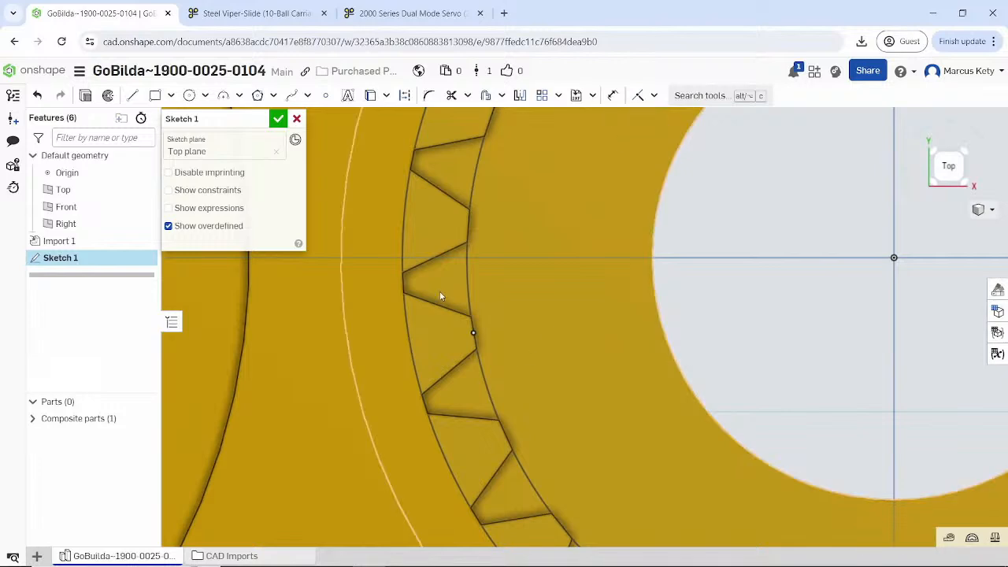
- Extrude the ring between the two circles with Add and Up to face, ending at the floor of the splined bore
scroll(441, 296, "down", 4)
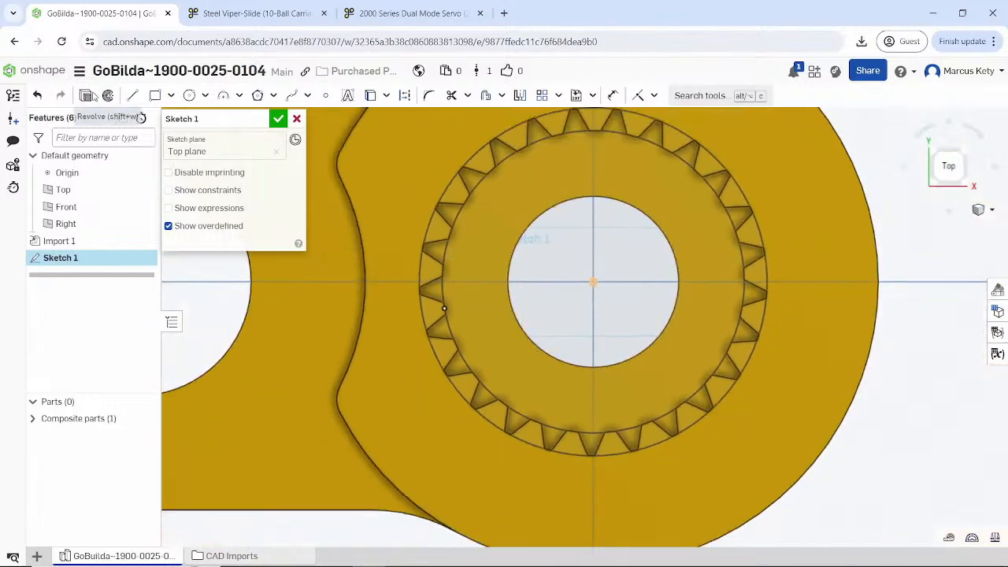
left_click(88, 95)
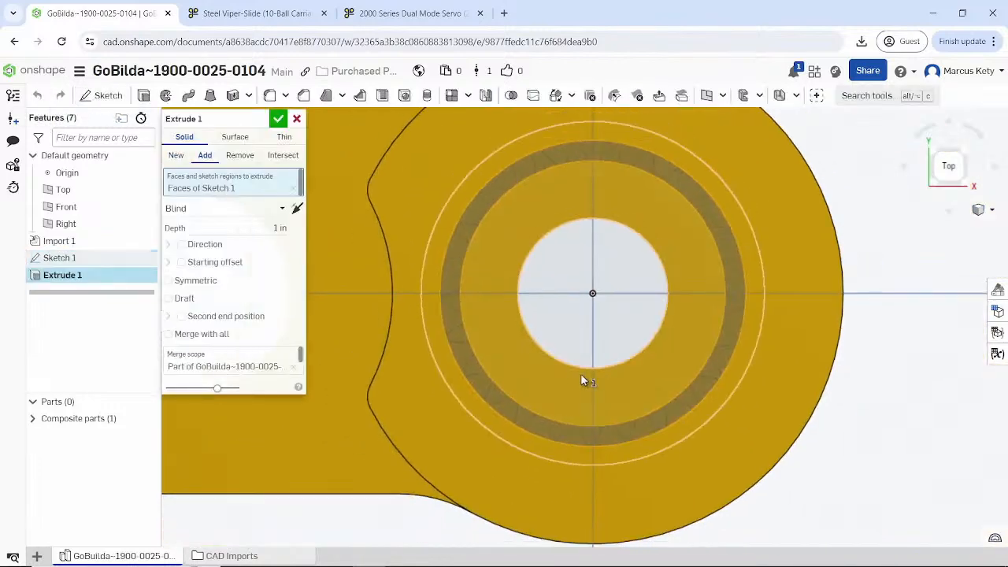
right_click_drag(581, 374, 349, 227)
scroll(530, 314, "down", 8)
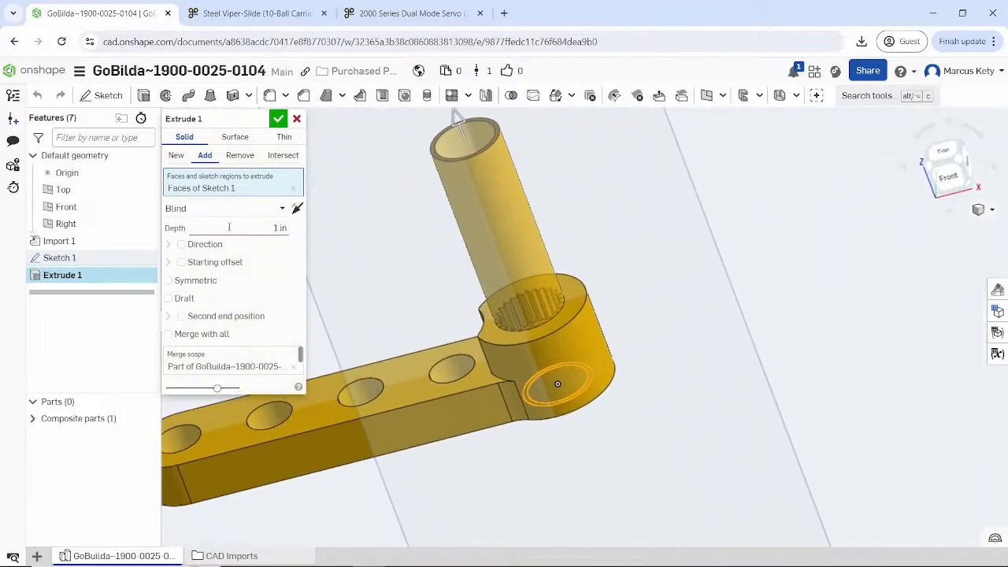
left_click(264, 209)
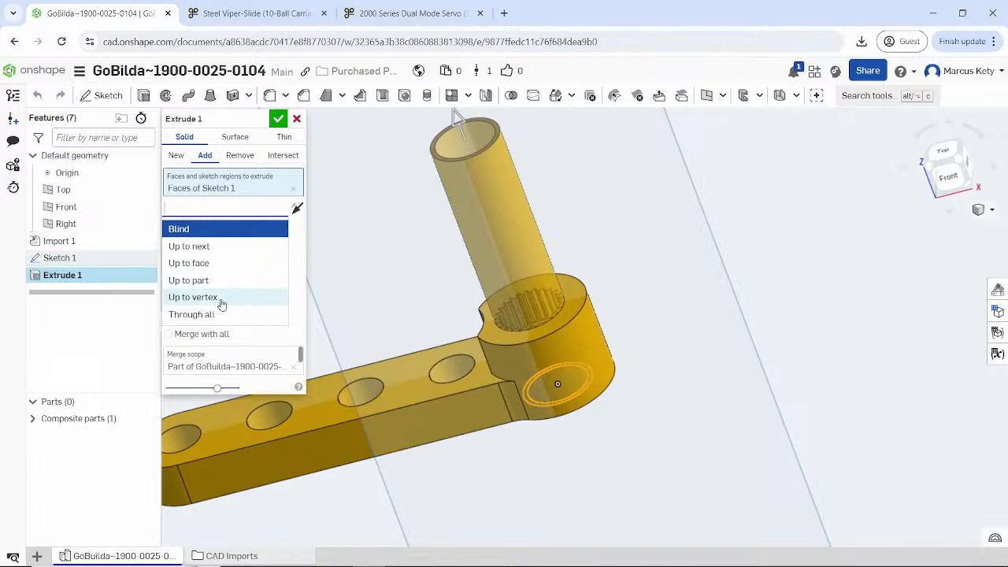
left_click(218, 266)
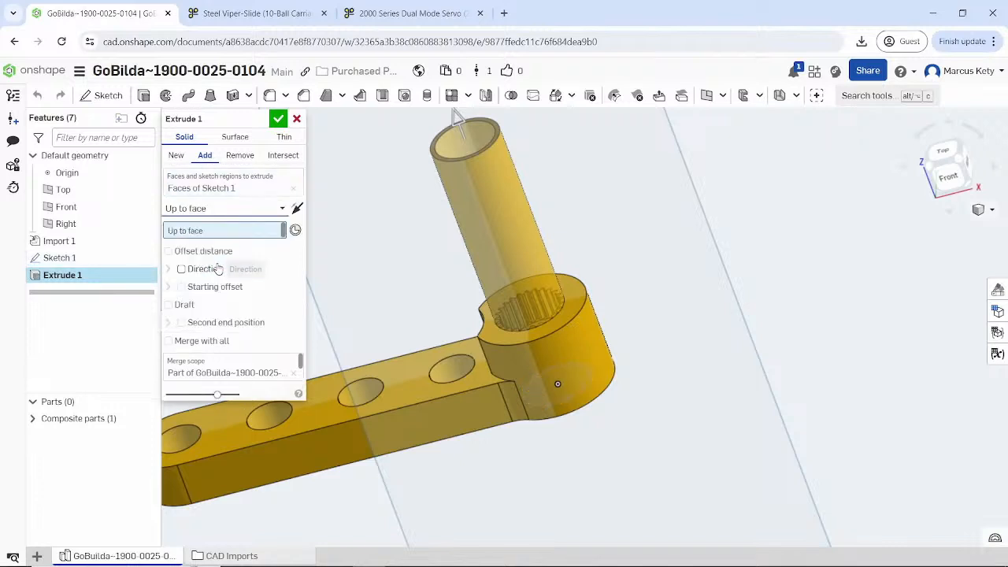
scroll(552, 360, "up", 3)
scroll(536, 334, "up", 2)
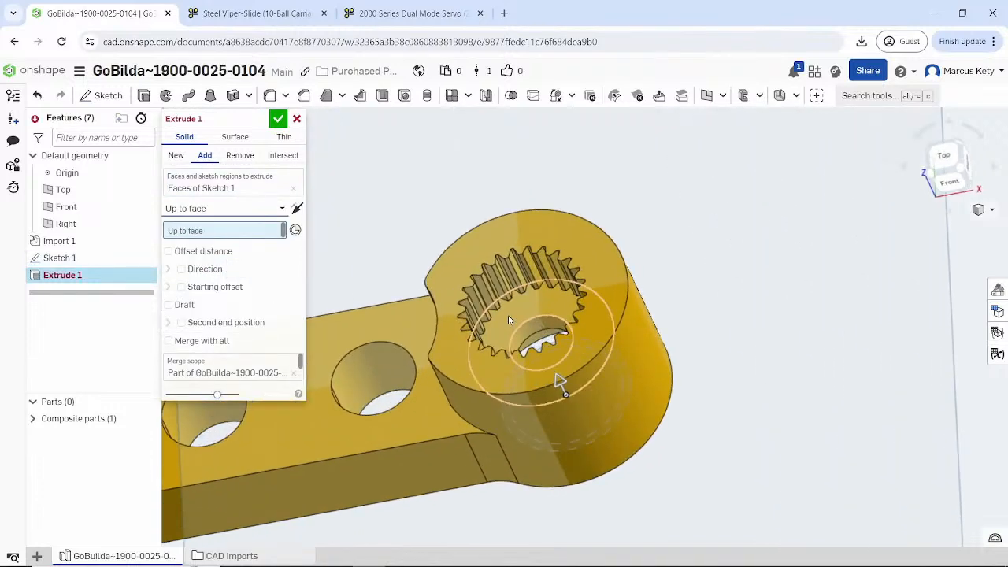
left_click(509, 318)
right_click_drag(497, 382, 451, 325)
scroll(482, 368, "down", 5)
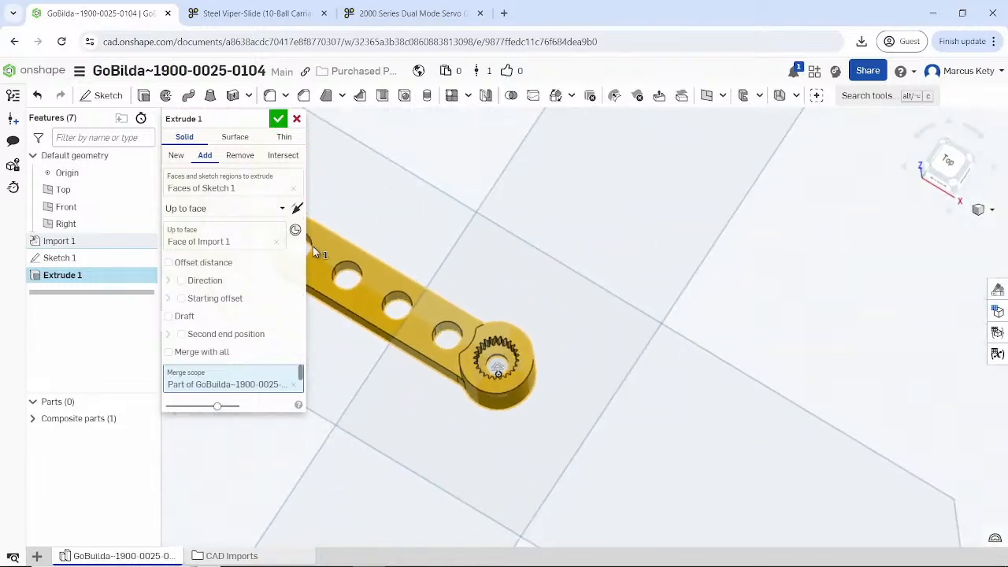
scroll(496, 372, "up", 5)
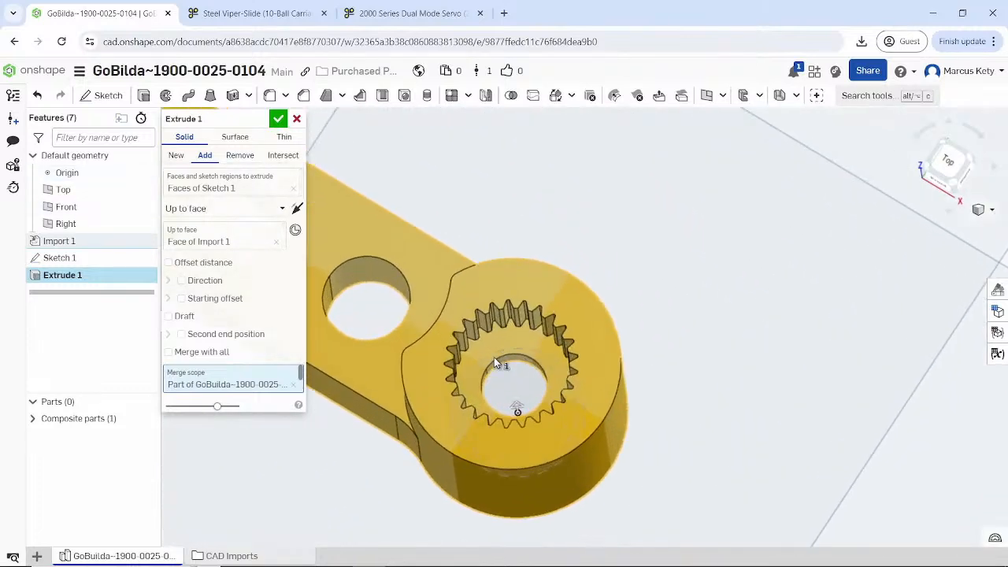
left_click(277, 120)
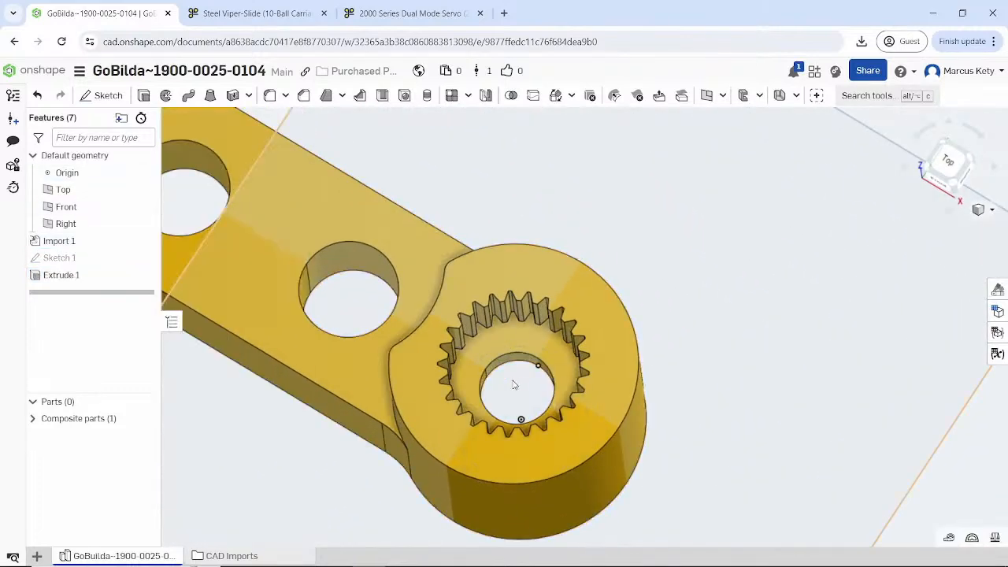
- Edit Sketch 1 to move its sketch plane from the Top plane to the upper face of the splined hub
right_click_drag(462, 260, 456, 167)
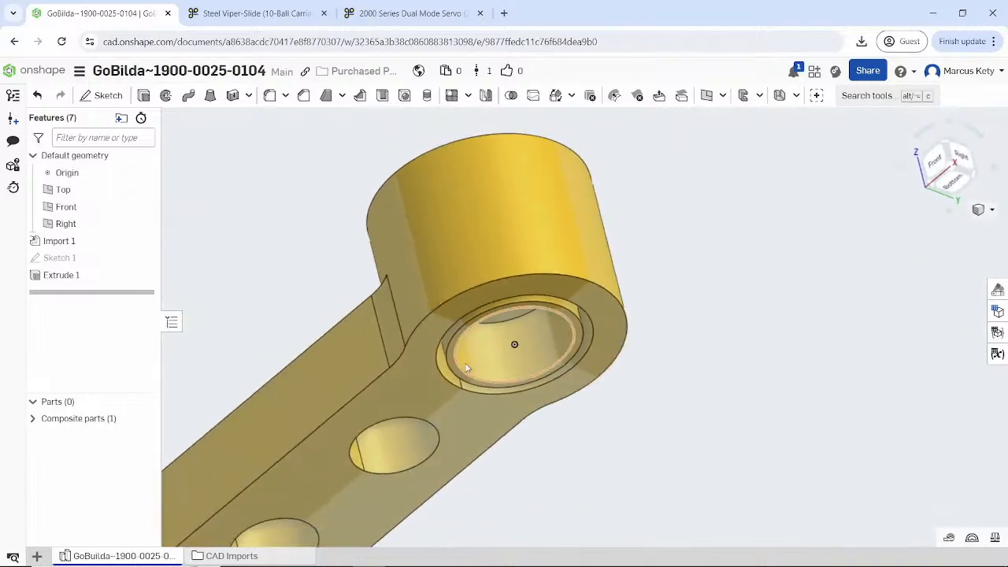
scroll(448, 314, "down", 9)
mouse_move(448, 314)
right_mouse_down()
mouse_move(466, 374)
mouse_move(457, 354)
mouse_move(397, 315)
right_mouse_up()
scroll(443, 340, "up", 8)
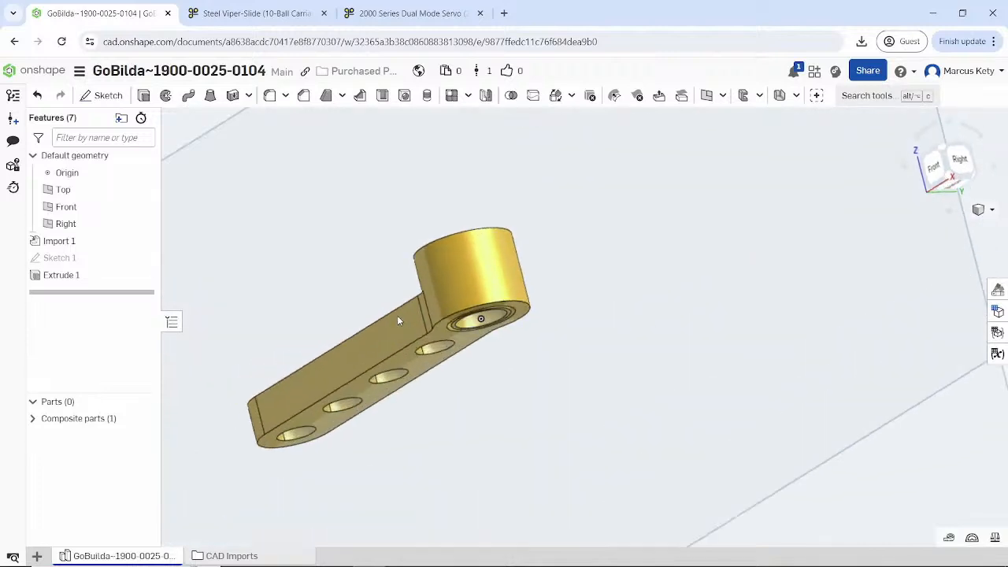
right_click(48, 260)
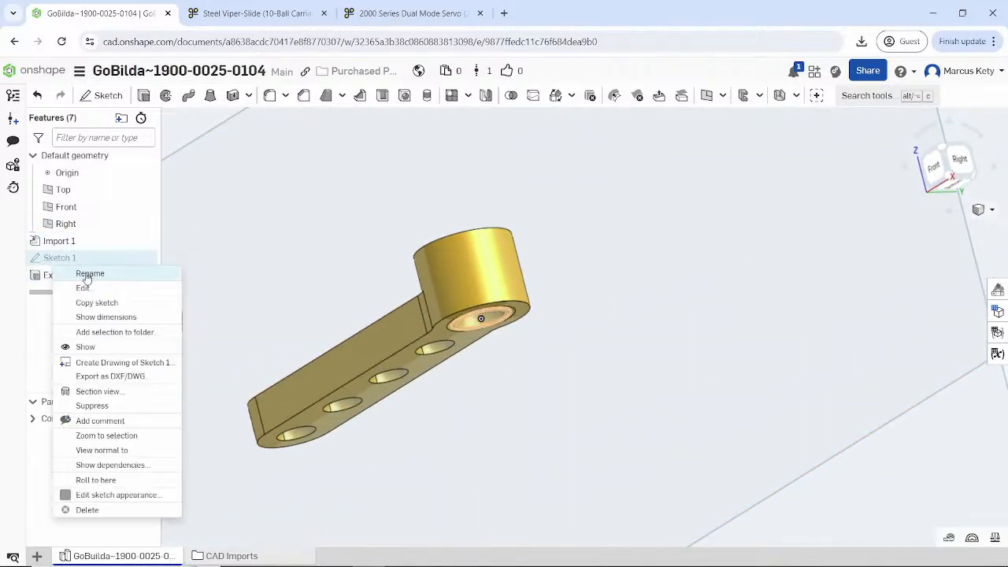
left_click(124, 291)
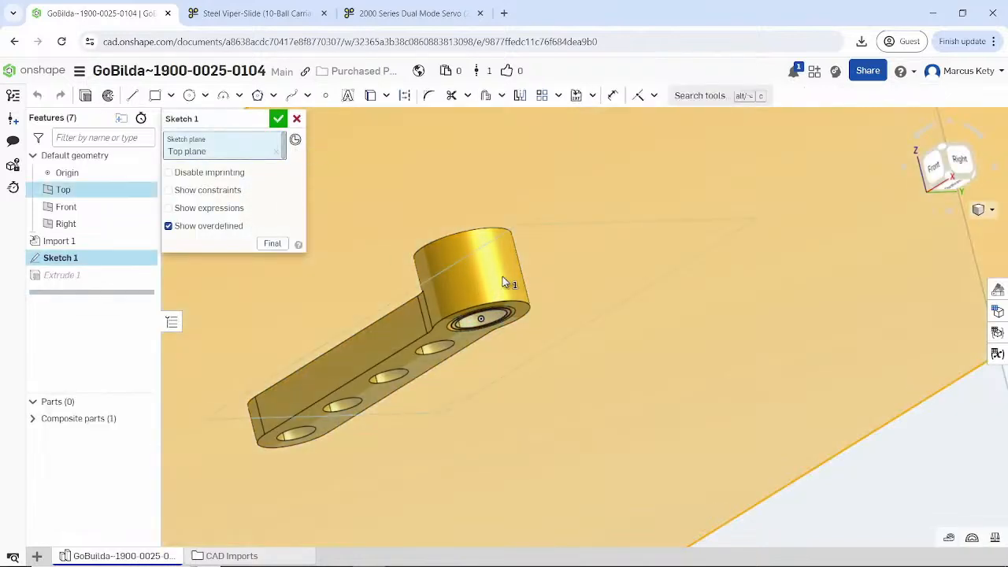
right_click_drag(503, 278, 515, 341)
scroll(479, 236, "up", 4)
left_click(507, 223)
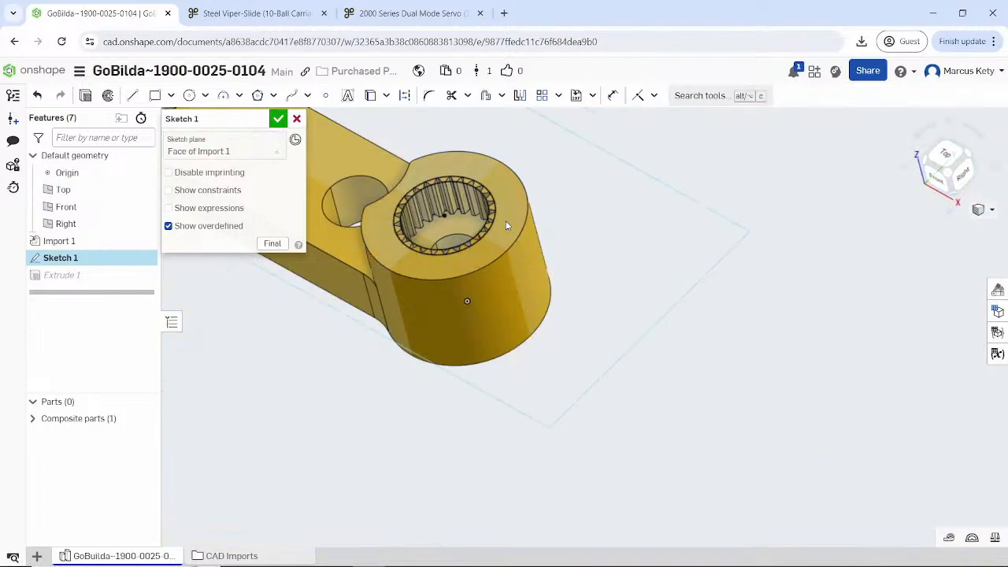
left_click(279, 119)
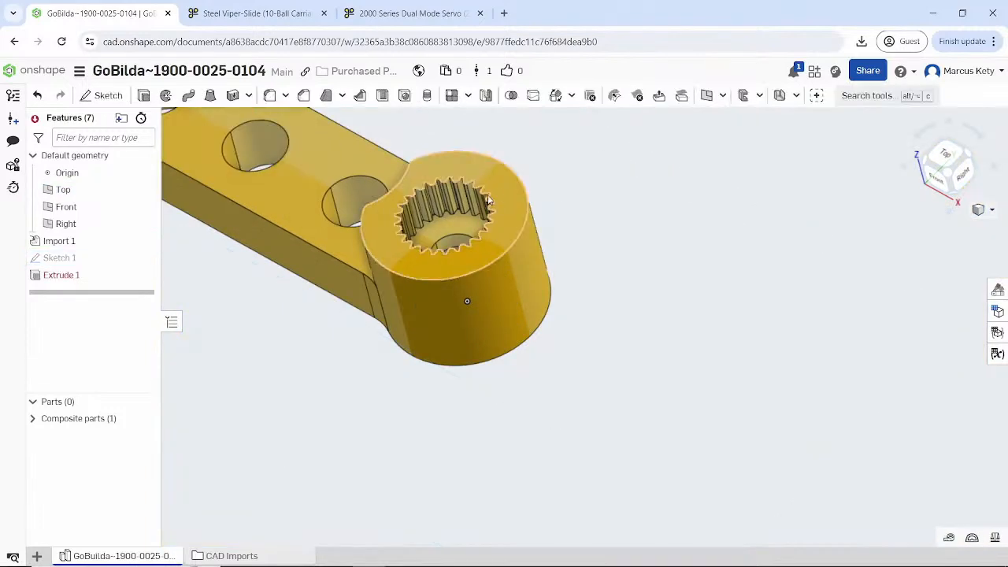
- Edit Extrude 1 to reverse its direction so the ring runs from the hub's upper face down into the splined bore
scroll(451, 203, "up", 2)
right_click(74, 279)
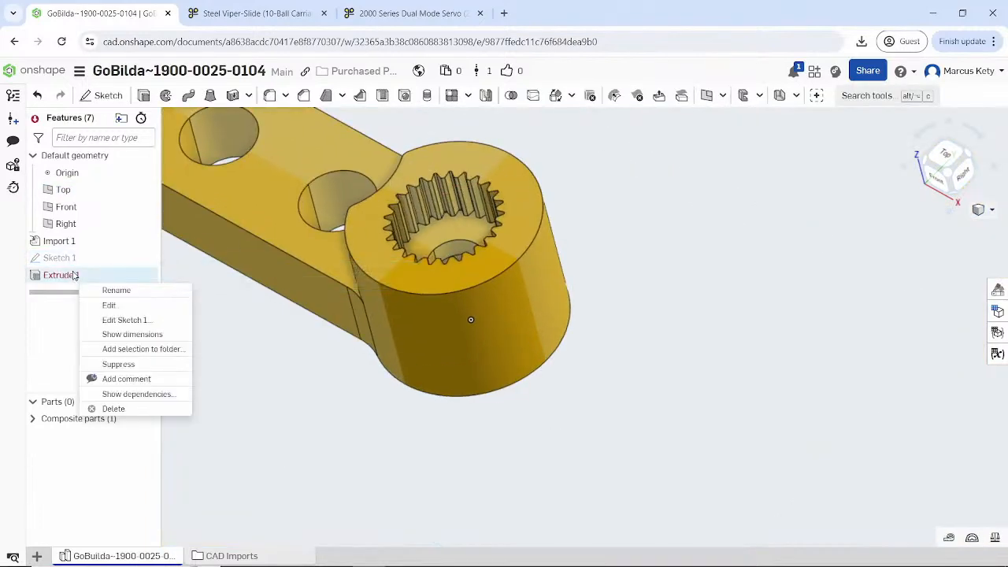
left_click(93, 304)
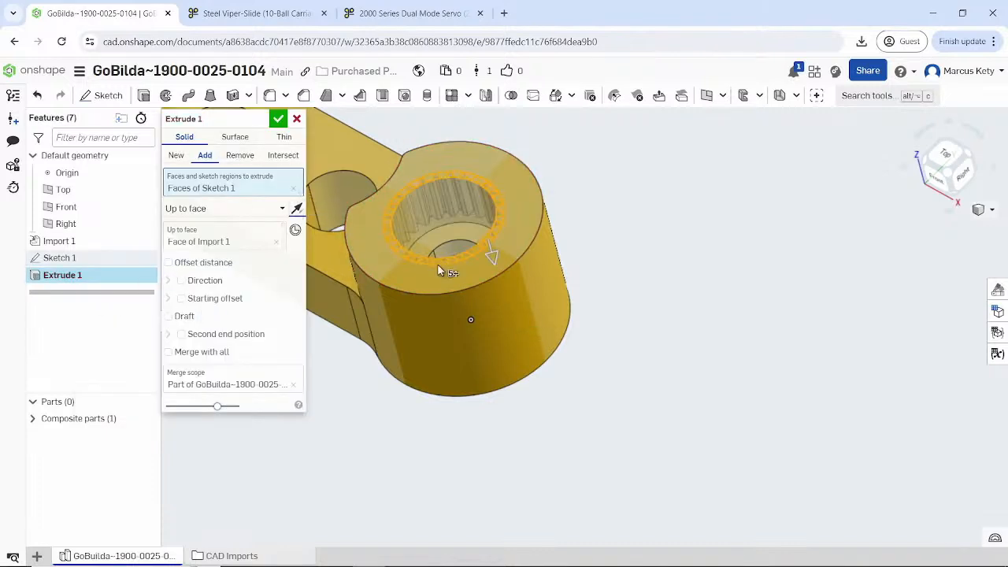
left_click(279, 120)
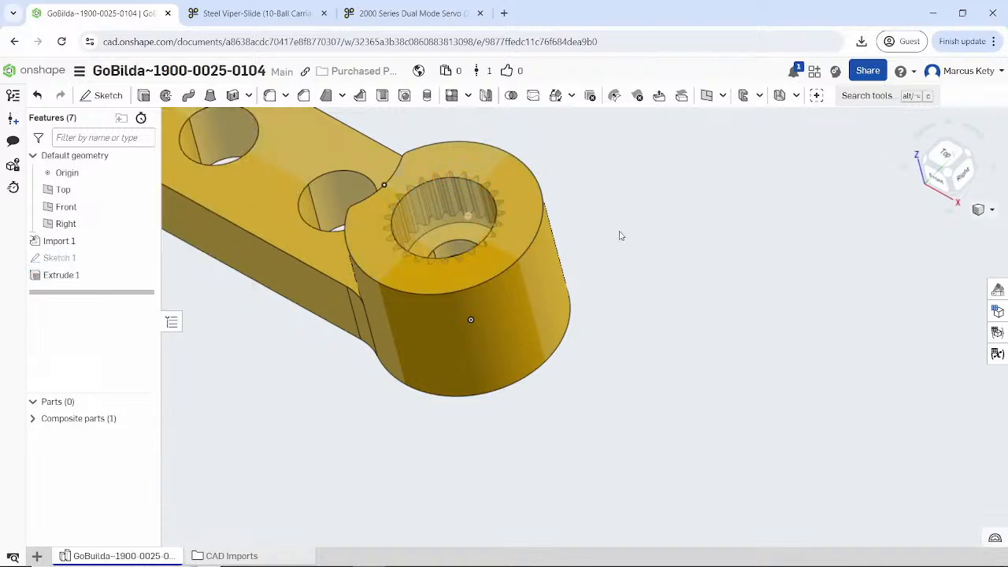
key("n")
right_click_drag(436, 253, 449, 193)
scroll(446, 193, "down", 8)
scroll(359, 189, "up", 1)
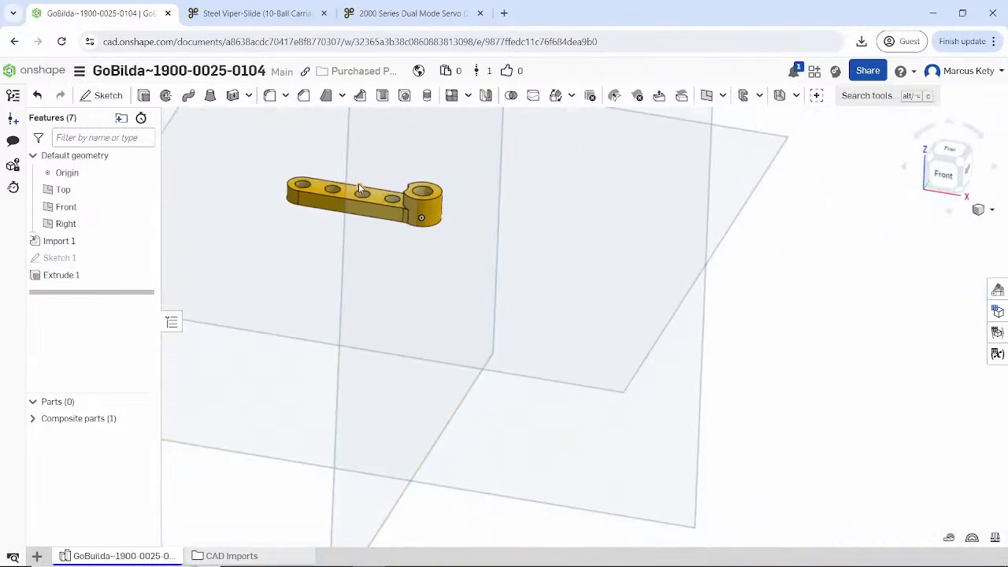
- Examine the servo arm and its filled hub bore from above
middle_click_drag(368, 186, 477, 332)
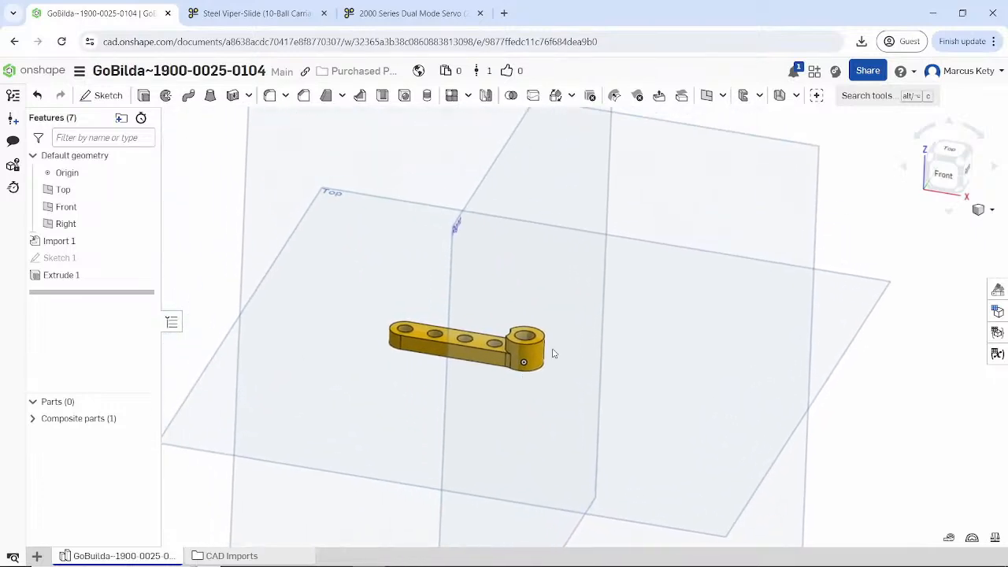
scroll(488, 350, "up", 6)
right_click_drag(463, 333, 432, 363)
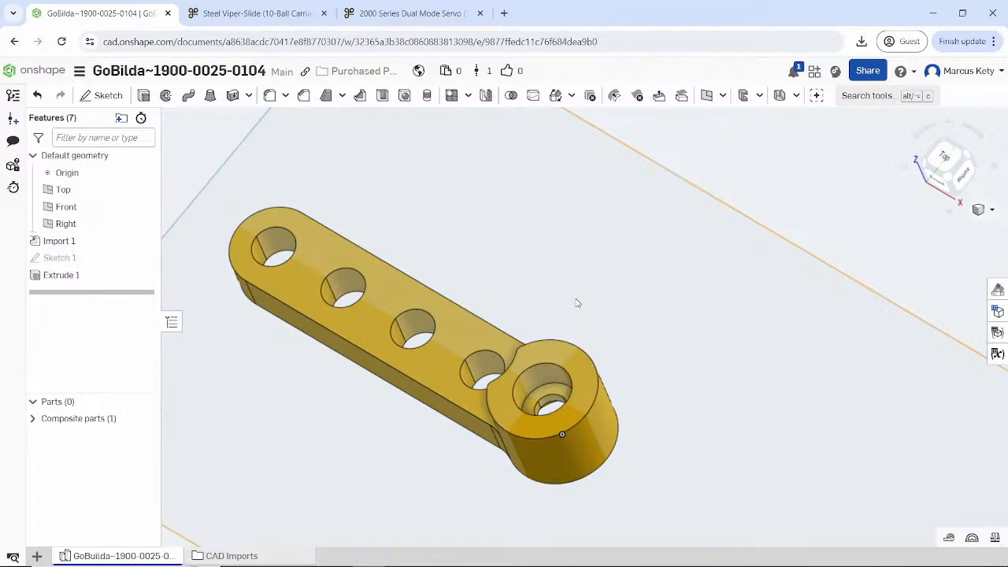
scroll(382, 417, "down", 5)
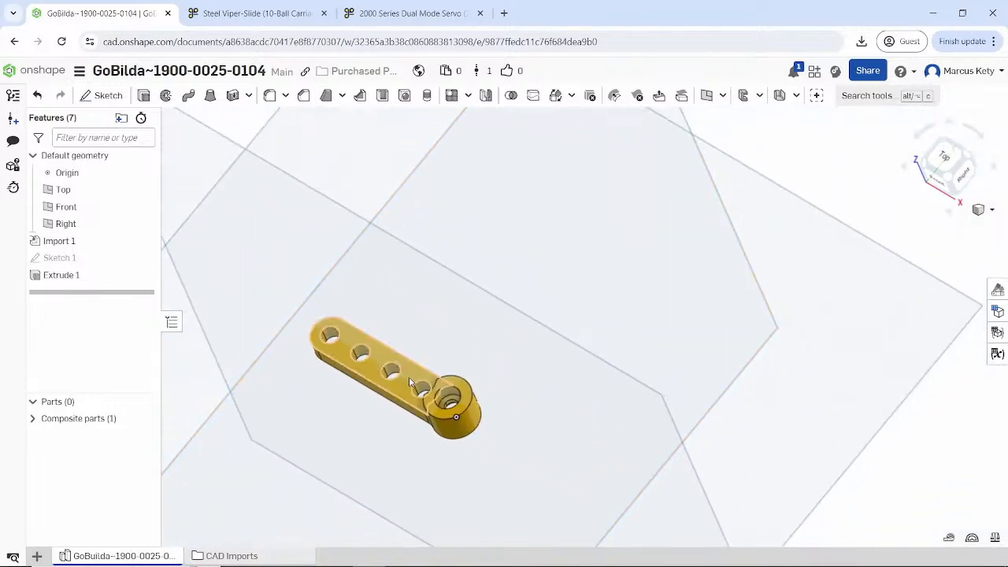
scroll(386, 423, "up", 2)
scroll(386, 424, "up", 1)
middle_click_drag(441, 352, 472, 321)
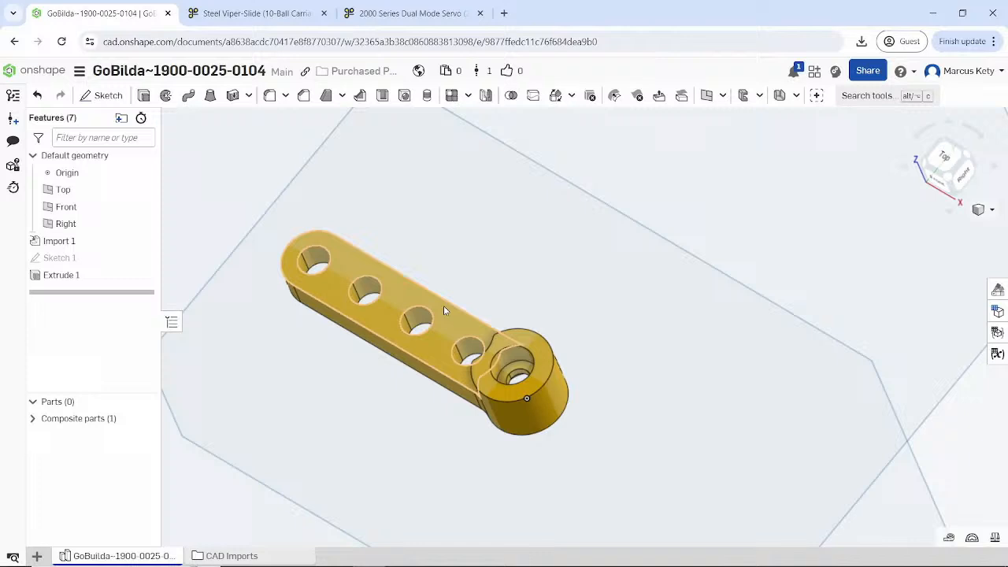
- Create a public document named HXP001 in the Design Essentials Class-HXP Parts folder
left_click(27, 75)
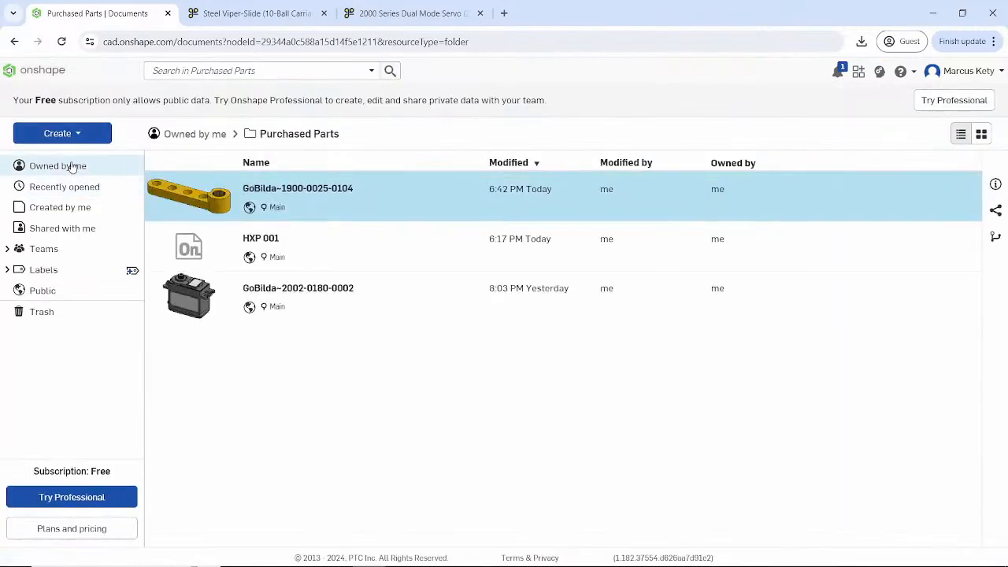
left_click(69, 134)
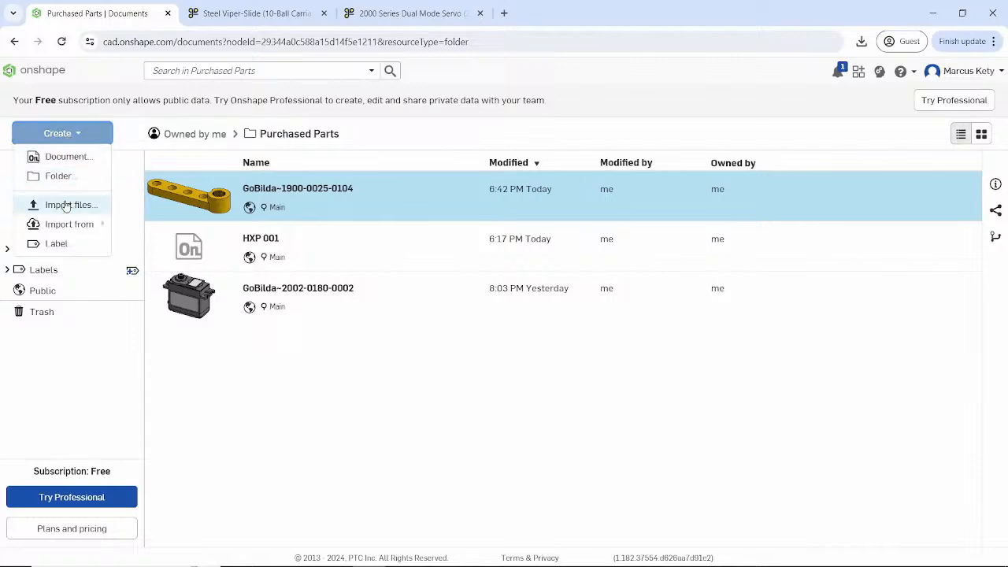
left_click(65, 156)
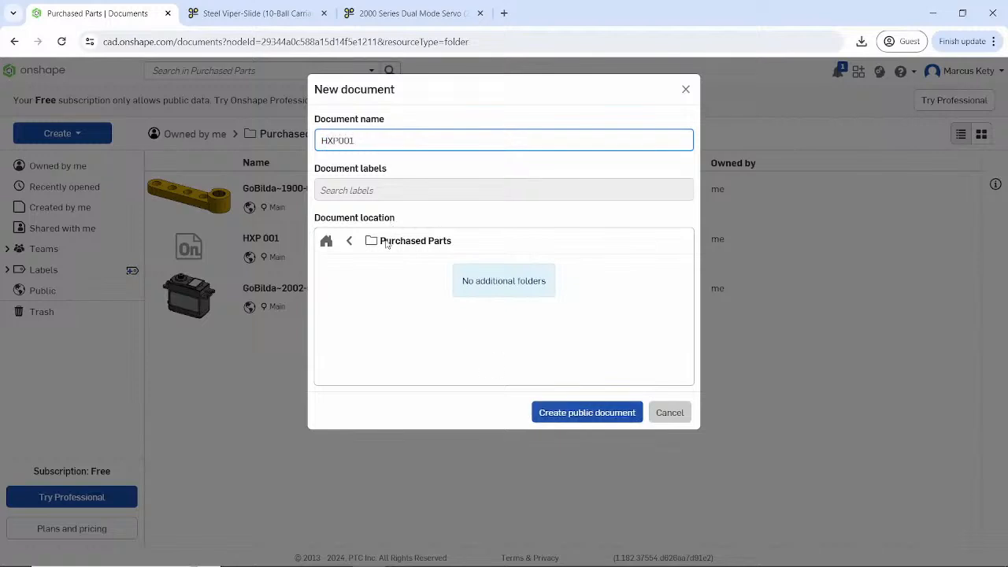
left_click(350, 241)
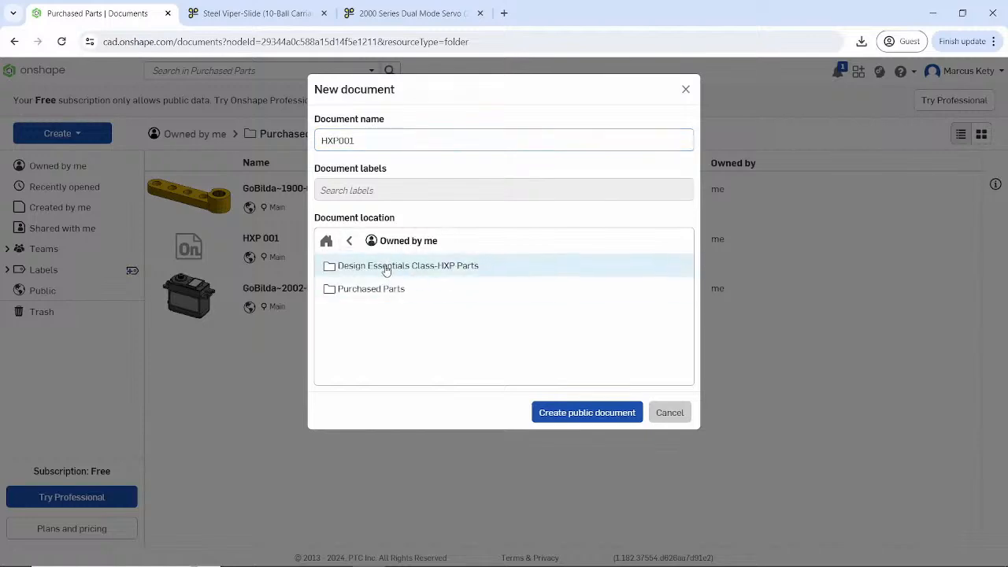
left_click(386, 267)
left_click(623, 413)
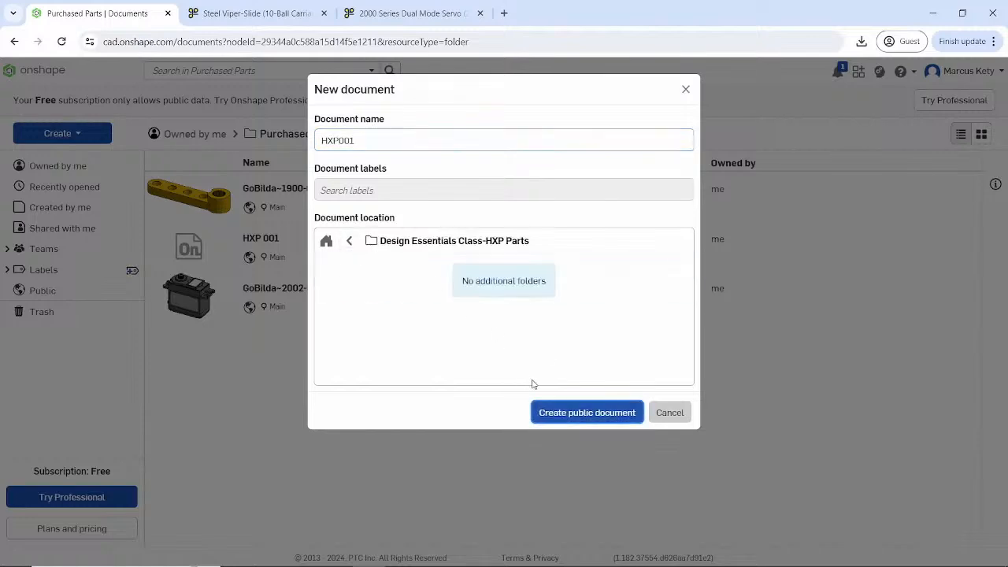
left_click(587, 413)
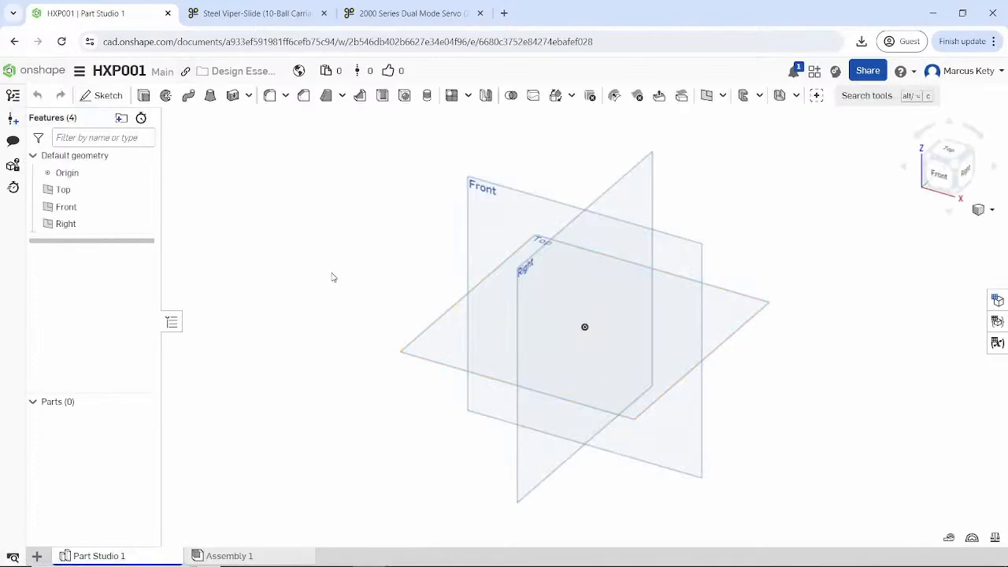
- Delete Part Studio 1 from the new document, keeping only Assembly 1
right_click(144, 561)
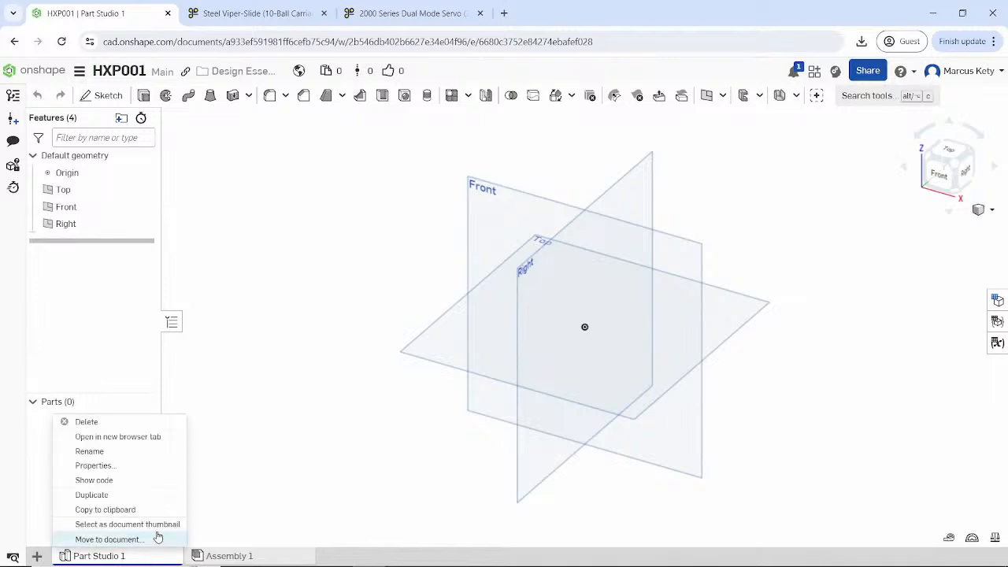
left_click(208, 557)
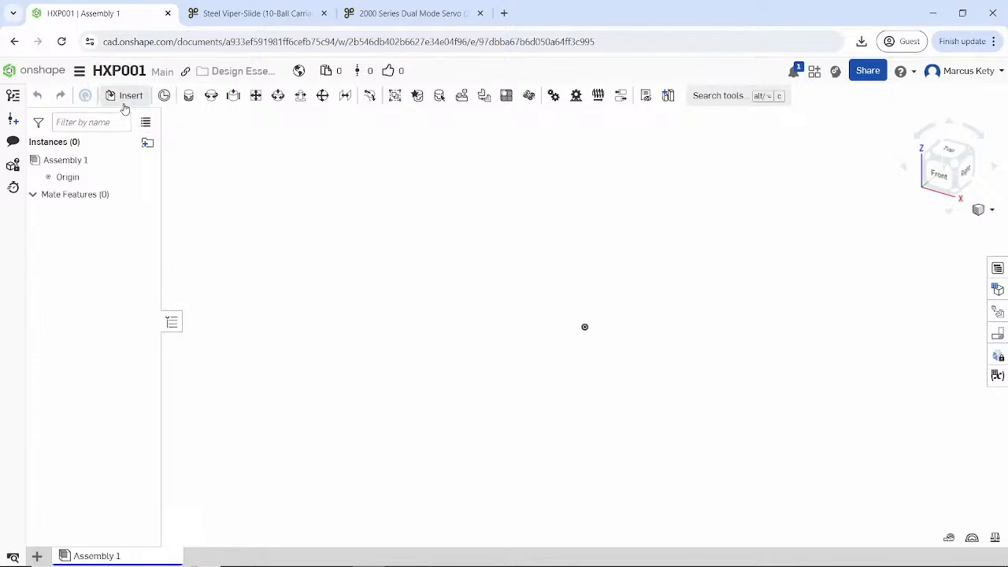
- Insert the HXP1003 Chassis Connector part from the Design Essentials Class-HXP Parts folder into Assembly 1
left_click(123, 105)
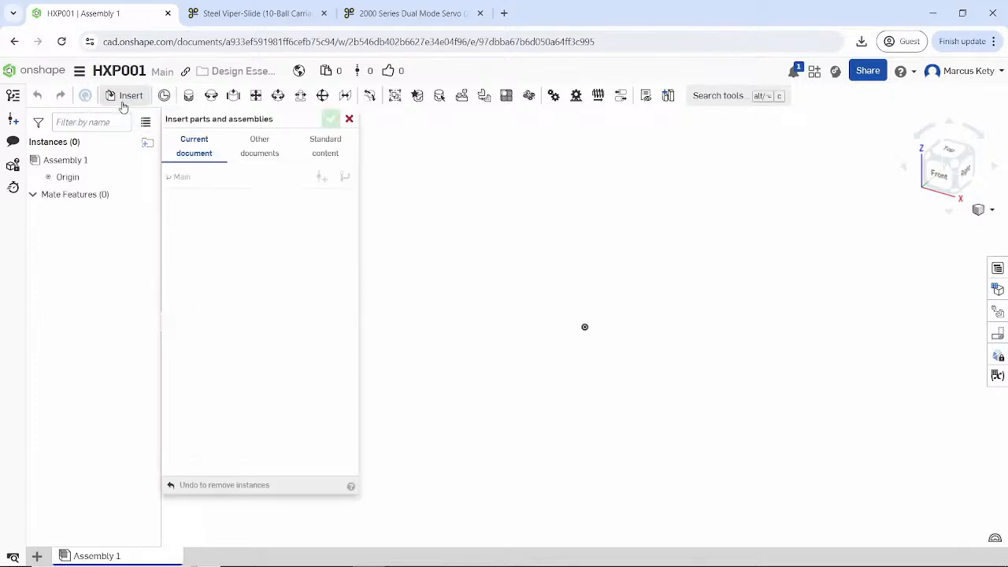
left_click(253, 146)
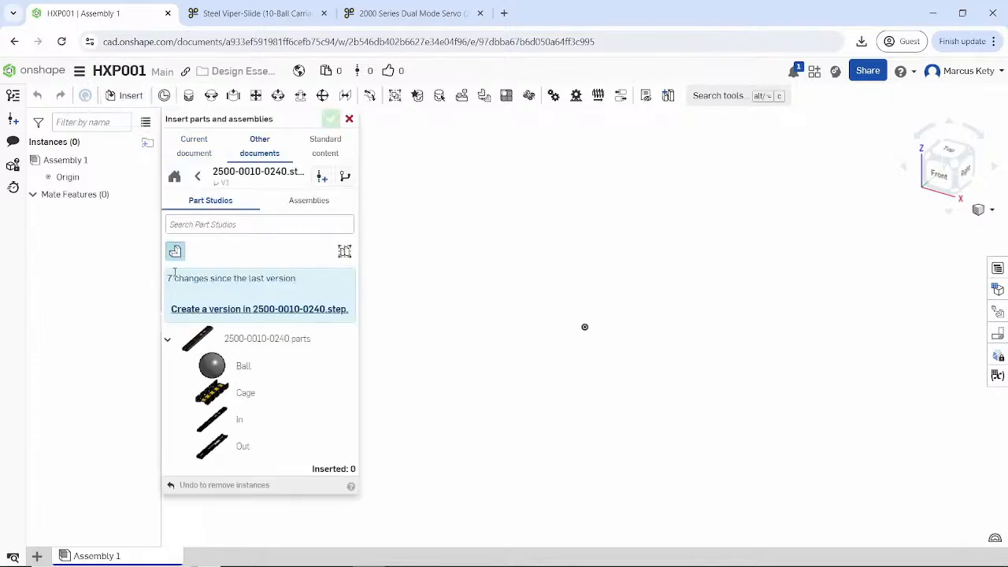
left_click(197, 176)
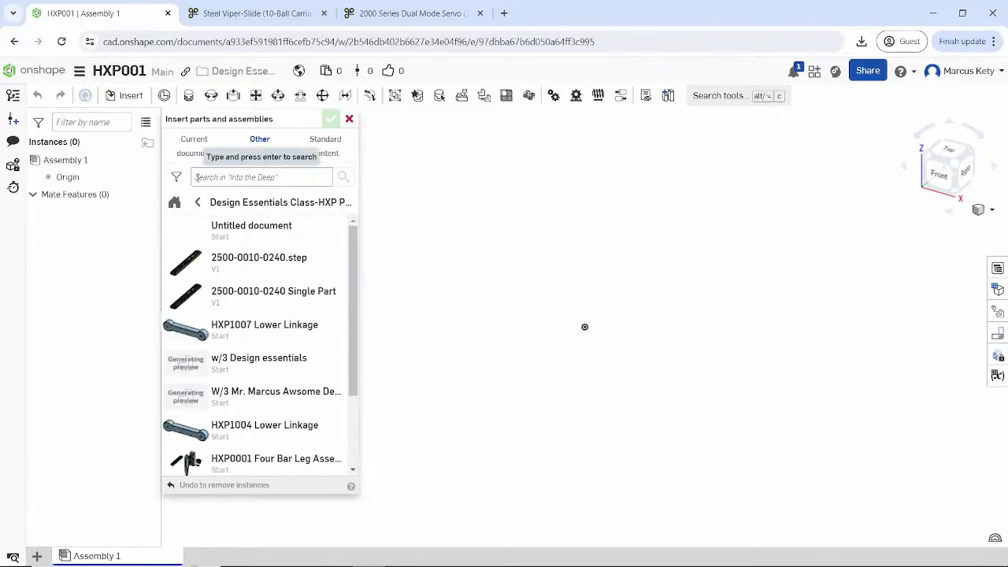
left_click(198, 202)
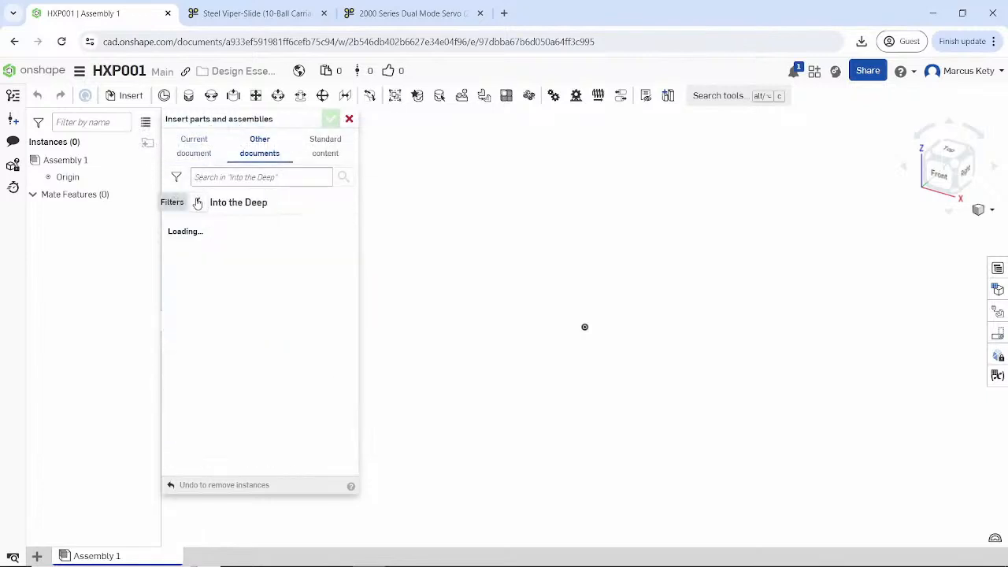
left_click(241, 235)
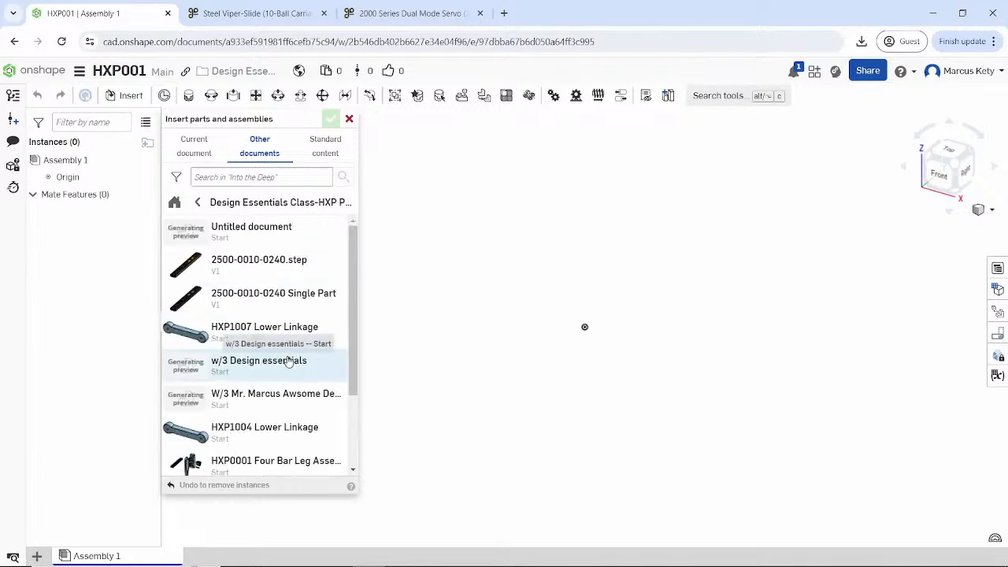
scroll(288, 362, "down", 3)
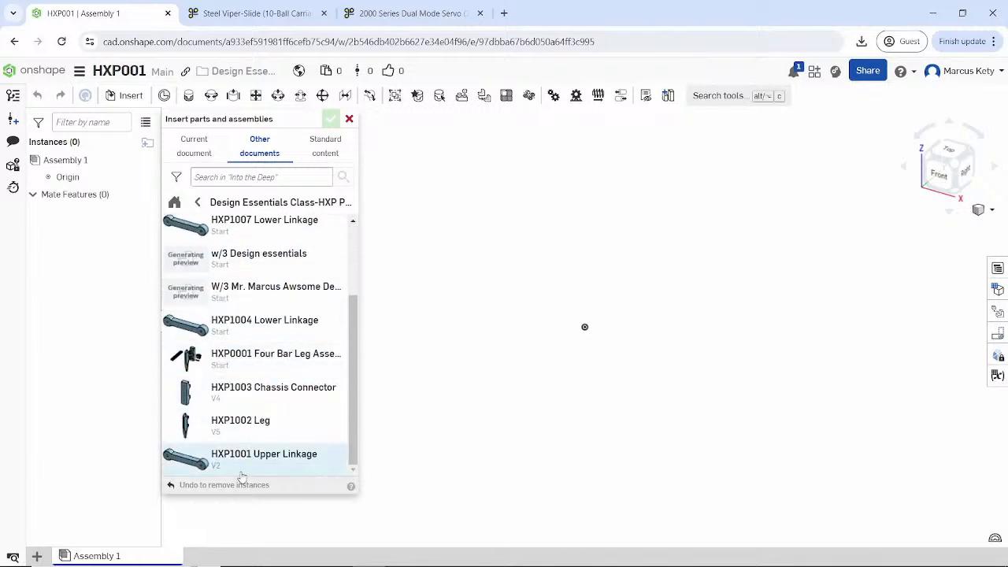
scroll(237, 319, "up", 2)
scroll(252, 370, "down", 2)
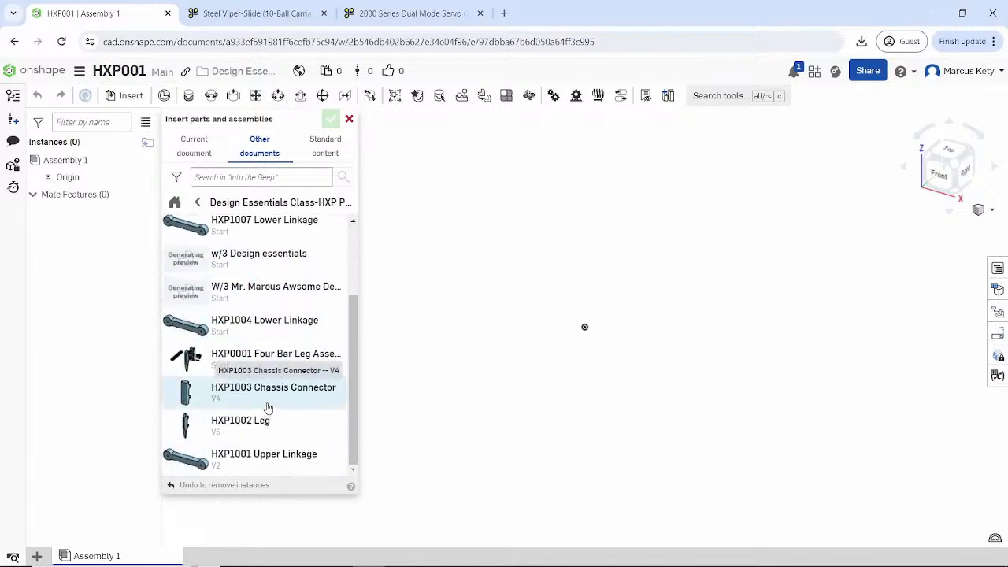
left_click(268, 398)
left_click(241, 305)
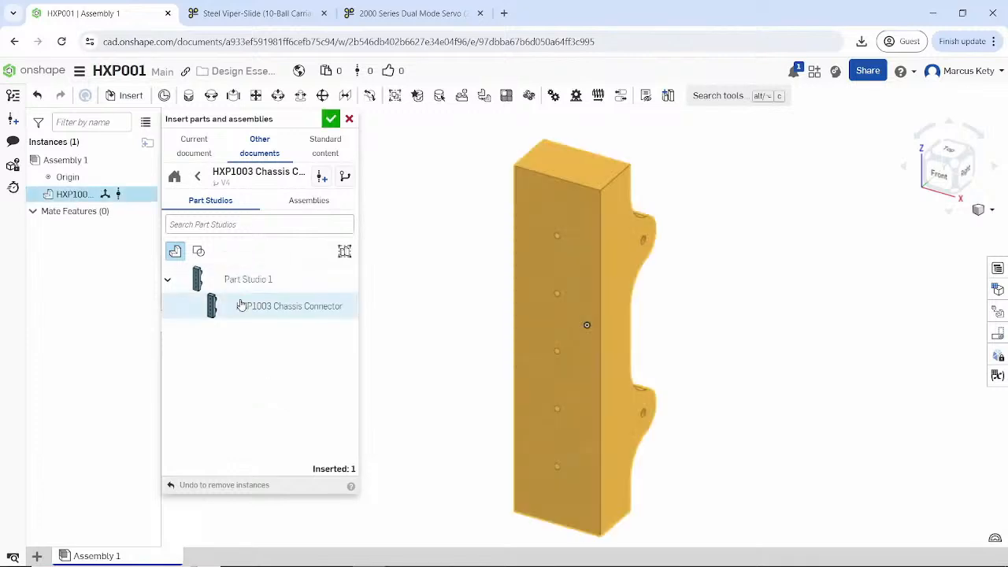
left_click(330, 119)
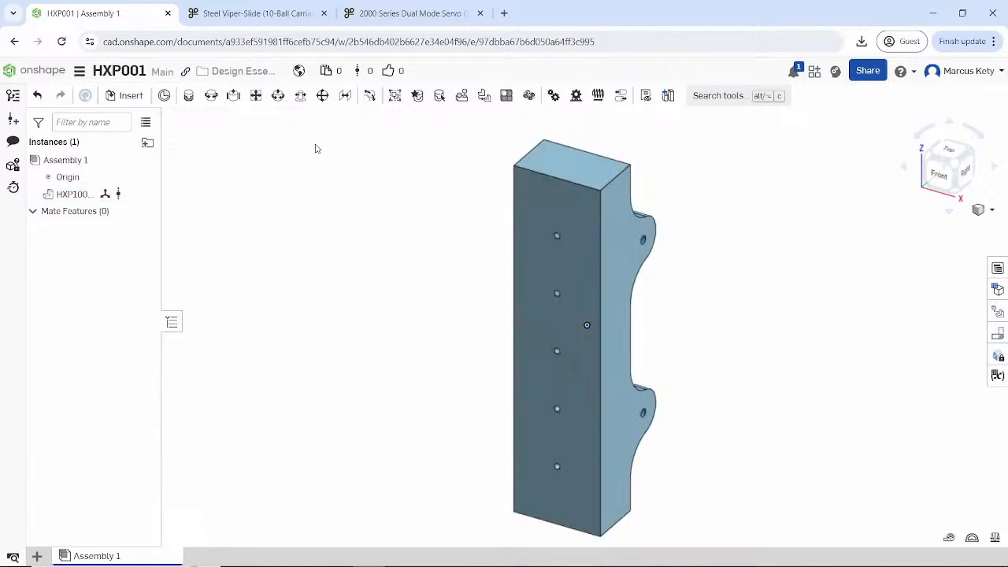
- Insert the linkage part from the HXP1007 Lower Linkage document and place it beside the chassis connector
left_click(125, 95)
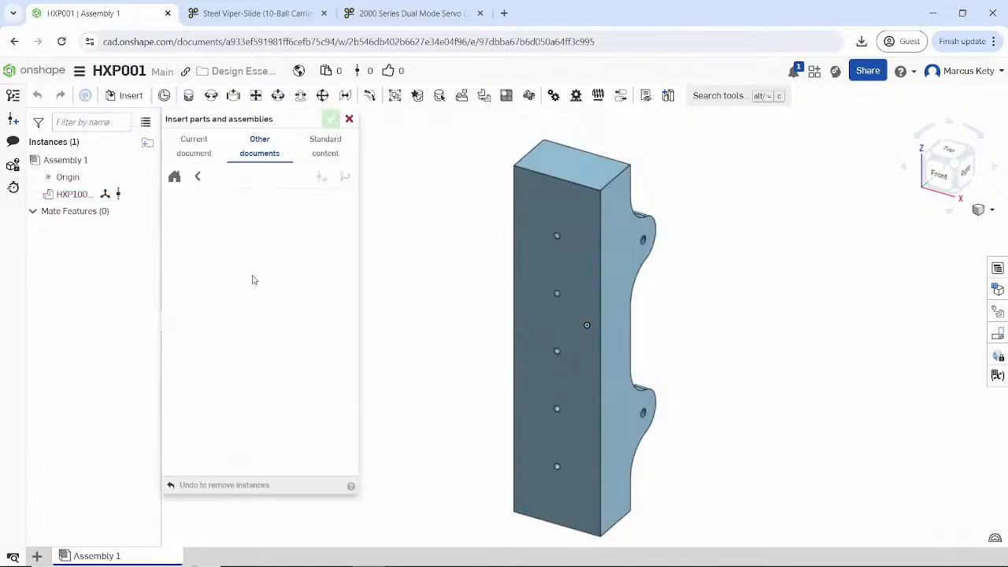
left_click(197, 176)
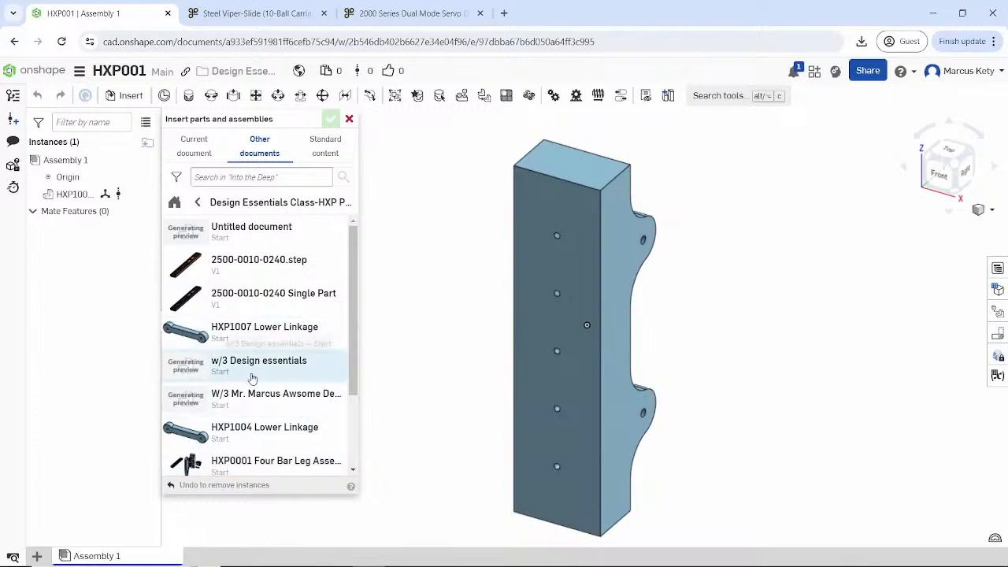
left_click(254, 347)
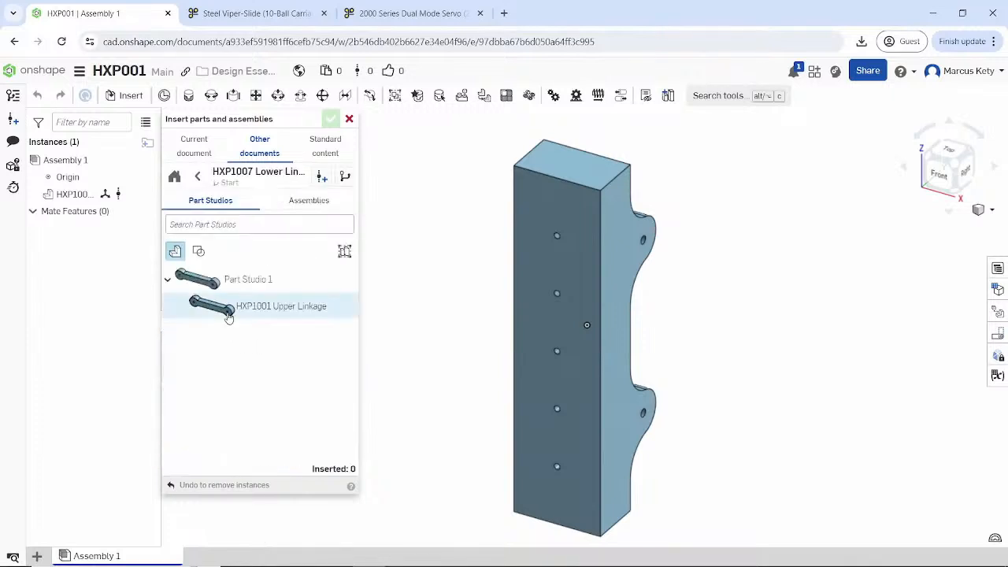
left_click(232, 310)
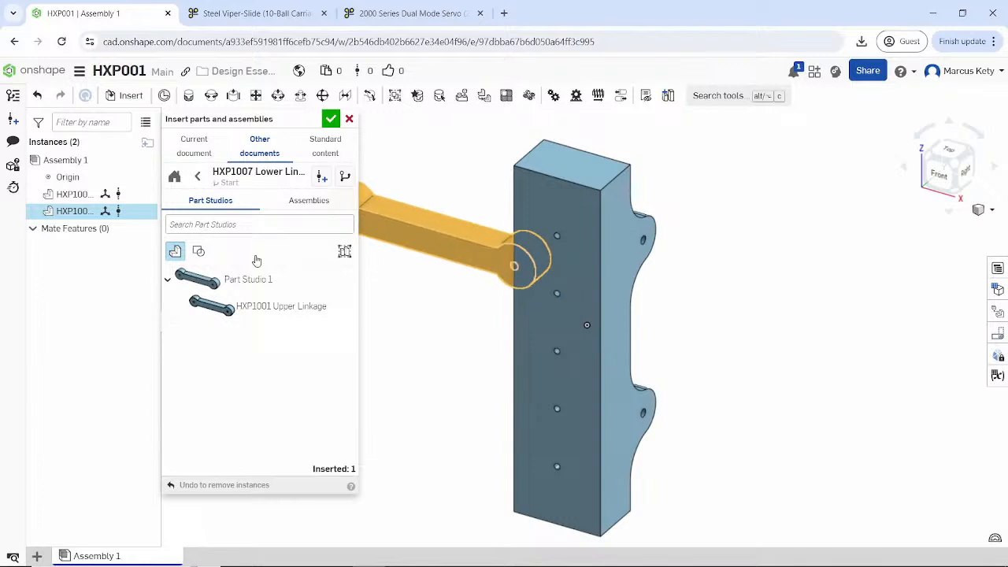
left_click(516, 326)
- Insert the linkage part from the HXP1001 Upper Linkage document and place it below the first linkage
left_click(198, 176)
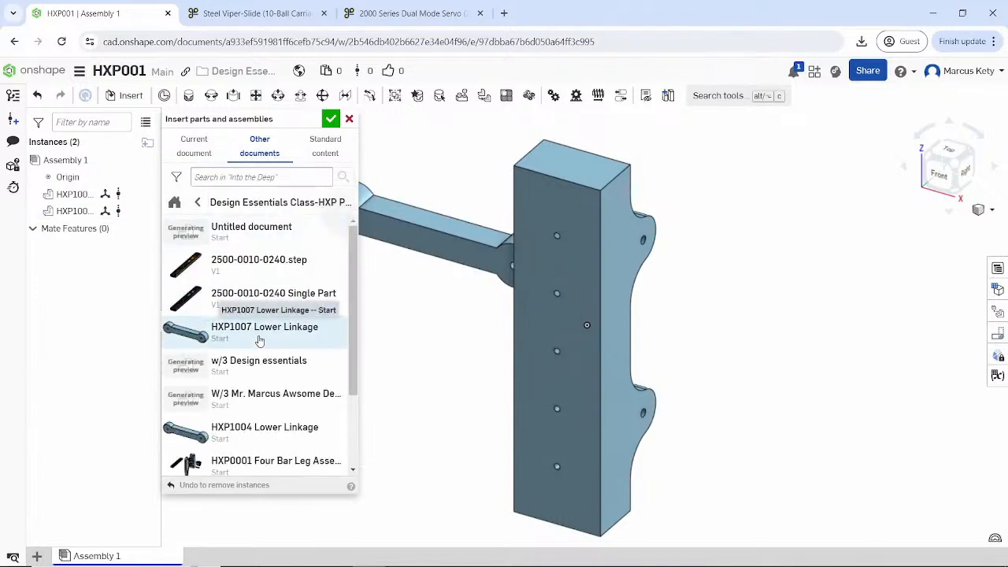
scroll(259, 340, "down", 2)
left_click(260, 457)
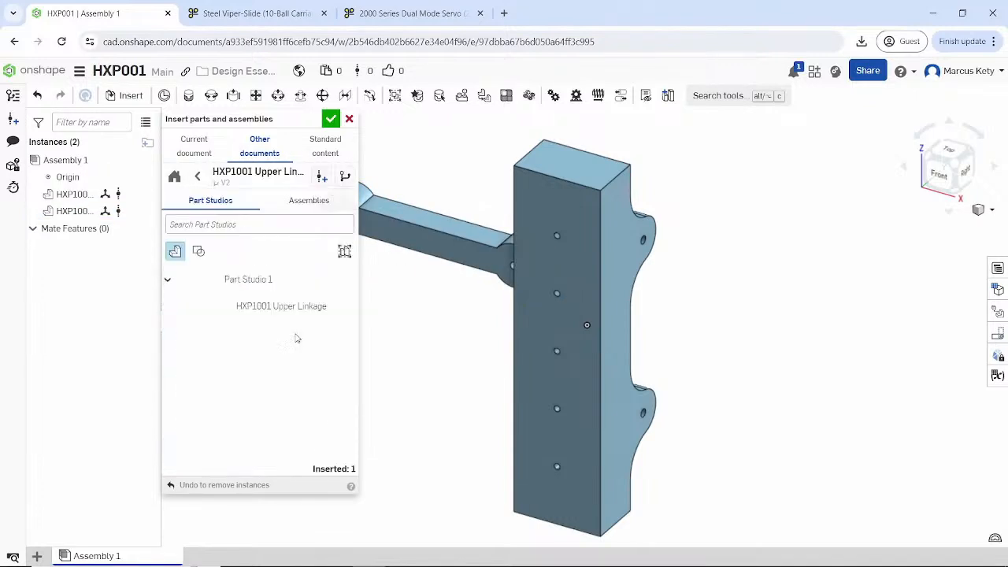
left_click(252, 306)
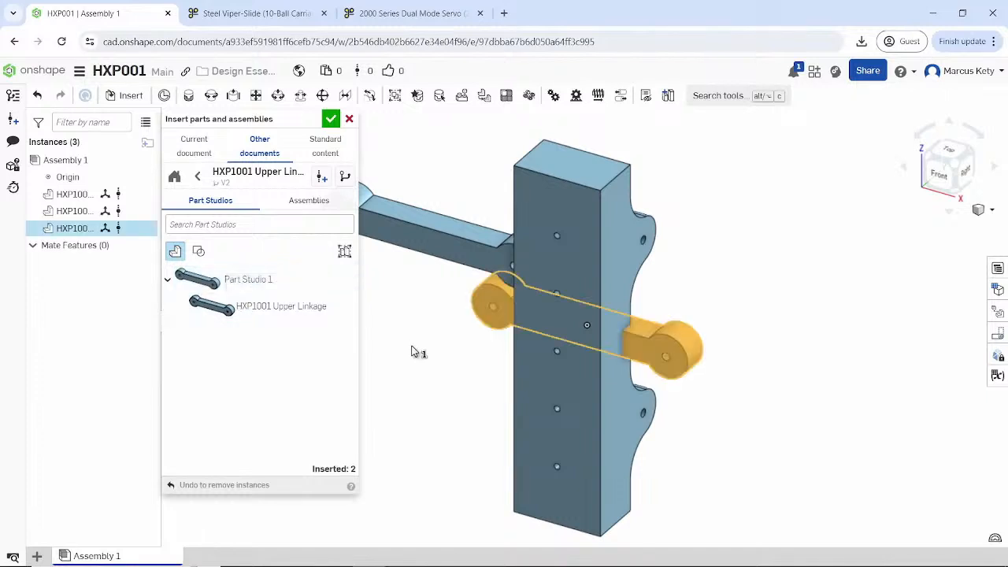
left_click(426, 354)
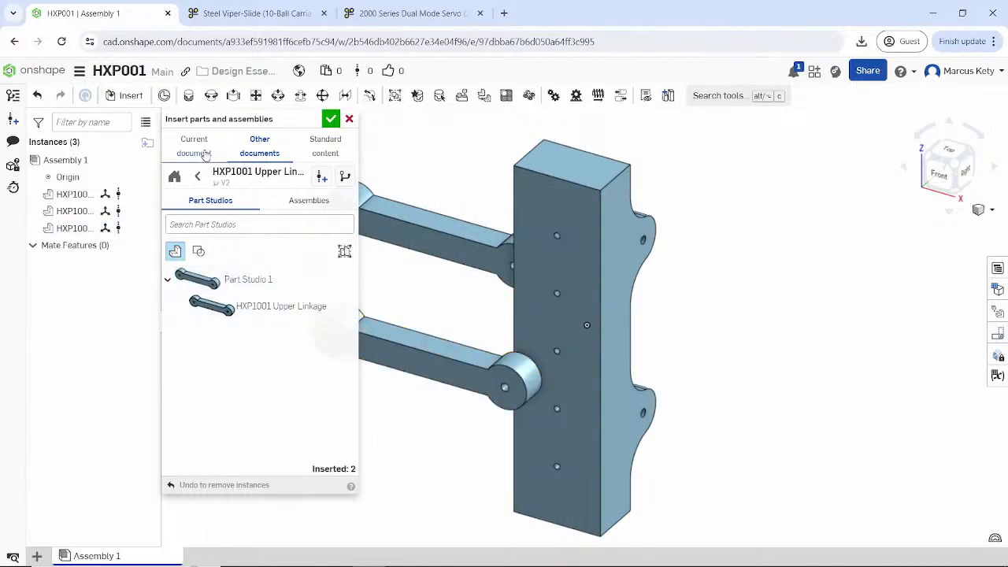
- Insert the HXP1002 Leg part and place it on the chassis connector's lug side, opposite the two linkages
left_click(198, 175)
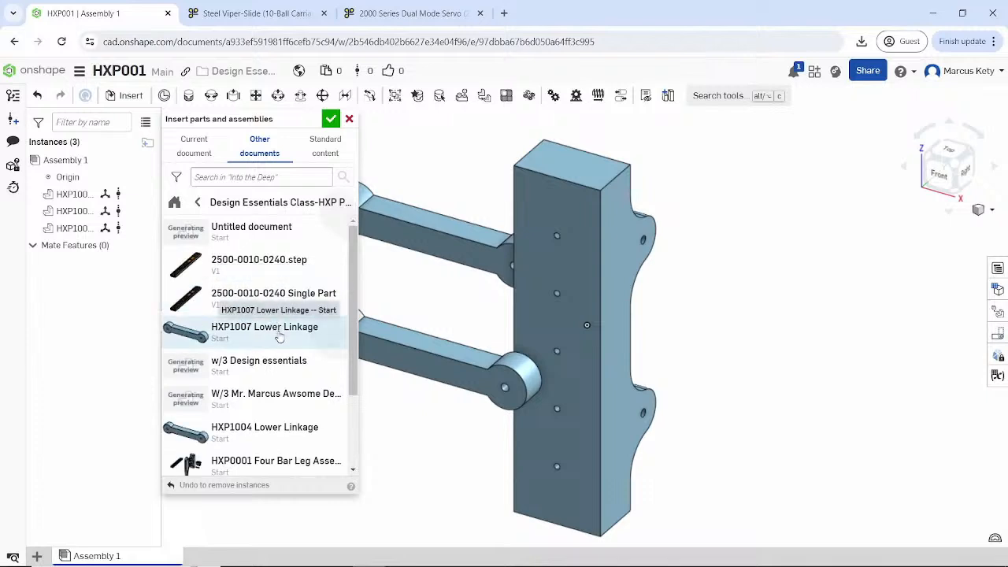
scroll(279, 347, "down", 1)
scroll(236, 349, "down", 1)
left_click(227, 420)
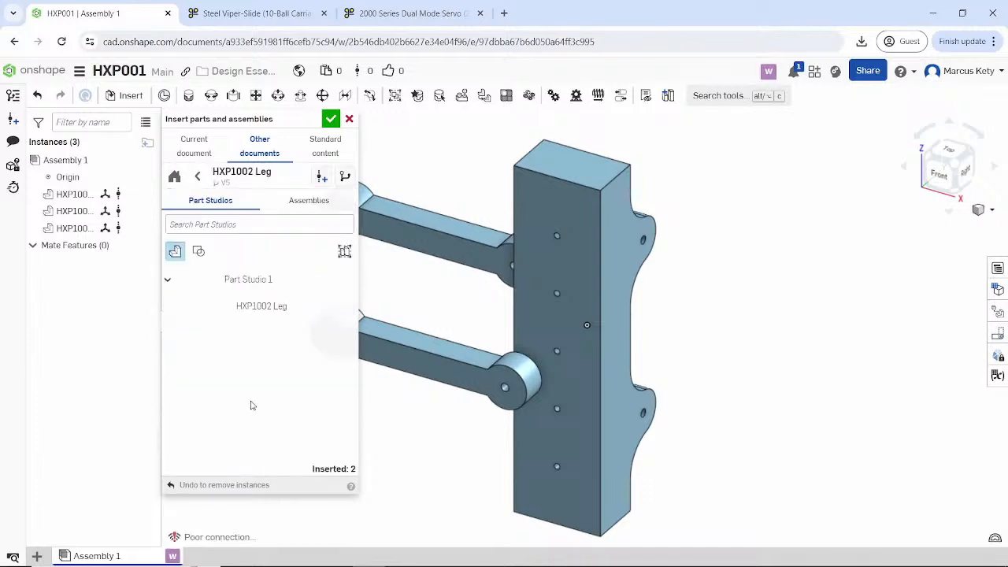
left_click(247, 319)
left_click(756, 263)
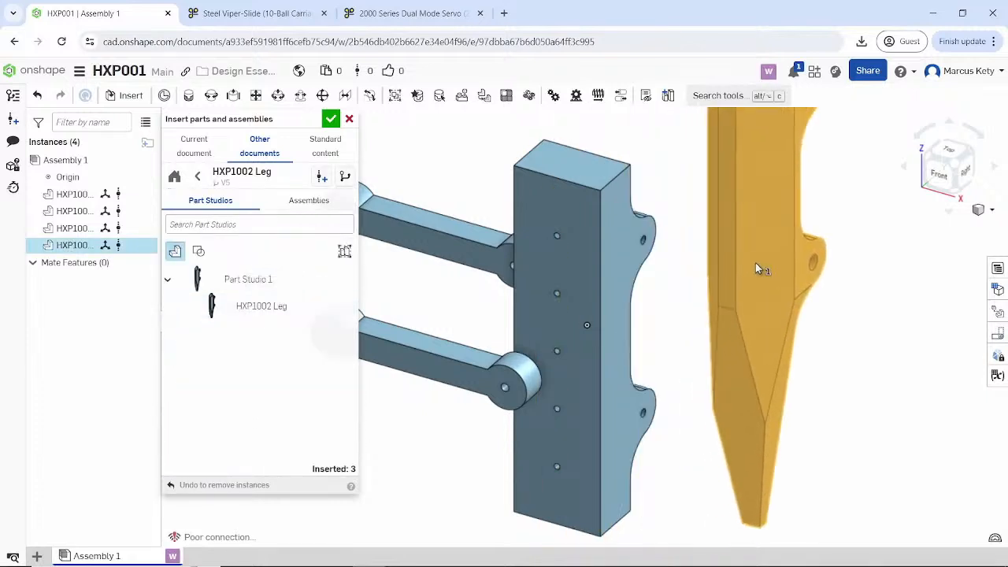
scroll(691, 304, "down", 3)
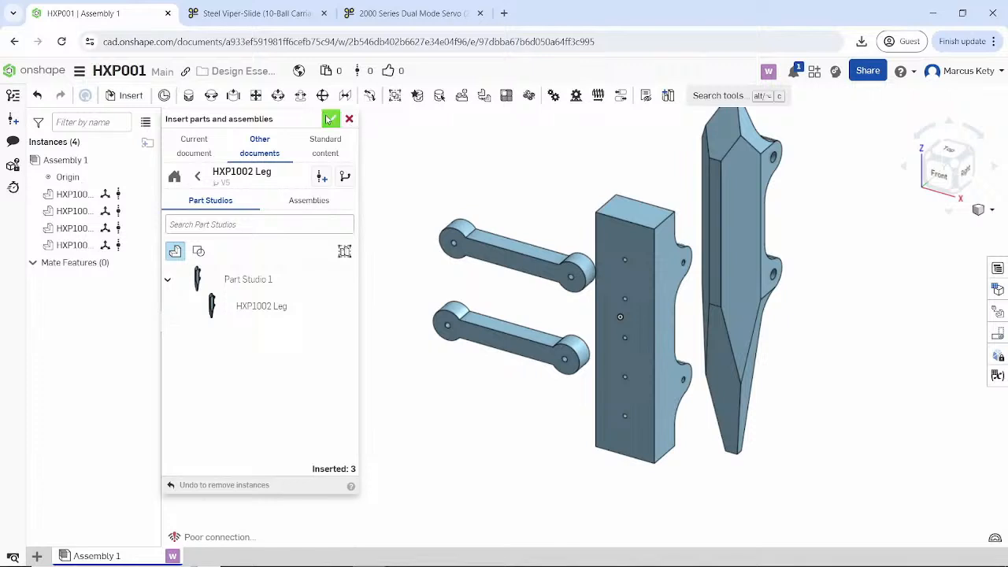
left_click(329, 119)
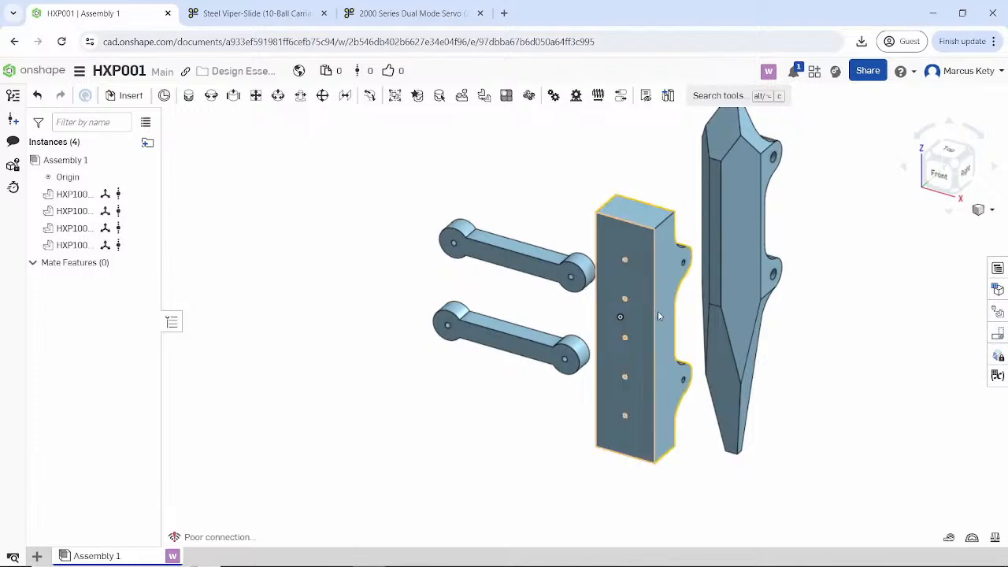
scroll(658, 311, "up", 5)
right_click_drag(625, 347, 587, 272)
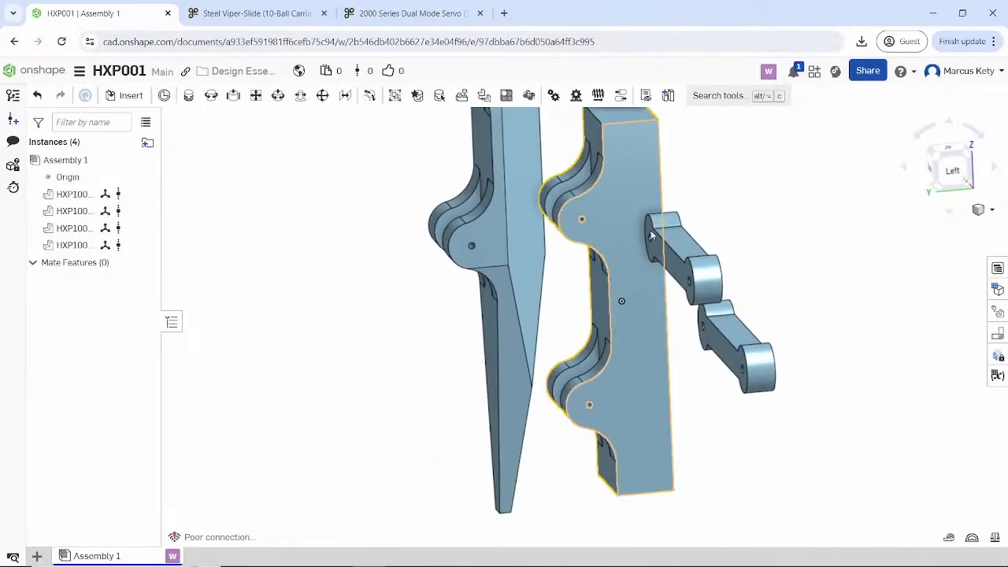
- Open the HXP1003 Chassis Connector for editing in the context of Assembly 1
mouse_move(651, 230)
right_mouse_down()
mouse_move(767, 244)
mouse_move(796, 262)
mouse_move(665, 236)
right_mouse_up()
scroll(579, 182, "up", 3)
scroll(577, 174, "down", 4)
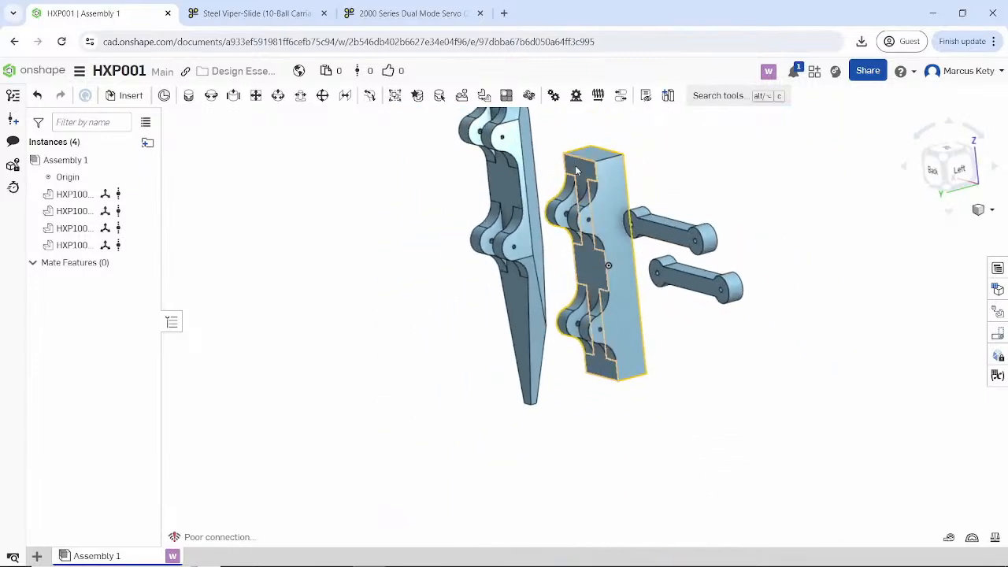
middle_click_drag(578, 190, 555, 293)
scroll(555, 292, "down", 1)
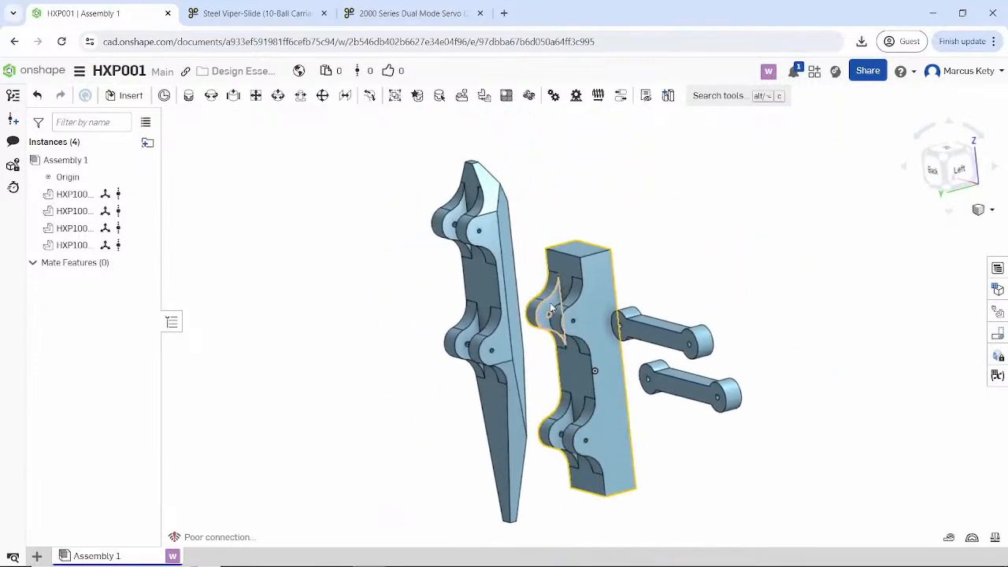
right_click_drag(556, 295, 605, 307)
left_click(606, 307)
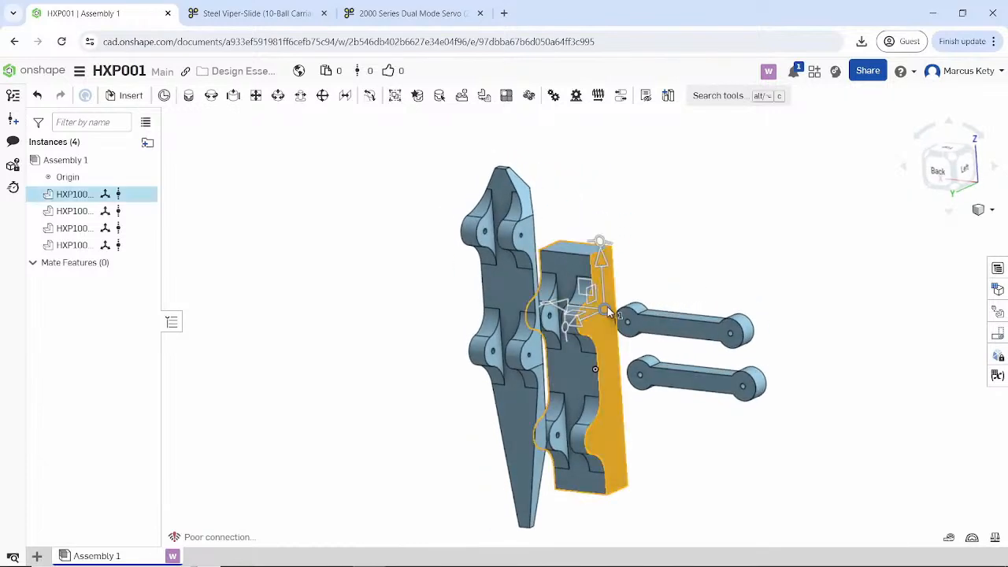
left_click(68, 196)
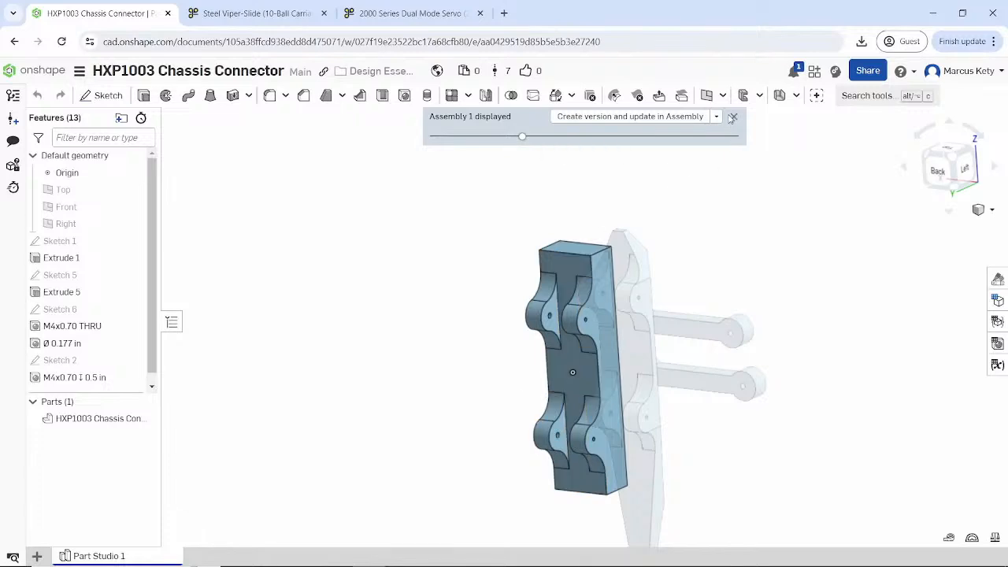
scroll(579, 411, "down", 1)
right_click_drag(579, 411, 664, 381)
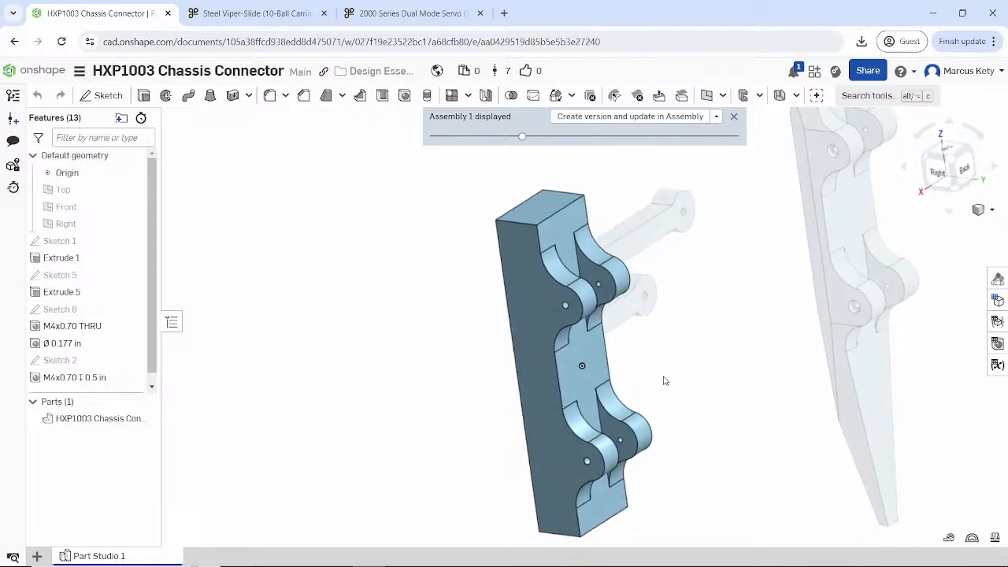
- Examine which lug holes of the chassis connector come from the M4x0.70 THRU and Ø 0.177 in hole features
left_click(63, 330)
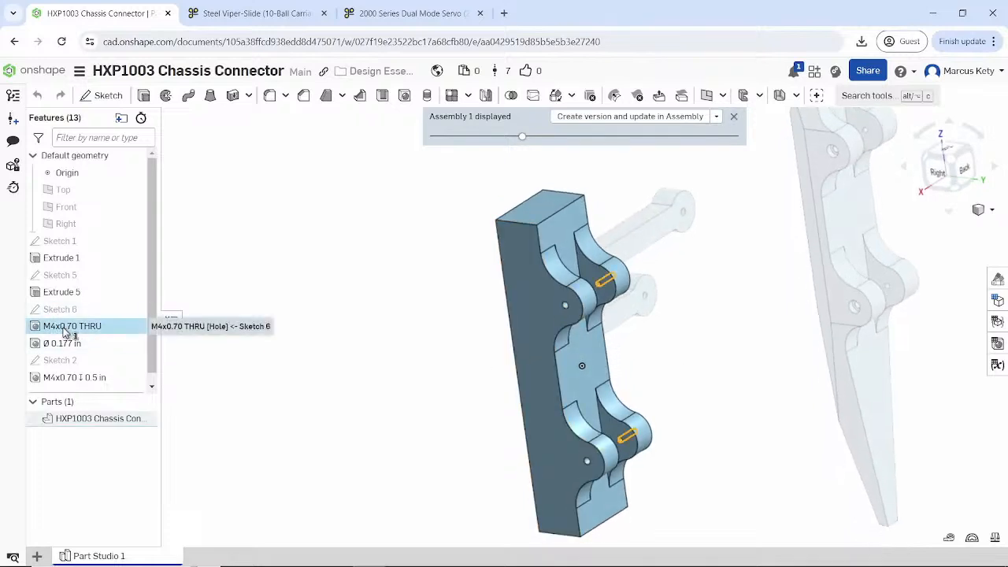
scroll(617, 284, "up", 5)
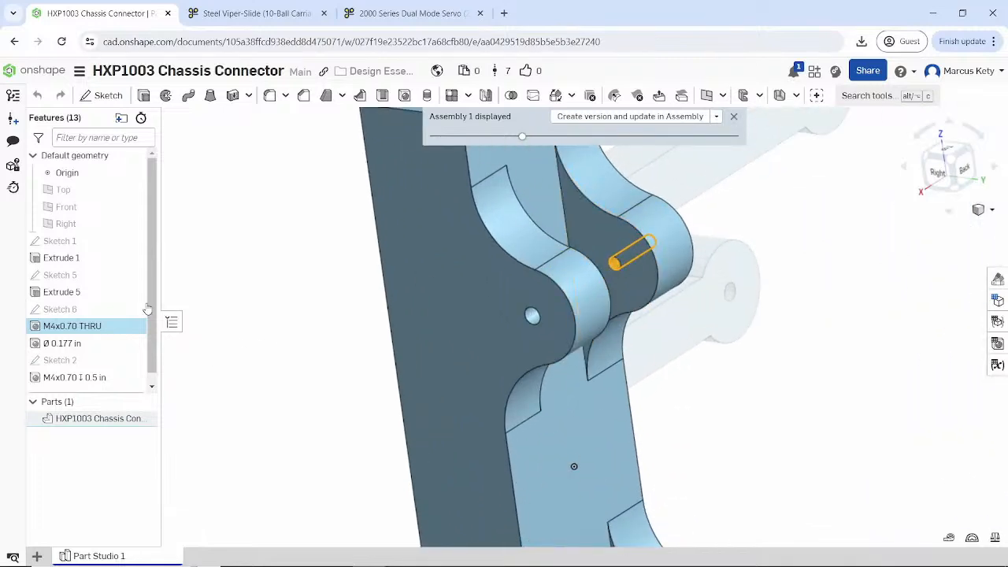
left_click(77, 347, "shift")
scroll(555, 338, "down", 4)
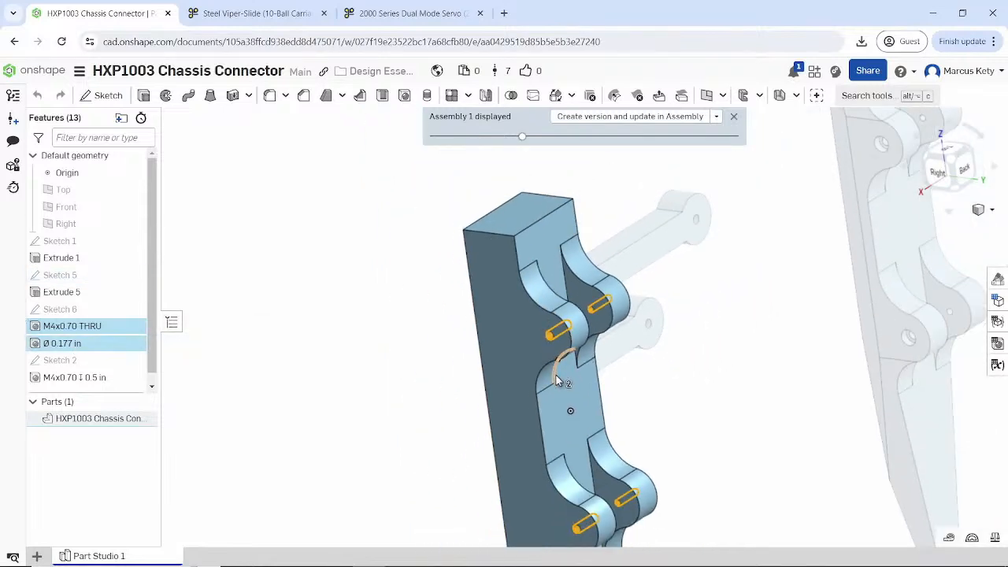
scroll(558, 378, "down", 1)
scroll(556, 352, "down", 1)
middle_click_drag(556, 348, 529, 267)
scroll(541, 296, "up", 1)
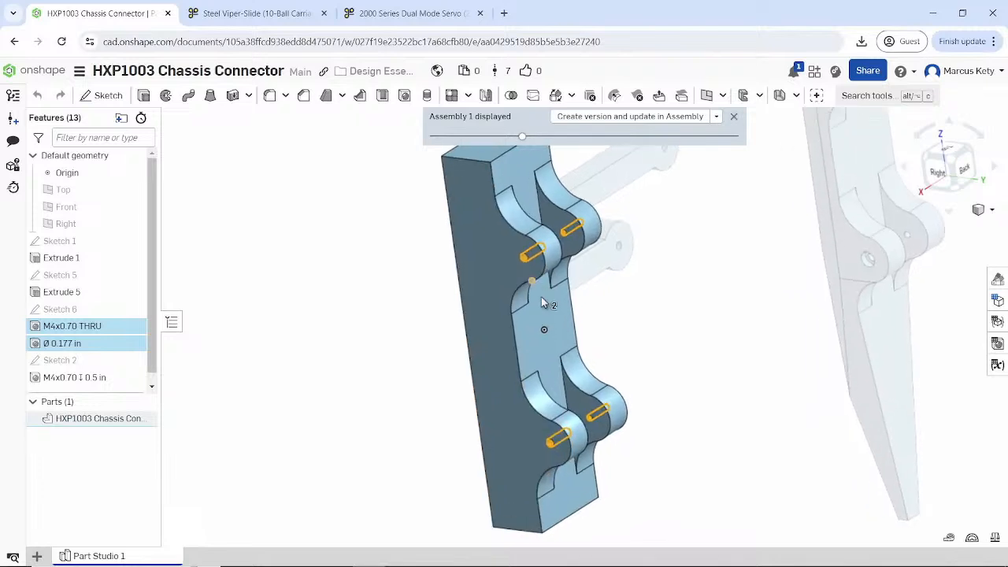
scroll(533, 304, "up", 2)
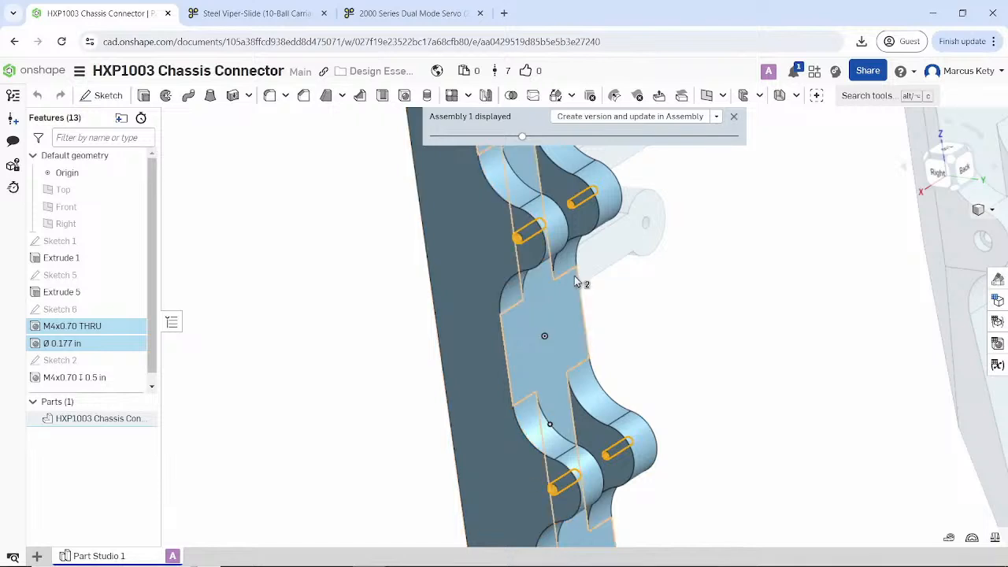
scroll(448, 258, "down", 3)
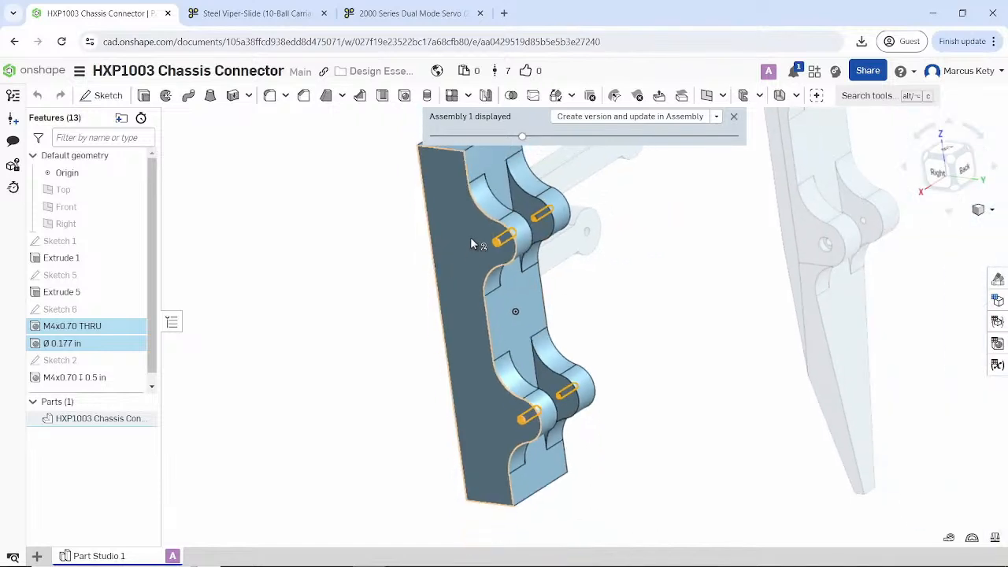
right_click_drag(470, 234, 568, 227)
scroll(568, 224, "down", 1)
scroll(424, 220, "up", 3)
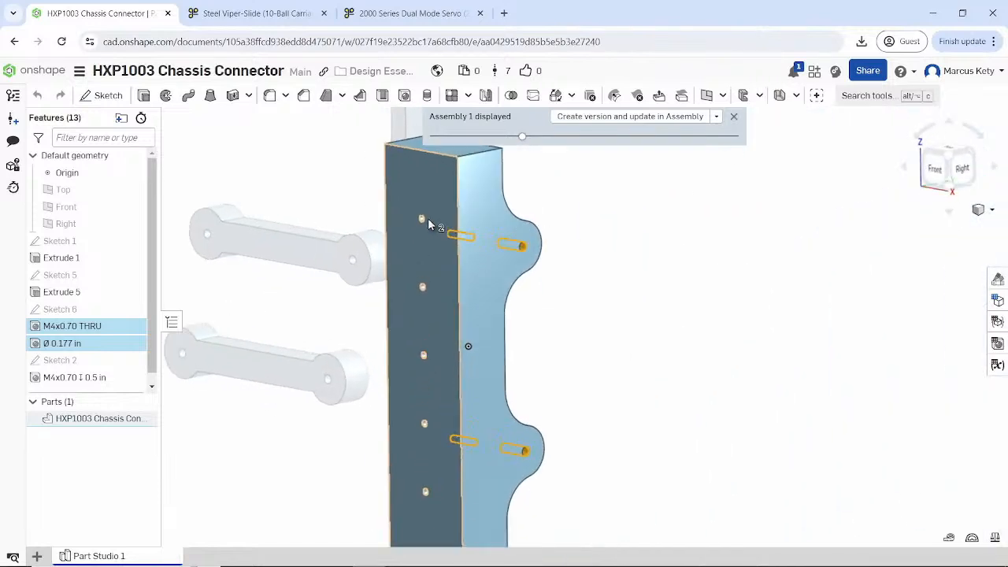
- Change the size of the 0.5 in deep tapped holes along the chassis connector's flat mounting face to M6
left_click(68, 378)
left_click(69, 344)
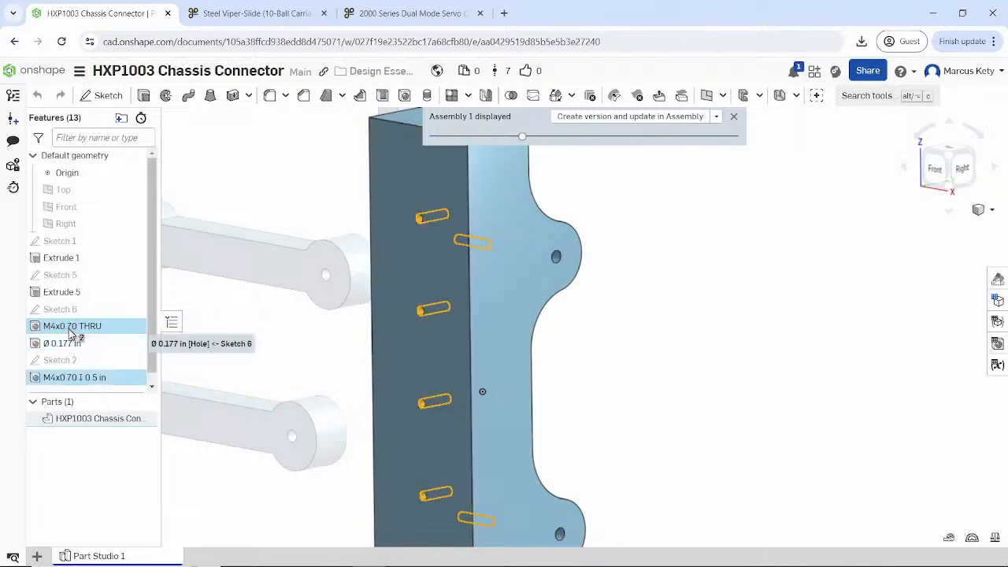
right_click(80, 383)
left_click(114, 407)
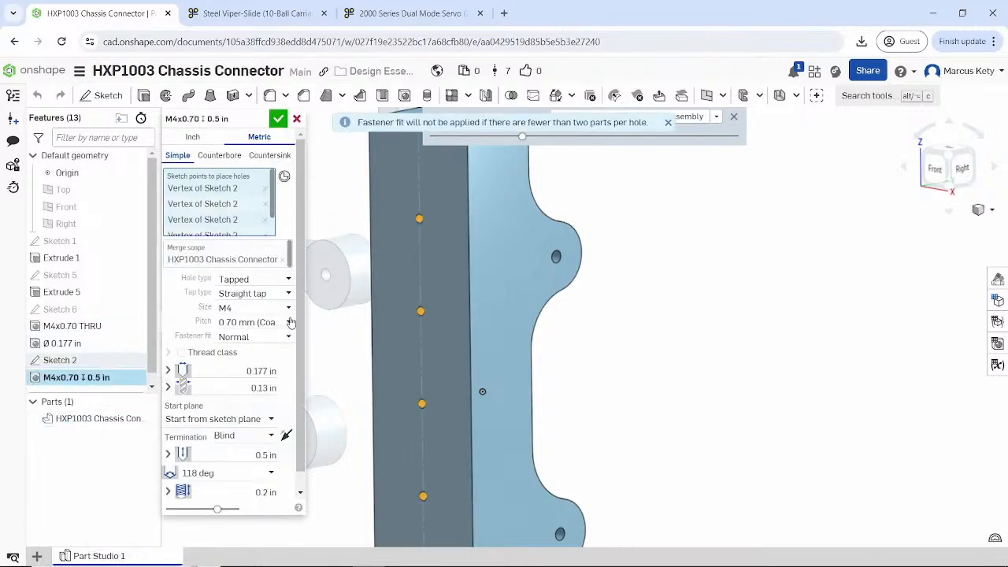
left_click(289, 308)
scroll(260, 394, "down", 3)
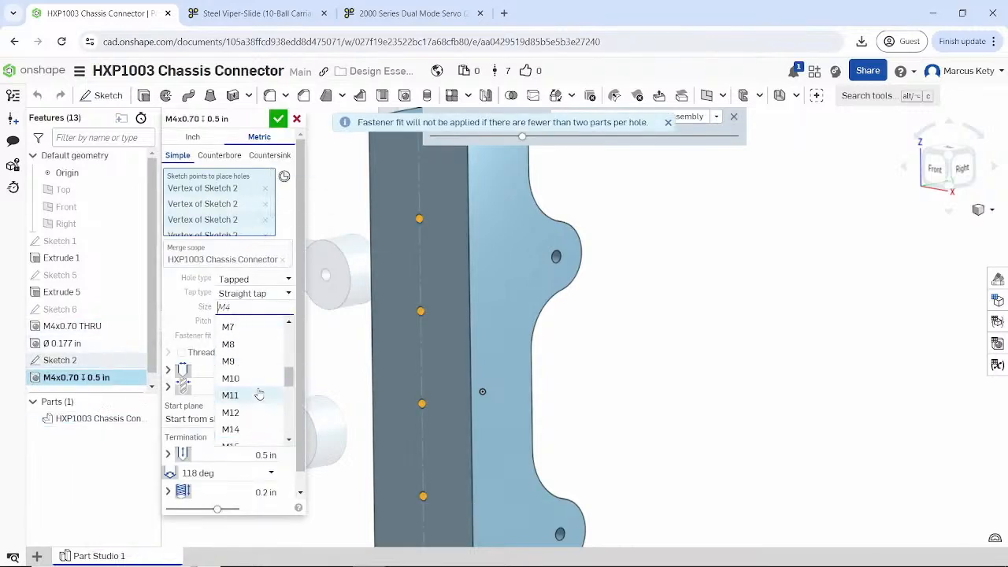
scroll(259, 394, "up", 2)
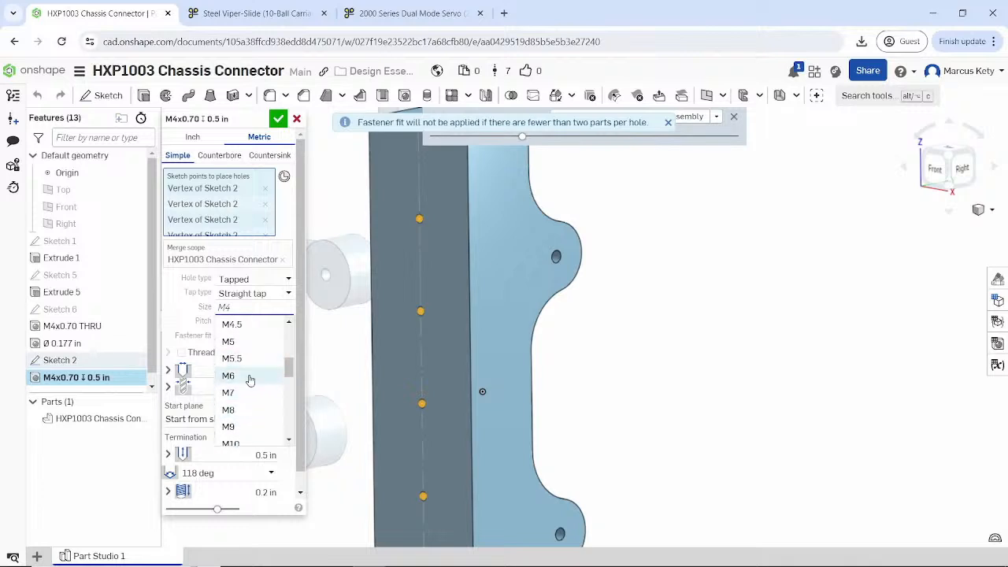
left_click(249, 375)
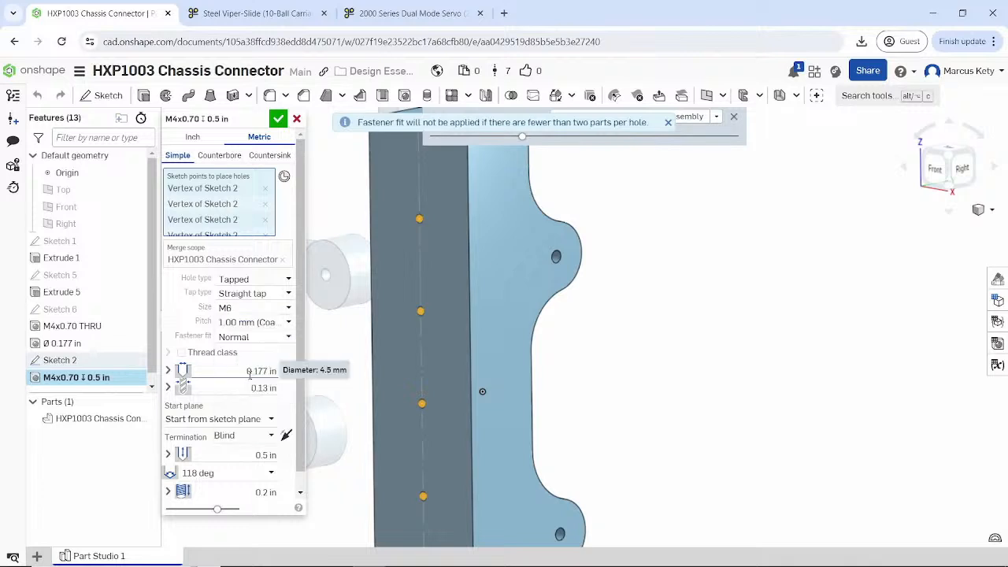
left_click(279, 118)
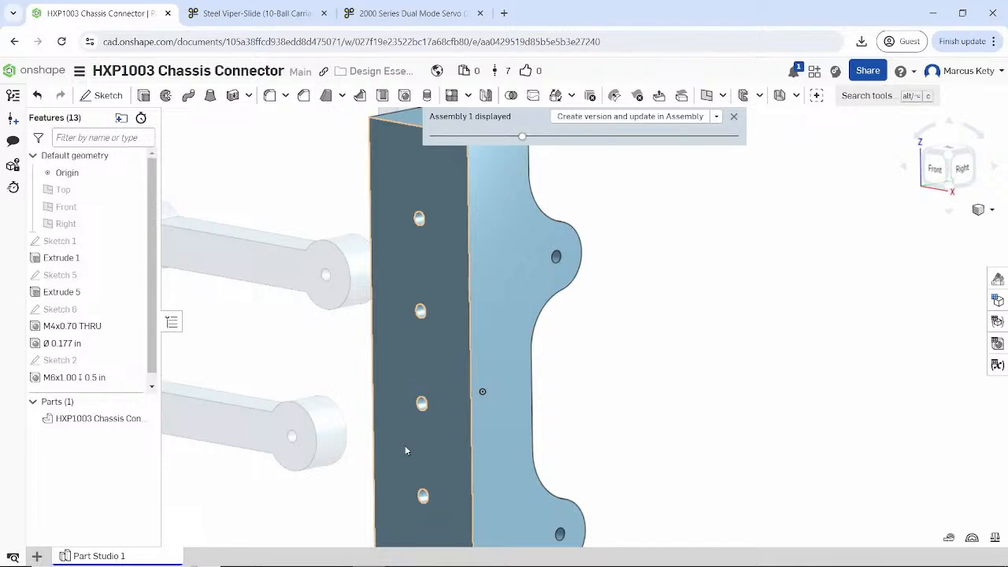
- Inspect the enlarged mounting holes, and create a version of the chassis connector and update it in the assembly
scroll(413, 440, "down", 1)
middle_click_drag(413, 414, 403, 328)
scroll(403, 328, "up", 2)
scroll(402, 331, "down", 4)
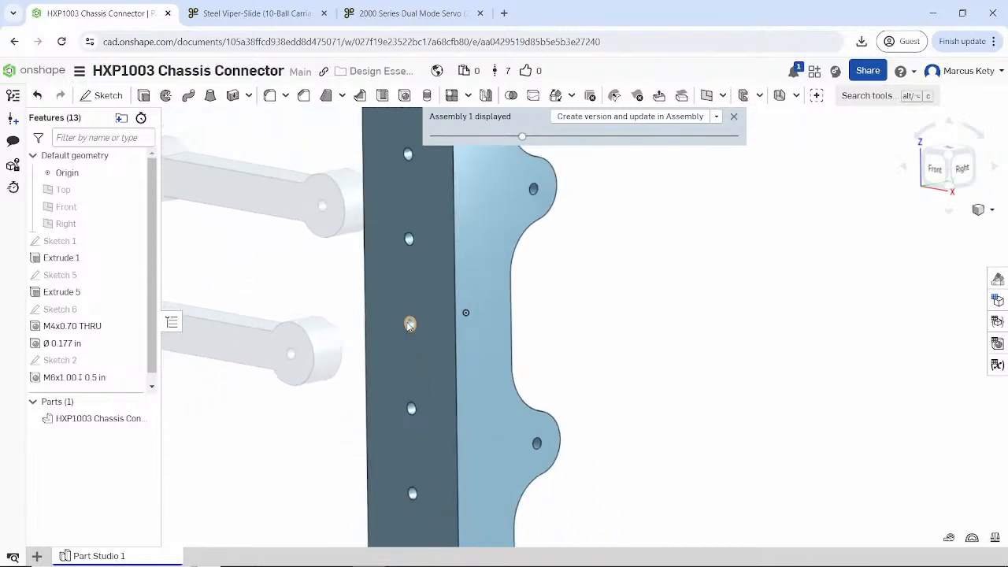
right_click_drag(401, 337, 483, 282)
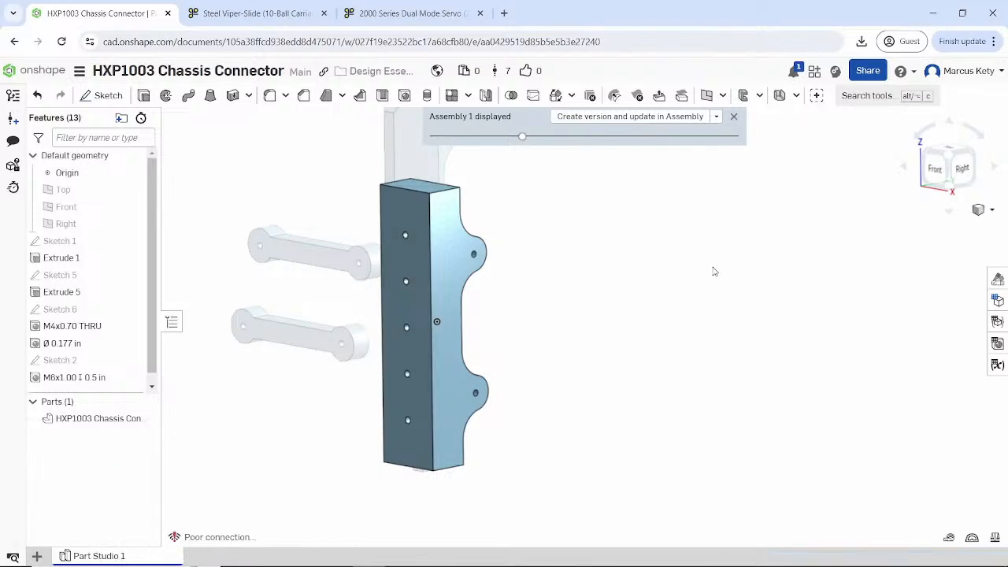
left_click(654, 119)
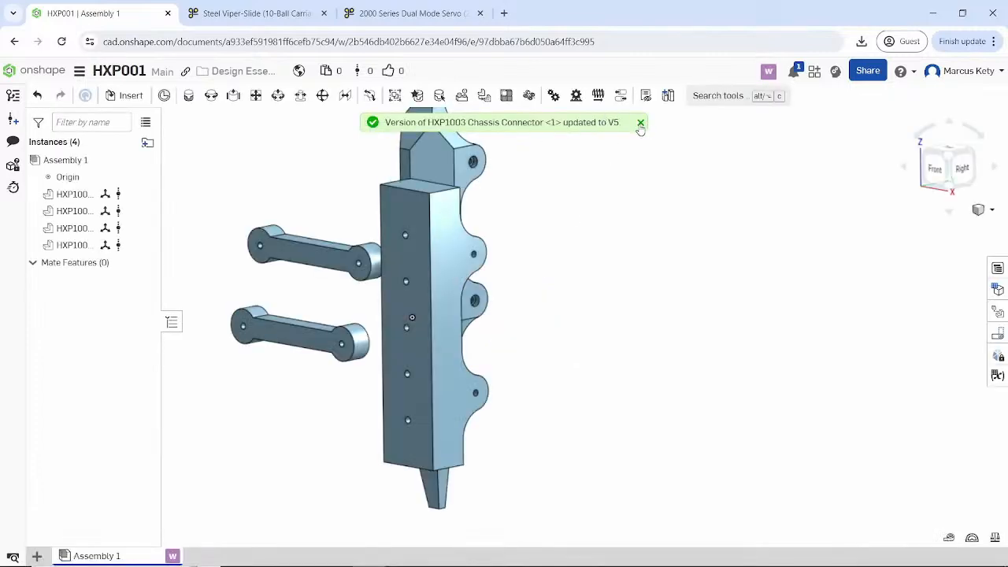
left_click(641, 123)
- Move the chassis connector away from the two linkages
right_click_drag(555, 242, 488, 294)
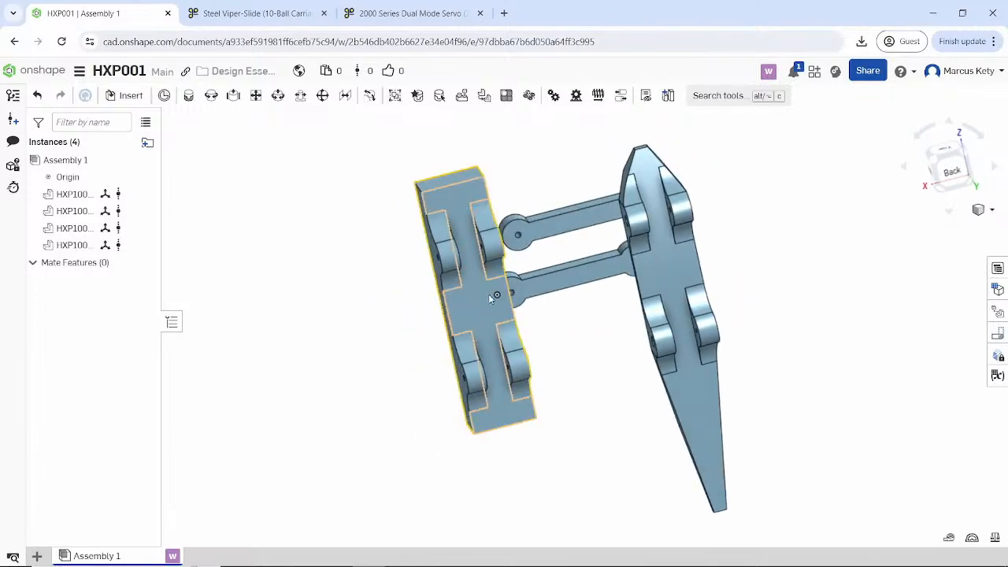
left_click_drag(488, 294, 342, 294)
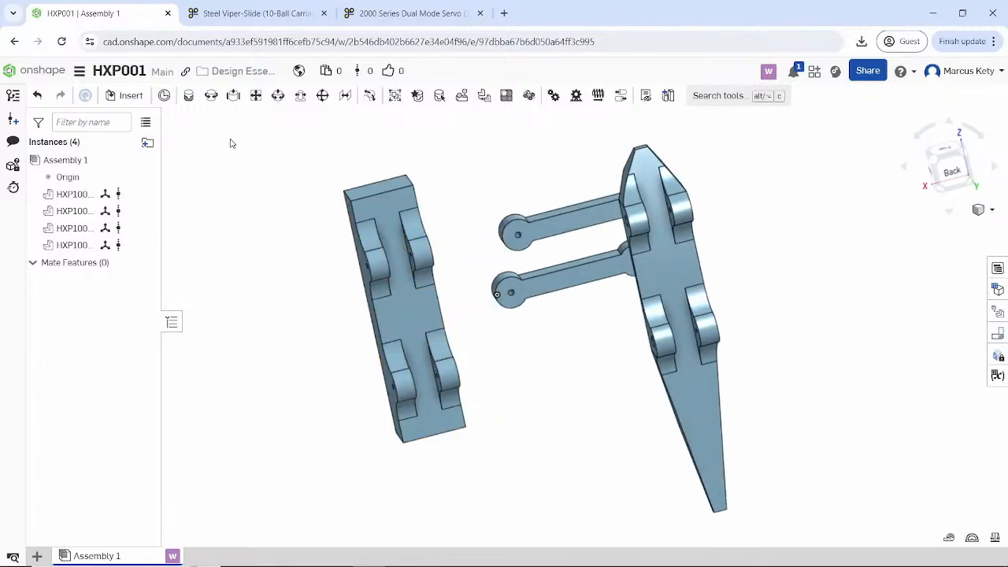
- Try to add a mate connector on the middle hole of the chassis connector's flat mounting face
left_click(163, 97)
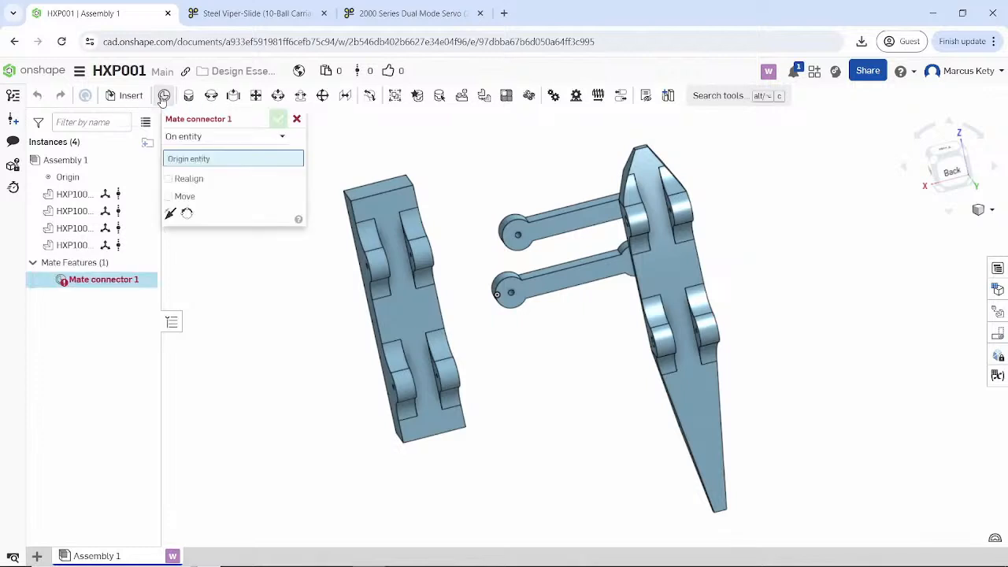
right_click_drag(467, 274, 461, 252)
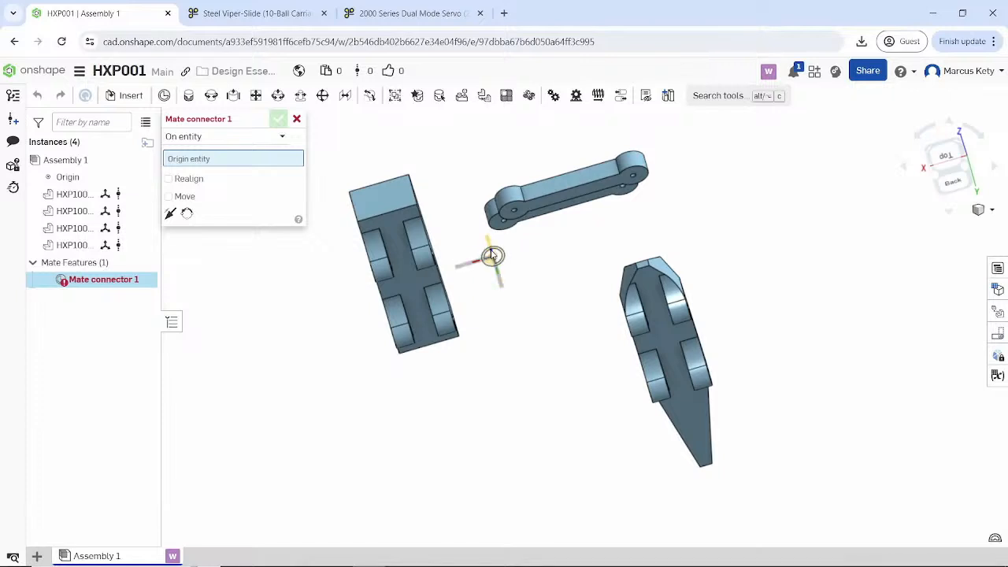
scroll(494, 260, "up", 8)
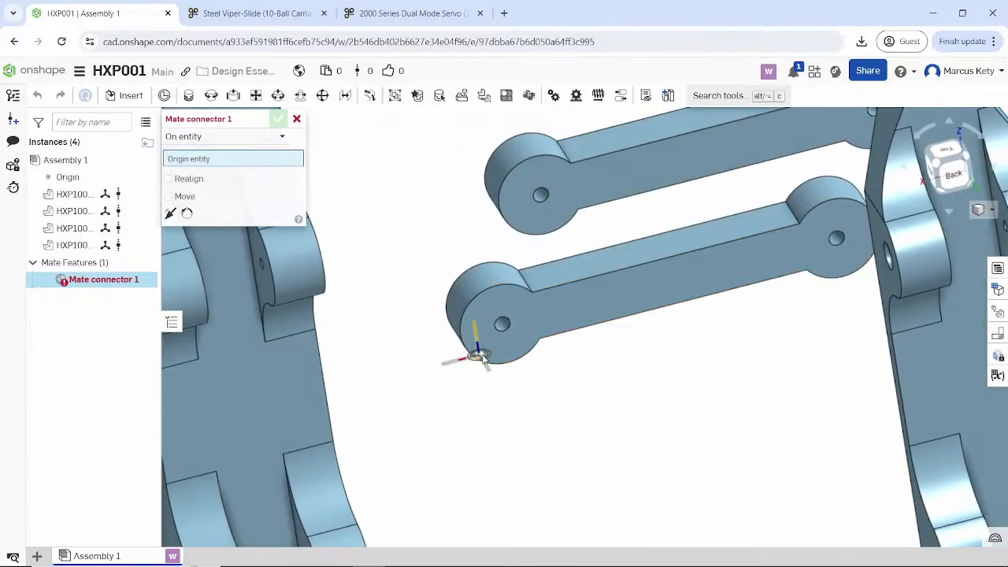
right_click_drag(491, 371, 530, 382)
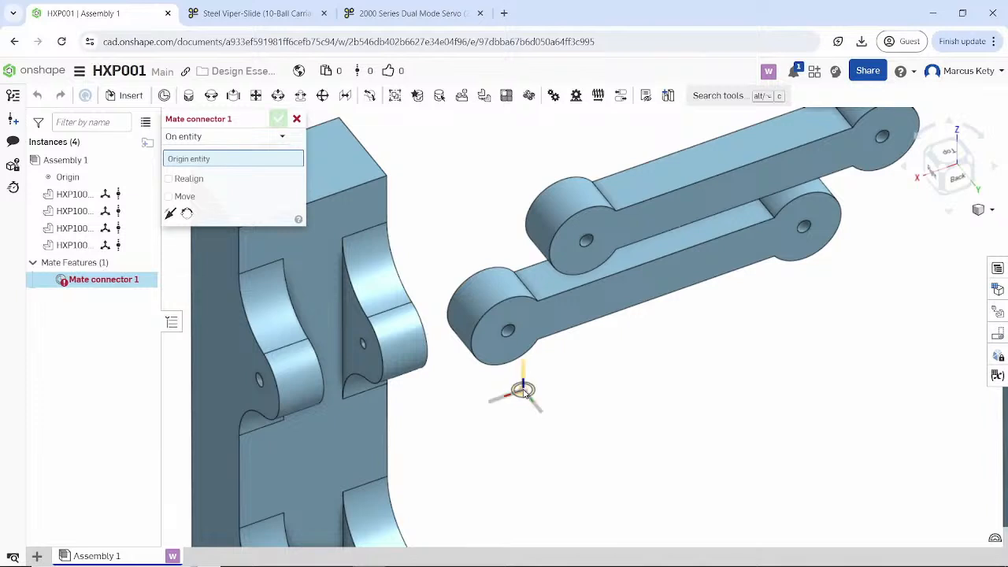
left_click(524, 390)
scroll(504, 406, "down", 3)
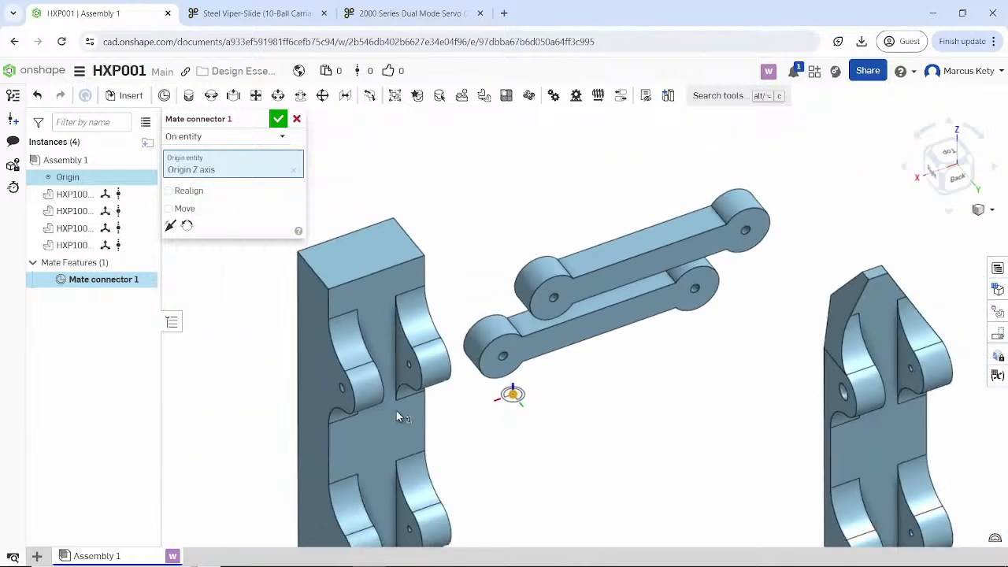
right_click_drag(428, 363, 291, 453)
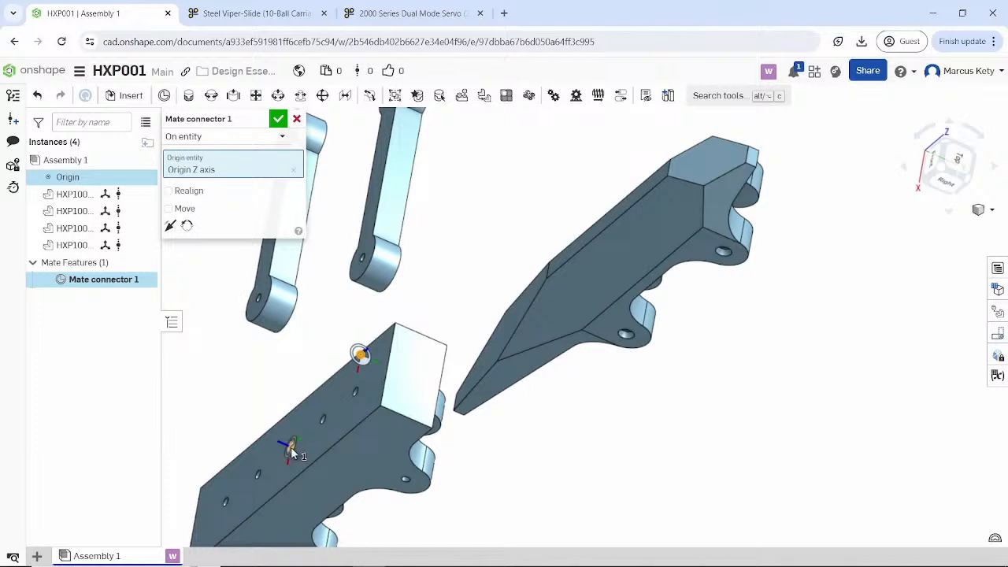
left_click(292, 450)
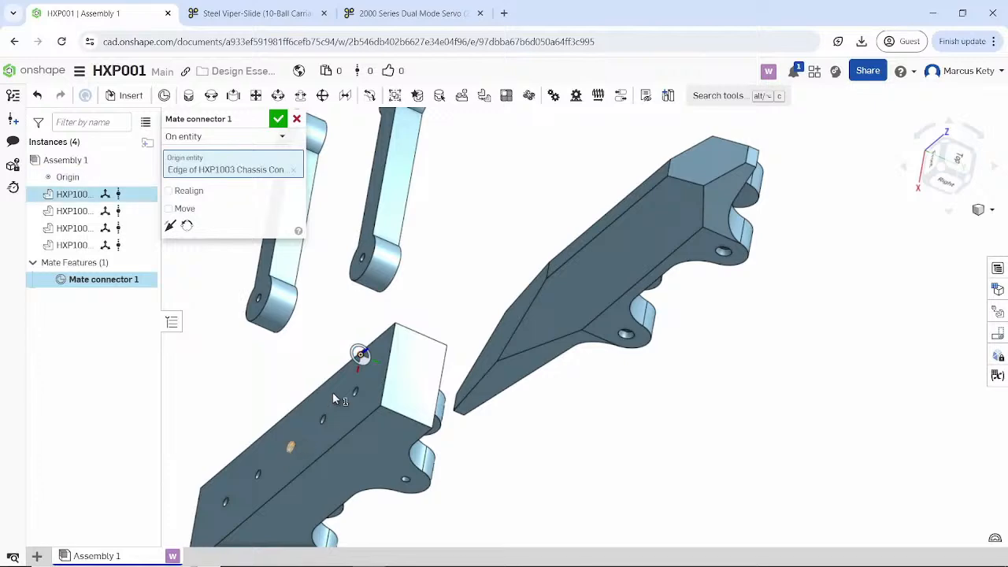
left_click(278, 121)
scroll(363, 416, "down", 1)
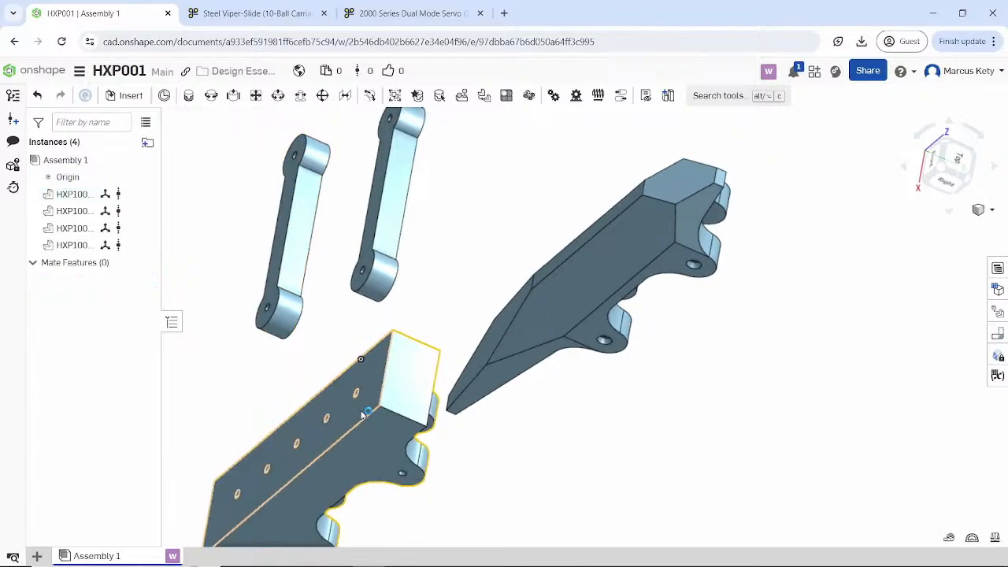
- Add a mate connector at the assembly origin, oriented on its Y axis
right_click_drag(363, 415, 330, 323)
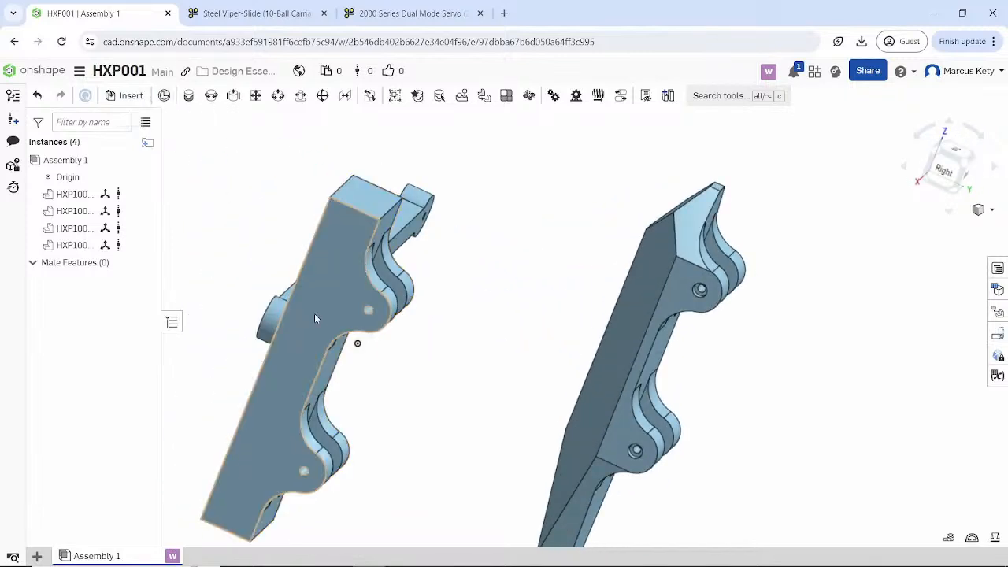
key("ctrl+m")
right_click_drag(453, 388, 495, 442)
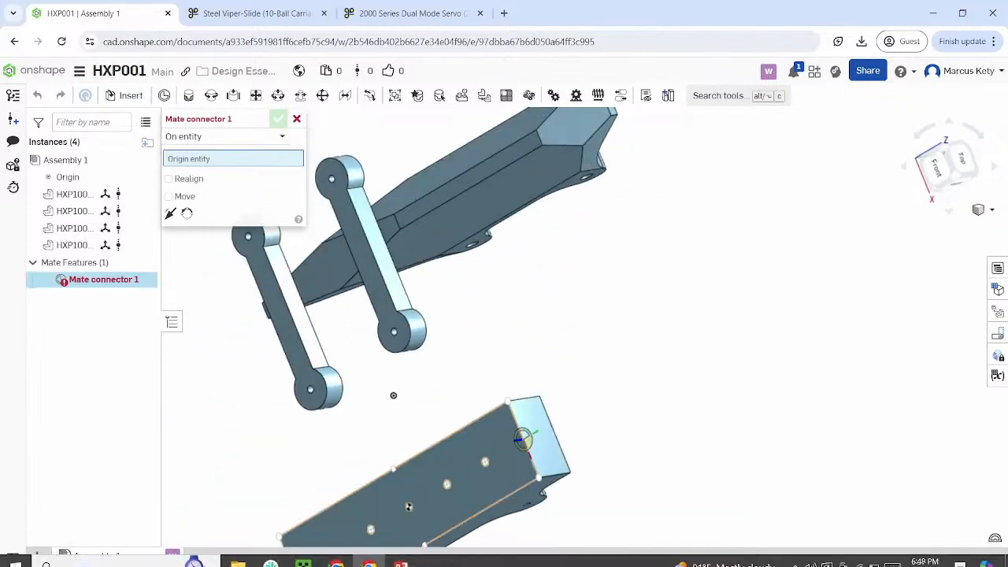
right_click_drag(409, 507, 509, 244)
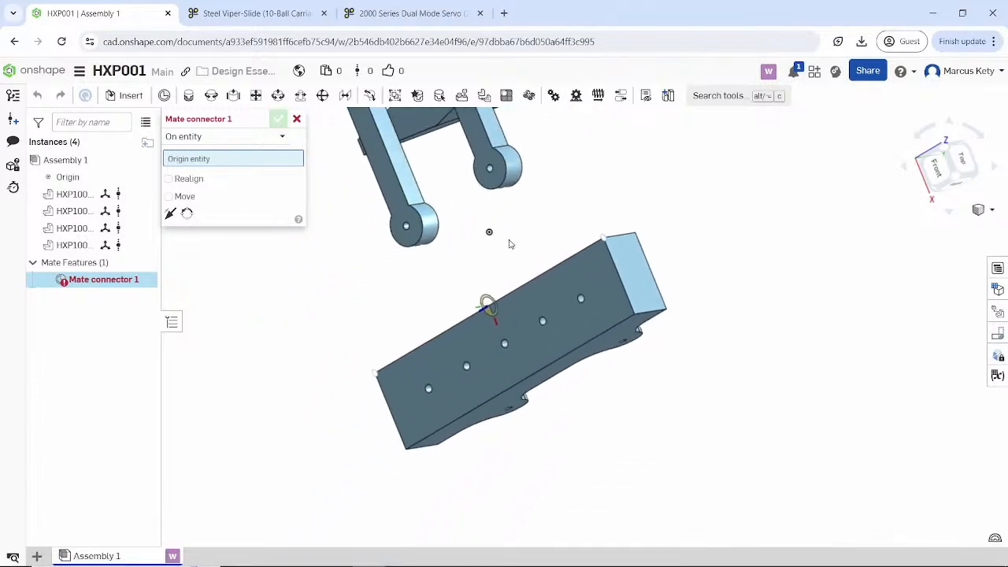
scroll(511, 327, "up", 8)
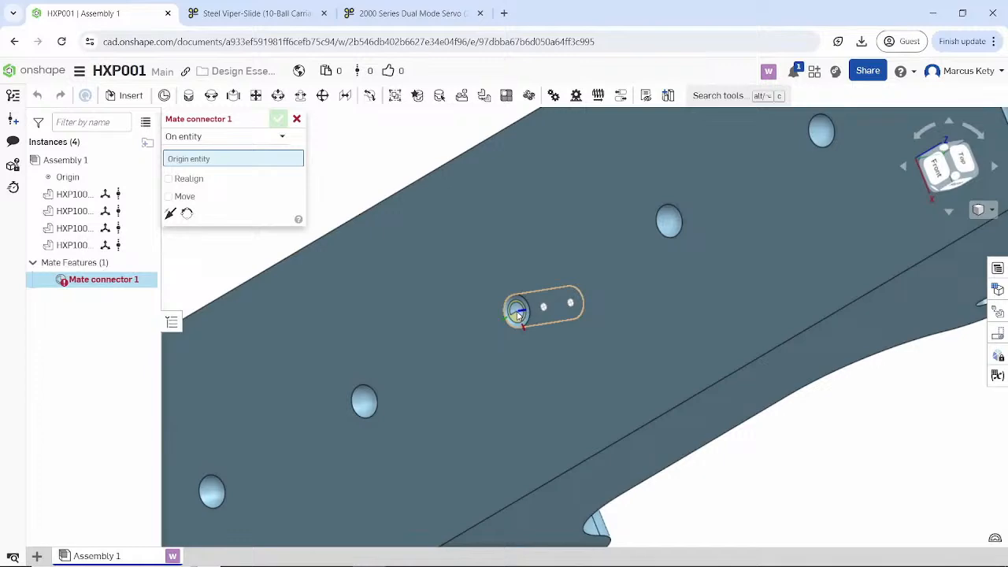
left_click(518, 313)
right_click_drag(504, 322, 768, 341)
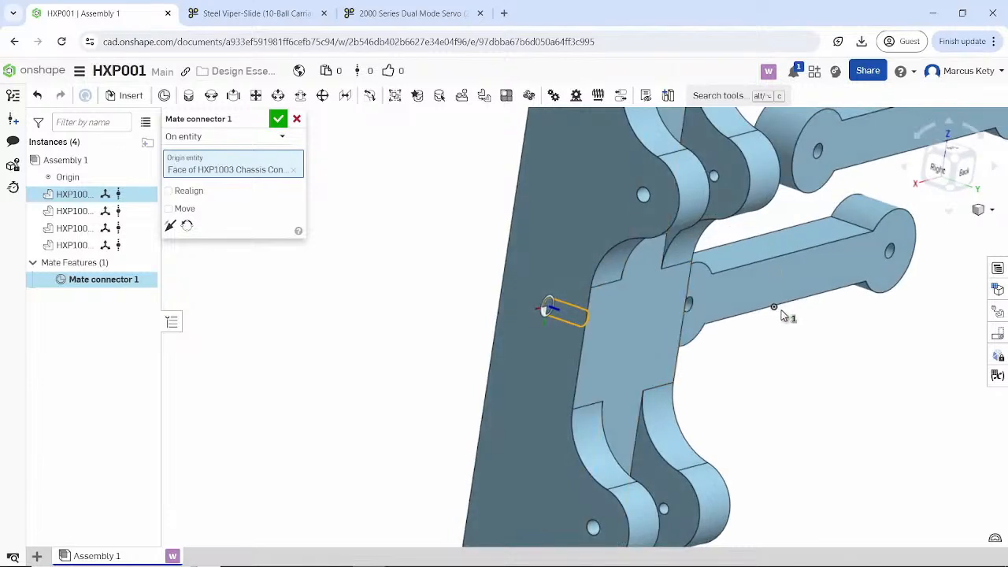
scroll(780, 319, "up", 5)
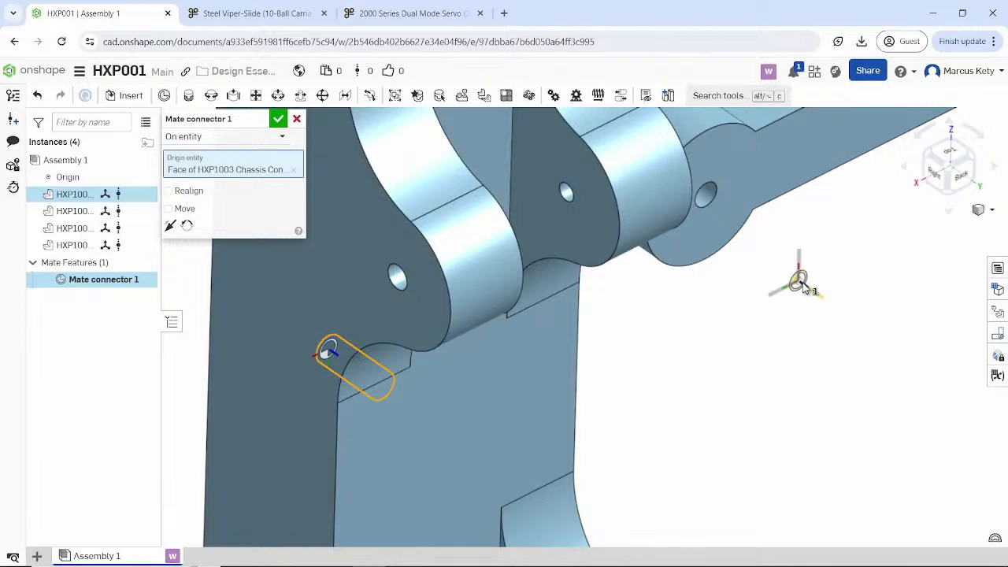
left_click(800, 285)
scroll(752, 319, "down", 2)
scroll(741, 316, "down", 2)
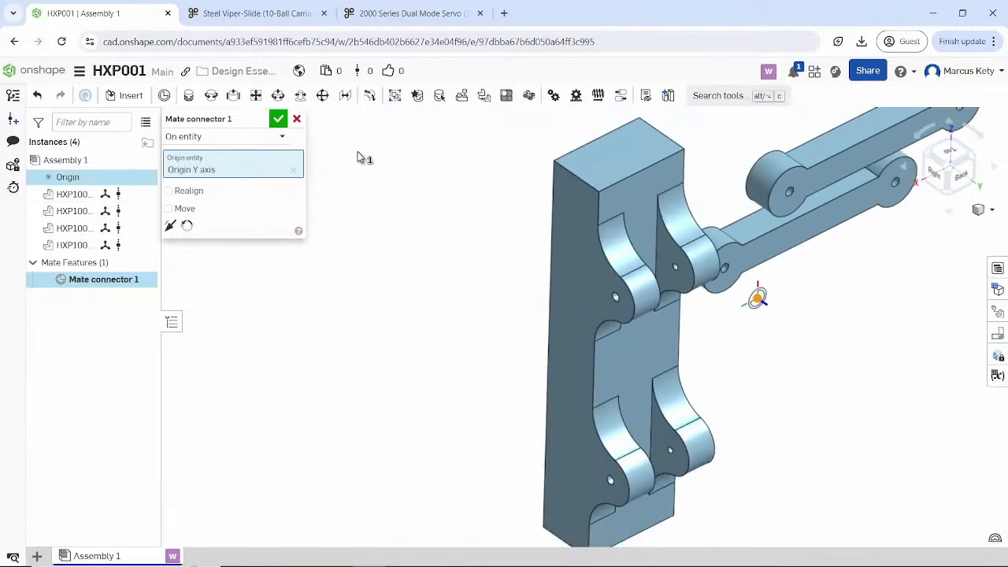
left_click(279, 120)
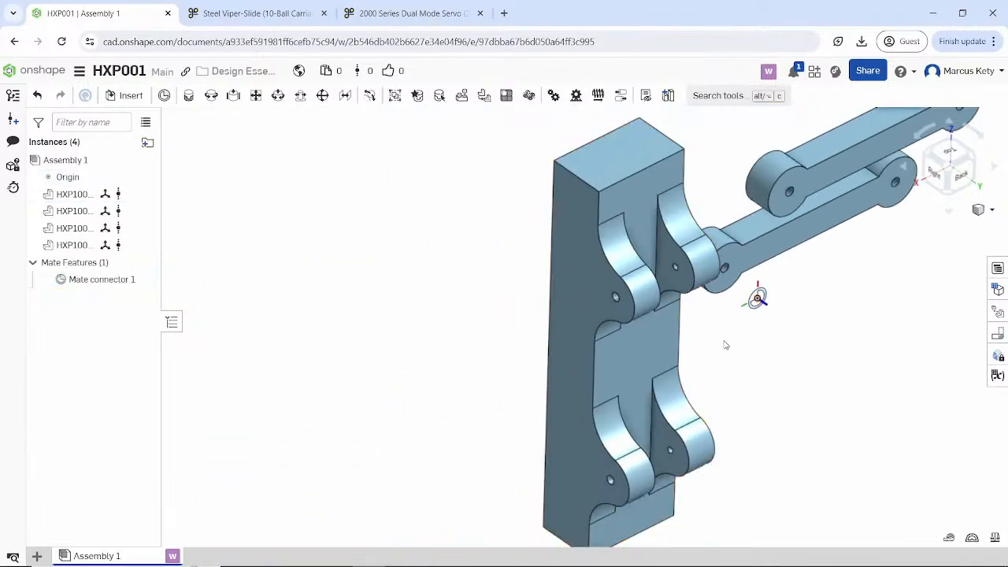
- Add a mate connector on the edge of the middle hole in the chassis connector's flat mounting face
left_click(164, 95)
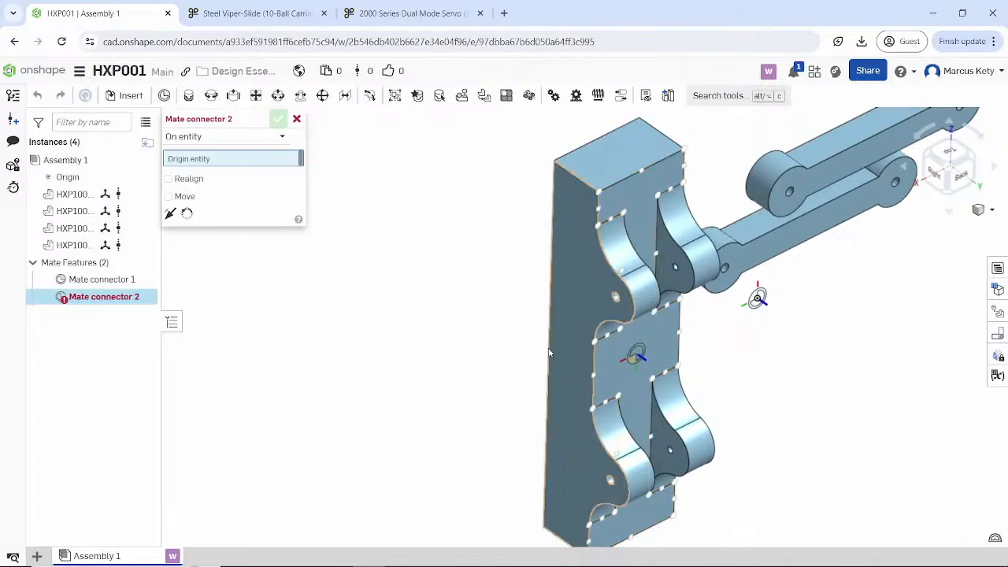
right_click_drag(593, 347, 677, 331)
scroll(516, 382, "up", 2)
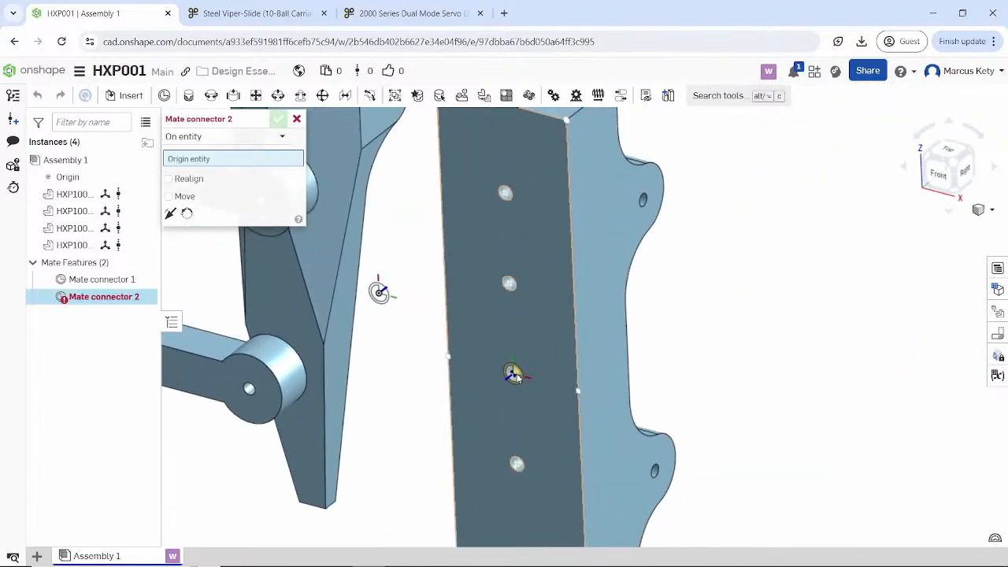
left_click(512, 377)
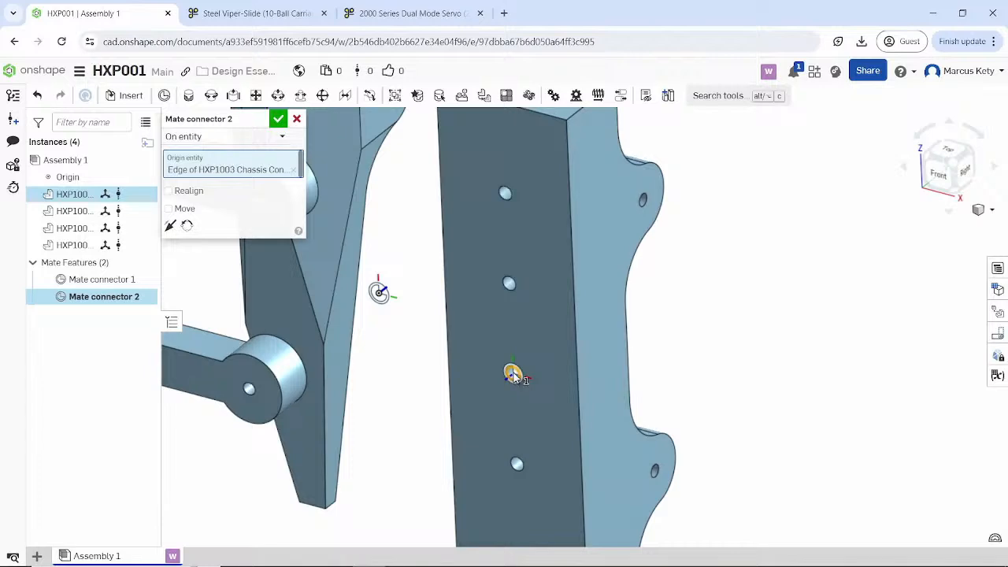
scroll(293, 133, "up", 1)
left_click(278, 119)
- Add a Between entities mate connector midway between the chassis connector's upper lugs, using one lug hole's edge and the opposite outer side face
right_click_drag(589, 311, 378, 240)
left_click(164, 95)
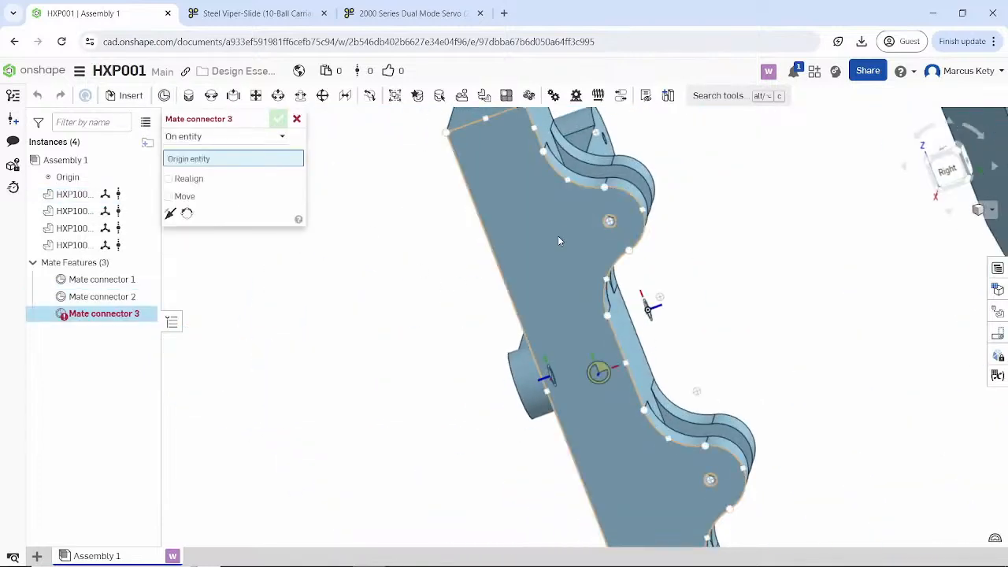
right_click_drag(557, 236, 537, 267)
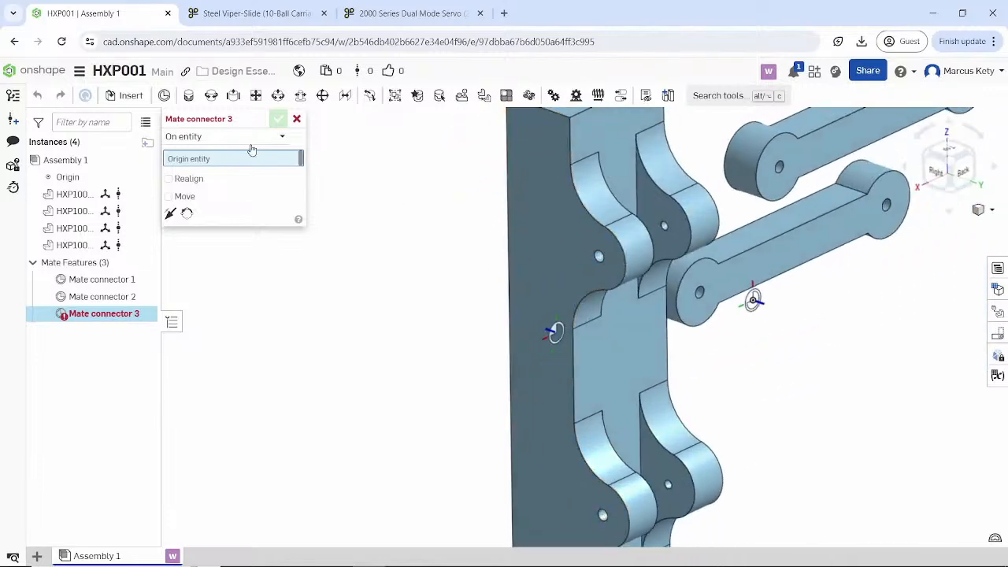
left_click(212, 137)
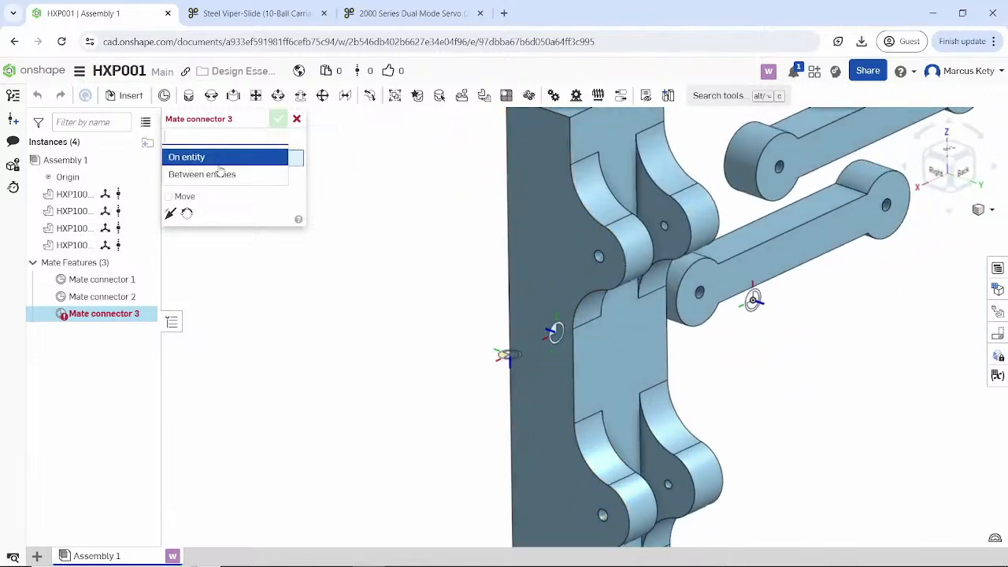
left_click(214, 175)
scroll(607, 260, "up", 5)
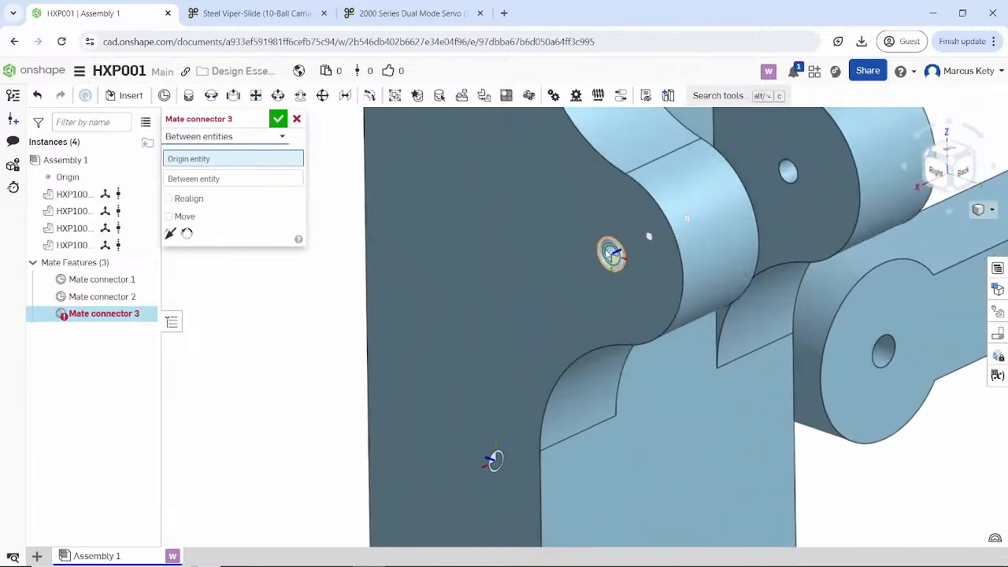
scroll(652, 234, "down", 5)
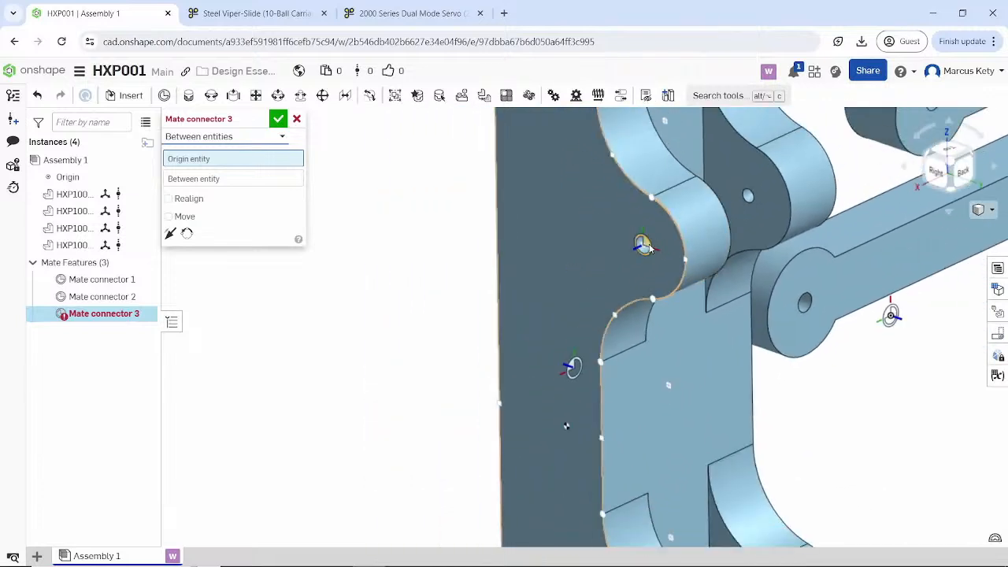
right_click_drag(606, 247, 819, 276)
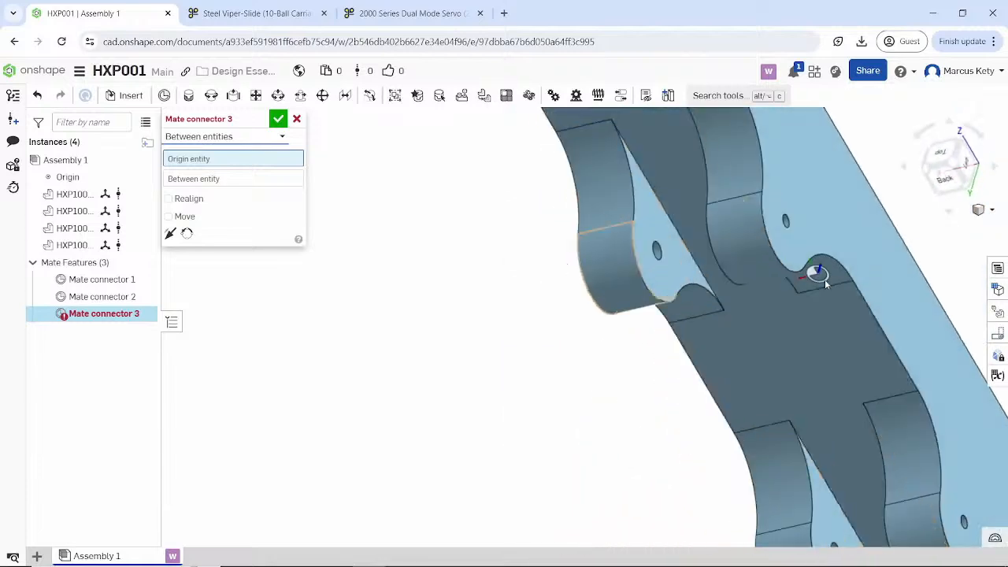
left_click(787, 224)
right_click_drag(670, 221, 713, 228)
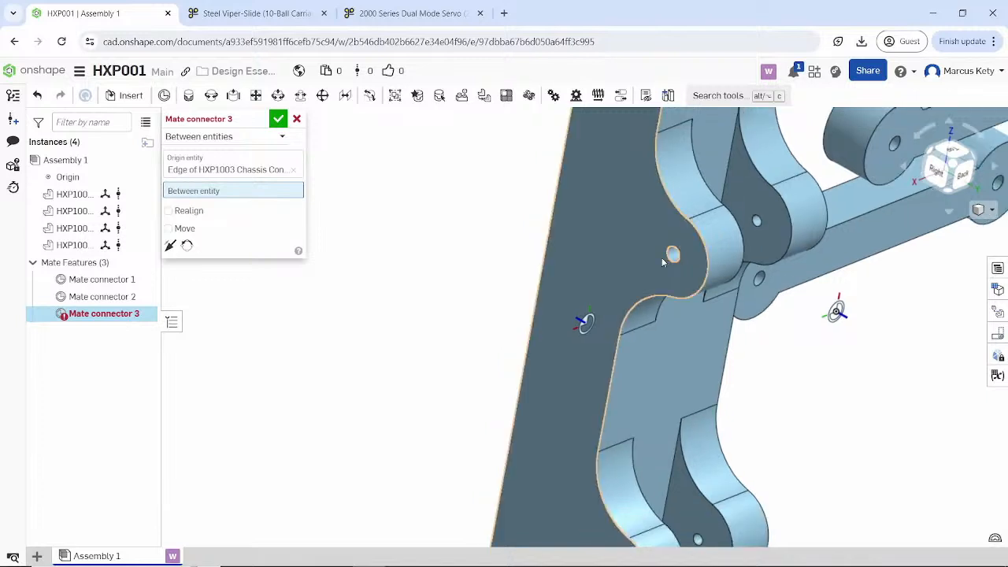
left_click(662, 257)
right_click_drag(721, 241, 682, 232)
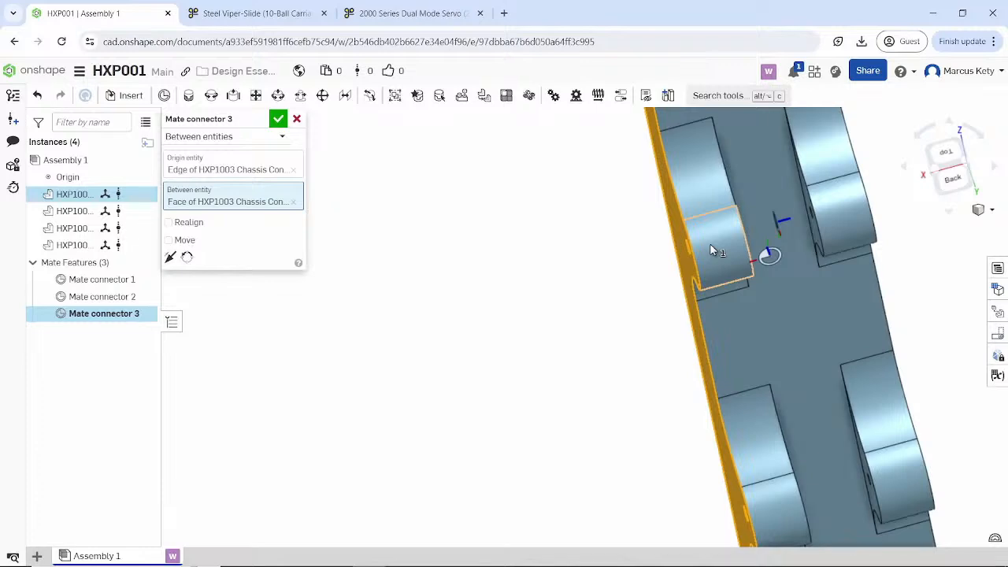
scroll(750, 223, "down", 5)
scroll(749, 226, "up", 2)
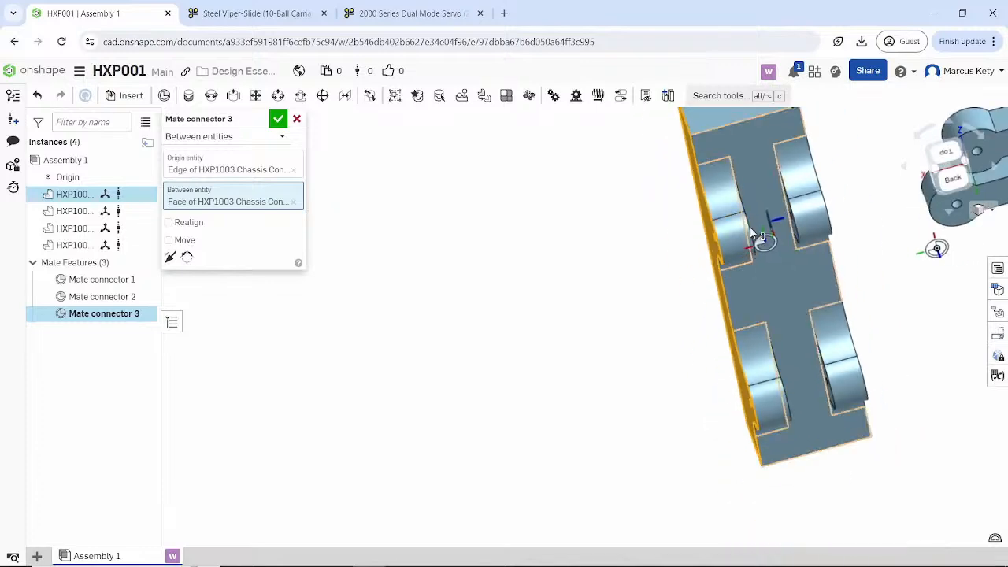
middle_click_drag(708, 226, 584, 248)
right_click_drag(584, 247, 618, 234)
scroll(676, 249, "down", 3)
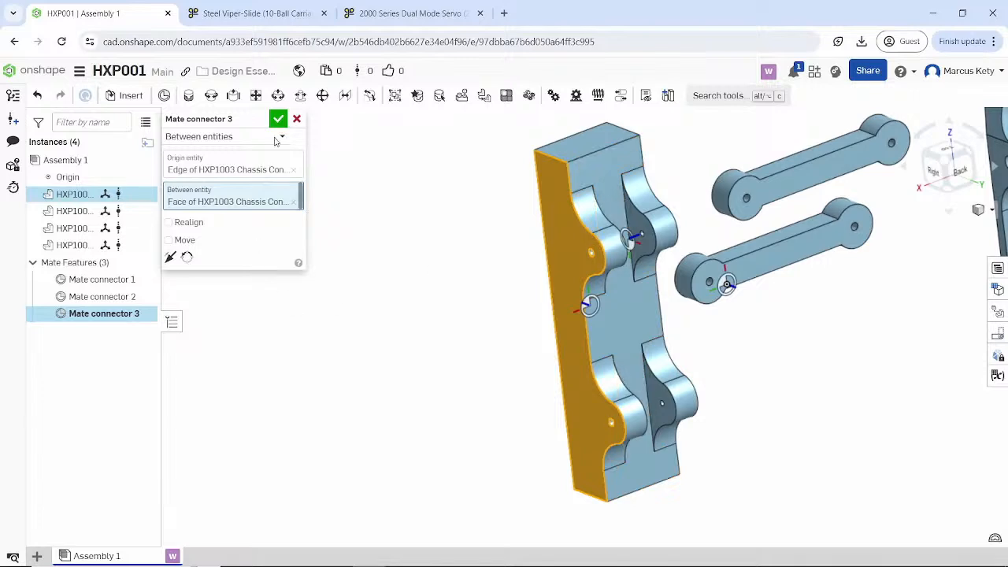
key("Return")
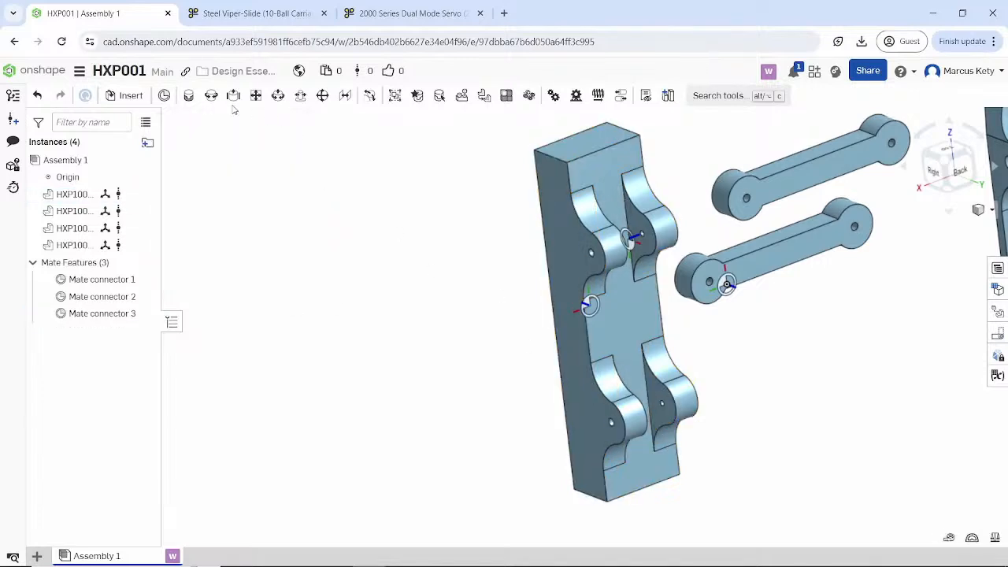
- Add a Between entities mate connector midway between the chassis connector's lower lugs, from one lug hole to the opposite outer side face
left_click(164, 95)
scroll(596, 450, "down", 5)
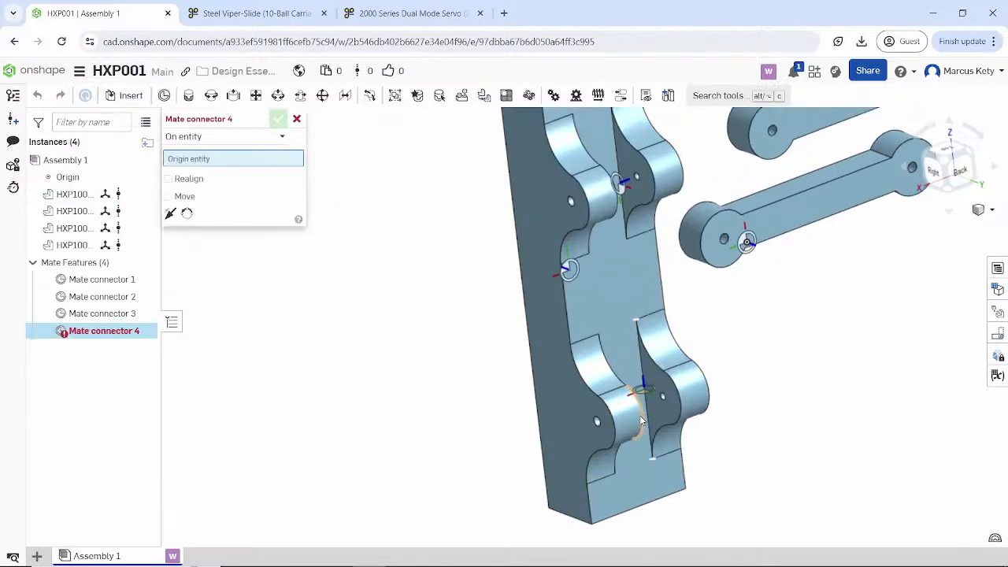
left_click(250, 146)
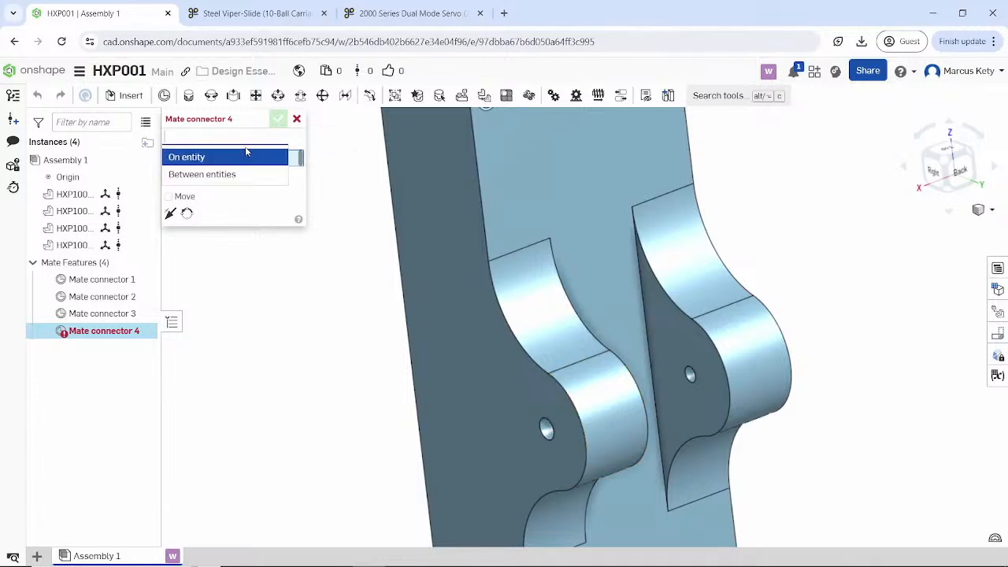
left_click(228, 171)
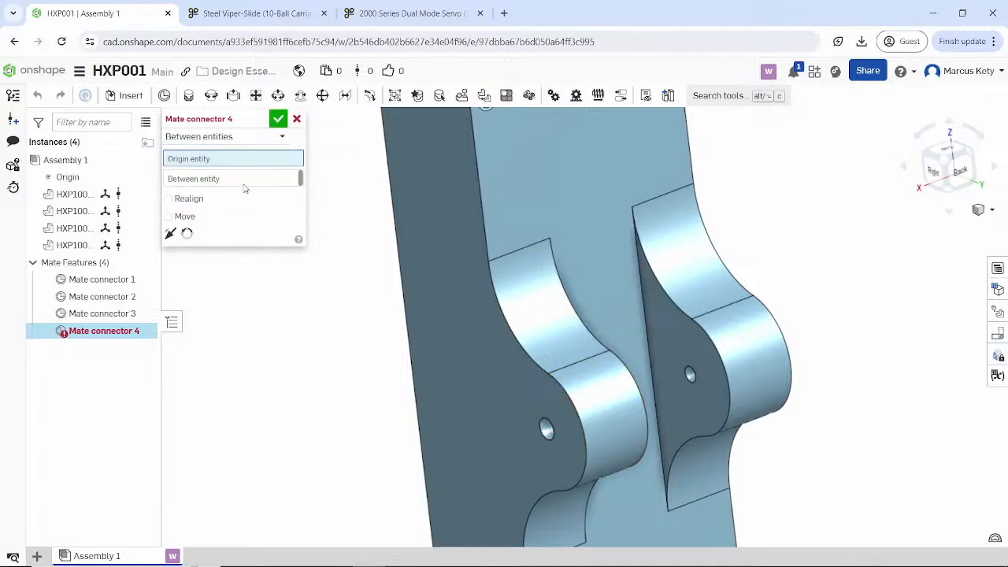
left_click(545, 428)
right_click_drag(741, 365, 705, 357)
left_click(761, 324)
key("Return")
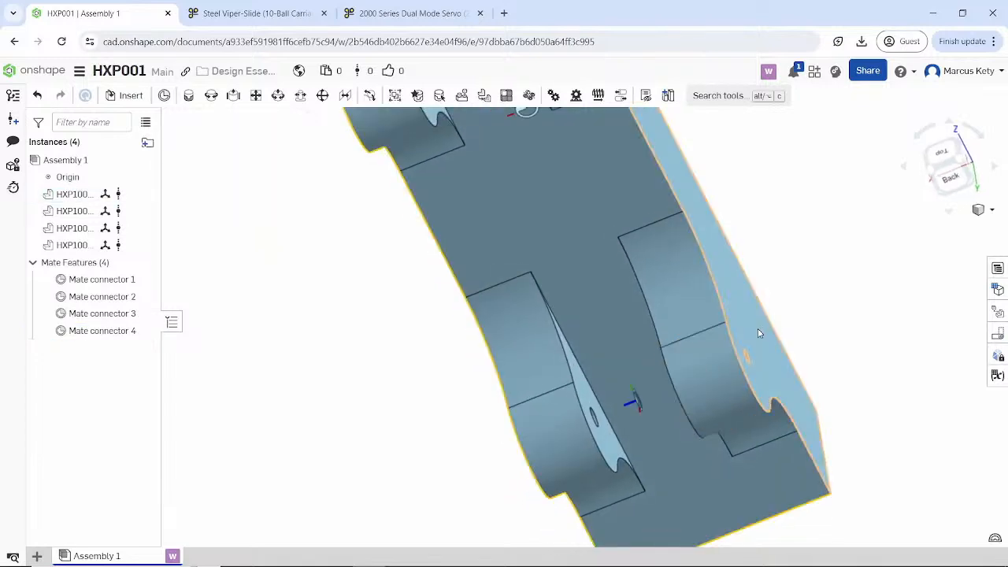
- Add a Between entities mate connector midway between the leg's upper lugs, using one lug hole's edge and the opposite outer side face
scroll(693, 370, "down", 3)
left_click(164, 96)
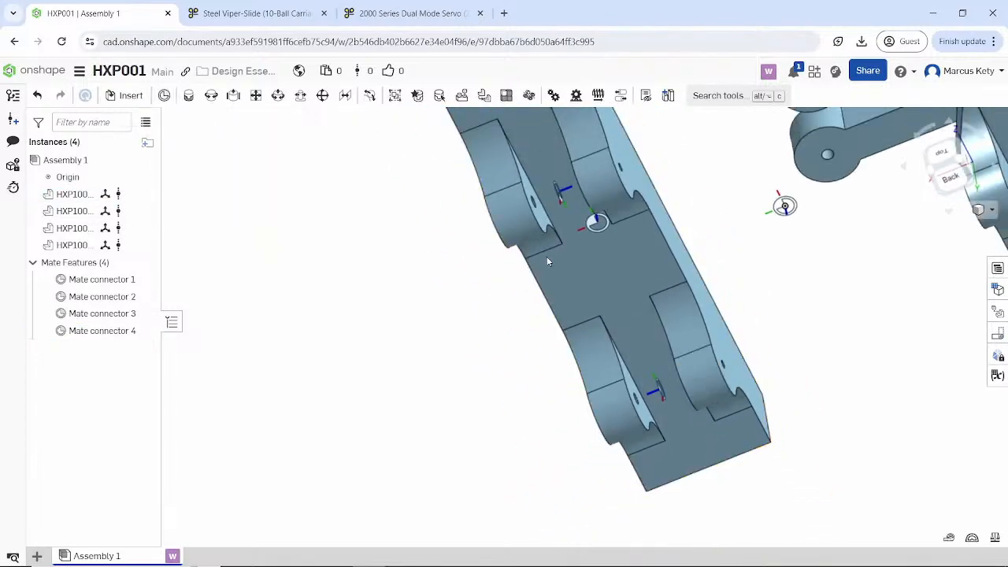
scroll(547, 259, "down", 5)
scroll(729, 228, "up", 6)
right_click_drag(730, 219, 706, 229)
left_click(858, 177)
right_click_drag(755, 199, 694, 208)
left_click(633, 200)
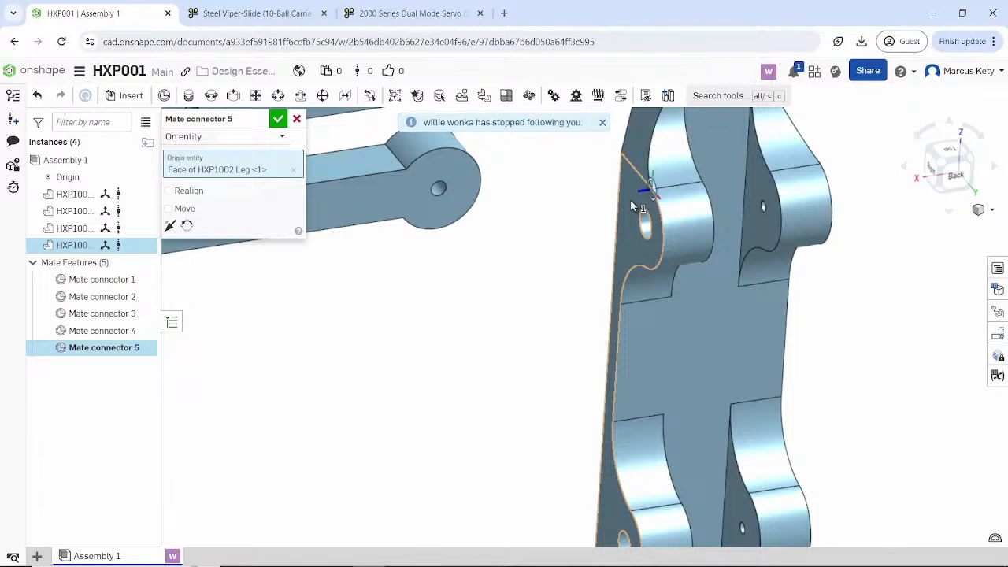
left_click(250, 138)
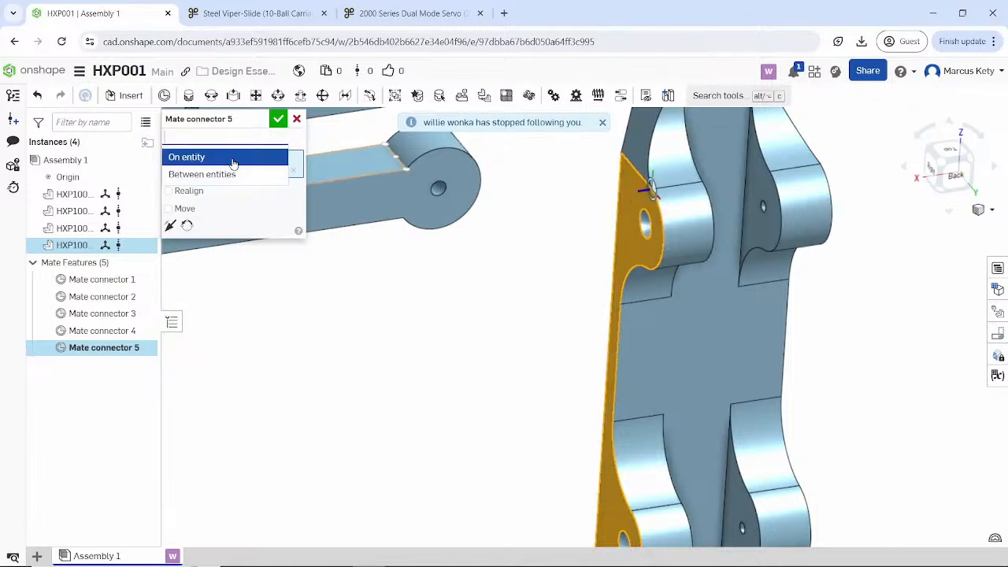
left_click(221, 174)
right_click_drag(646, 212, 574, 203)
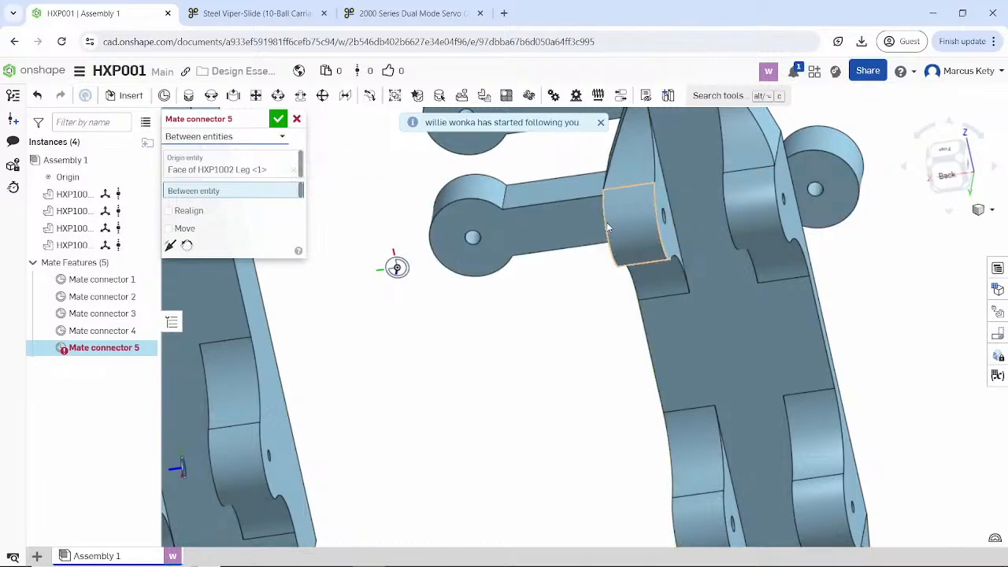
left_click(236, 169)
right_click_drag(640, 266, 694, 197)
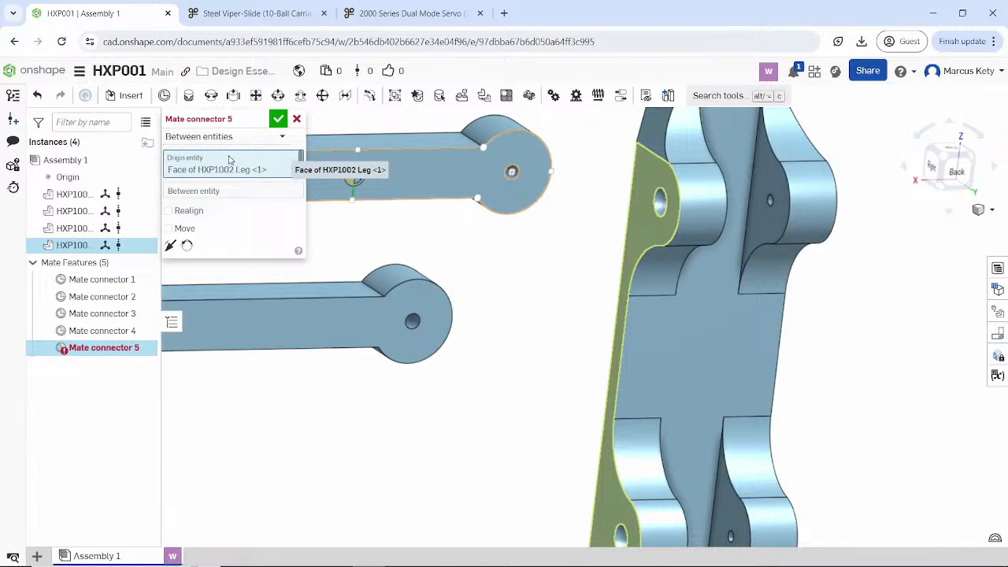
scroll(655, 210, "up", 2)
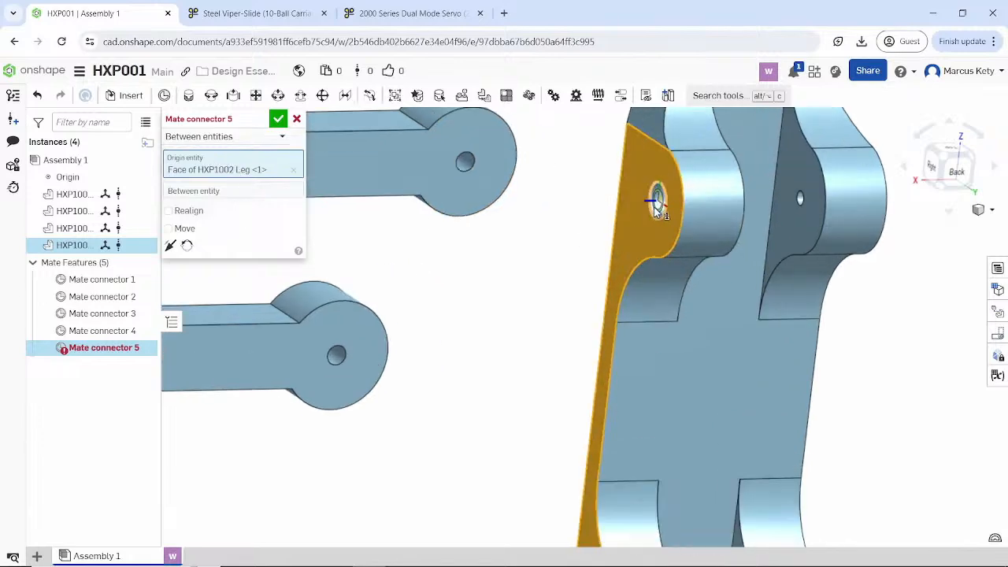
left_click(656, 208)
right_click_drag(656, 208, 630, 237)
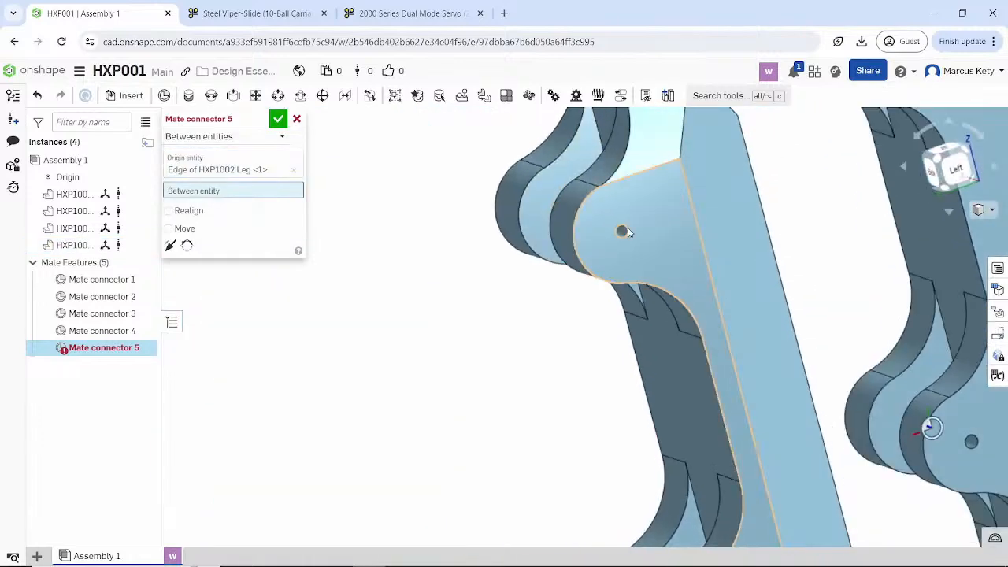
left_click(642, 246)
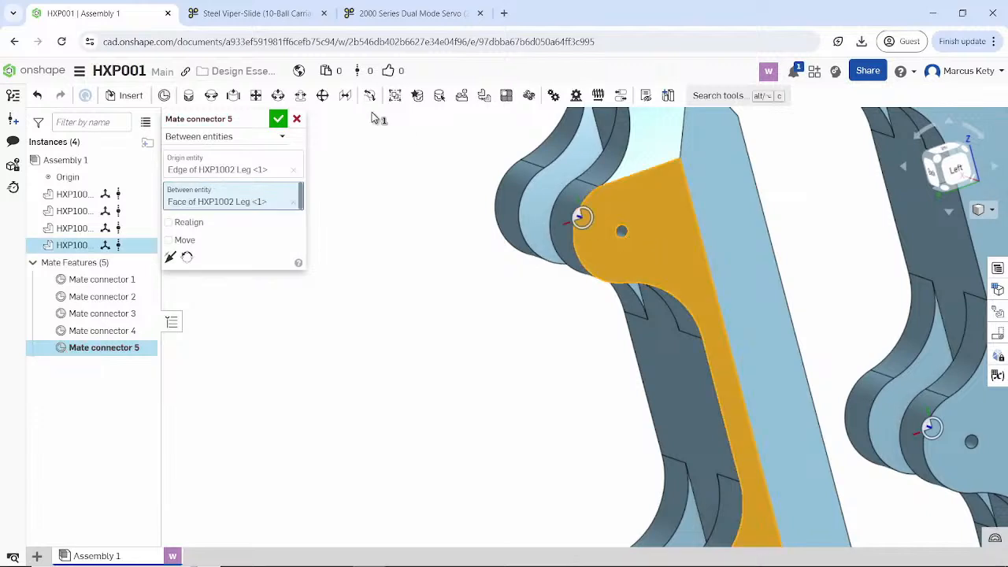
left_click(279, 118)
- Add a Between entities mate connector midway between the leg's lower lugs, using one lug hole's edge and the opposite outer side face
left_click(160, 100)
scroll(630, 352, "down", 4)
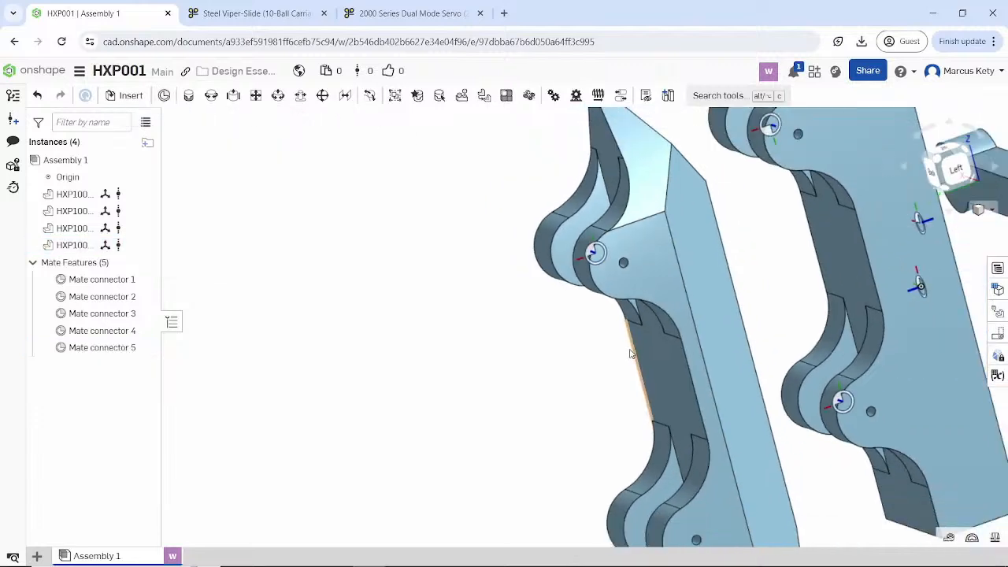
scroll(597, 355, "down", 1)
middle_click_drag(598, 321, 589, 236)
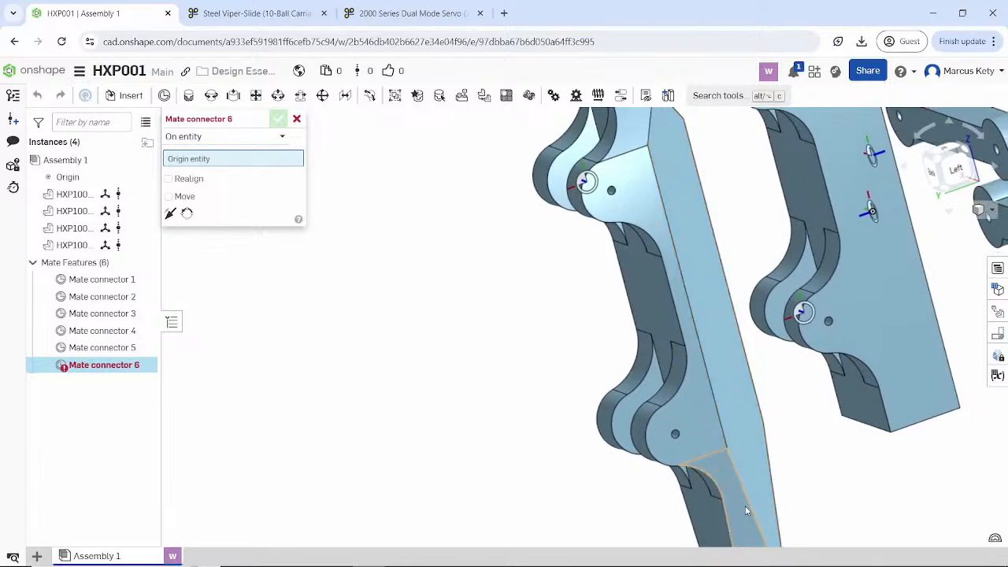
left_click(198, 137)
left_click(193, 173)
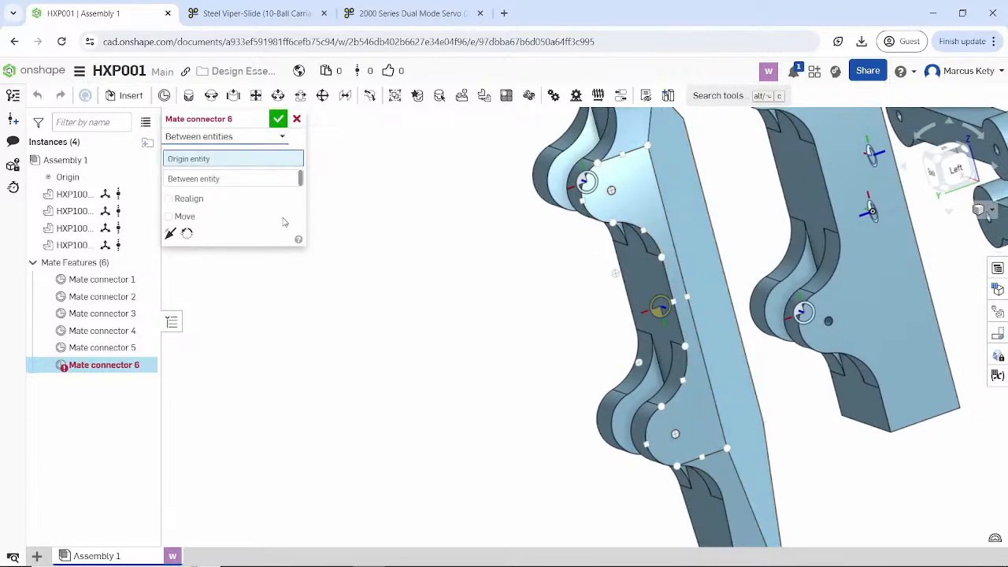
left_click(676, 434)
right_click_drag(677, 434, 917, 419)
left_click(867, 381)
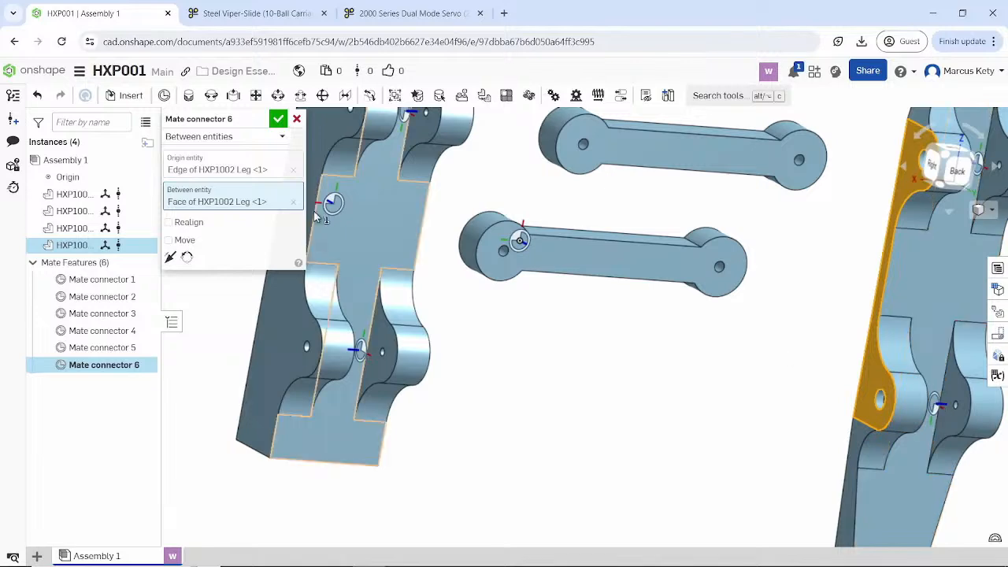
key("Return")
- Examine the placement of the mate connectors between the lug pairs of the chassis connector and the leg
right_click_drag(648, 414, 597, 223)
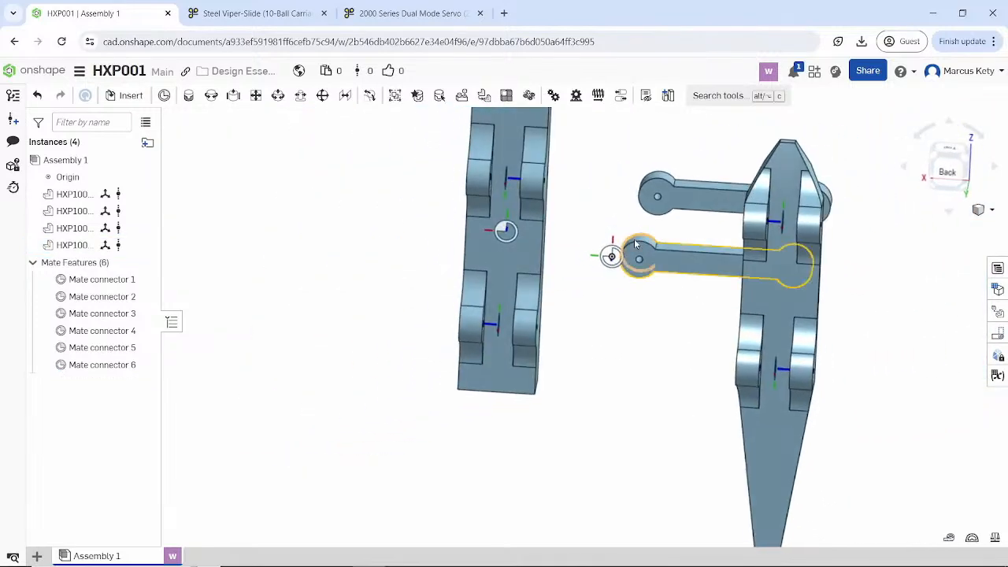
scroll(634, 239, "down", 2)
scroll(634, 240, "up", 1)
middle_click_drag(602, 274, 514, 325)
right_click_drag(516, 329, 523, 349)
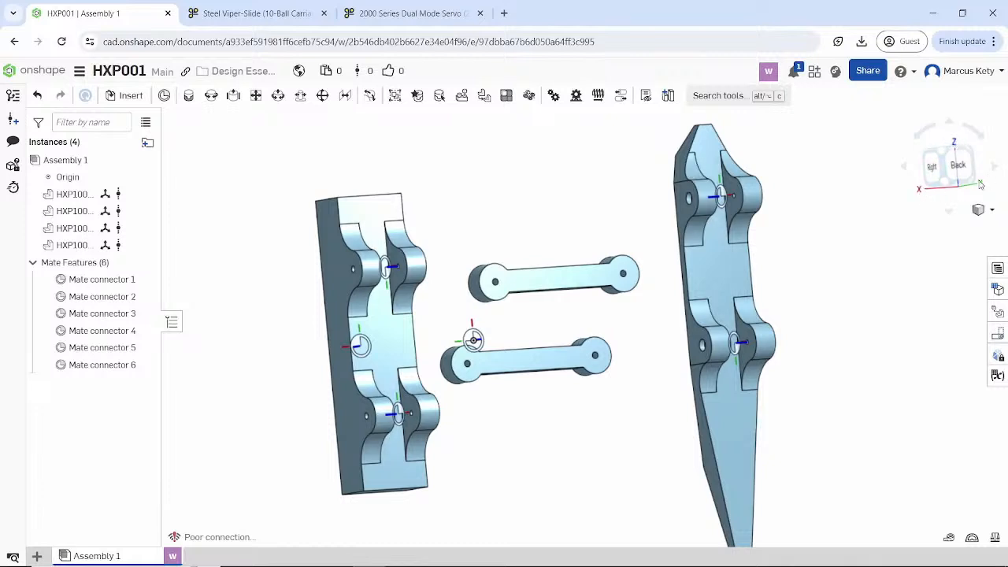
scroll(591, 358, "down", 1)
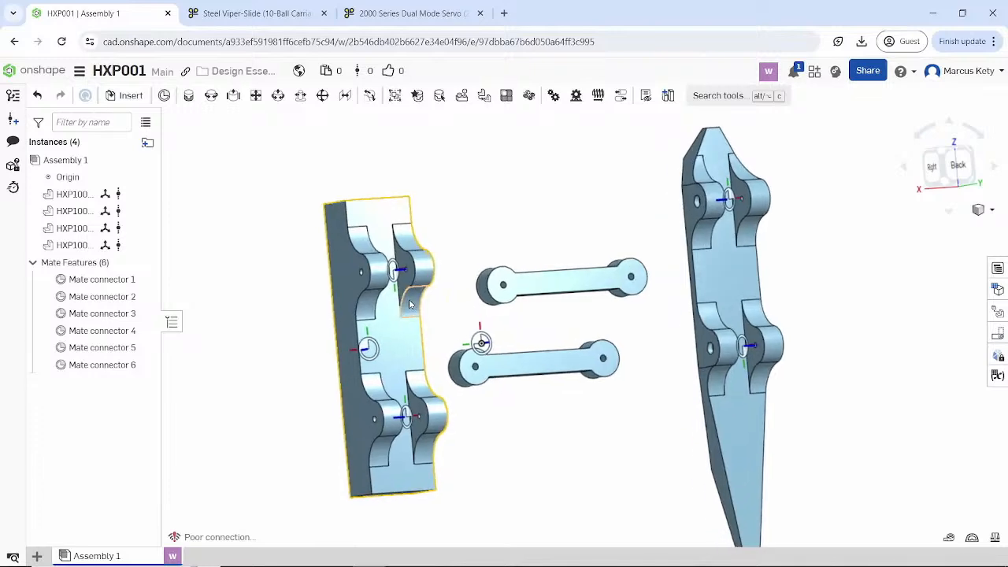
scroll(386, 260, "up", 5)
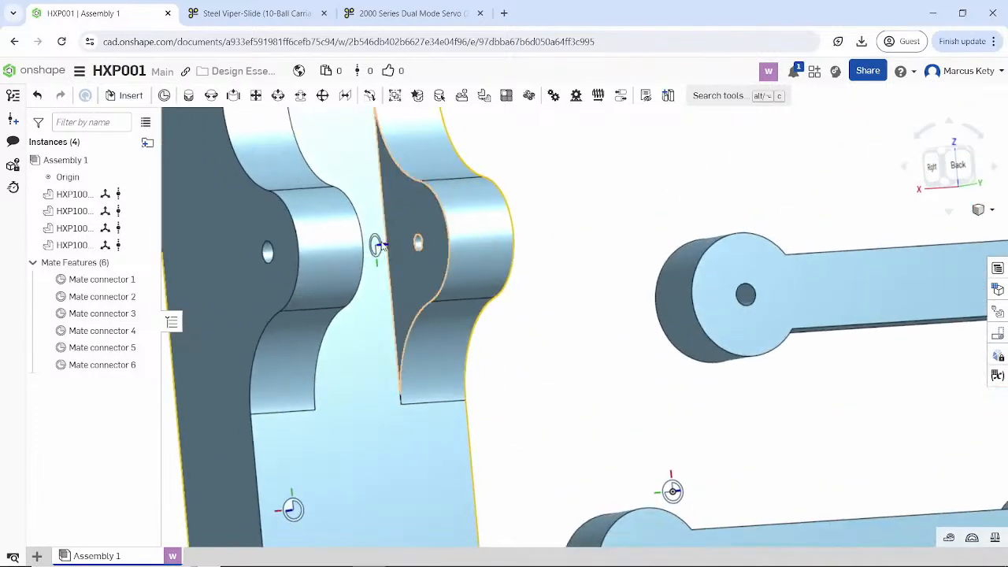
scroll(380, 250, "down", 6)
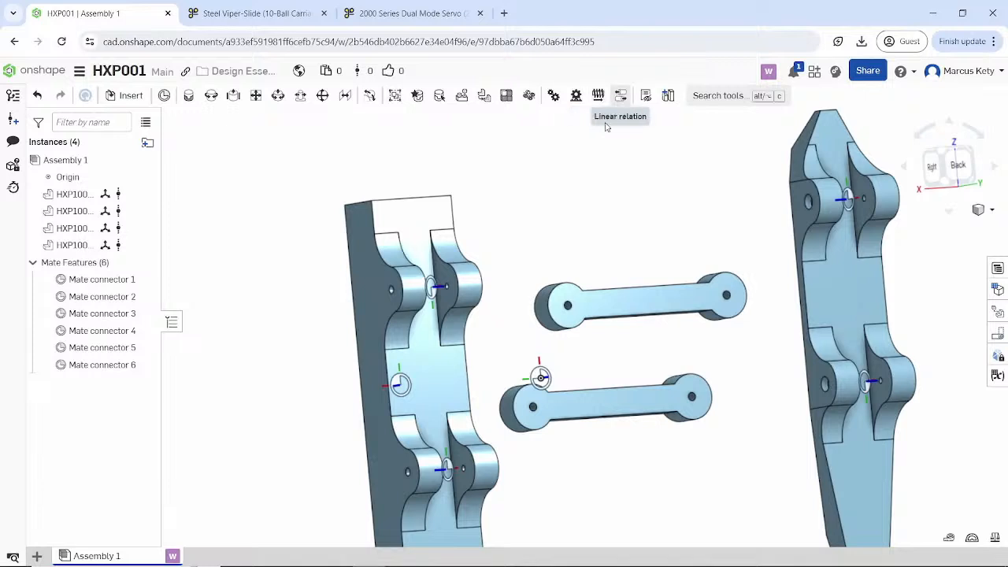
- Add a Revolute mate joining the mate connector between the chassis connector's upper lugs to the mid-depth centre of the upper linkage's near end hole
left_click(189, 96)
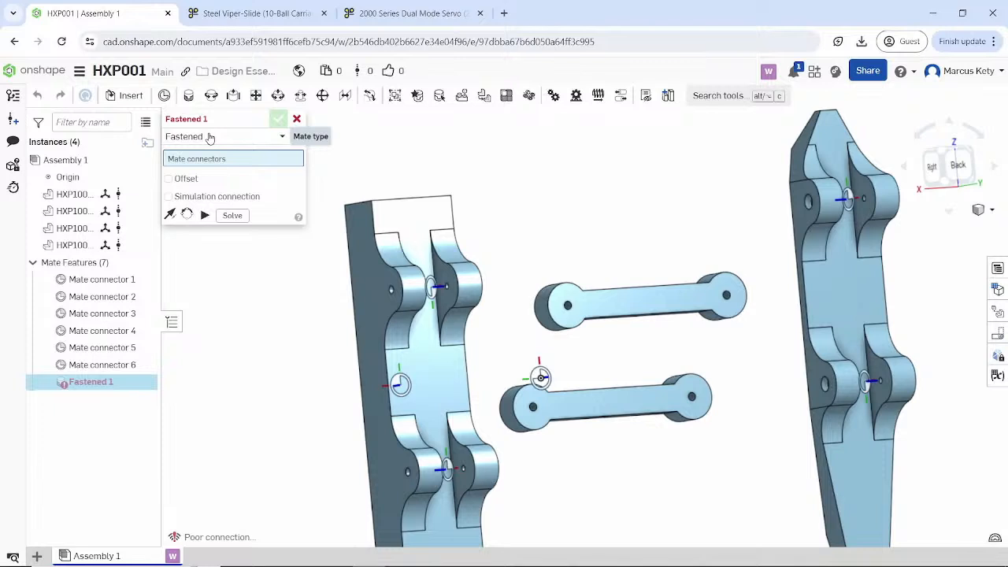
left_click(210, 138)
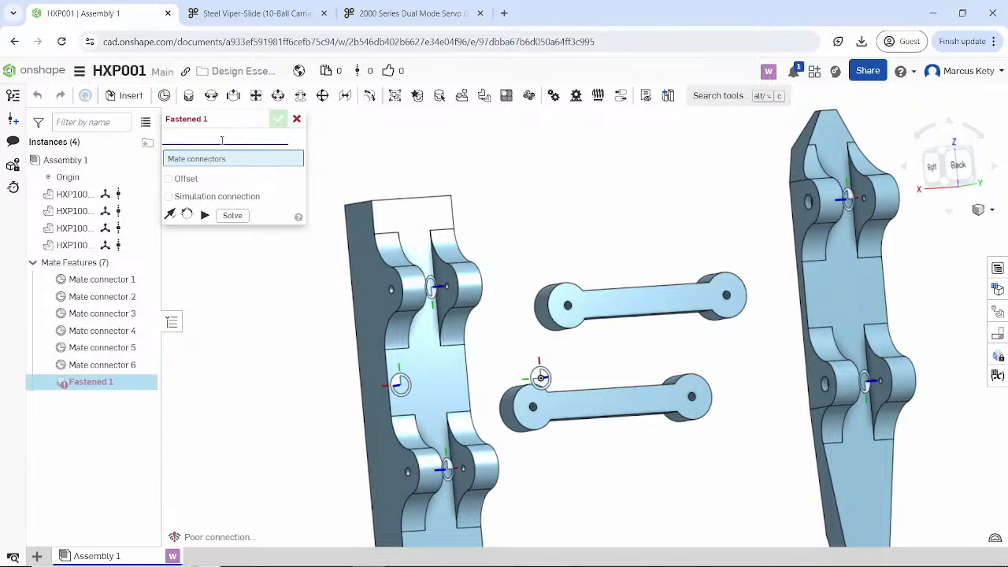
scroll(213, 220, "down", 1)
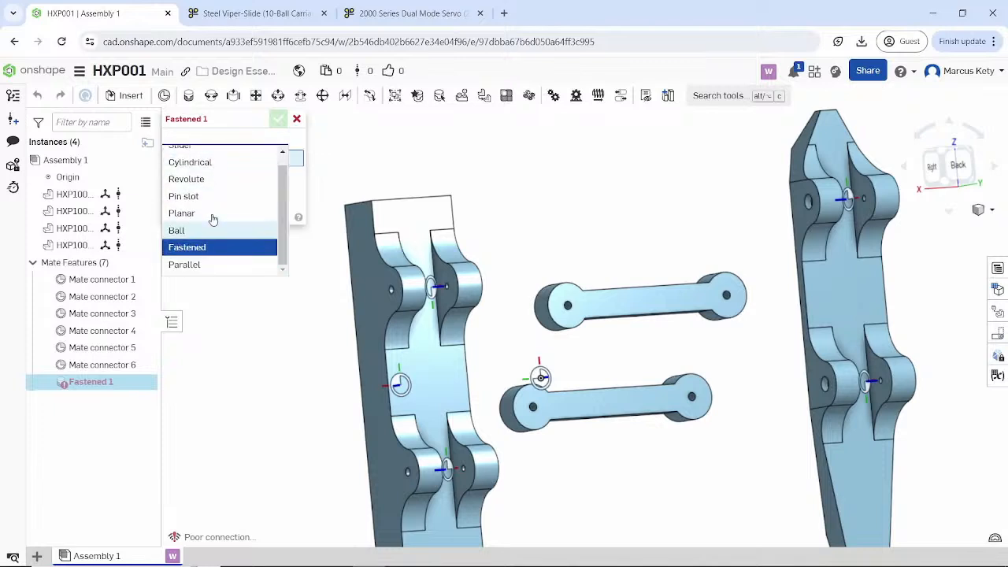
scroll(212, 206, "up", 1)
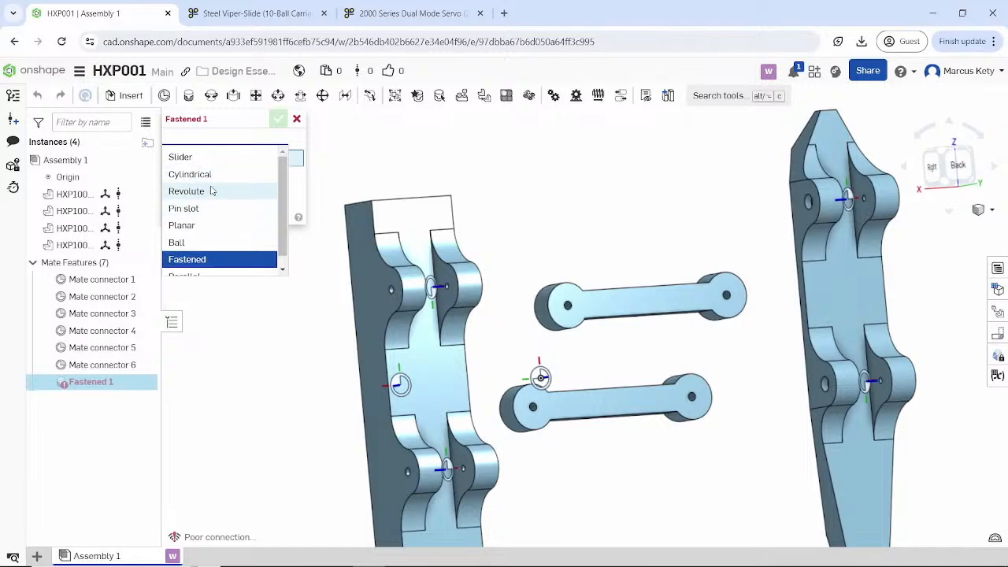
left_click(211, 191)
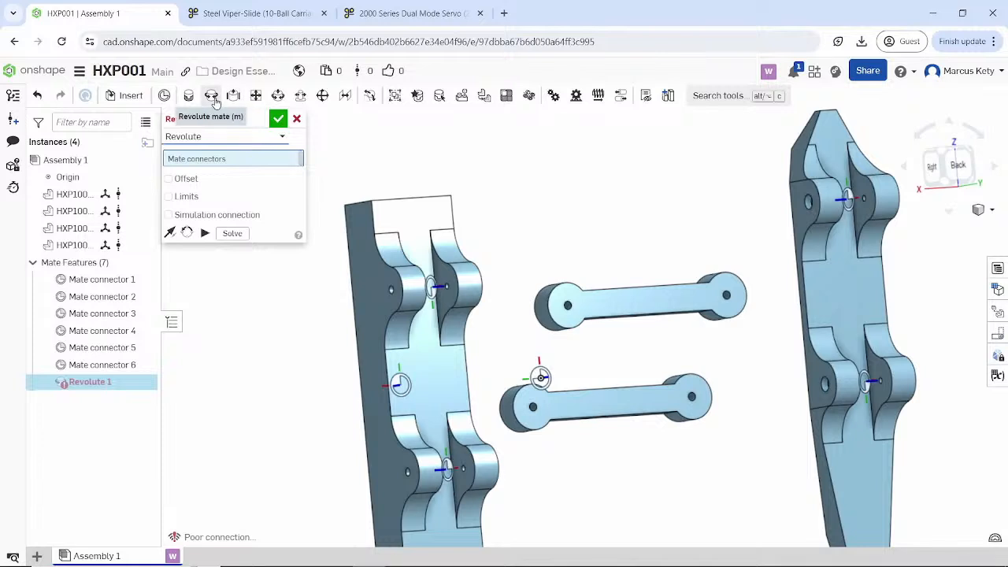
left_click(432, 292)
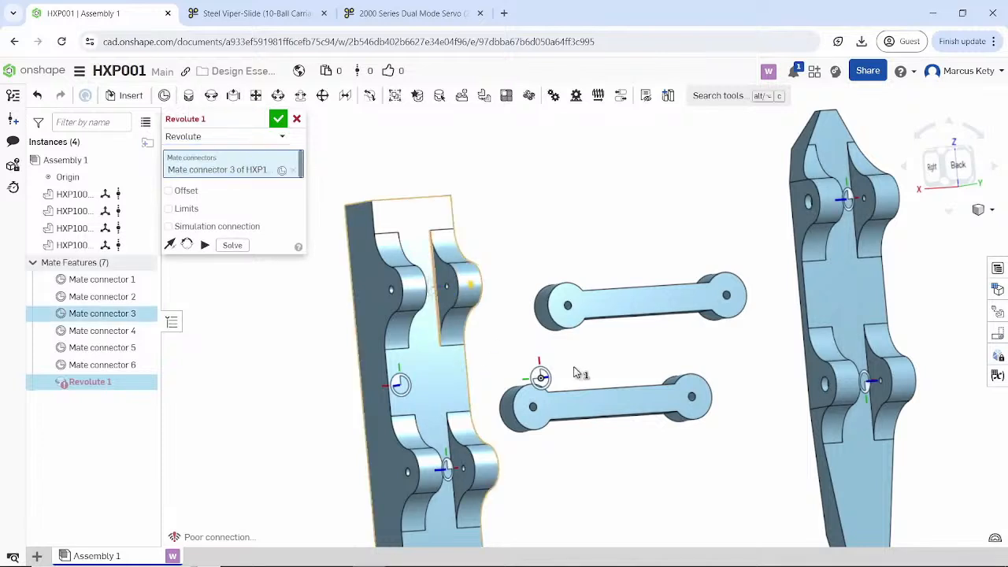
scroll(569, 312, "up", 3)
scroll(569, 312, "up", 2)
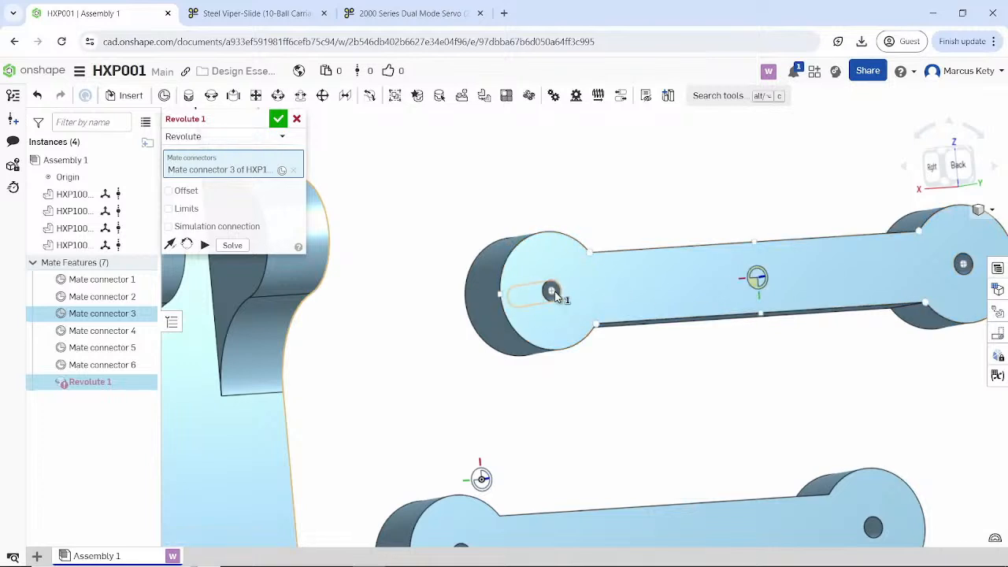
right_click_drag(552, 291, 545, 308)
scroll(545, 307, "up", 5)
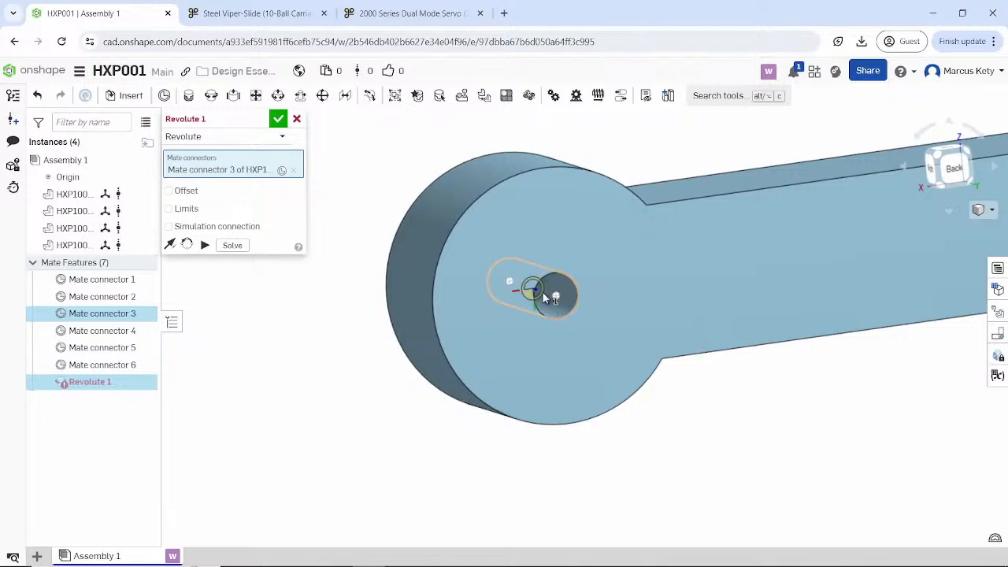
left_click(543, 297)
scroll(544, 296, "down", 10)
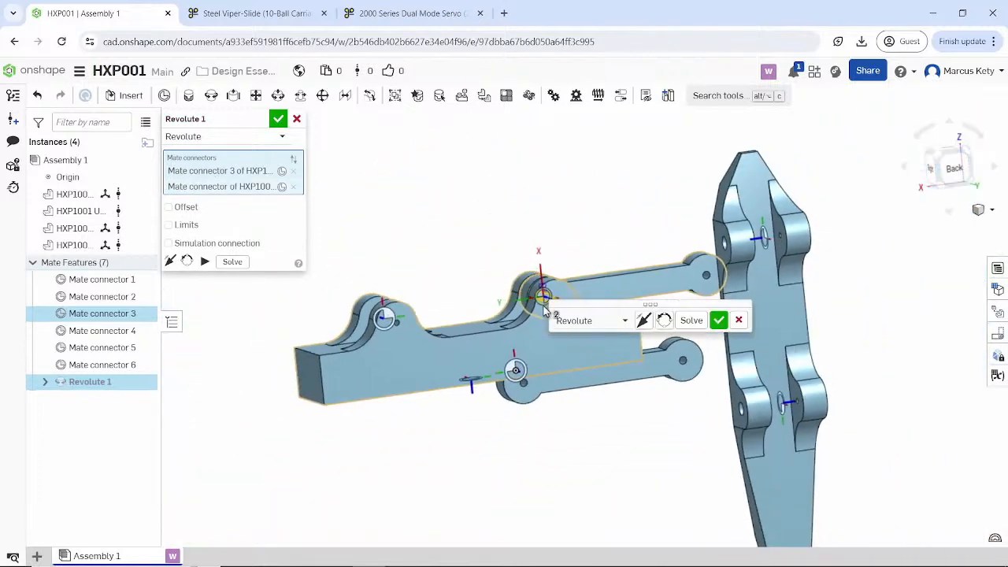
scroll(542, 309, "up", 5)
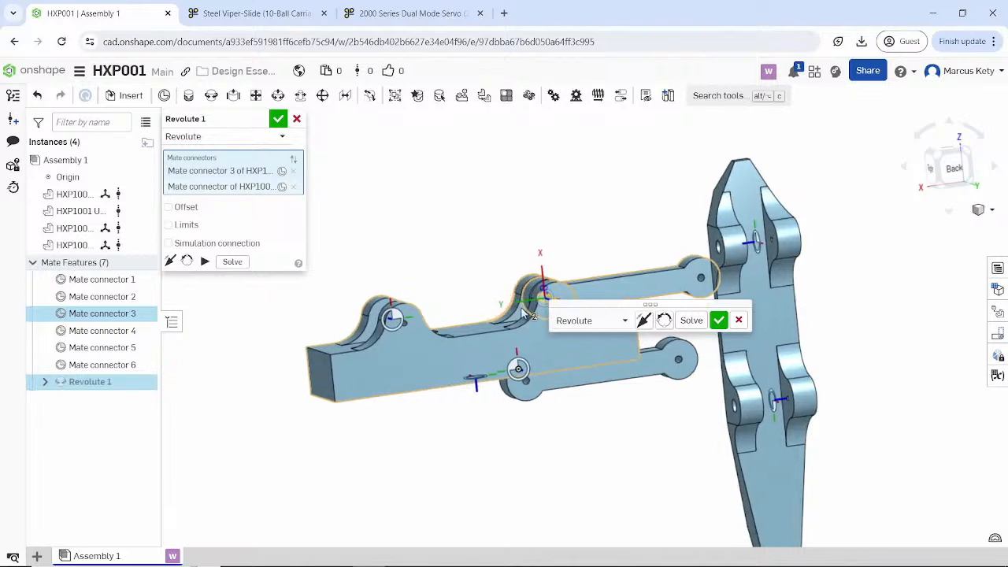
left_click(720, 321)
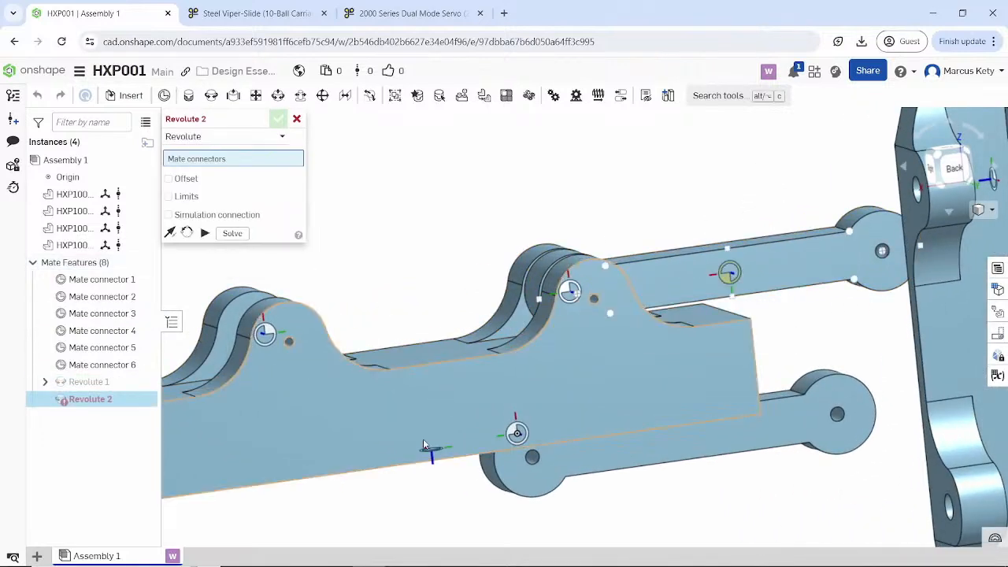
left_click(437, 455)
left_click(448, 433)
scroll(453, 421, "down", 4)
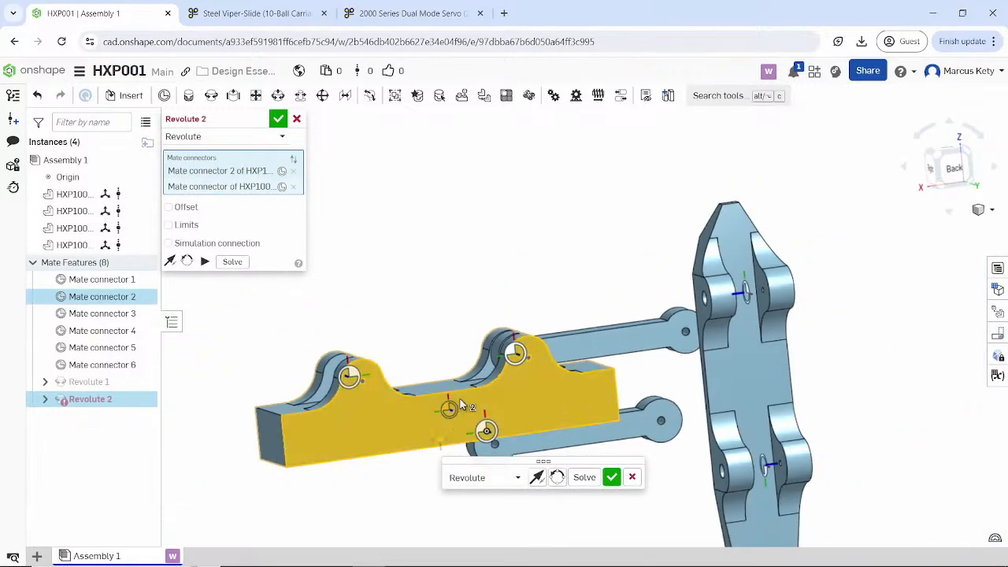
right_click_drag(461, 400, 480, 412)
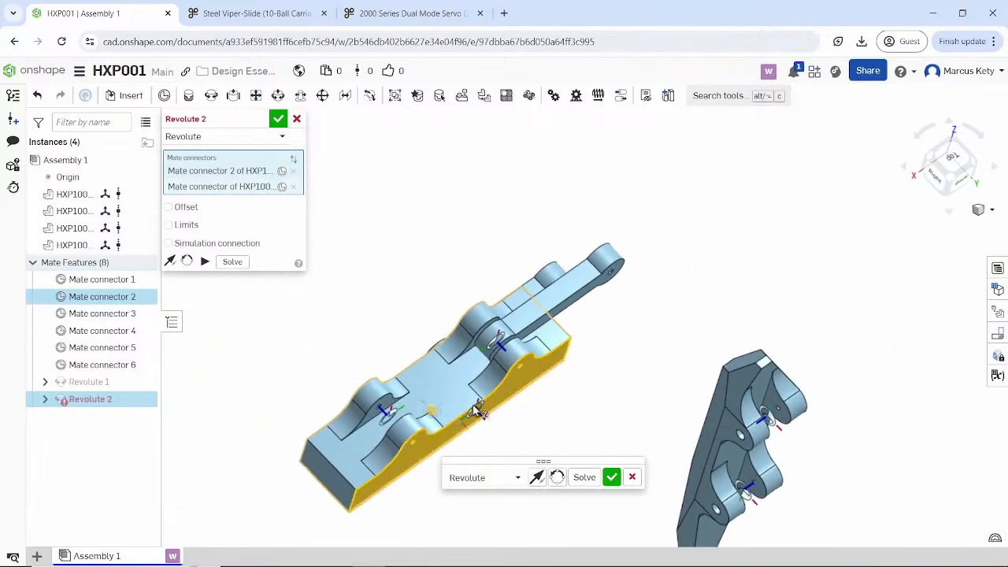
left_click_drag(440, 322, 431, 298)
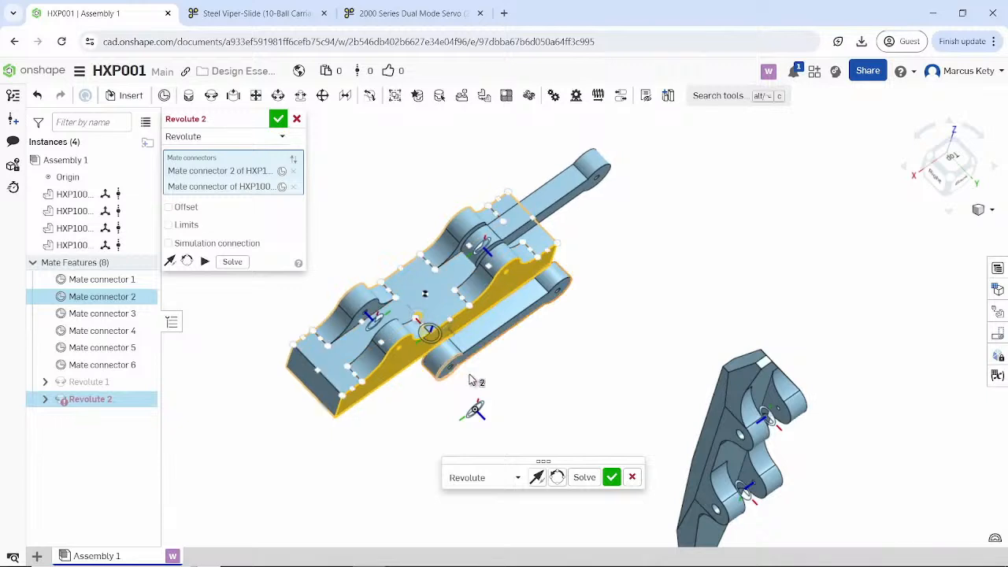
left_click(475, 417)
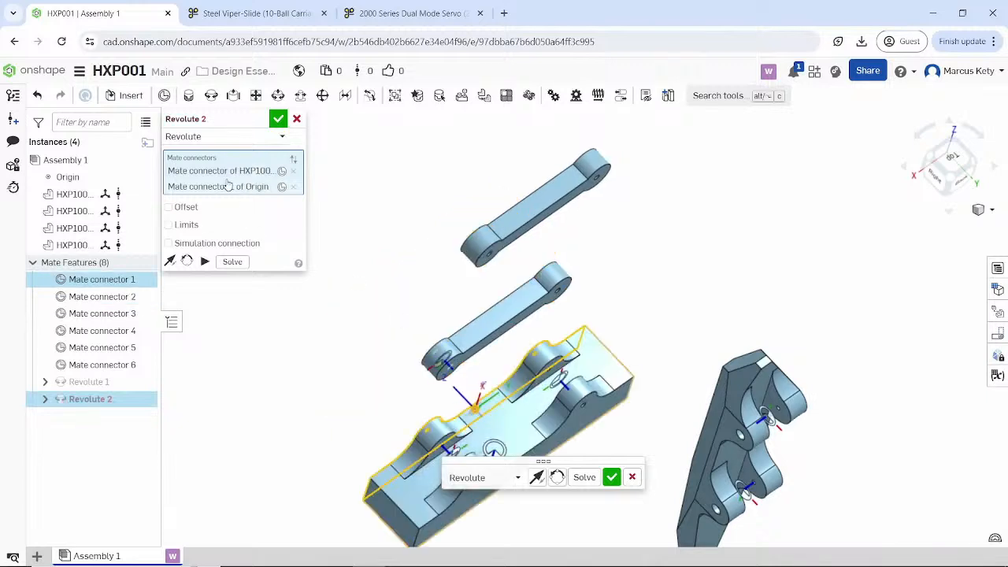
left_click(232, 140)
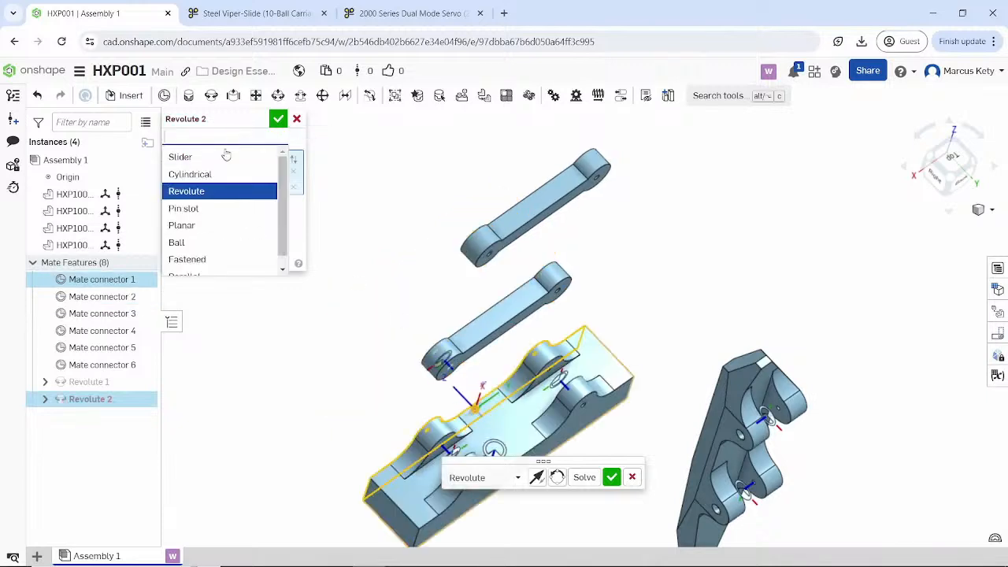
left_click(229, 260)
right_click_drag(487, 408, 461, 348)
scroll(512, 416, "up", 3)
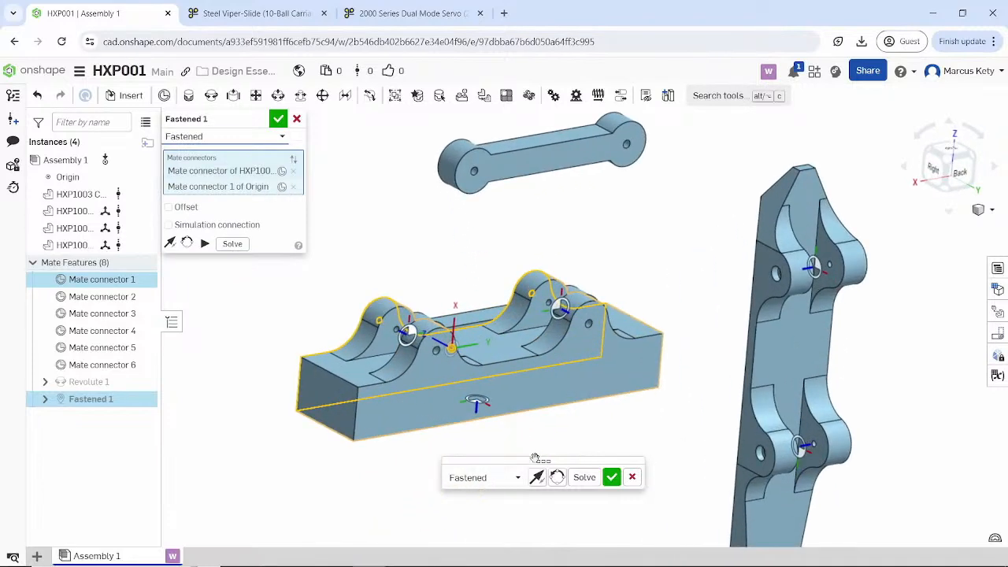
left_click(537, 478)
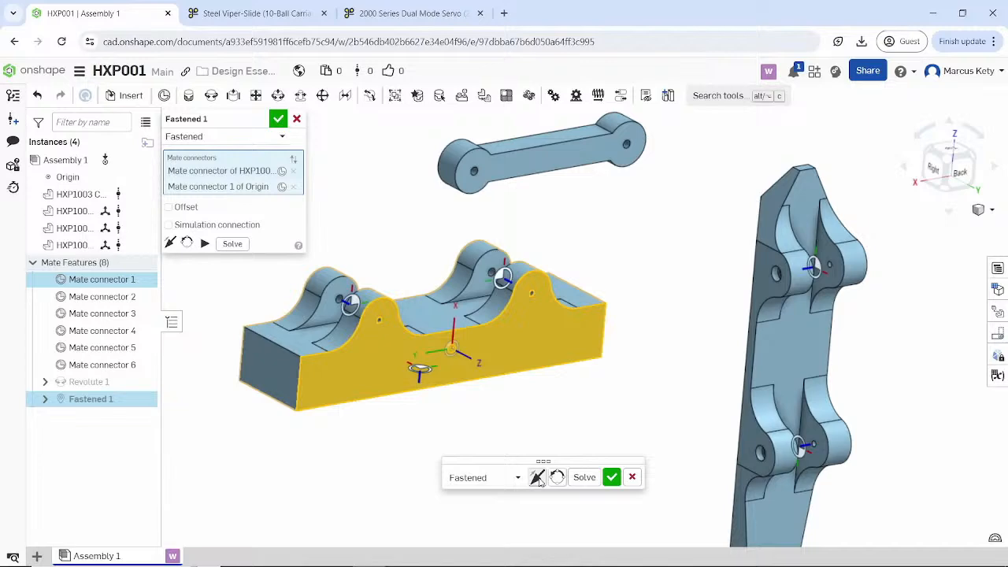
right_click_drag(536, 479, 495, 400)
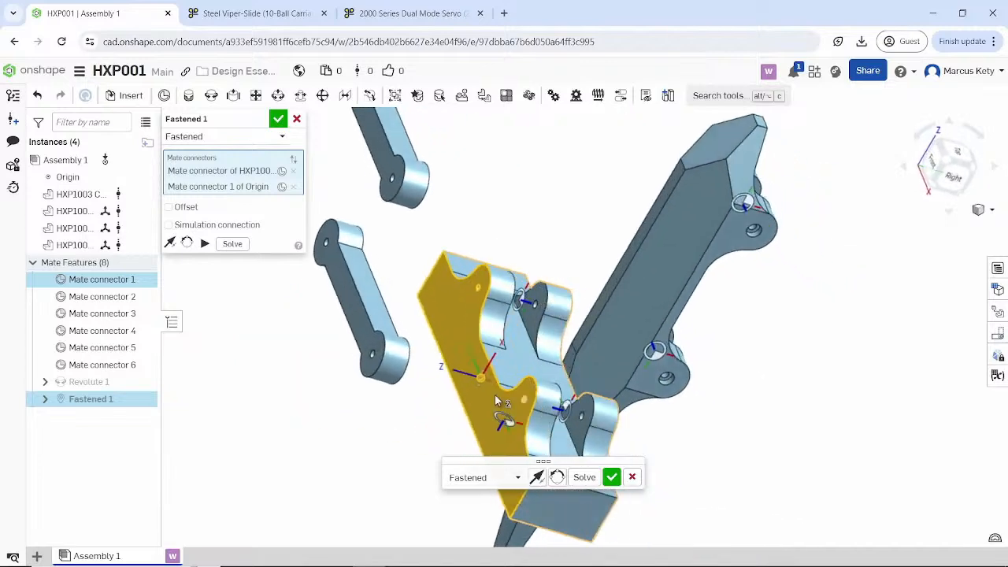
left_click(484, 411)
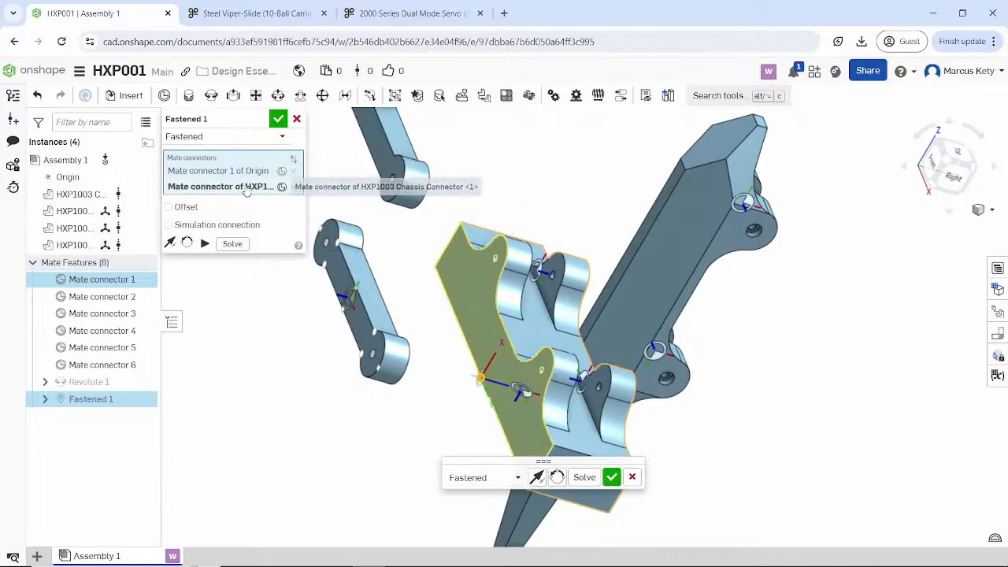
left_click(247, 190)
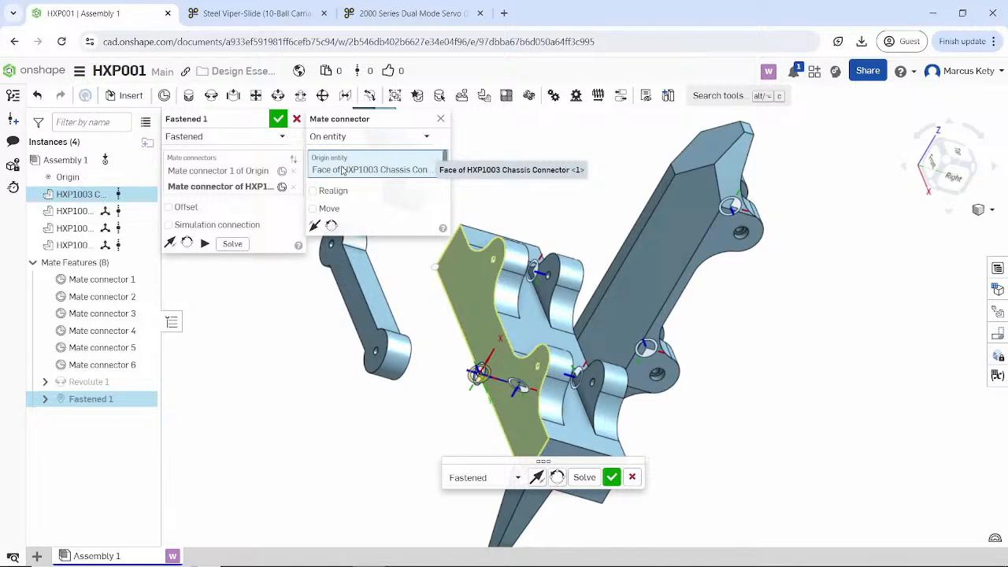
left_click(441, 119)
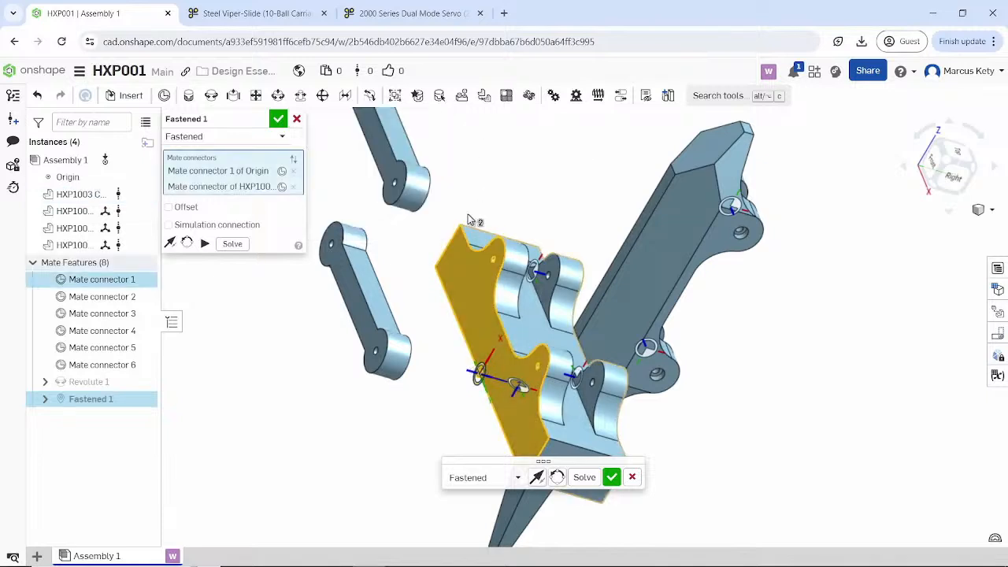
left_click(297, 120)
- Move the chassis connector with its attached linkage clear of the origin mate connector and the loose linkage
right_click_drag(470, 347, 433, 312)
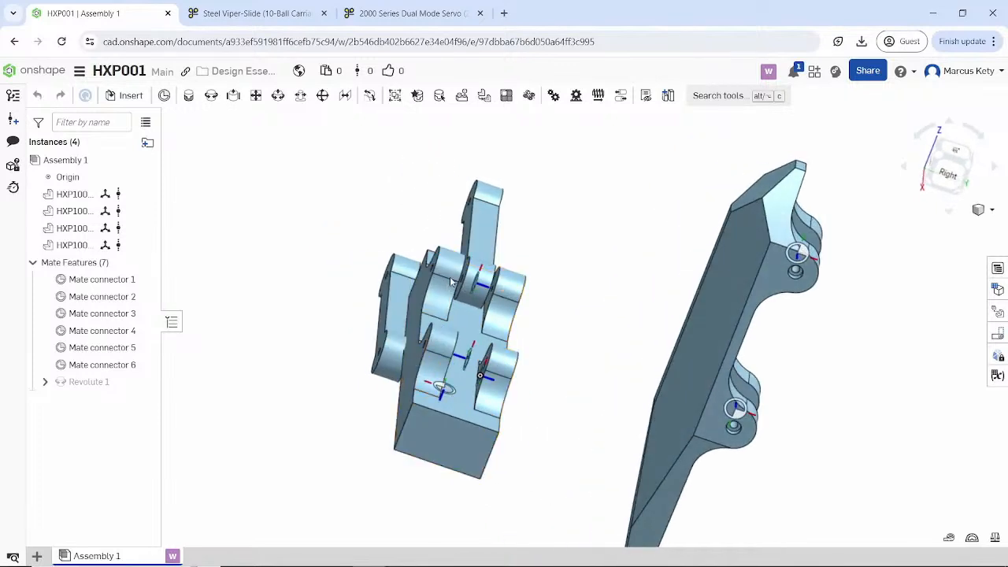
left_click_drag(441, 328, 549, 378)
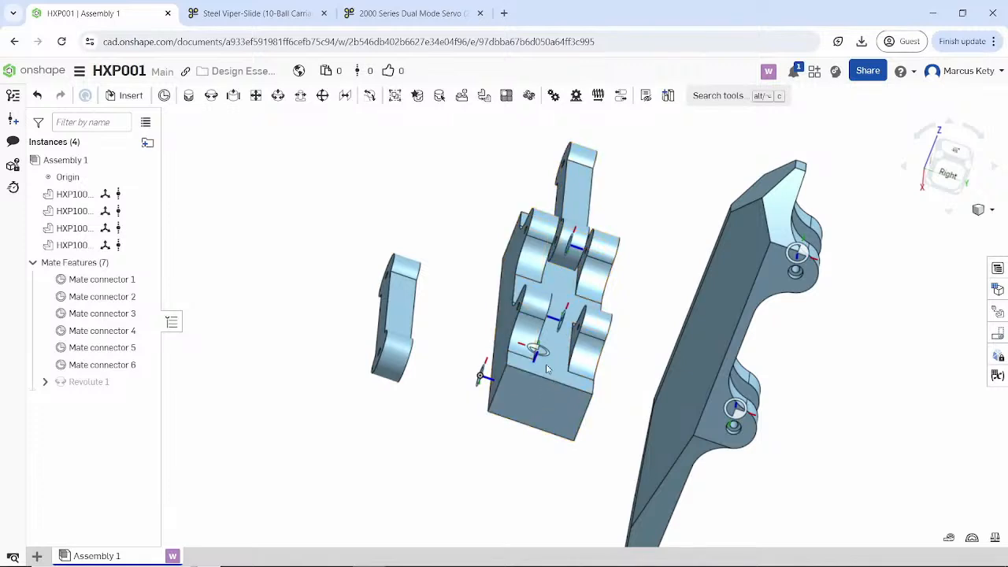
mouse_move(543, 403)
left_mouse_down()
mouse_move(536, 327)
mouse_move(501, 282)
mouse_move(556, 393)
mouse_move(538, 376)
mouse_move(495, 366)
mouse_move(570, 412)
mouse_move(556, 415)
left_mouse_up()
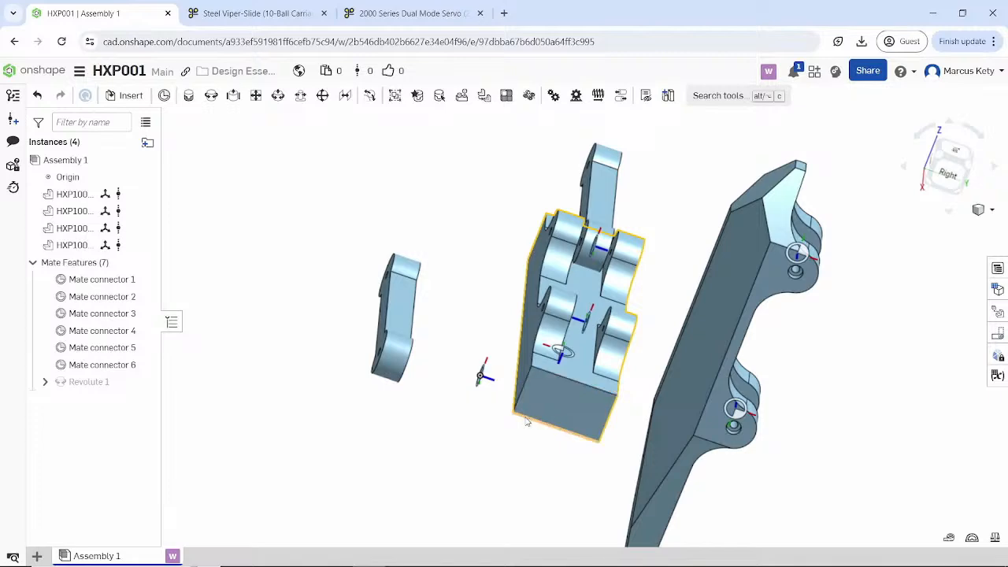
right_click_drag(558, 412, 471, 354)
left_click_drag(471, 351, 480, 360)
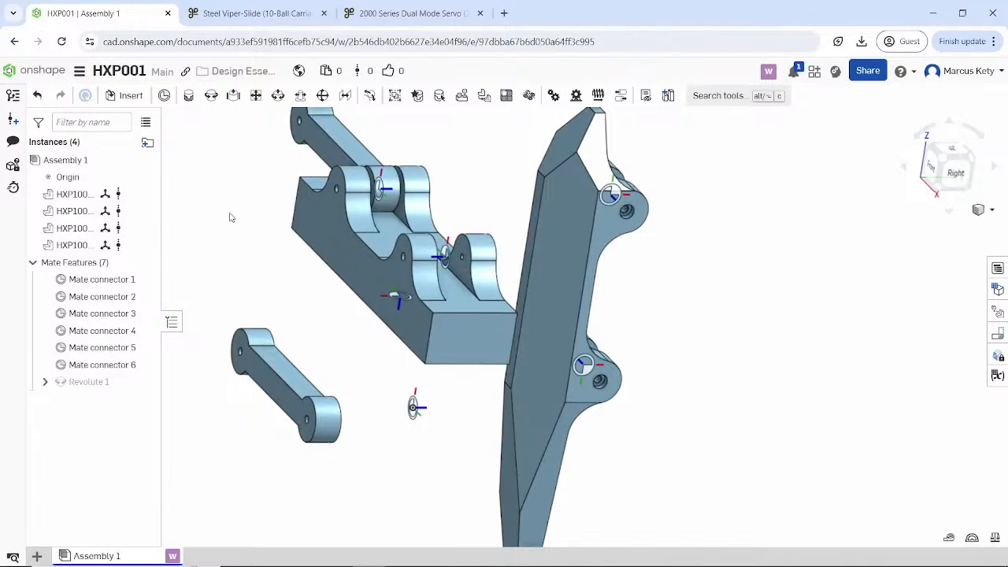
- Add a Fastened mate joining the origin mate connector to the mate connector on the chassis connector's flat mounting face
left_click(188, 95)
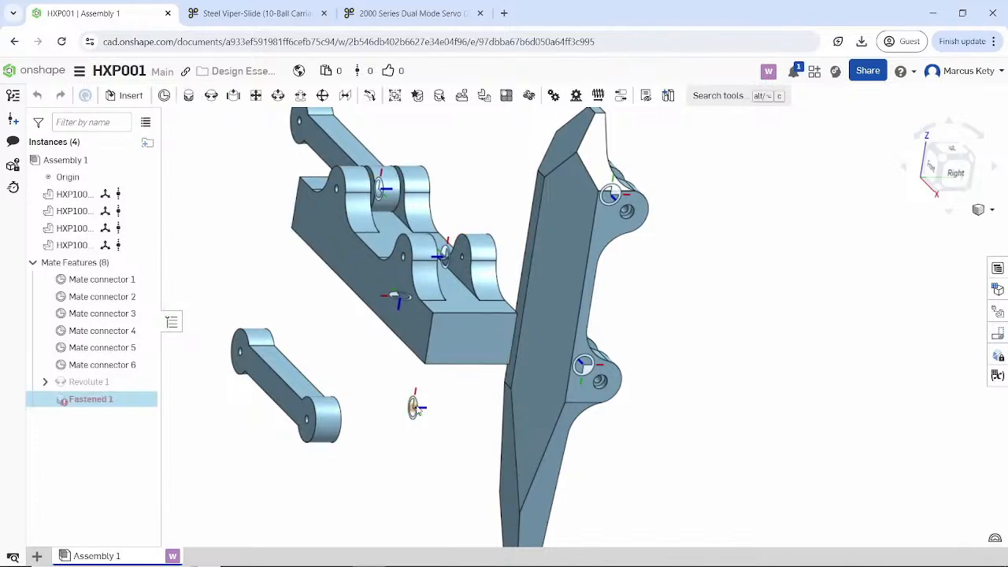
left_click(414, 407)
right_click_drag(416, 409, 367, 243)
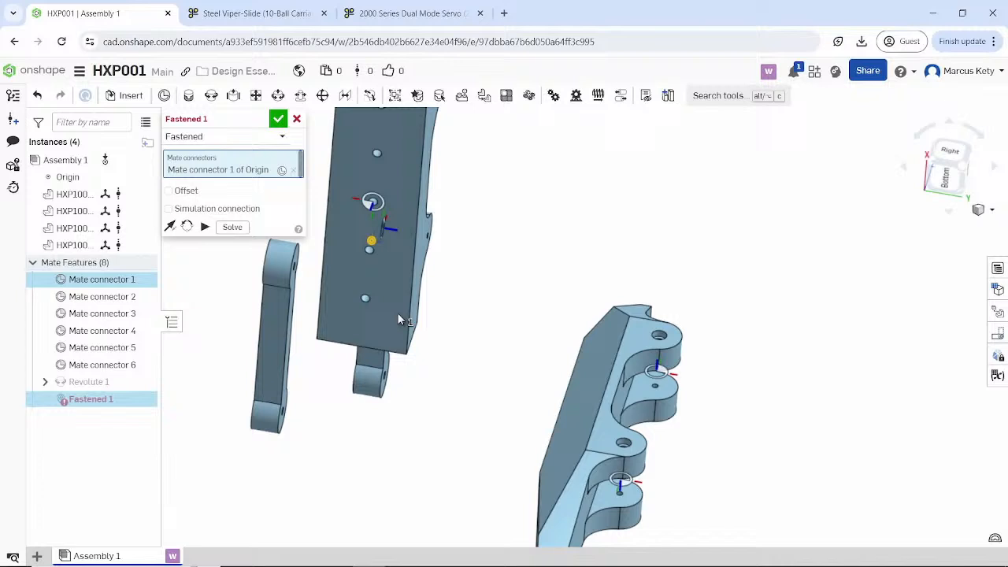
left_click(367, 213)
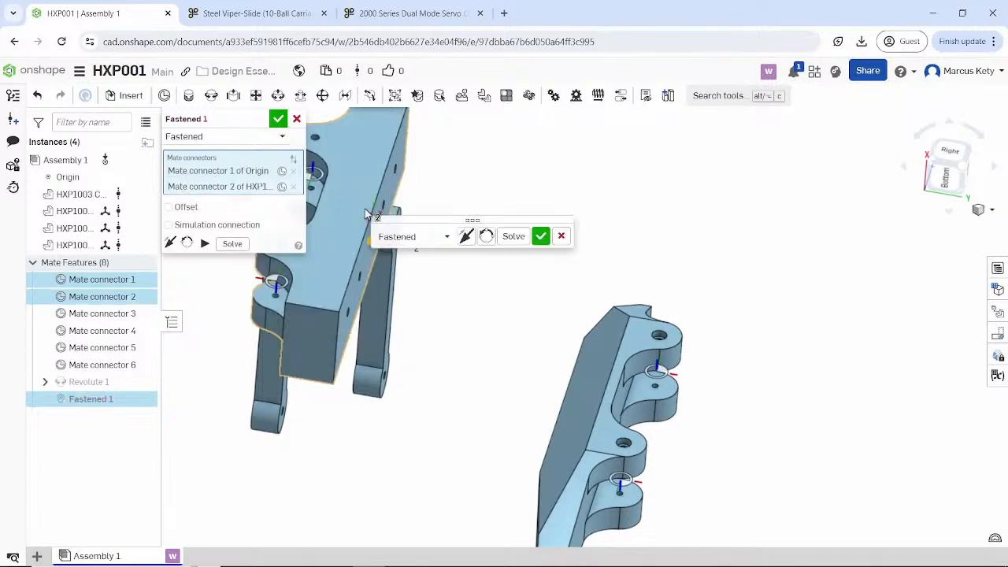
left_click(540, 236)
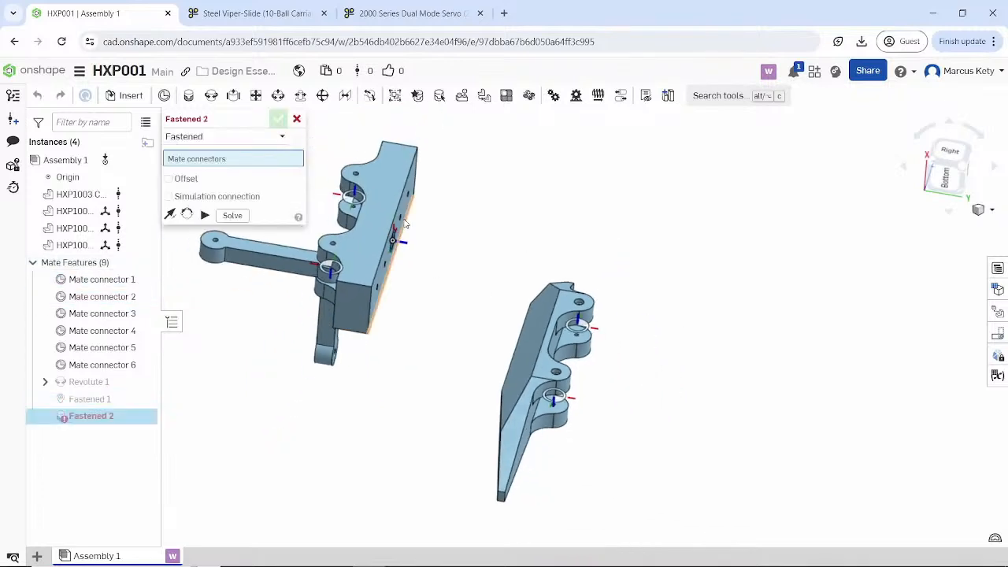
right_click_drag(406, 224, 438, 354)
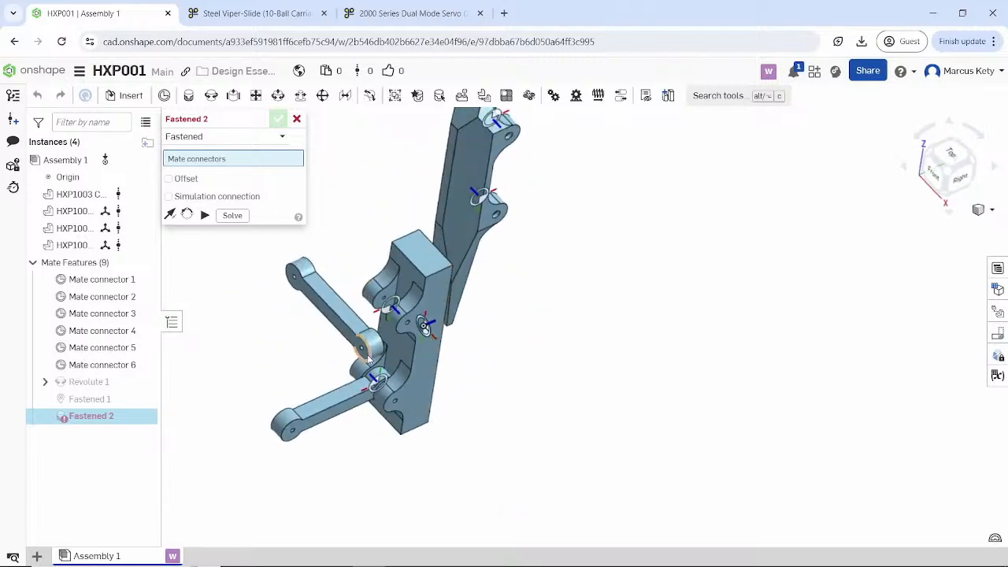
scroll(368, 360, "up", 5)
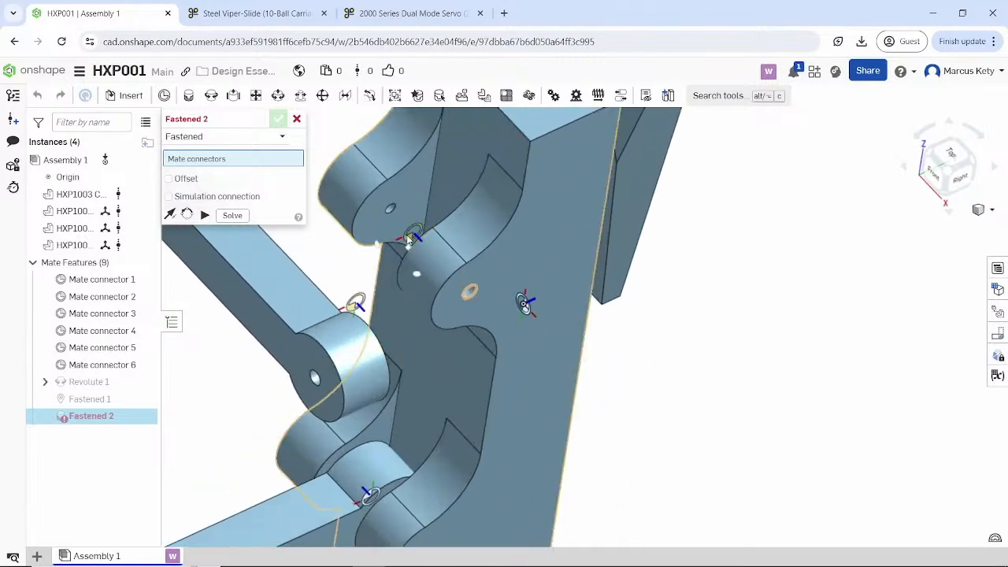
left_click(408, 239)
left_click(320, 377)
right_click_drag(323, 375, 386, 314)
scroll(331, 383, "up", 4)
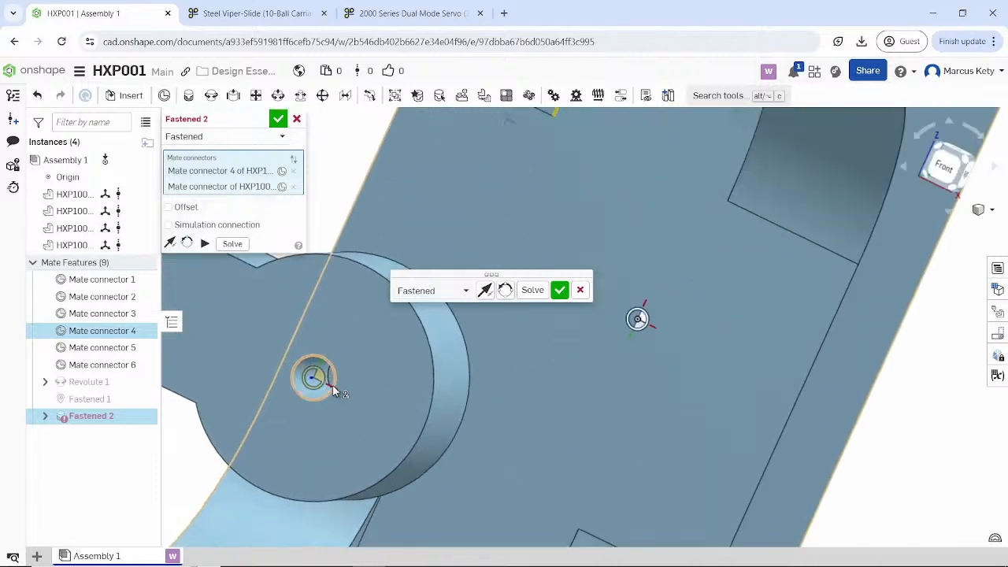
scroll(333, 385, "up", 1)
left_click(322, 380)
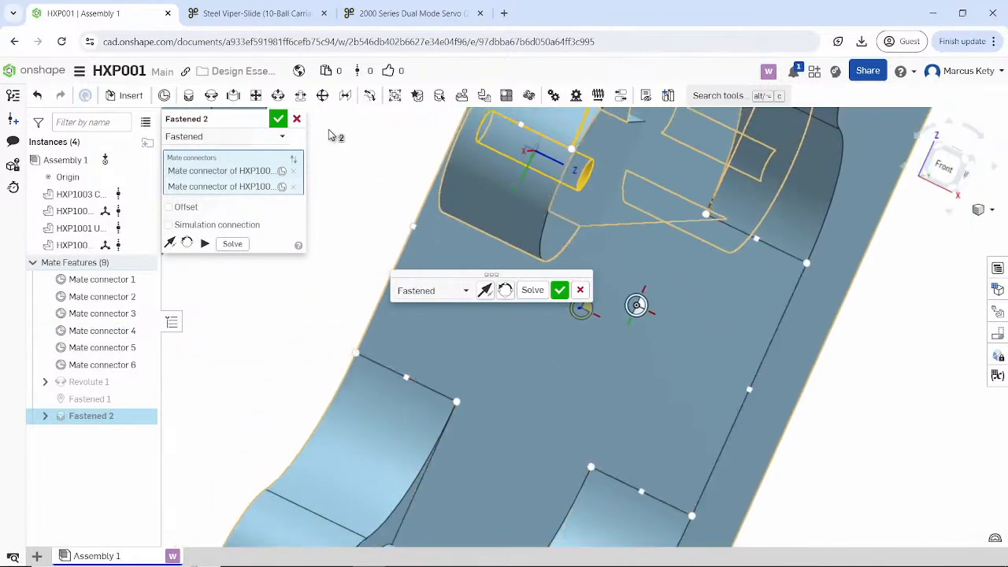
left_click(228, 137)
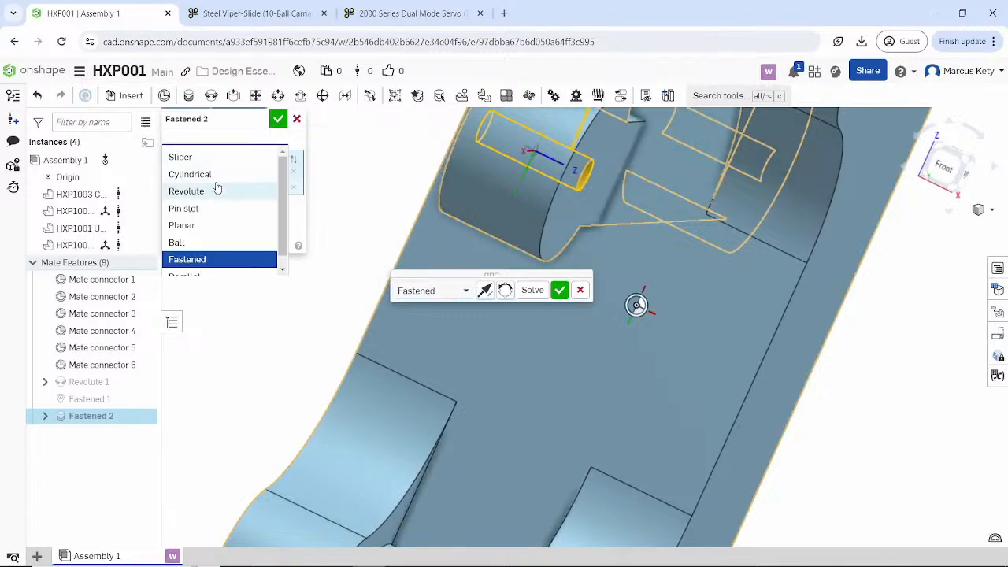
left_click(216, 189)
scroll(693, 242, "down", 6)
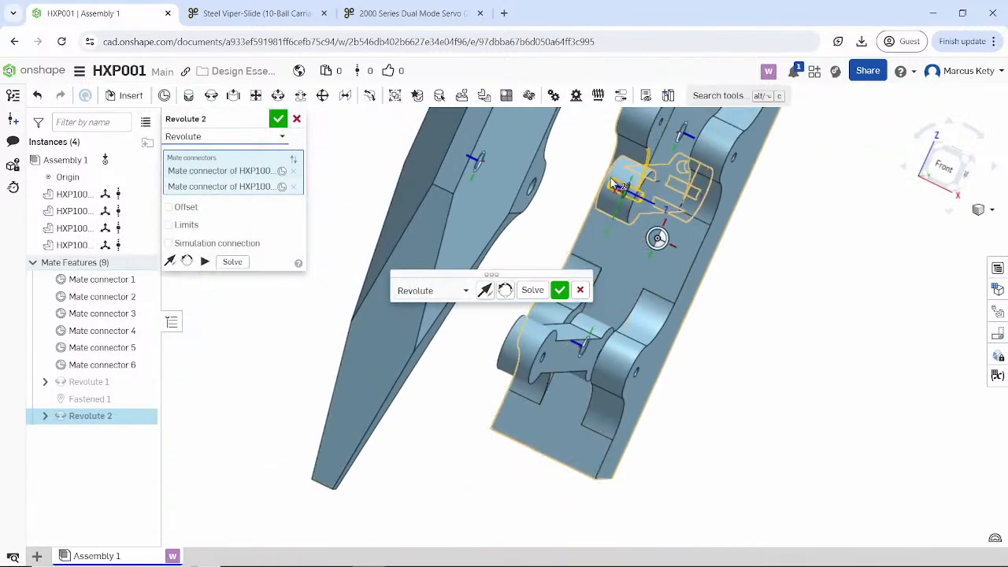
right_click_drag(659, 234, 595, 240)
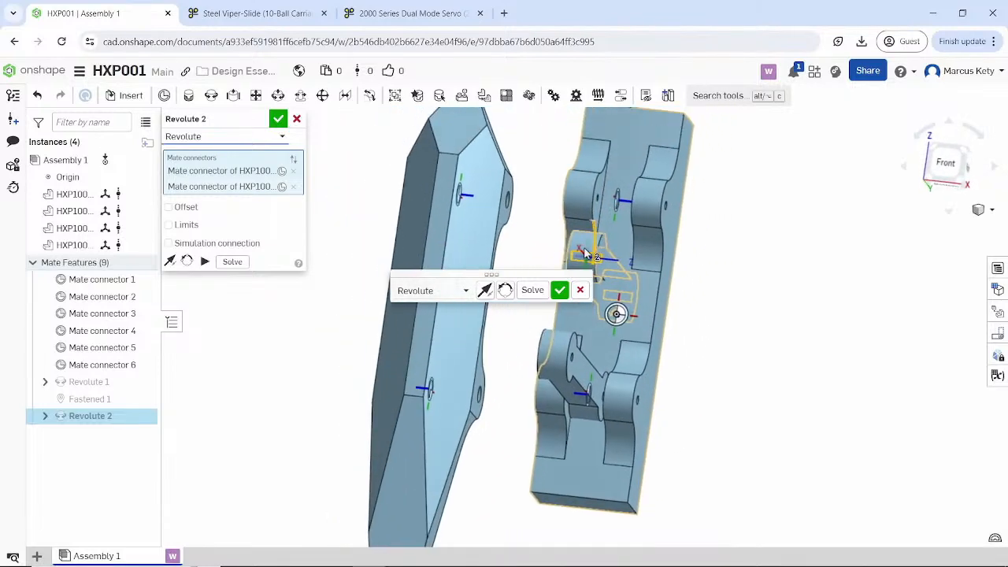
left_click(580, 290)
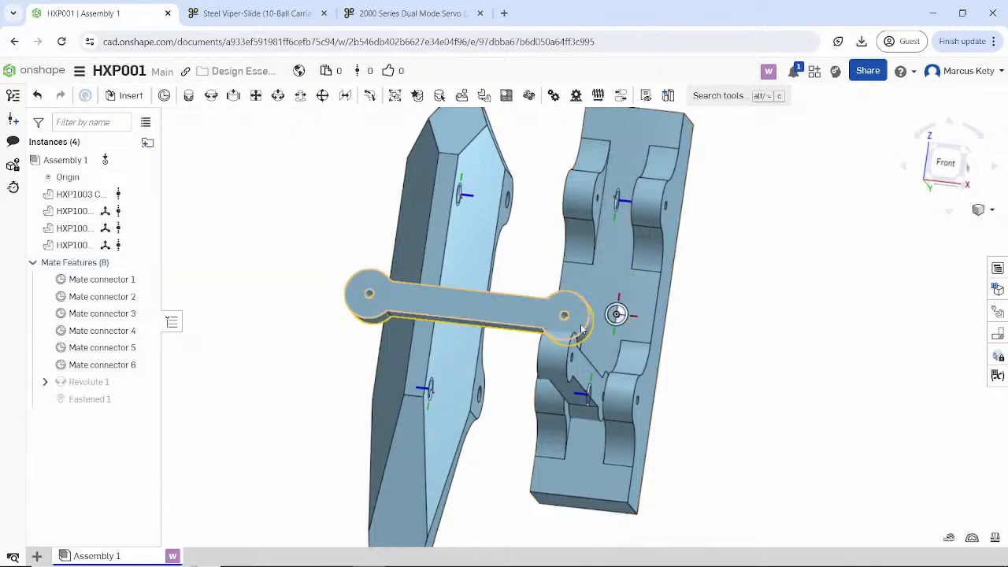
- Add a Revolute mate joining the mate connector between the chassis connector's free lugs to the mid-depth centre of the loose linkage's near end hole
scroll(567, 297, "up", 3)
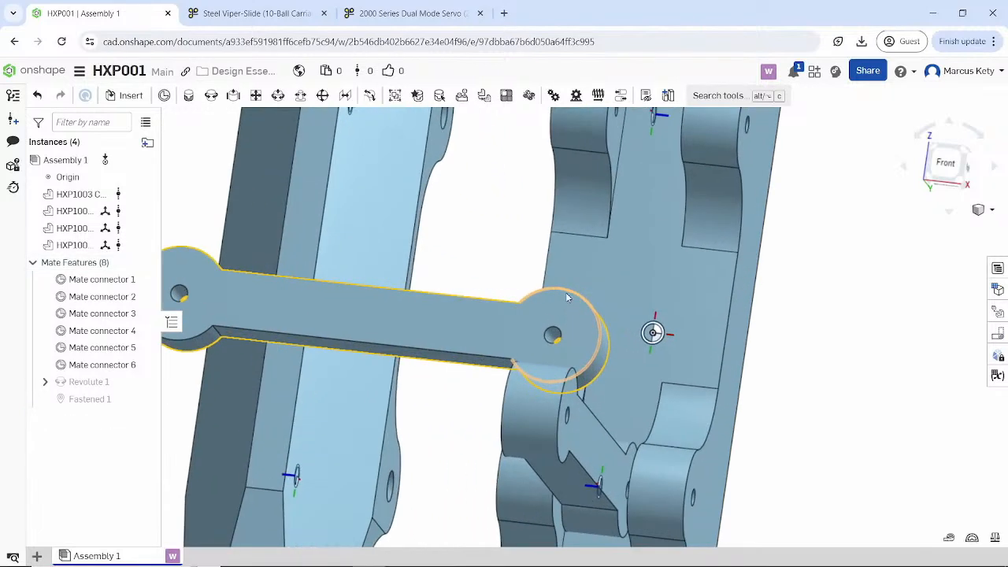
left_click(188, 97)
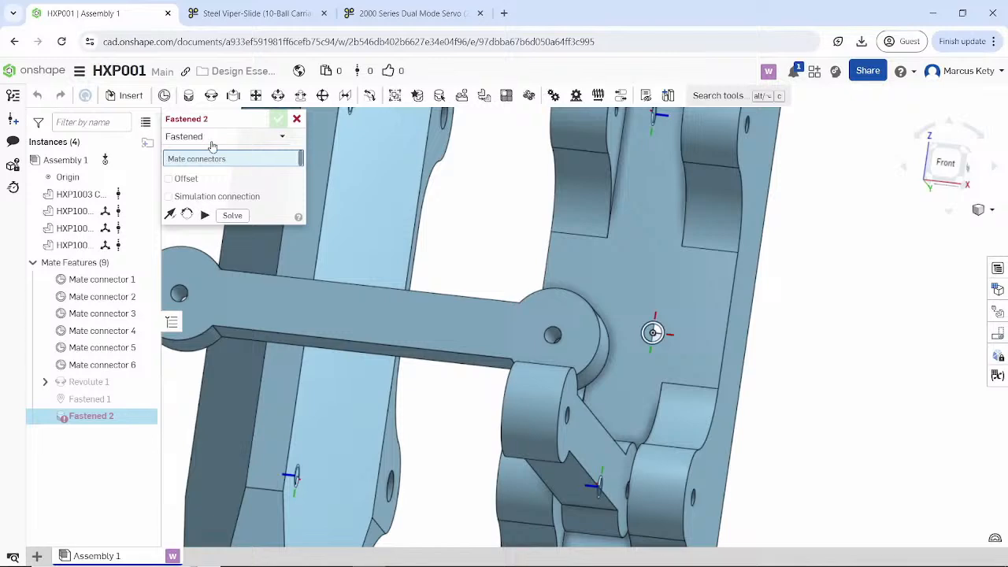
left_click(213, 140)
left_click(203, 191)
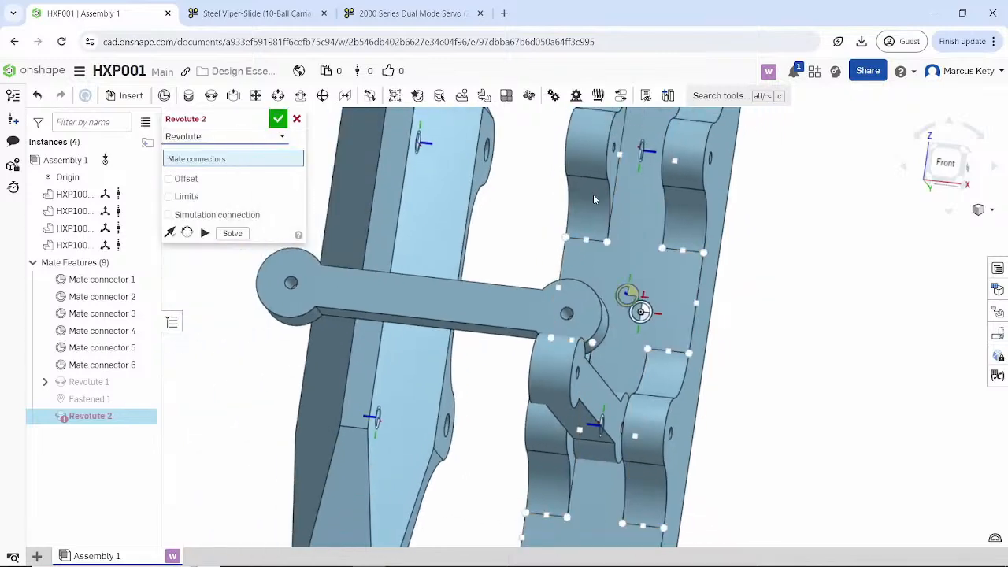
right_click_drag(641, 155, 617, 199)
left_click(617, 197)
scroll(567, 293, "up", 5)
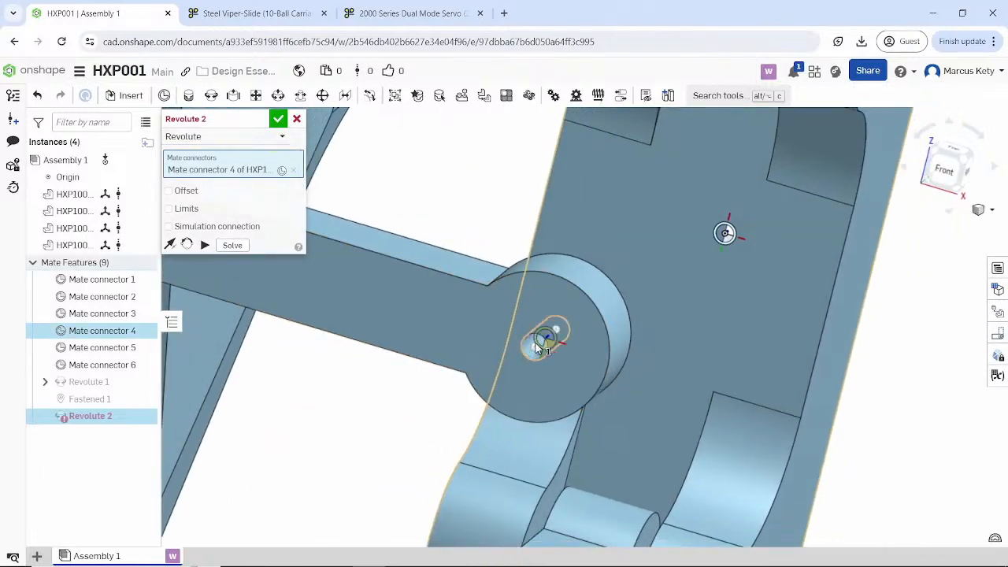
left_click(535, 349)
scroll(551, 333, "down", 5)
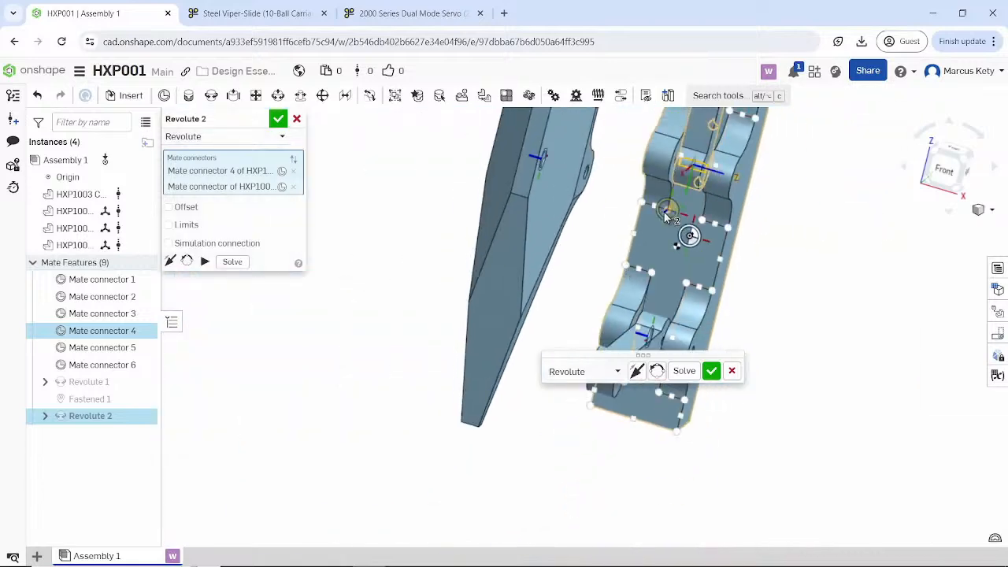
left_click(711, 371)
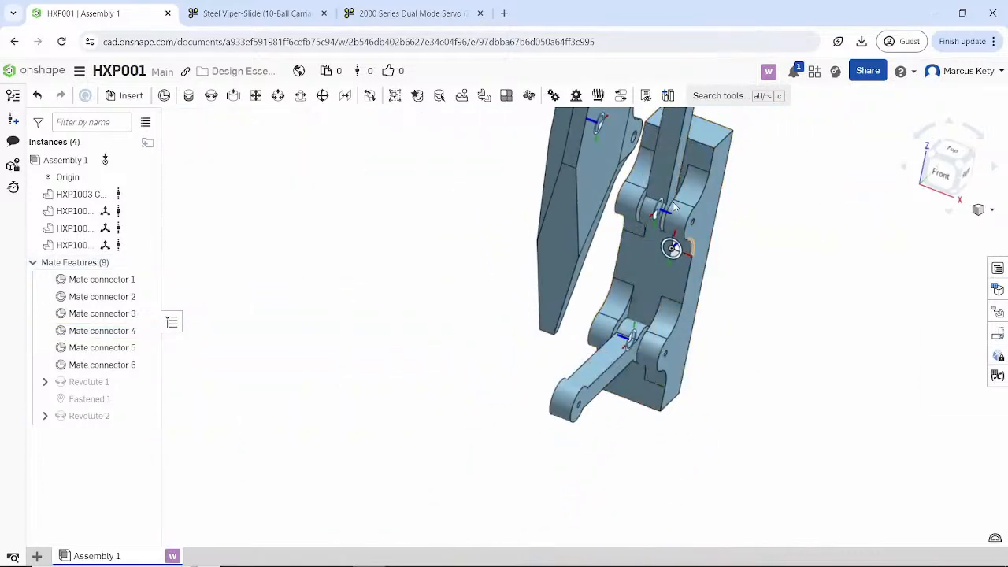
- Swing the upper linkage outward from the chassis connector and move the leg to face the free ends of both linkages
scroll(617, 119, "down", 1)
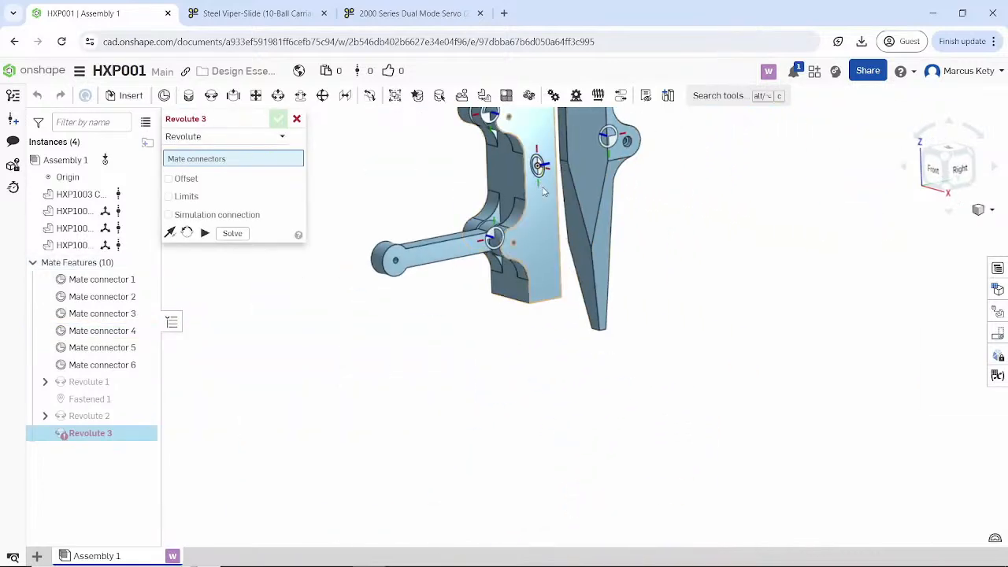
middle_click_drag(552, 202, 628, 357)
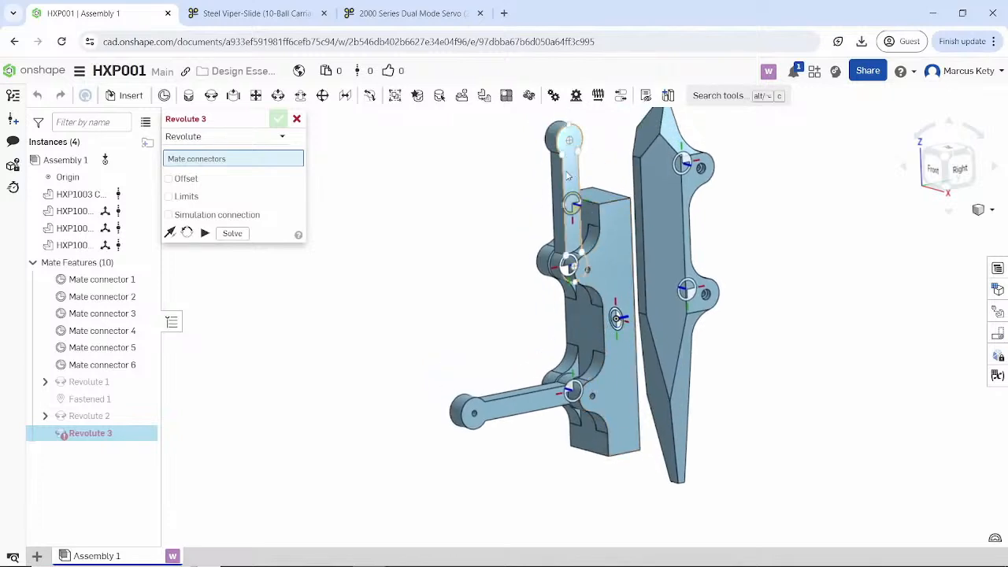
left_click_drag(515, 249, 487, 264)
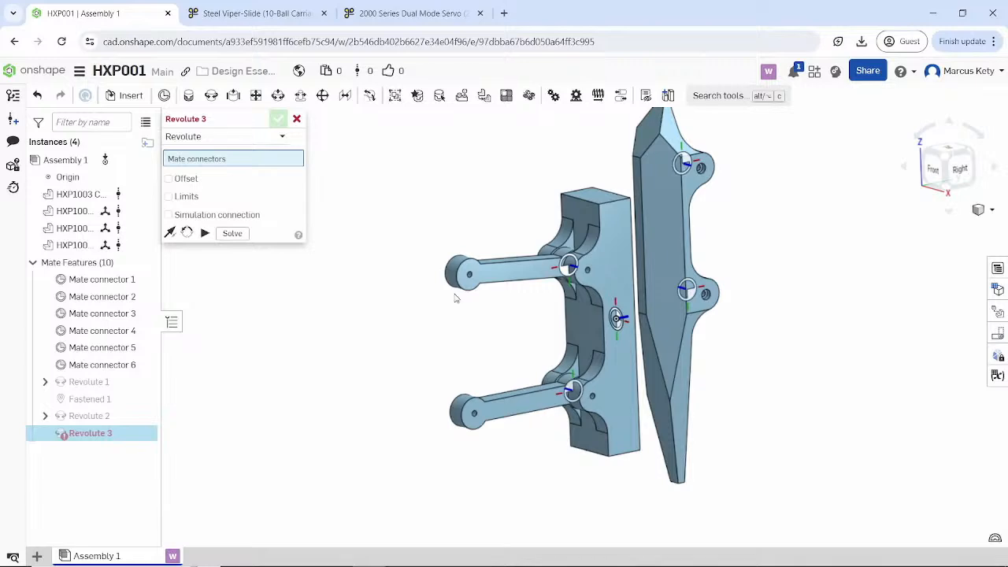
left_click_drag(652, 241, 455, 298)
left_click_drag(382, 303, 381, 302)
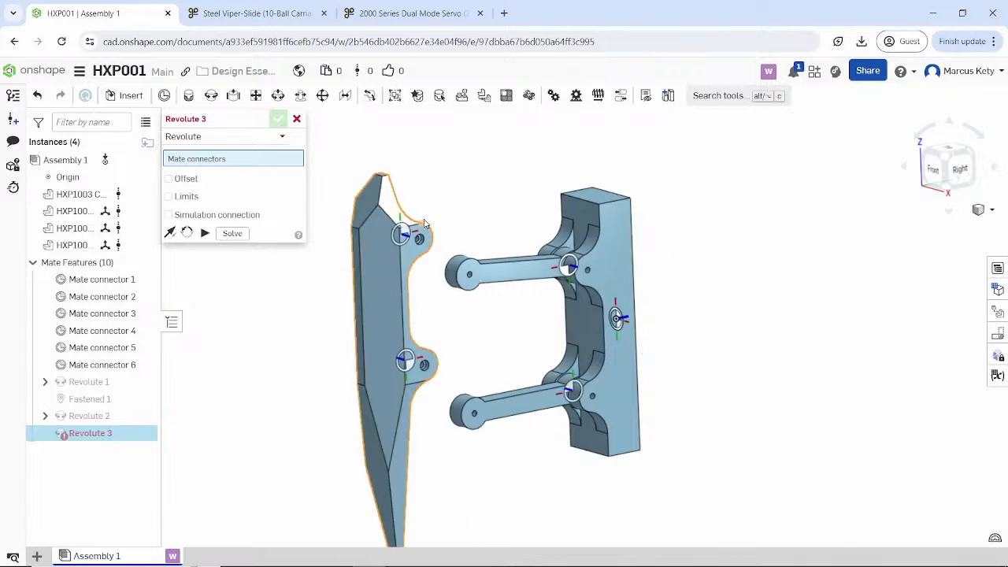
- Add a Revolute mate joining the mate connector between the leg's upper lugs to the mid-depth centre of the upper linkage's free end hole
right_click_drag(443, 260, 355, 310)
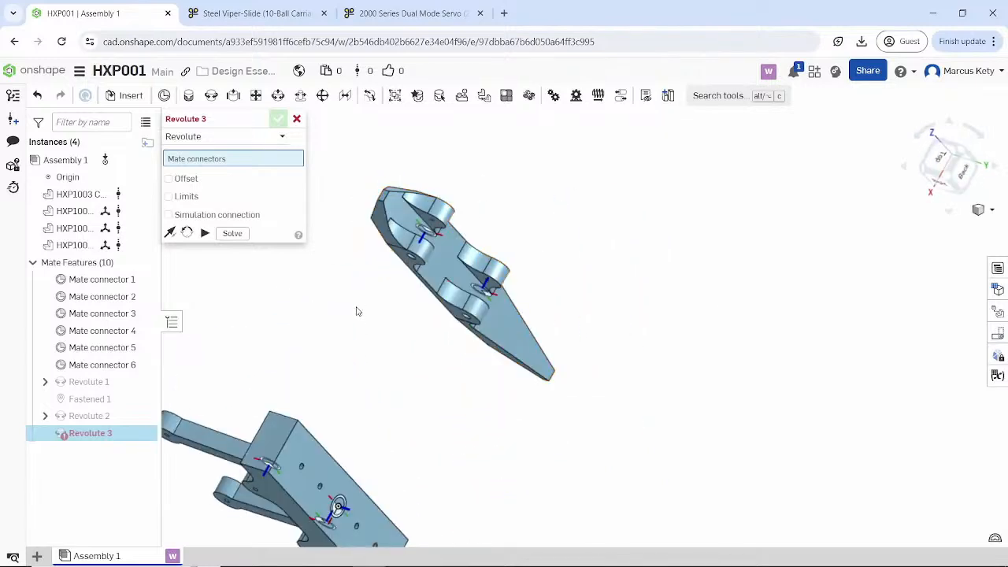
left_click(429, 232)
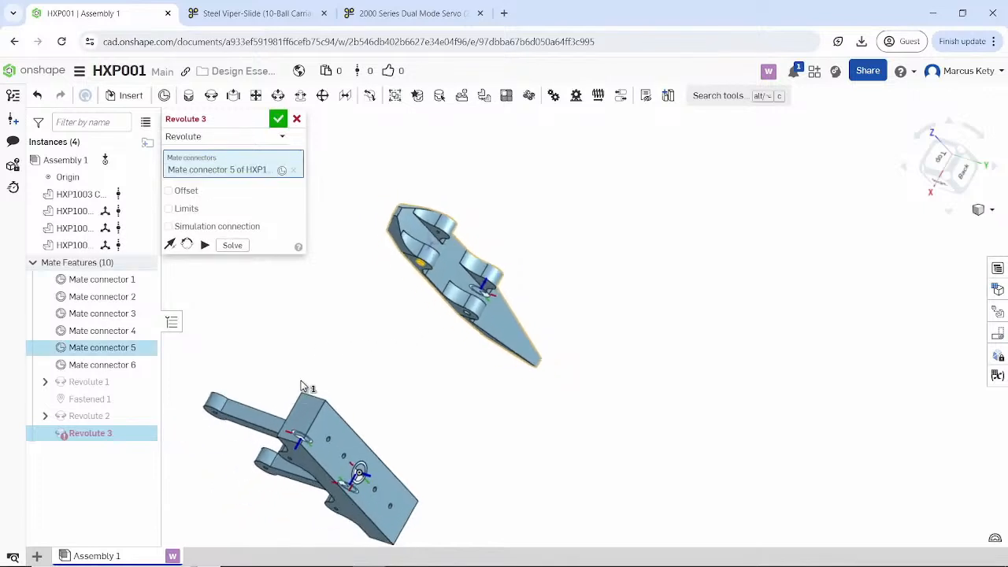
middle_click_drag(307, 377, 394, 315)
scroll(316, 326, "up", 5)
right_click_drag(315, 328, 340, 277)
scroll(323, 346, "up", 4)
scroll(311, 355, "up", 3)
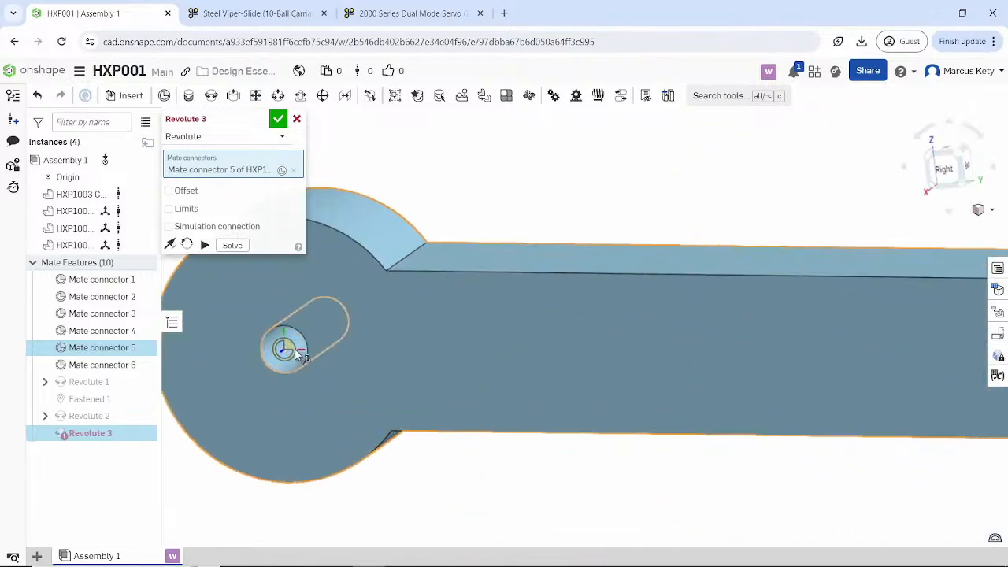
left_click(301, 345)
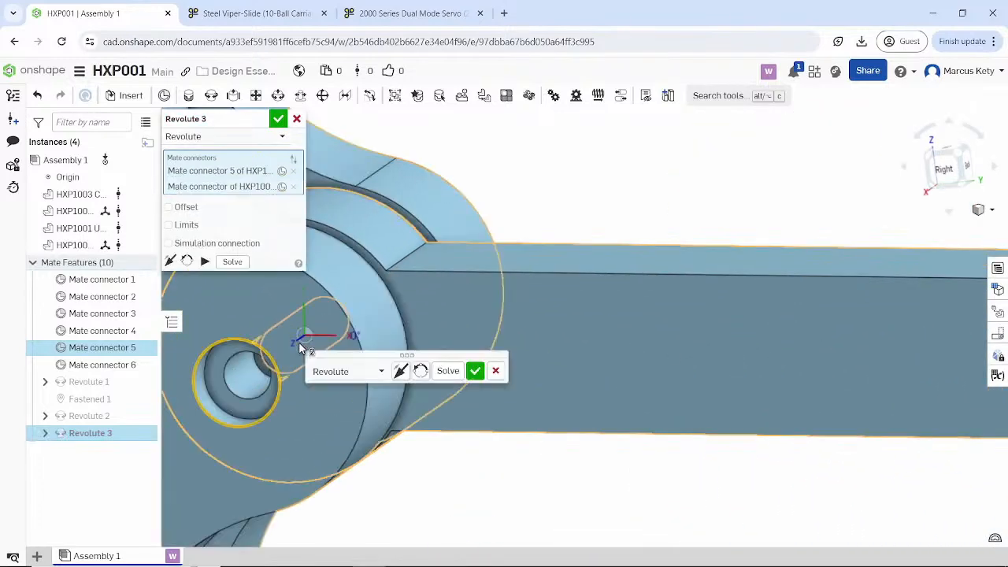
scroll(319, 352, "down", 2)
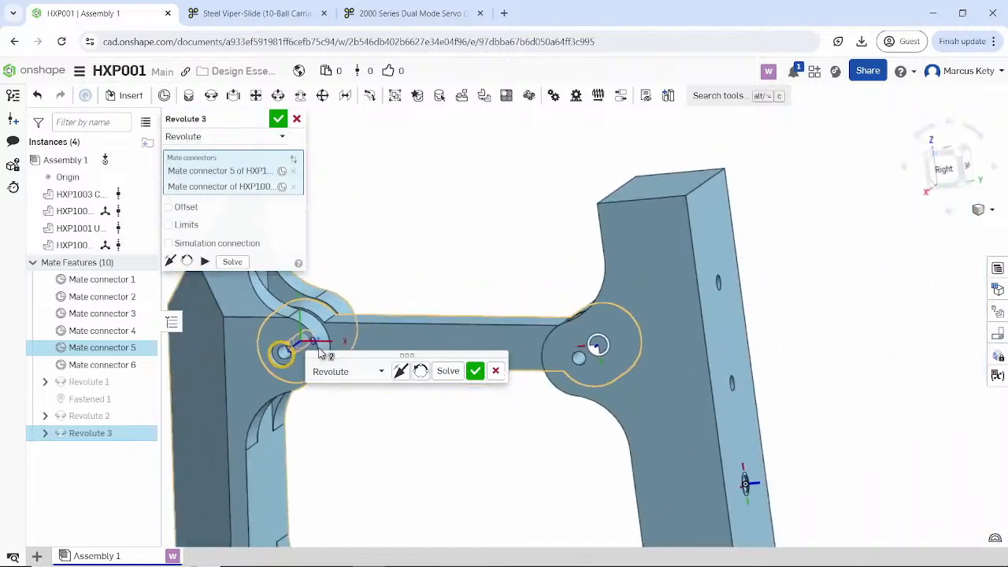
left_click(476, 372)
- Add a Revolute mate joining the mate connector between the leg's lower lugs to the mid-depth centre of the lower linkage's free end hole
middle_click_drag(370, 405, 471, 153)
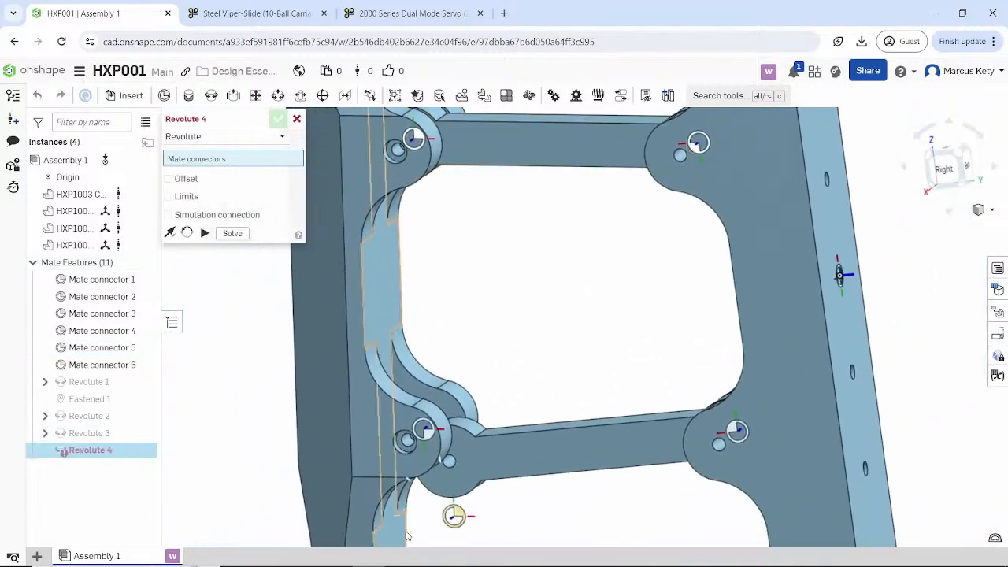
left_click(427, 435)
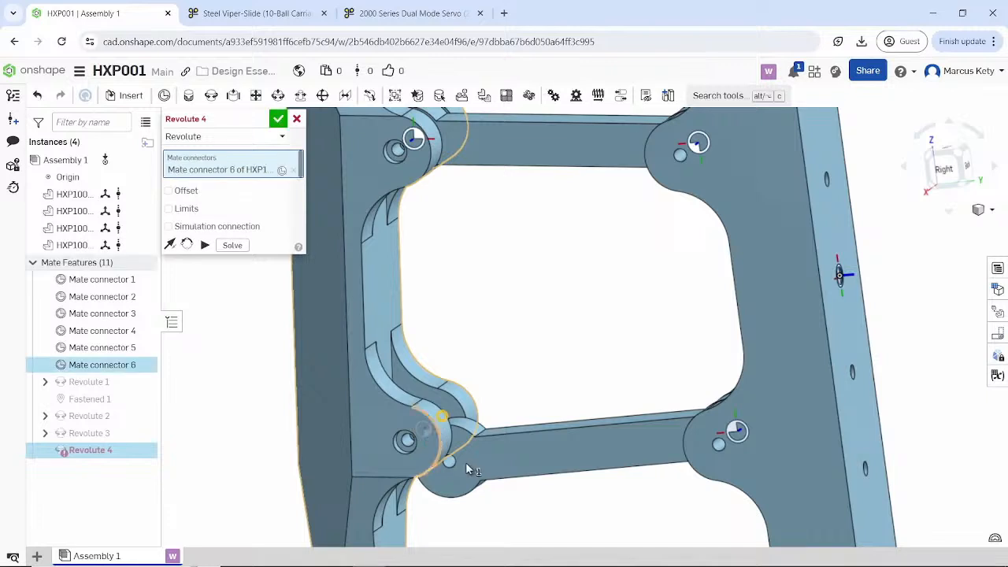
scroll(456, 462, "up", 5)
right_click_drag(461, 452, 470, 452)
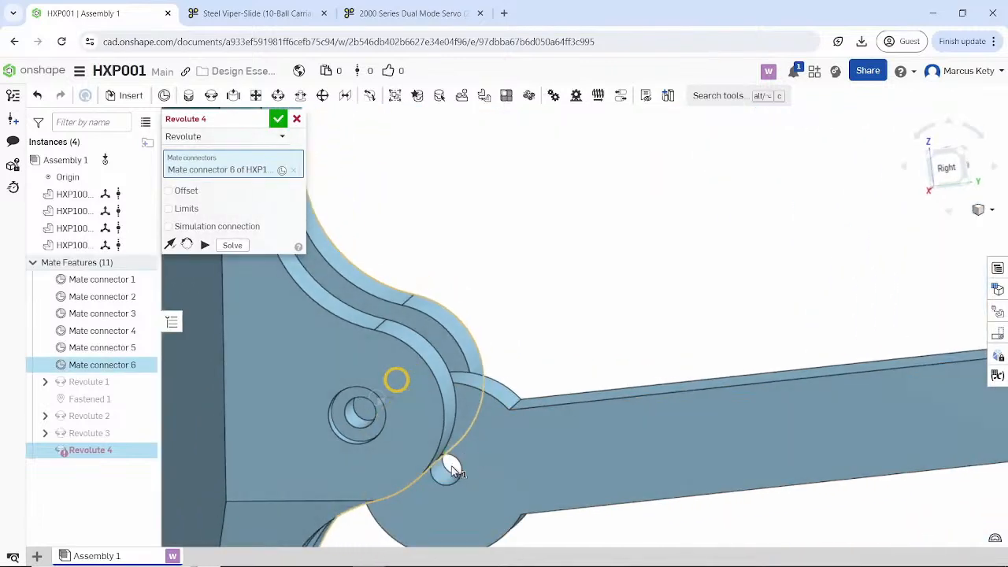
scroll(451, 466, "down", 1)
scroll(444, 476, "up", 5)
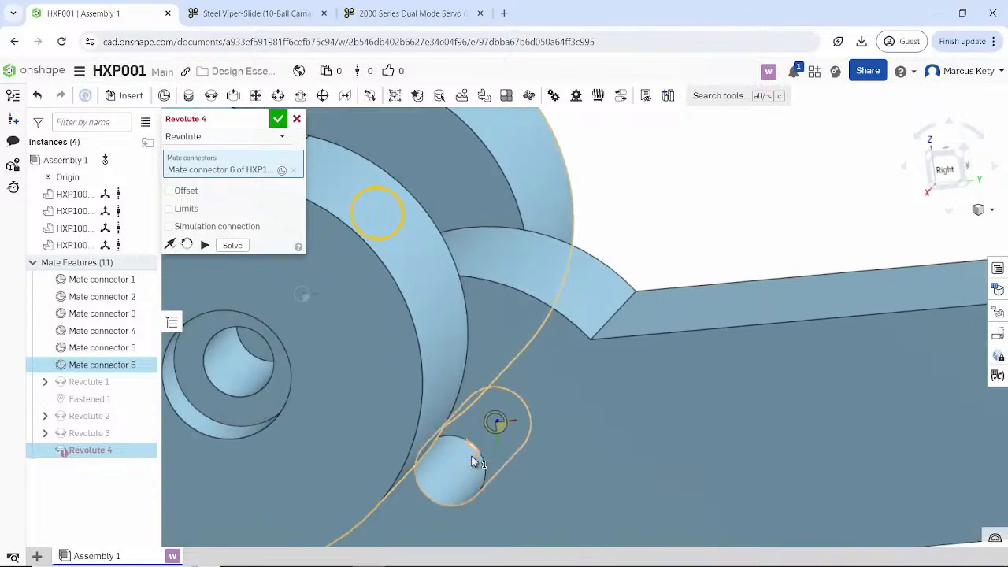
left_click(469, 460)
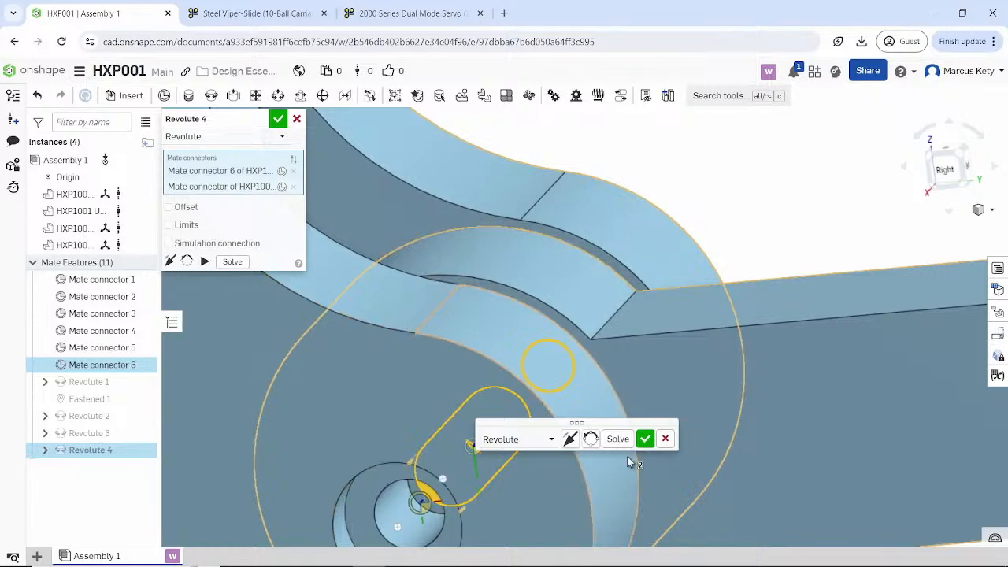
left_click(646, 438)
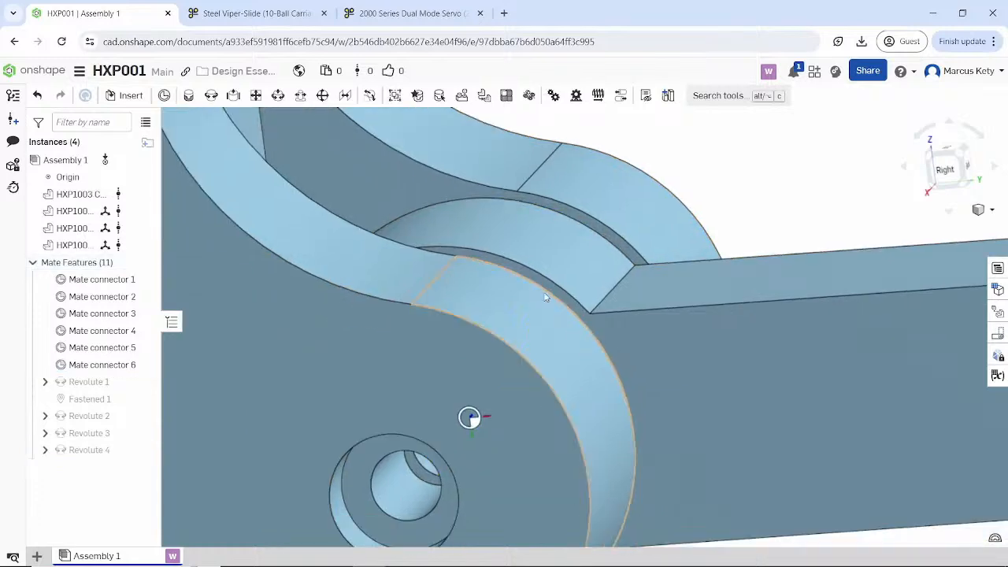
scroll(470, 417, "down", 5)
scroll(532, 258, "down", 3)
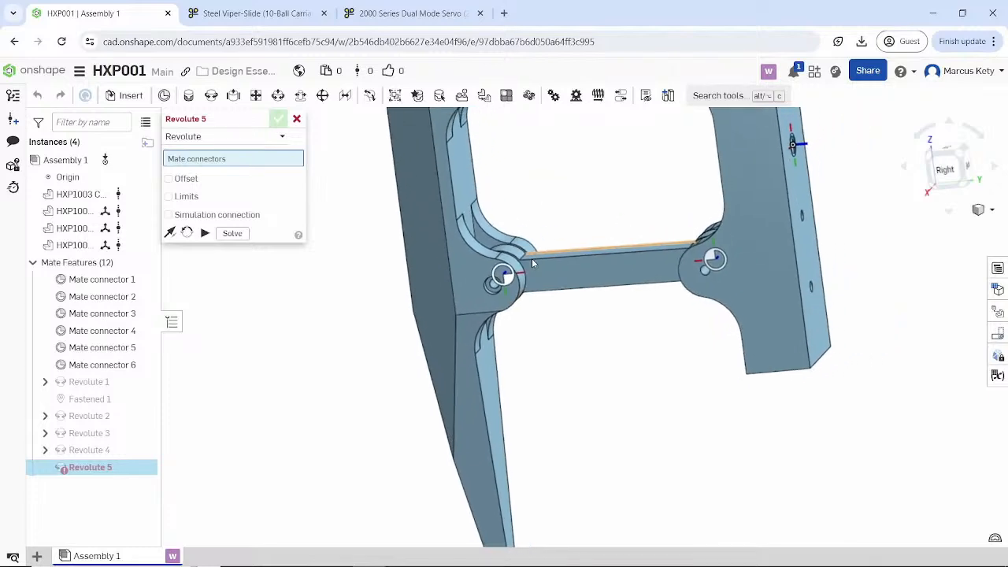
left_click(296, 119)
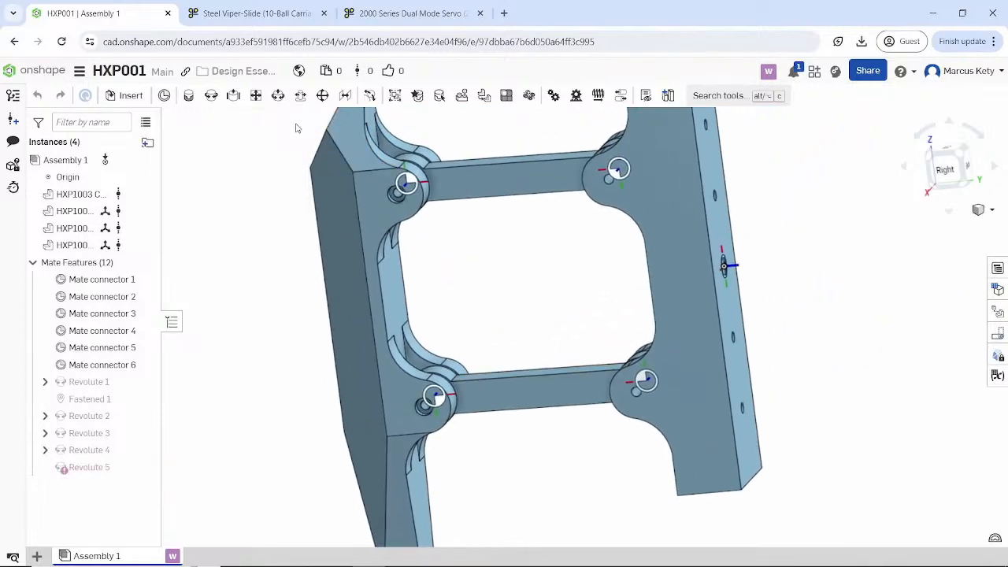
- Swing the leg up and down on its linkages to check how the mated assembly moves
mouse_move(346, 222)
right_mouse_down()
mouse_move(338, 216)
mouse_move(351, 220)
right_mouse_up()
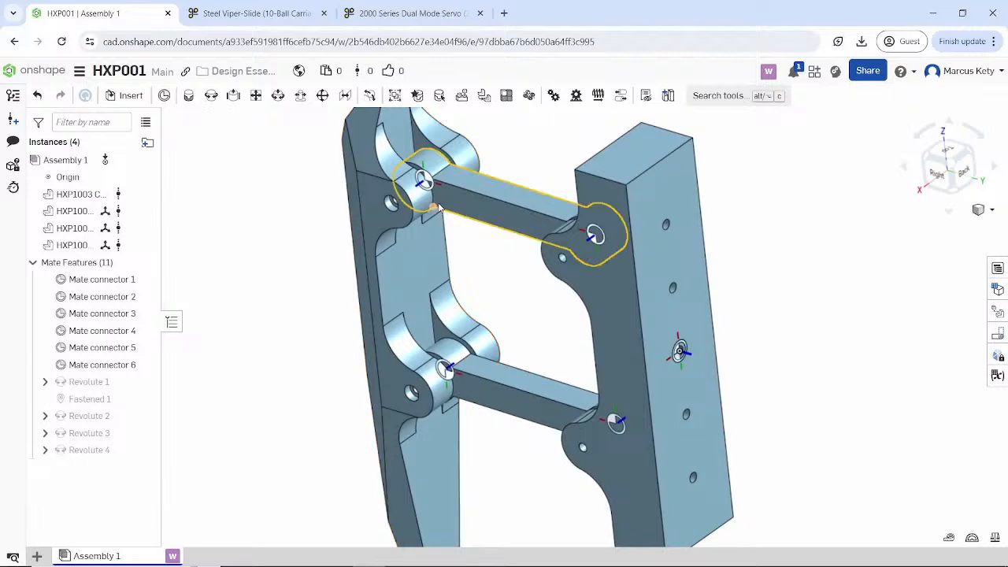
scroll(431, 185, "down", 1)
middle_click_drag(443, 165, 428, 181)
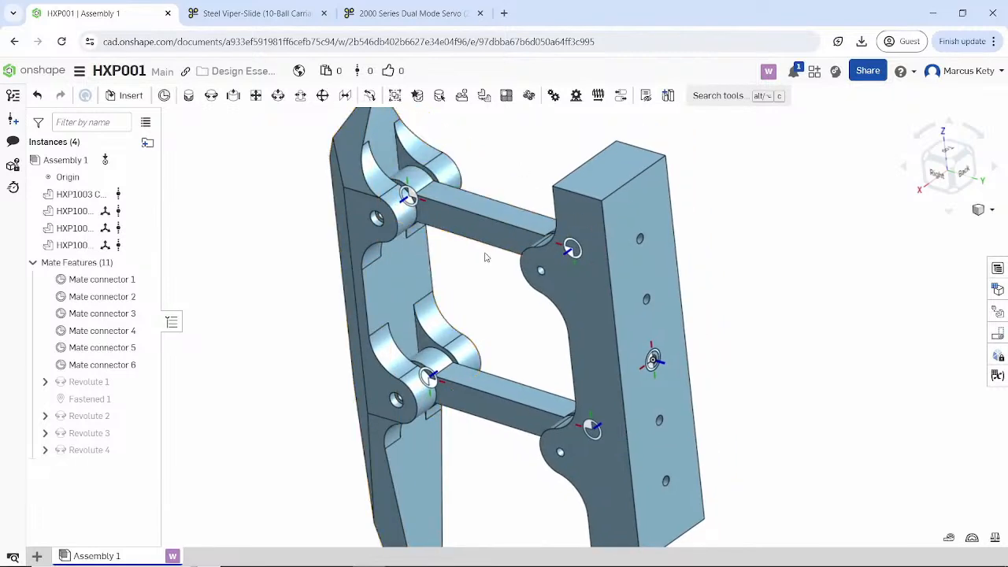
scroll(484, 254, "down", 2)
key("f")
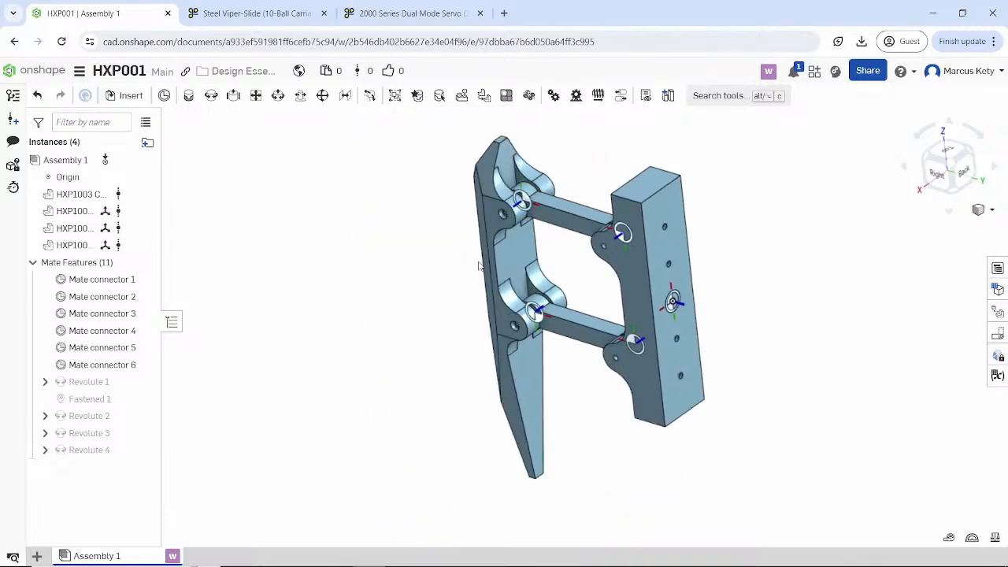
mouse_move(580, 270)
right_mouse_down()
mouse_move(619, 252)
mouse_move(696, 260)
mouse_move(596, 250)
mouse_move(607, 274)
mouse_move(604, 261)
mouse_move(597, 265)
right_mouse_up()
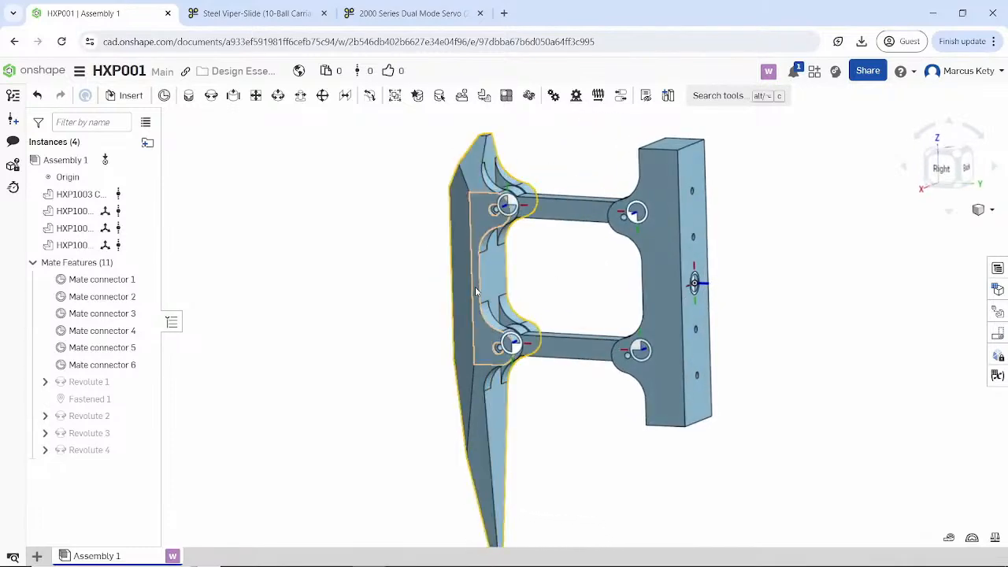
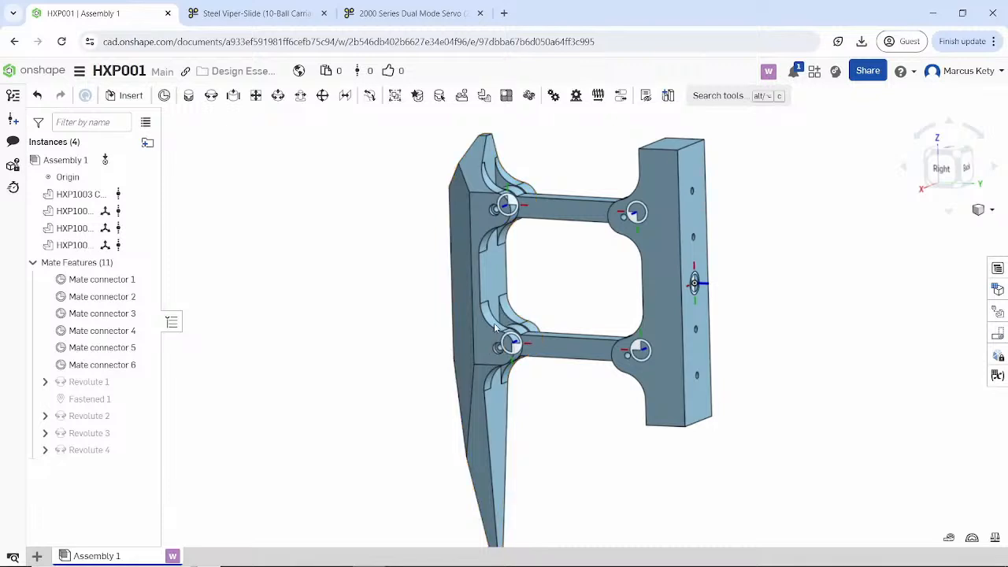
mouse_move(495, 327)
left_mouse_down()
mouse_move(469, 331)
mouse_move(489, 261)
mouse_move(472, 394)
mouse_move(465, 290)
mouse_move(459, 390)
mouse_move(463, 295)
mouse_move(462, 360)
mouse_move(459, 318)
mouse_move(474, 259)
mouse_move(462, 363)
mouse_move(479, 436)
mouse_move(494, 261)
mouse_move(474, 392)
mouse_move(477, 327)
left_mouse_up()
right_click_drag(531, 418, 496, 325)
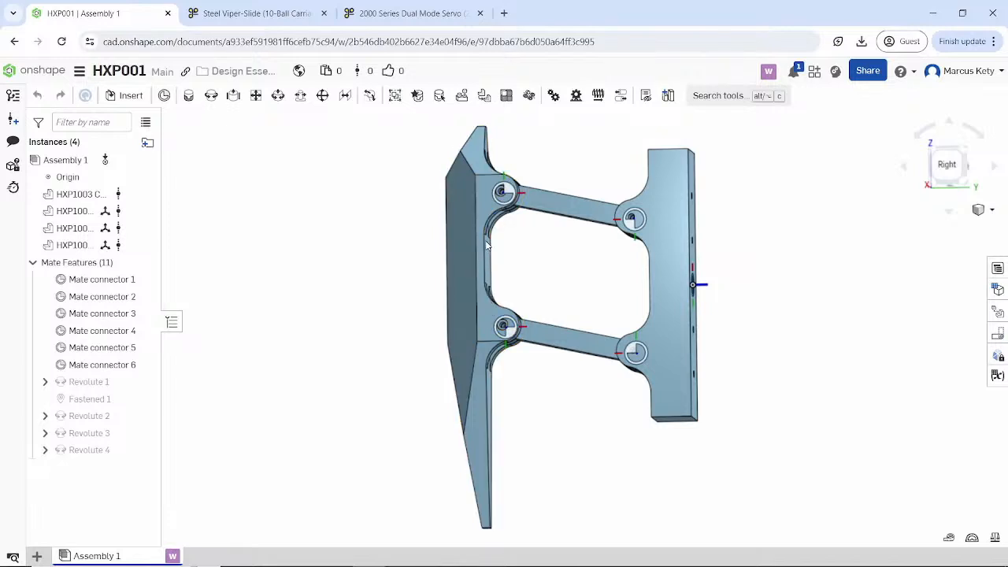
left_click_drag(487, 246, 458, 357)
- Open the upper linkage's part in context of the assembly and open its profile sketch, Sketch 1, for editing
left_click(553, 229)
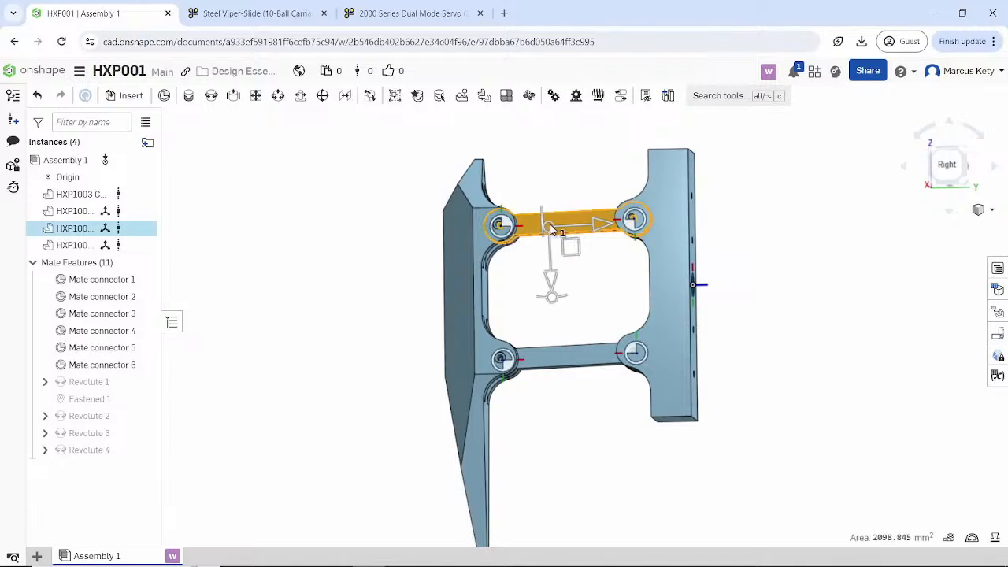
double_click(69, 228)
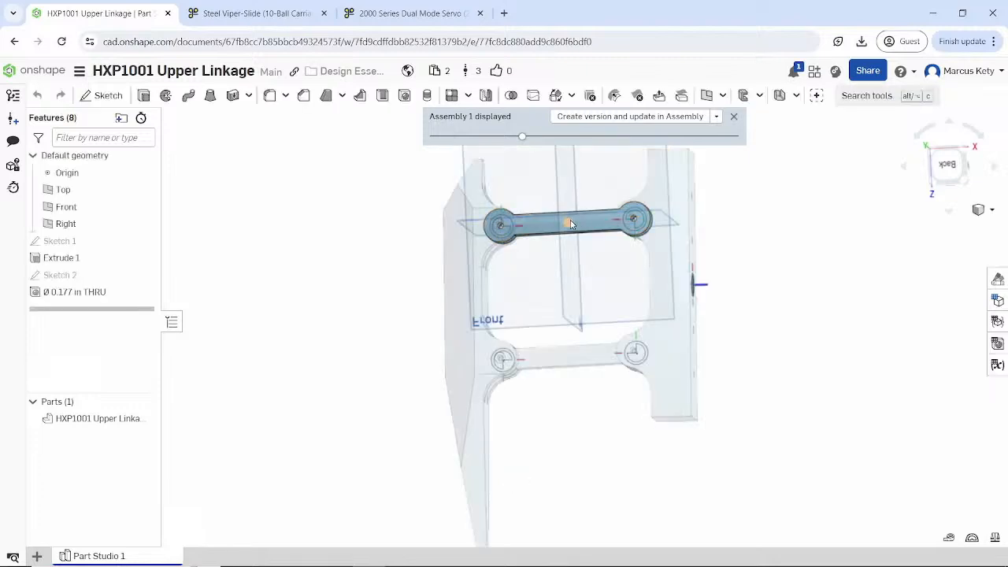
scroll(543, 231, "up", 2)
double_click(537, 234)
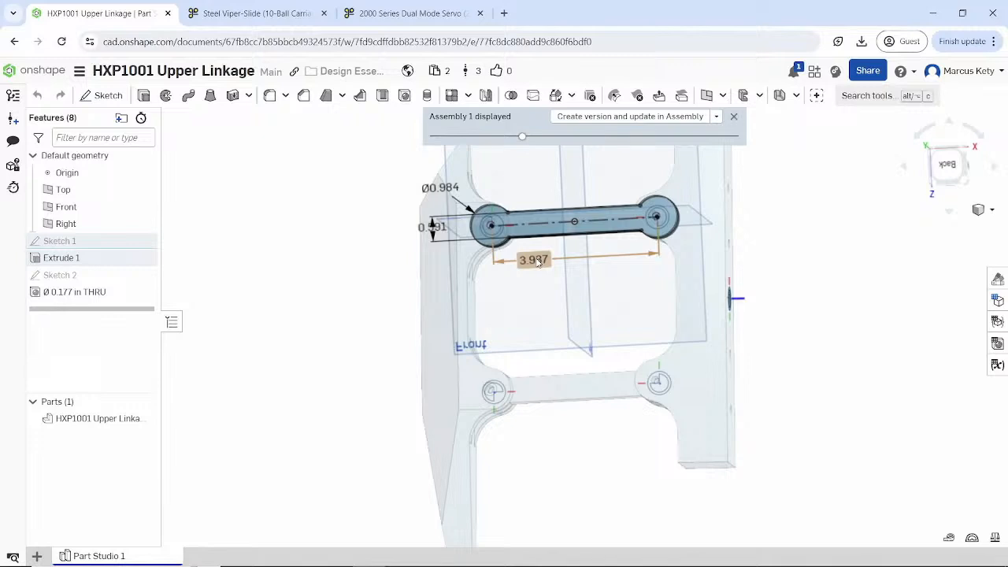
double_click(537, 260)
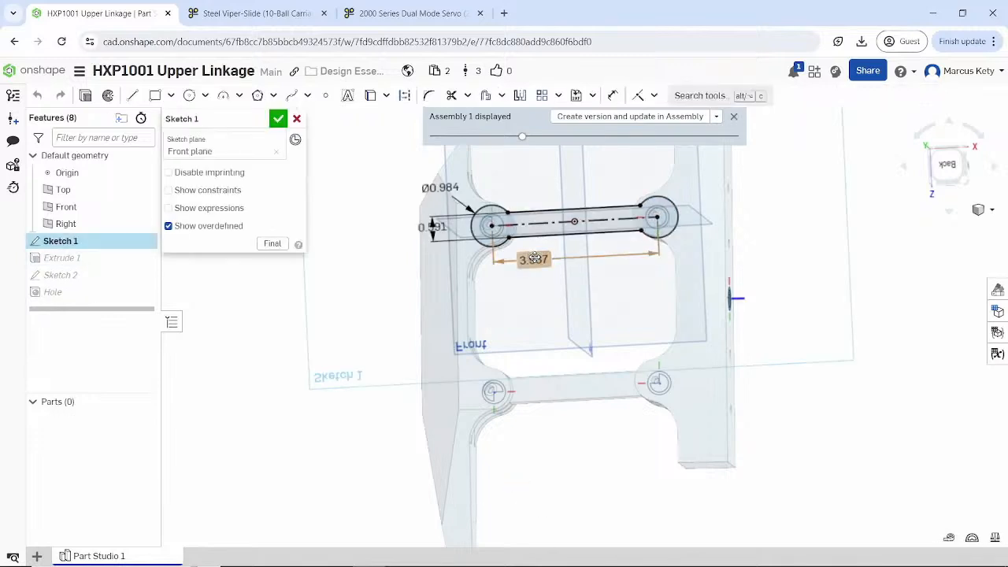
- Try to set the upper linkage's centre-to-centre length to 125 without a unit, and undo the change
double_click(534, 258)
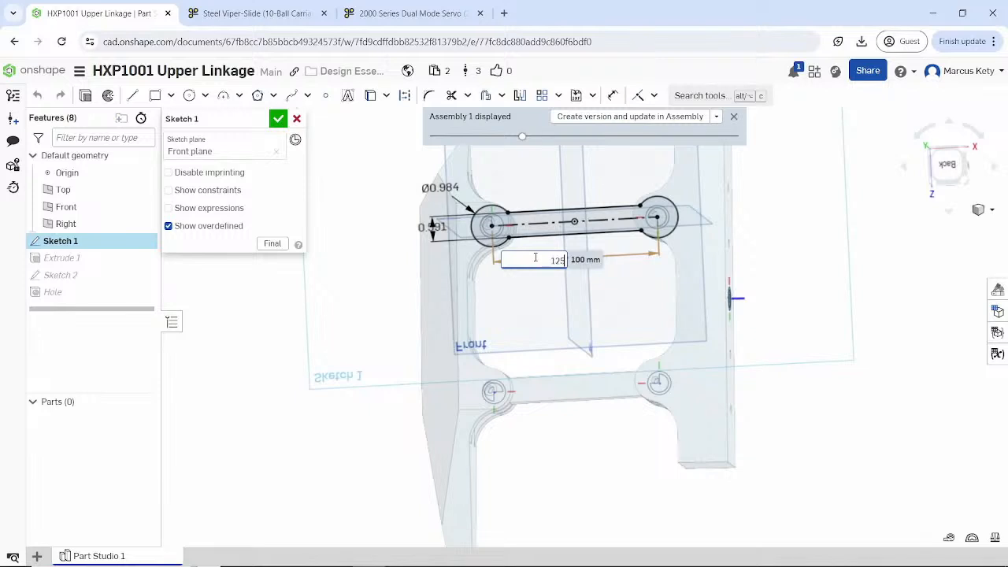
type("125")
key("Return")
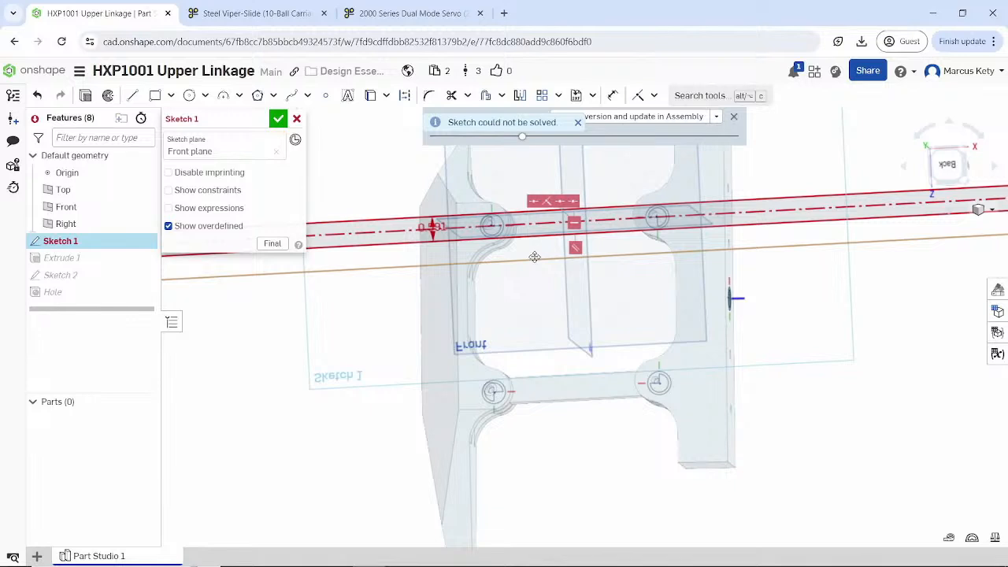
scroll(534, 256, "down", 3)
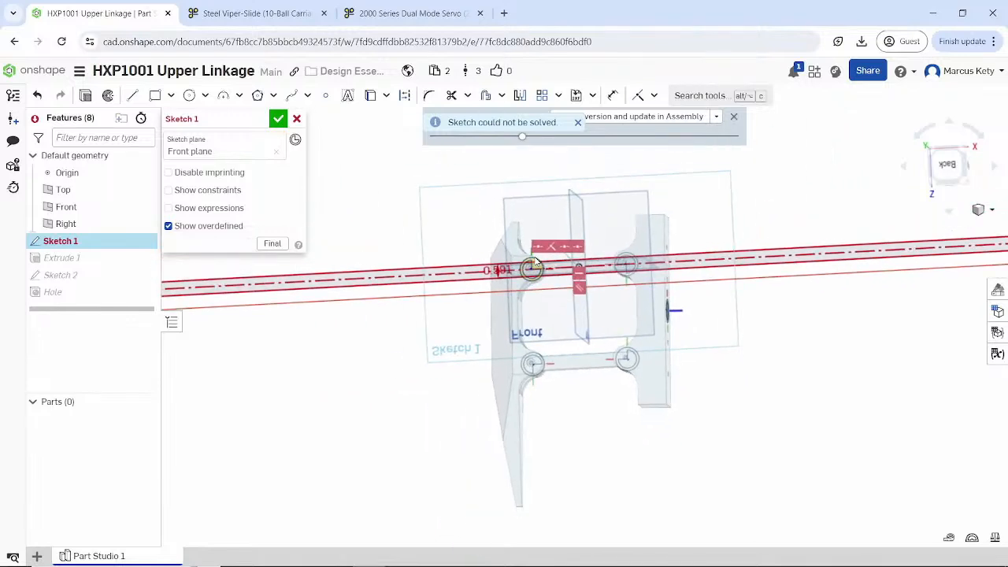
key("ctrl+z")
- Set the upper linkage's centre-to-centre length to 125 mm, create a new version and update the assembly with it
double_click(552, 289)
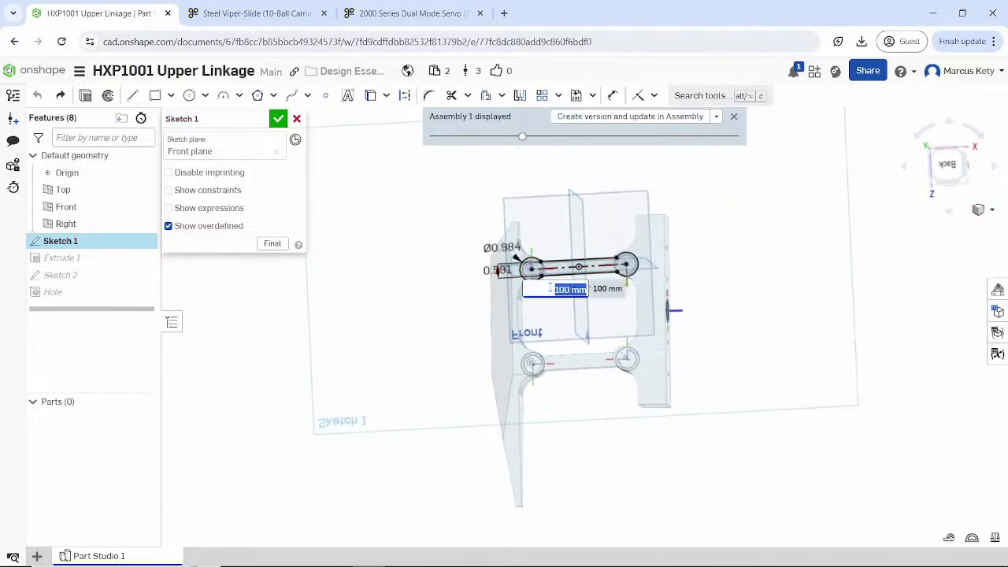
type("125mm")
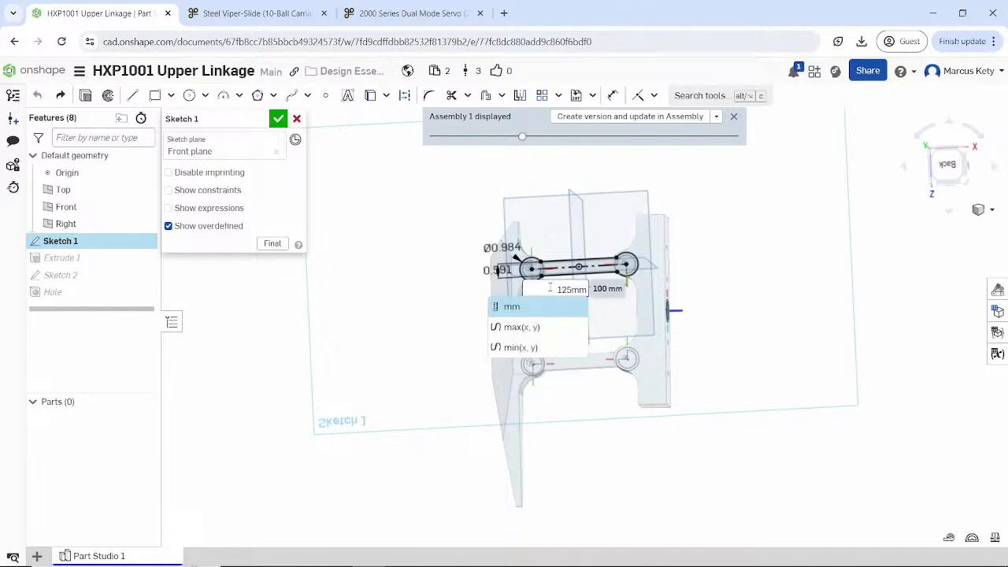
key("Return")
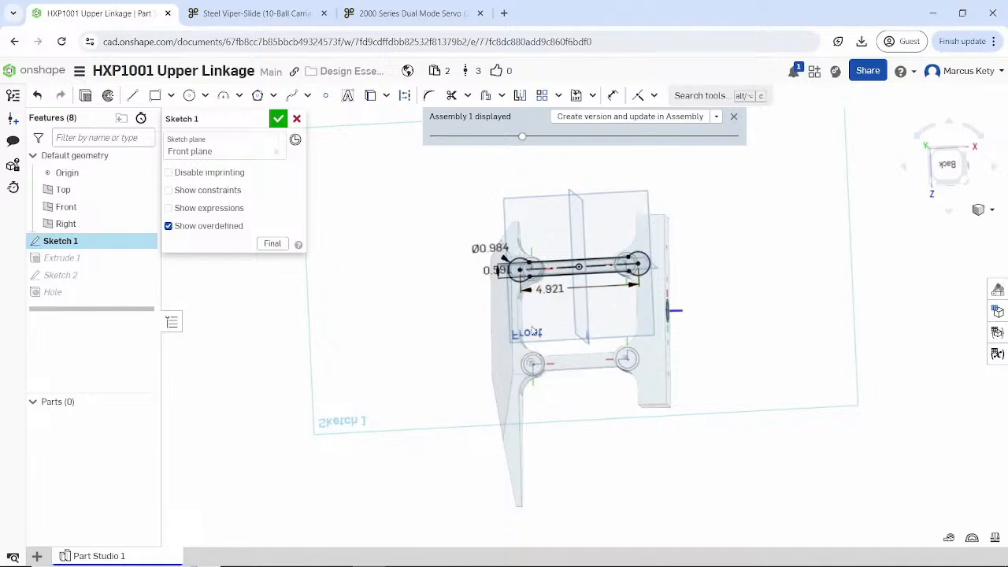
scroll(605, 306, "up", 3)
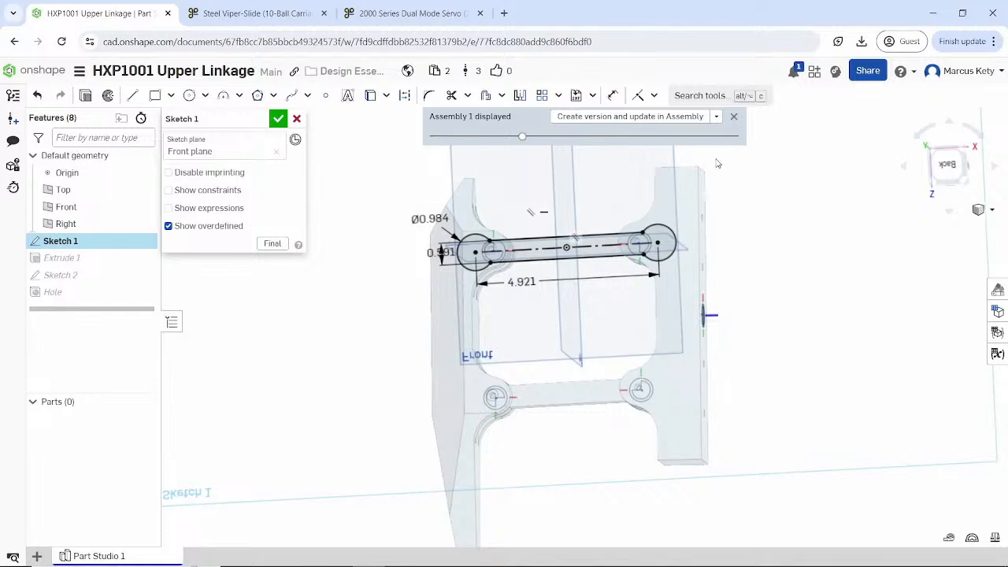
left_click(681, 118)
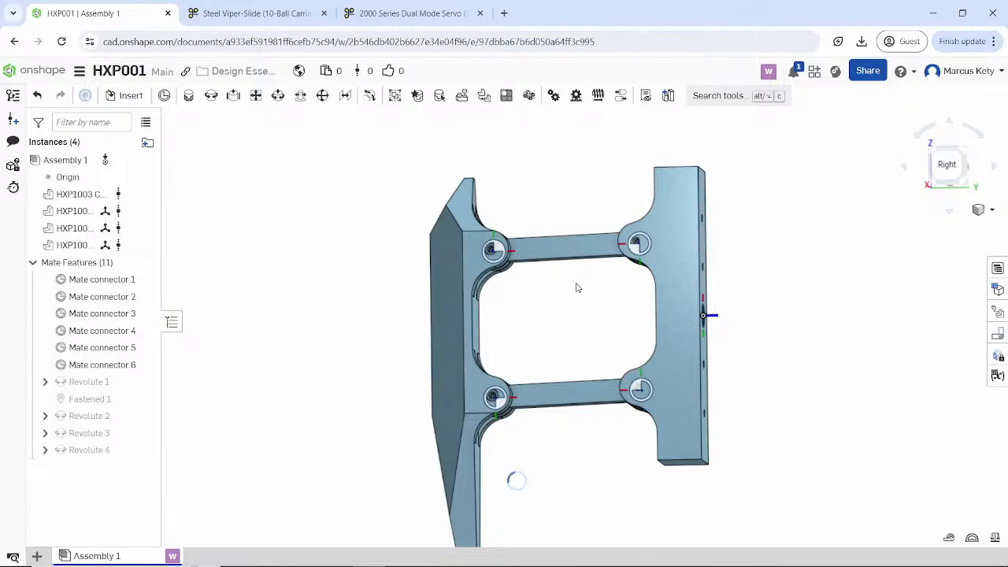
- Swing the leg up and down to check the assembly's motion with the longer upper linkage
scroll(579, 364, "down", 3)
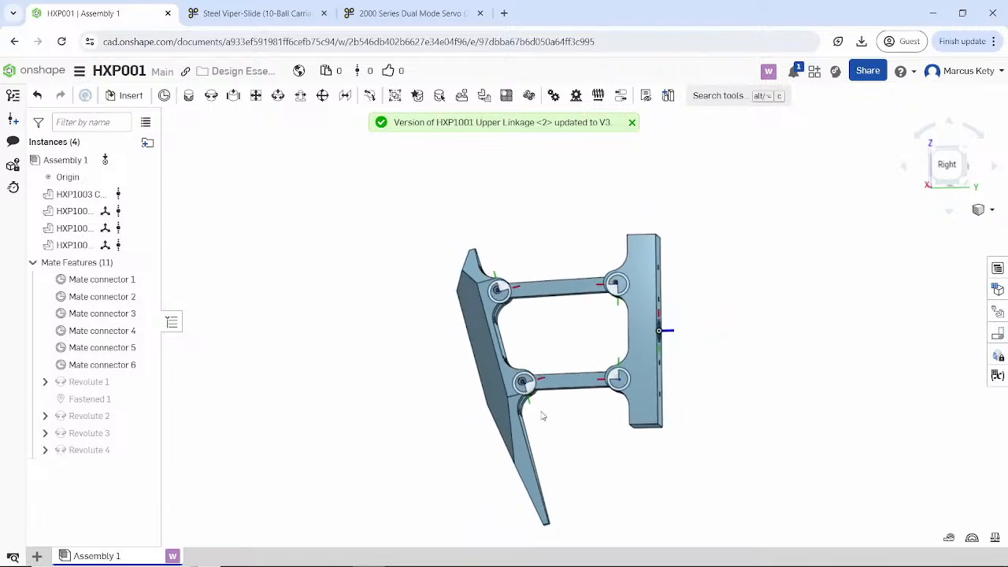
left_click_drag(510, 384, 514, 411)
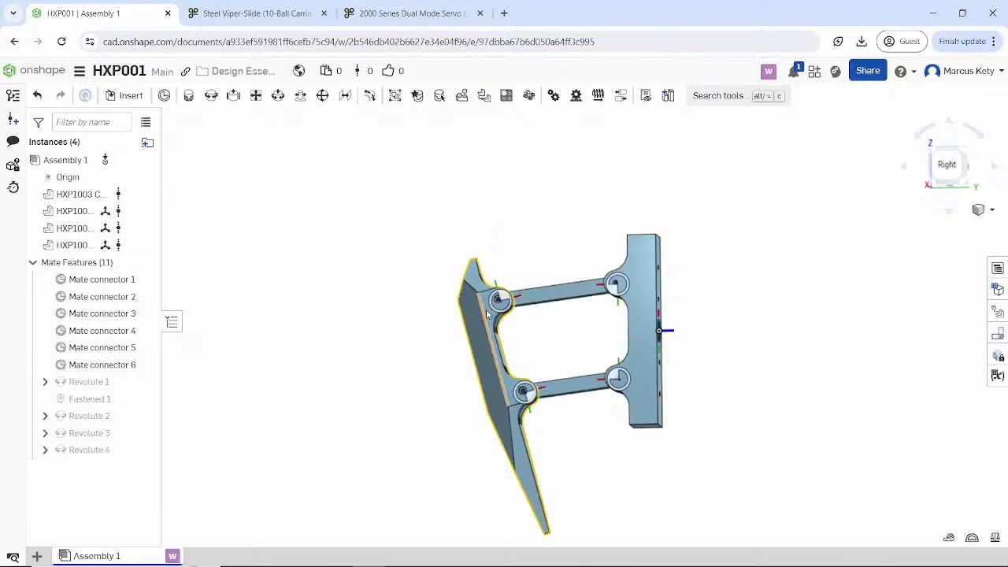
left_click_drag(501, 252, 469, 317)
scroll(582, 381, "down", 1)
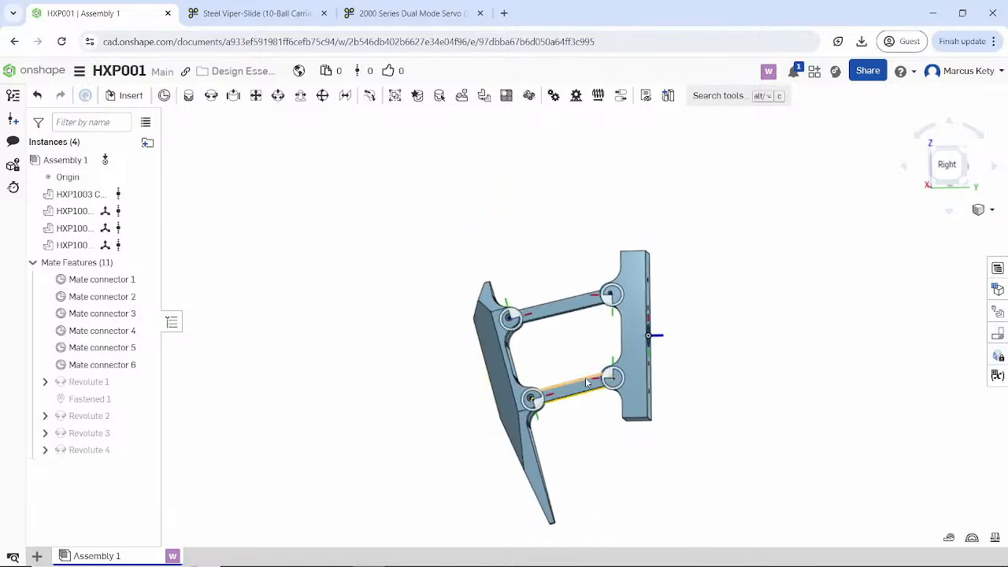
right_click_drag(594, 371, 594, 375)
scroll(589, 366, "down", 1)
middle_click_drag(588, 364, 523, 237)
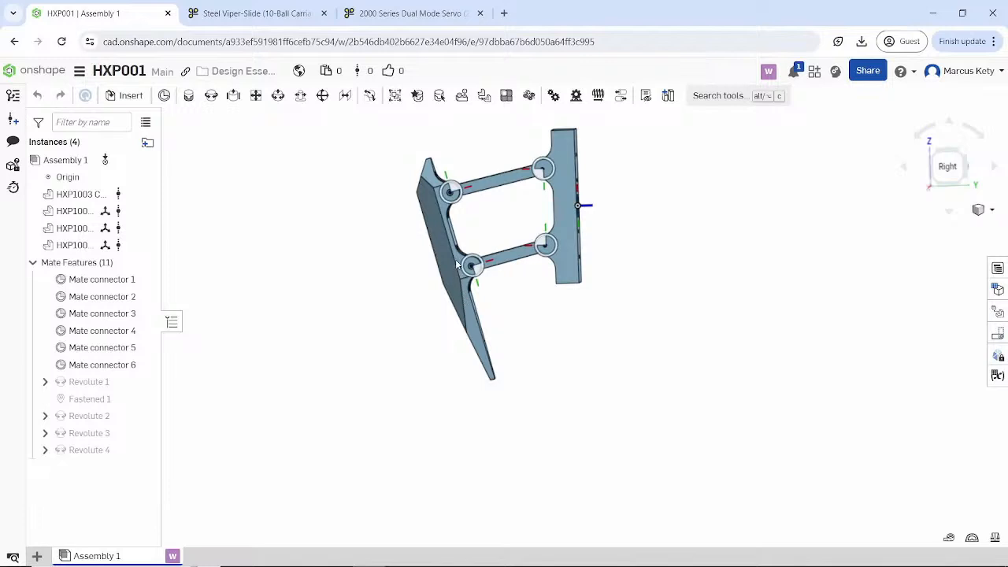
left_click_drag(457, 265, 434, 313)
- Change the upper linkage's linked document reference in the assembly to version V2
scroll(504, 202, "up", 5)
left_click(486, 170)
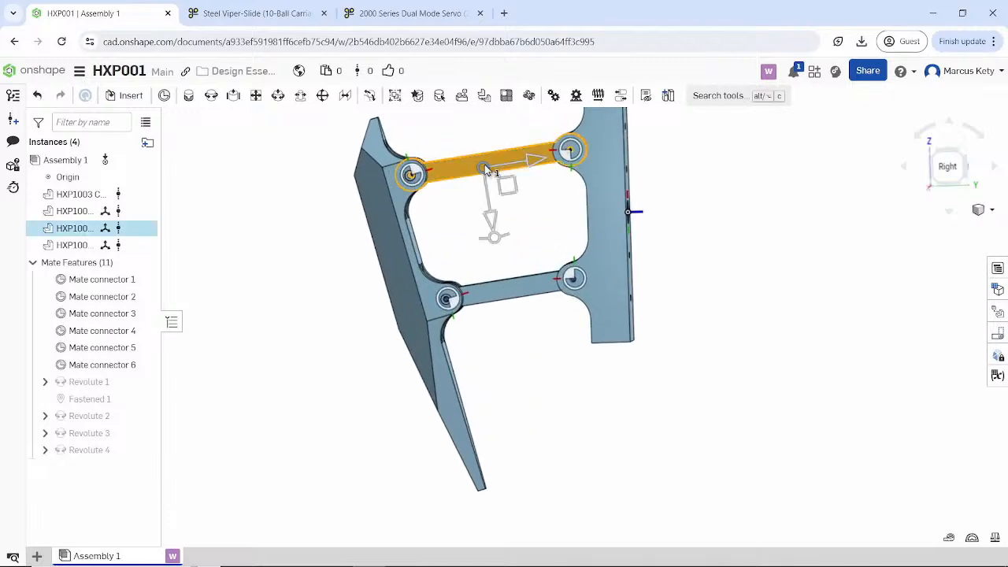
right_click(76, 229)
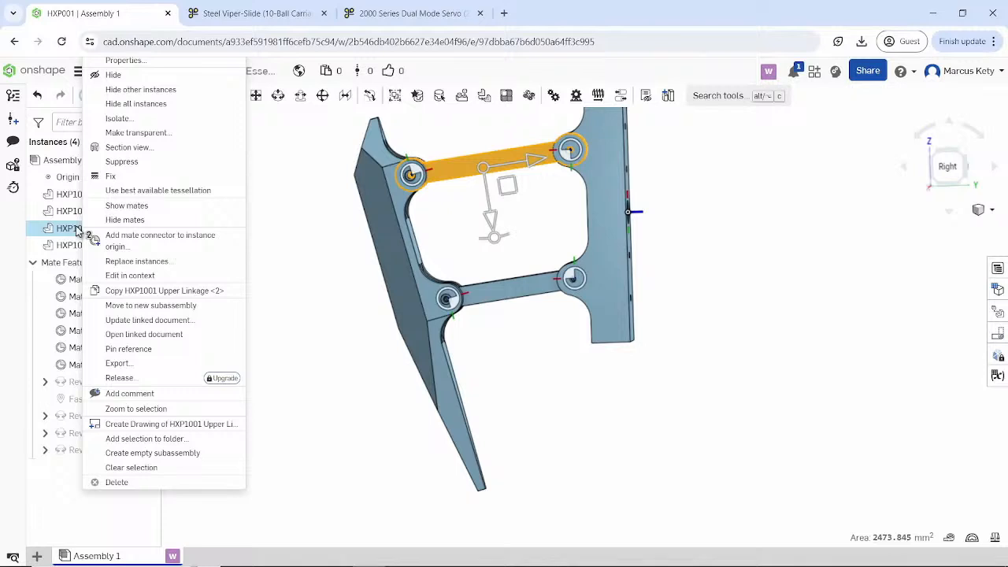
left_click(182, 321)
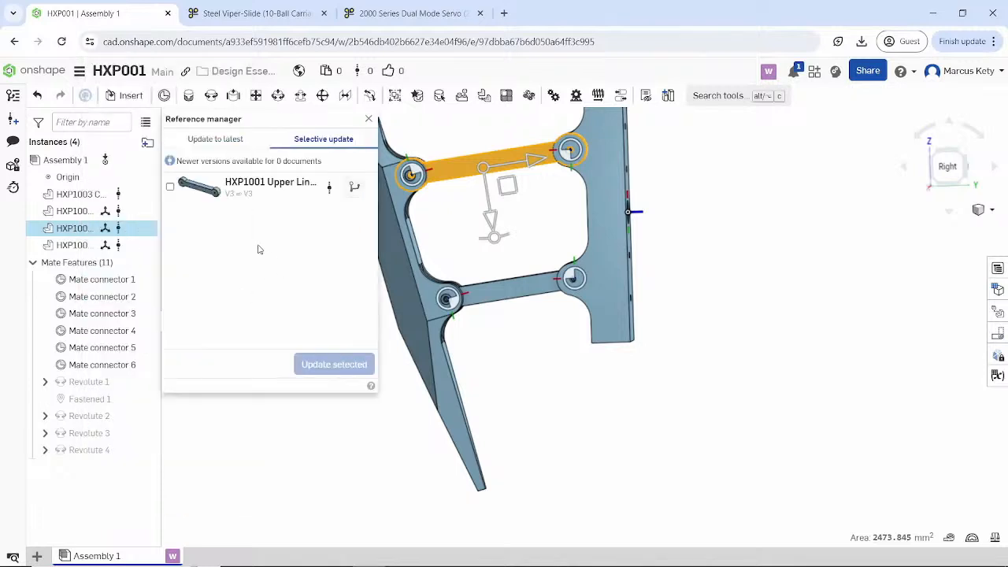
left_click(352, 191)
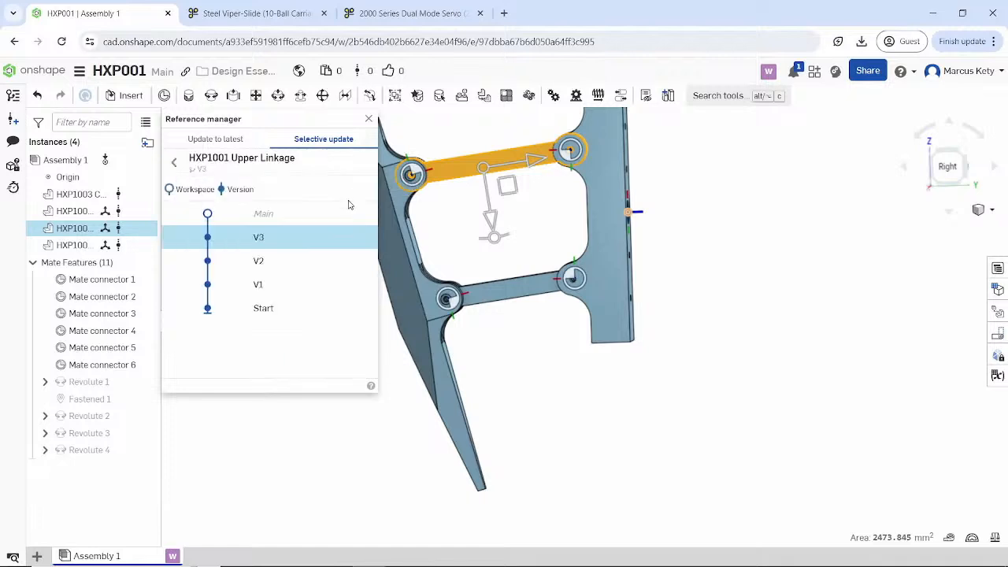
left_click(273, 271)
left_click(318, 363)
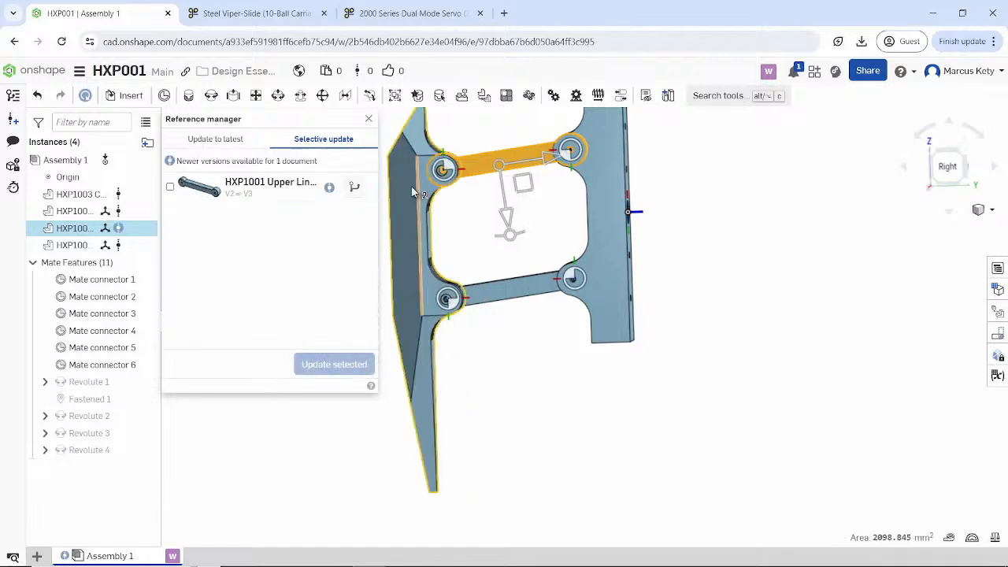
left_click(369, 120)
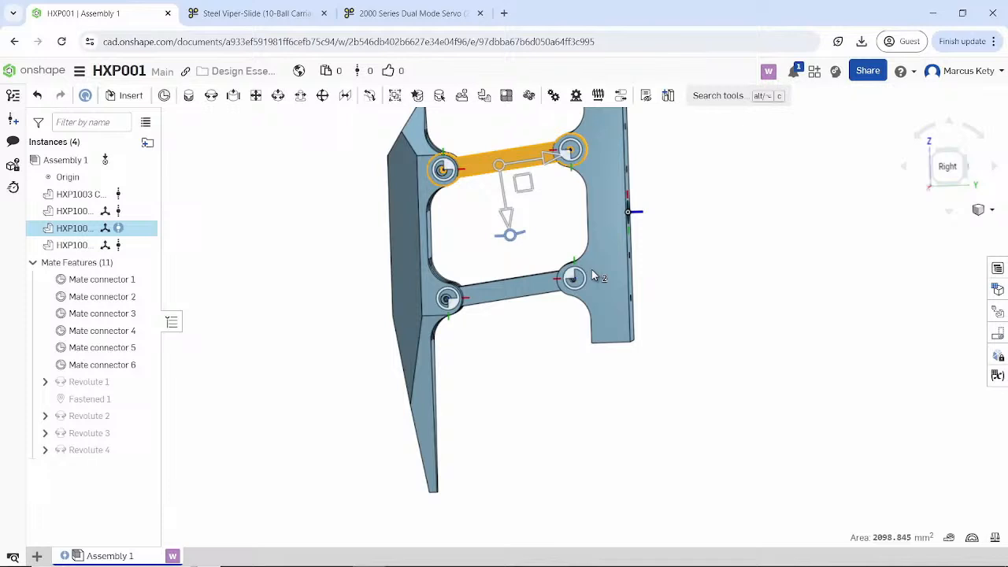
left_click(553, 231)
- Open the chassis connector's part in context of the assembly
left_click(604, 171)
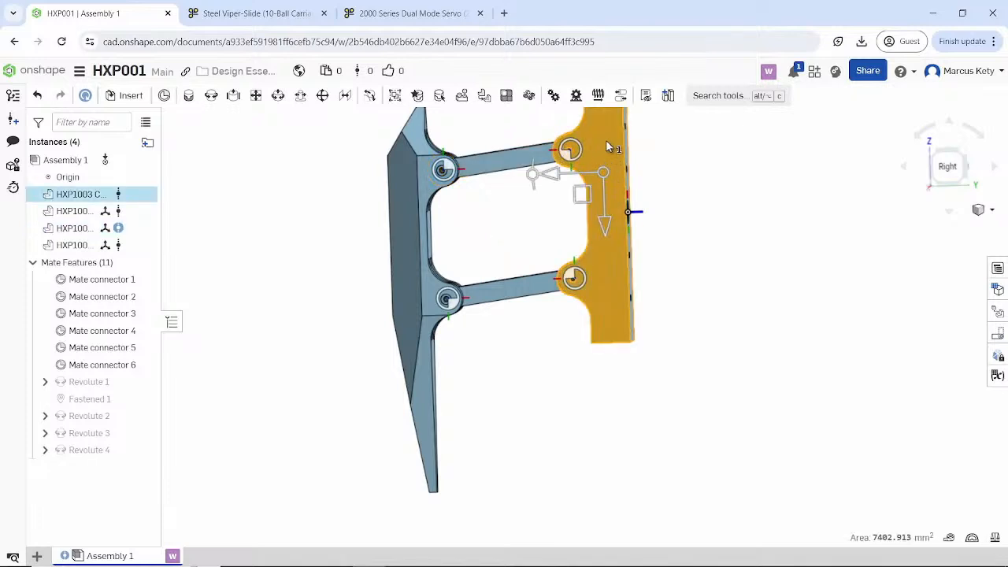
double_click(605, 141)
scroll(576, 267, "up", 2)
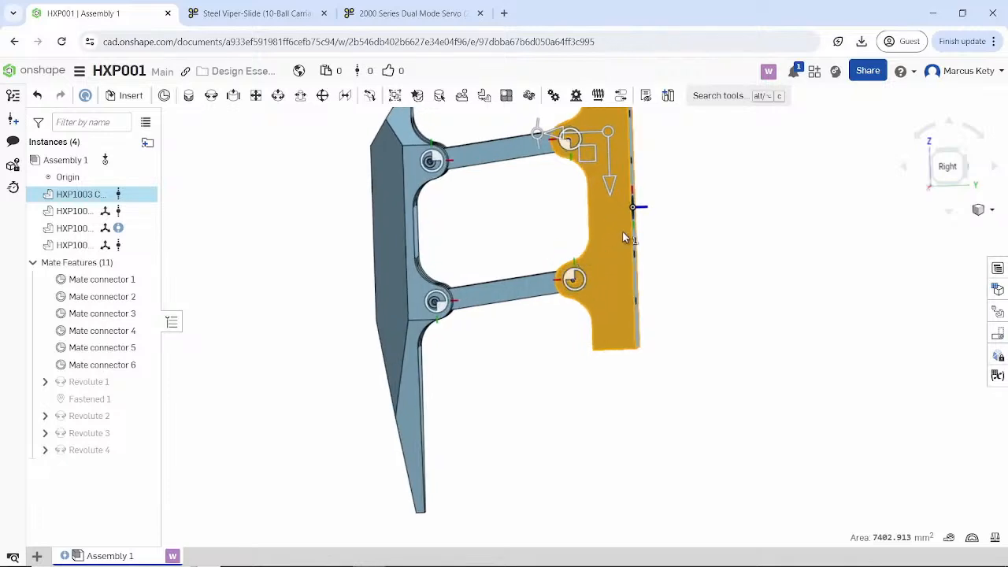
double_click(72, 199)
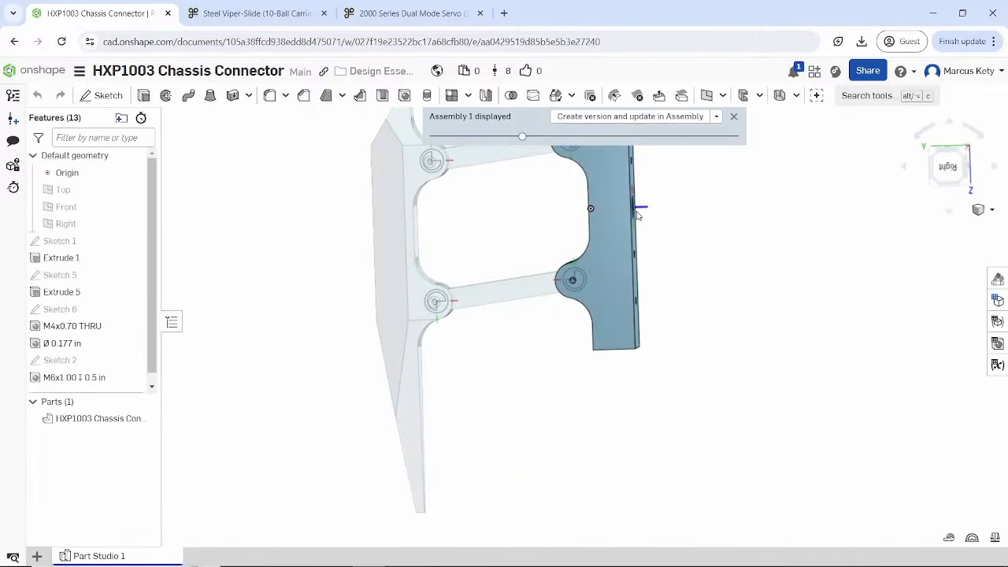
- Inspect the stepped bores of the upper pivot hole in the chassis connector and how their axes relate
scroll(591, 241, "up", 10)
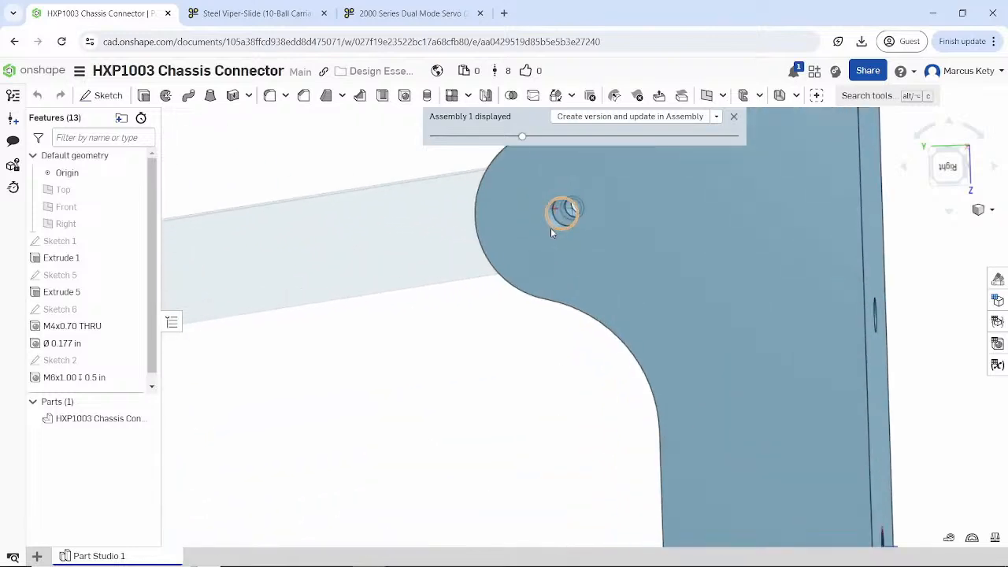
scroll(572, 211, "up", 5)
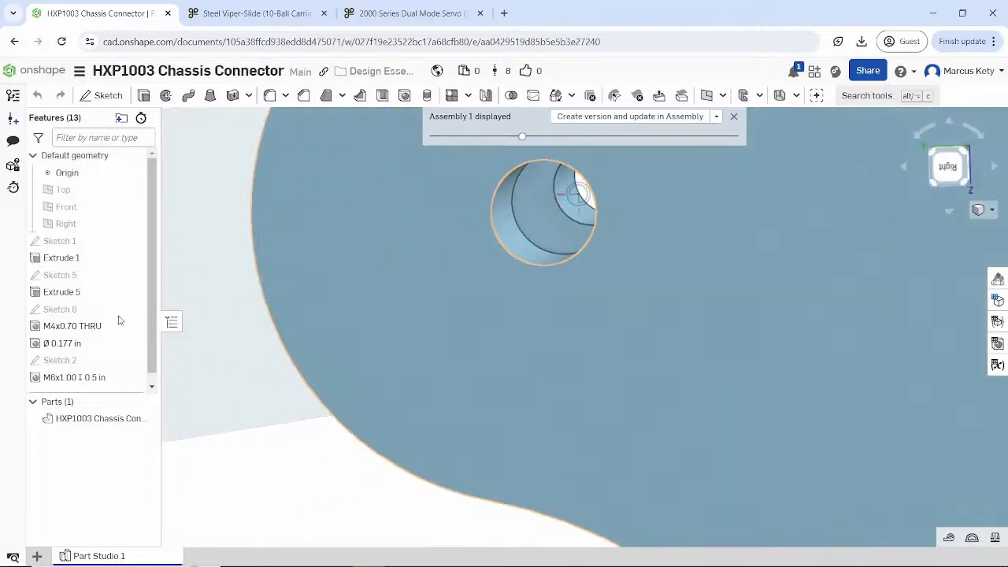
left_click(512, 235)
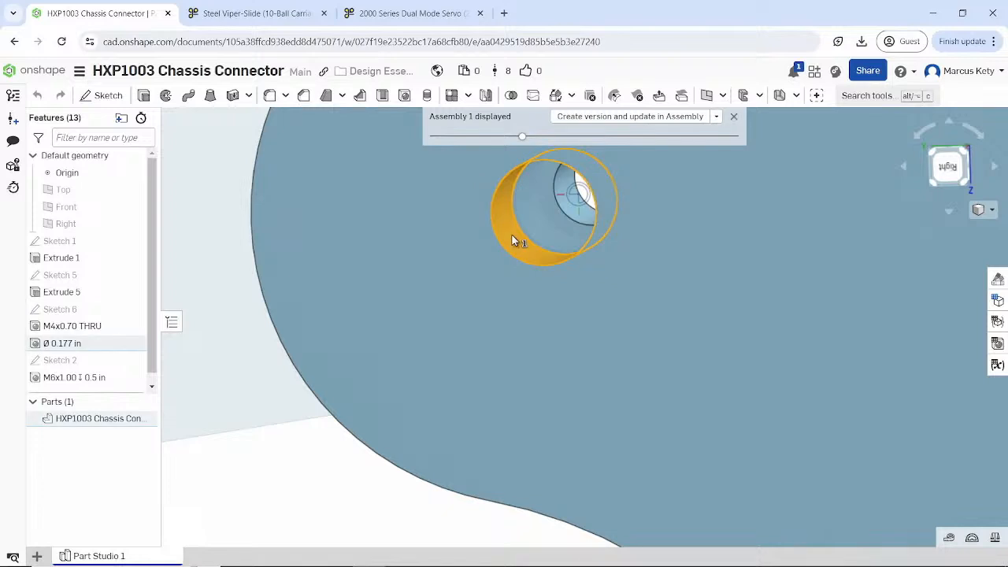
scroll(519, 239, "down", 3)
scroll(551, 211, "up", 5)
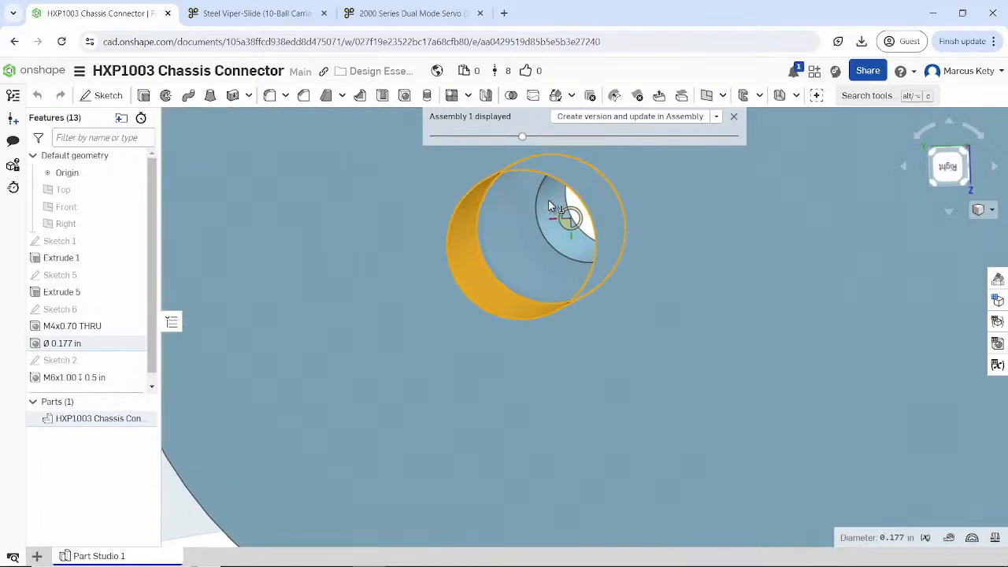
left_click(539, 223)
scroll(520, 320, "down", 4)
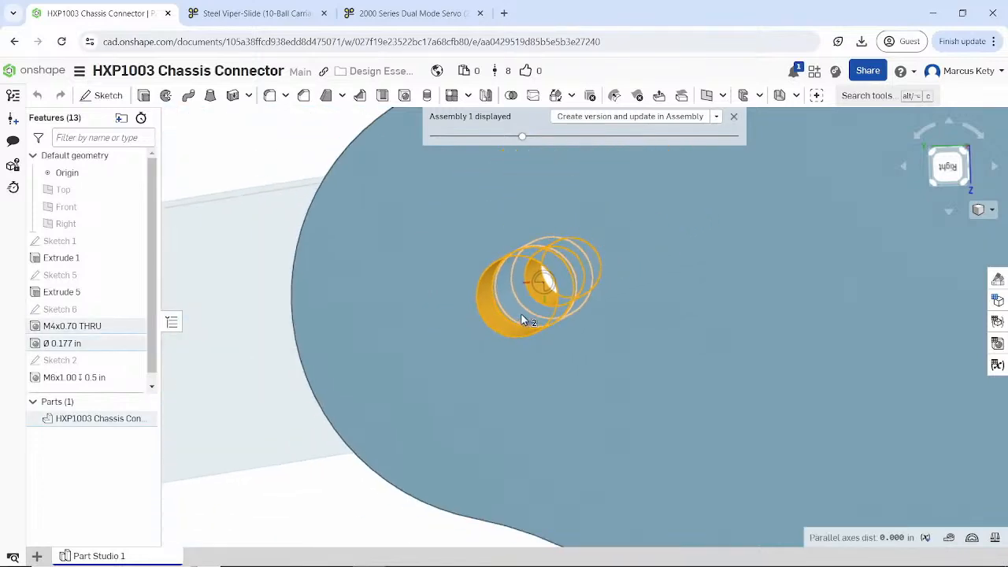
right_click_drag(520, 312, 538, 311)
scroll(537, 311, "down", 3)
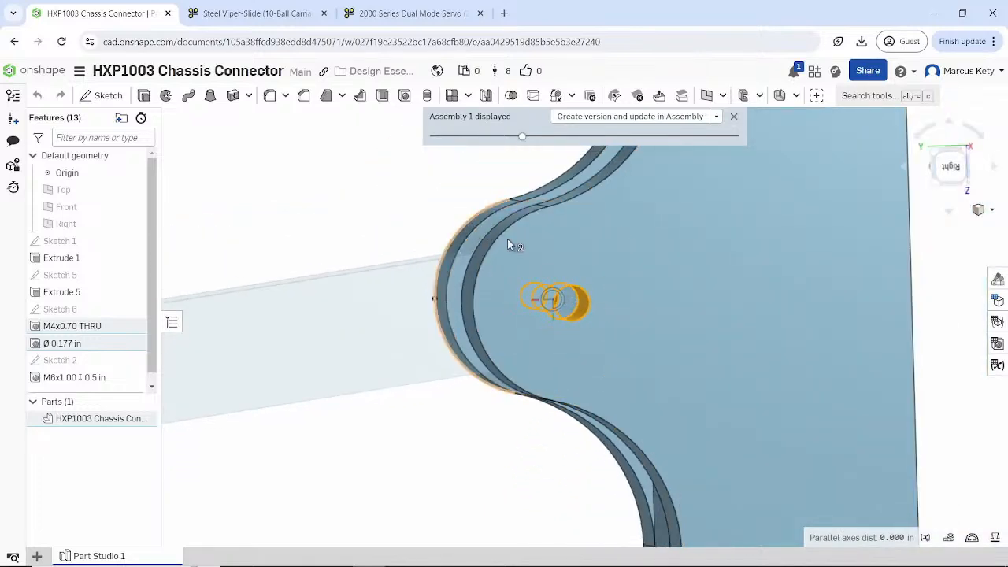
scroll(646, 311, "down", 5)
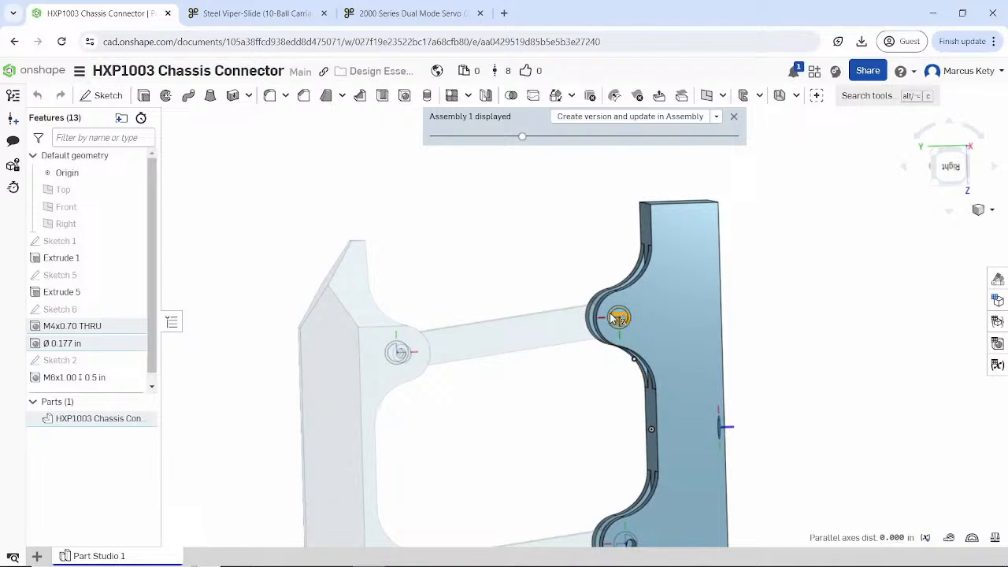
middle_click_drag(607, 313, 570, 257)
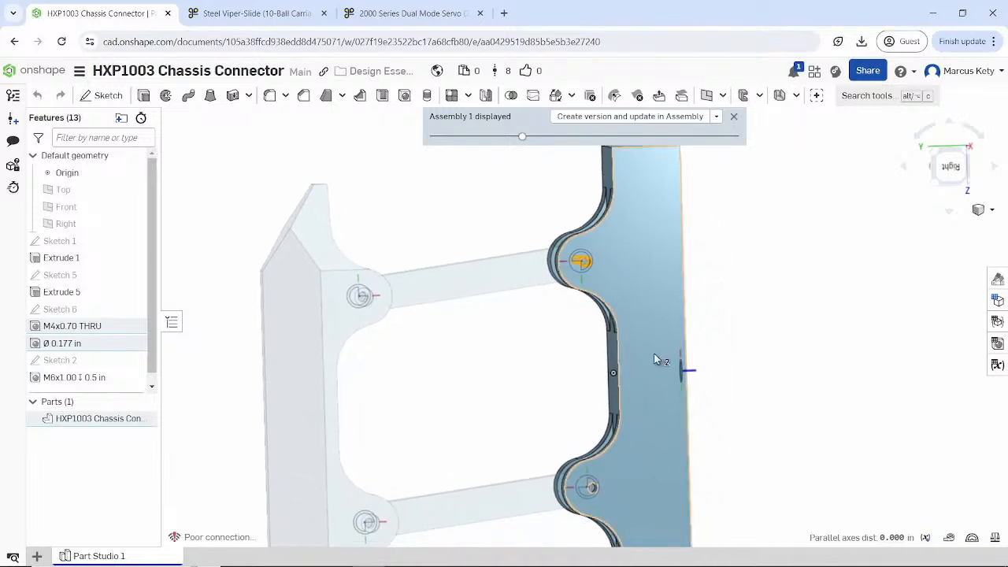
- Set the spacing between the chassis connector's two pivot centres to 75 mm, create a new version and update the assembly with it
double_click(642, 244)
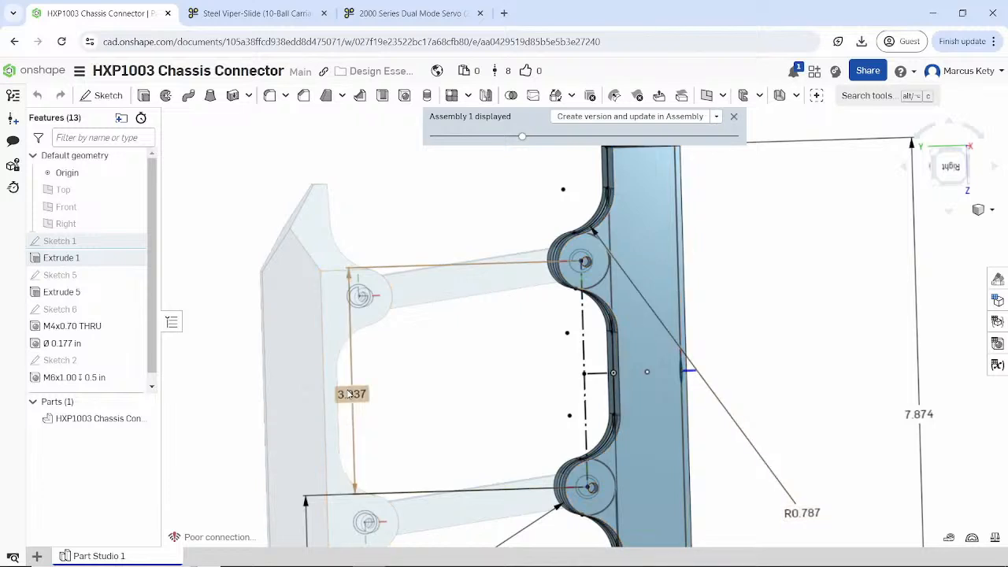
double_click(351, 394)
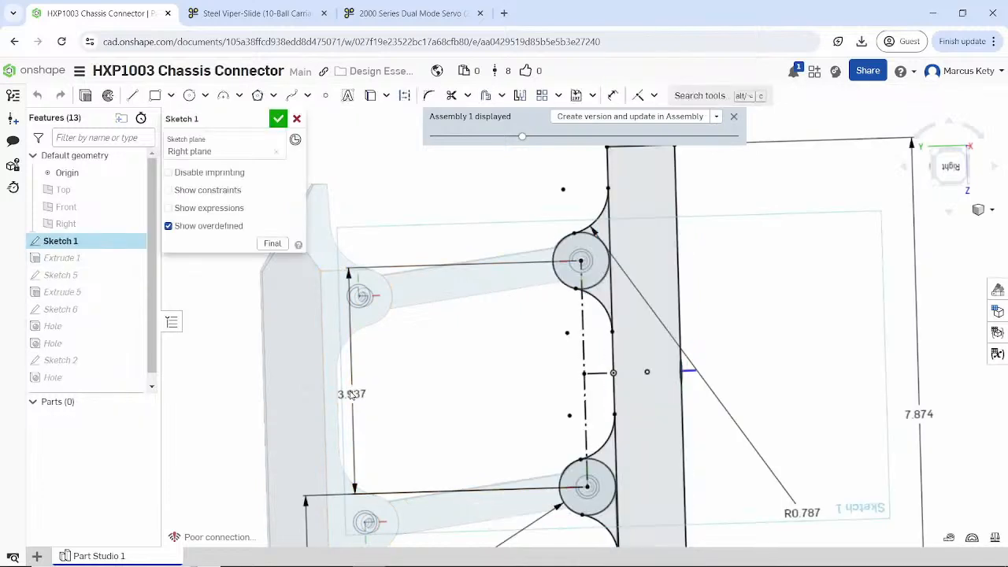
double_click(351, 395)
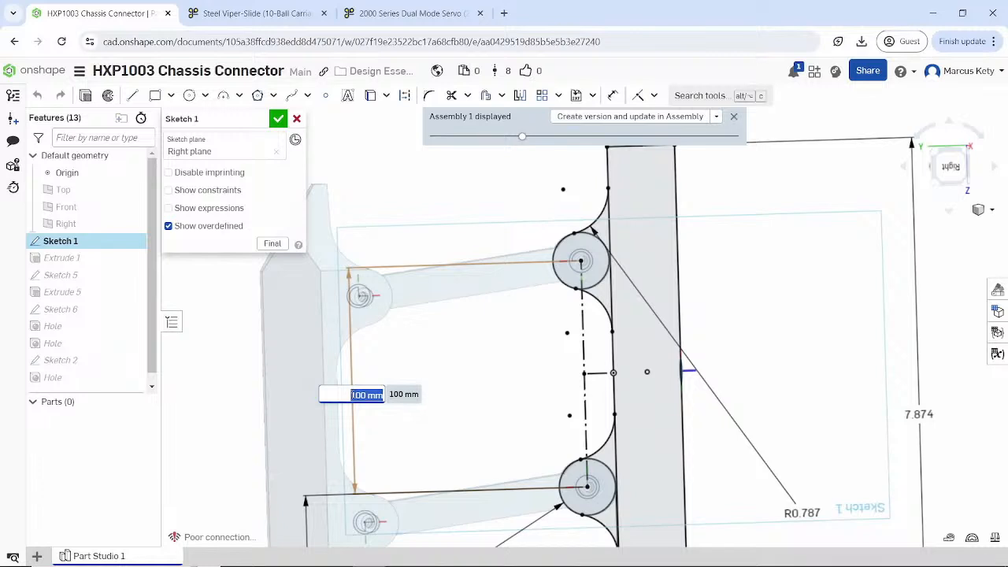
type("75mm")
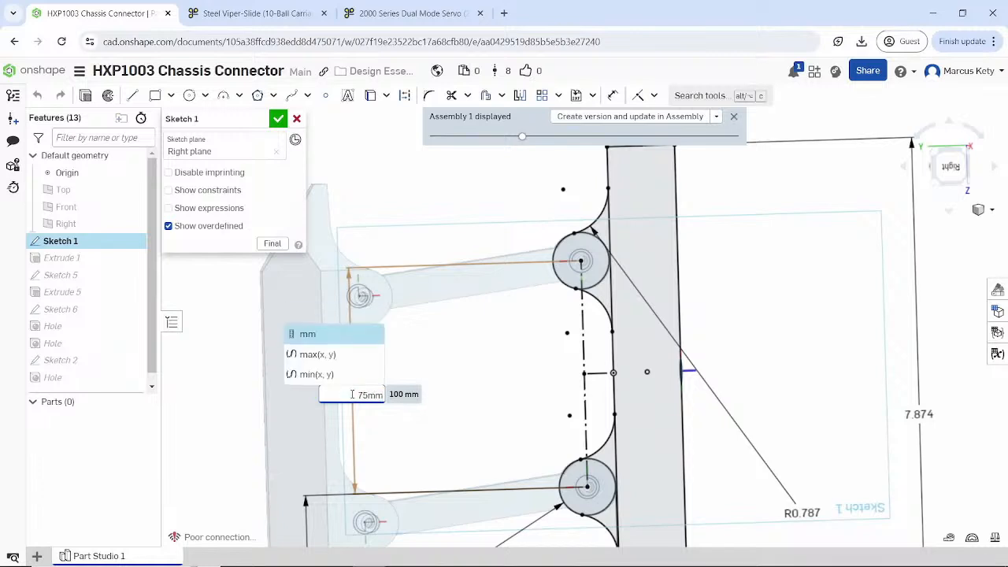
key("Return")
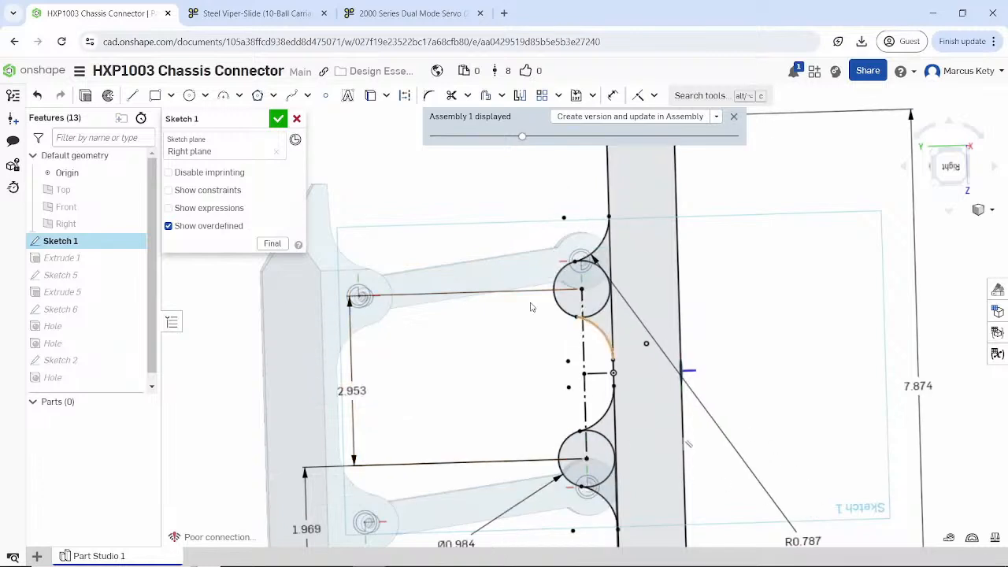
left_click(622, 118)
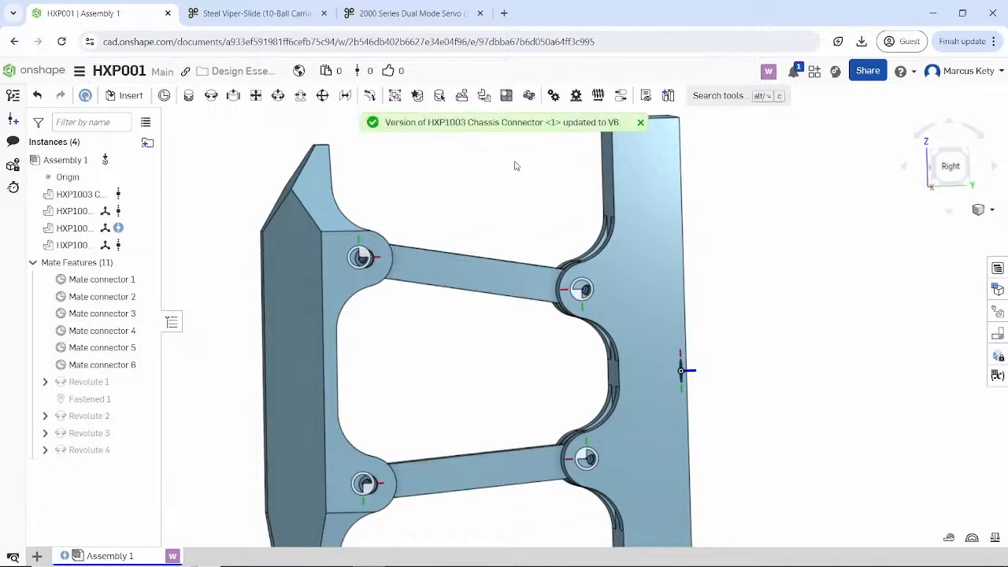
- Update the suppressed upper linkage's linked document reference to the latest version, V3
scroll(580, 459, "up", 1)
scroll(574, 445, "down", 2)
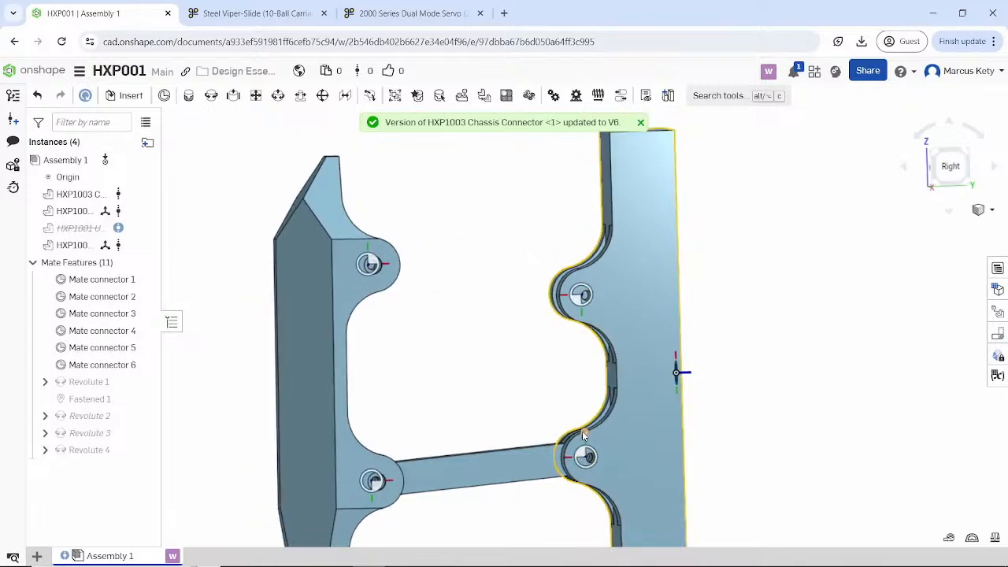
middle_click_drag(552, 401, 524, 398)
right_click_drag(524, 398, 528, 281)
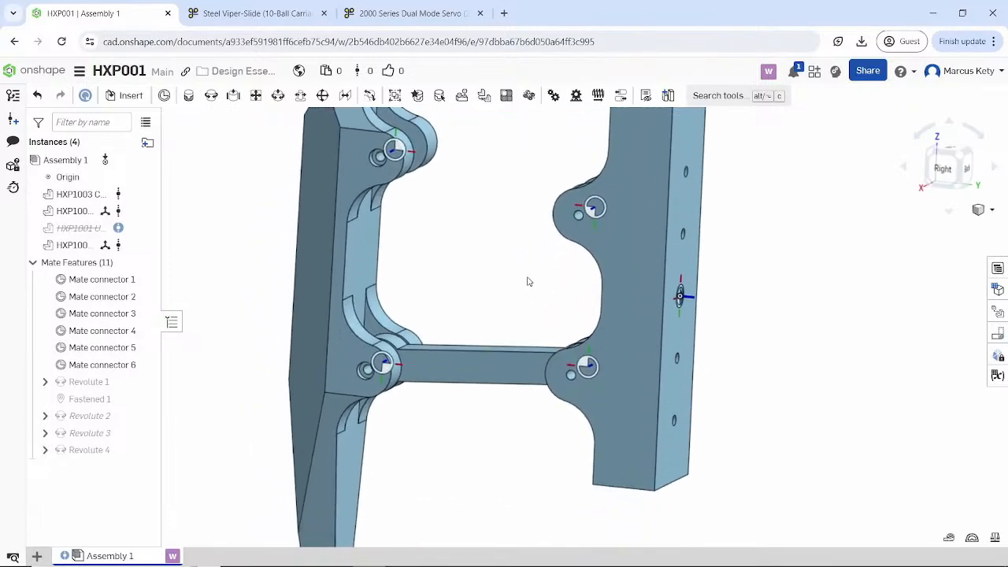
right_click(77, 228)
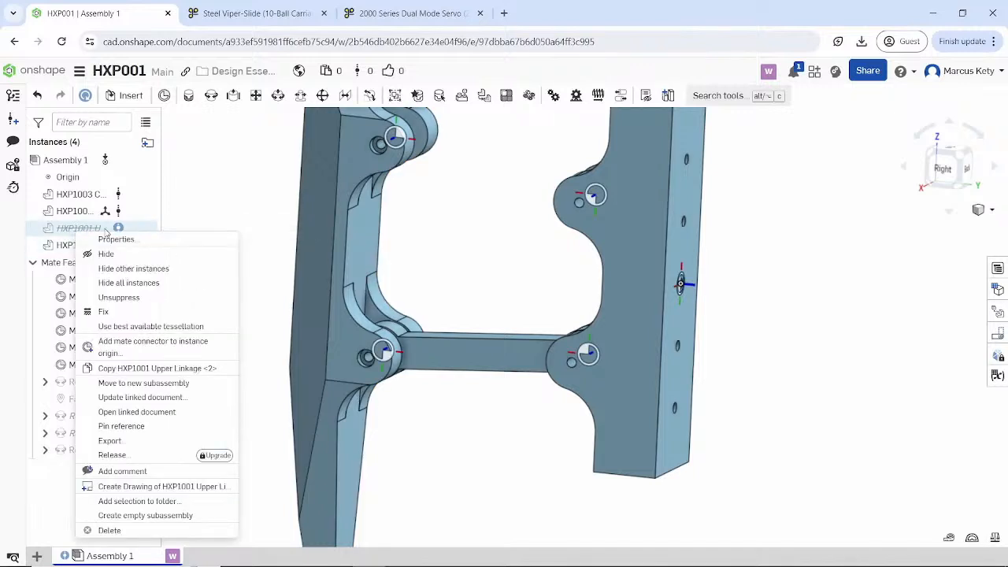
left_click(149, 397)
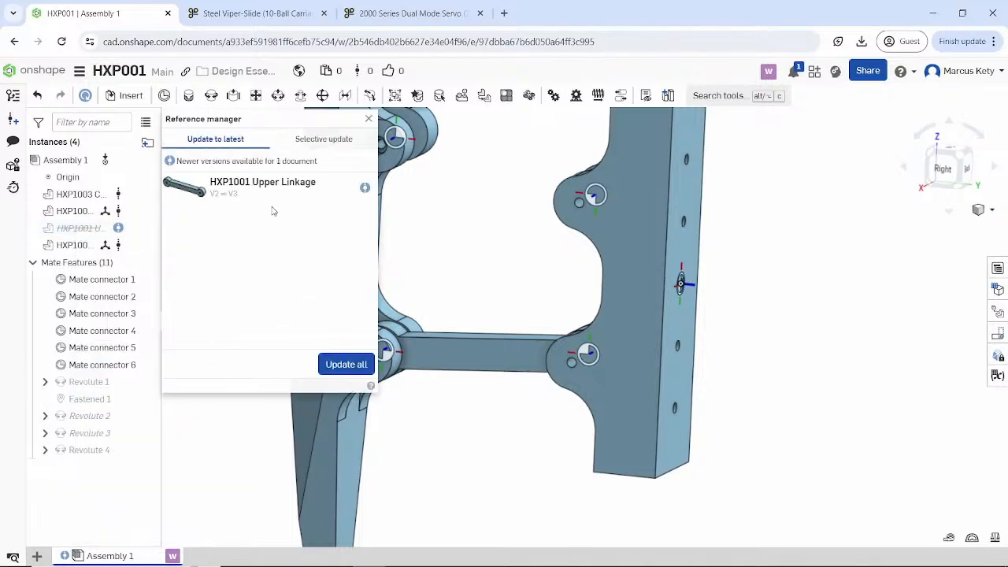
left_click(347, 368)
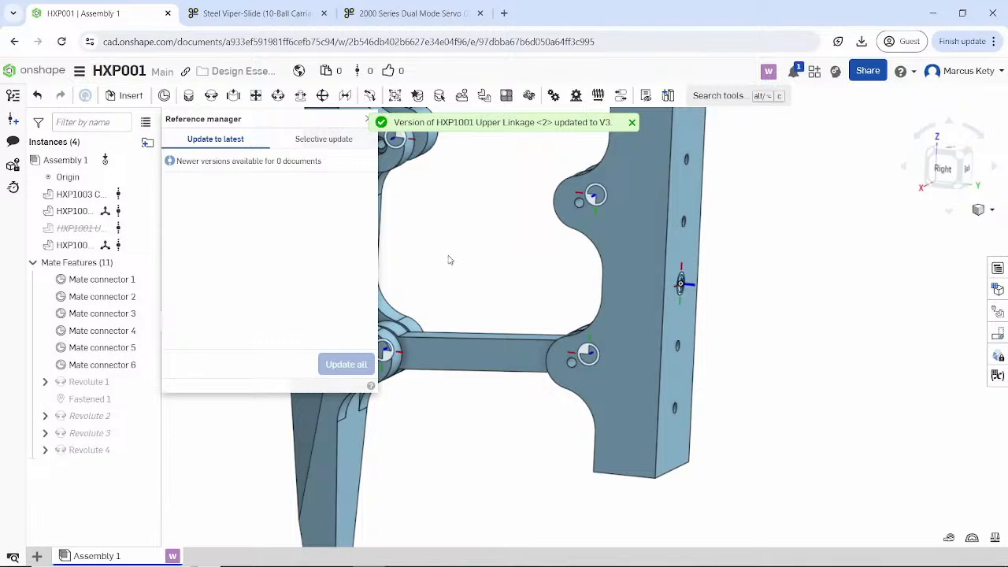
left_click(367, 120)
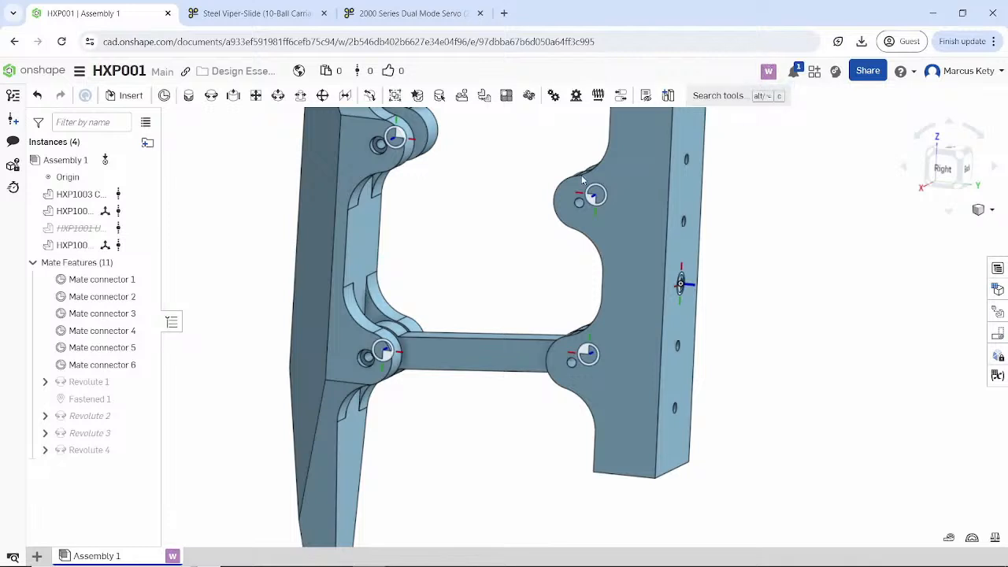
- Unsuppress the HXP1001 Upper Linkage instance in the assembly
scroll(450, 260, "down", 1)
middle_click_drag(444, 268, 436, 326)
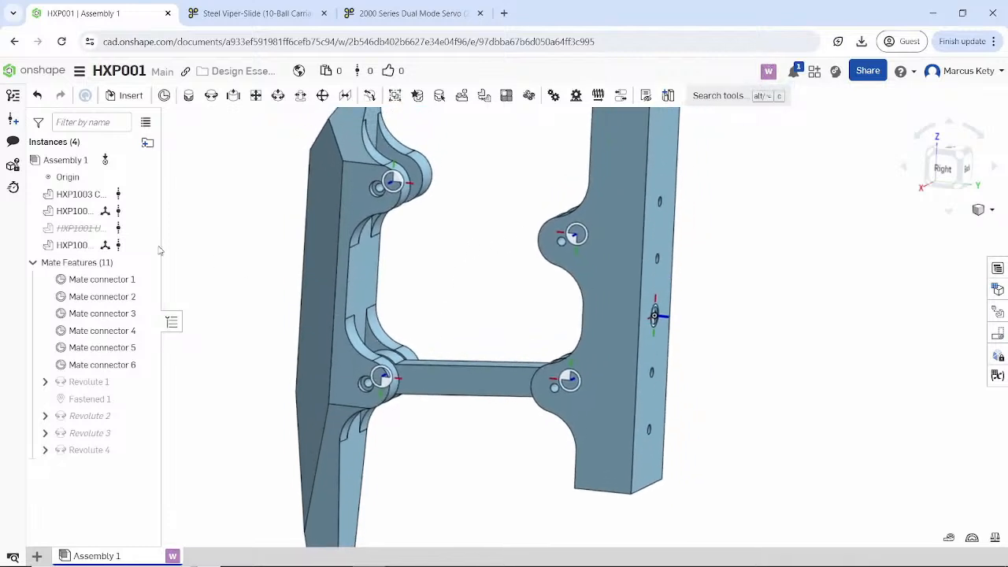
right_click(99, 231)
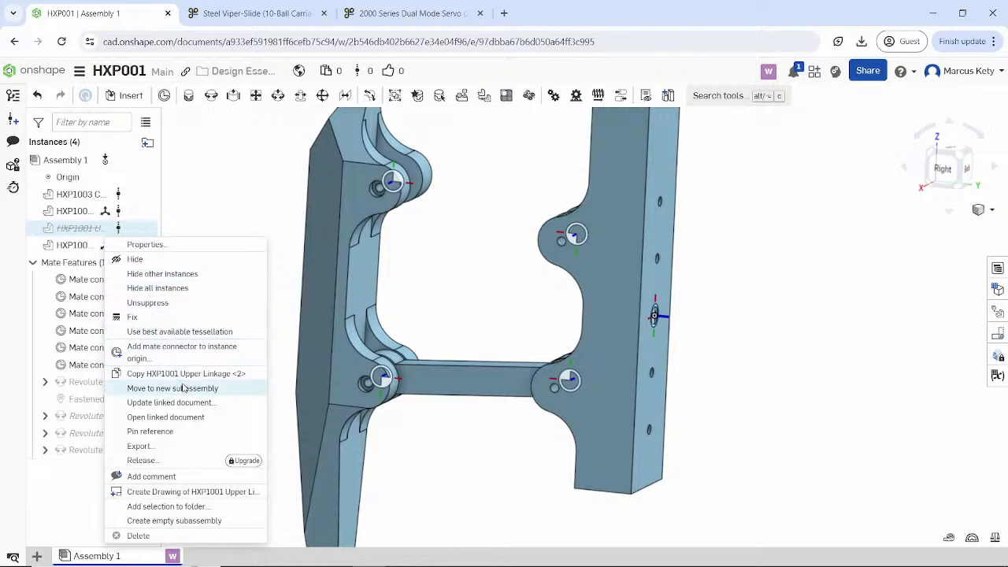
left_click(148, 303)
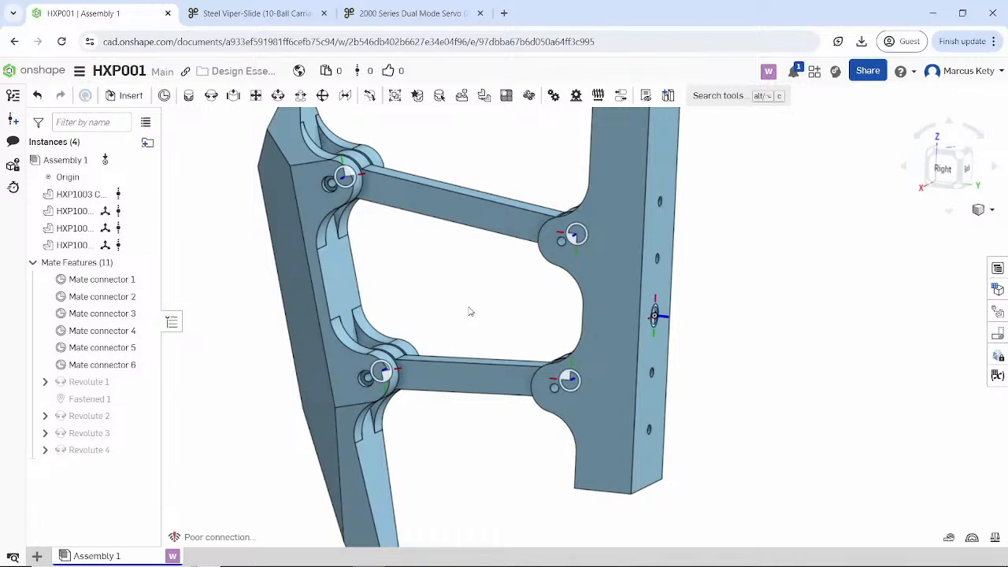
- Switch the upper linkage's linked document reference back to version V2 with a selective update
right_click(75, 229)
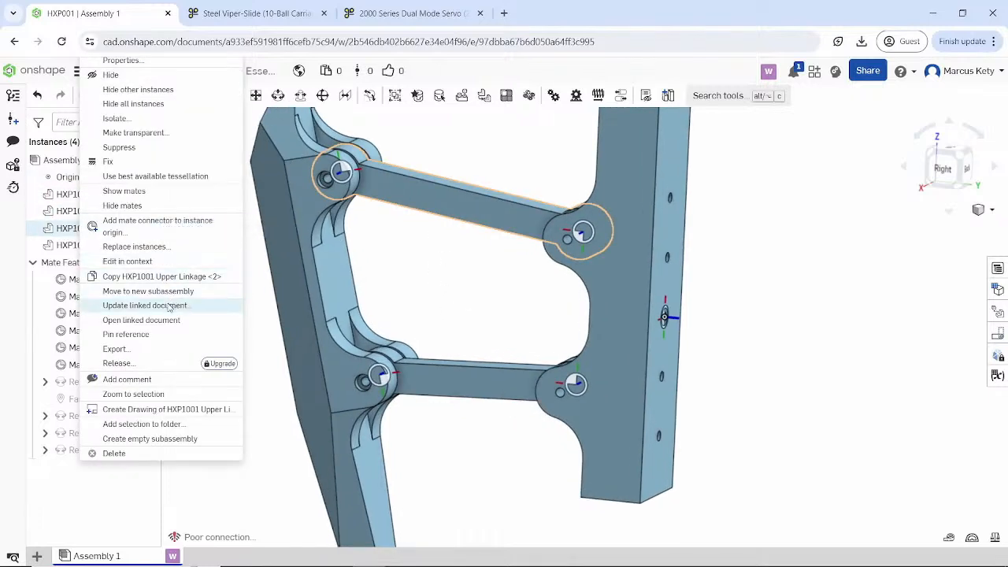
left_click(145, 305)
left_click(351, 192)
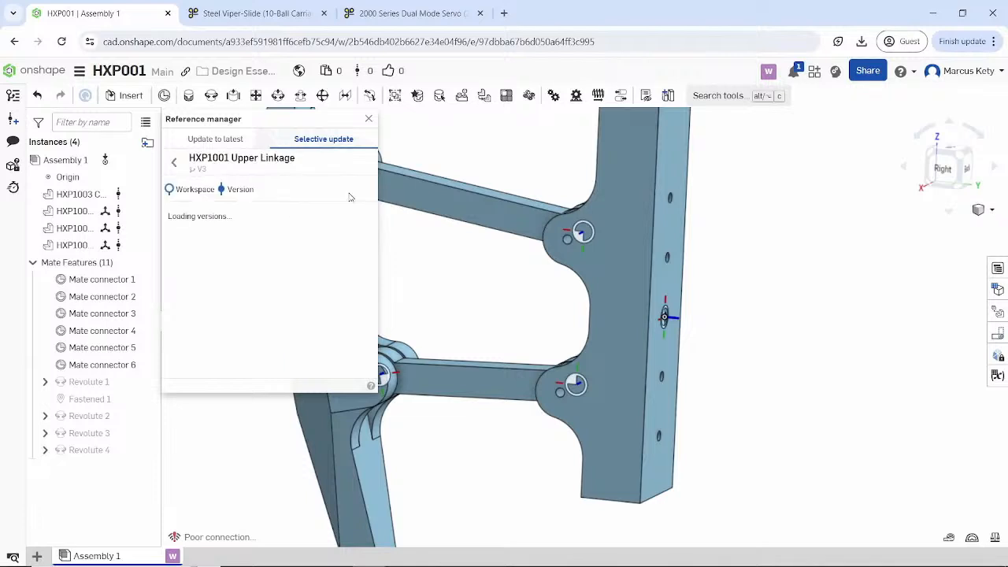
left_click(274, 264)
left_click(337, 366)
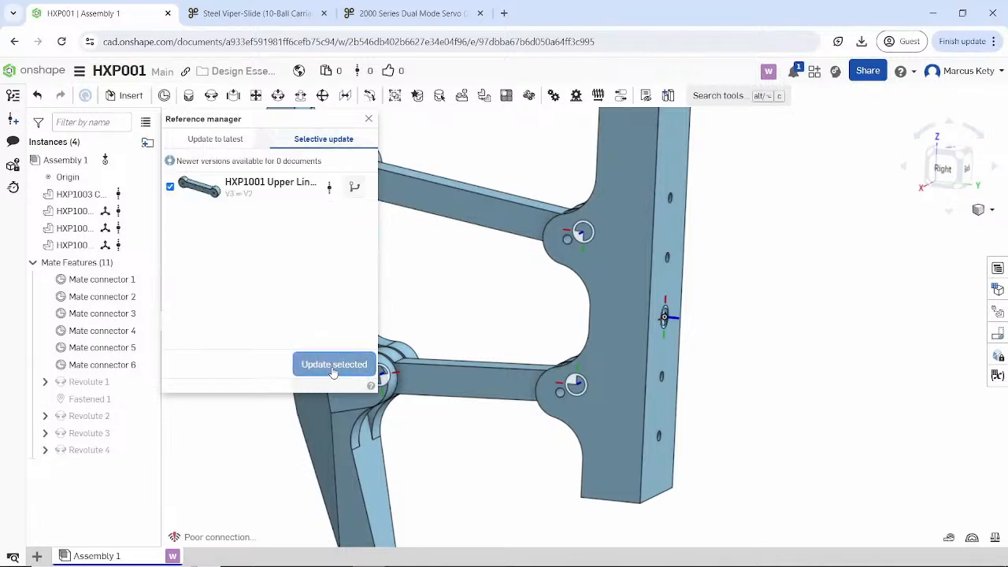
- Swing the leg downward to check the assembly's motion with the closer chassis connector pivots
scroll(508, 369, "down", 5)
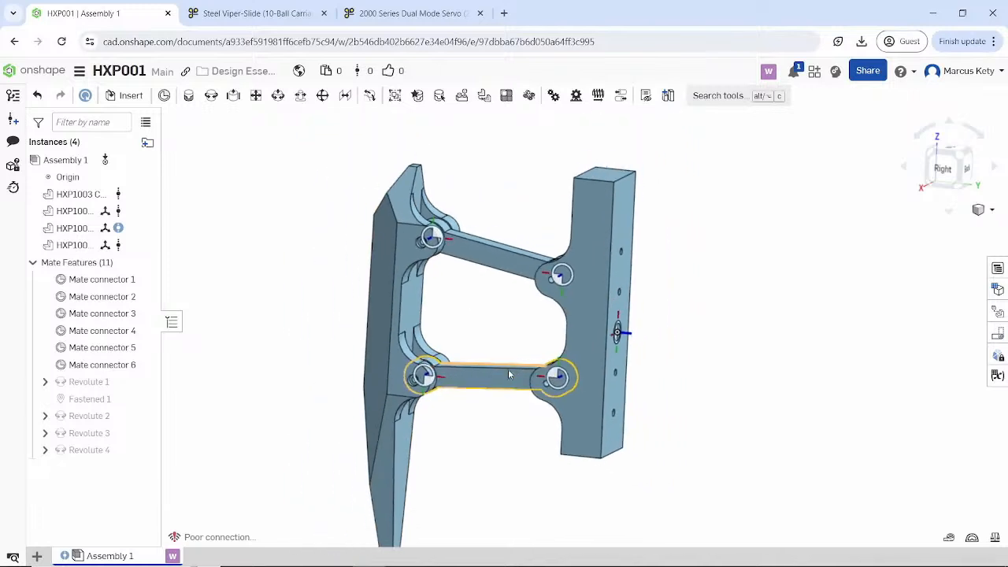
mouse_move(487, 315)
right_mouse_down()
mouse_move(497, 297)
mouse_move(498, 312)
right_mouse_up()
middle_click_drag(494, 316, 488, 252)
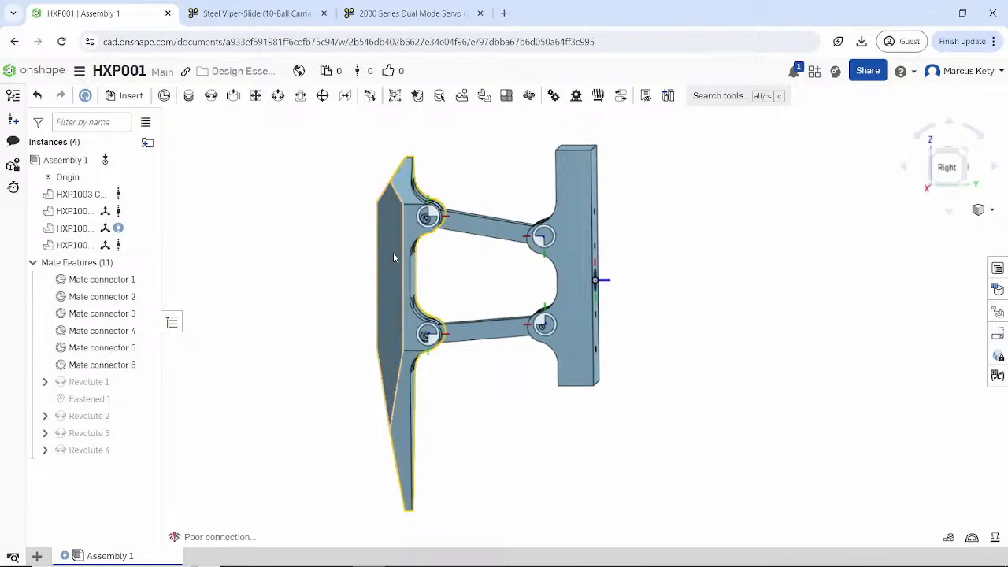
left_click_drag(394, 258, 416, 373)
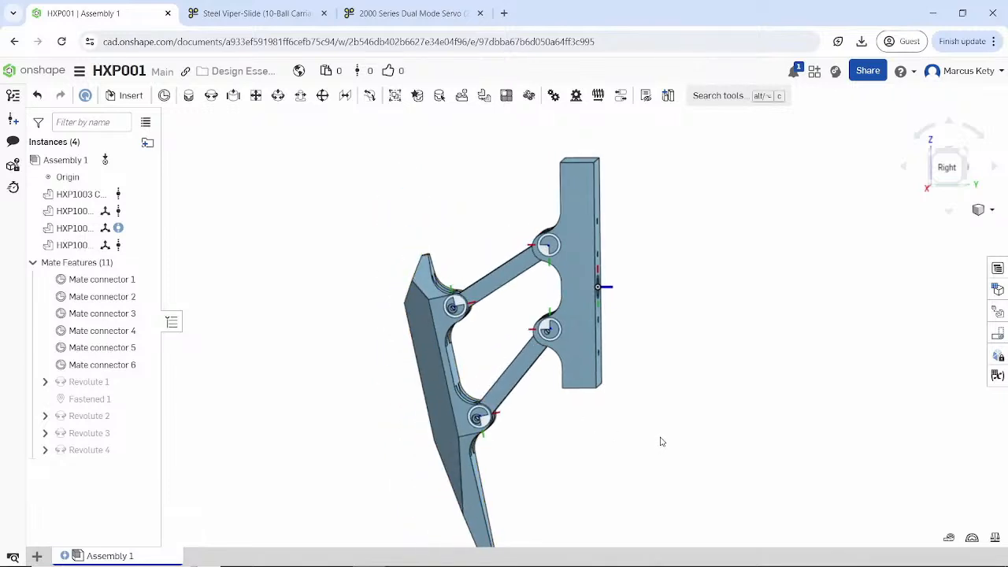
- Search the assembly tools for a mirror command
scroll(622, 428, "down", 2)
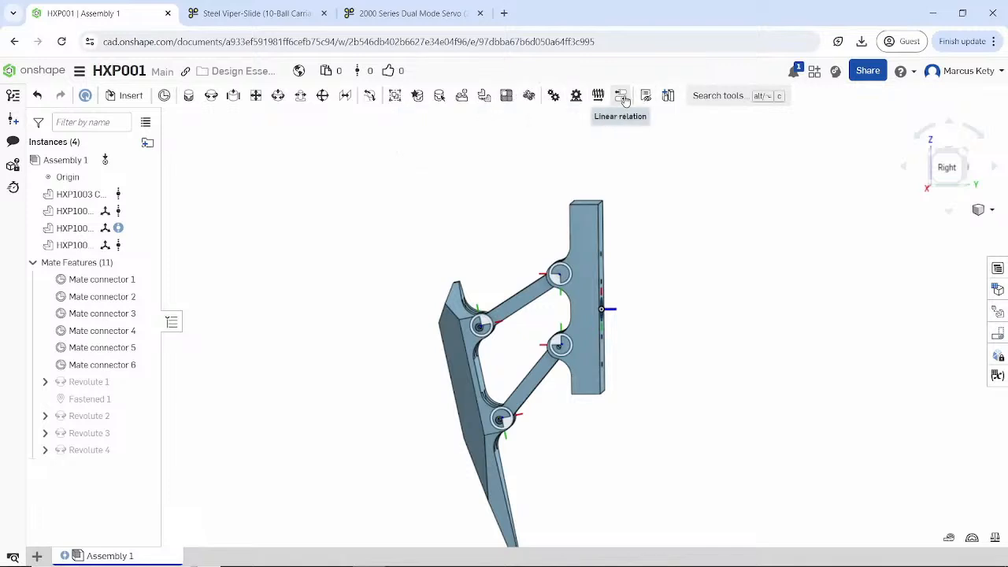
left_click(722, 104)
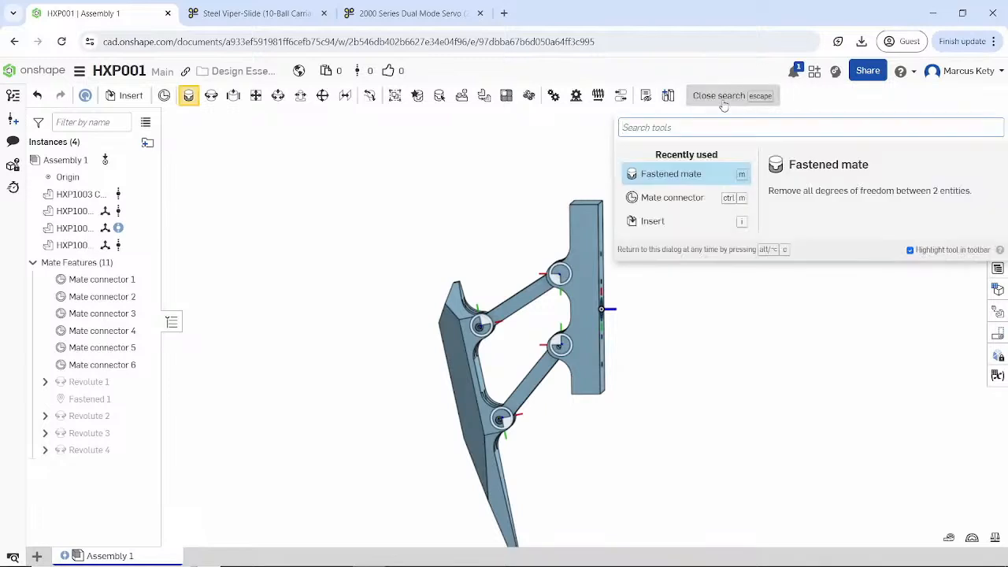
type("mirro")
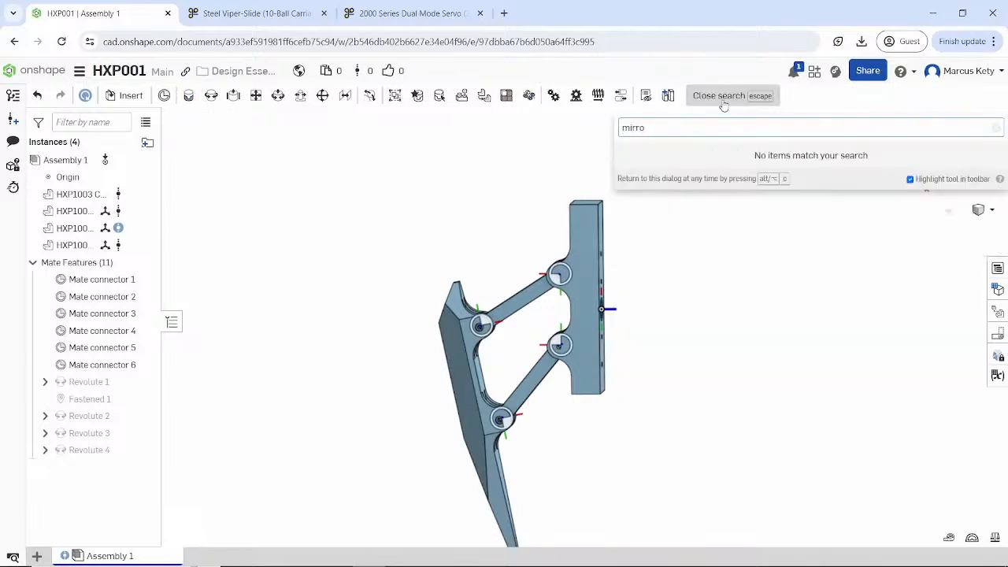
key("BackSpace")
key("BackSpace")
key("BackSpace")
key("BackSpace")
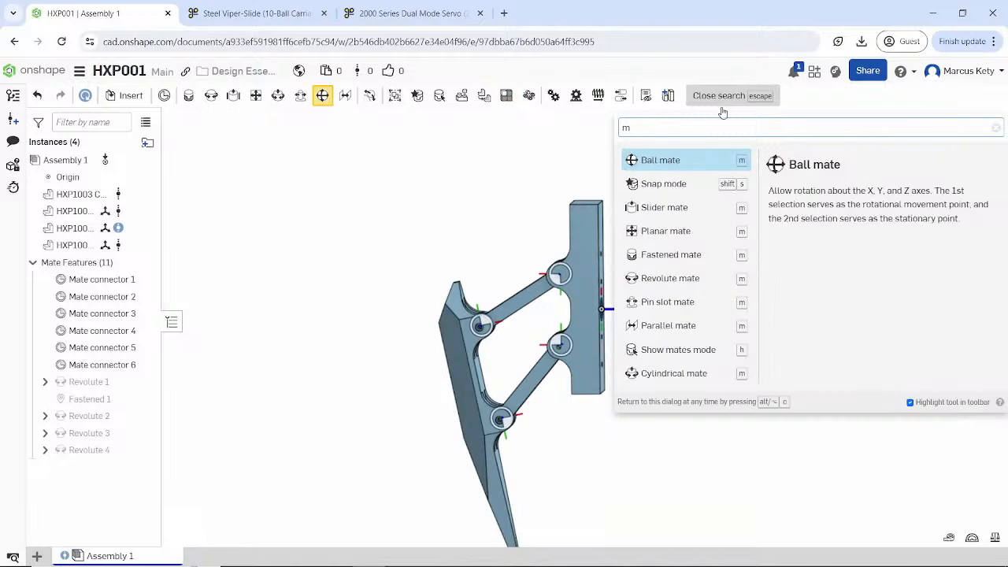
left_click(529, 138)
- Check the Linear pattern options, cancel that command, and examine the matching options of the Replicate tool
left_click(507, 95)
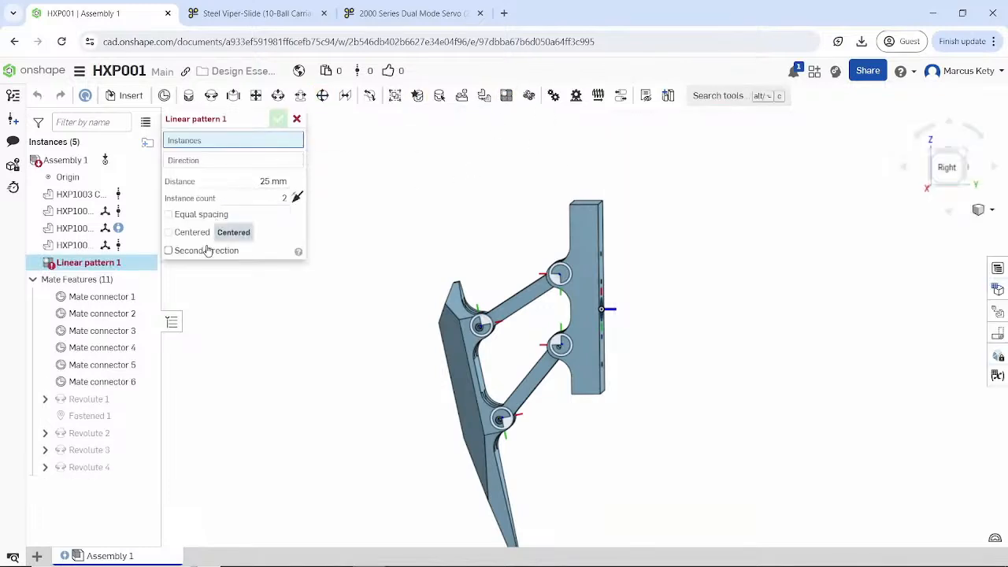
left_click(297, 119)
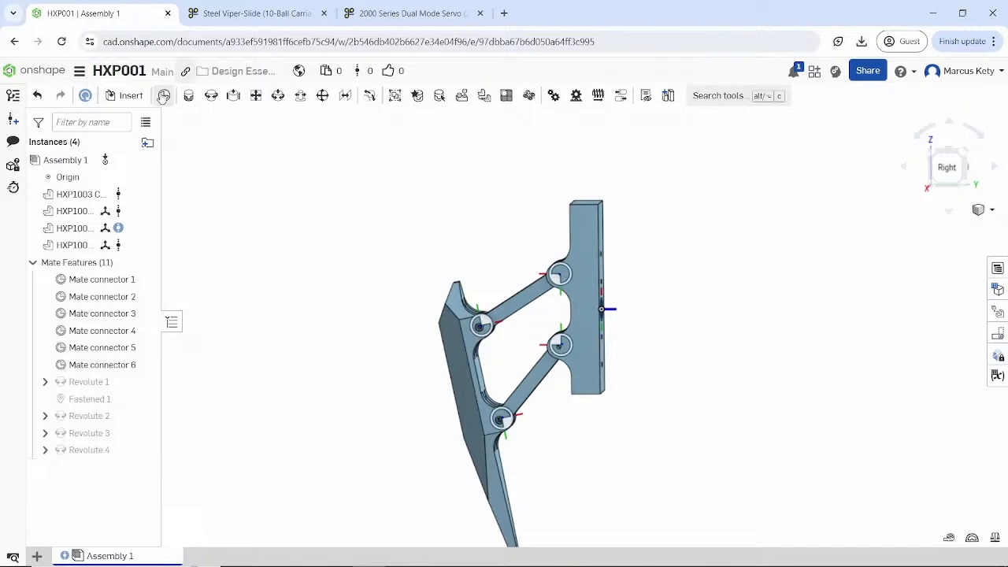
left_click(462, 96)
left_click(283, 182)
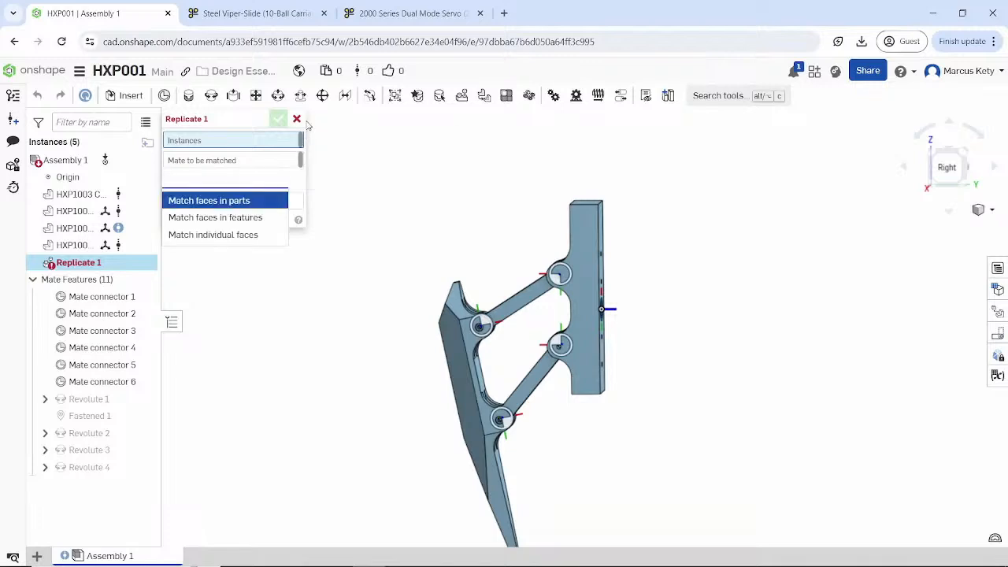
left_click(283, 181)
left_click(284, 166)
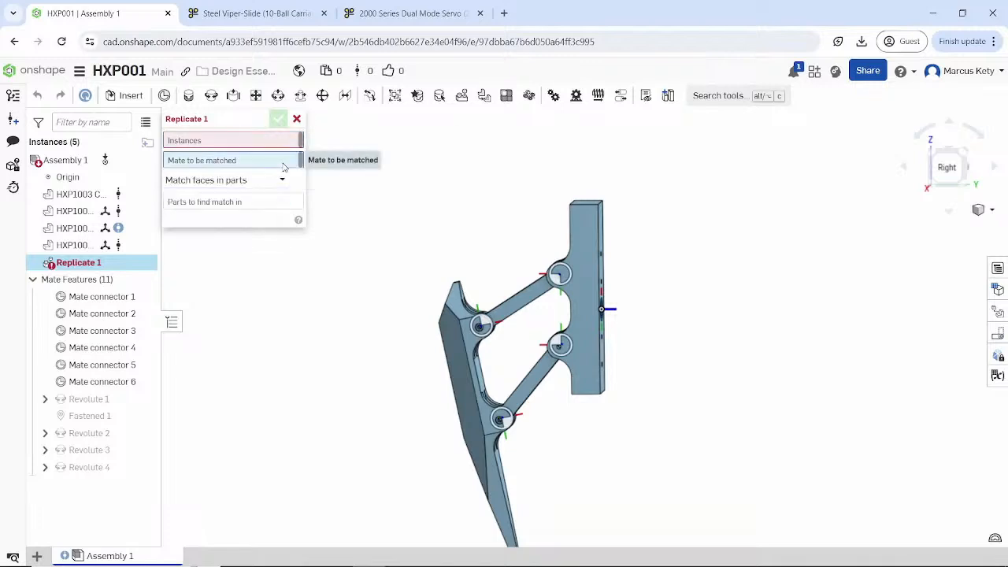
left_click(297, 119)
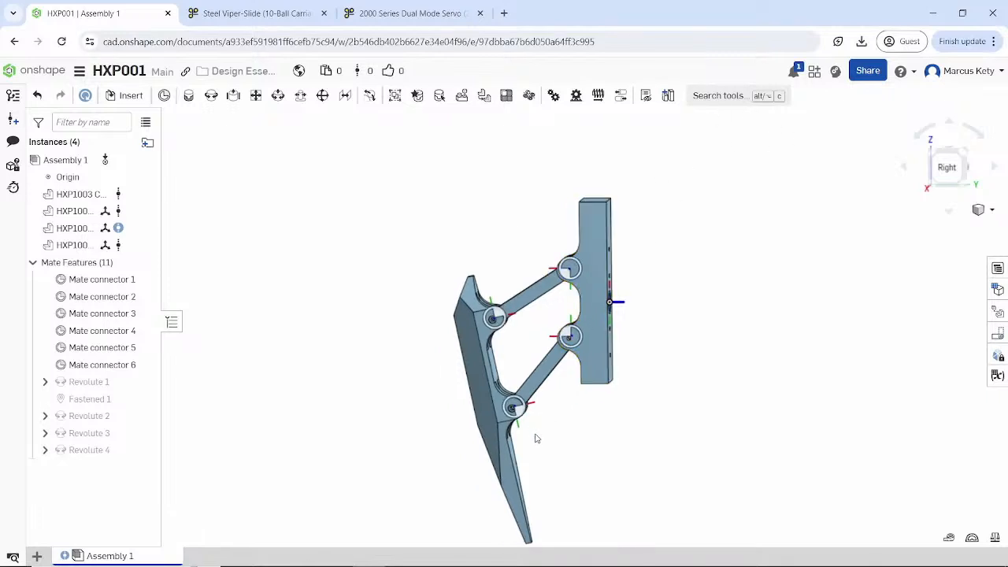
- Examine the pivot joints between the links and the leg part, including the recessed hole at the upper joint
scroll(544, 427, "up", 1)
middle_click_drag(546, 413, 516, 361)
scroll(498, 277, "up", 1)
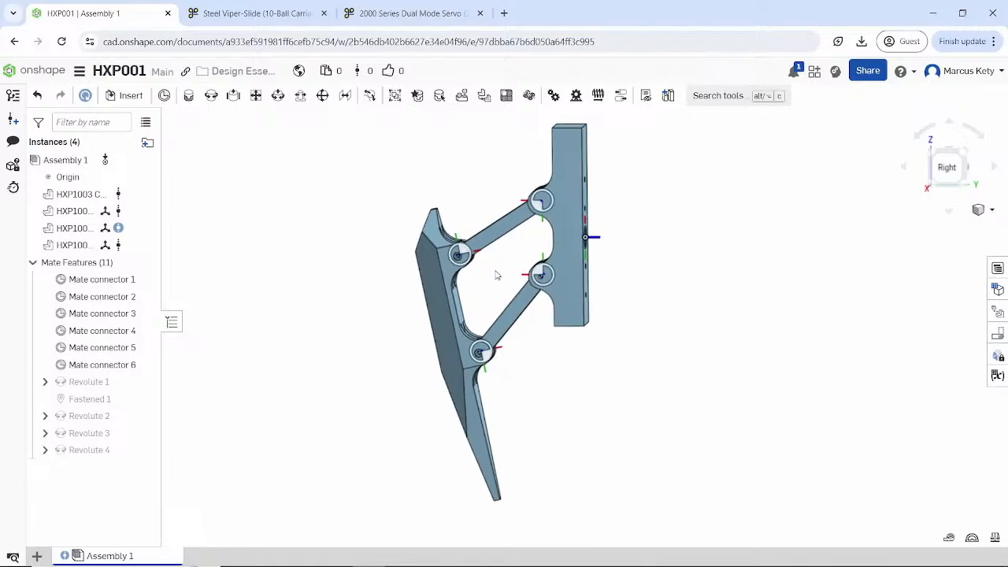
right_click_drag(497, 275, 516, 303)
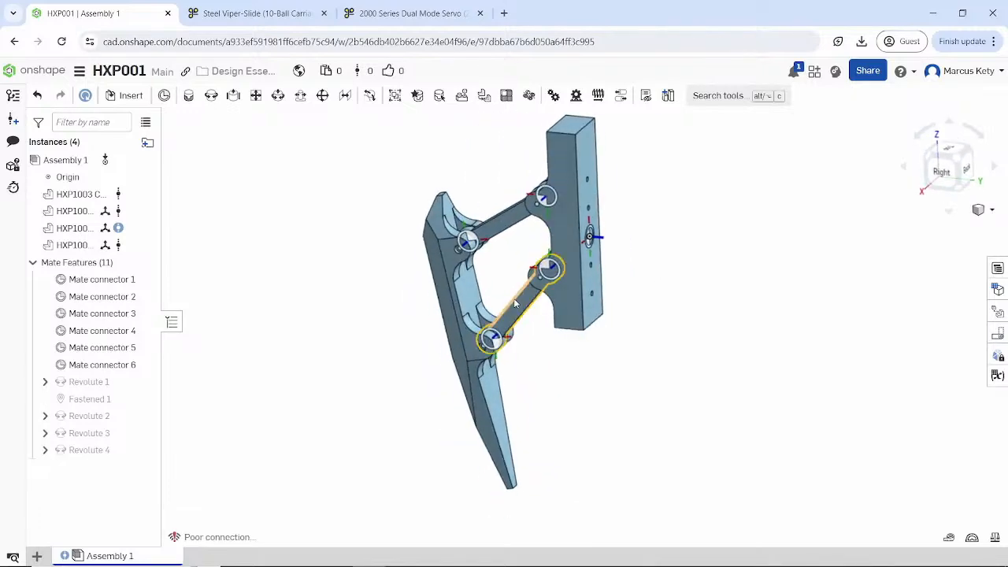
scroll(487, 267, "up", 6)
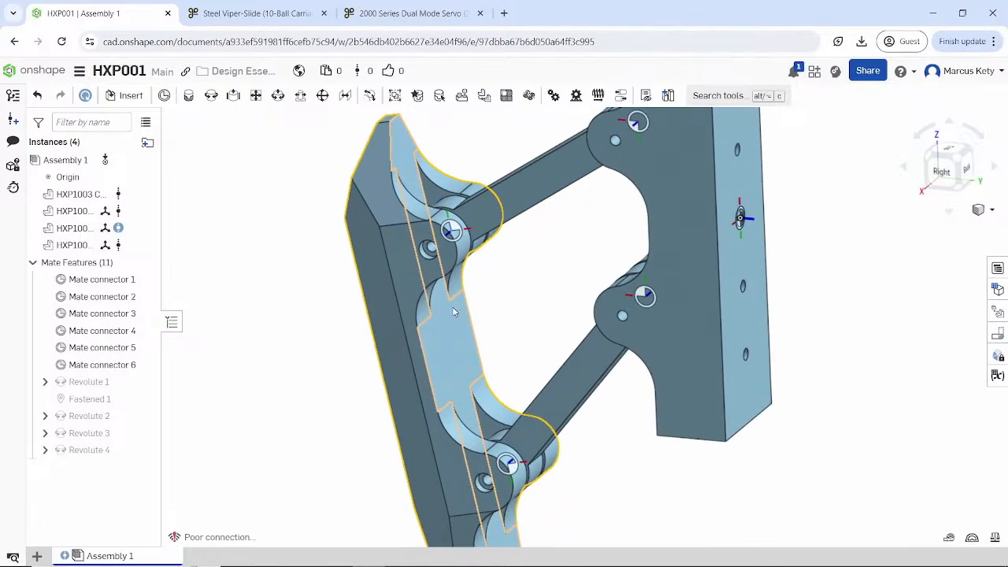
scroll(437, 268, "up", 5)
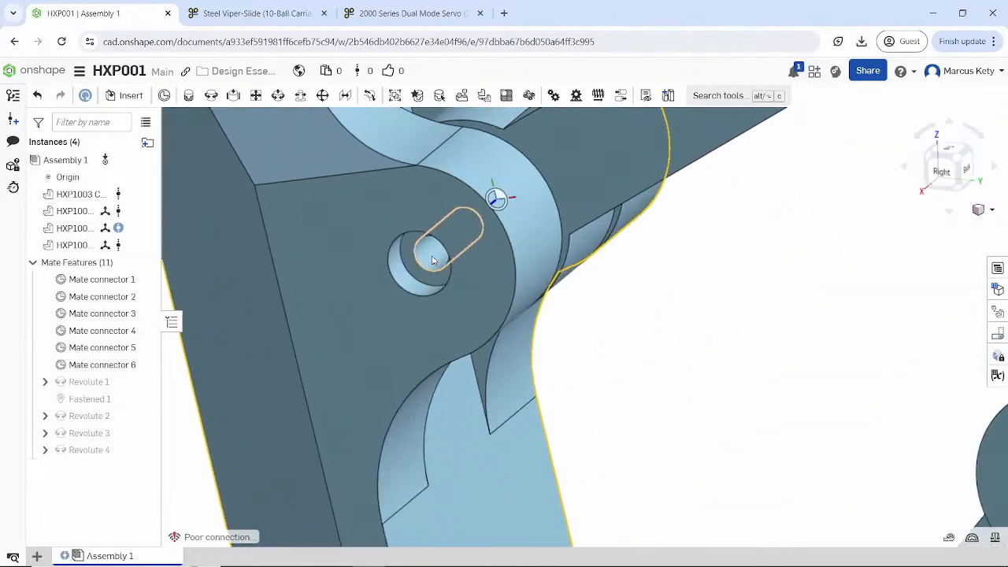
scroll(504, 307, "down", 10)
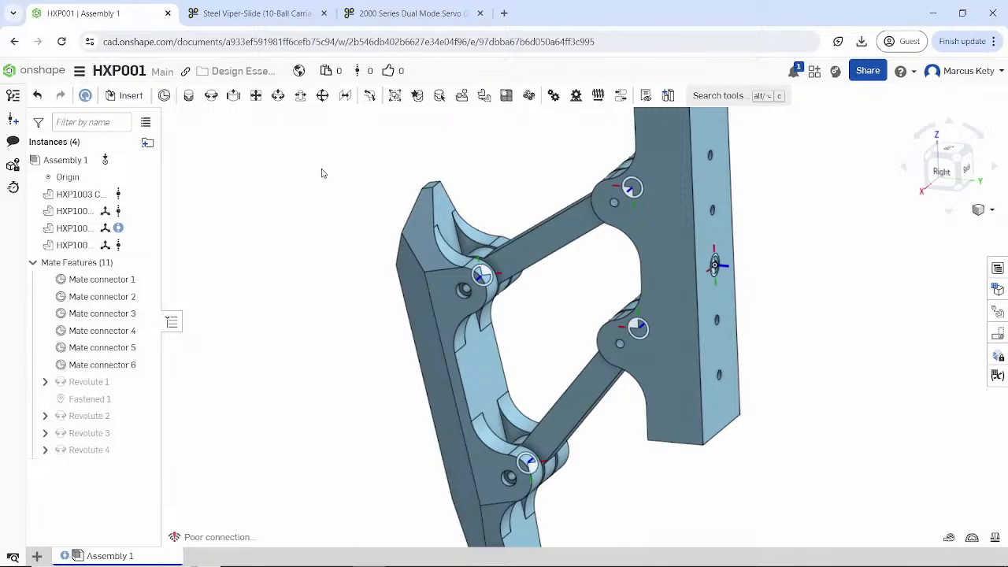
- Start inserting standard content, with the ISO standard, the Bolts & screws category and the Socket head screws class
left_click(122, 95)
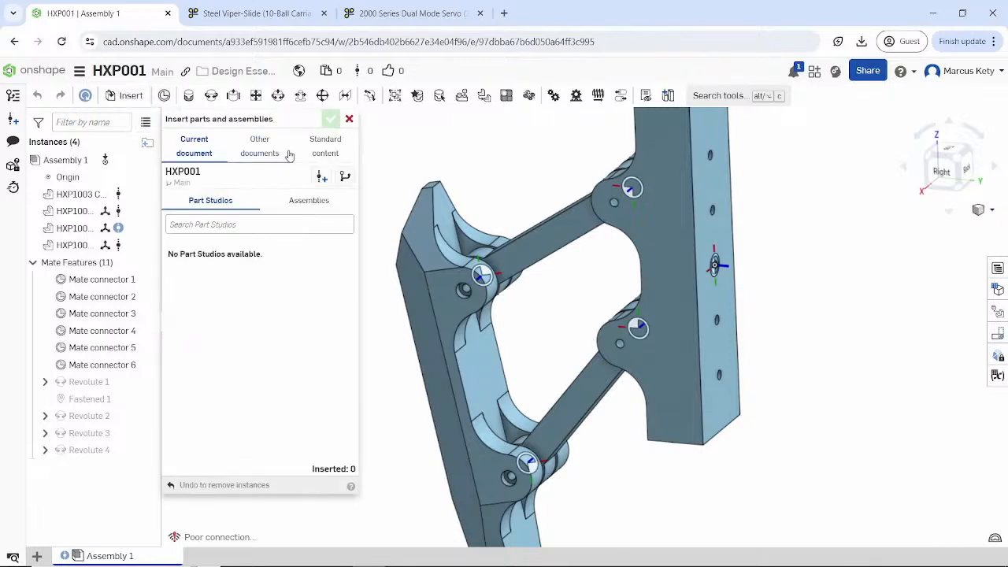
left_click(319, 151)
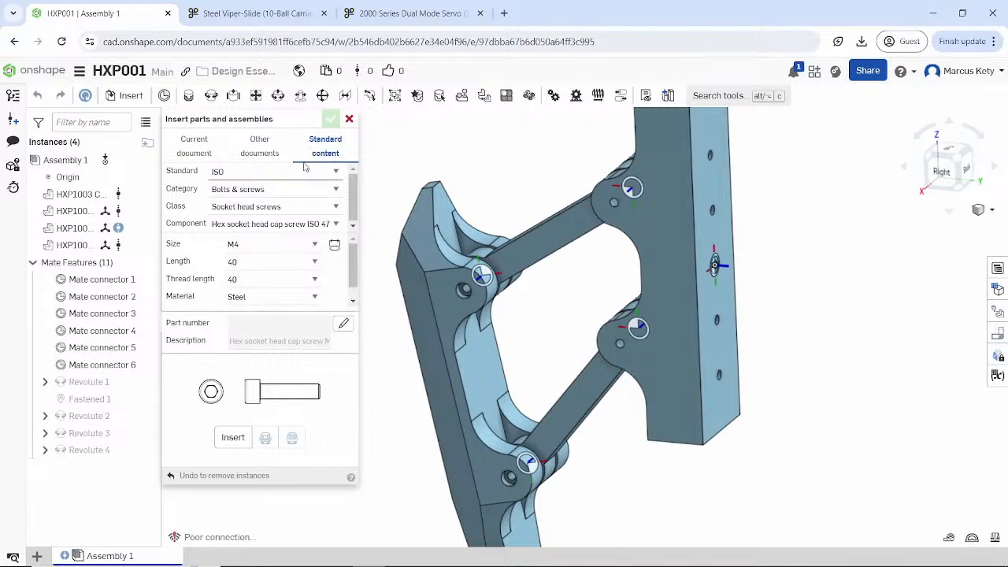
left_click(312, 179)
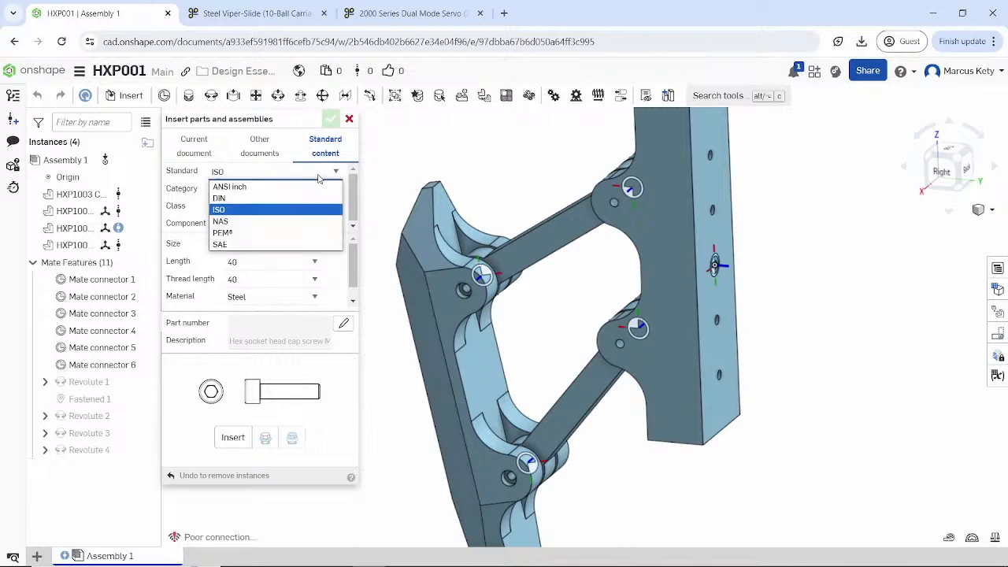
left_click(271, 209)
left_click(279, 189)
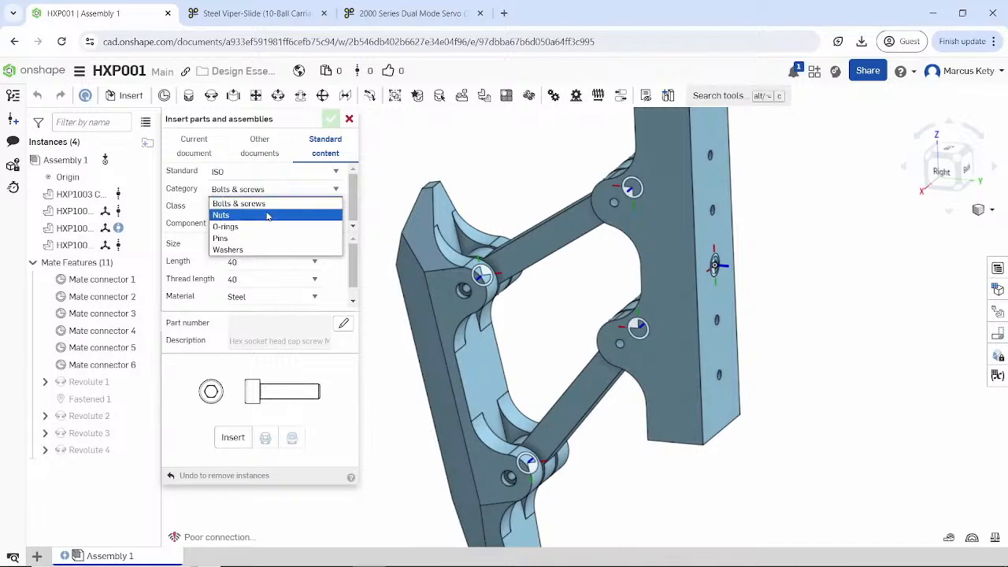
left_click(262, 205)
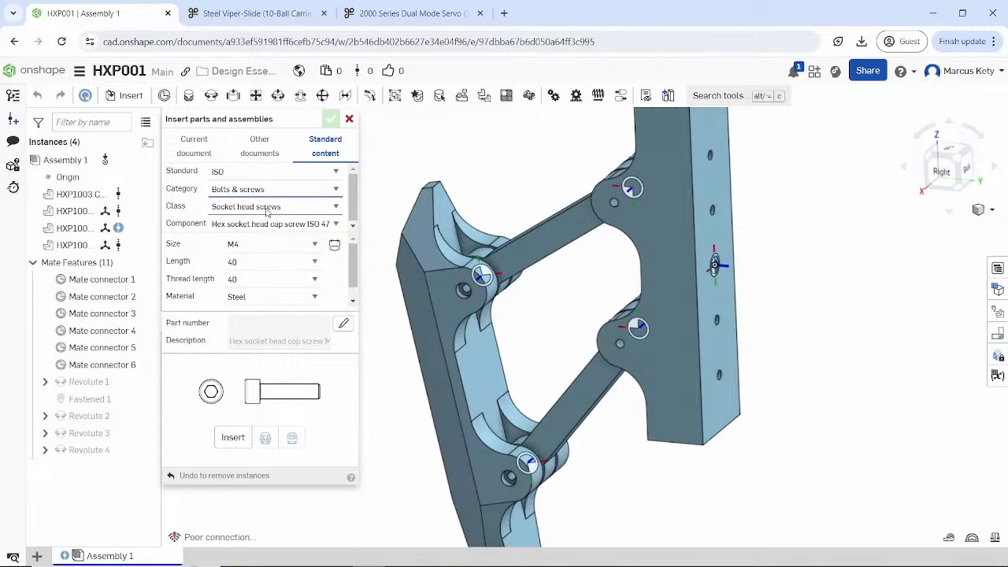
left_click(267, 208)
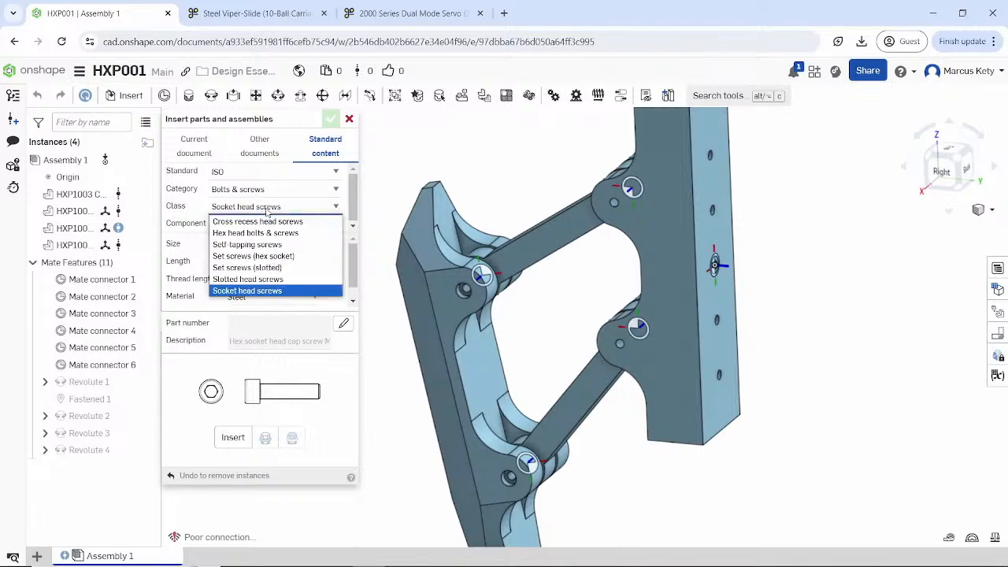
left_click(282, 291)
- Choose the Socket button head screw ISO 7380 as the component and set its size to M4
left_click(268, 224)
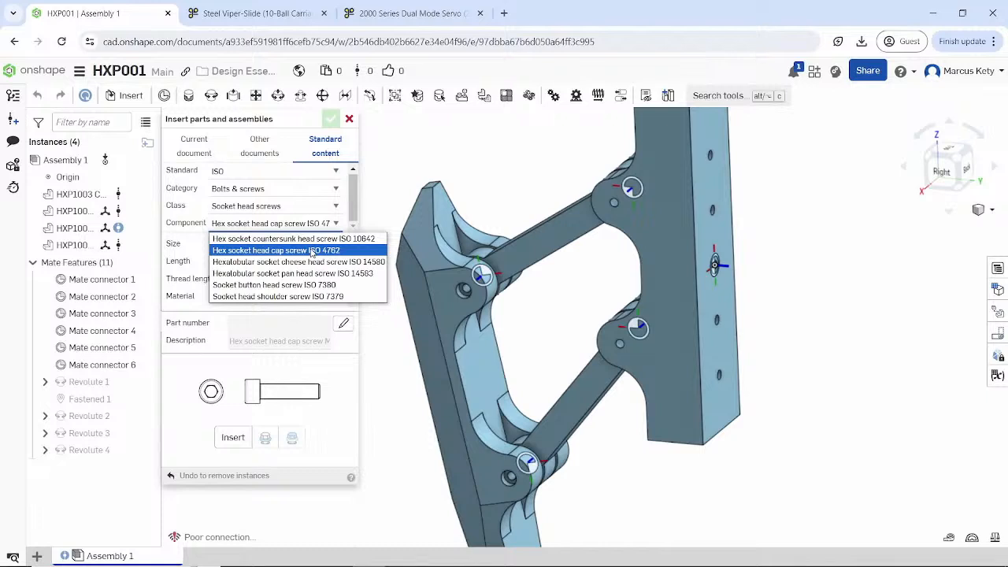
left_click(299, 275)
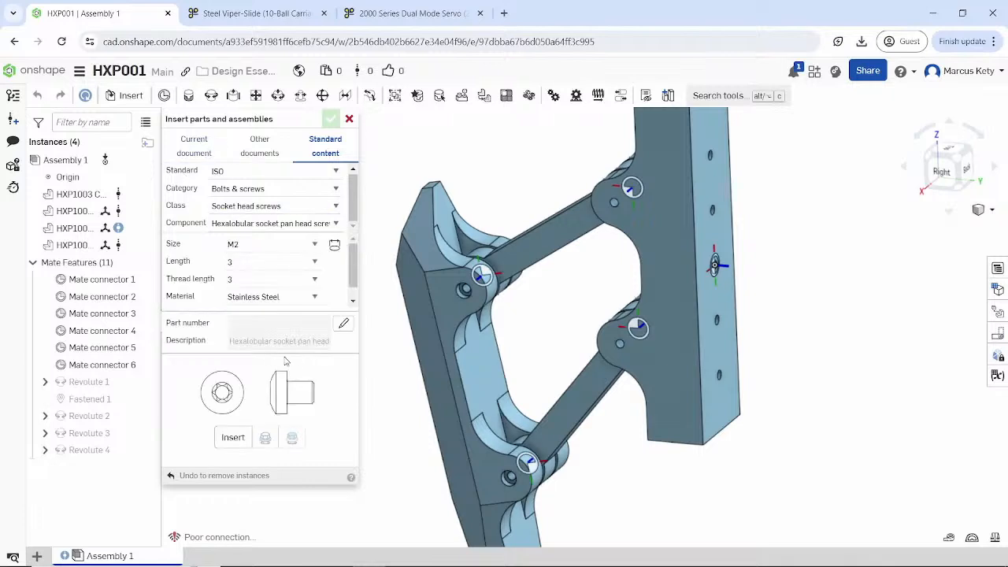
left_click(297, 223)
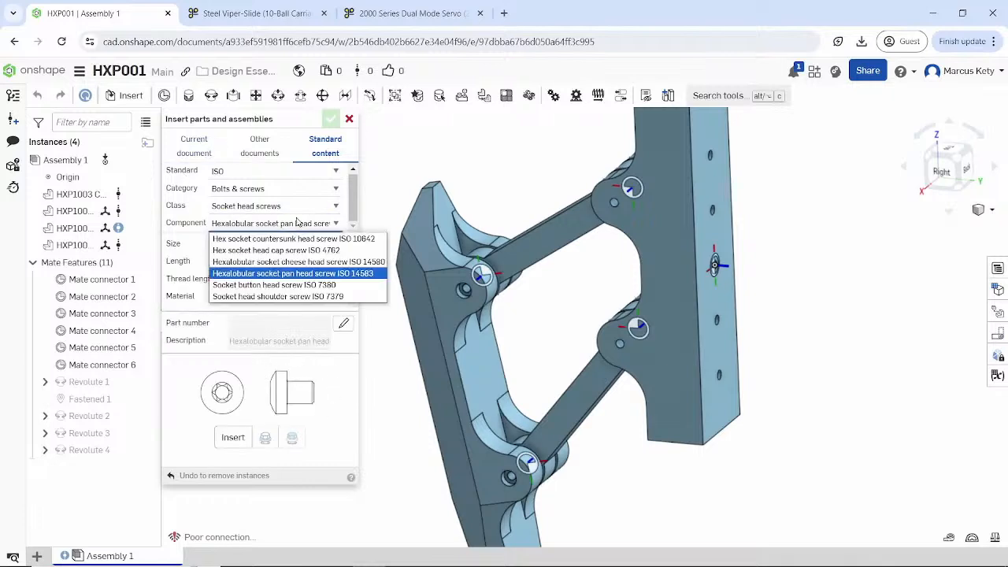
left_click(291, 284)
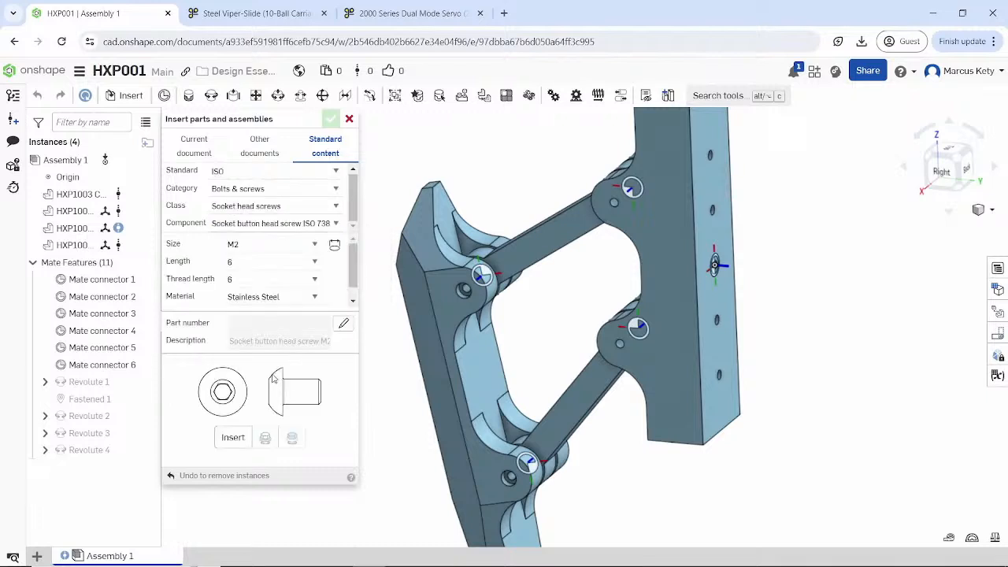
left_click(282, 246)
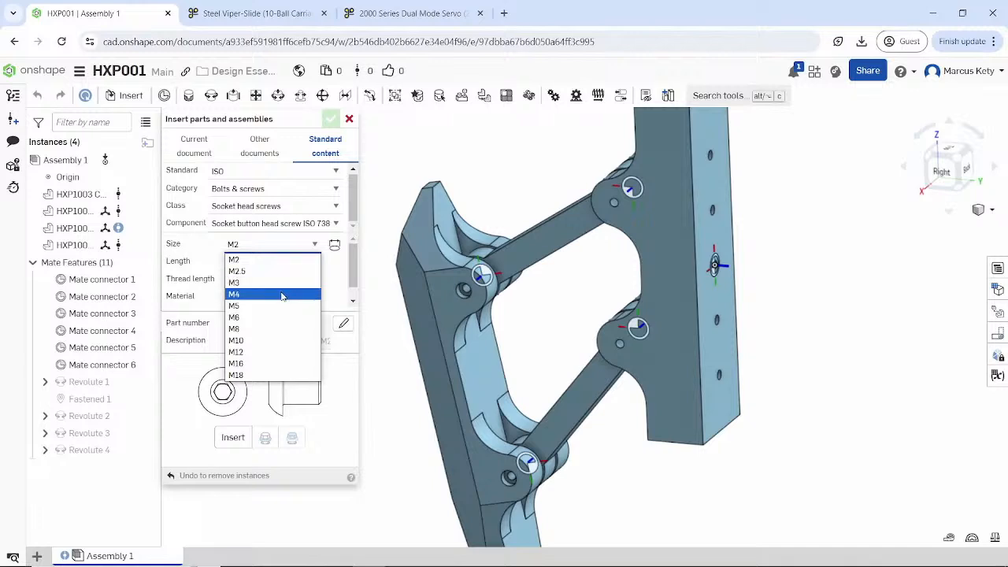
left_click(283, 295)
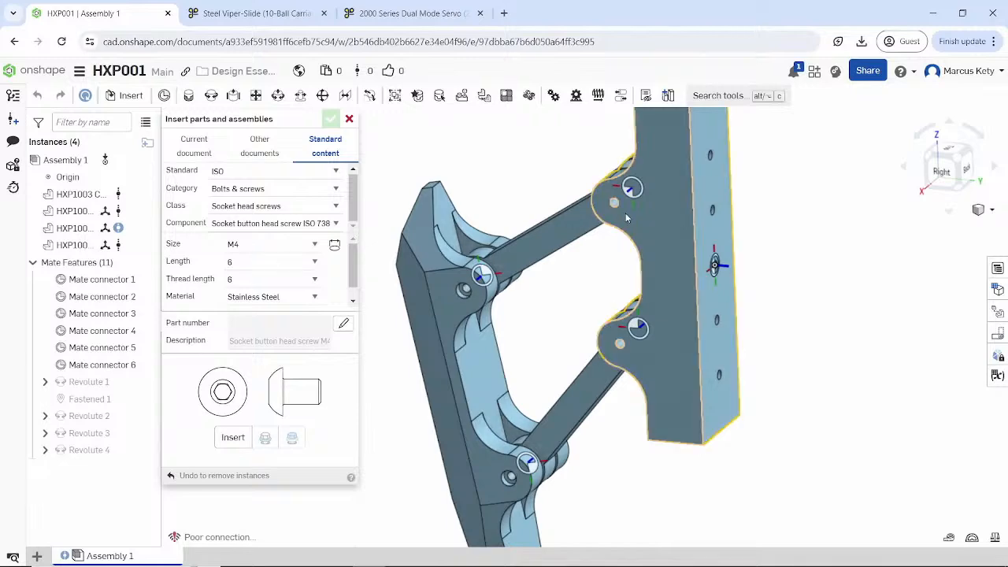
- Measure the parallel distance between the two outer side faces of the HXP1003 bracket
right_click_drag(627, 218, 501, 219)
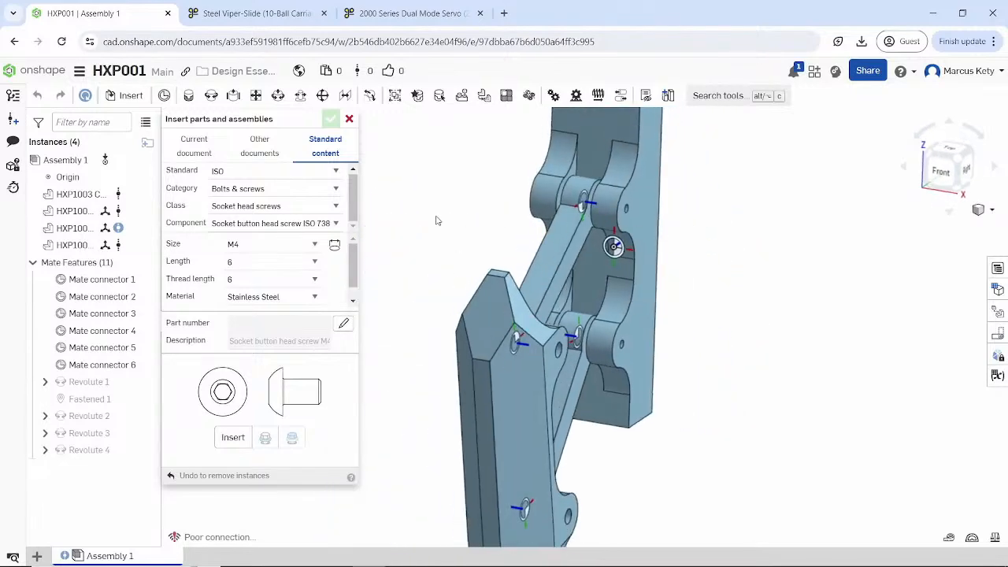
left_click(643, 201)
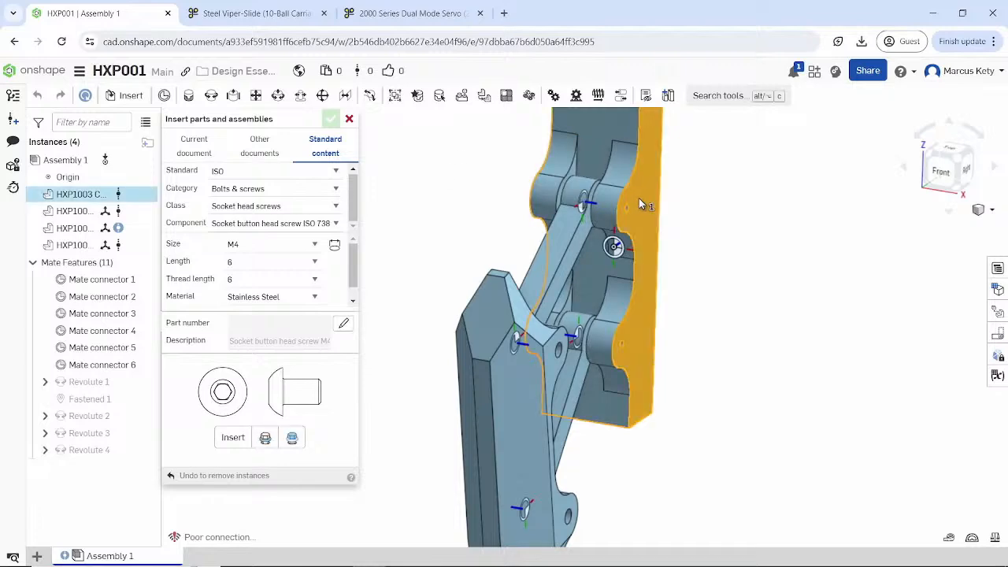
scroll(551, 201, "down", 5)
right_click_drag(540, 206, 406, 151)
left_click(415, 147)
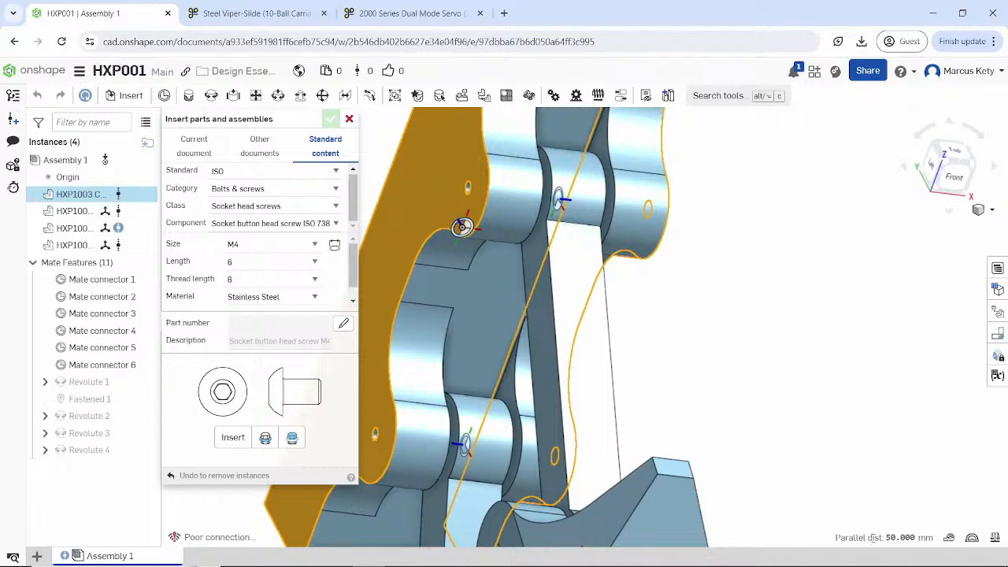
mouse_move(918, 539)
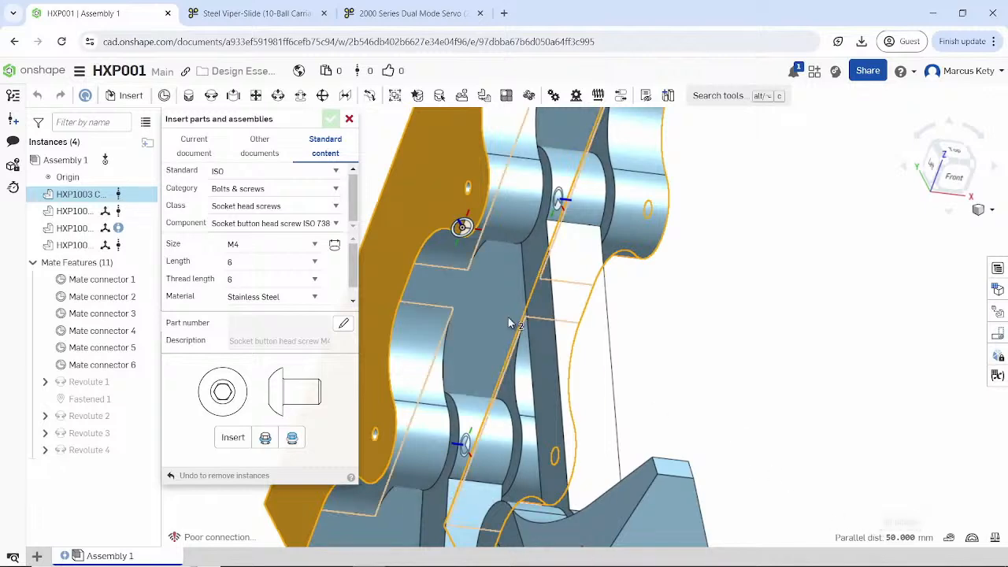
- Measure the parallel distance from the bracket's outer side face to the inner recessed face of its opposite upper lug
right_click_drag(471, 189, 418, 191)
left_click(469, 185)
left_click(533, 154)
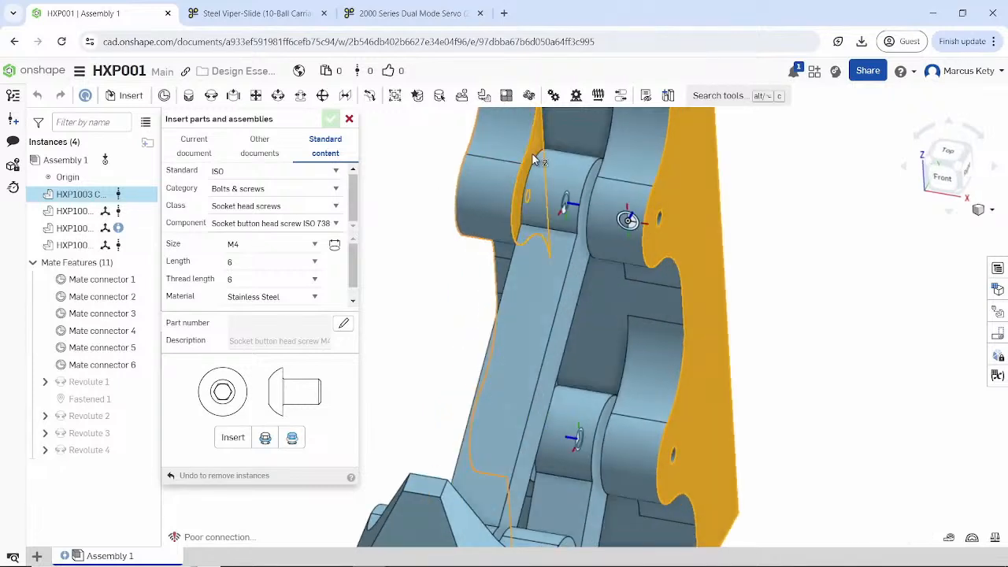
mouse_move(897, 539)
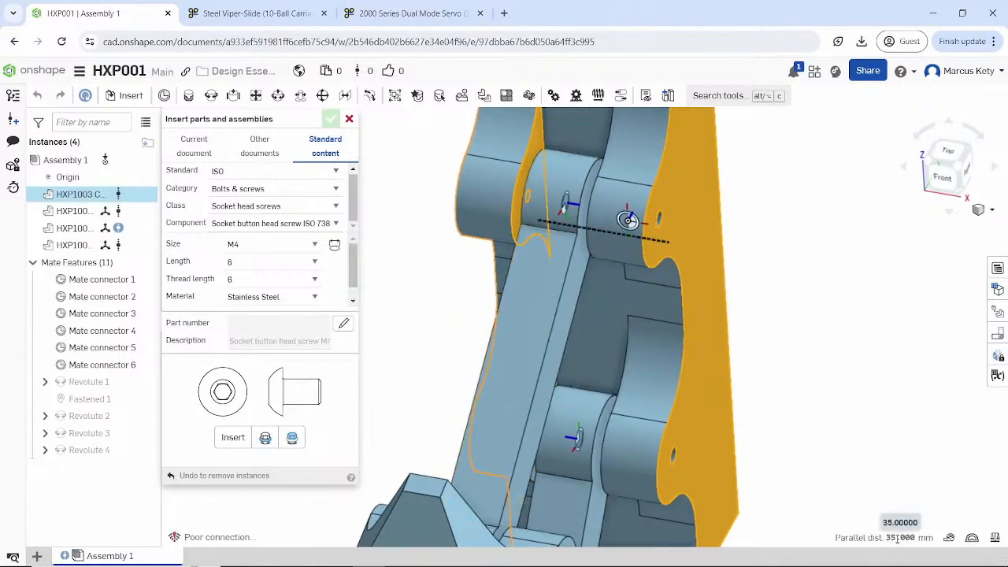
- Set the screw's length to 50, its thread length to 20 and its material to Steel
left_click(268, 262)
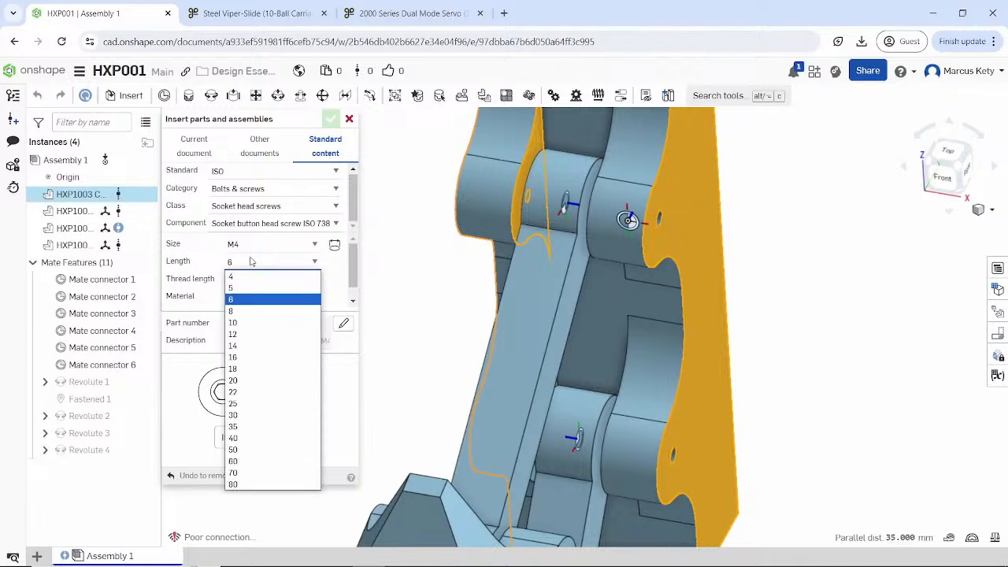
left_click(263, 450)
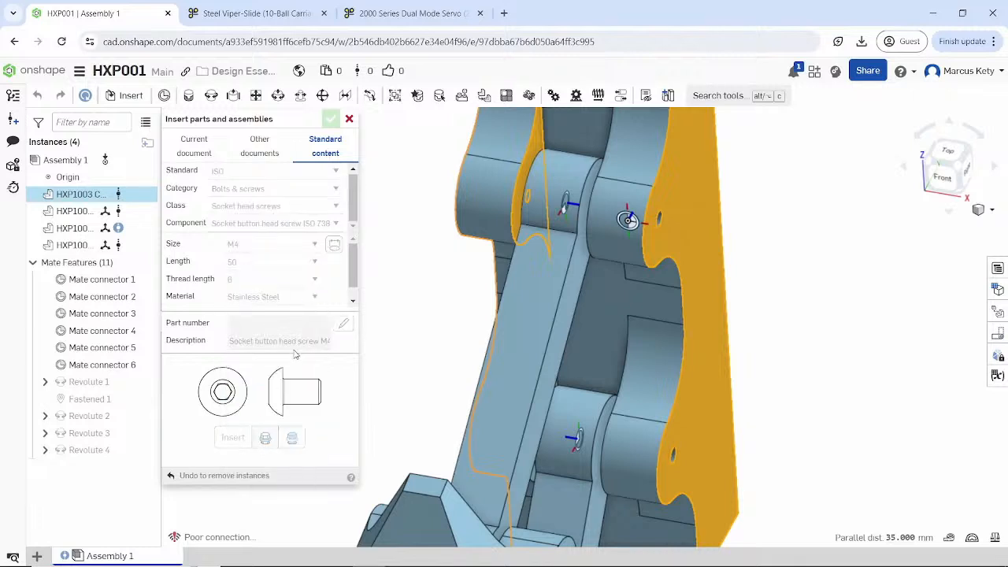
left_click(244, 280)
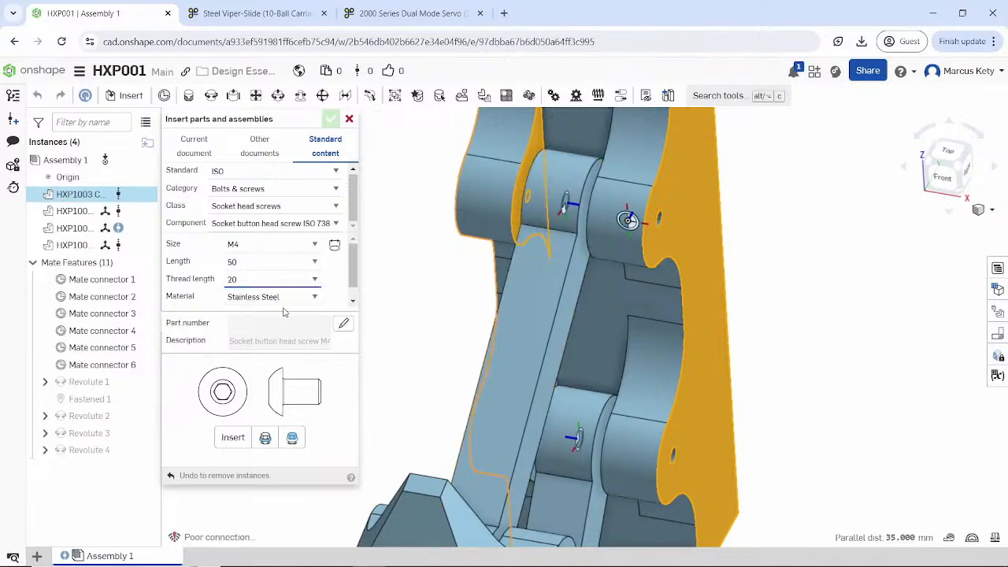
left_click(293, 301)
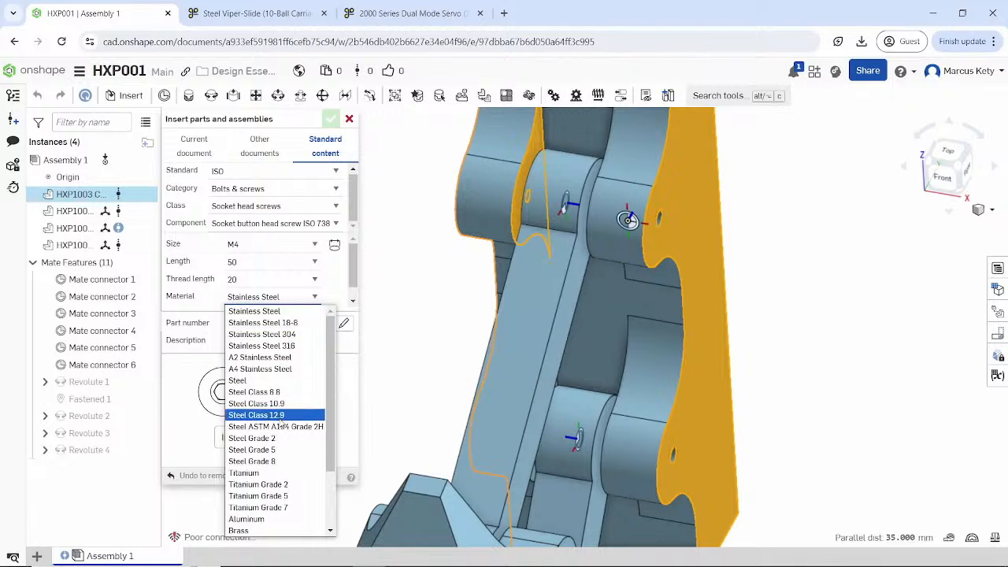
scroll(282, 426, "down", 3)
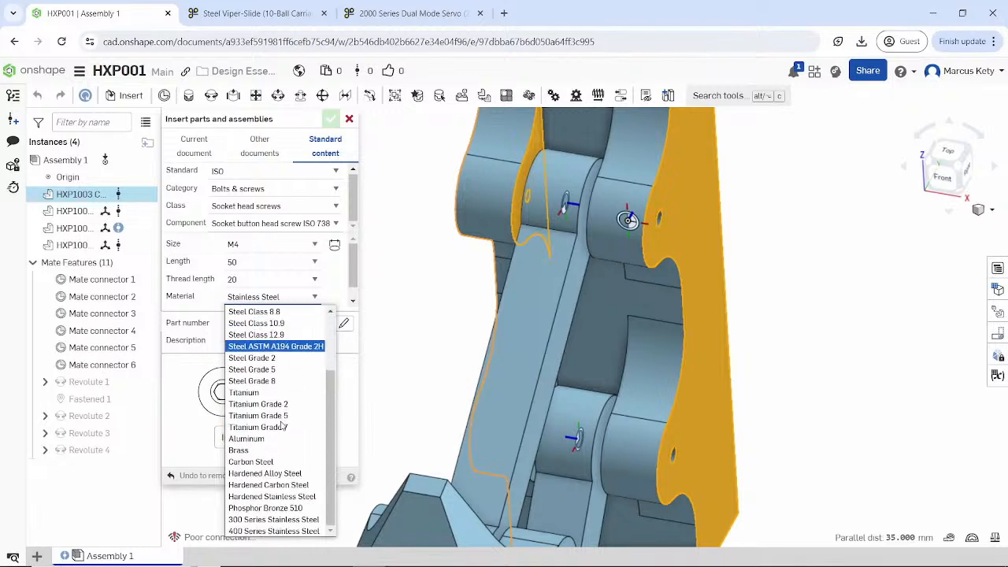
scroll(282, 429, "up", 2)
scroll(282, 445, "up", 1)
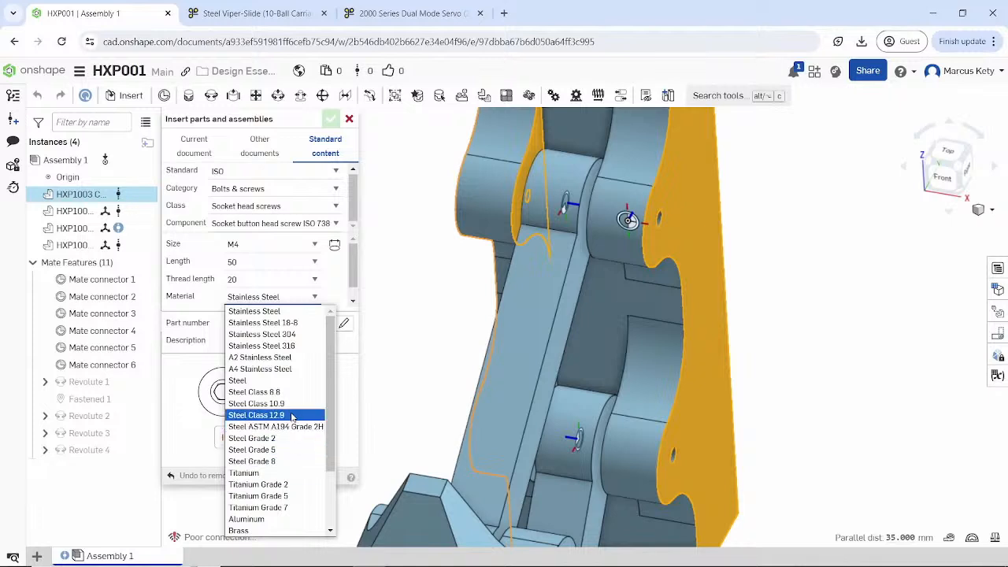
left_click(266, 382)
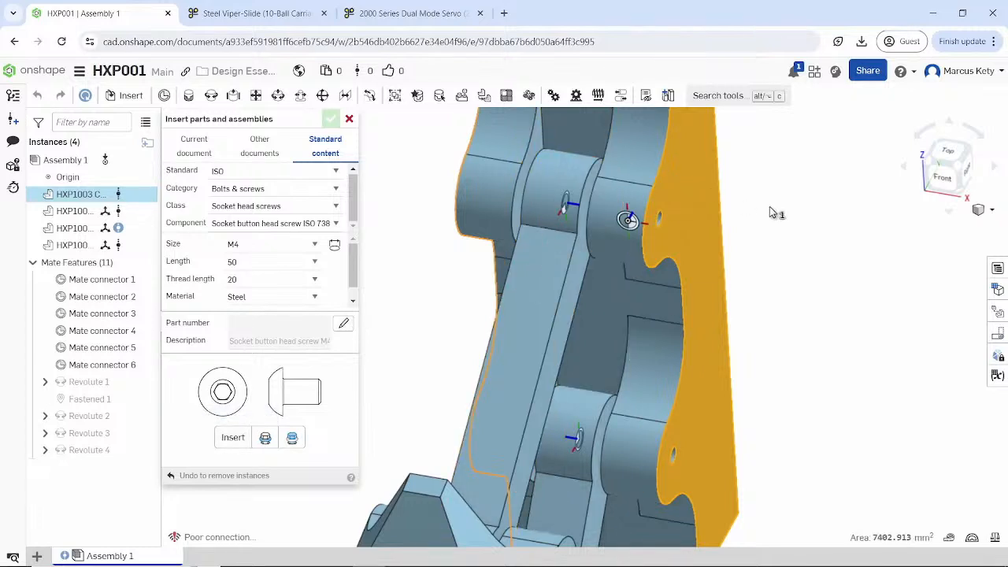
- Insert the configured M4 x 50 screw into the upper pivot hole on the HXP1003 Chassis Connector's outer side face
left_click(238, 444)
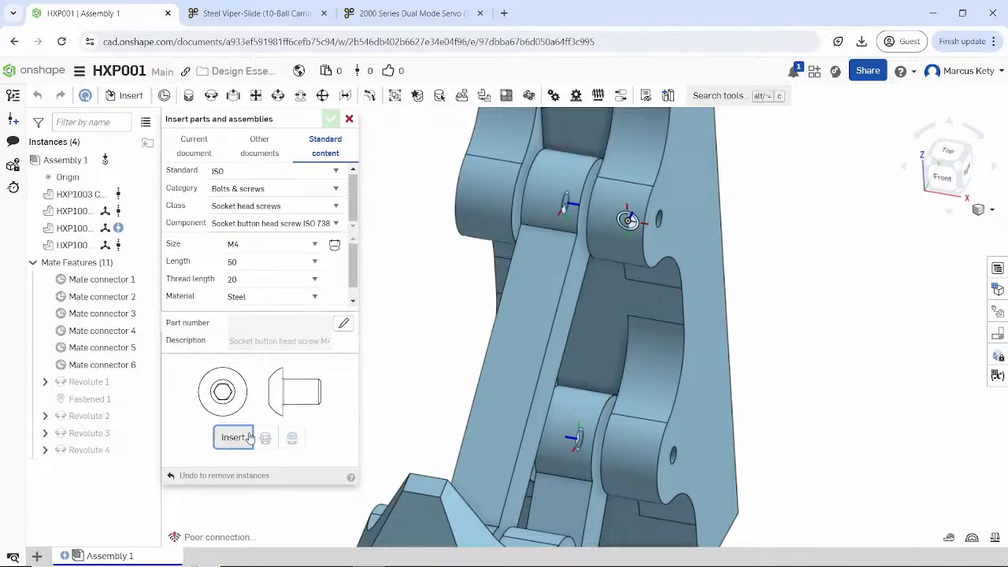
right_click_drag(671, 212, 631, 210)
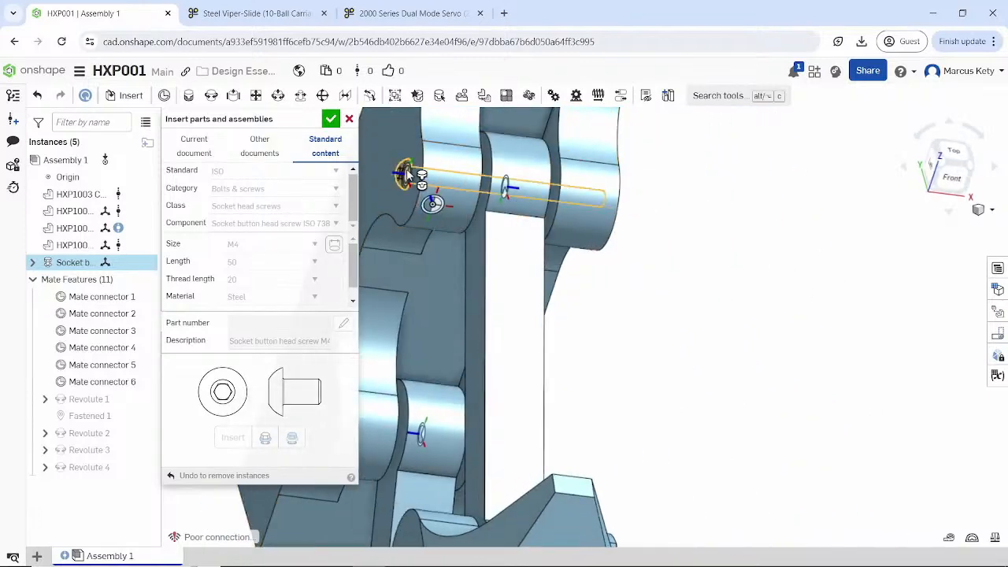
right_click_drag(588, 207, 630, 204)
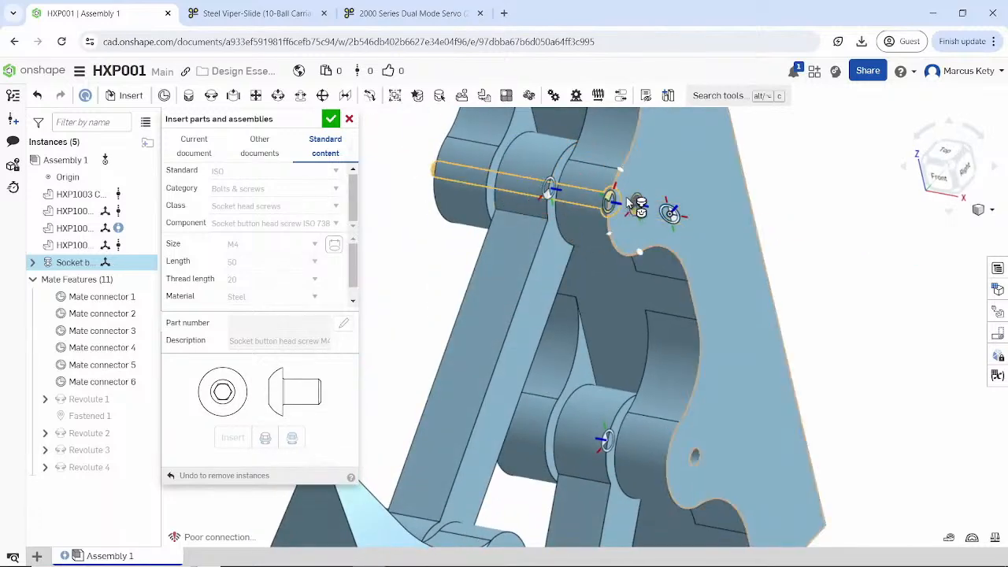
left_click(643, 207)
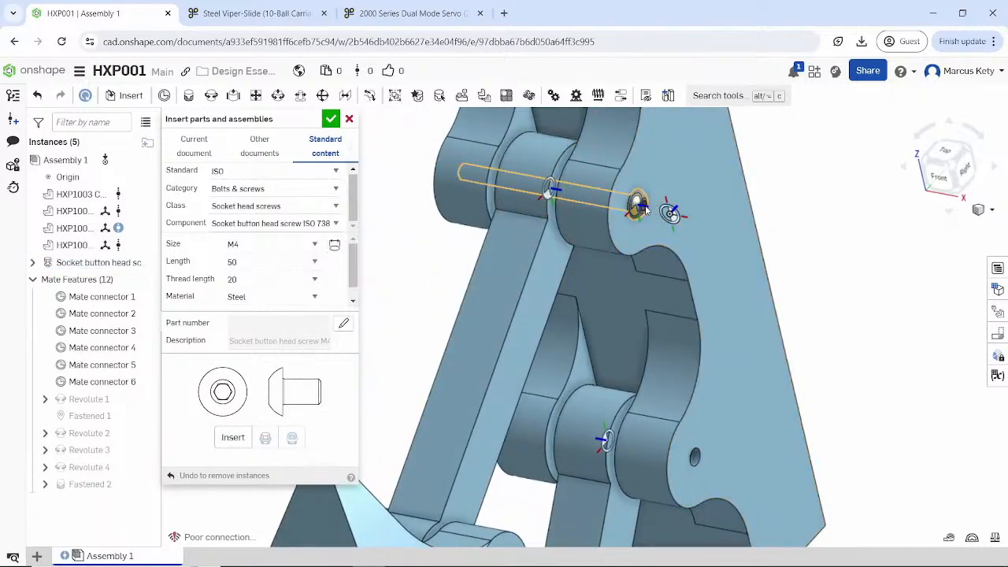
scroll(646, 209, "up", 5)
right_click_drag(607, 203, 648, 198)
scroll(550, 209, "down", 3)
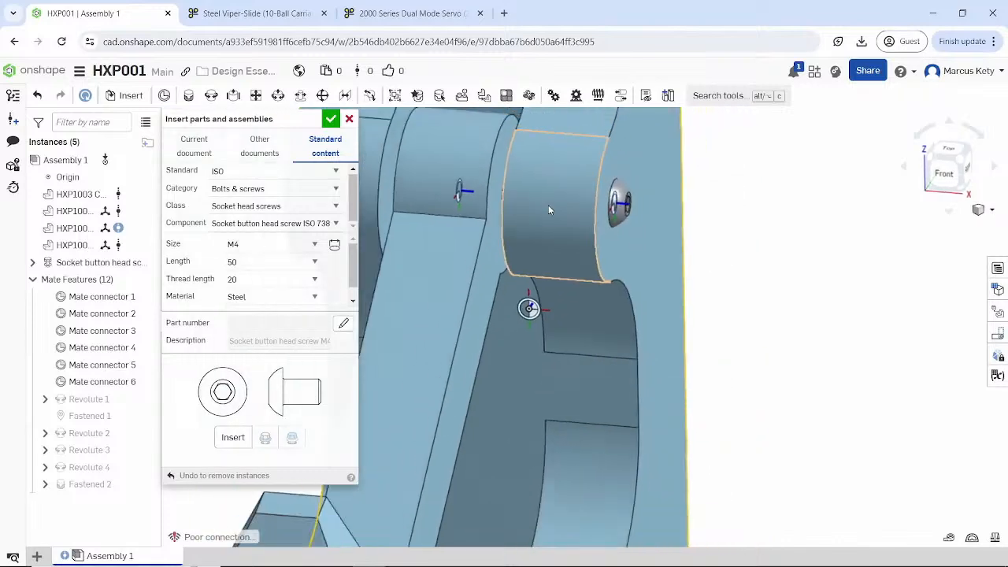
scroll(549, 210, "down", 4)
right_click_drag(531, 205, 476, 229)
left_click(331, 119)
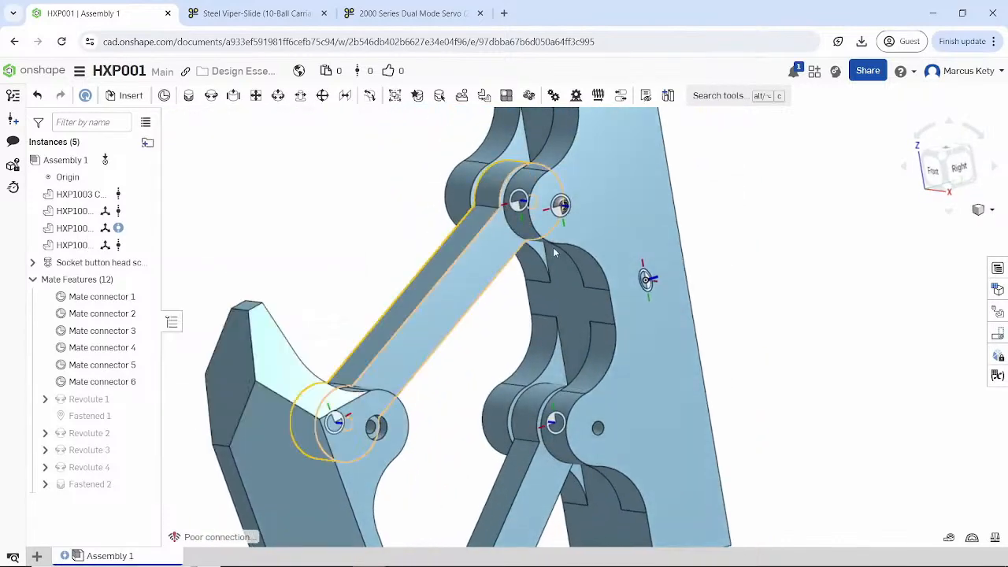
- In the bill of materials, replace the Part number column with a Name column
scroll(554, 252, "up", 8)
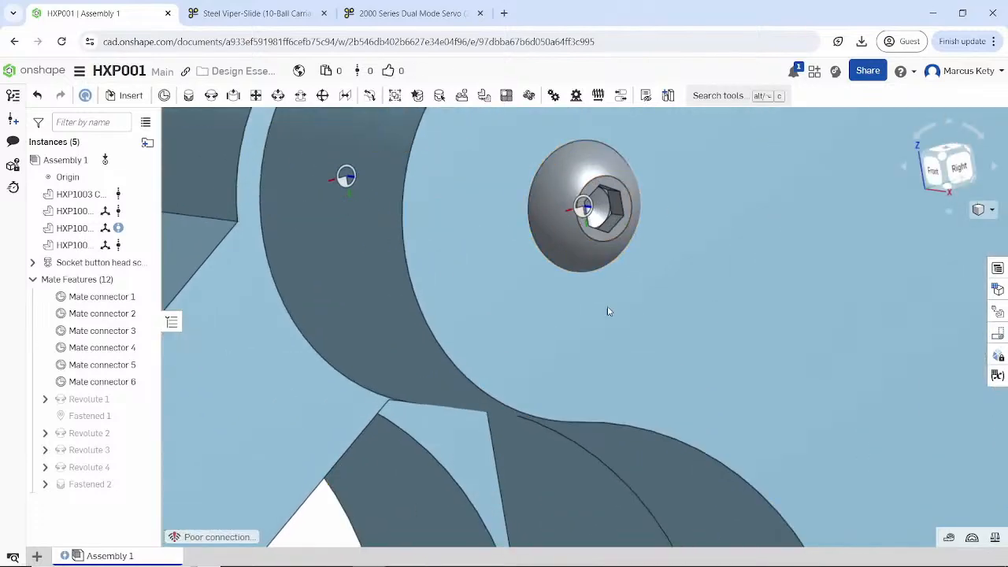
left_click(997, 268)
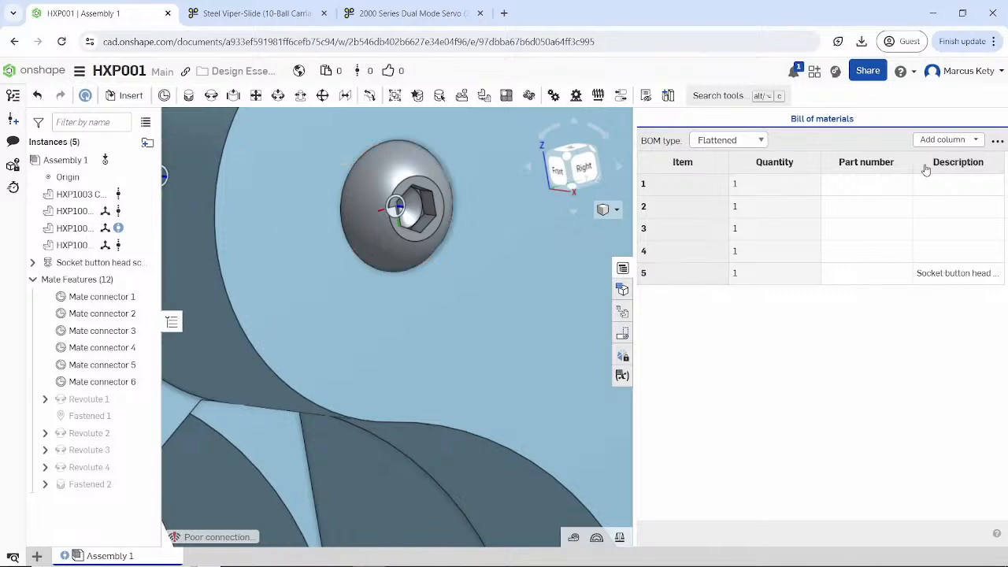
right_click(882, 157)
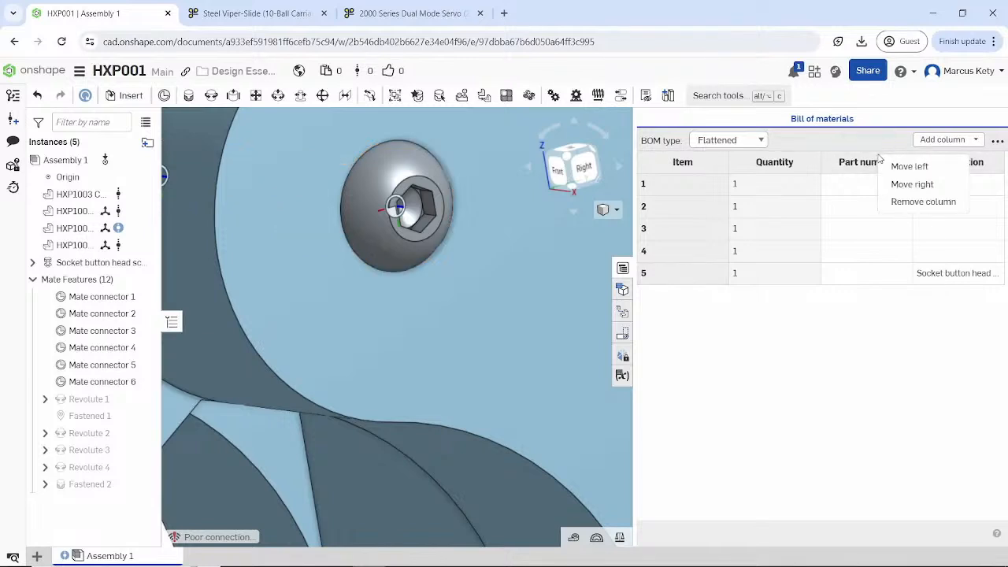
left_click(910, 202)
left_click(944, 141)
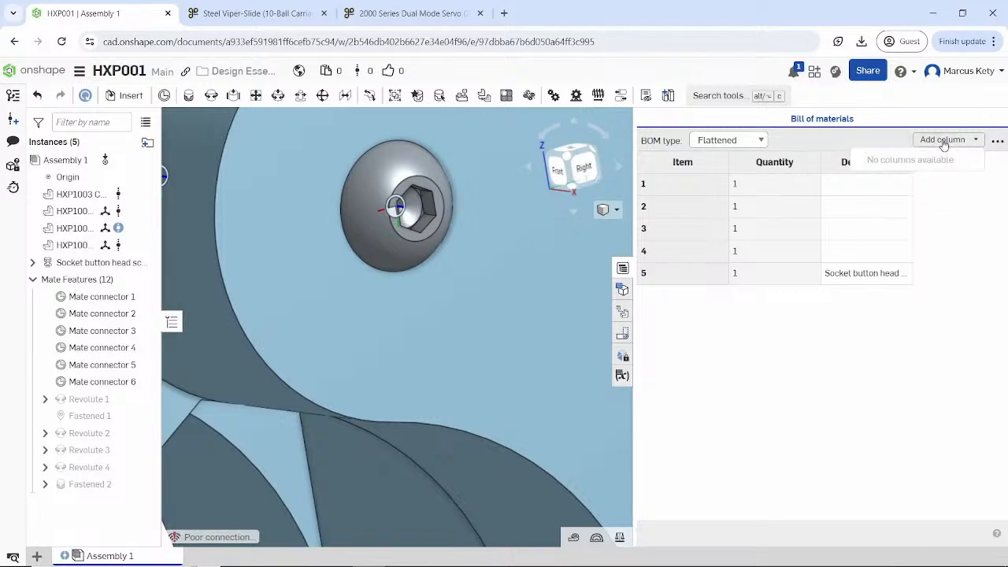
left_click(928, 178)
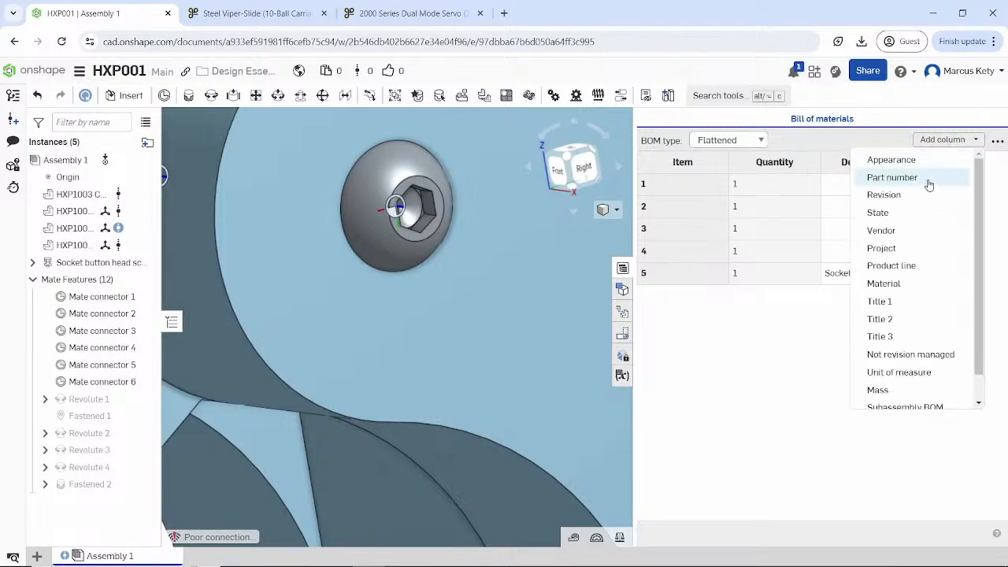
left_click(762, 346)
- Narrow the Item, Quantity and Description columns, widen the Name column to fit the full screw name, and close the bill of materials
mouse_move(776, 163)
left_mouse_down()
mouse_move(793, 172)
mouse_move(780, 172)
left_mouse_up()
left_click_drag(956, 167, 999, 163)
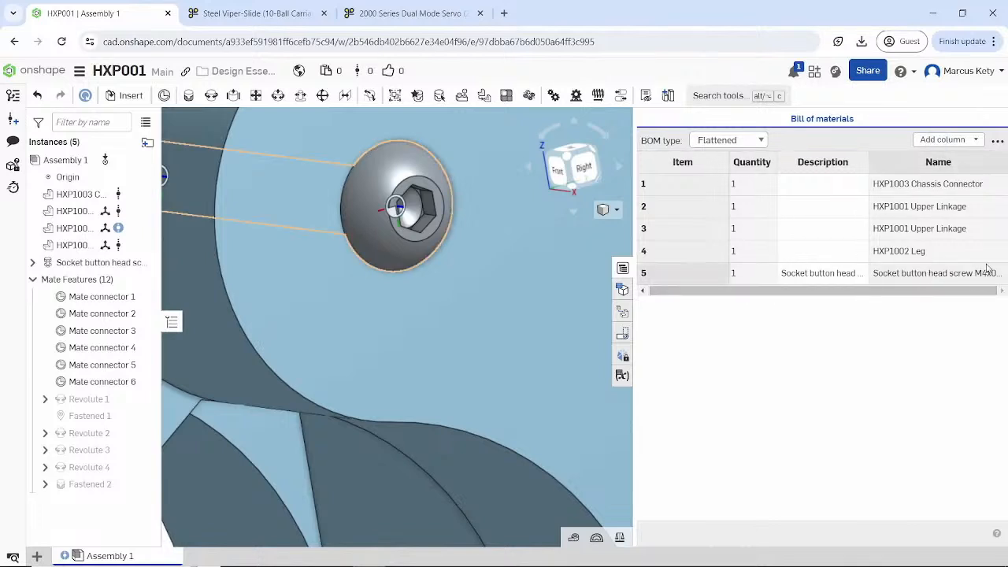
left_click_drag(868, 163, 829, 173)
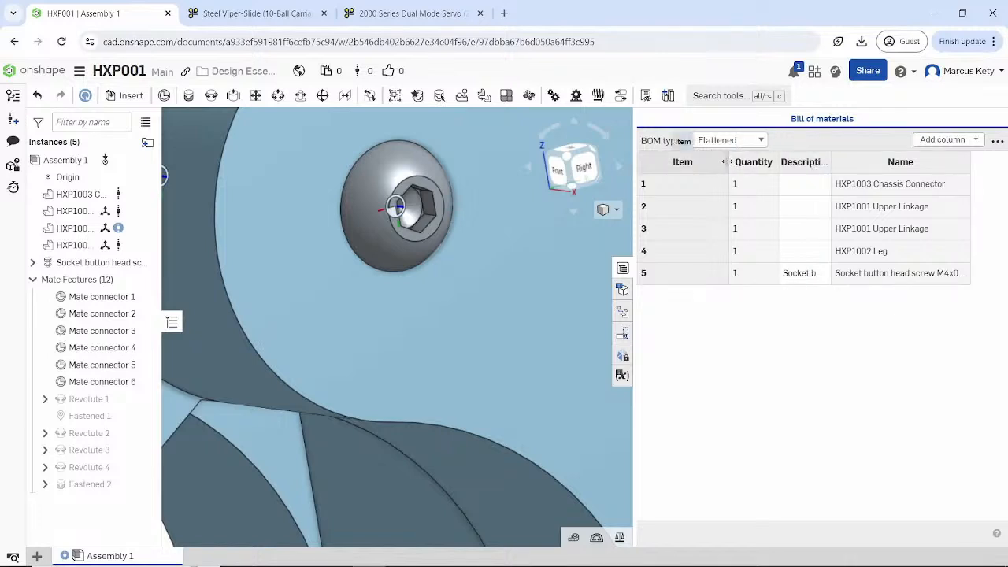
left_click_drag(723, 161, 687, 162)
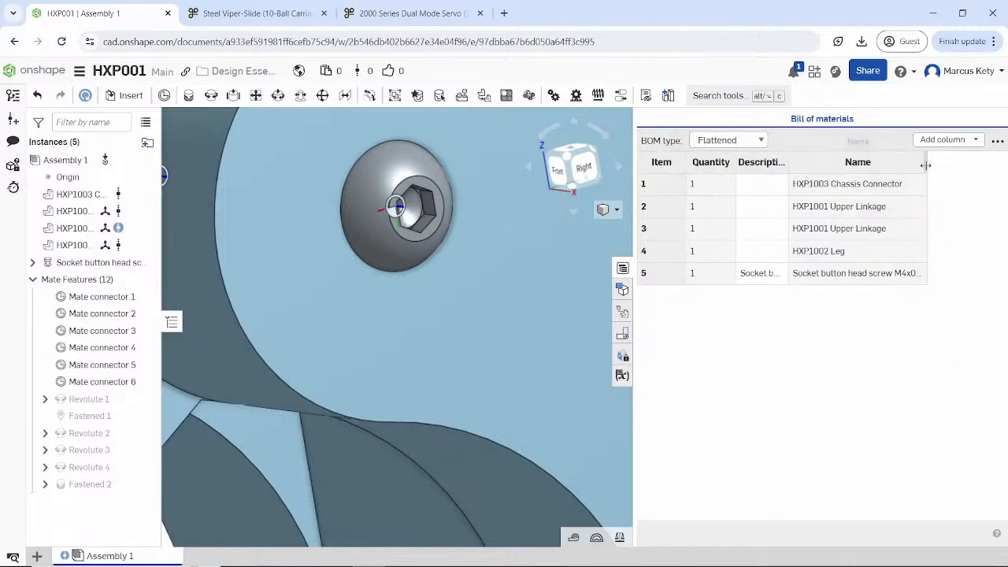
left_click_drag(926, 165, 1002, 165)
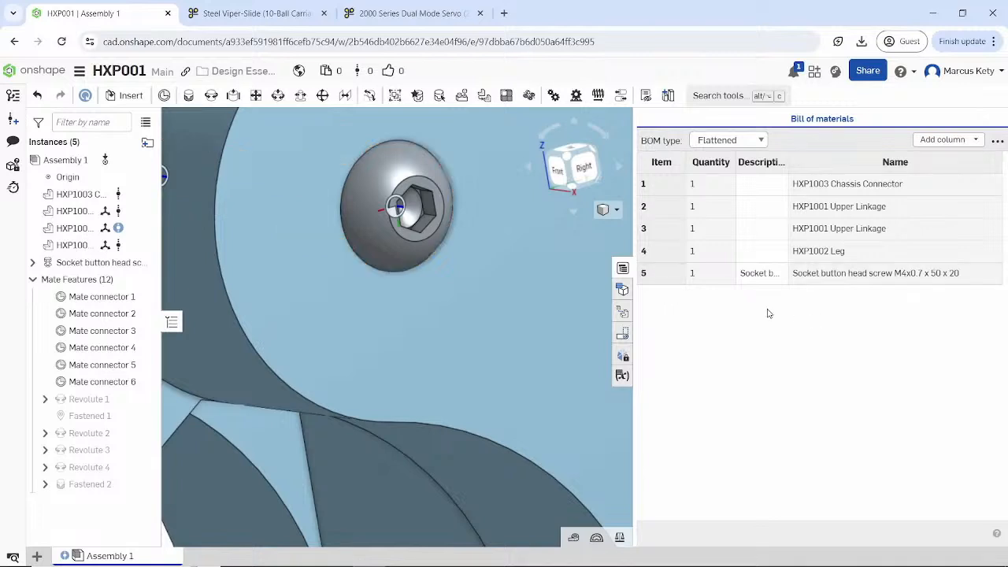
left_click(623, 268)
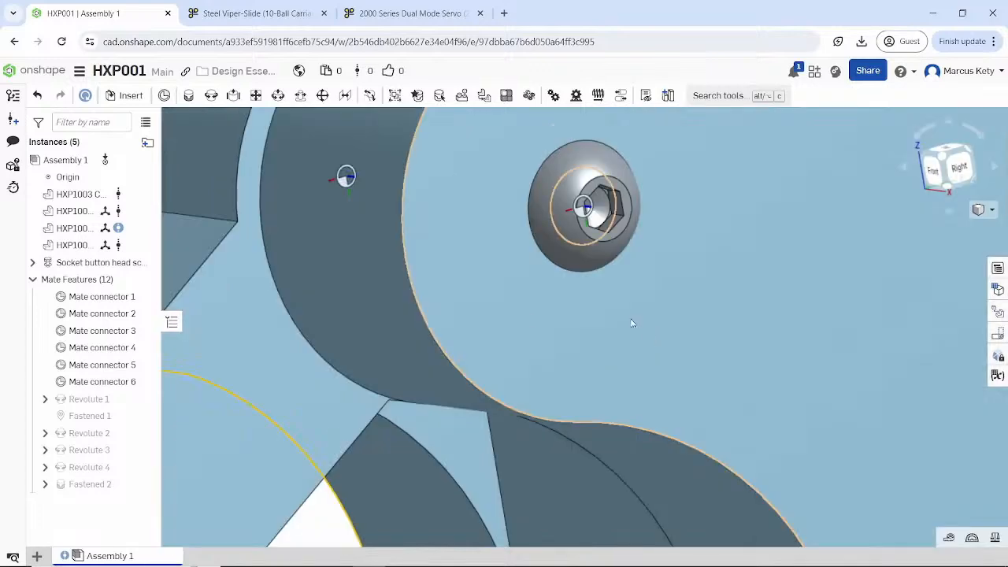
- Start a Replicate feature using the M4 socket button head screw in the upper pivot hole as the instance to copy
scroll(590, 354, "down", 5)
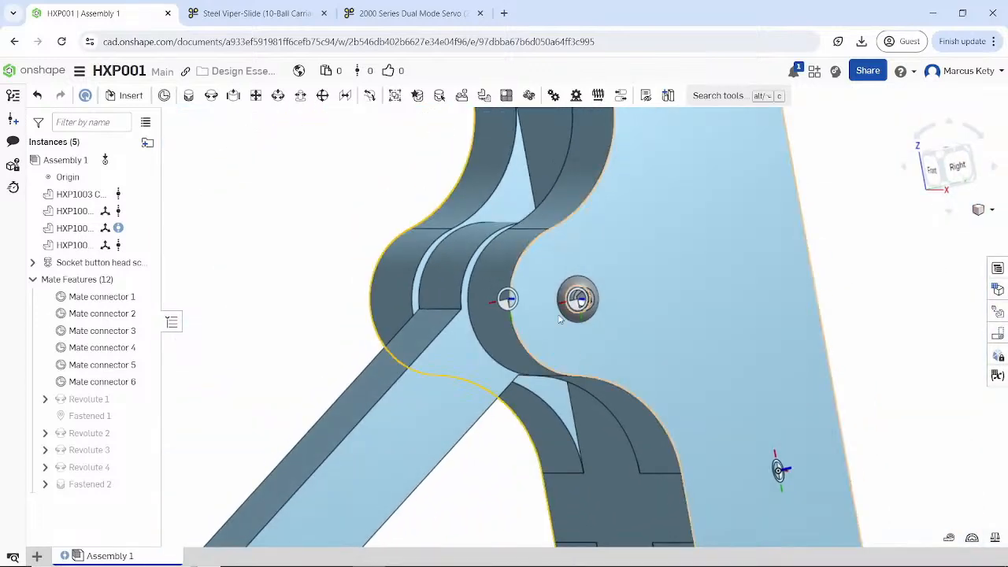
scroll(386, 327, "down", 1)
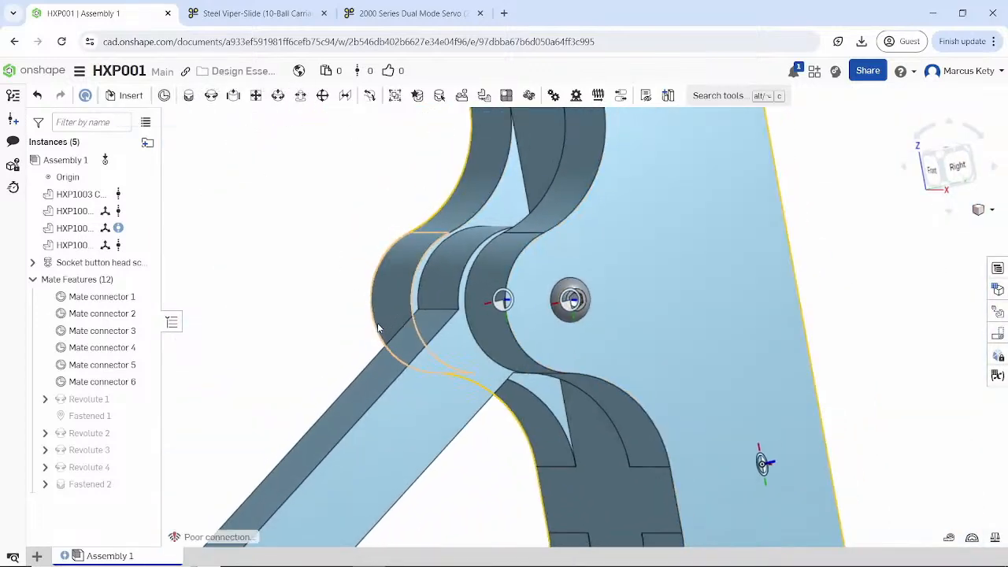
scroll(354, 286, "up", 1)
middle_click_drag(352, 276, 324, 139)
scroll(503, 236, "up", 3)
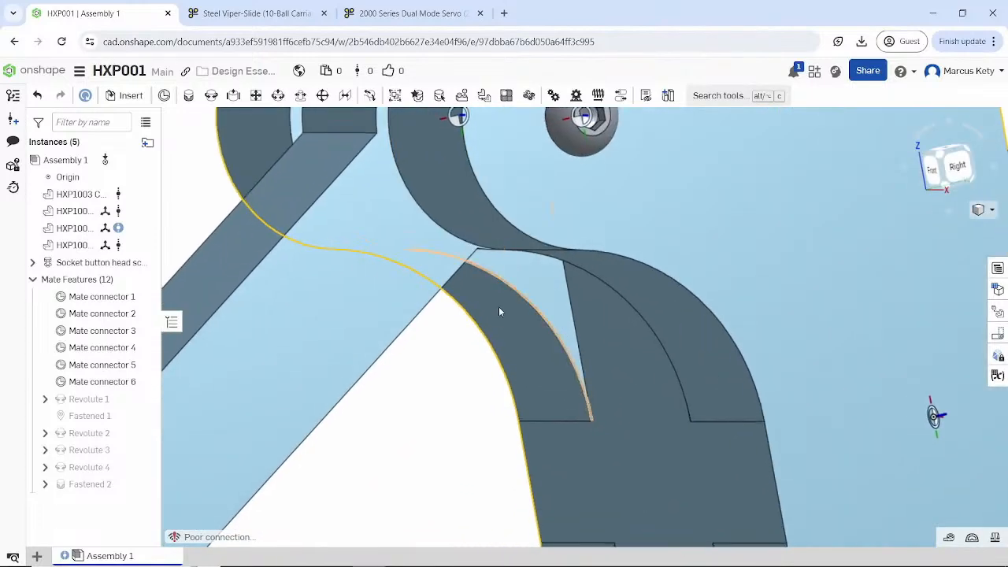
scroll(498, 307, "down", 6)
right_click_drag(463, 373, 434, 376)
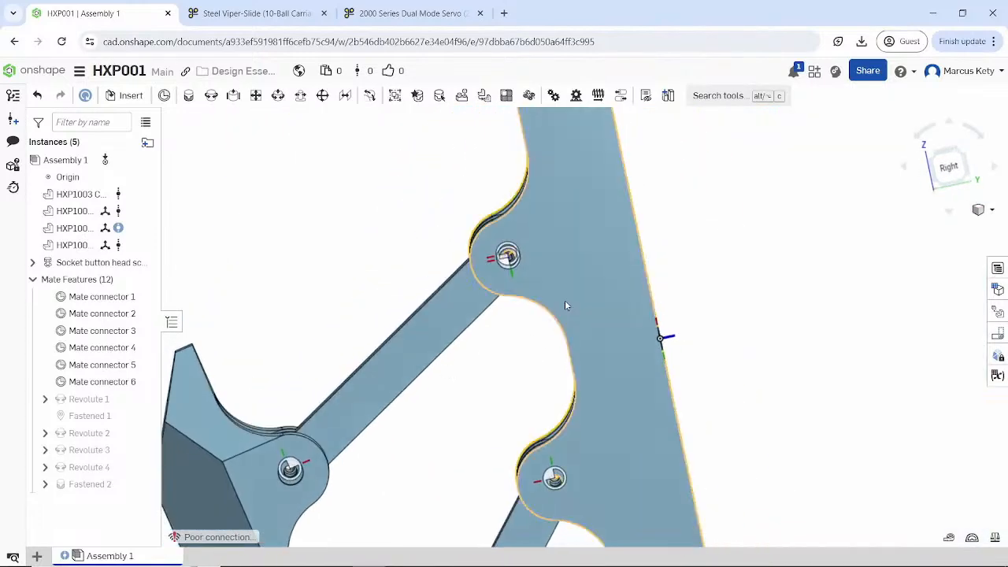
left_click(464, 96)
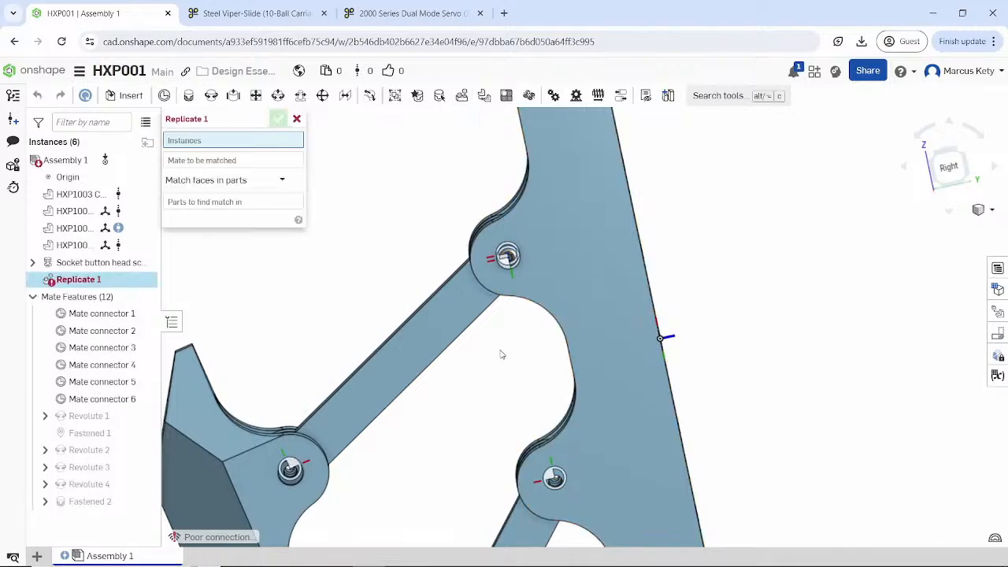
scroll(496, 237, "up", 5)
right_click_drag(520, 223, 602, 246)
left_click(513, 250)
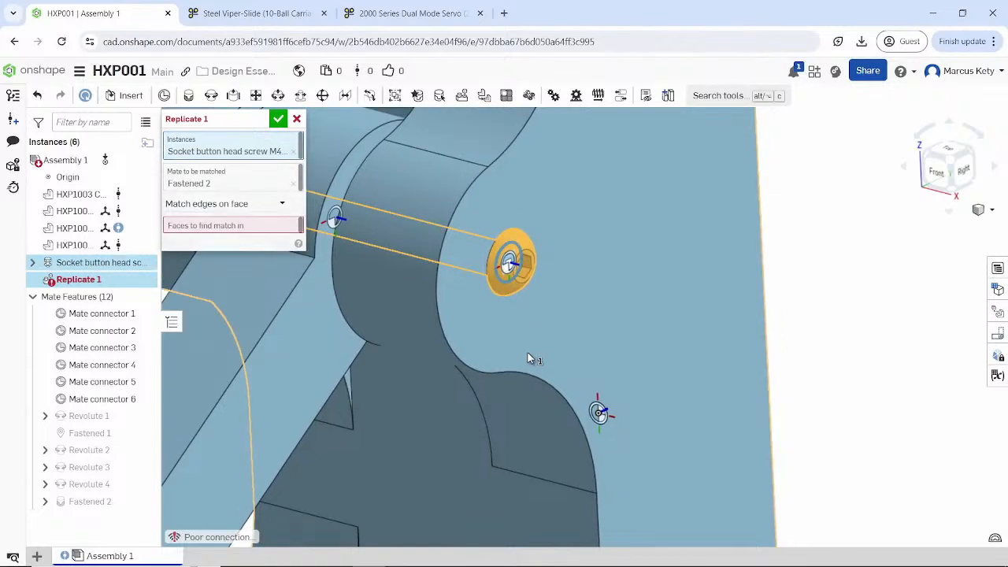
middle_click_drag(490, 292, 519, 149)
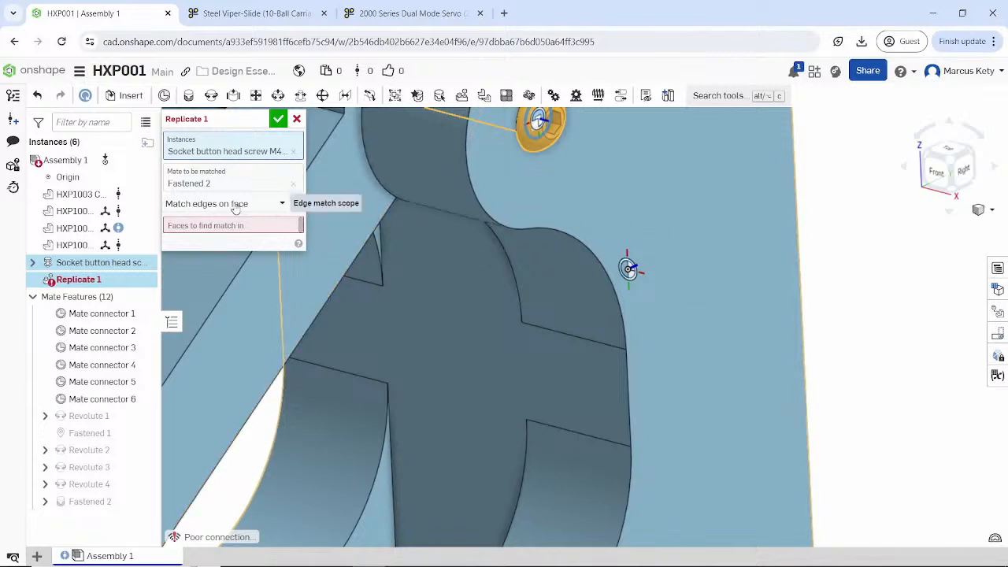
left_click(661, 228)
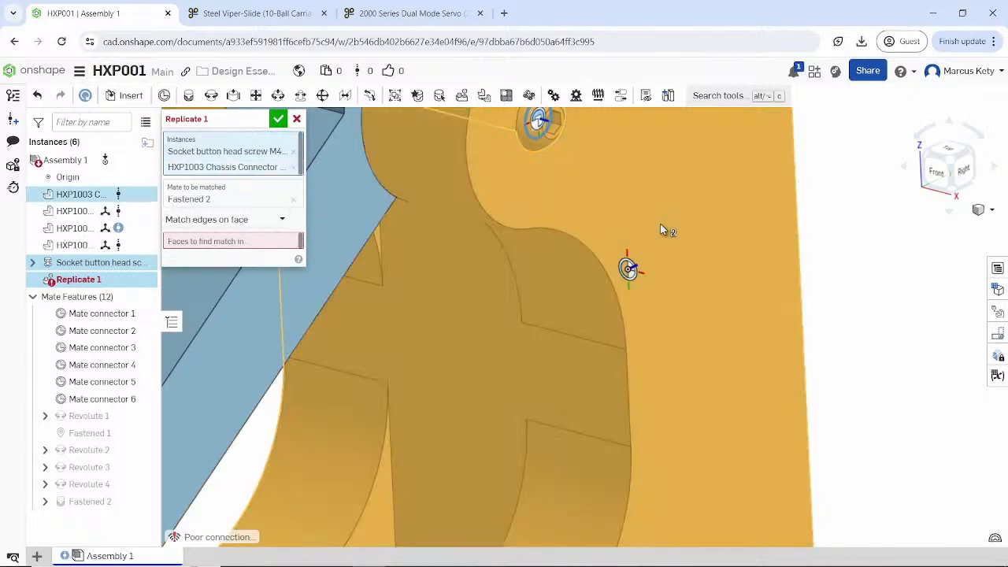
scroll(693, 344, "up", 1)
scroll(686, 350, "down", 1)
scroll(675, 356, "up", 1)
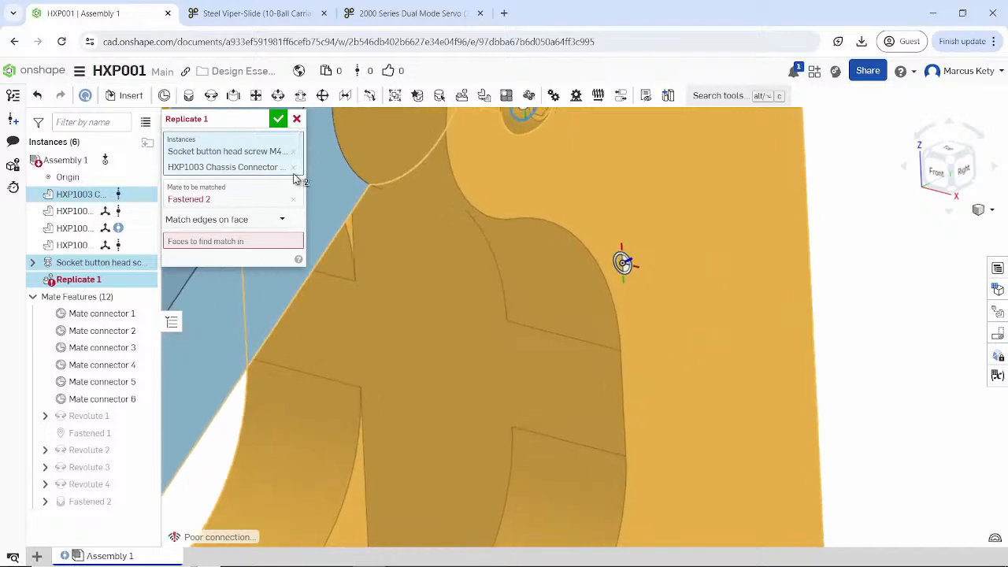
left_click(657, 239)
- Replicate the screw to the matching hole edges on the HXP1003 Chassis Connector's outer side face
left_click(232, 225)
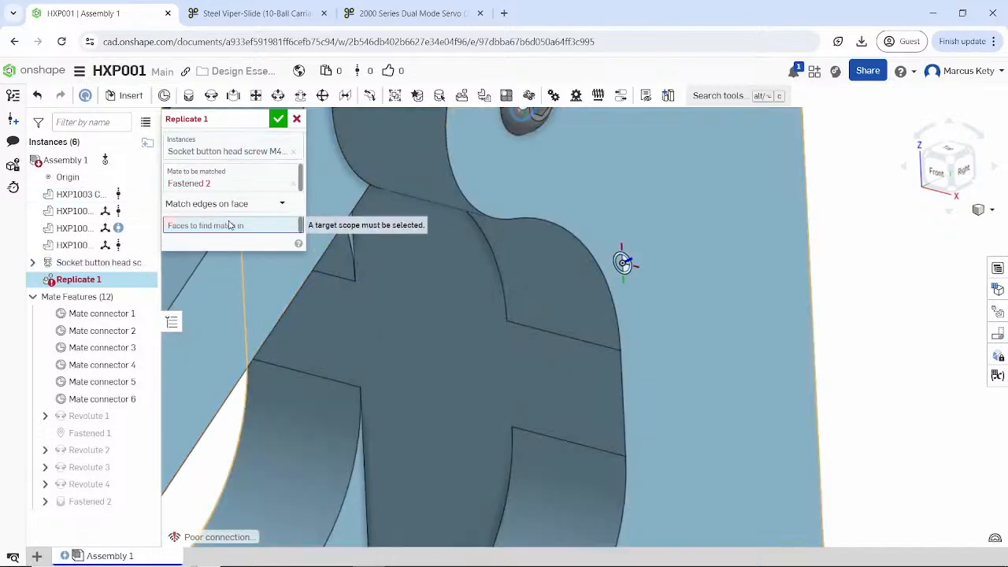
left_click(720, 226)
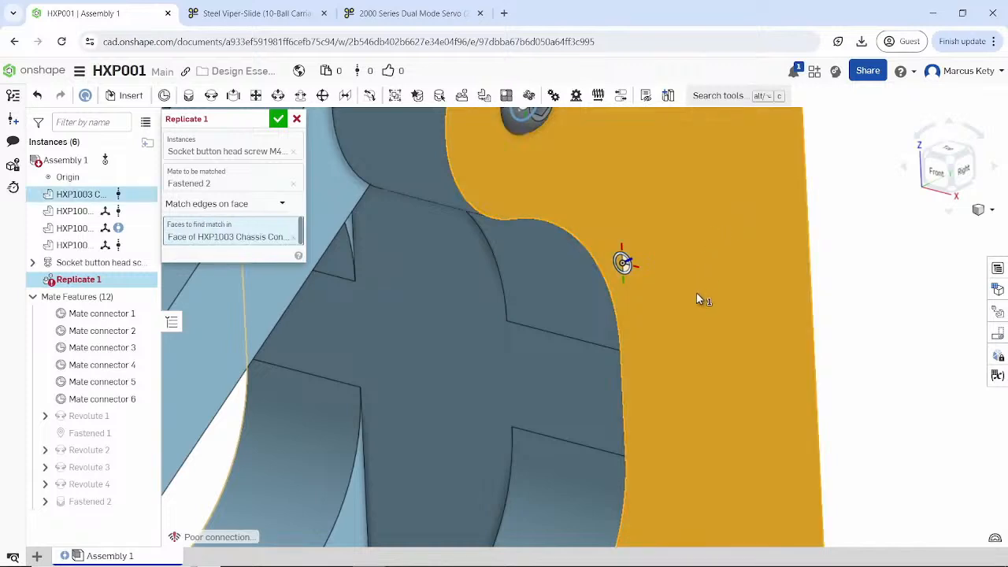
middle_click_drag(686, 280, 689, 229)
scroll(594, 187, "down", 5)
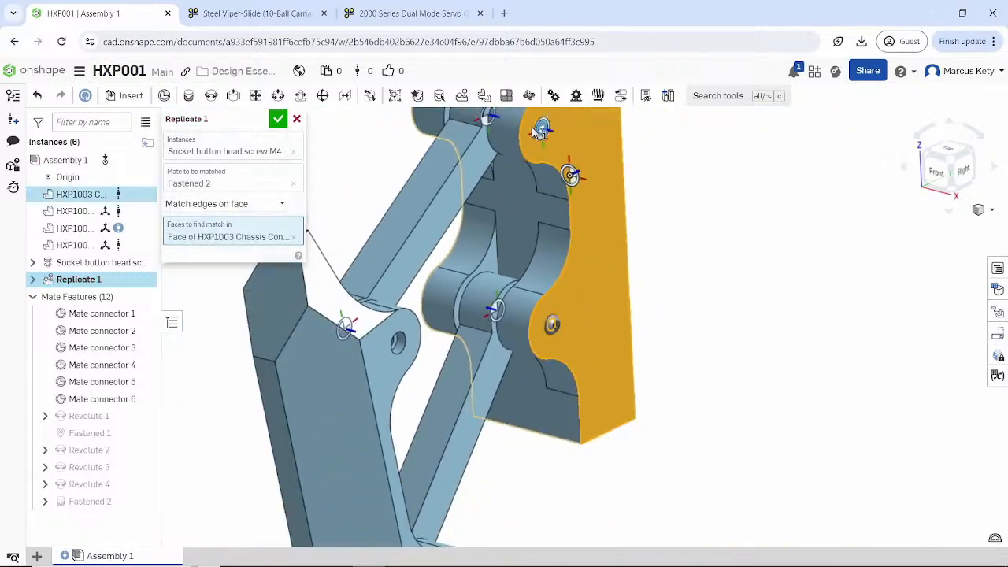
scroll(572, 348, "up", 5)
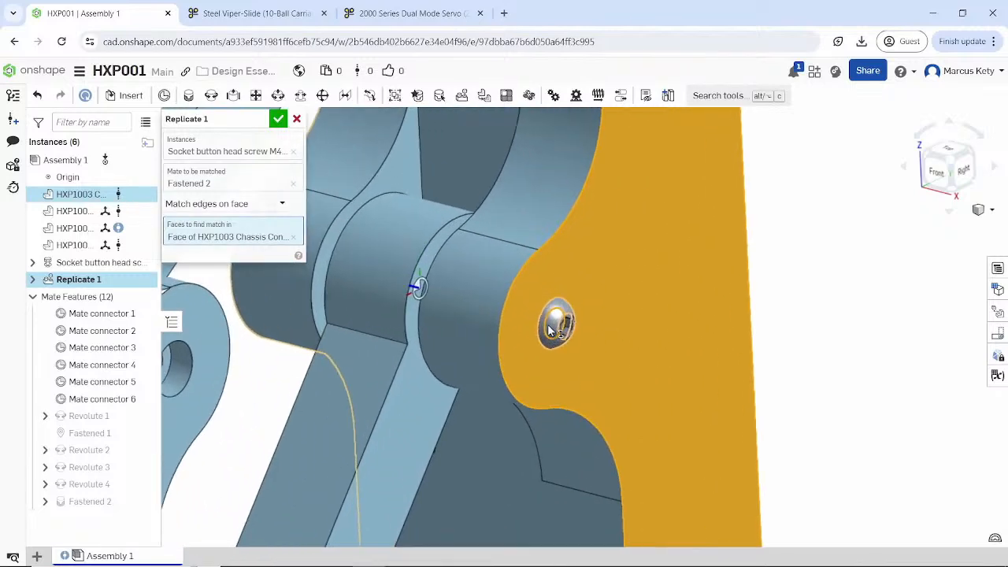
left_click(278, 118)
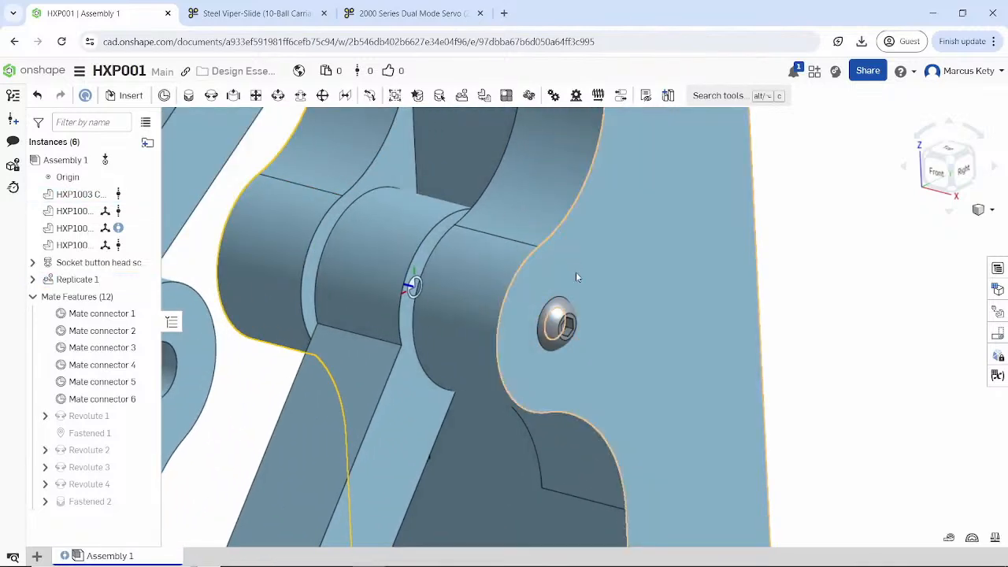
- Measure the minimum distance from the circular edge in the HXP1002 Leg's upper pivot hole to the leg's opposite outer side face
scroll(576, 272, "down", 5)
middle_click_drag(598, 245, 565, 239)
scroll(403, 340, "up", 2)
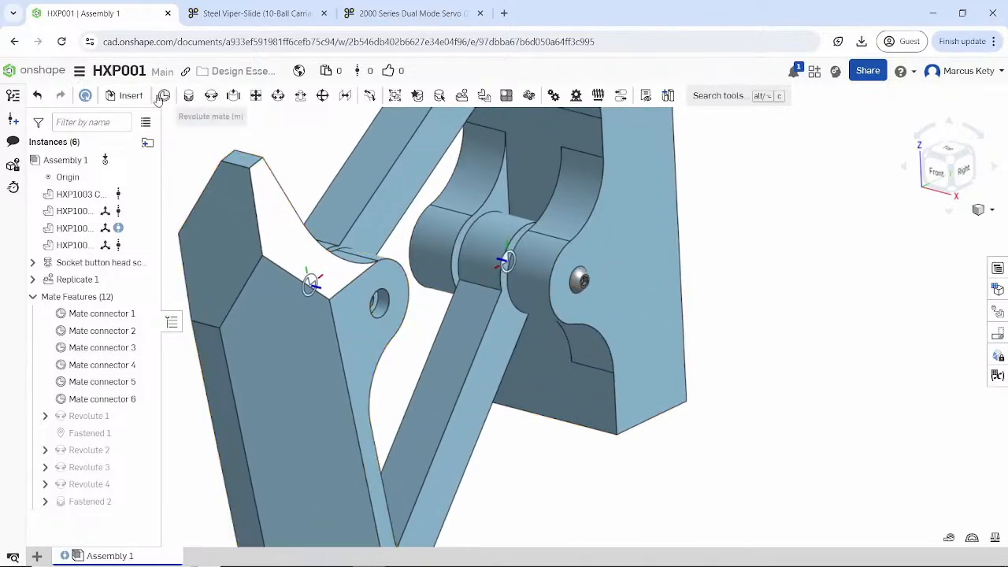
scroll(385, 302, "up", 3)
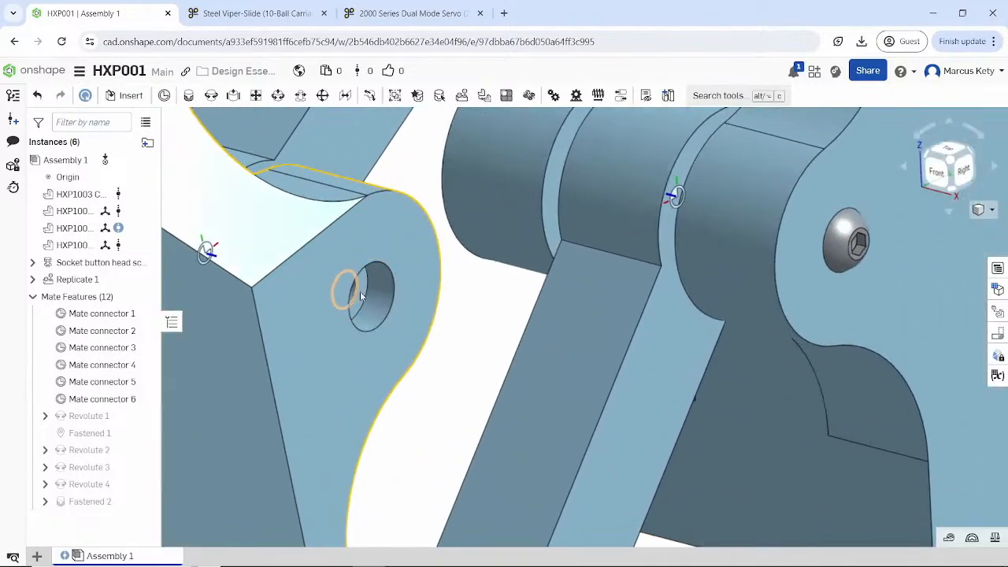
left_click(362, 288)
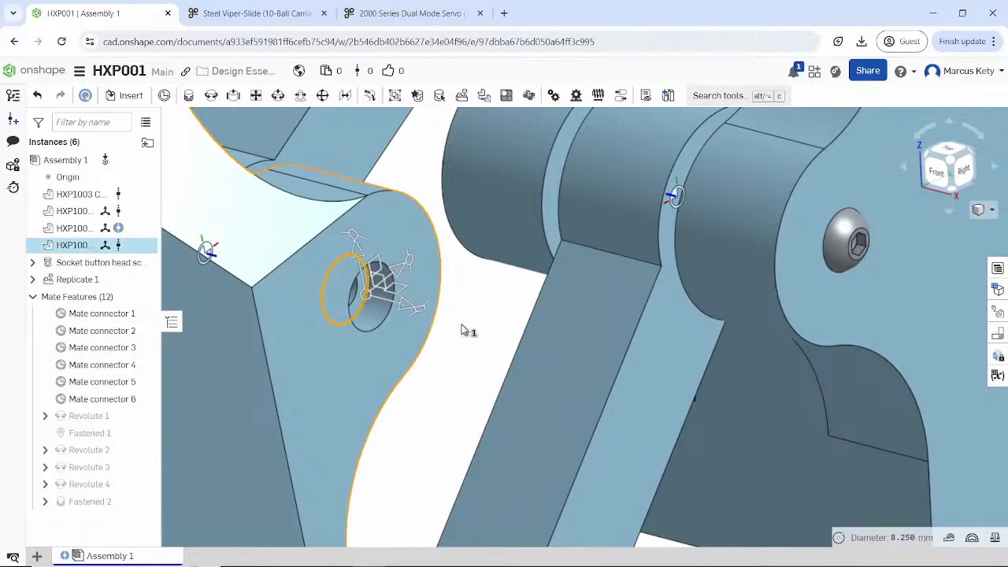
right_click_drag(343, 288, 522, 309)
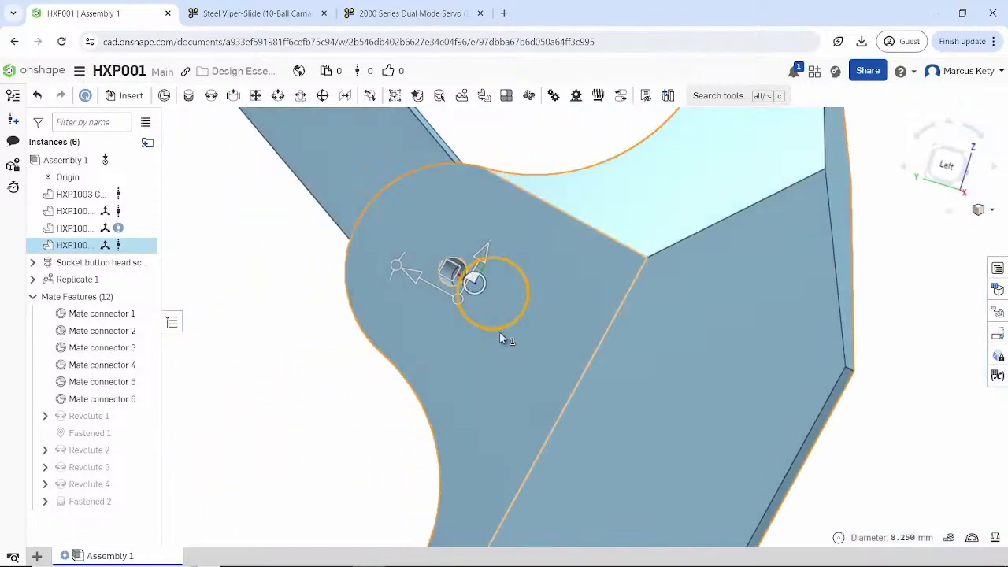
left_click(498, 346)
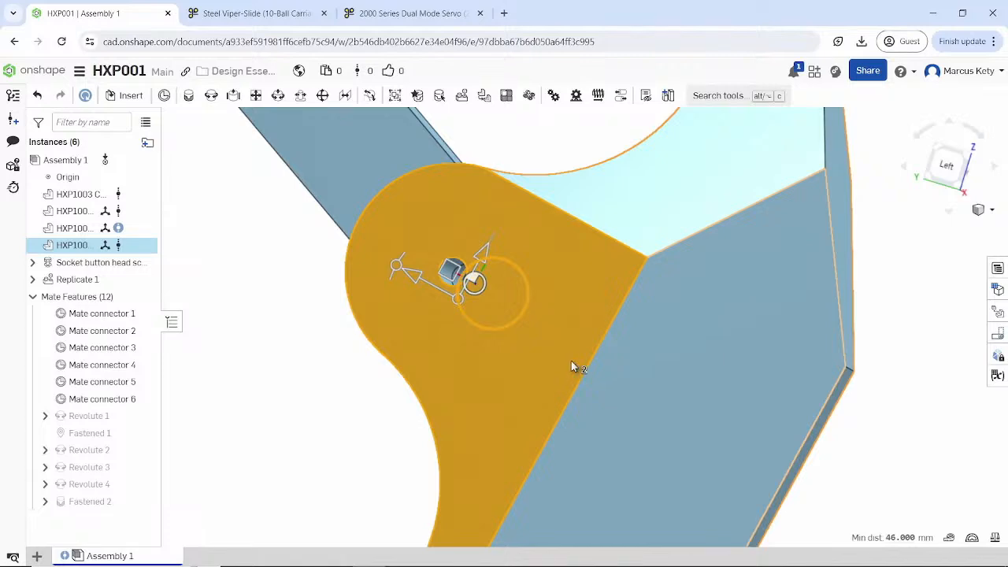
- Set up an ISO 4762 hex socket head cap screw from standard content, size M4 with 40 mm length
scroll(572, 361, "down", 1)
middle_click_drag(572, 361, 621, 299)
right_click_drag(621, 299, 379, 272)
scroll(835, 367, "down", 2)
left_click(534, 271)
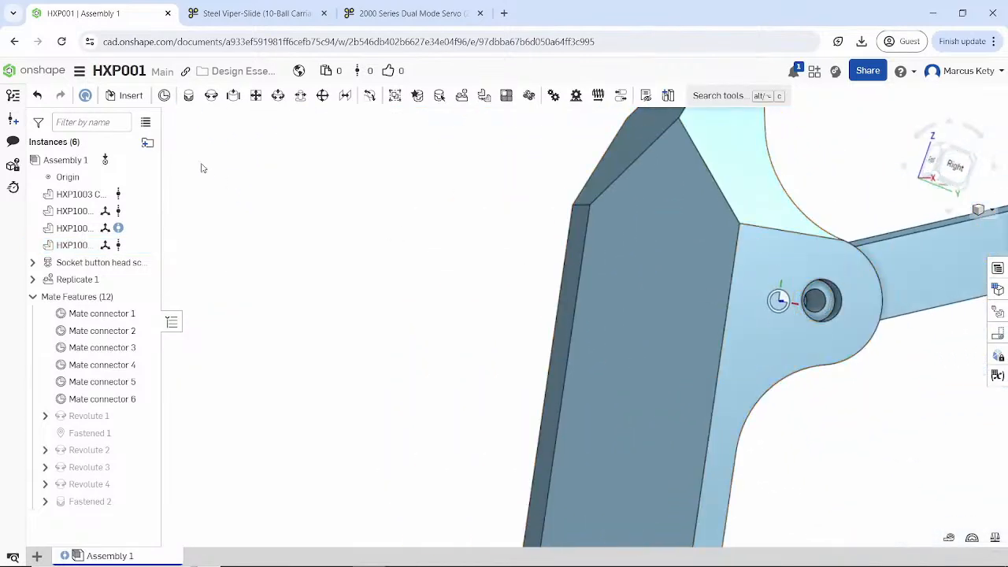
left_click(123, 95)
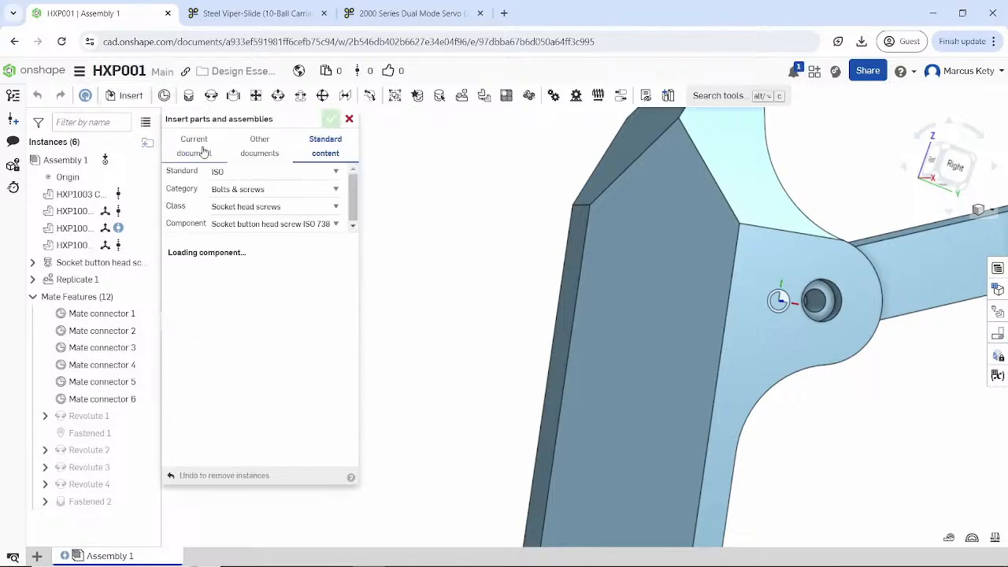
left_click(265, 226)
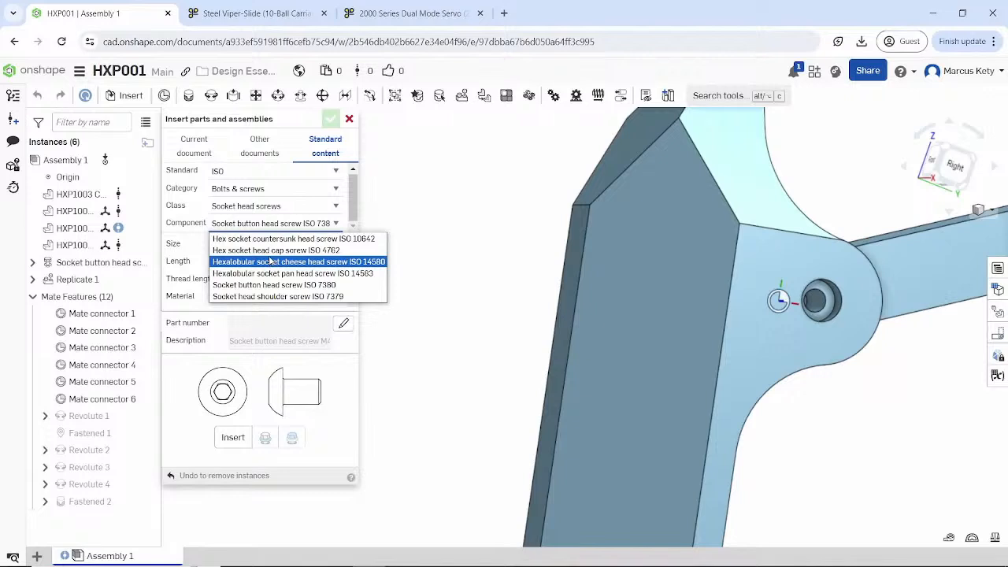
left_click(268, 251)
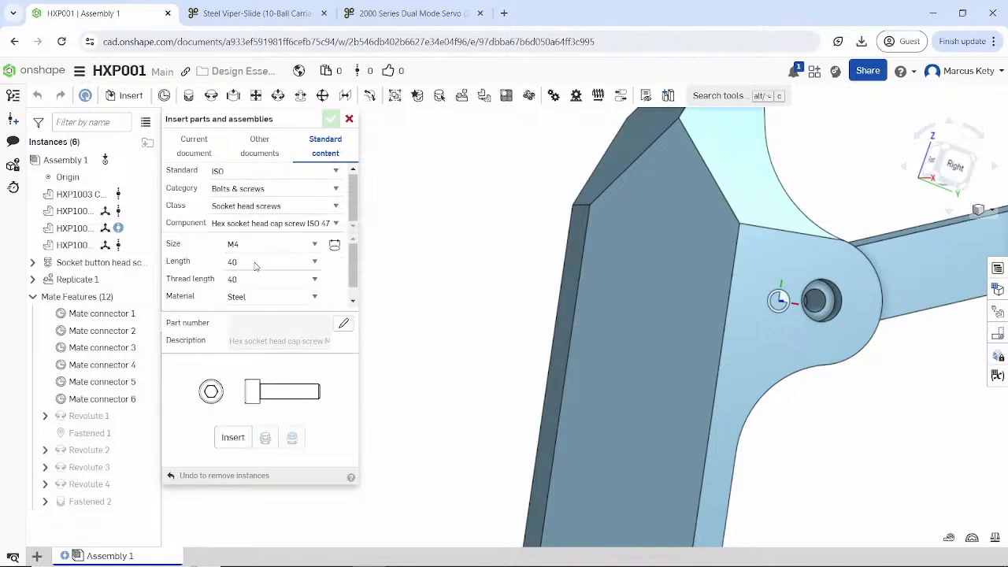
left_click(254, 263)
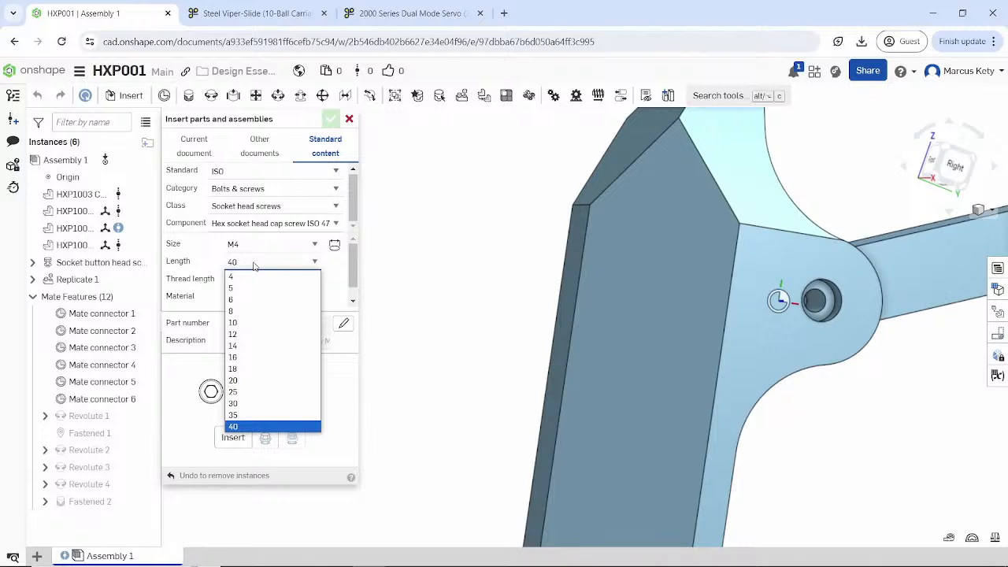
left_click(253, 265)
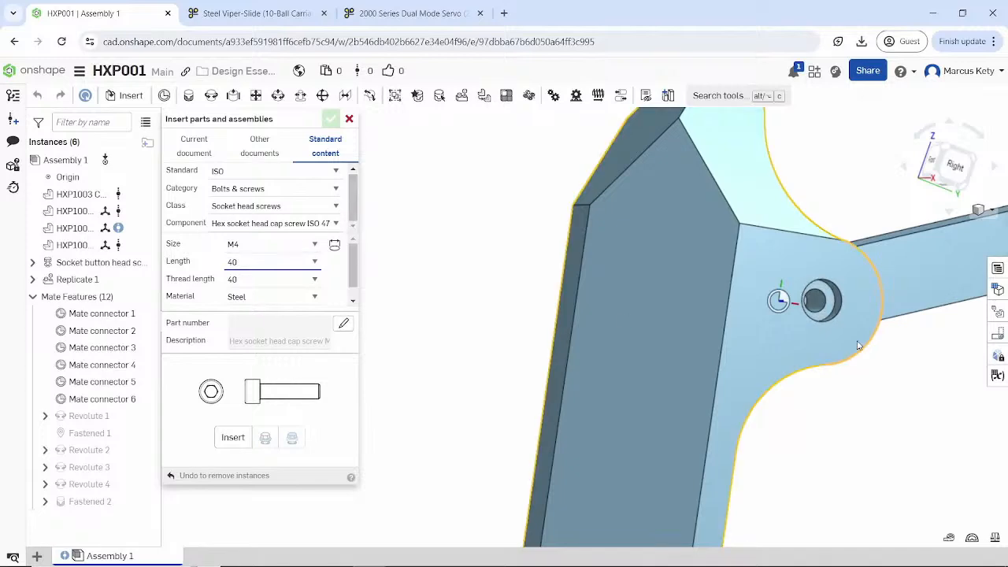
- Insert the M4 x 40 hex socket head cap screw into the counterbore of the leg's upper pivot hole
right_click_drag(734, 286, 806, 297)
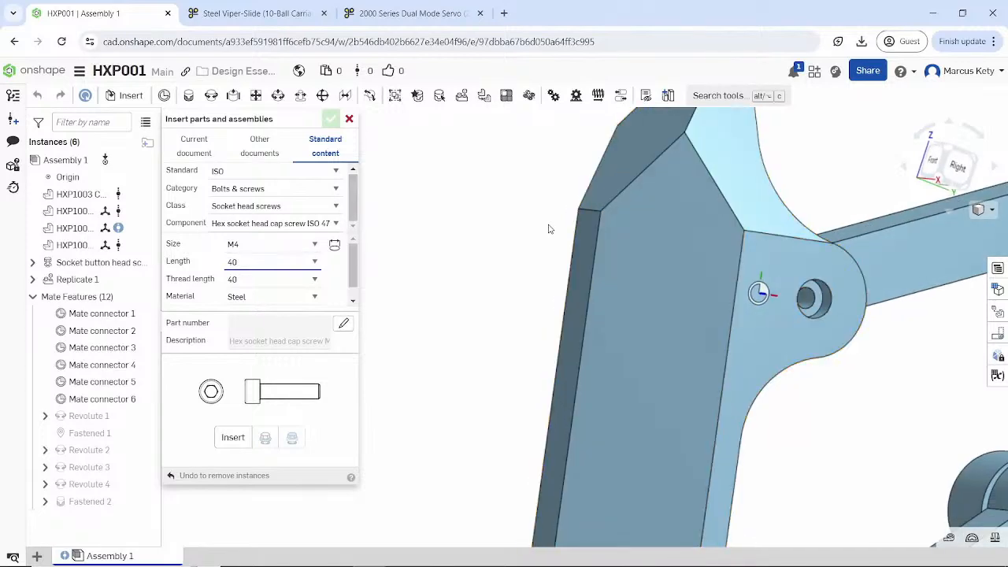
right_click_drag(547, 227, 402, 272)
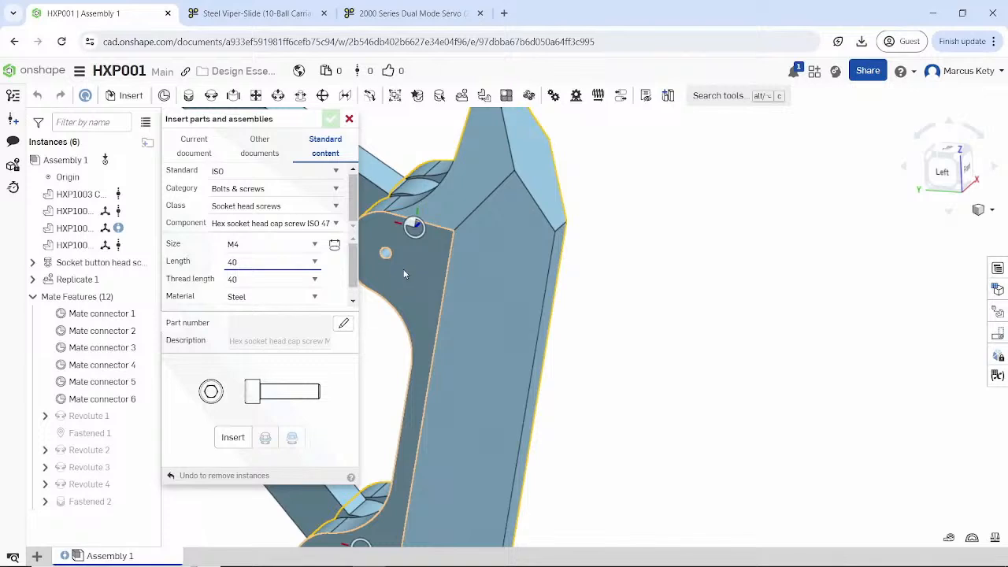
middle_click_drag(401, 272, 554, 259)
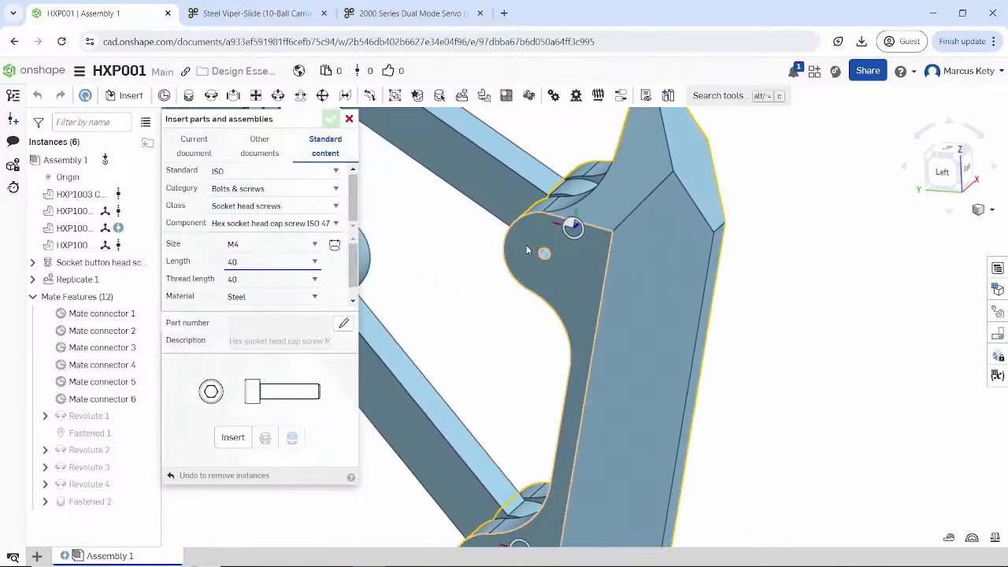
scroll(526, 245, "up", 1)
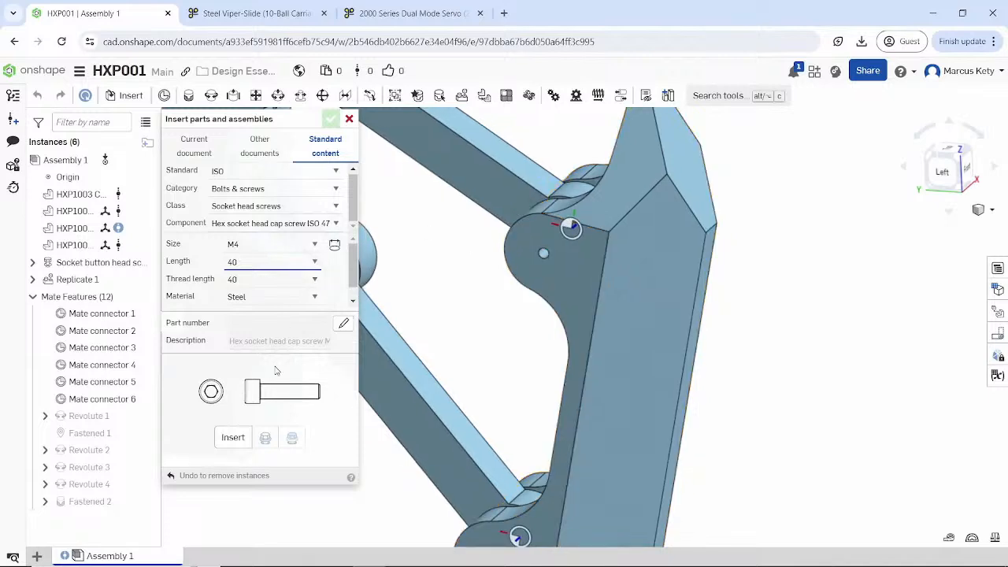
left_click(233, 437)
left_click(559, 228)
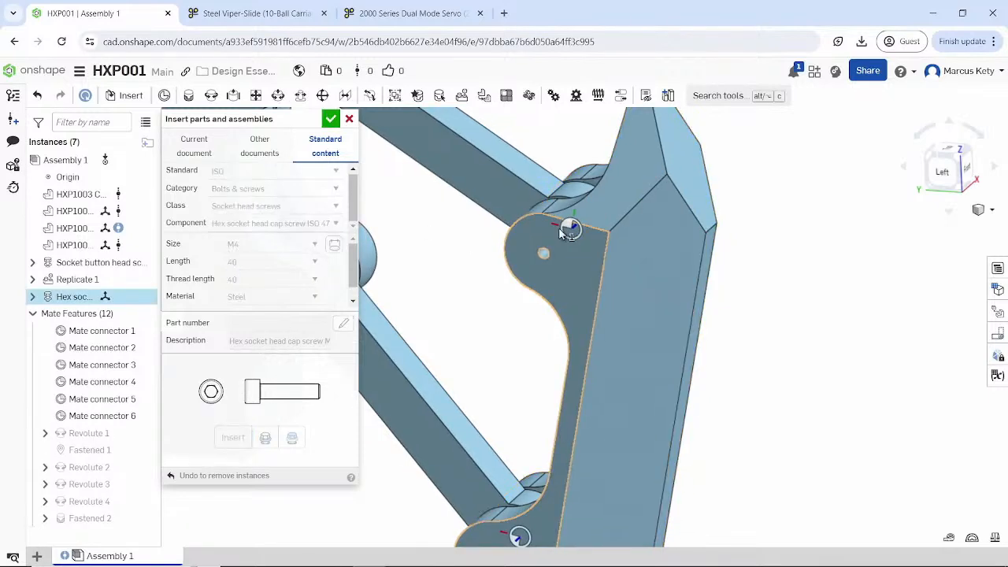
right_click_drag(554, 230, 445, 254)
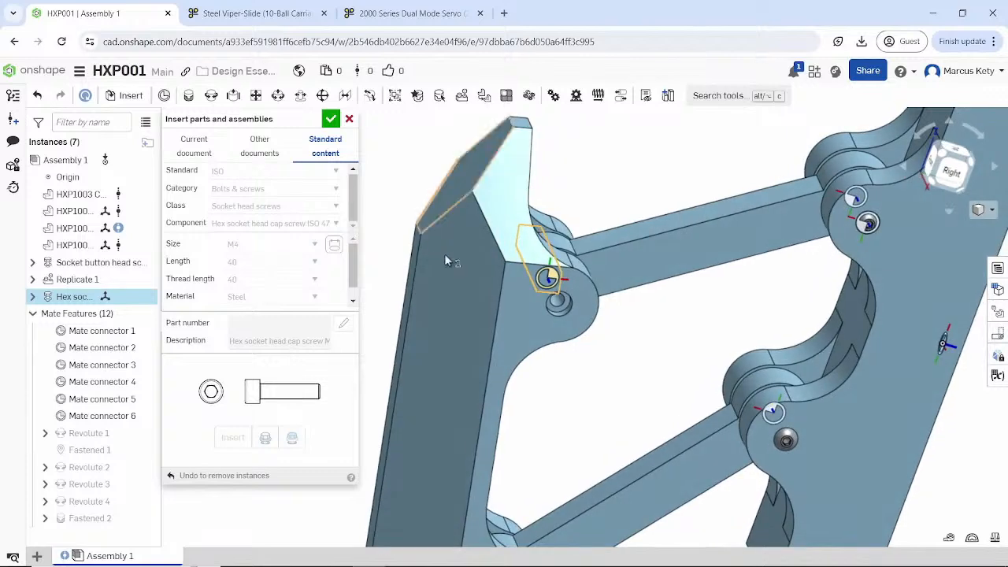
scroll(561, 303, "down", 5)
scroll(561, 305, "down", 3)
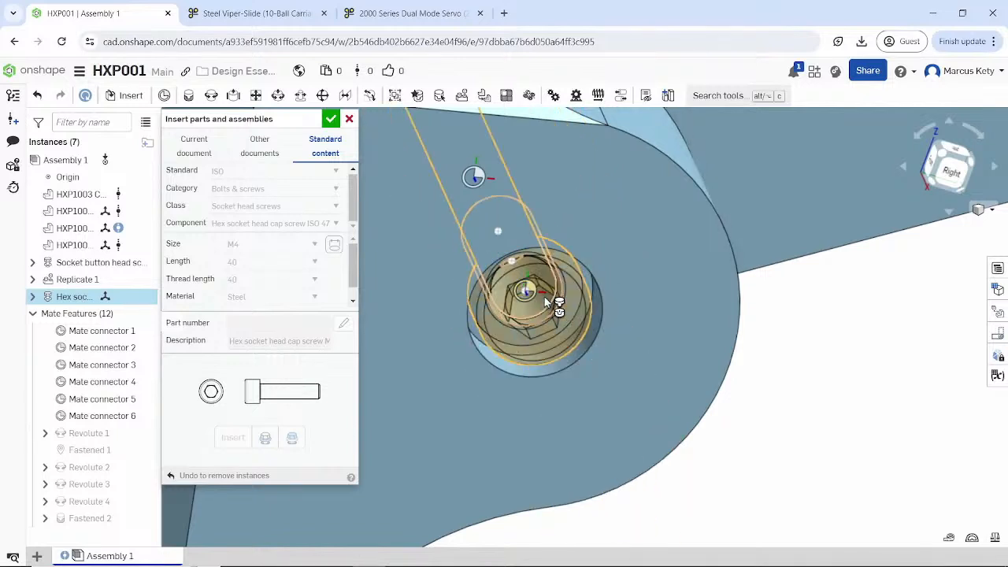
left_click(550, 305)
- Examine the cap screw's fit and reach across the leg's upper pivot joint and finish inserting it
scroll(611, 279, "down", 8)
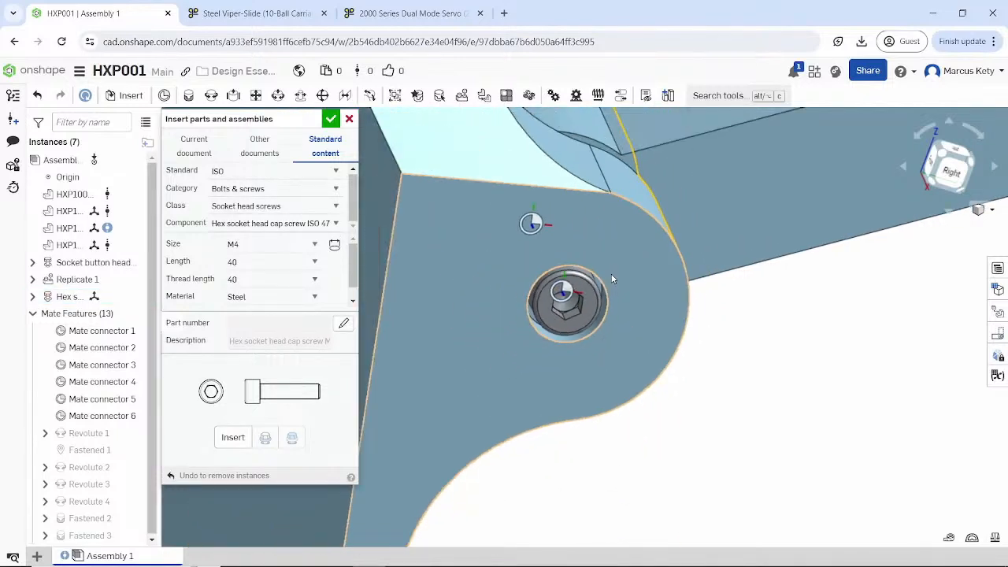
right_click_drag(604, 263, 696, 215)
scroll(690, 214, "up", 7)
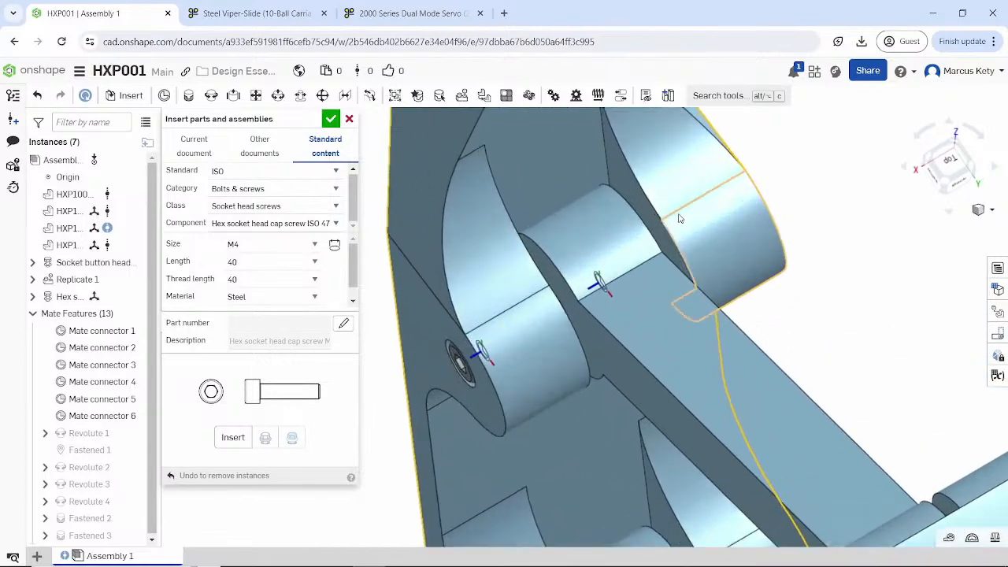
scroll(623, 216, "down", 8)
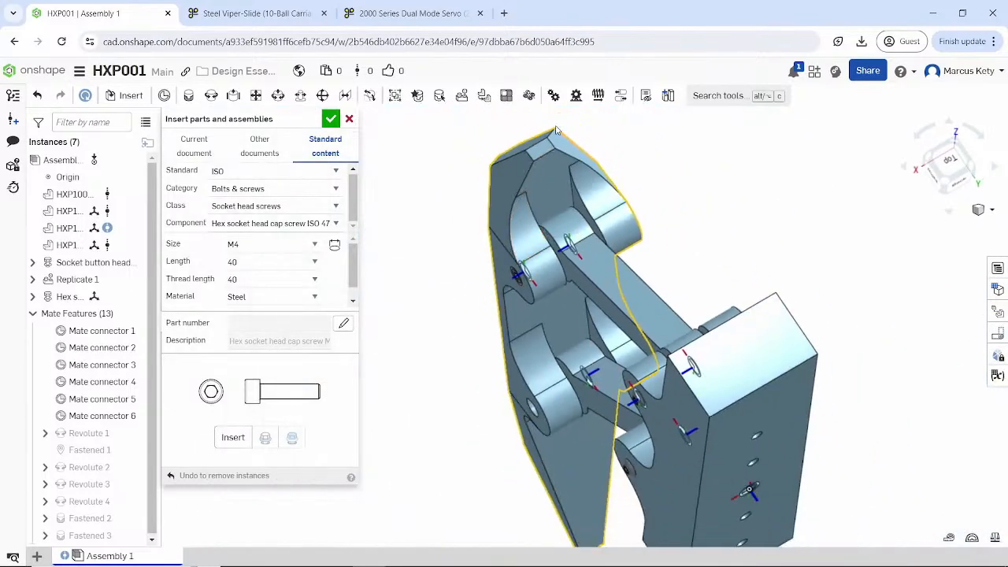
scroll(556, 130, "up", 6)
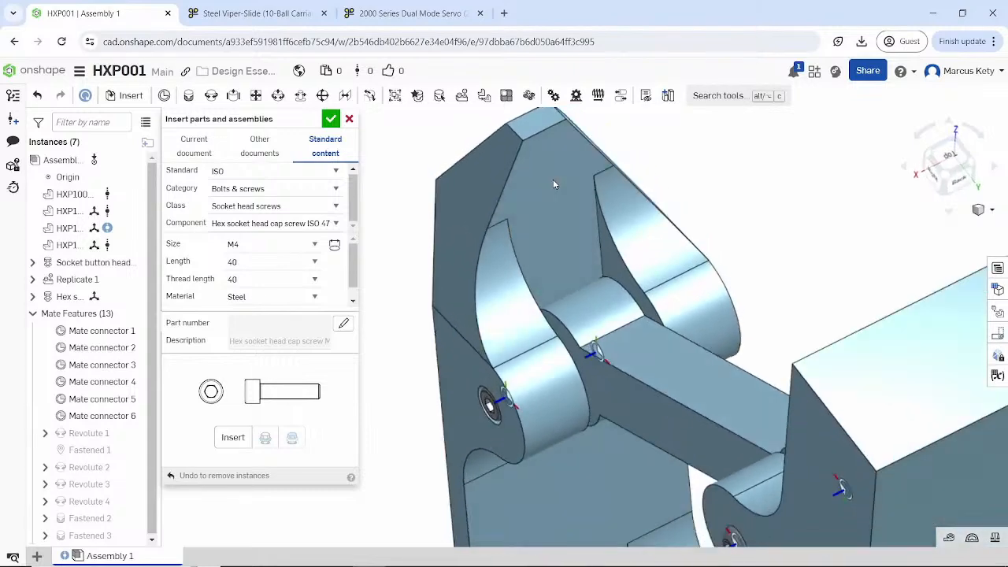
right_click_drag(553, 184, 556, 183)
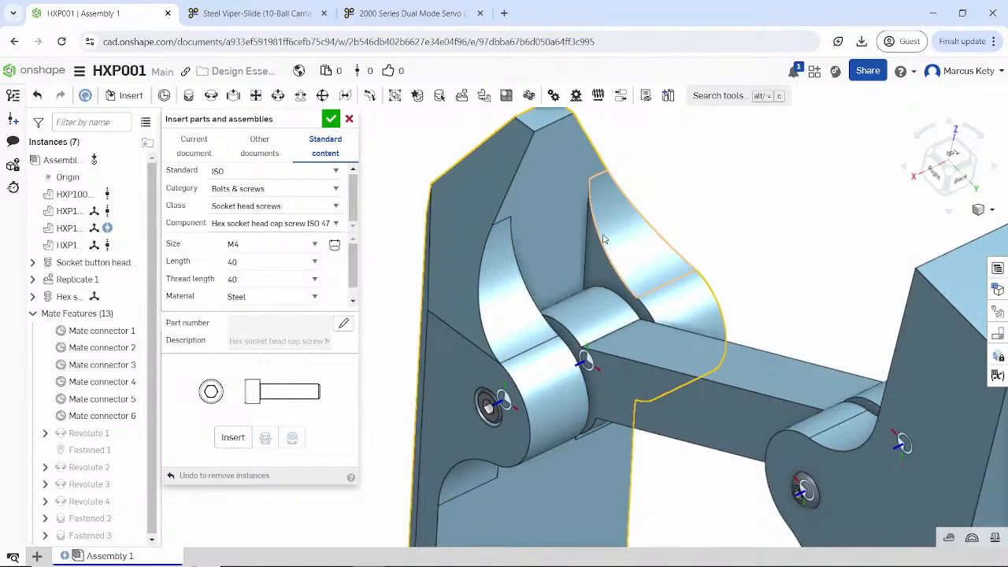
right_click_drag(609, 235, 553, 264)
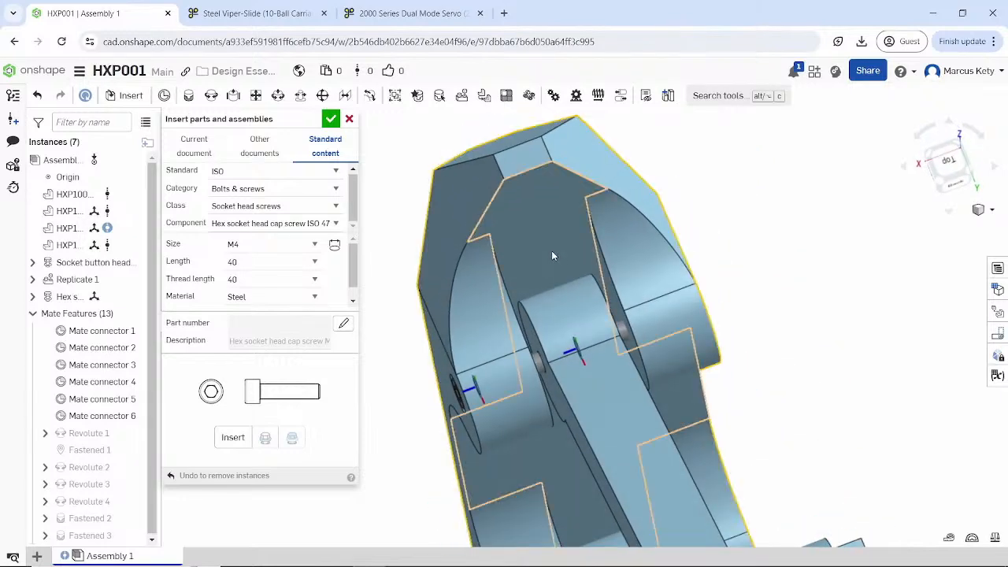
scroll(553, 252, "down", 1)
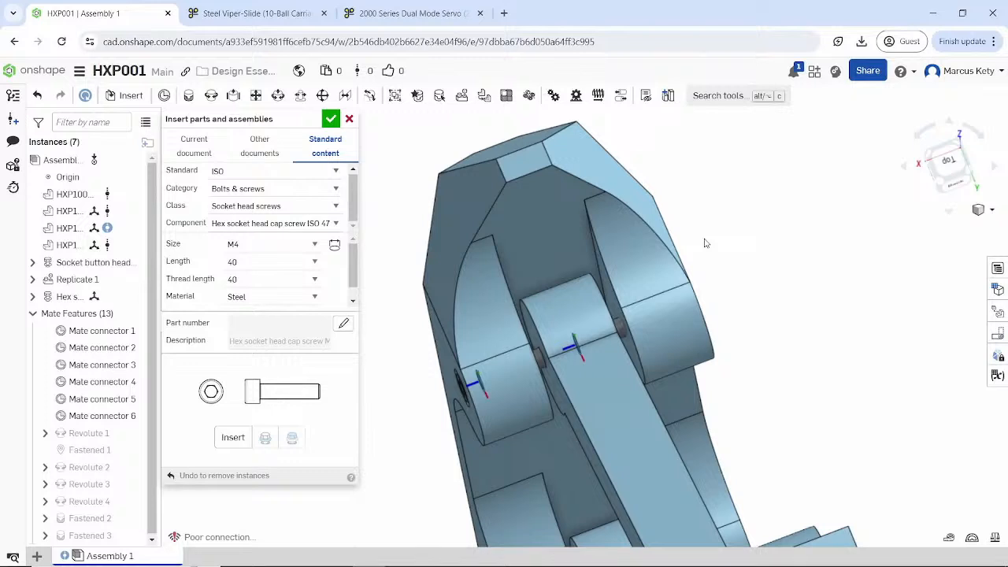
left_click(331, 121)
- Measure the parallel distance between the cap screw's end face and the inner face of the leg's far pivot ear
right_click_drag(443, 353, 864, 246)
scroll(625, 343, "up", 5)
left_click(630, 345)
left_click(865, 245)
right_click_drag(733, 292, 733, 205)
left_click(772, 306)
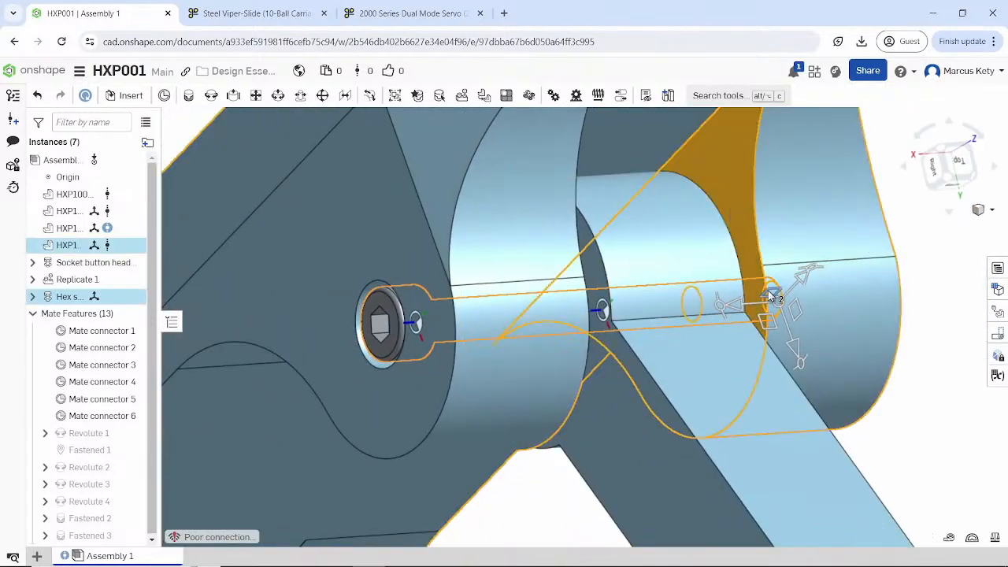
left_click(732, 204)
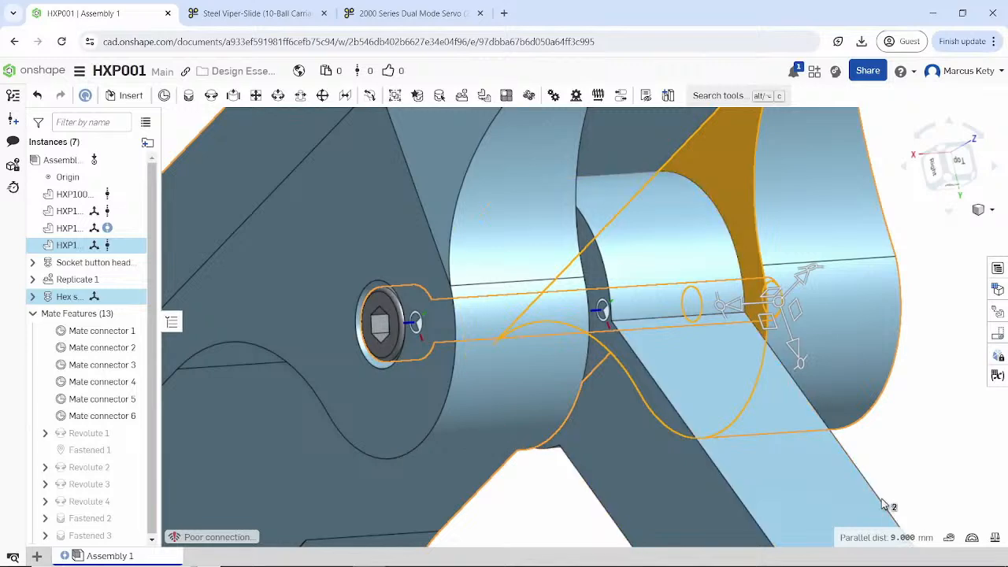
scroll(887, 412, "down", 5)
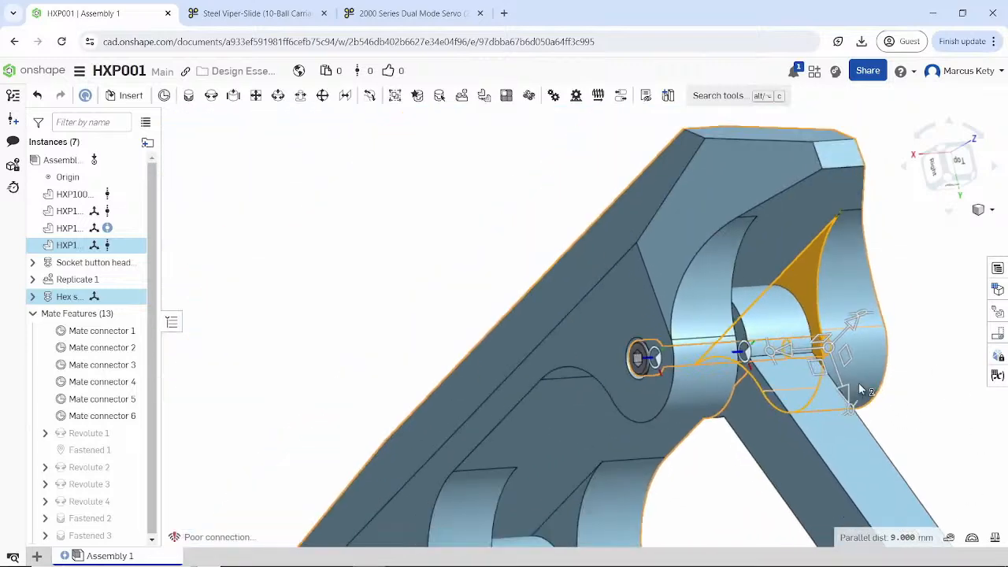
scroll(777, 390, "down", 5)
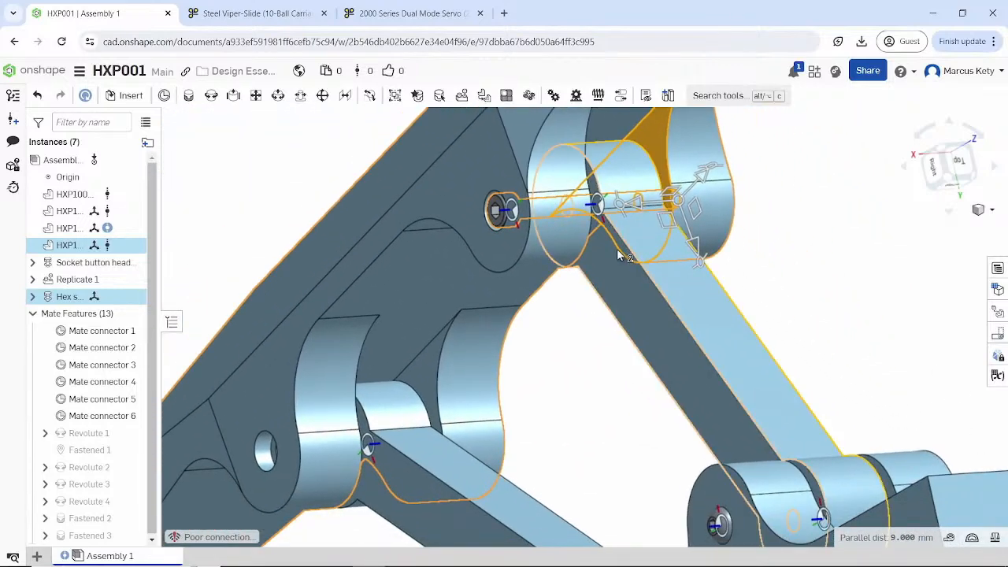
right_click_drag(539, 257, 564, 264)
left_click(620, 279)
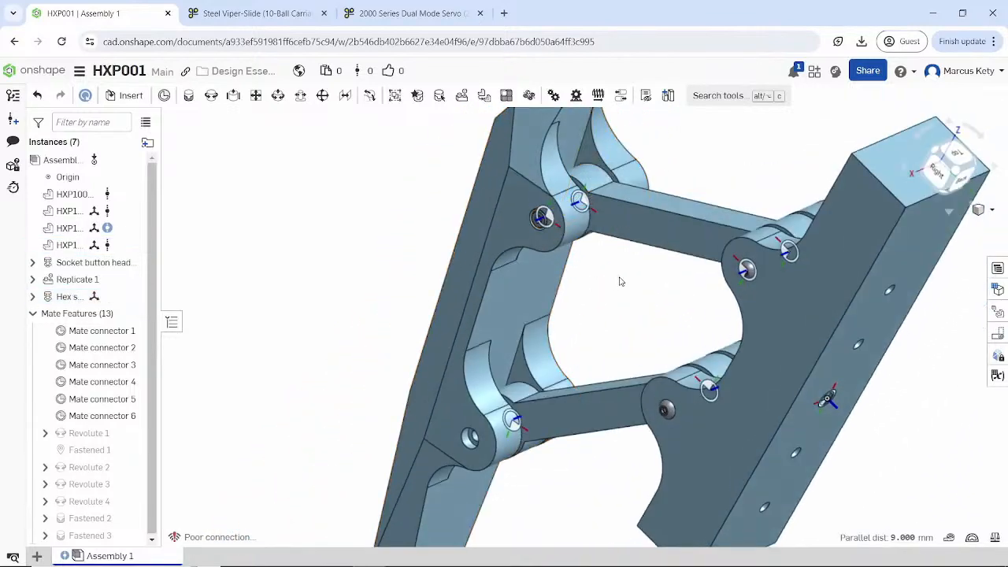
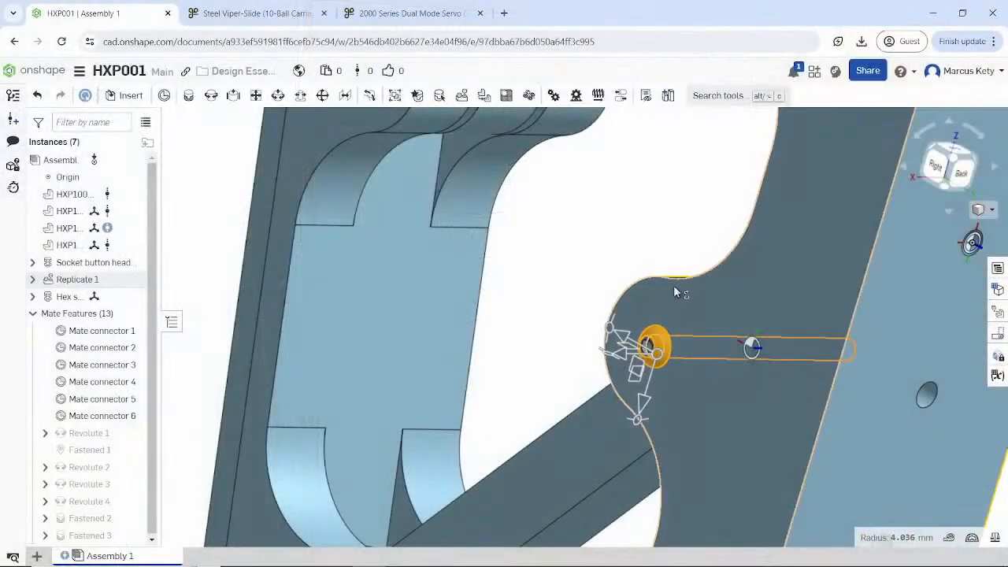
- Clear the selection and examine the button head screws in the chassis connector's upper and lower pivot holes
scroll(653, 252, "down", 3)
scroll(653, 252, "down", 2)
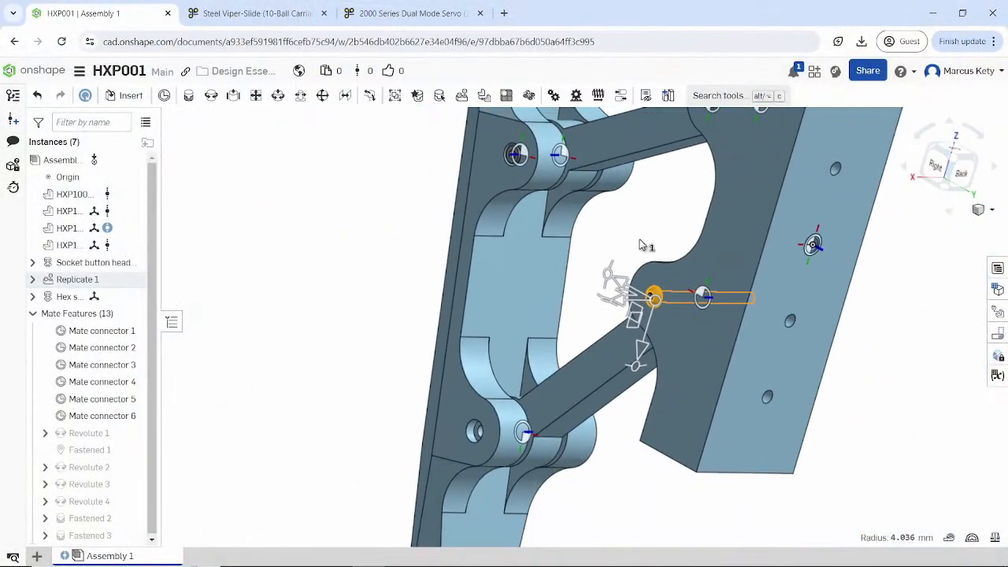
left_click(402, 154)
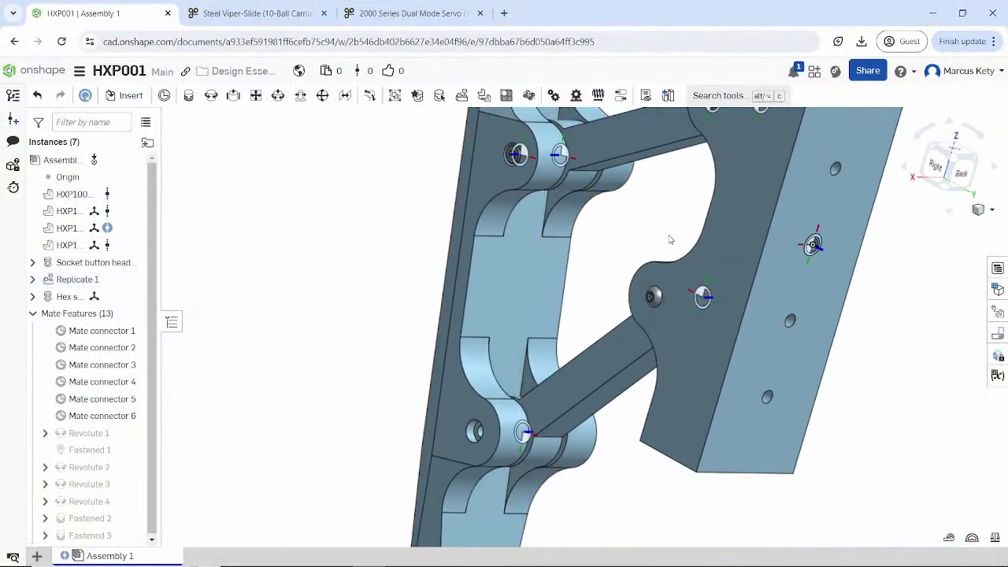
scroll(649, 235, "down", 1)
scroll(648, 234, "up", 2)
middle_click_drag(635, 262, 602, 291)
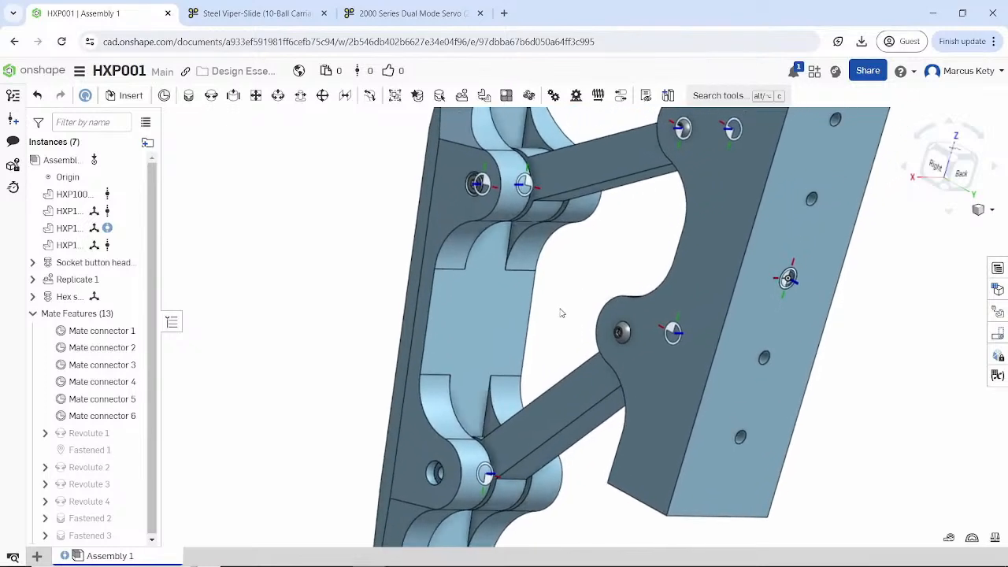
scroll(683, 184, "down", 1)
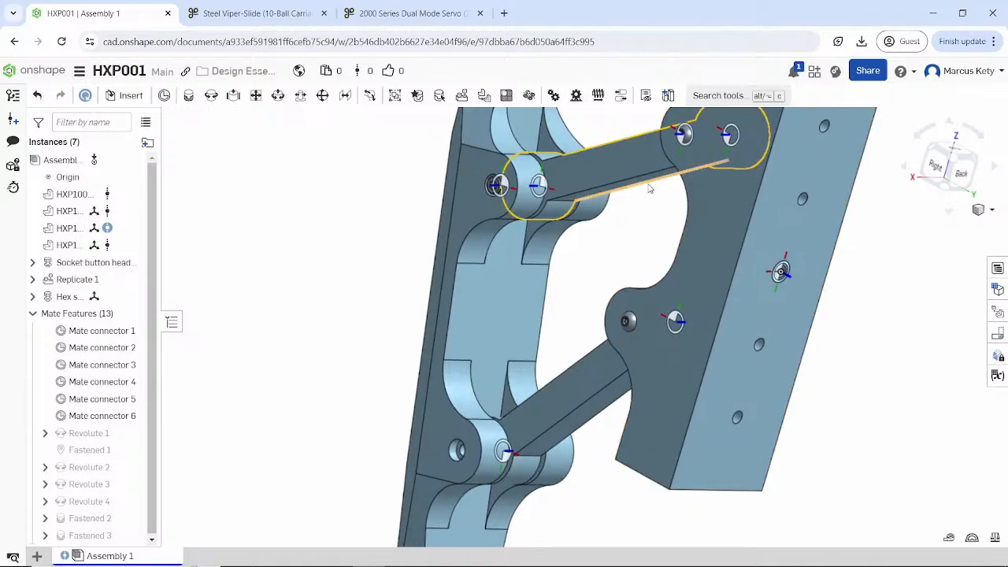
right_click_drag(649, 184, 632, 217)
scroll(662, 181, "up", 3)
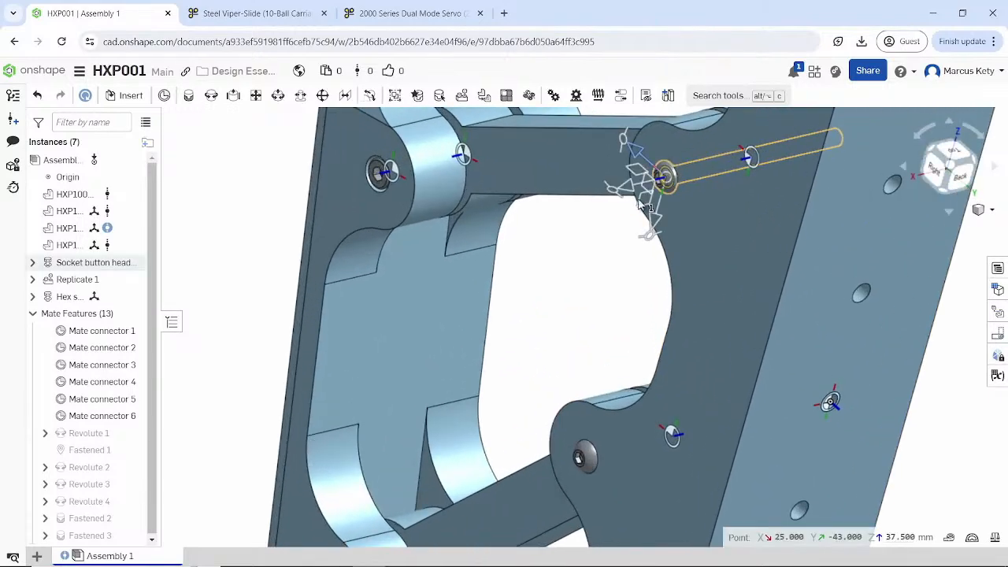
- Expand Replicate 1 to inspect its copied screw, and select the original button head screw in the chassis connector's upper pivot hole
left_click(126, 279)
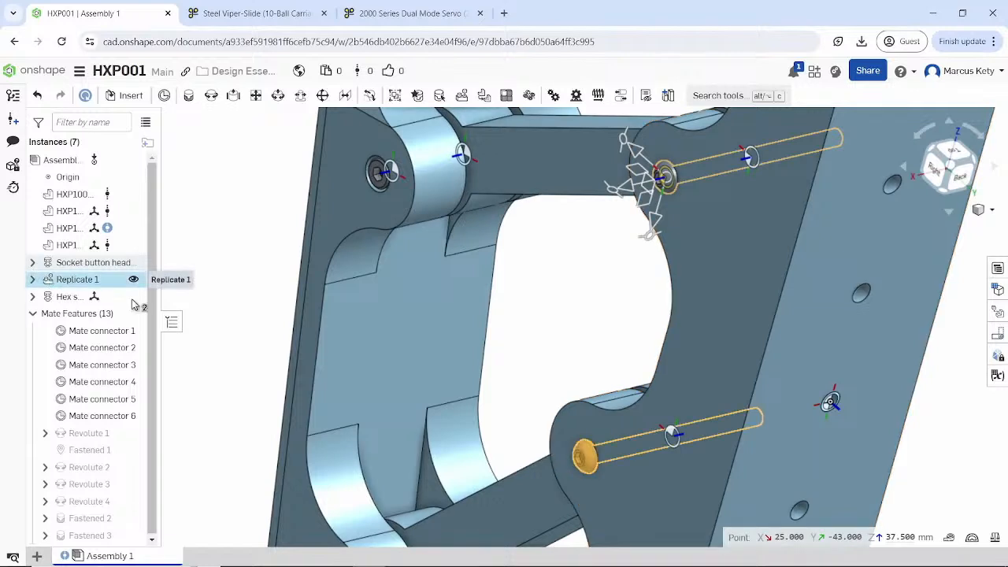
left_click(32, 280)
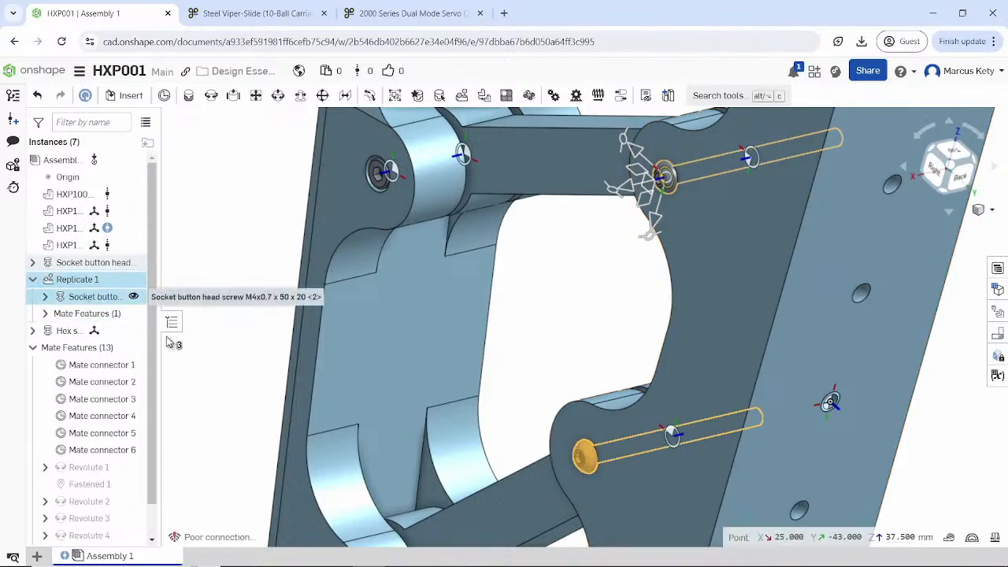
left_click(568, 320)
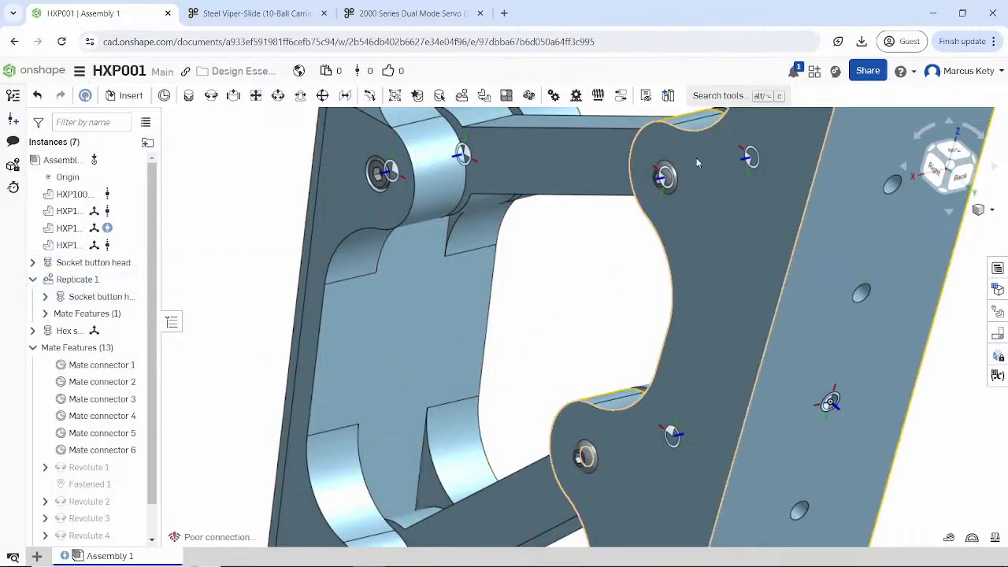
scroll(696, 163, "up", 5)
left_click(657, 186)
scroll(591, 377, "down", 3)
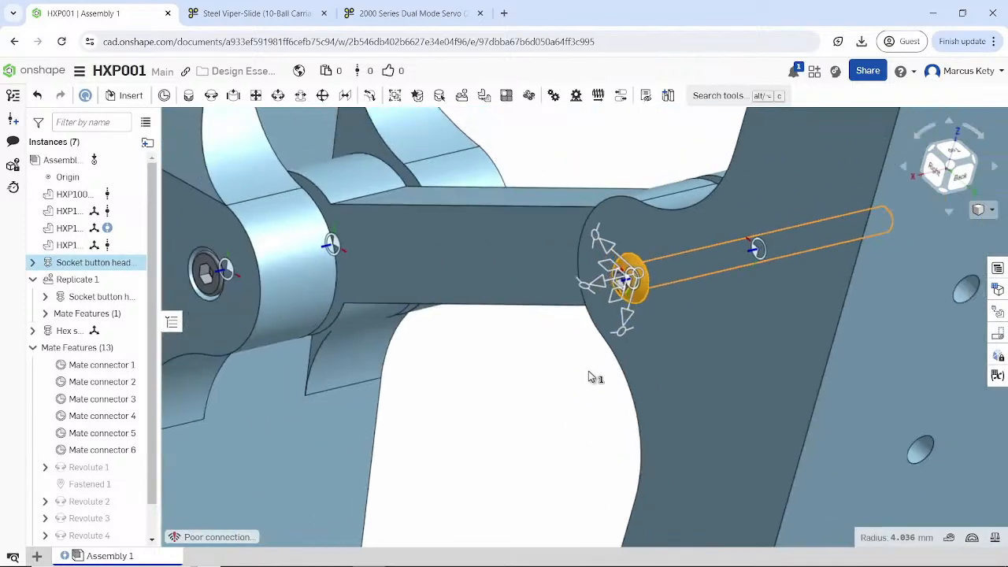
- Edit the standard content of the button head screw in the chassis connector's upper pivot hole and set its length to 40
scroll(571, 351, "down", 3)
right_click(117, 264)
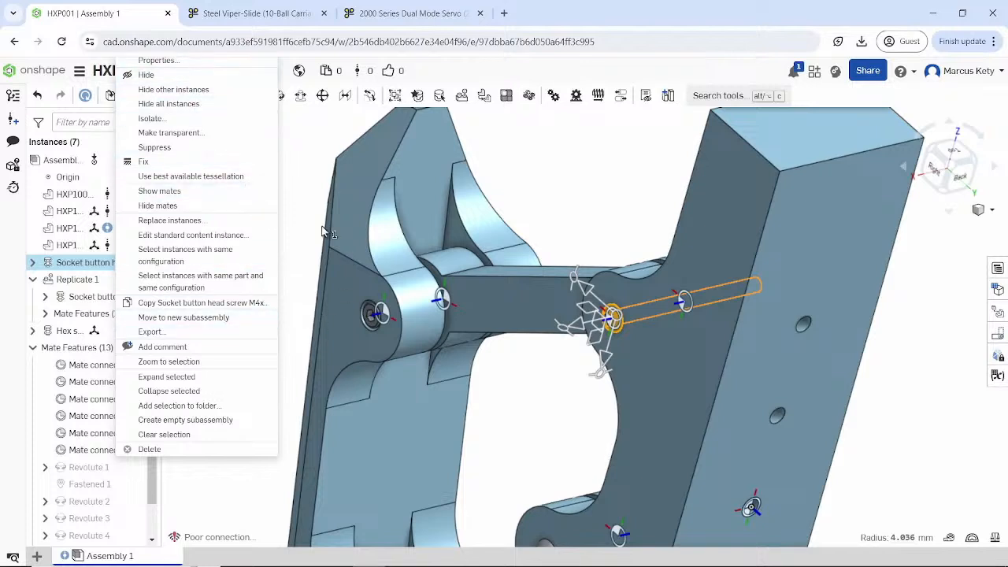
left_click(203, 234)
scroll(221, 257, "down", 5)
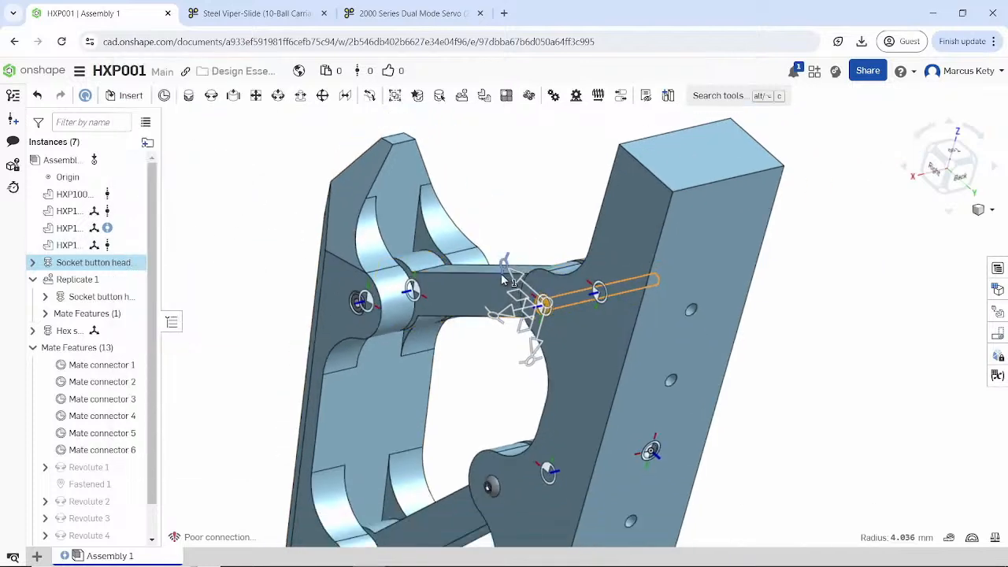
right_click(126, 267)
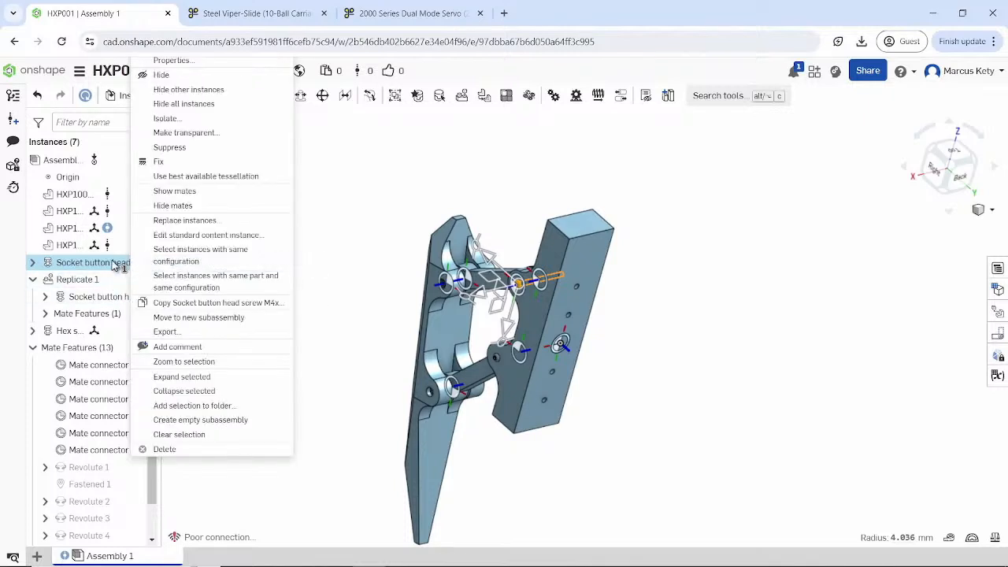
left_click(252, 237)
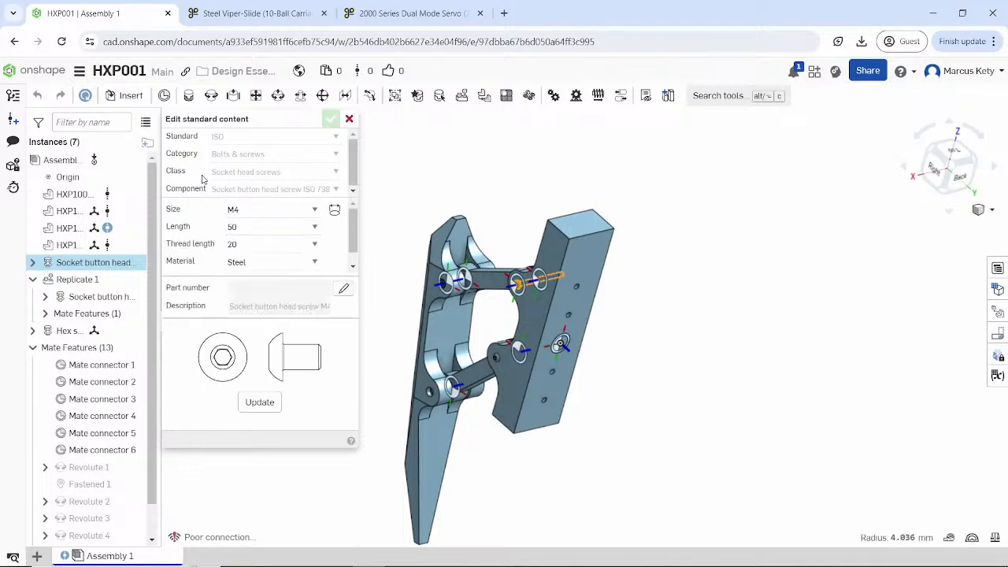
left_click(270, 227)
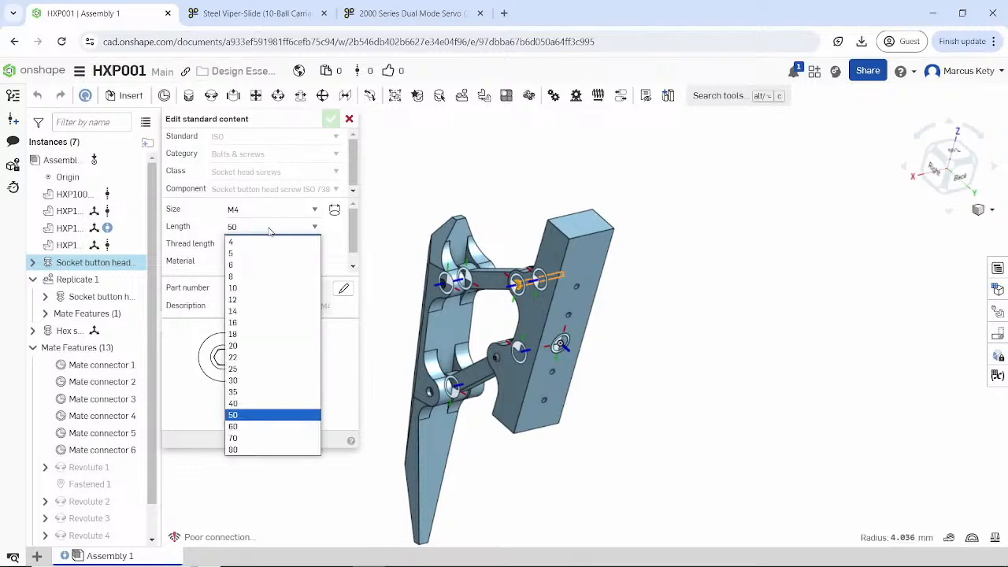
left_click(256, 411)
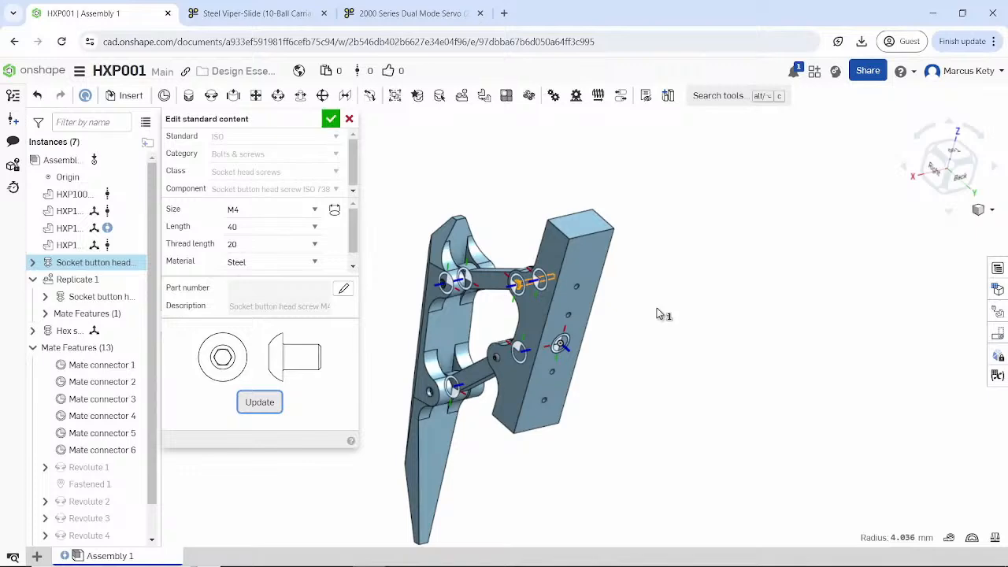
left_click(332, 119)
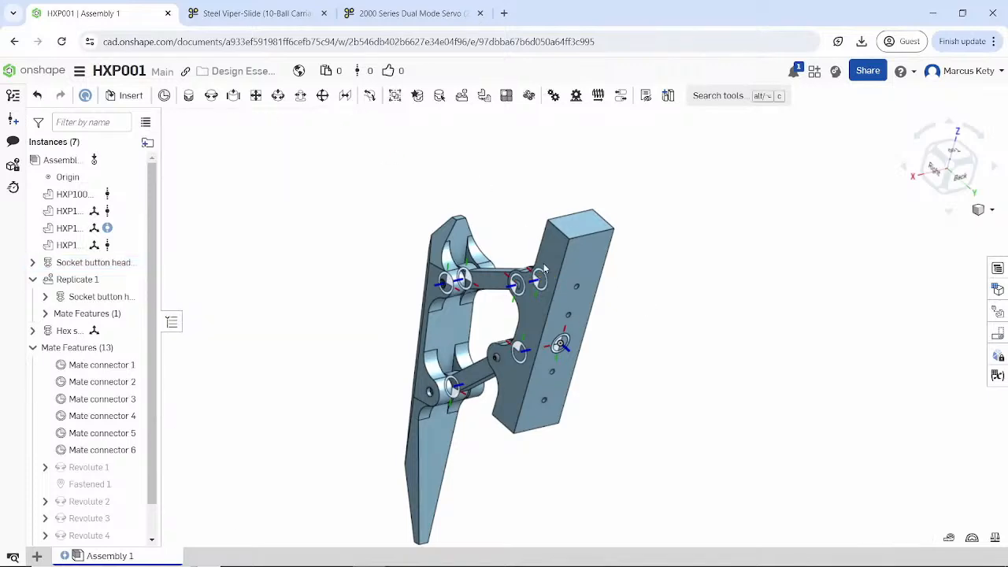
- Replace the chassis connector's upper-pivot button head screw with an ISO hex socket head cap screw from standard content, size M4, length 40
right_click_drag(543, 268, 508, 335)
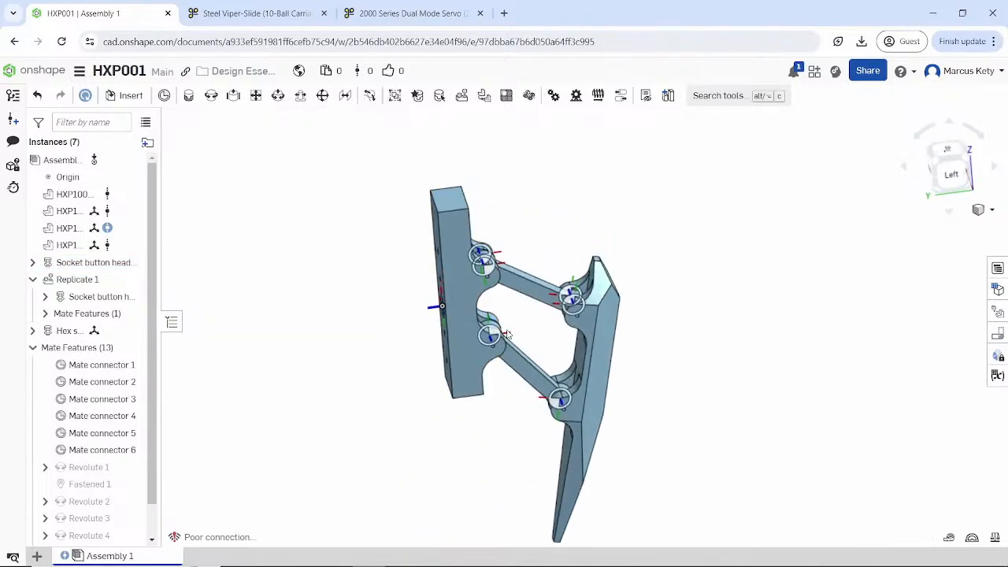
scroll(508, 335, "up", 10)
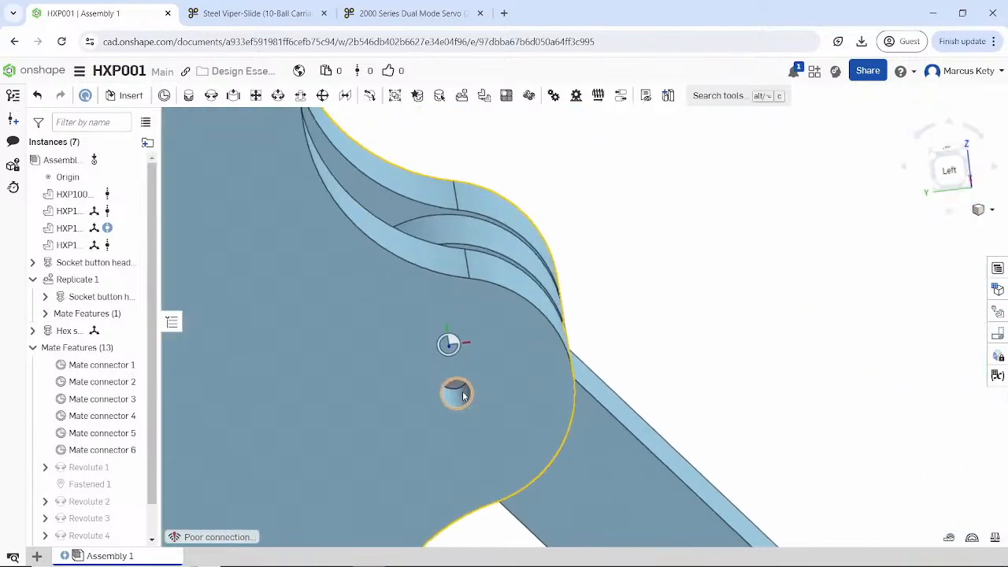
scroll(481, 354, "down", 10)
right_click_drag(500, 242, 499, 152)
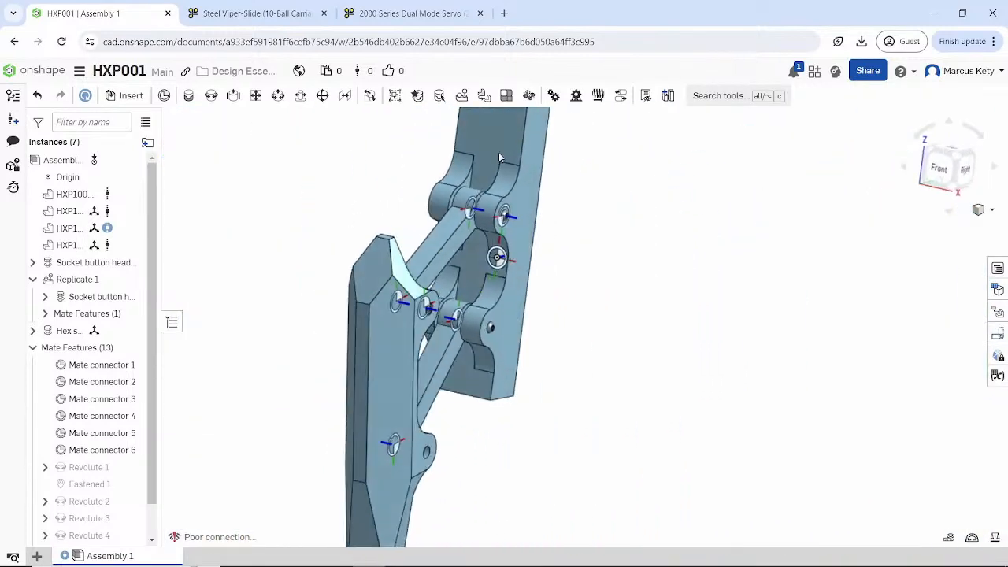
left_click(486, 95)
scroll(506, 202, "up", 5)
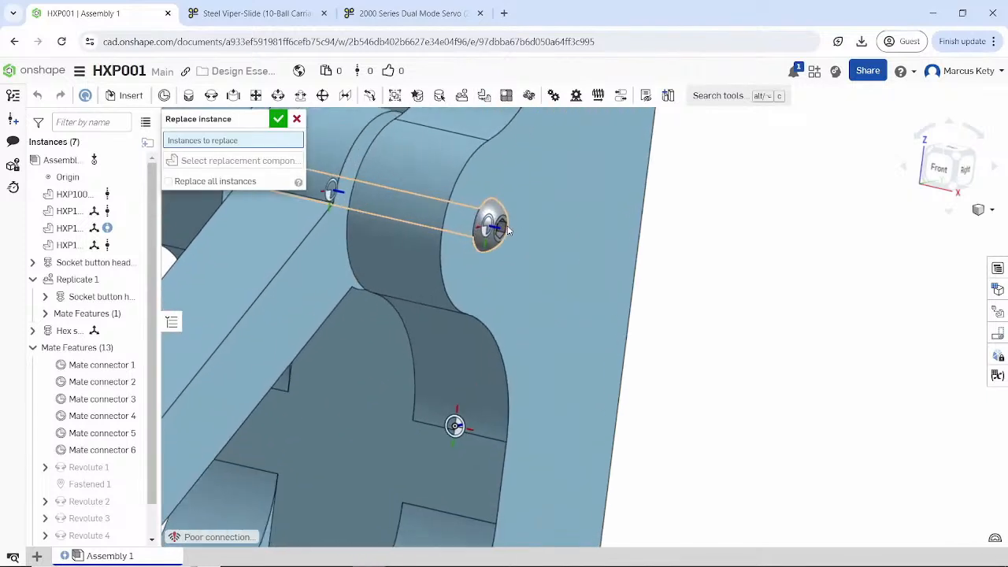
scroll(508, 230, "up", 2)
left_click(493, 211)
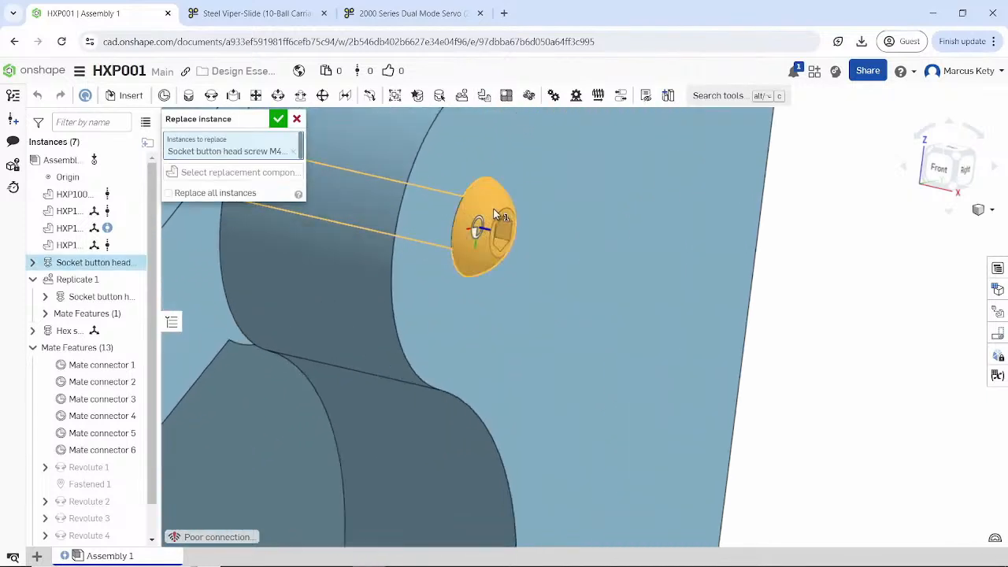
left_click(250, 179)
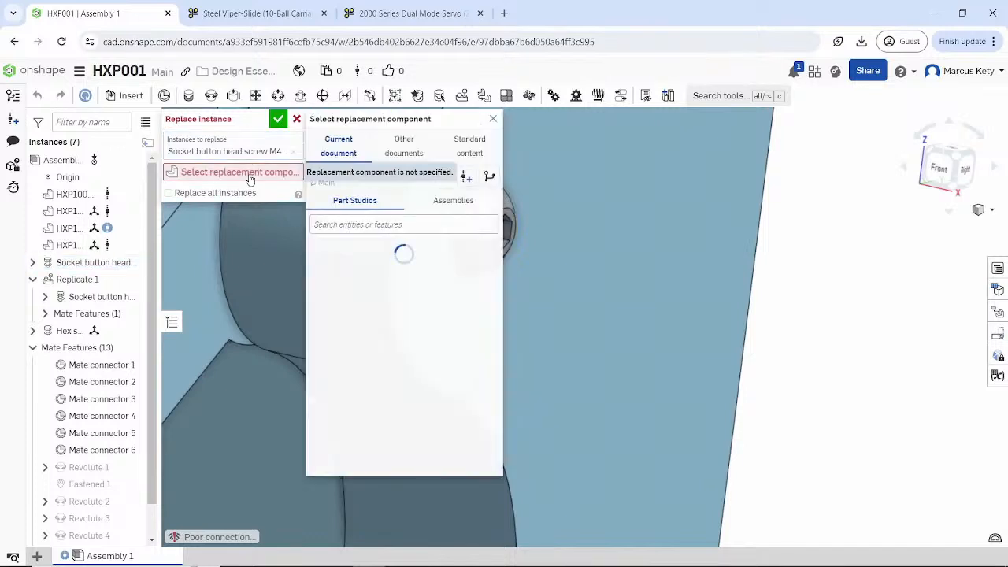
left_click(476, 148)
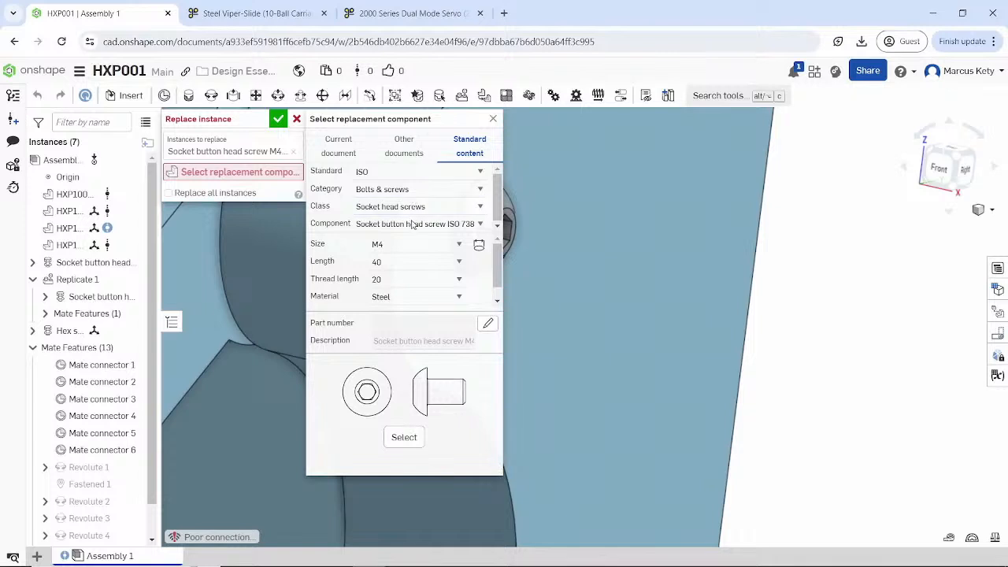
left_click(412, 224)
left_click(414, 251)
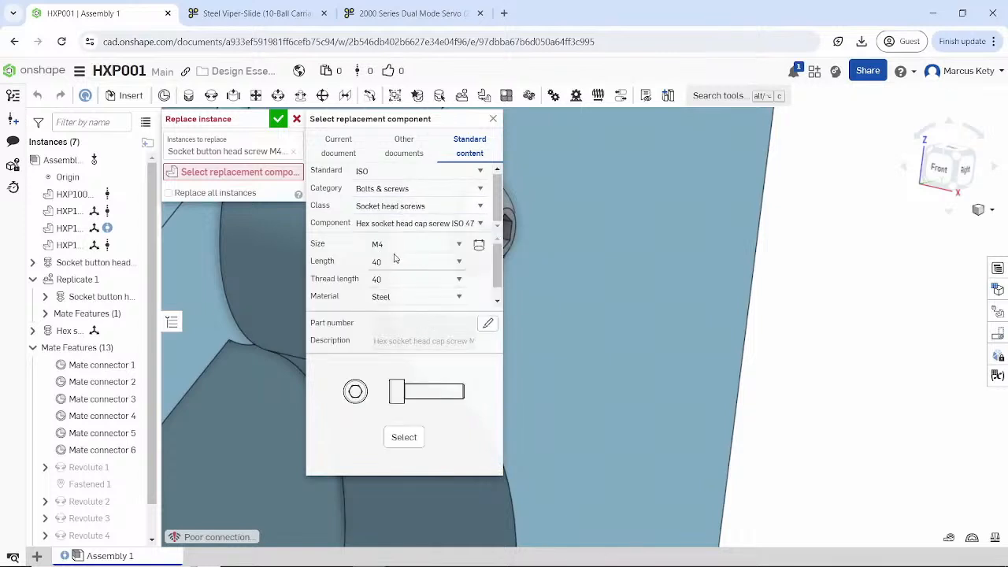
left_click(405, 438)
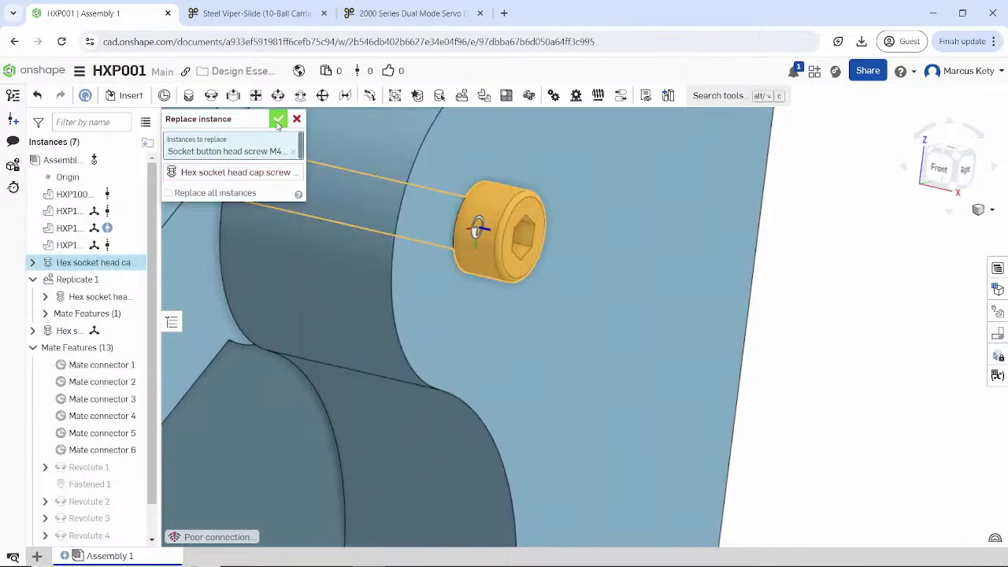
left_click(279, 120)
- Examine the cap screws in the chassis connector's and leg's pivot joints, including the leg's lower pivot hole
scroll(698, 349, "down", 10)
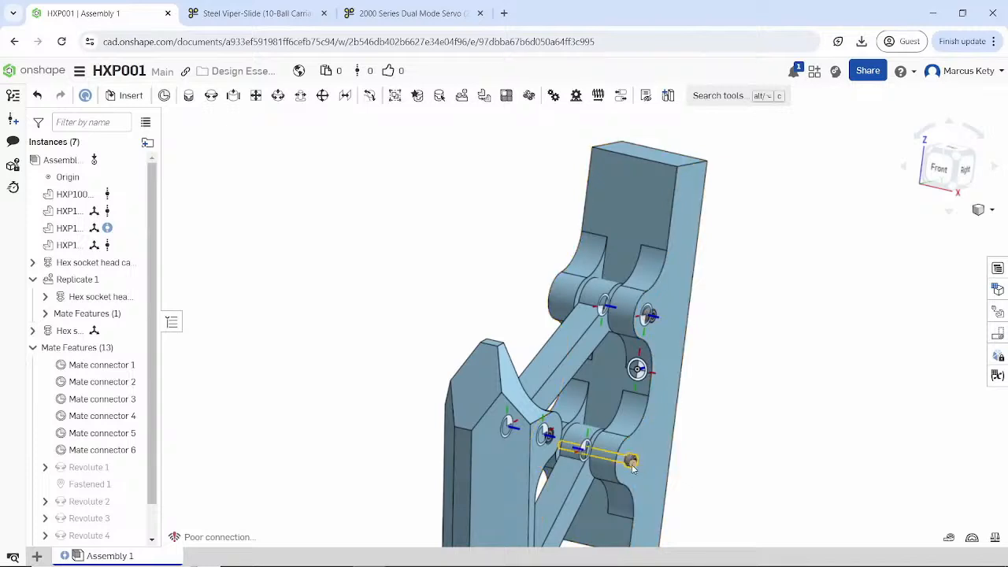
scroll(633, 467, "up", 5)
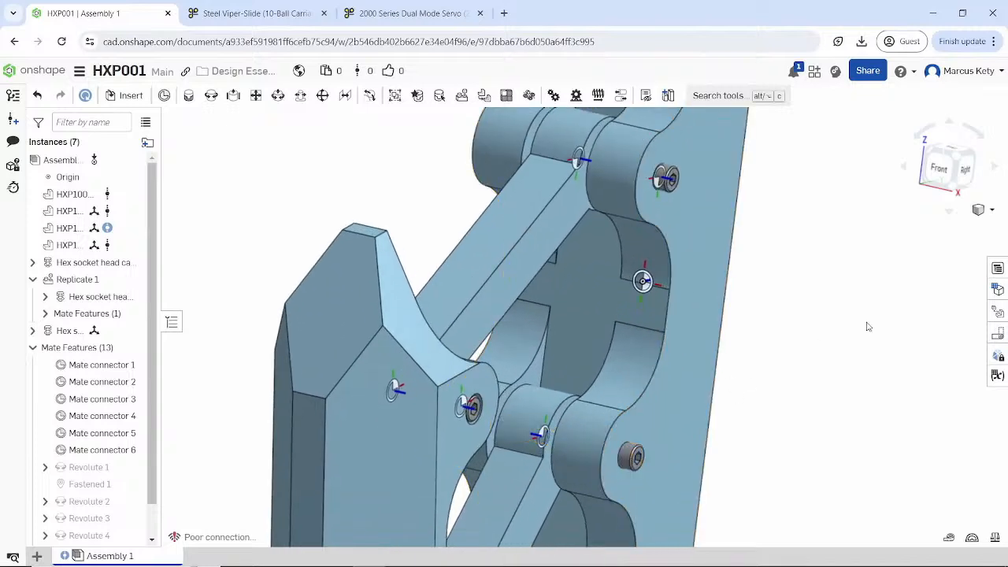
scroll(596, 408, "down", 4)
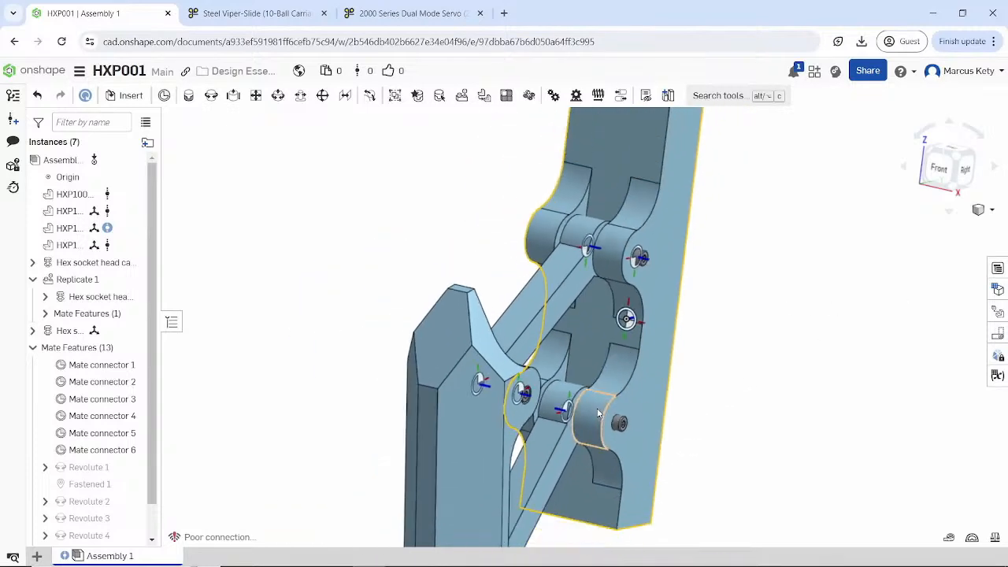
right_click_drag(596, 411, 466, 387)
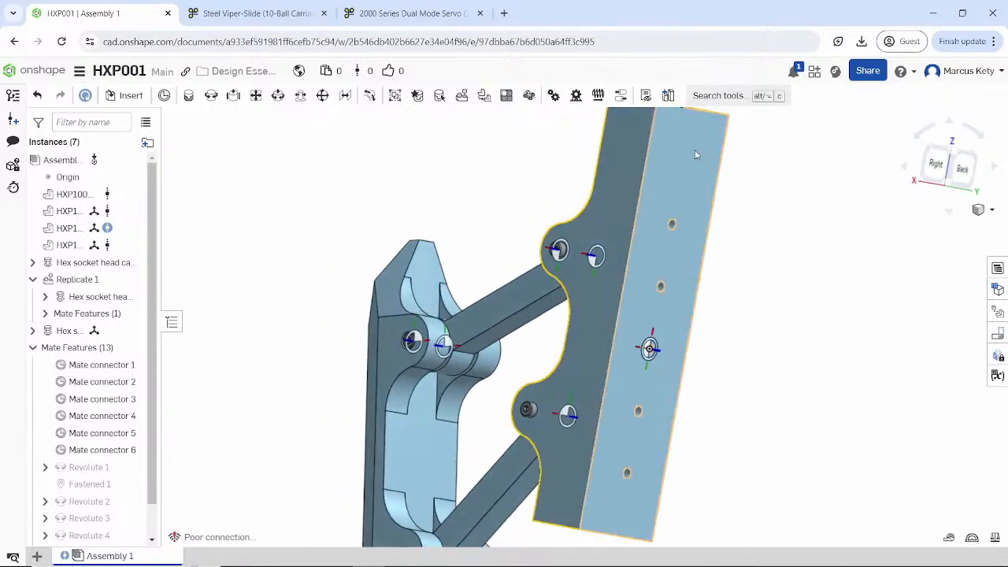
scroll(672, 224, "up", 1)
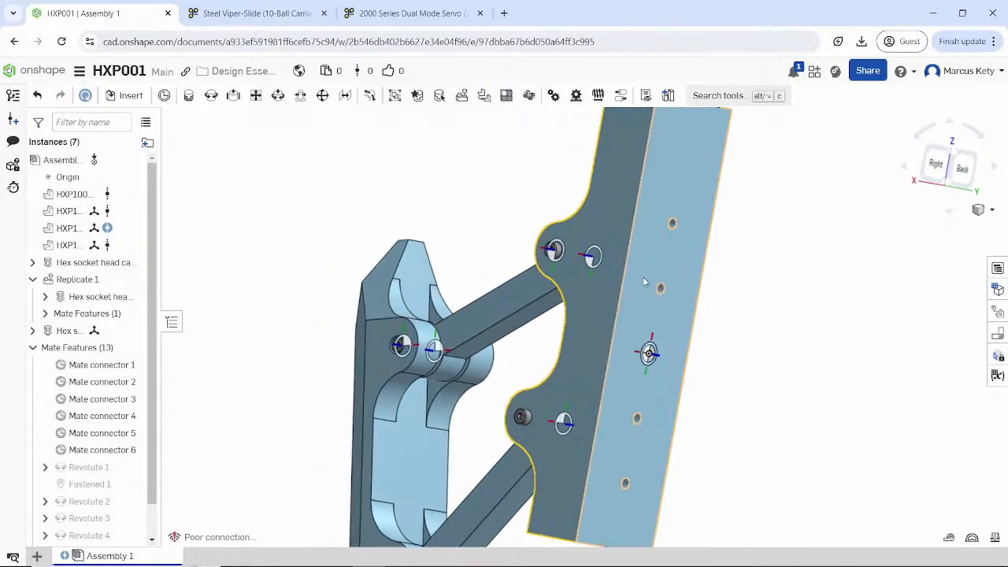
scroll(508, 384, "up", 1)
middle_click_drag(498, 343, 508, 226)
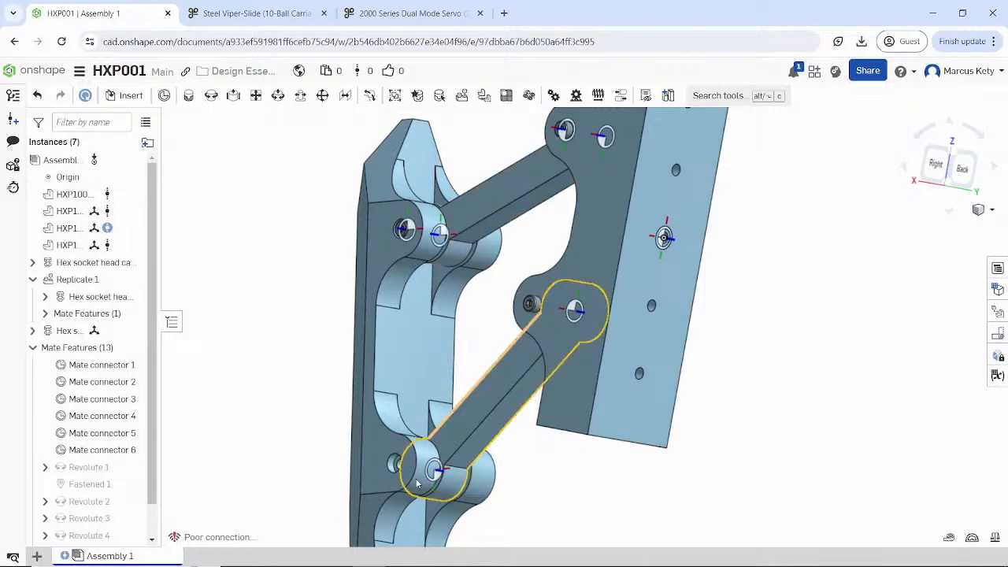
scroll(402, 230, "up", 3)
scroll(483, 394, "down", 4)
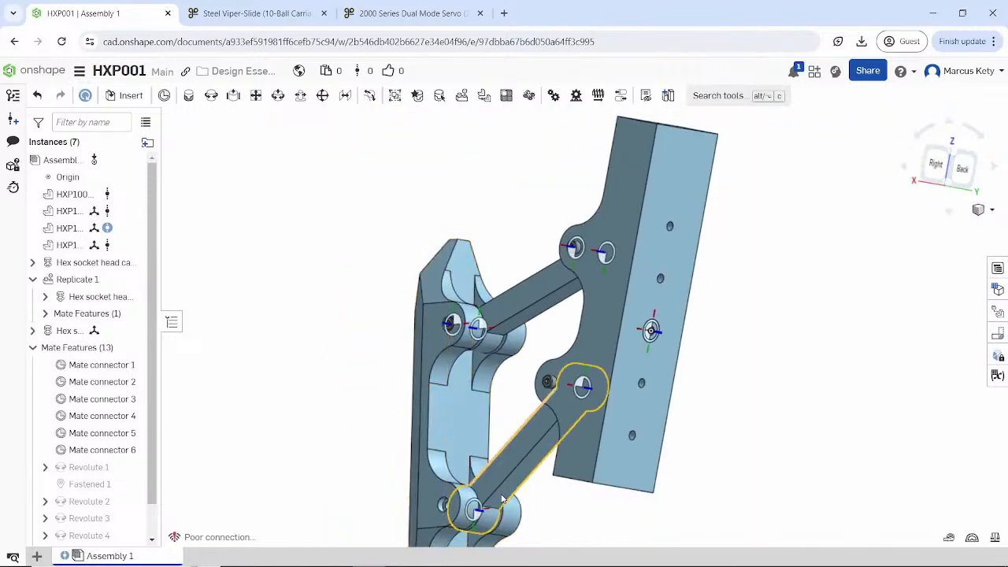
- Try to replicate the leg's upper-pivot cap screw by matching edges on the leg's side face, and delete that replicate feature
left_click(462, 96)
scroll(473, 315, "up", 2)
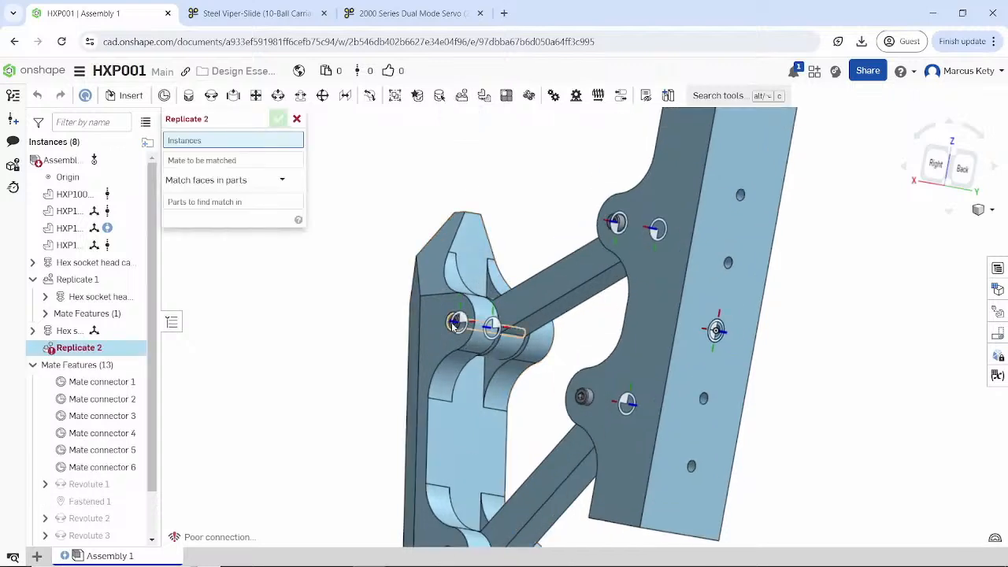
left_click(455, 325)
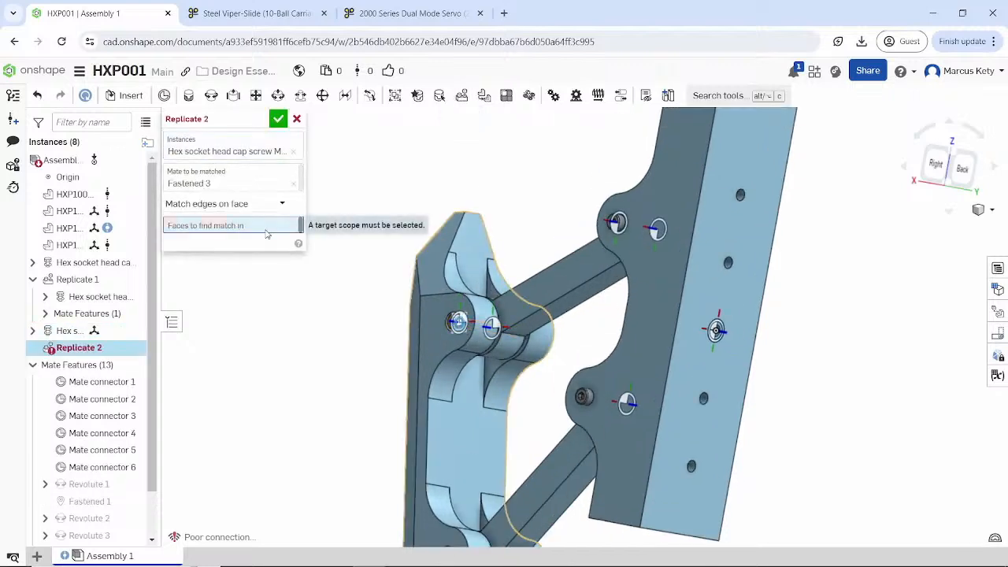
left_click(438, 332)
right_click_drag(441, 339, 452, 473)
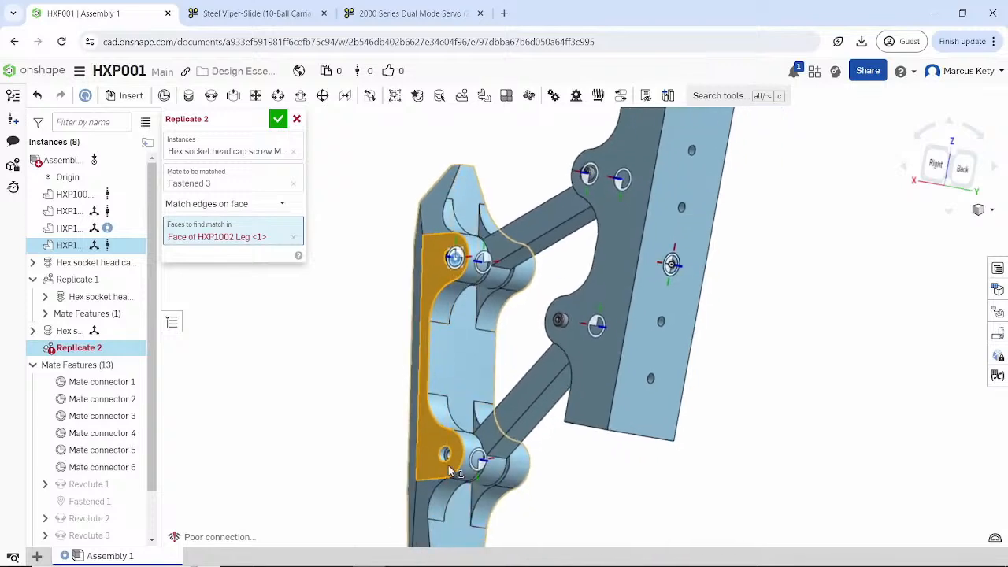
left_click(278, 119)
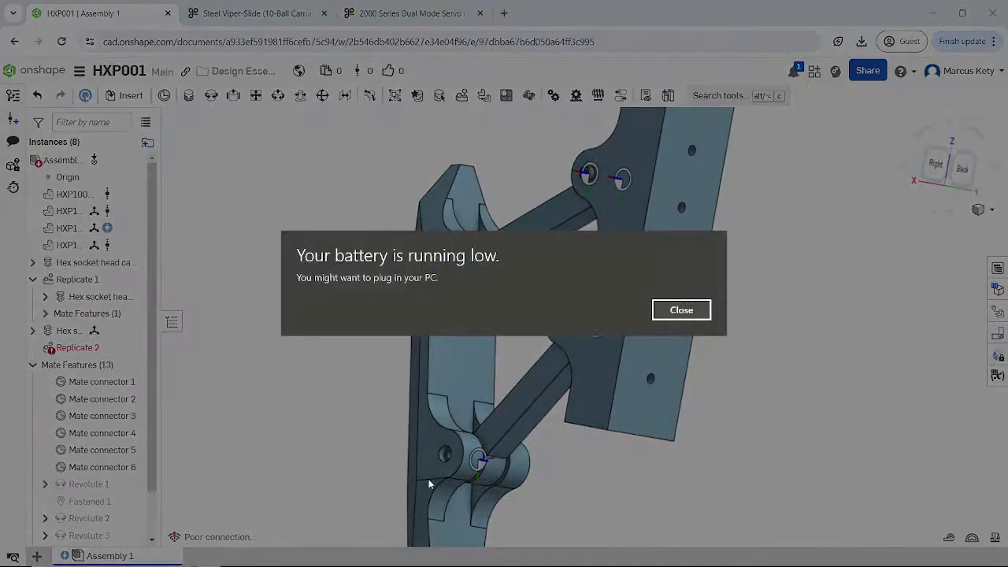
left_click(681, 311)
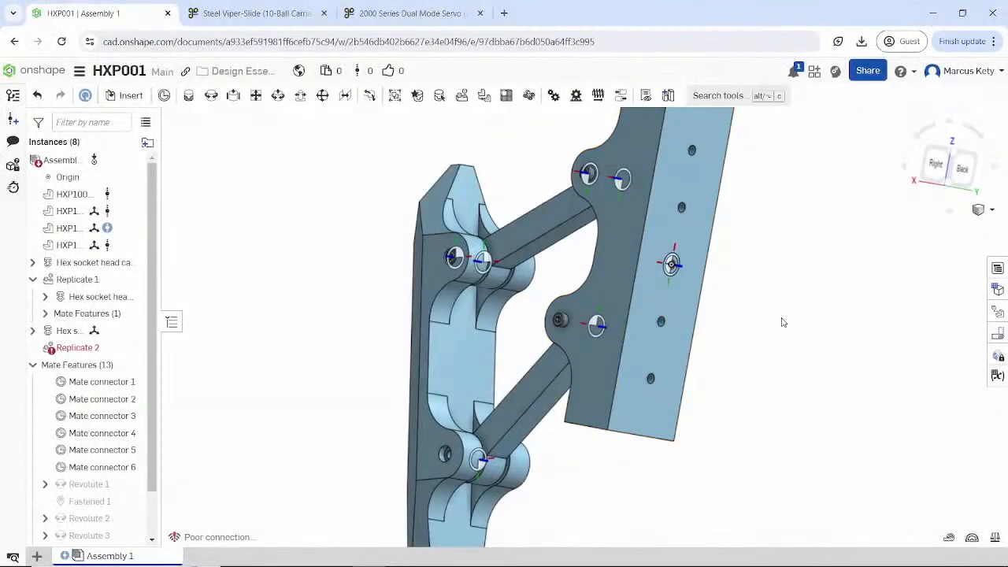
right_click(79, 352)
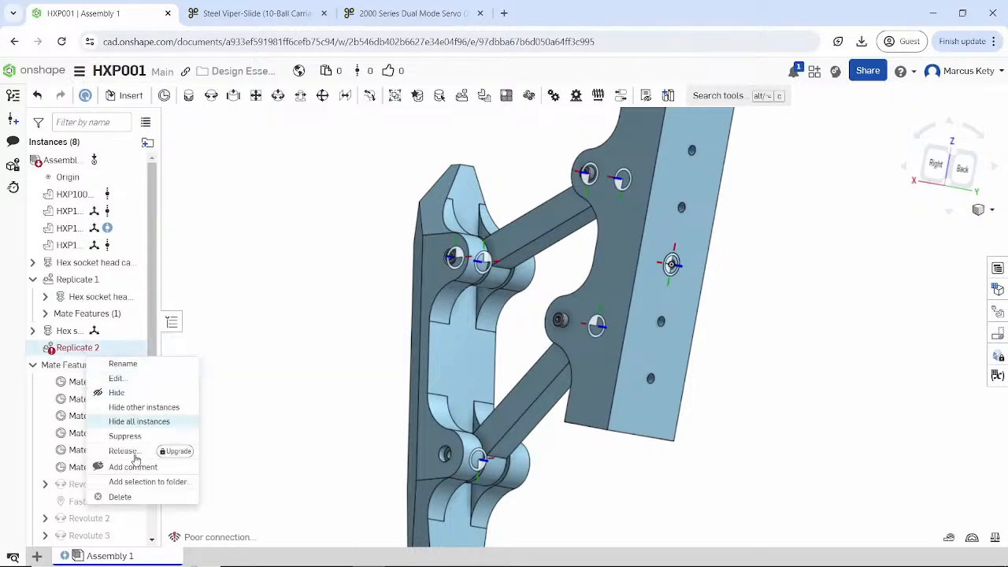
left_click(131, 498)
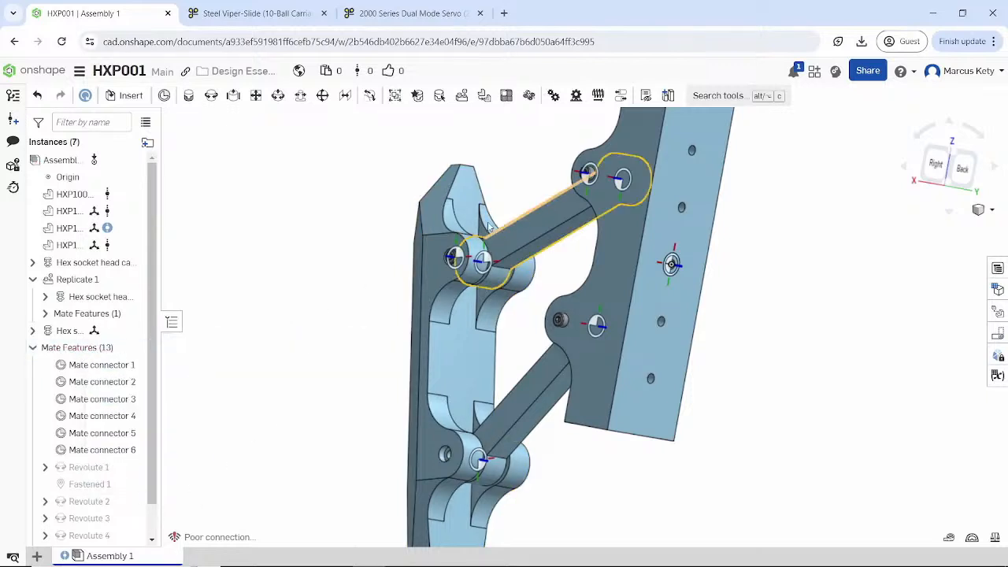
- Start a Replicate of the leg's upper-pivot cap screw using its fastened mate, with the scope set to Match edges on plane
right_click_drag(512, 228, 354, 205)
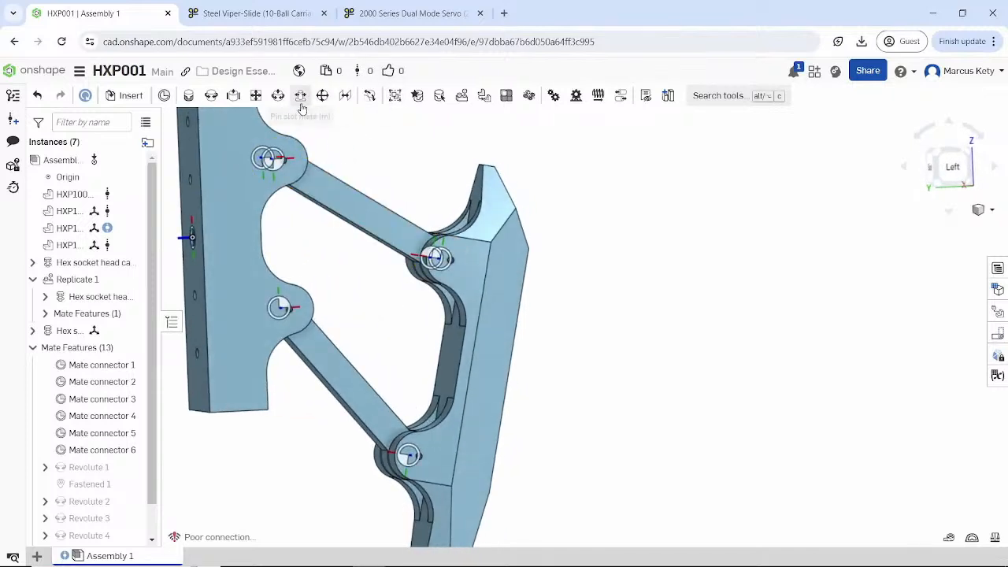
left_click(464, 96)
scroll(445, 271, "up", 5)
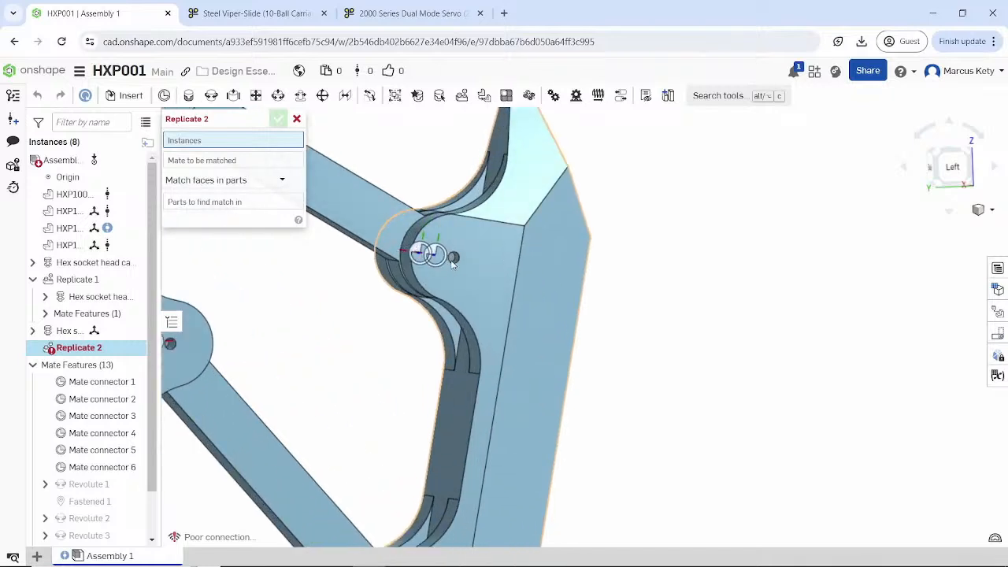
left_click(447, 260)
left_click(359, 243)
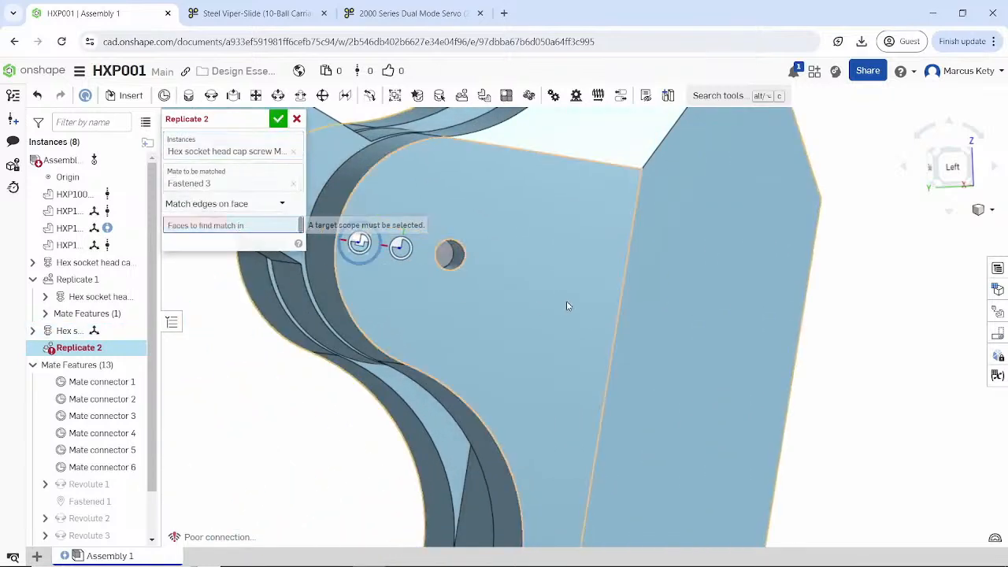
left_click(260, 201)
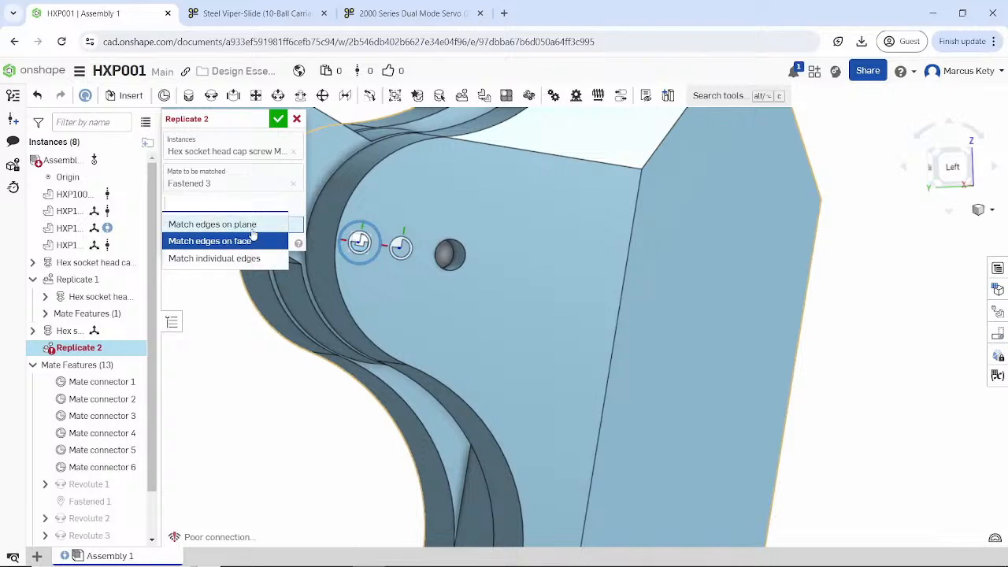
left_click(254, 227)
- Pick the seat around the cap screw in the leg's upper pivot hole as the match scope and complete the replicate
scroll(453, 335, "down", 5)
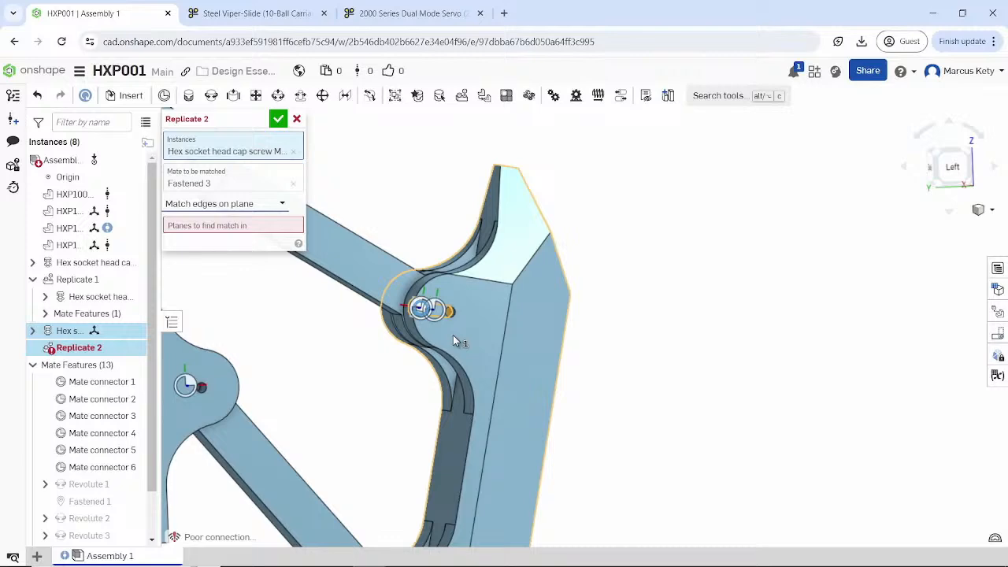
right_click_drag(413, 317, 620, 326)
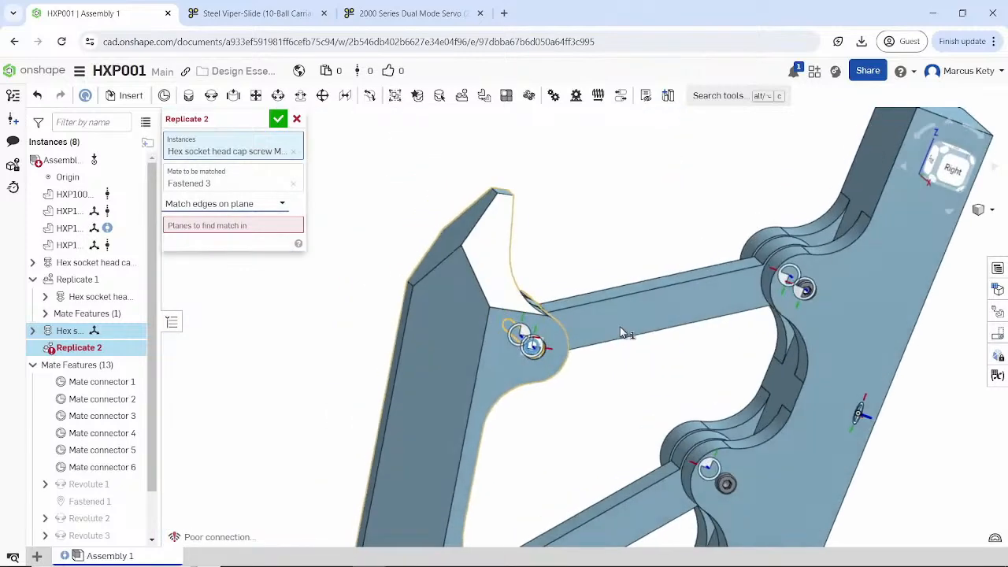
scroll(545, 323, "up", 6)
left_click(544, 323)
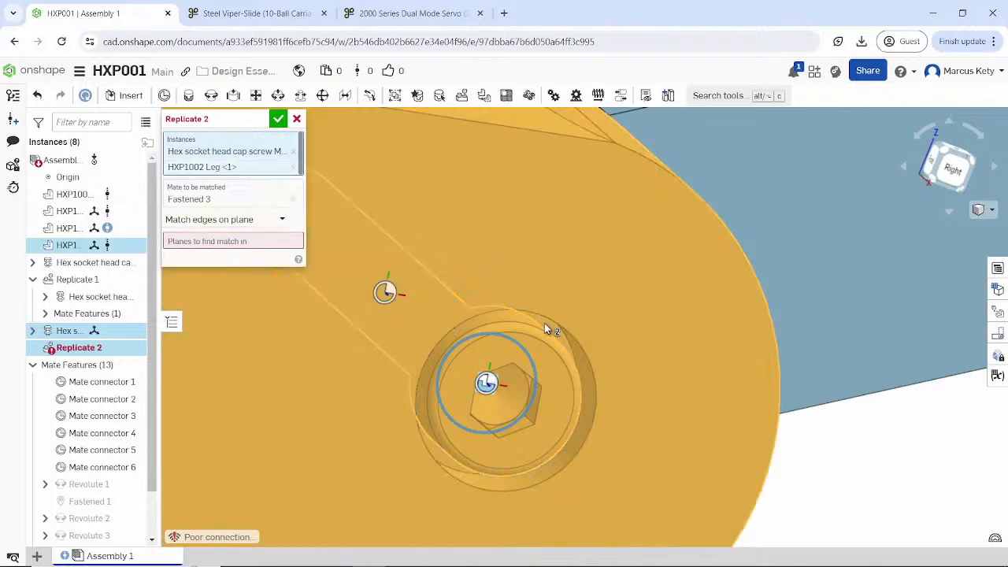
left_click(543, 322)
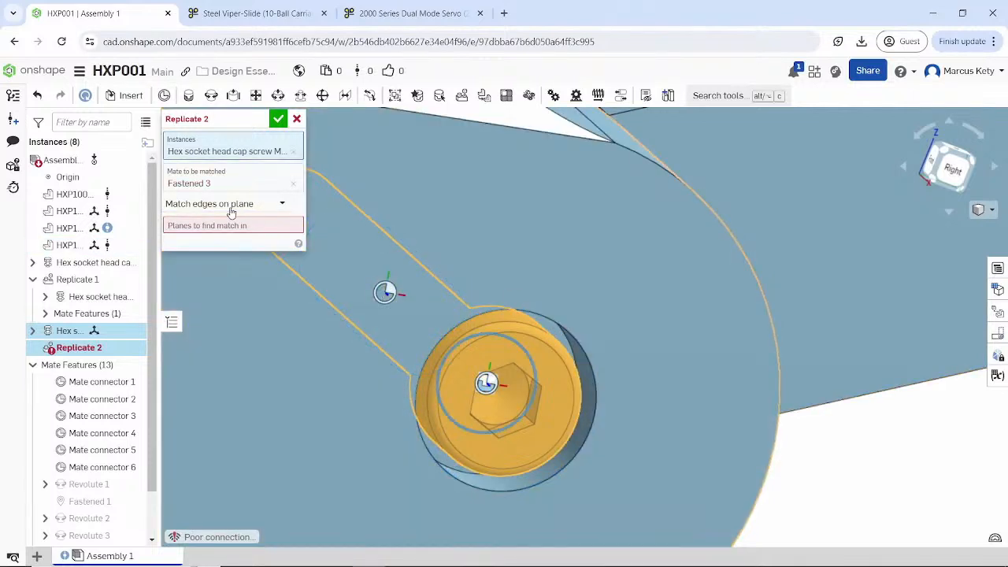
left_click(556, 338)
key("Return")
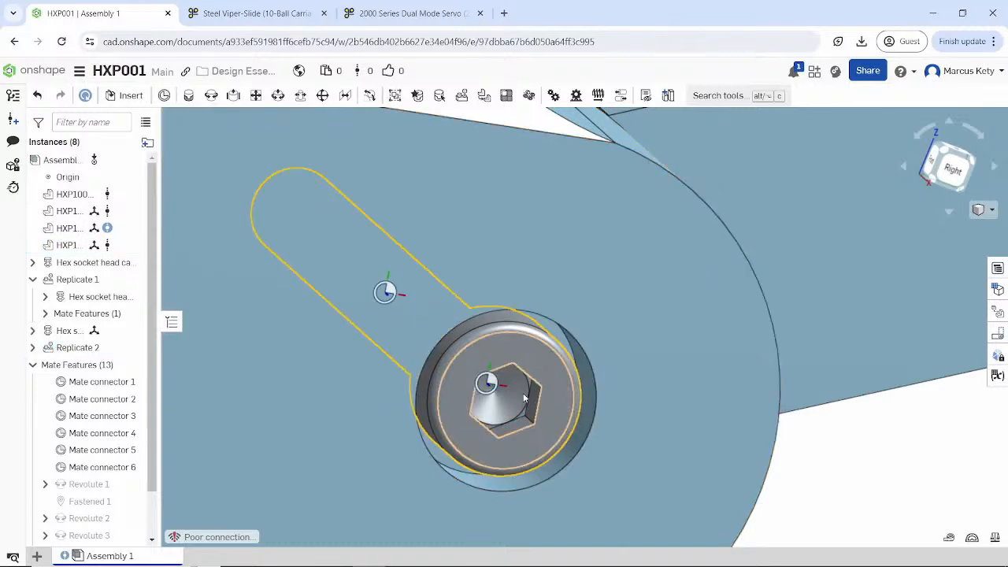
scroll(523, 398, "down", 2)
middle_click_drag(516, 361, 475, 213)
scroll(488, 402, "down", 8)
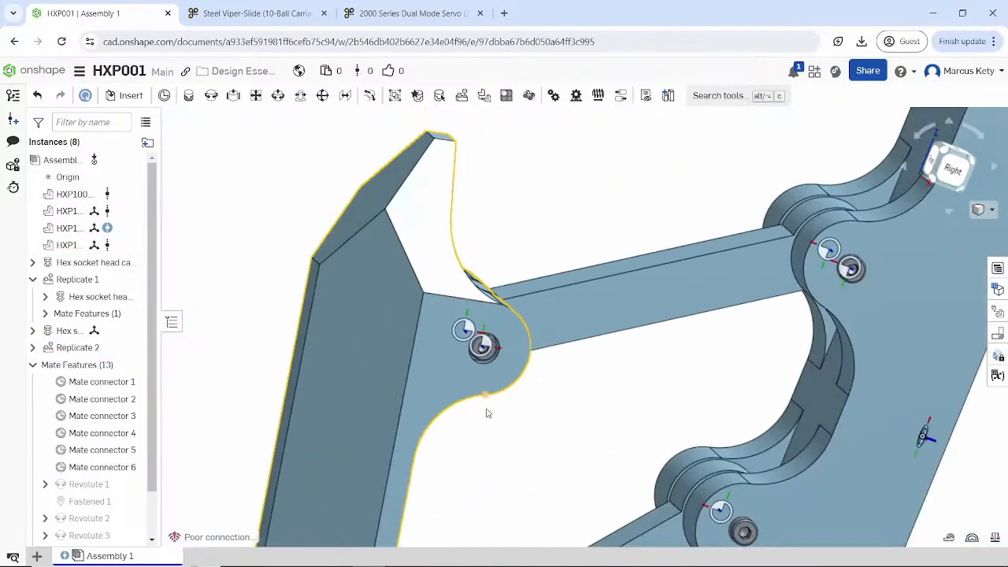
middle_click_drag(479, 421, 460, 189)
scroll(454, 400, "up", 1)
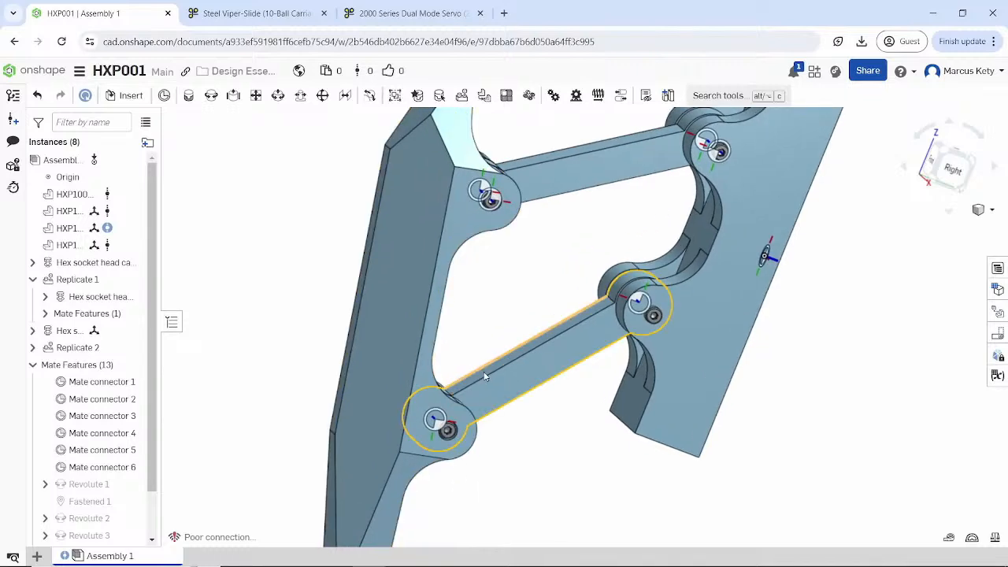
- Configure an ISO hex socket head cap screw from standard content with size M6 and length 10
right_click_drag(498, 389, 462, 331)
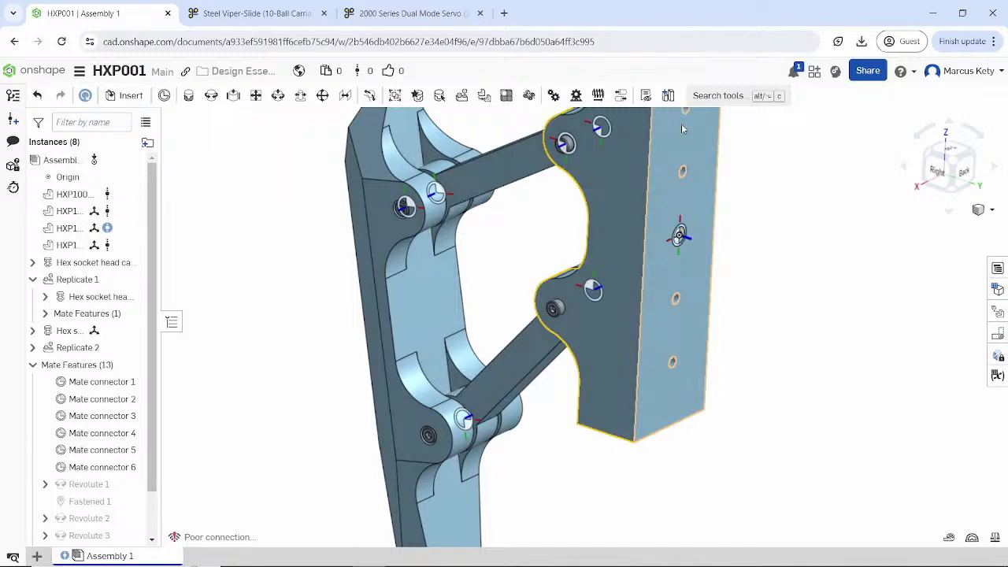
left_click(130, 97)
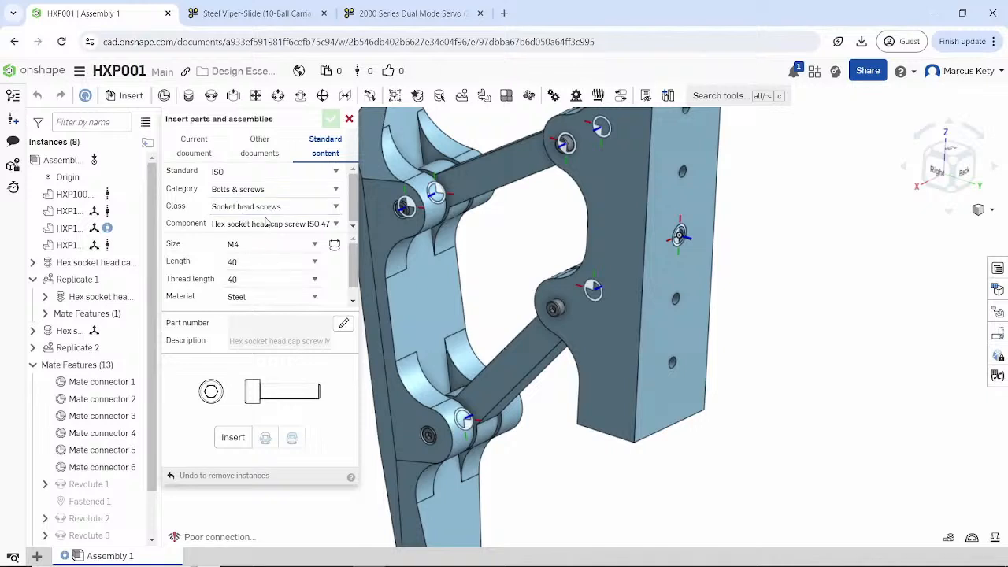
left_click(265, 263)
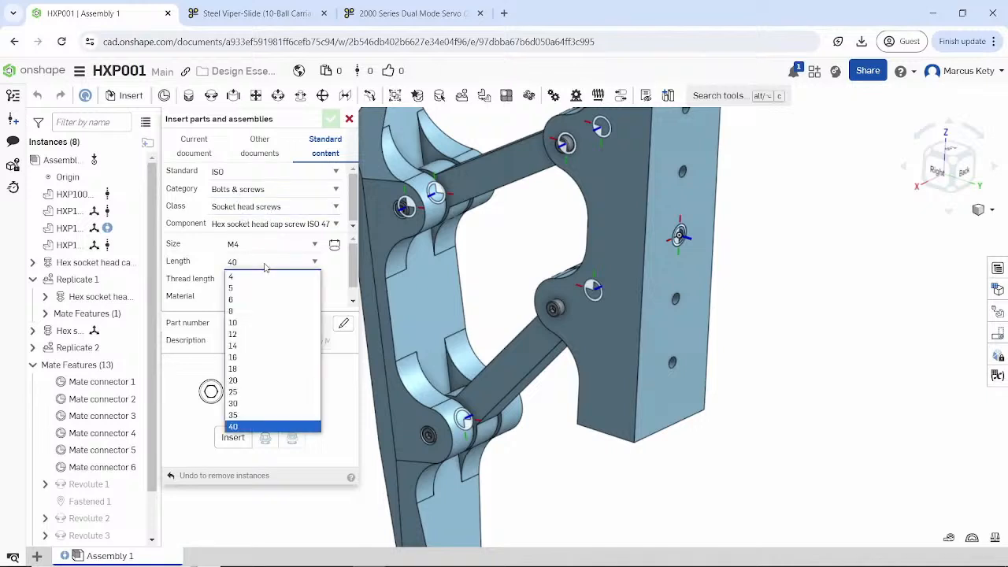
left_click(265, 258)
left_click(265, 245)
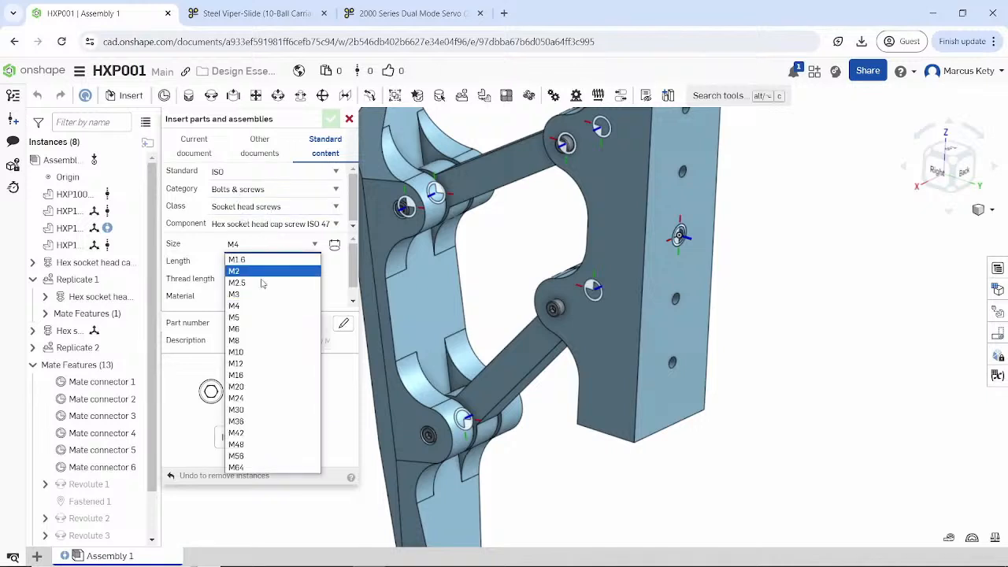
left_click(264, 341)
left_click(254, 262)
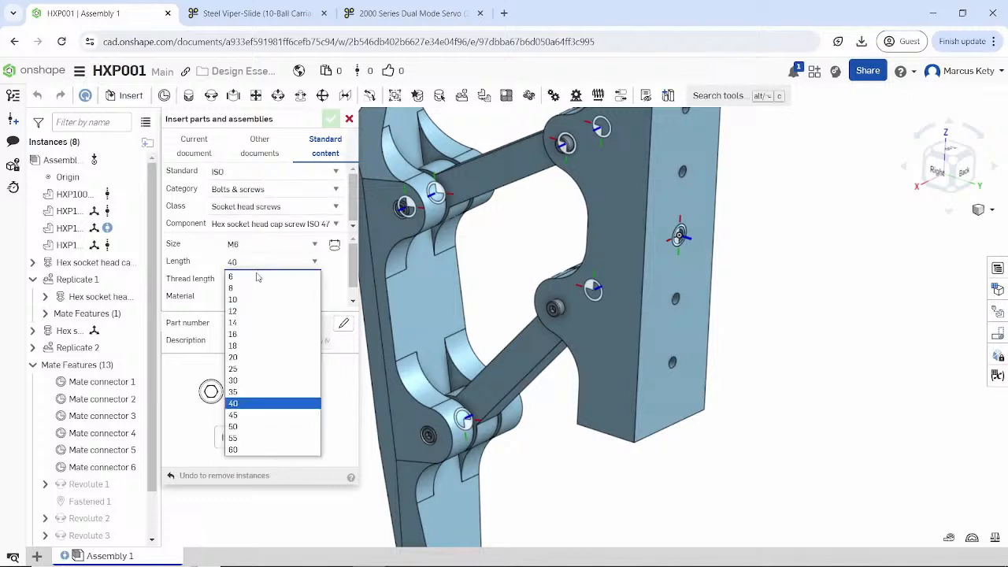
left_click(263, 306)
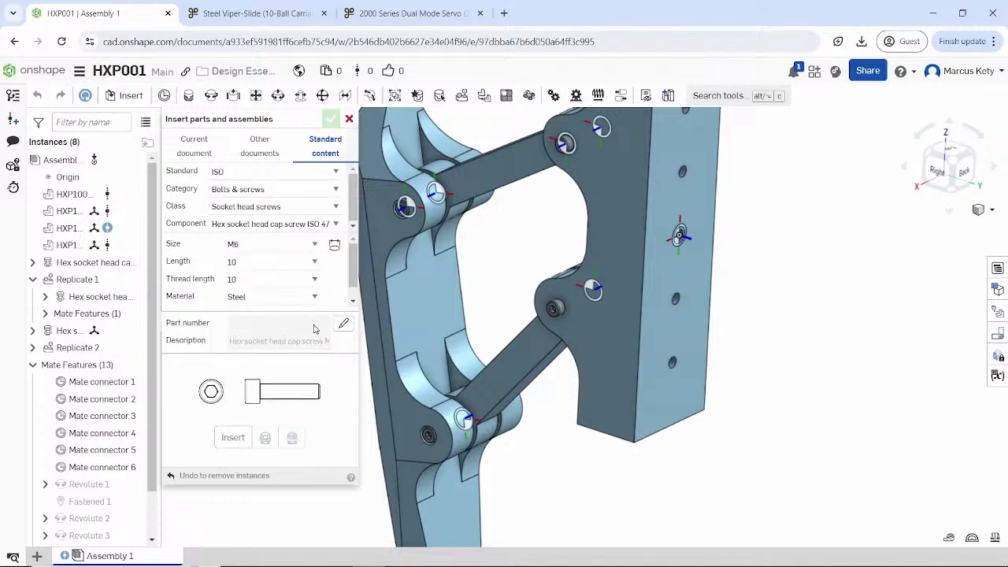
- Insert the M6 x 10 cap screw into the uppermost mounting hole on the chassis connector's back face
left_click(235, 438)
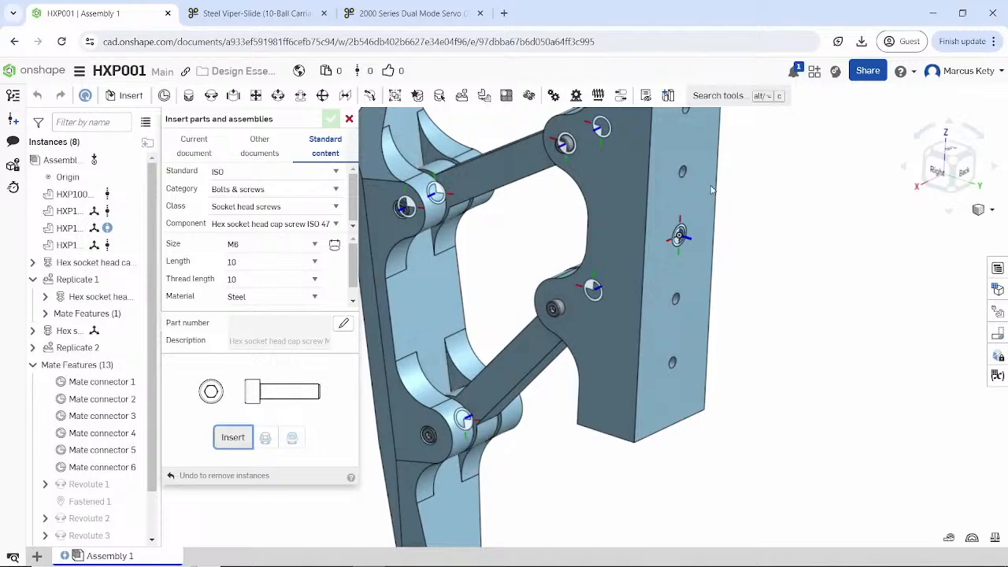
scroll(705, 178, "down", 3)
scroll(671, 143, "up", 1)
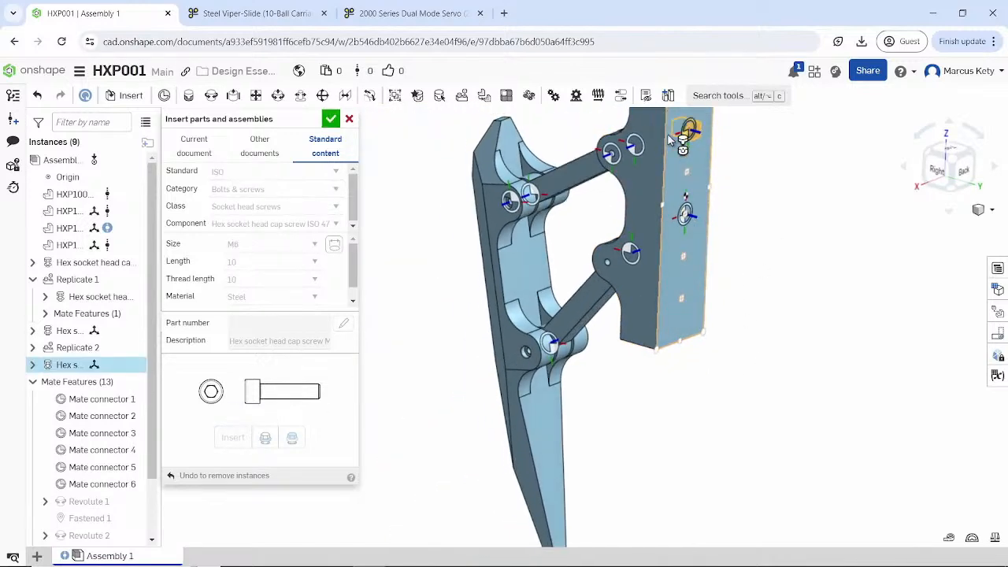
middle_click_drag(655, 166, 614, 260)
scroll(670, 223, "up", 5)
scroll(635, 230, "up", 3)
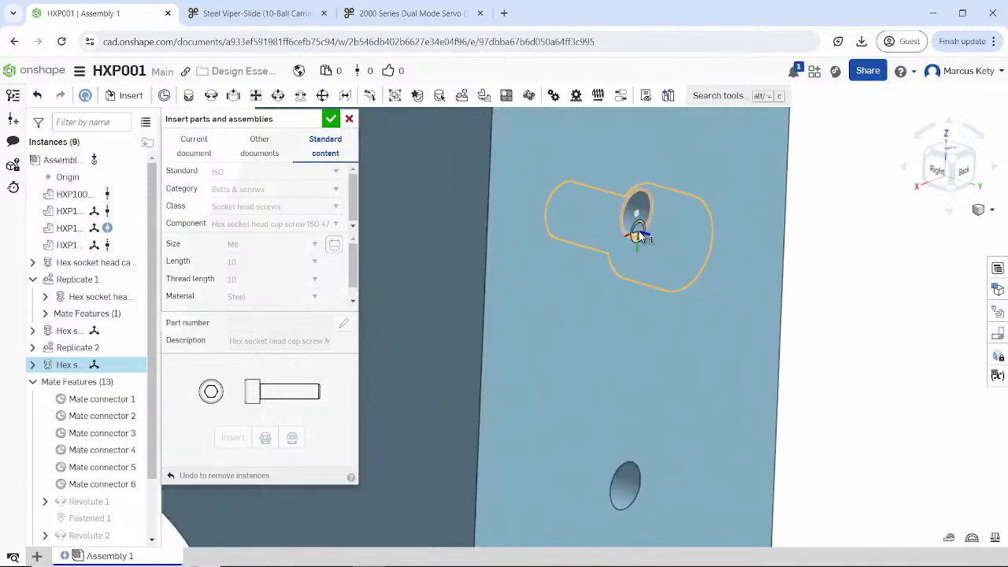
left_click(640, 214)
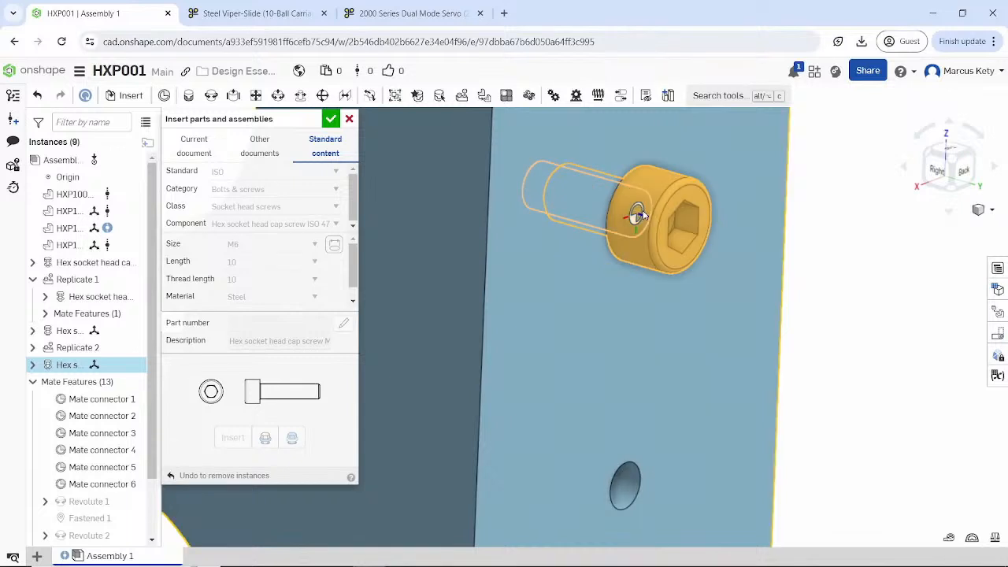
left_click(333, 121)
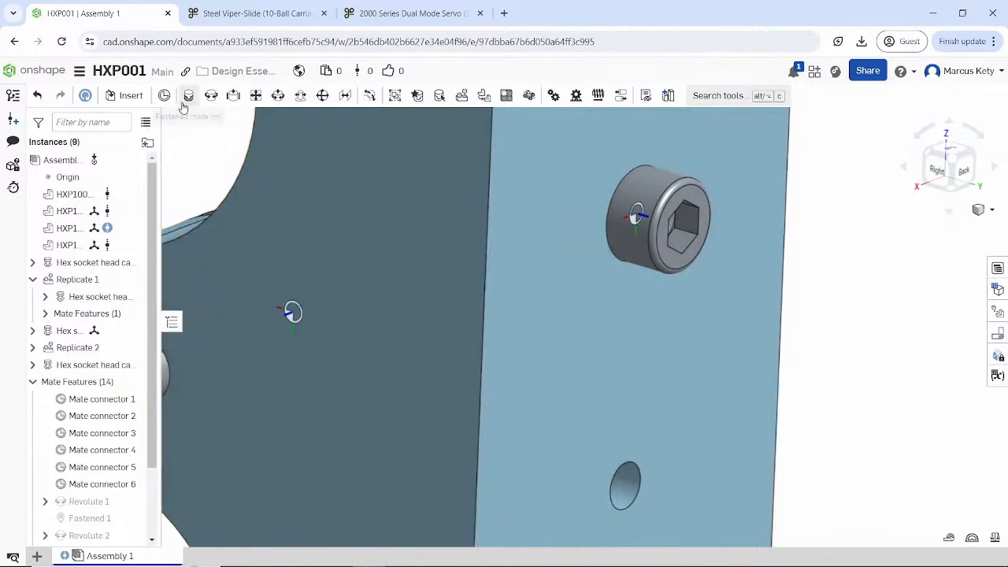
- Replicate the M6 cap screw across the chassis connector's back-face holes using Match edges on face
left_click(462, 96)
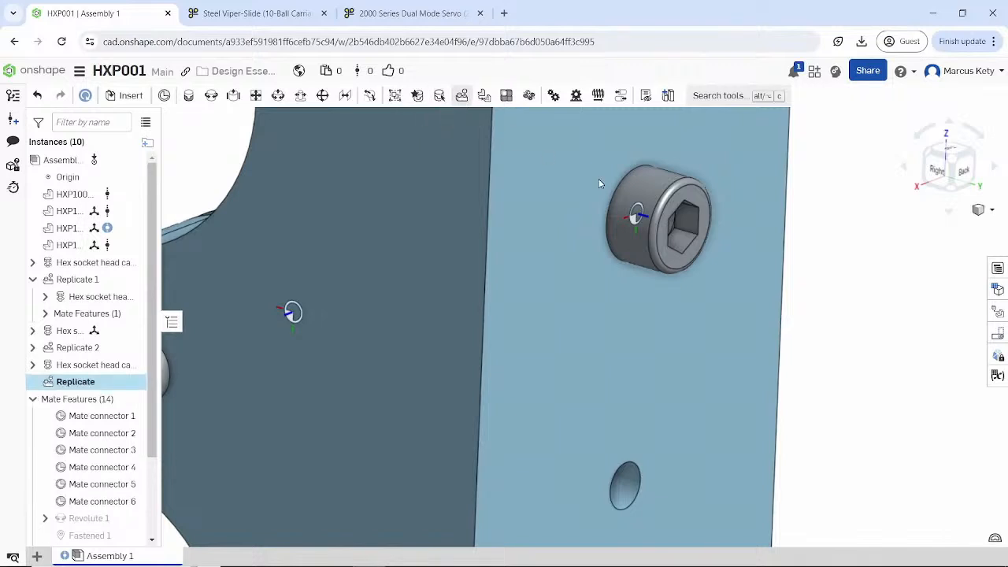
left_click(661, 189)
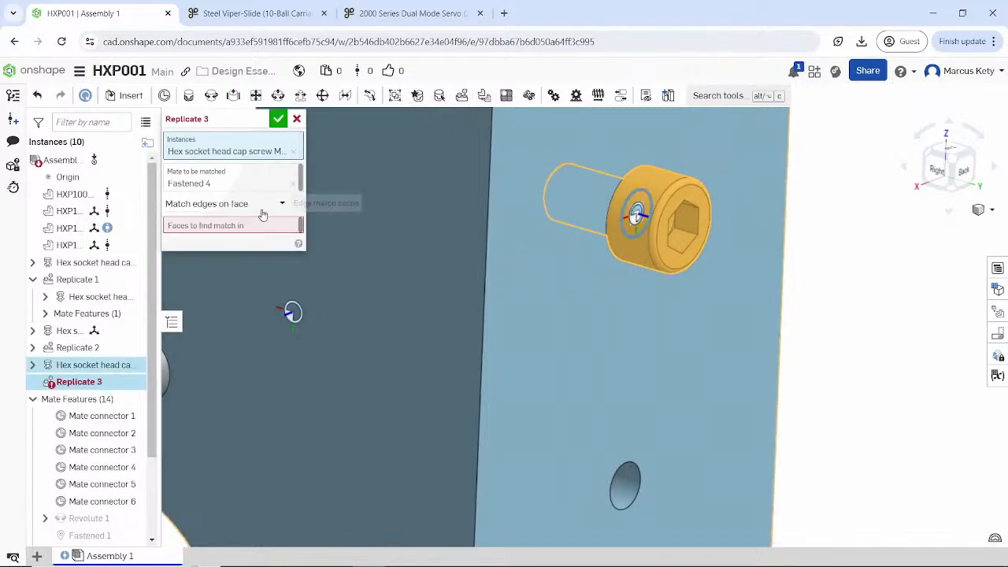
left_click(601, 283)
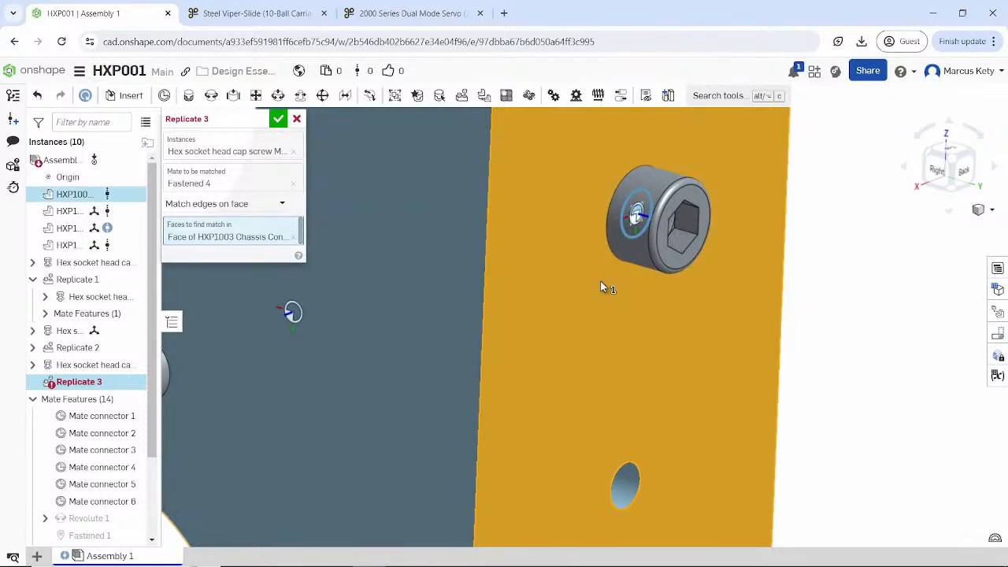
left_click(278, 118)
scroll(605, 290, "down", 10)
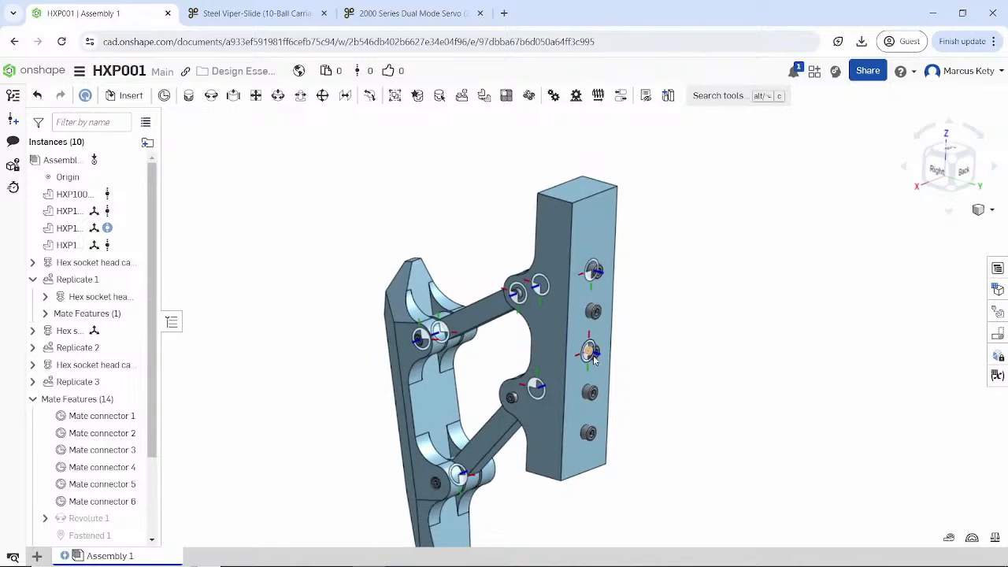
- Examine the cap screws along the chassis connector's back face and in the leg assembly's pivot joints
scroll(588, 339, "down", 3)
scroll(588, 340, "down", 1)
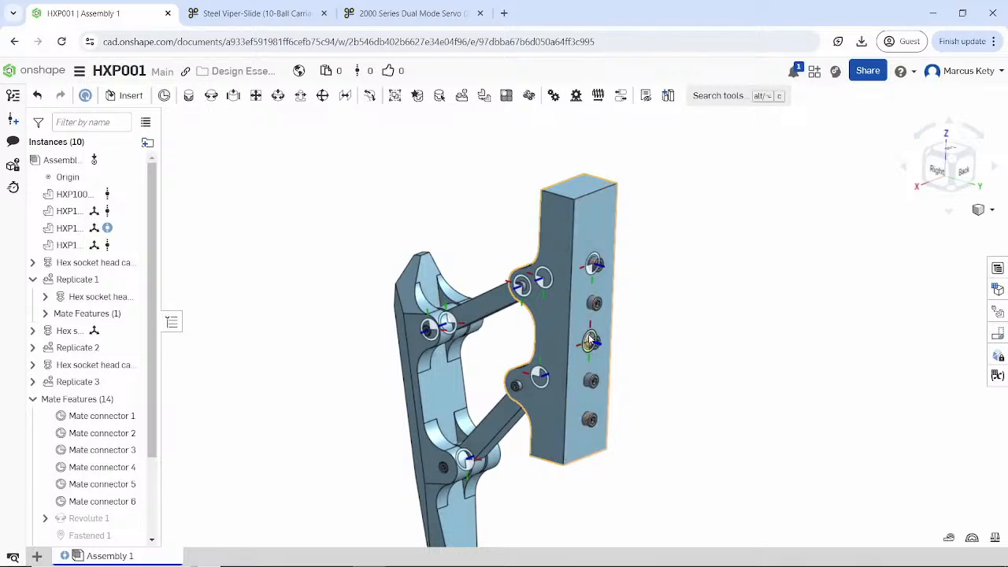
scroll(587, 335, "down", 1)
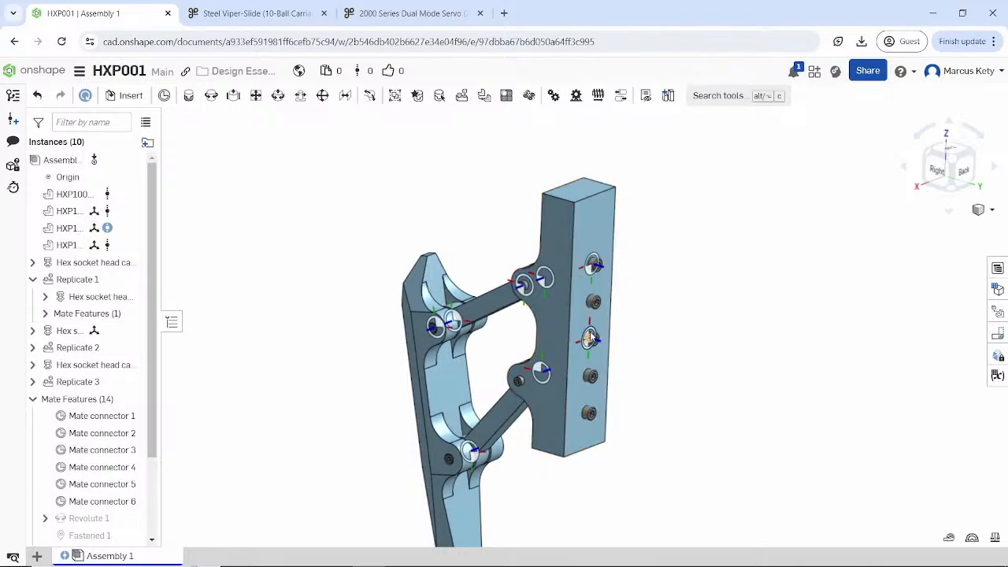
middle_click_drag(562, 298, 556, 258)
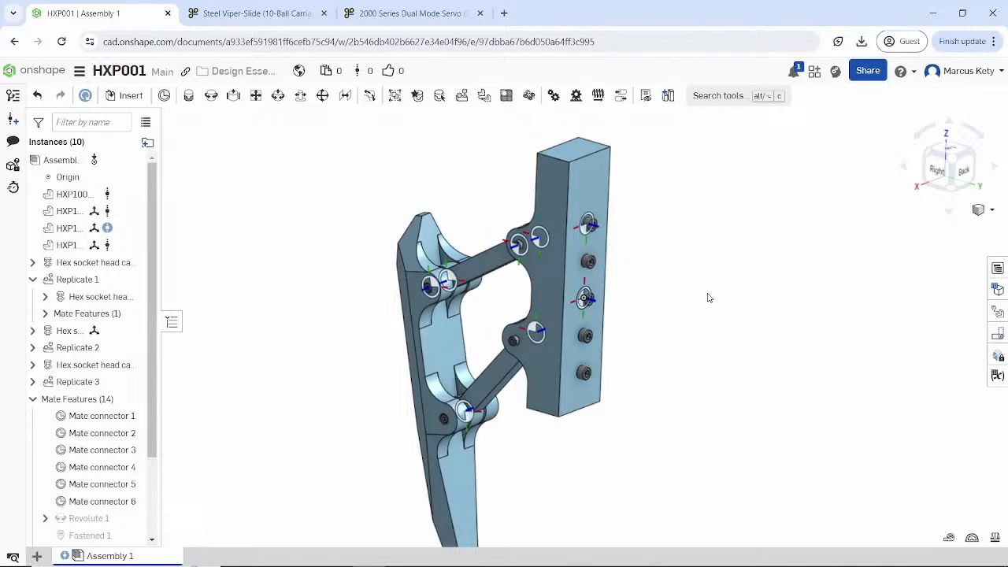
scroll(579, 335, "up", 3)
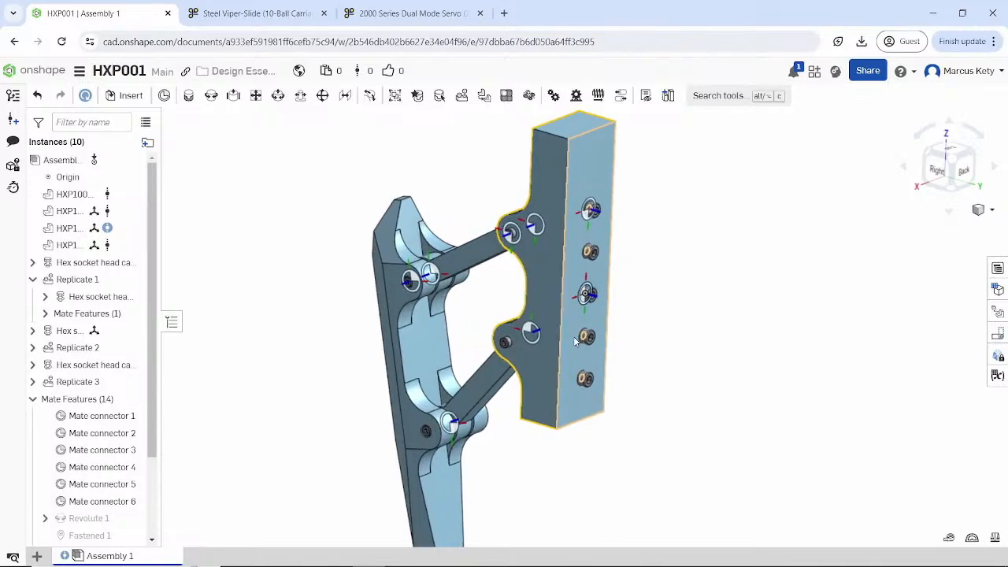
scroll(583, 331, "up", 3)
scroll(554, 181, "down", 1)
middle_click_drag(549, 195, 547, 203)
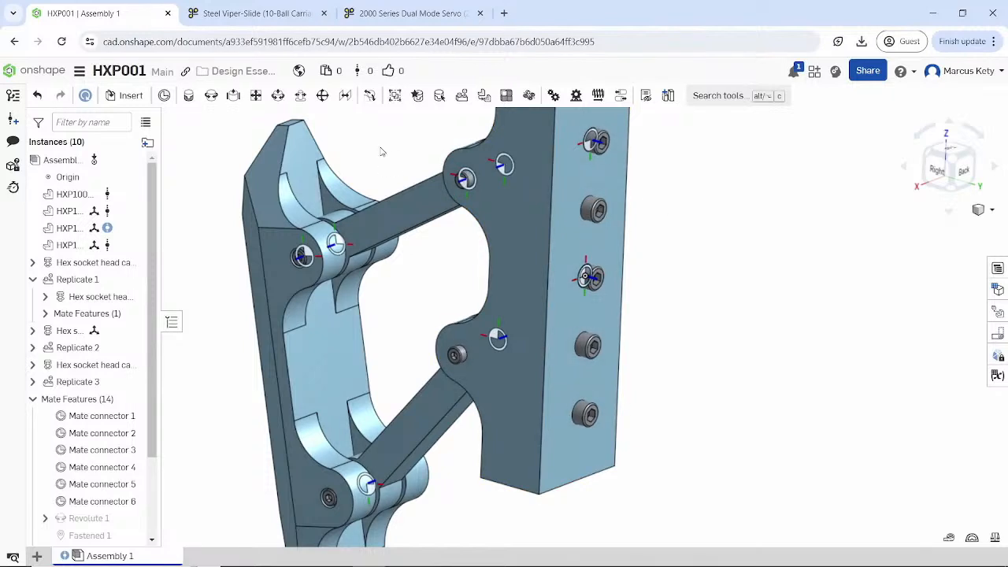
- Configure an ISO chamfered plain washer from standard content with size M6
left_click(126, 96)
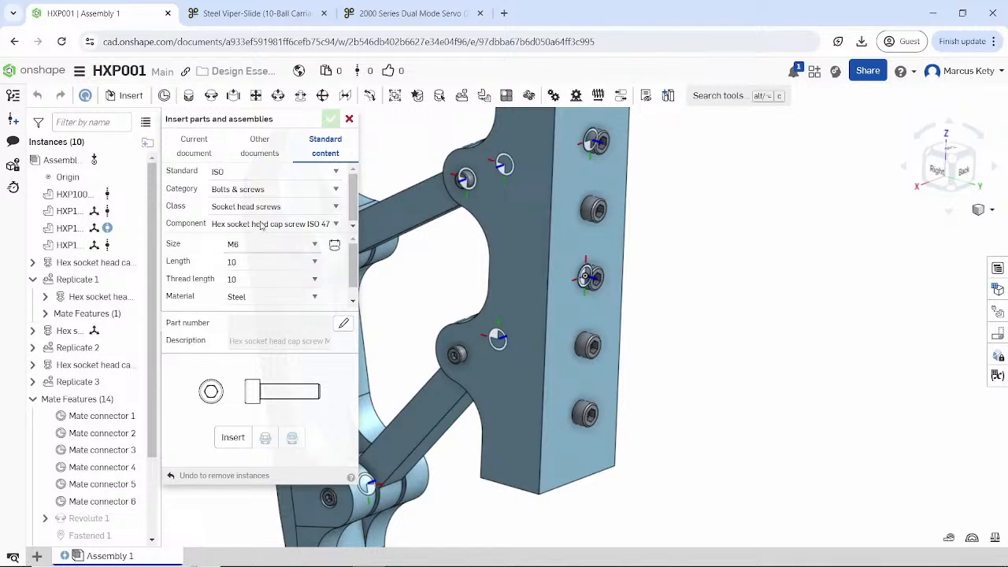
left_click(247, 191)
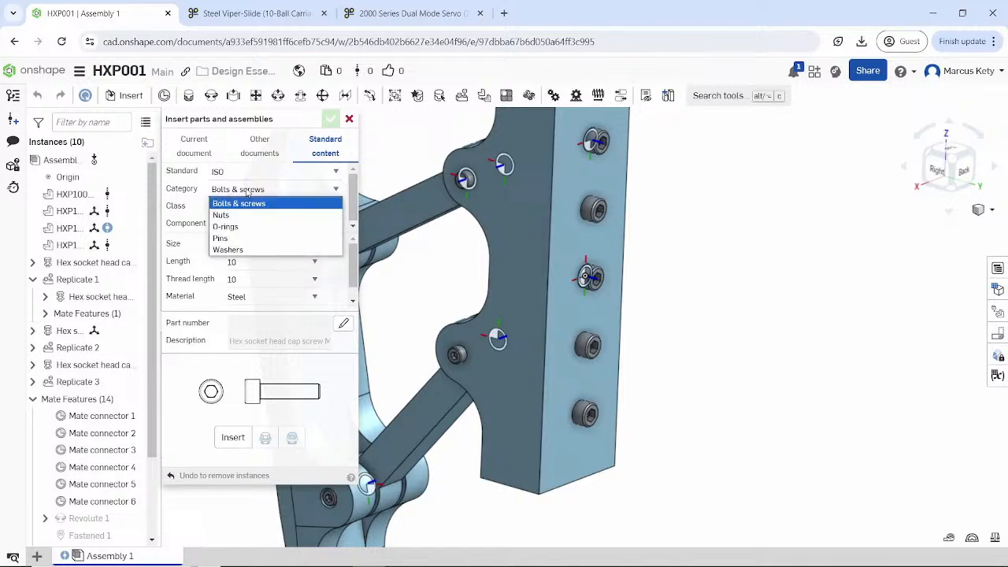
left_click(245, 250)
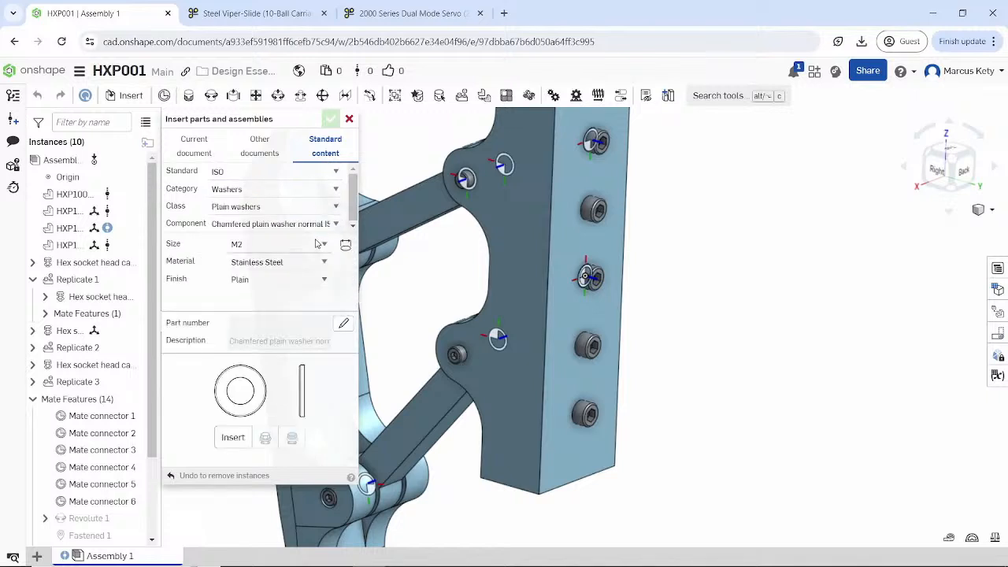
left_click(277, 244)
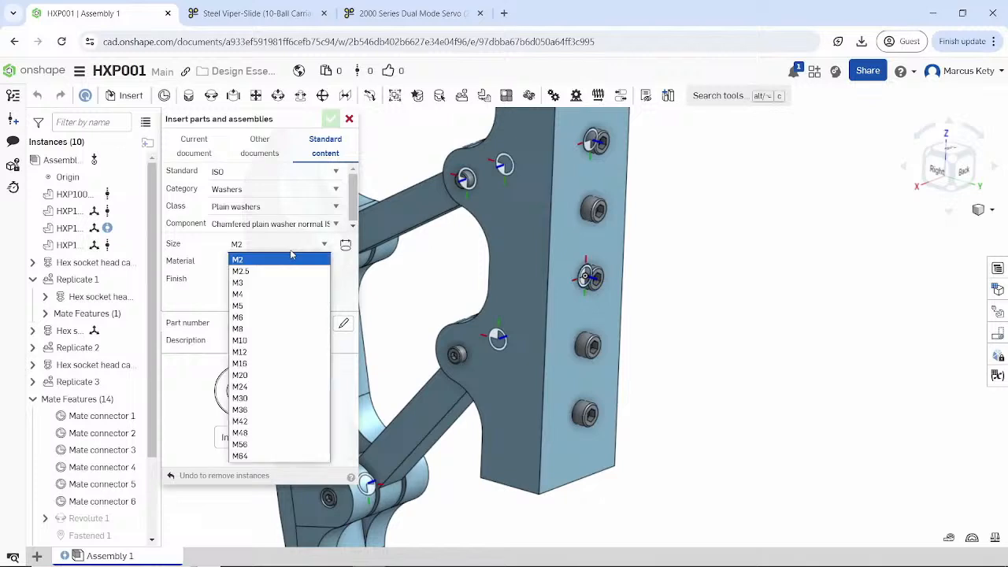
left_click(276, 316)
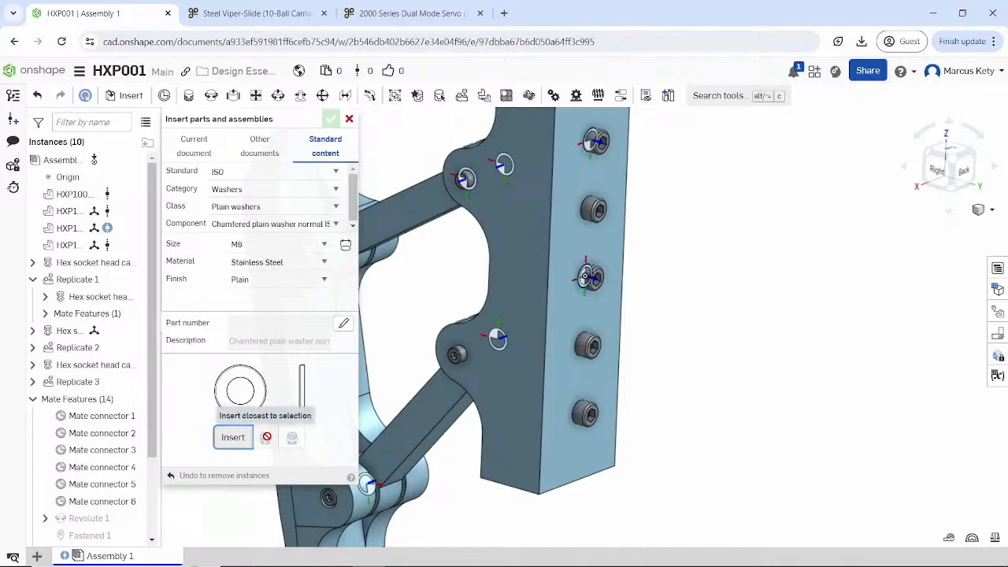
- Try to insert the M6 plain washer at the uppermost cap screw on the chassis connector's back face
left_click(264, 437)
scroll(583, 134, "up", 5)
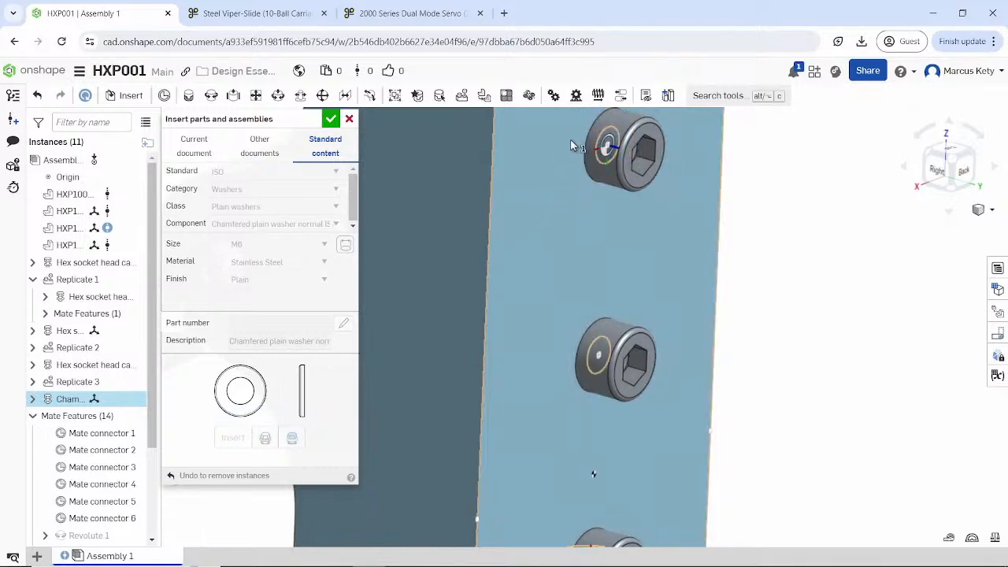
left_click(597, 130)
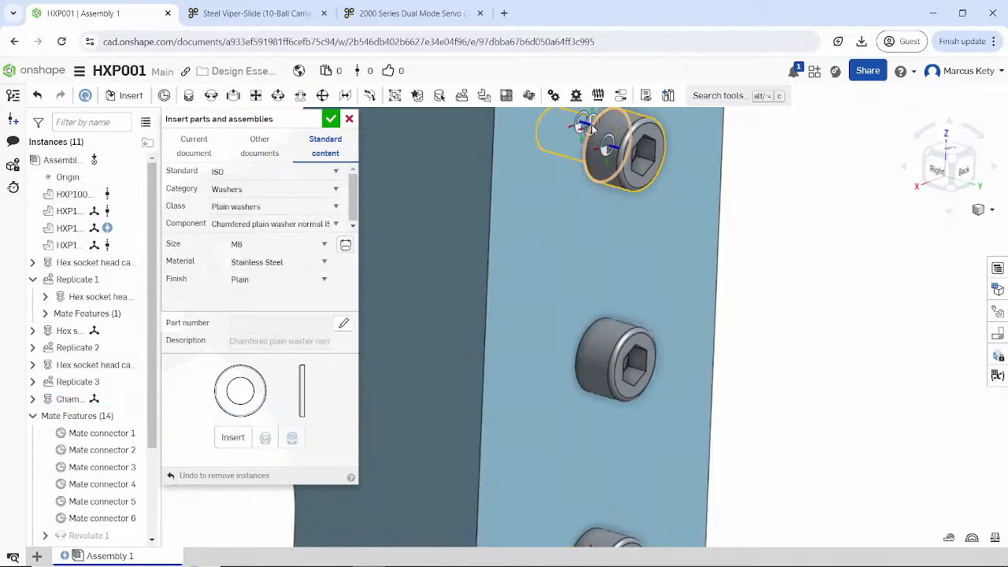
scroll(563, 233, "down", 5)
scroll(563, 241, "up", 5)
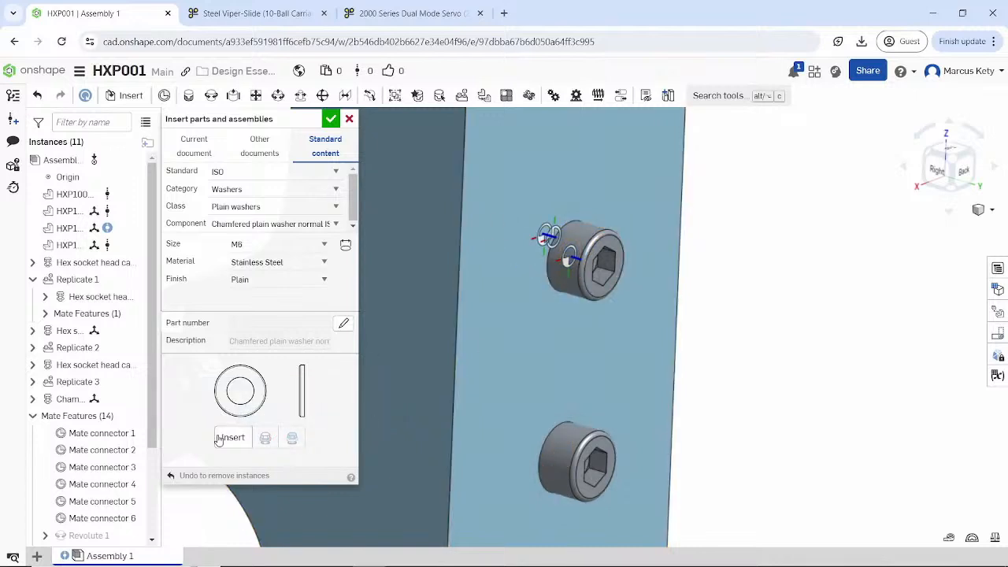
- Inspect the cap screws along the chassis connector's back face and cancel the M6 washer insertion
middle_click_drag(492, 287, 492, 194)
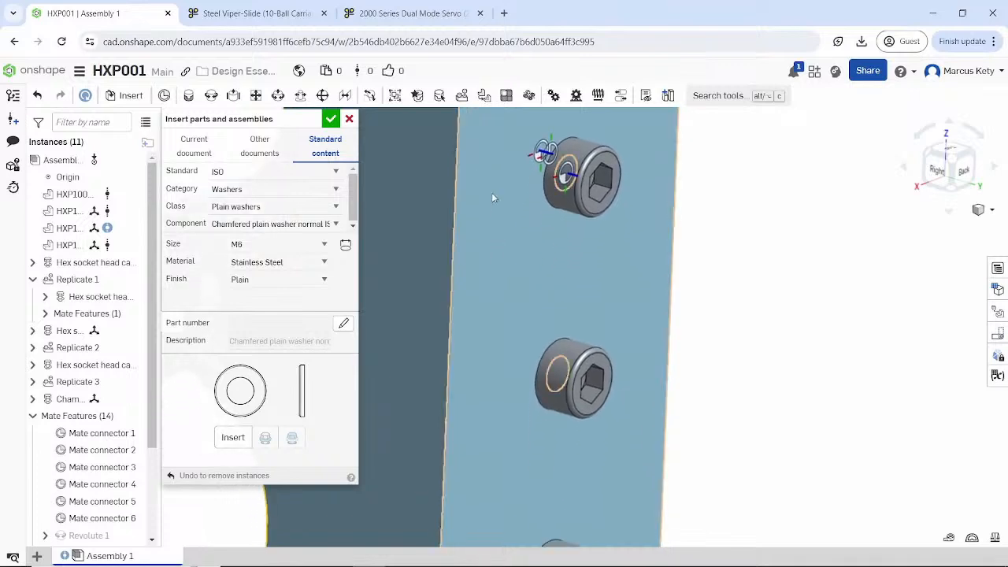
scroll(513, 274, "up", 3)
scroll(514, 277, "down", 3)
middle_click_drag(486, 458, 495, 300)
scroll(508, 398, "down", 2)
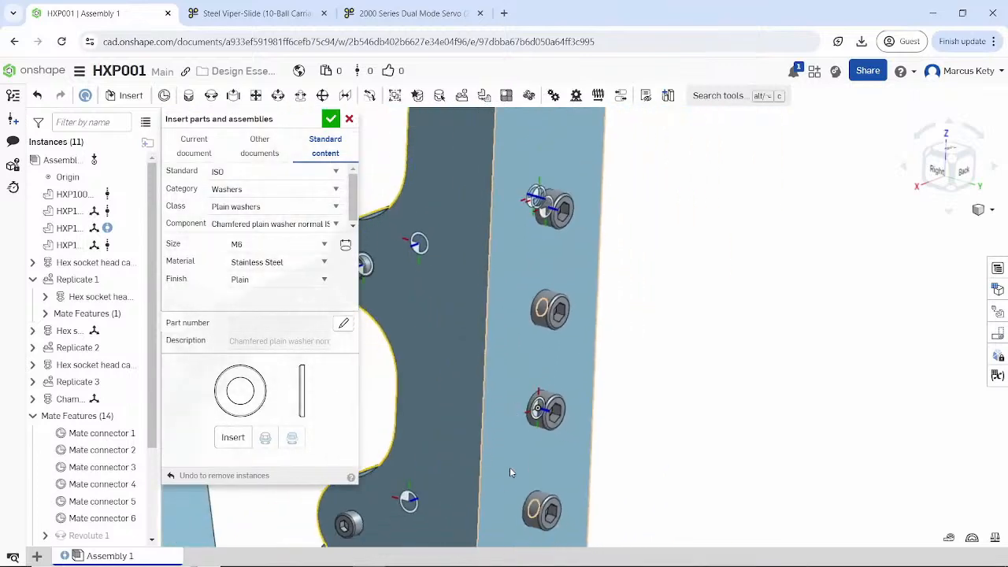
middle_click_drag(520, 458, 512, 333)
scroll(512, 333, "down", 1)
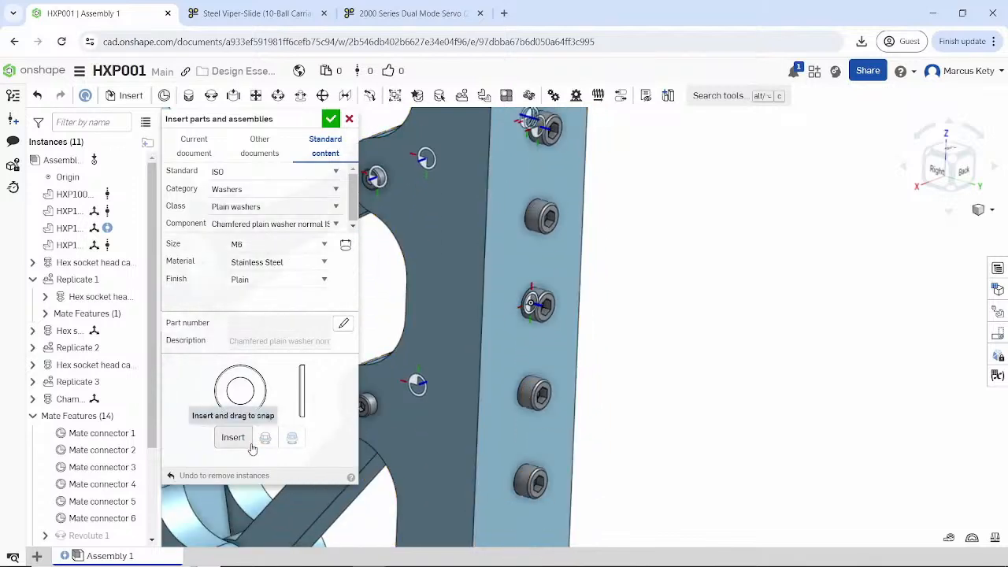
middle_click_drag(645, 393, 644, 392)
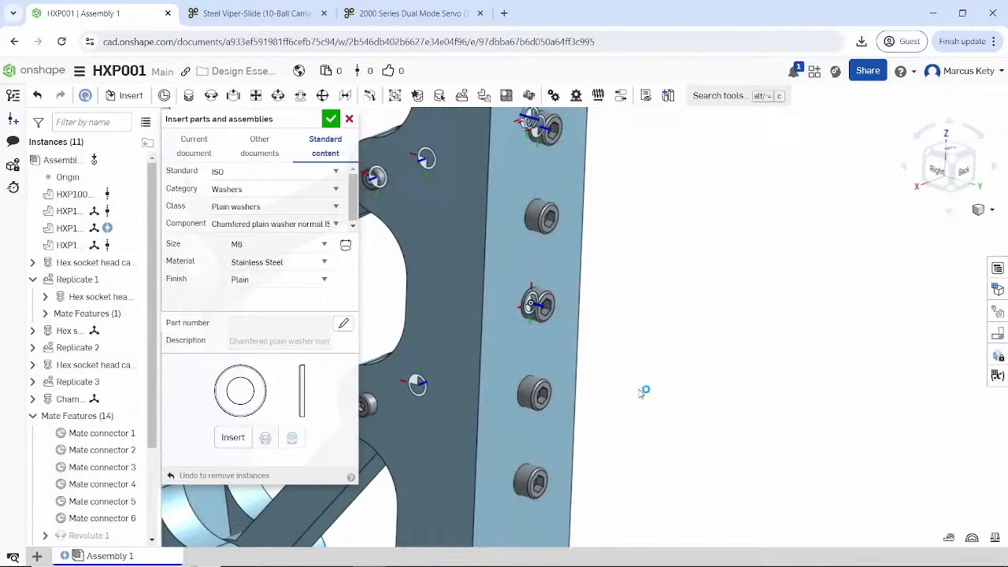
scroll(511, 315, "down", 5)
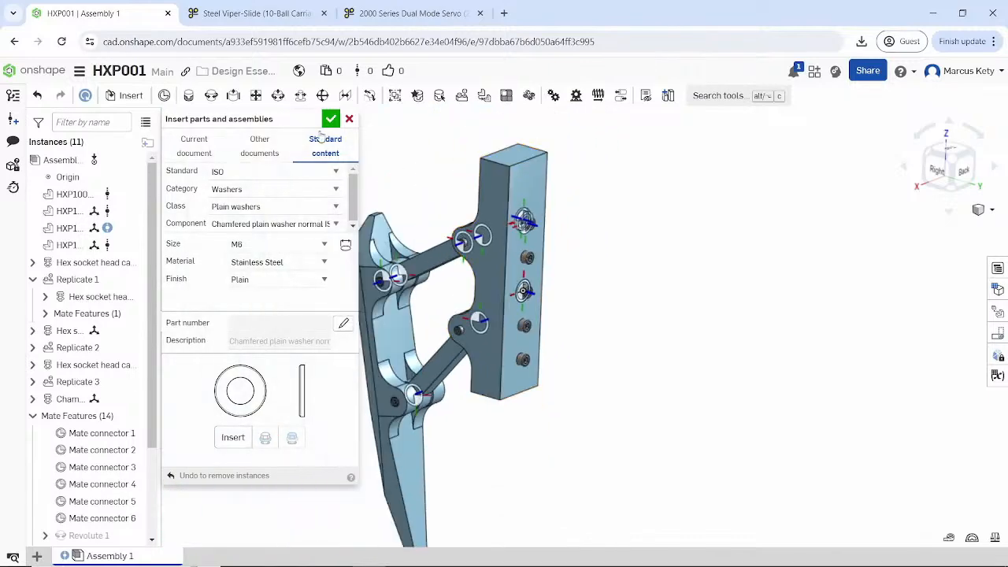
left_click(349, 120)
right_click_drag(505, 236, 527, 226)
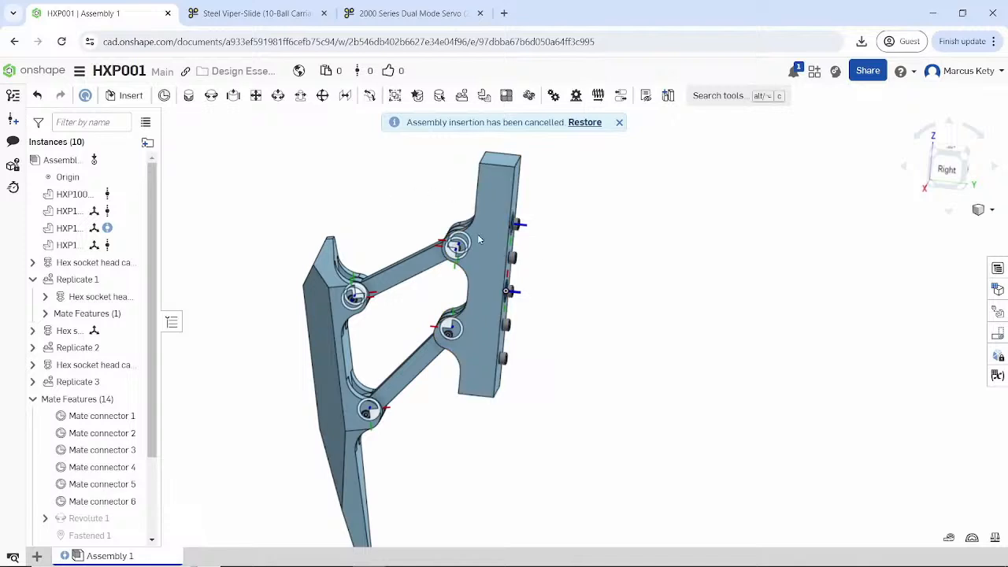
right_click_drag(543, 265, 538, 268)
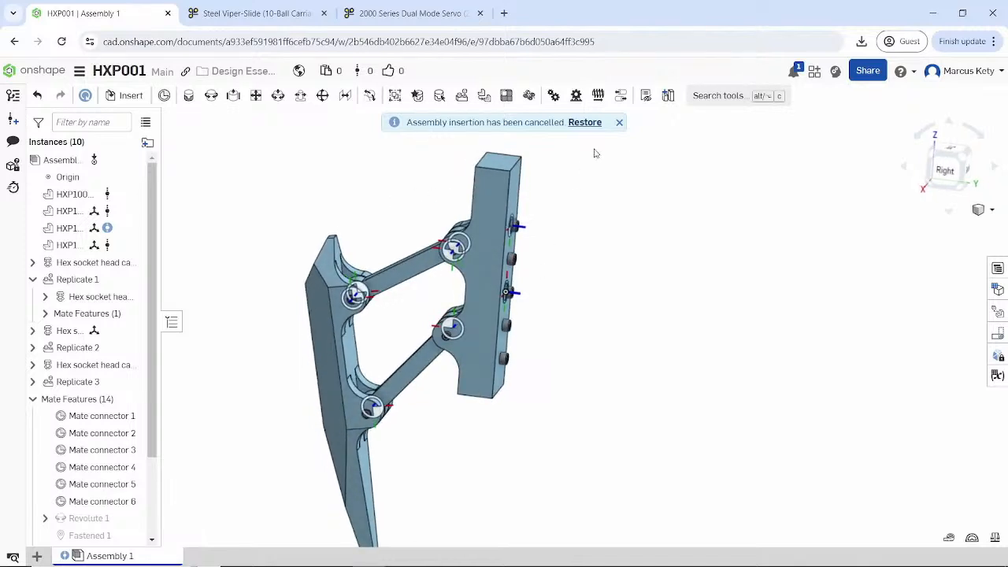
left_click(619, 122)
right_click_drag(441, 286, 465, 252)
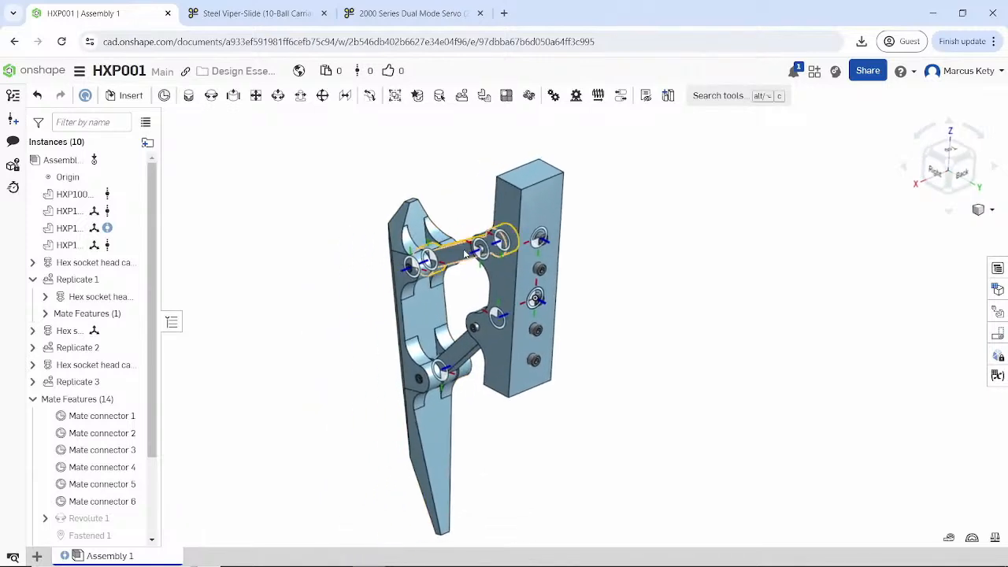
- Switch to the PowerPoint slide show and read the slides from Features of Note through How to Make a BOM
key("alt+Tab")
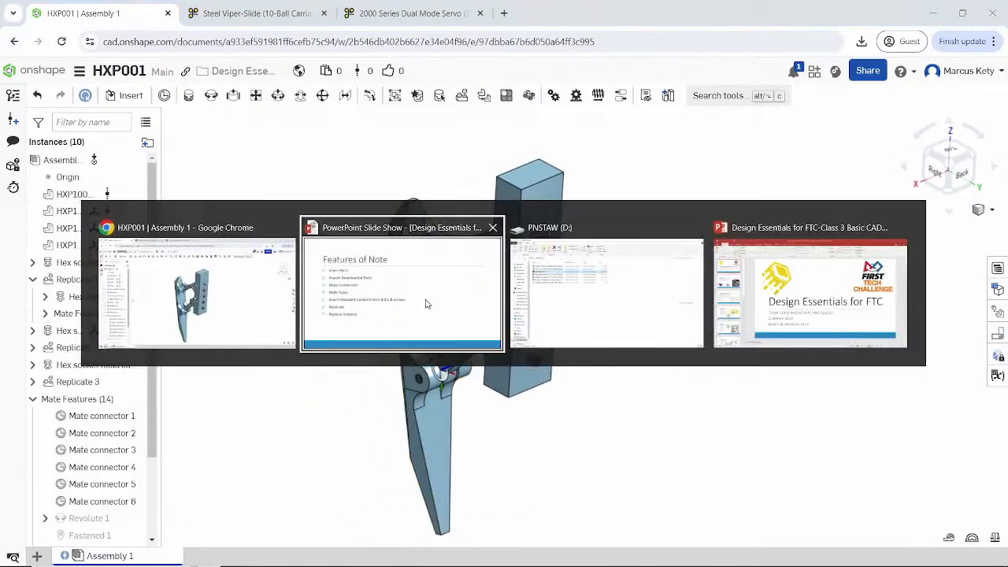
left_click(426, 304)
key("alt+Tab")
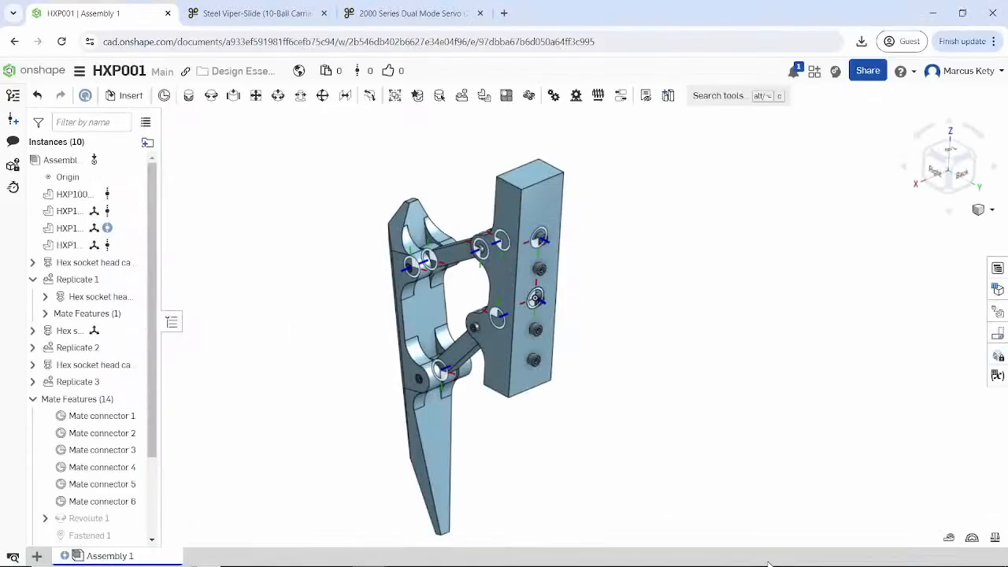
key("alt+Tab")
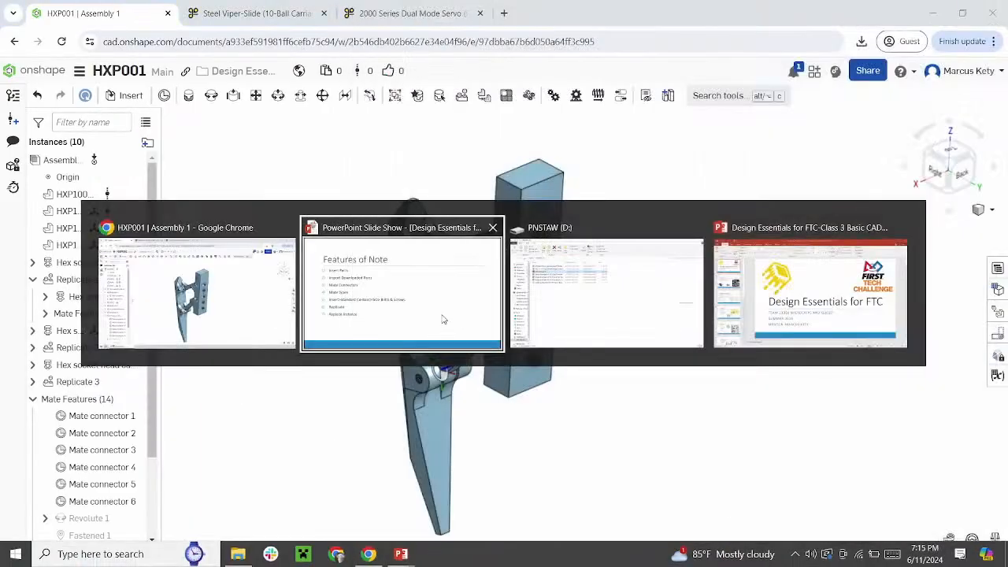
left_click(403, 323)
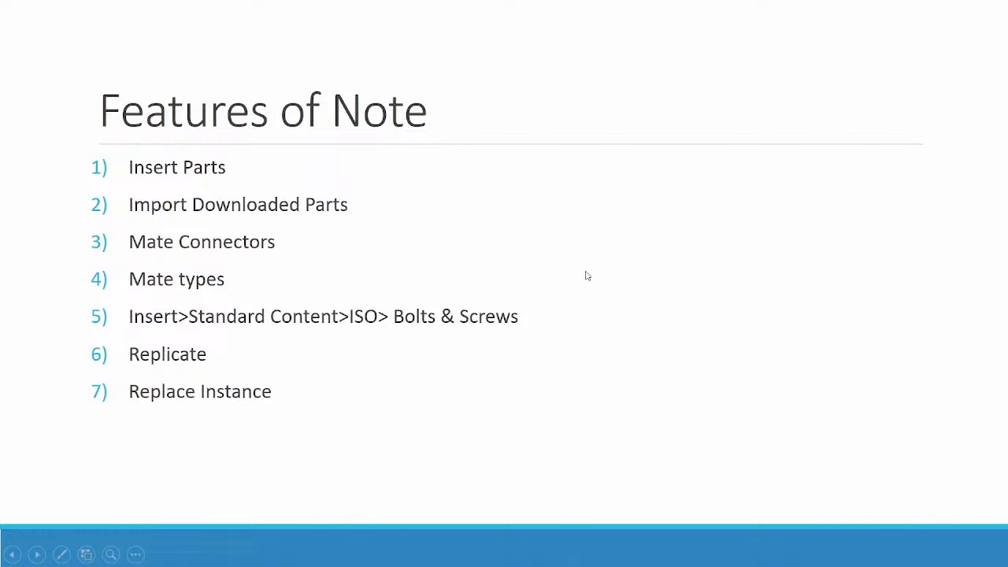
left_click(542, 295)
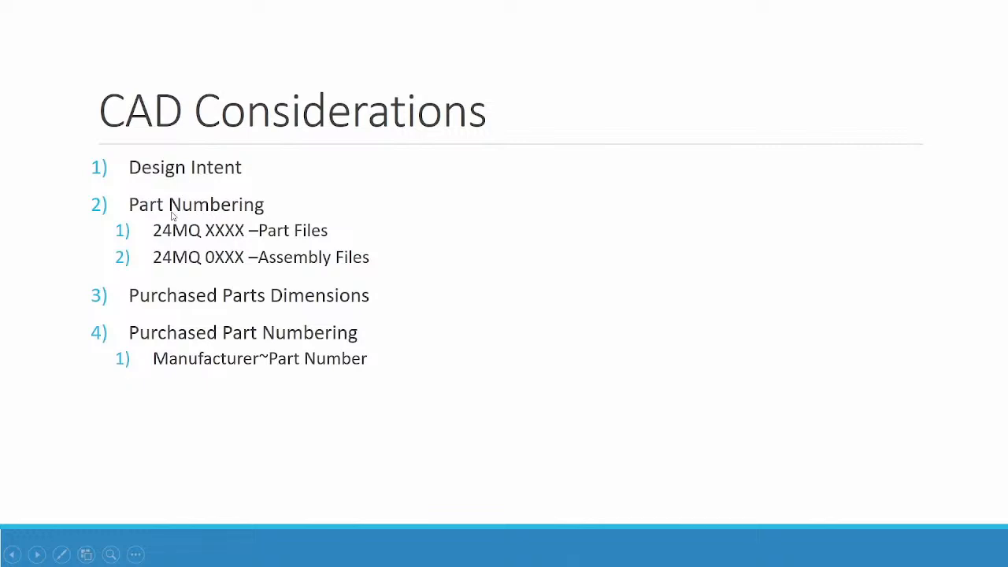
left_click(460, 284)
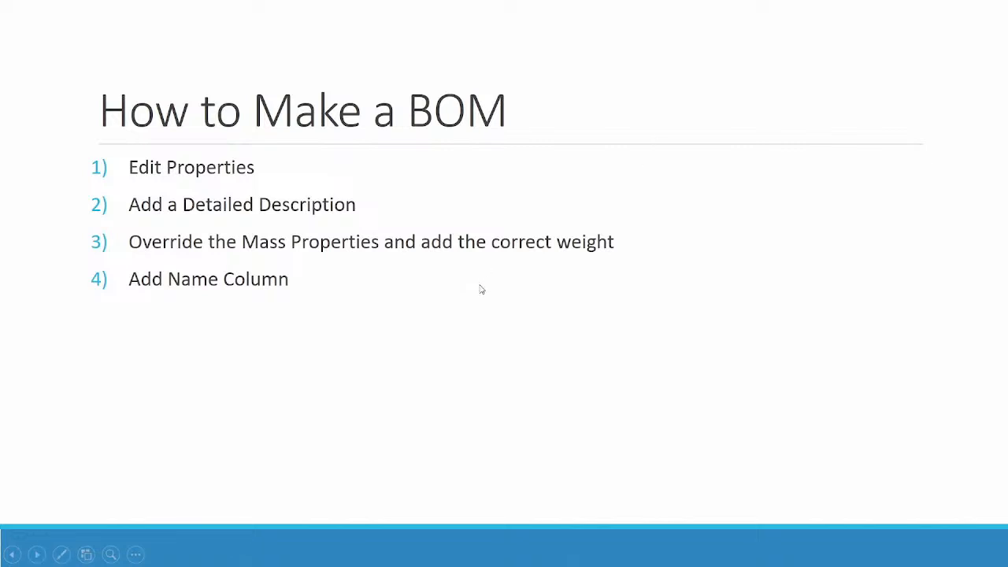
key("alt+Tab")
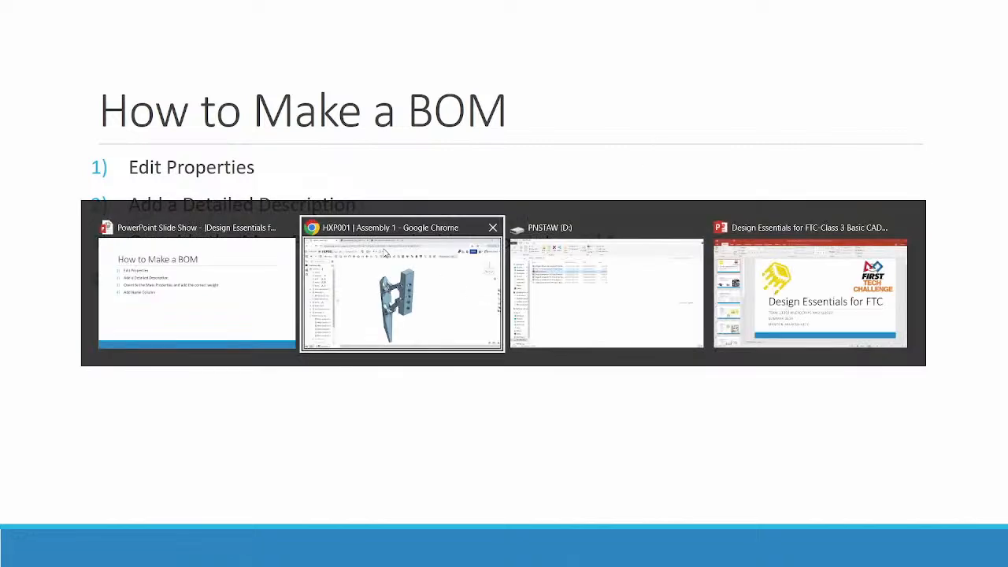
key("Escape")
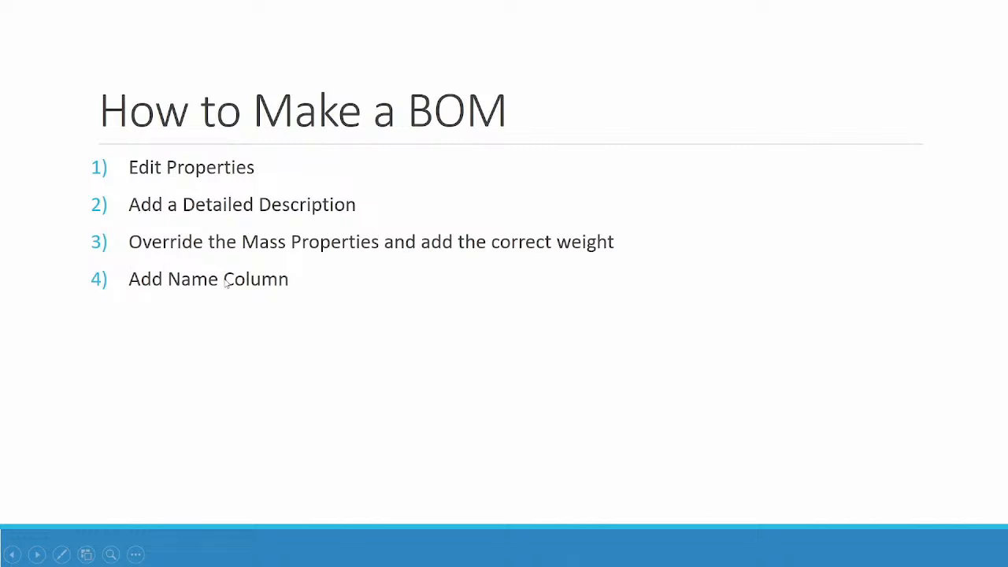
- Switch back to the Onshape assembly, show its bill of materials and place the Description column after Name
key("alt+Tab")
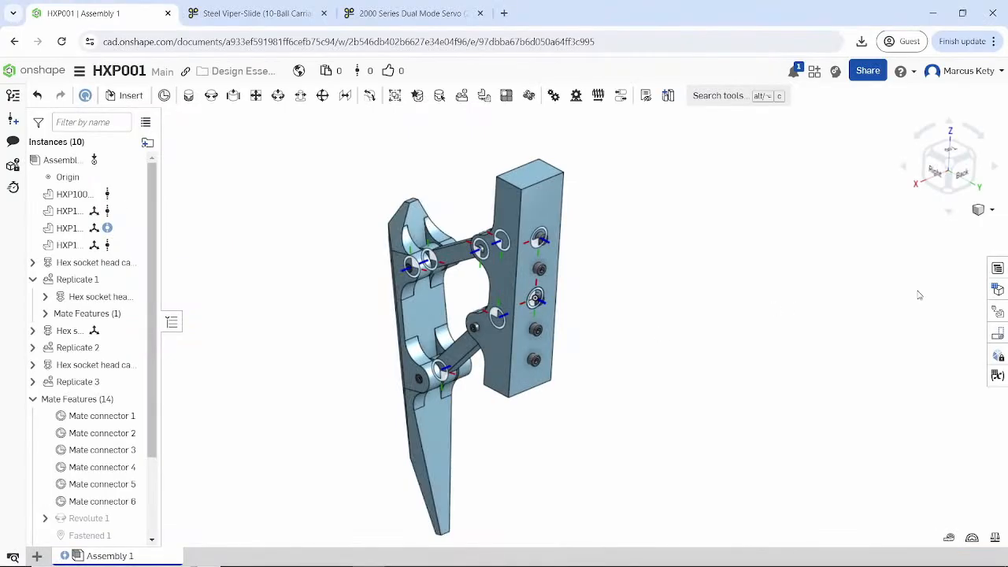
left_click(998, 268)
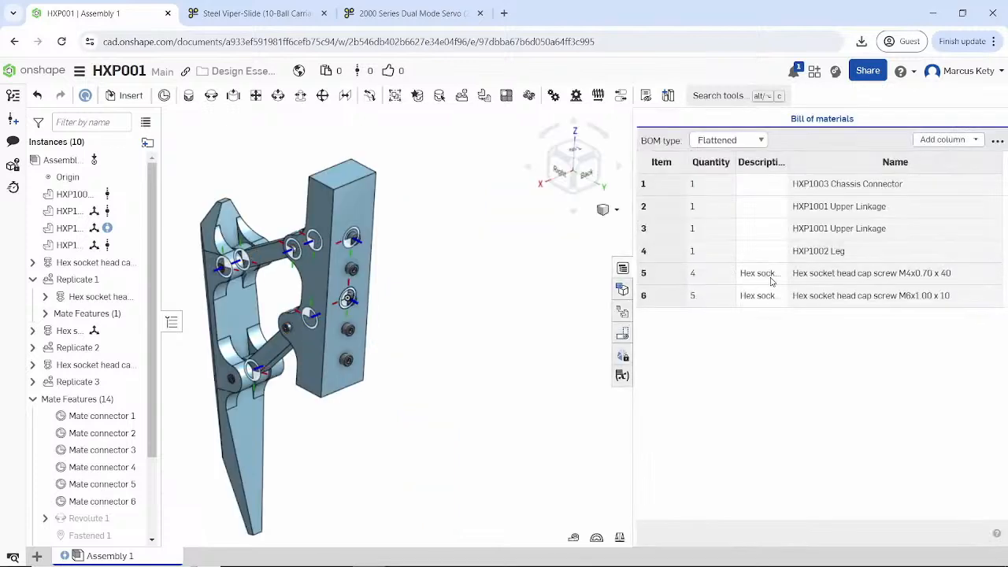
right_click(884, 164)
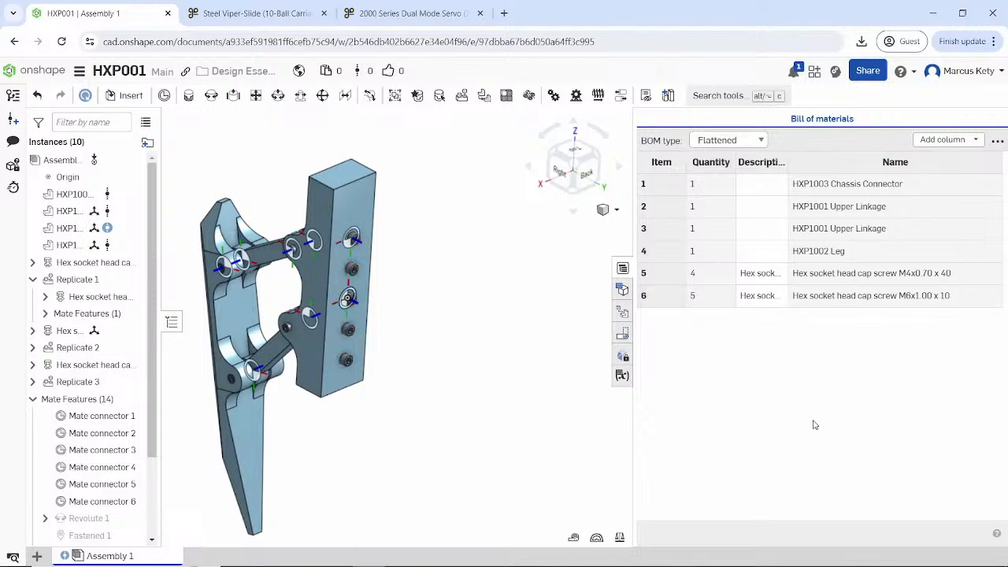
left_click(776, 163)
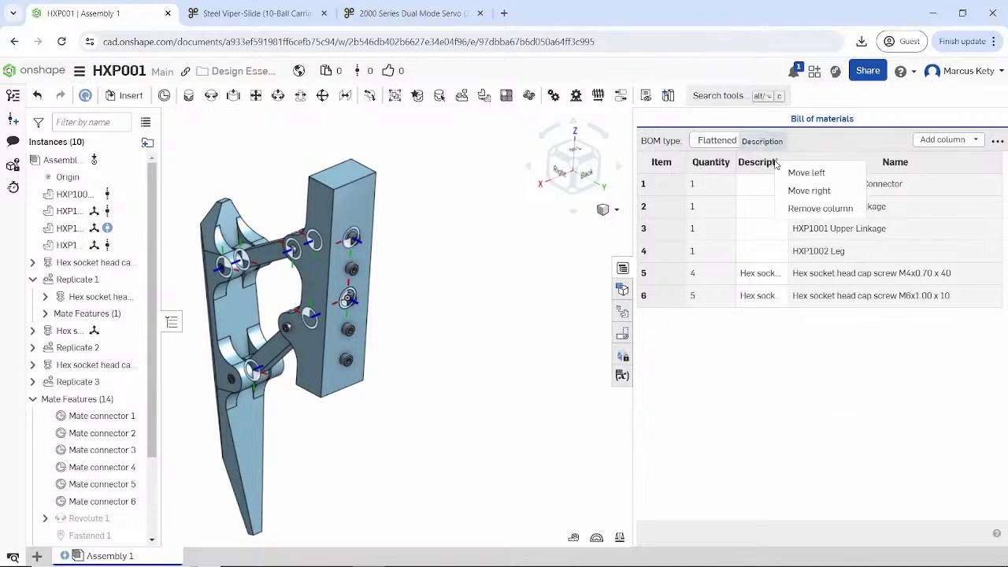
left_click(811, 191)
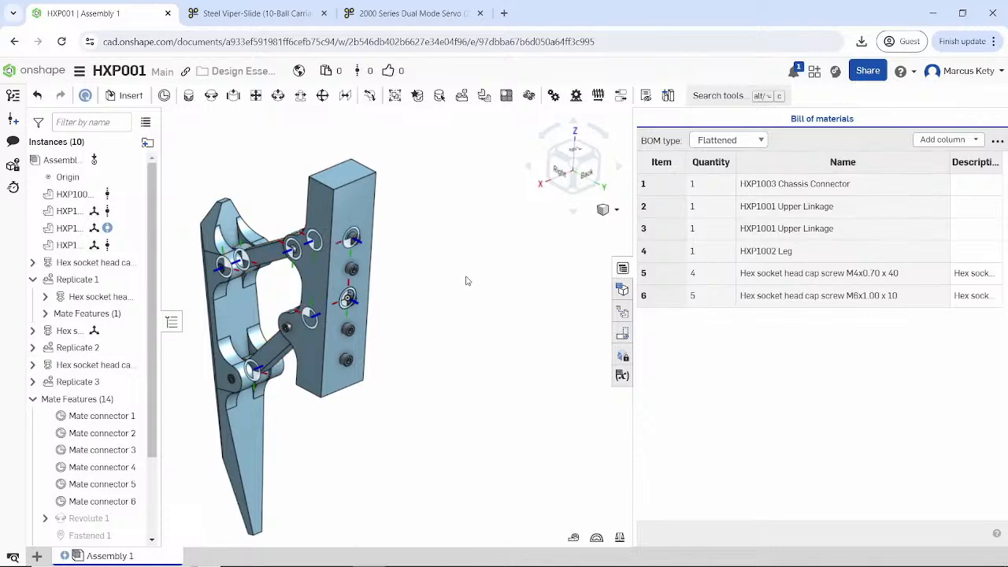
- Widen the assembly's instance list enough to read the full part names
right_click_drag(270, 251, 324, 240)
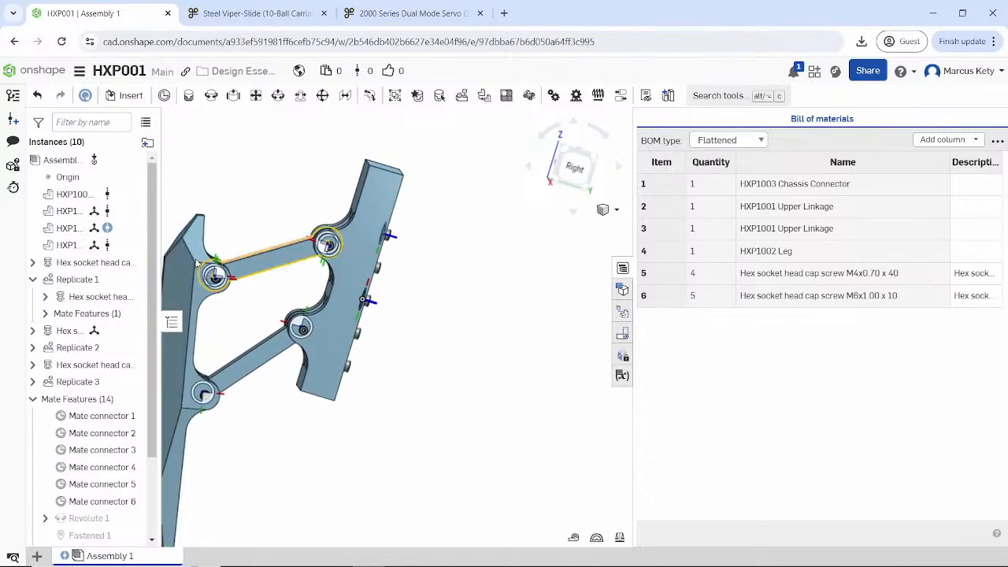
left_click_drag(161, 298, 254, 306)
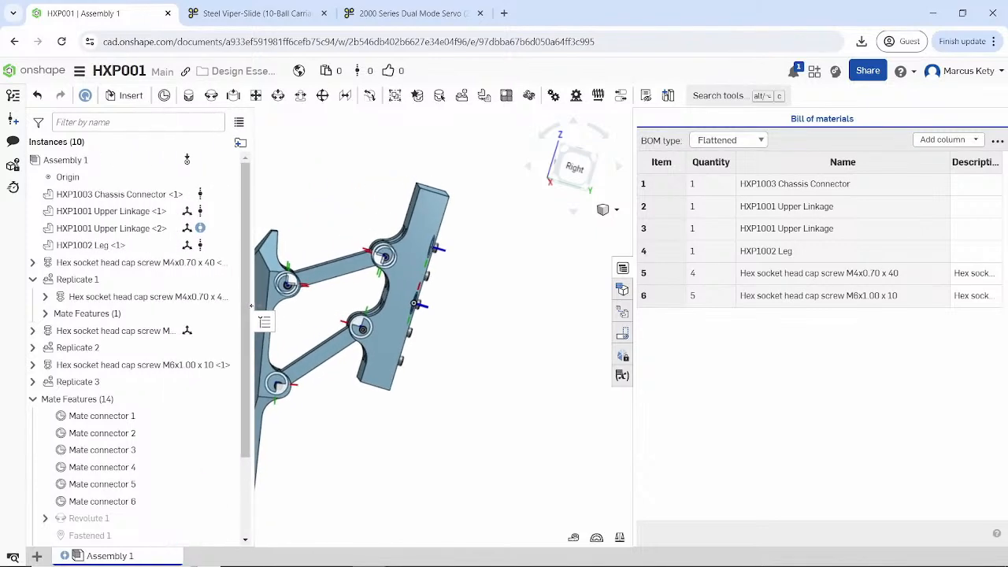
mouse_move(202, 230)
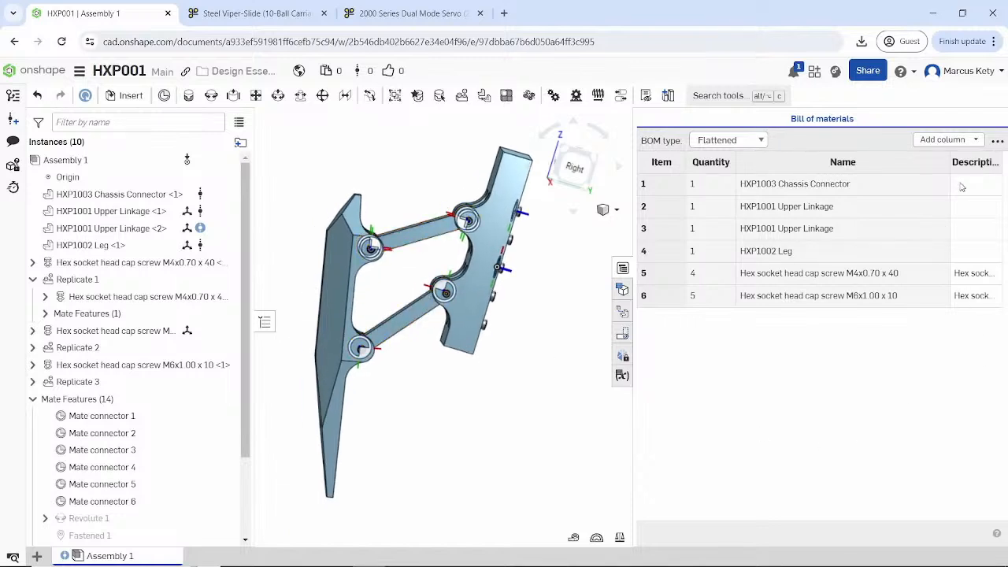
- Review the columns that can be added to the bill of materials without adding one
left_click(949, 140)
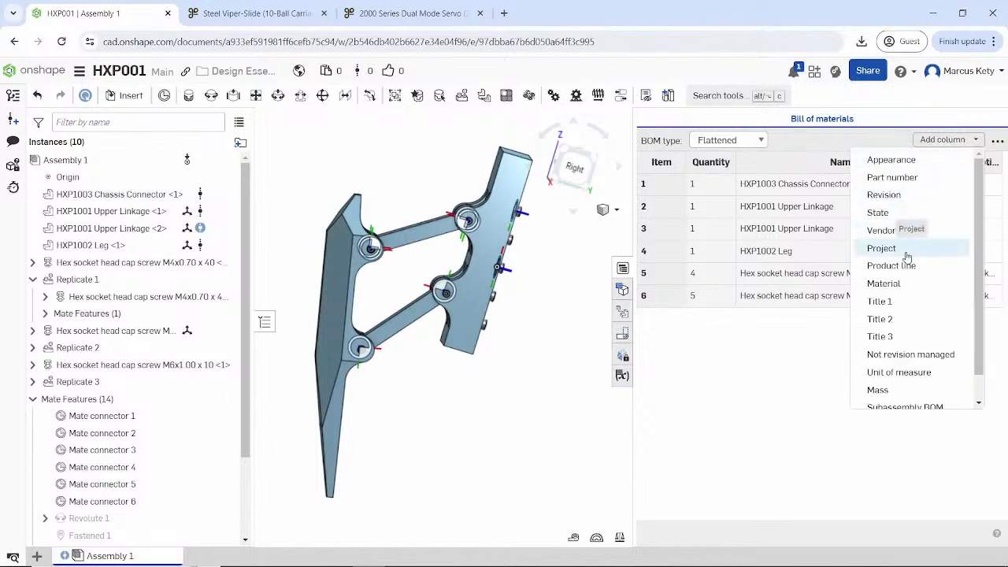
scroll(911, 340, "down", 1)
scroll(911, 323, "up", 1)
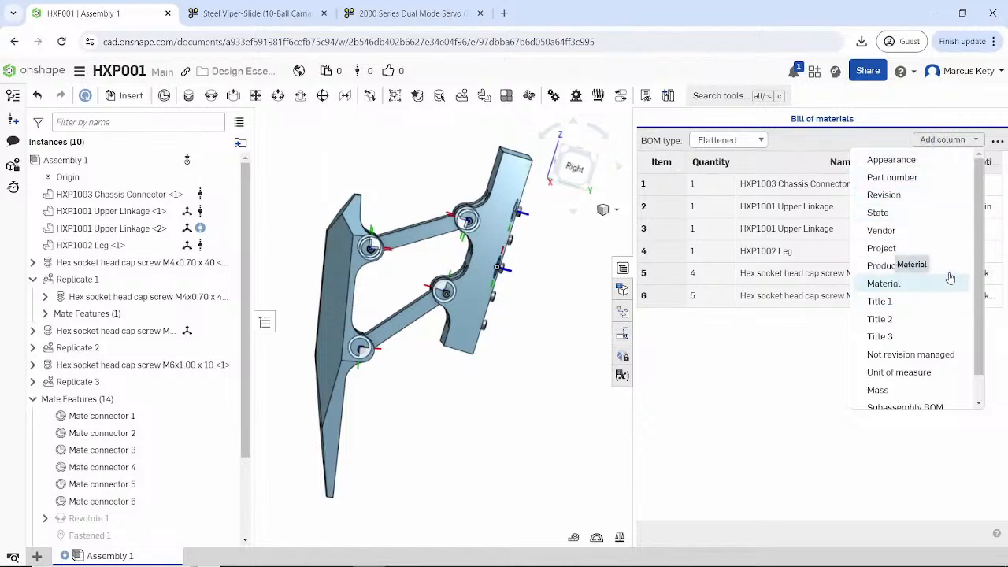
left_click(957, 143)
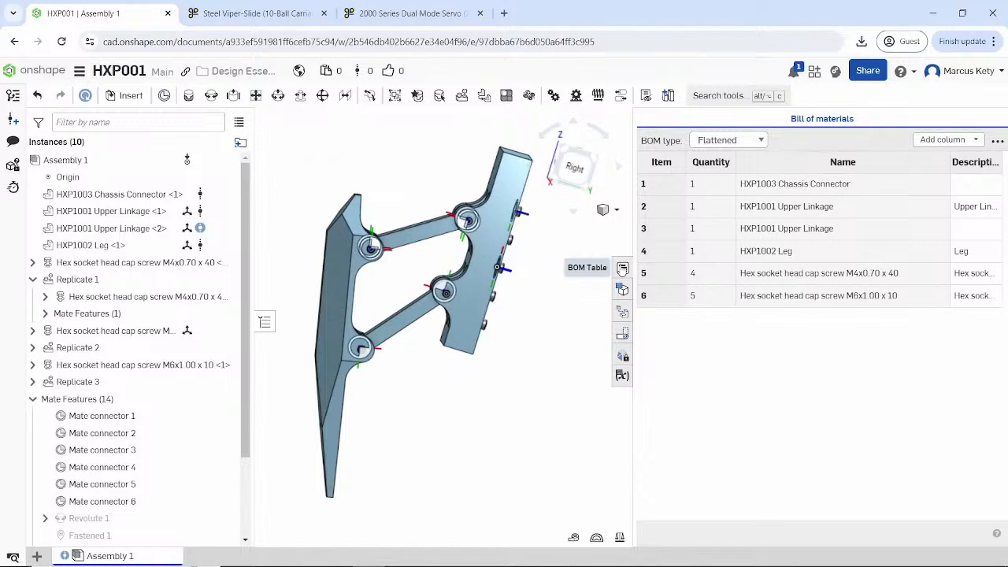
- Hide the bill of materials and select the HXP1001 Upper Linkage <2> instance in the assembly
left_click(622, 269)
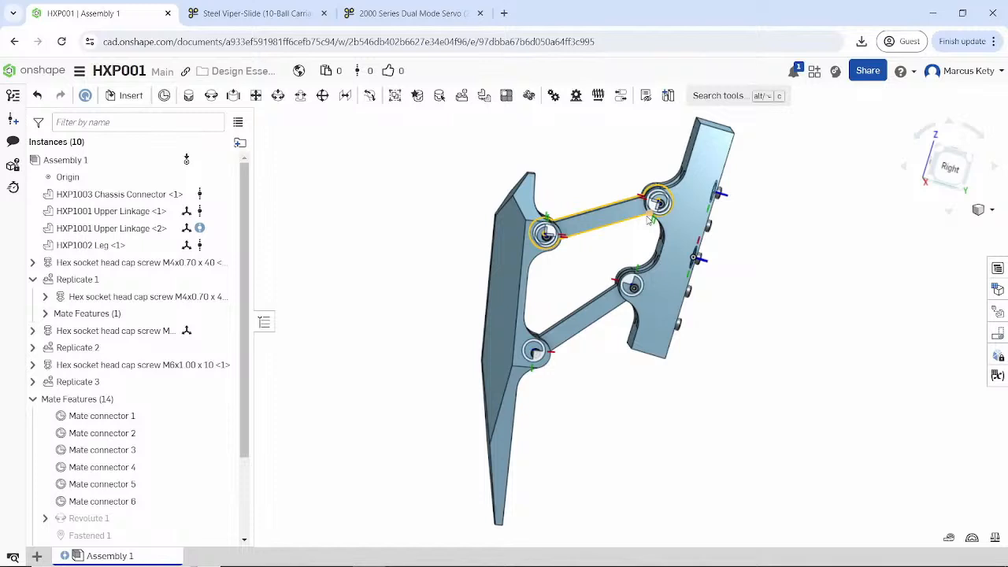
left_click(584, 227)
right_click(579, 229)
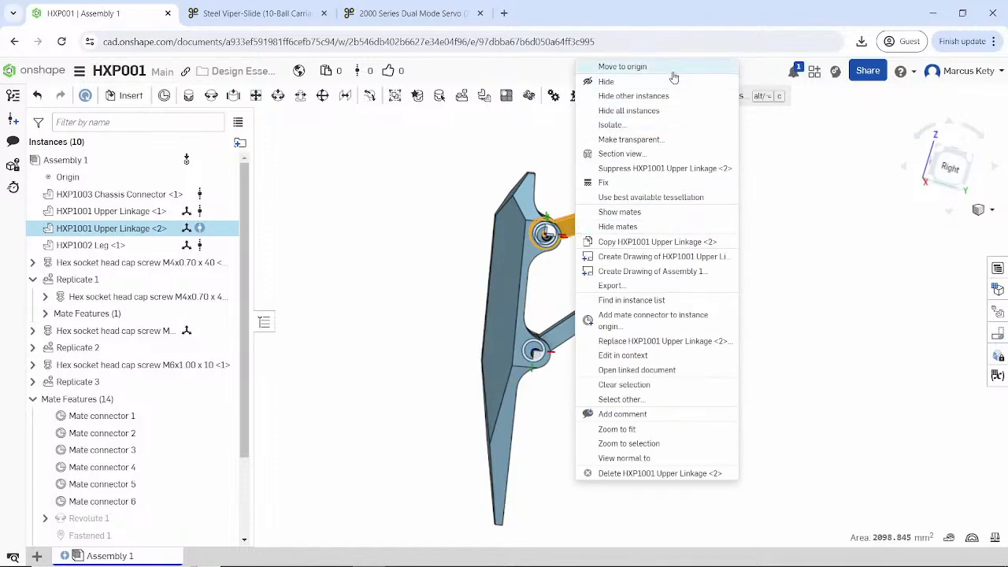
left_click(138, 230)
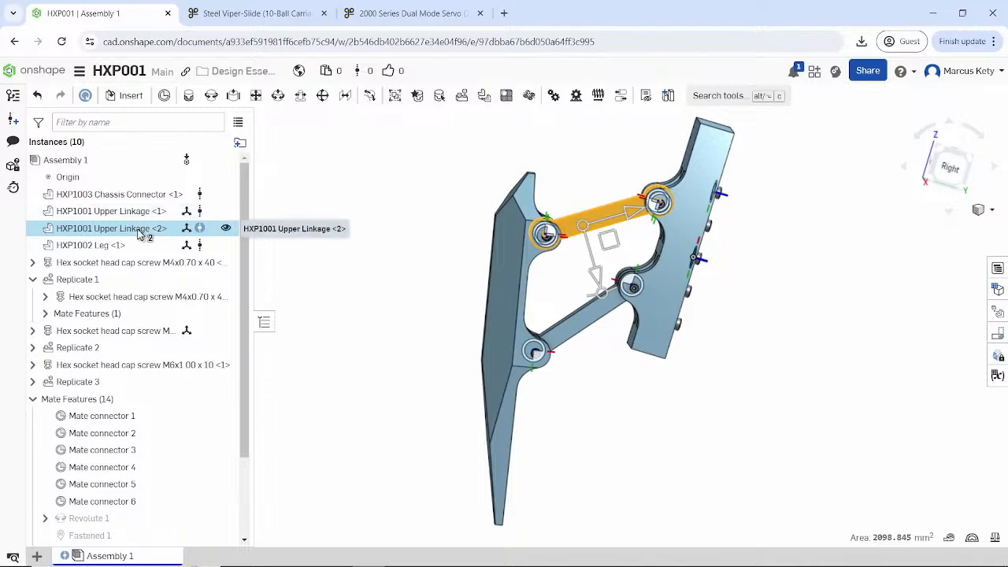
- Switch to the PowerPoint slide show and go back to read the Roadmap slides on OnShape Assemblies and Electrical Principles
key("alt+Tab")
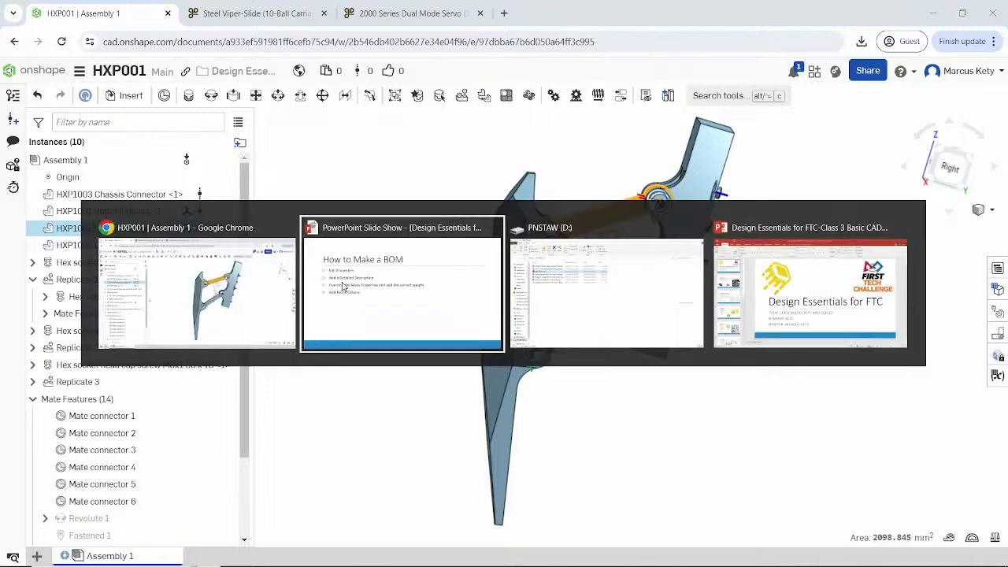
key("Left")
key("Left")
key("Left")
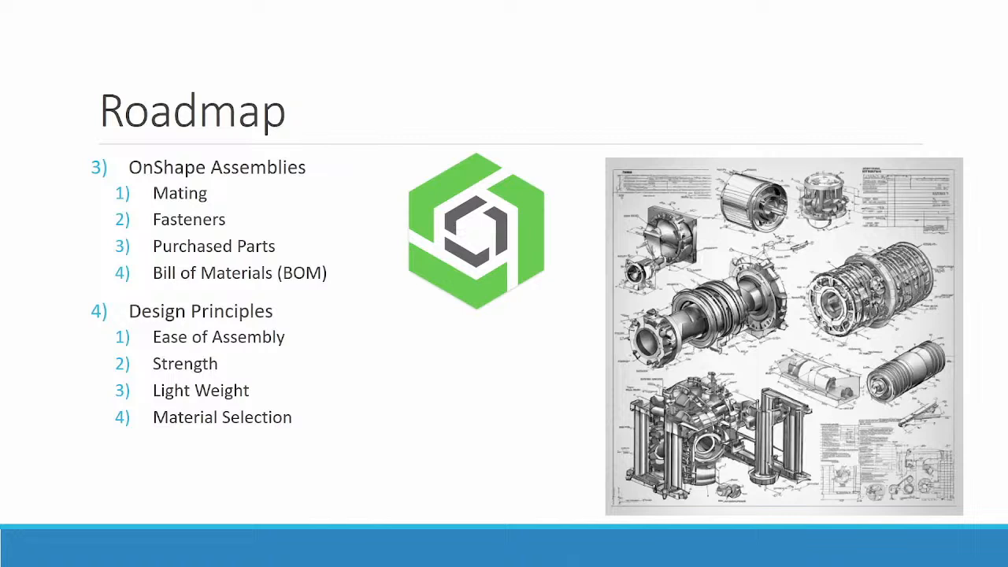
key("Right")
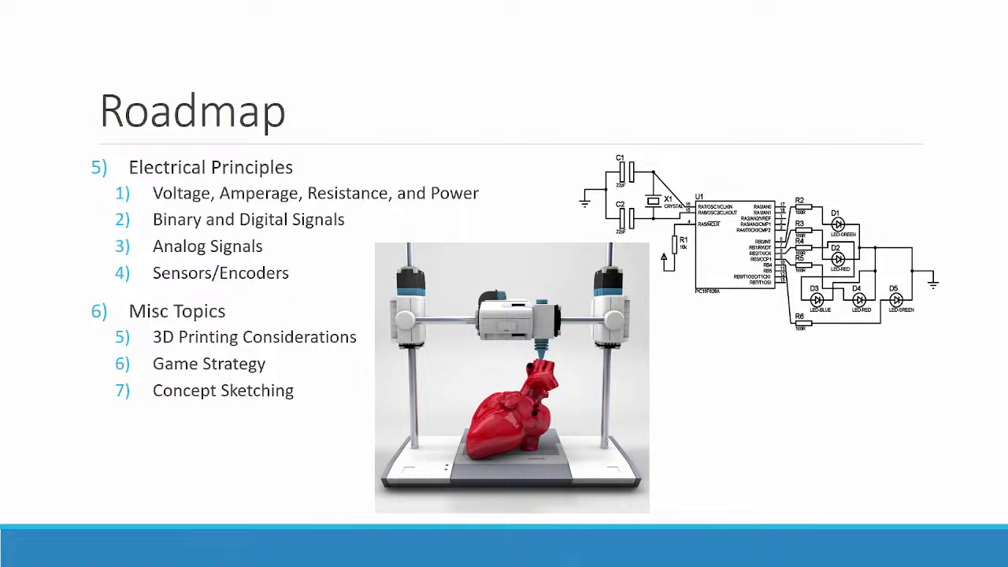
- Switch back to Onshape, edit the HXP1001 Upper Linkage in context and turn off the surrounding Assembly 1 display
key("alt+Tab")
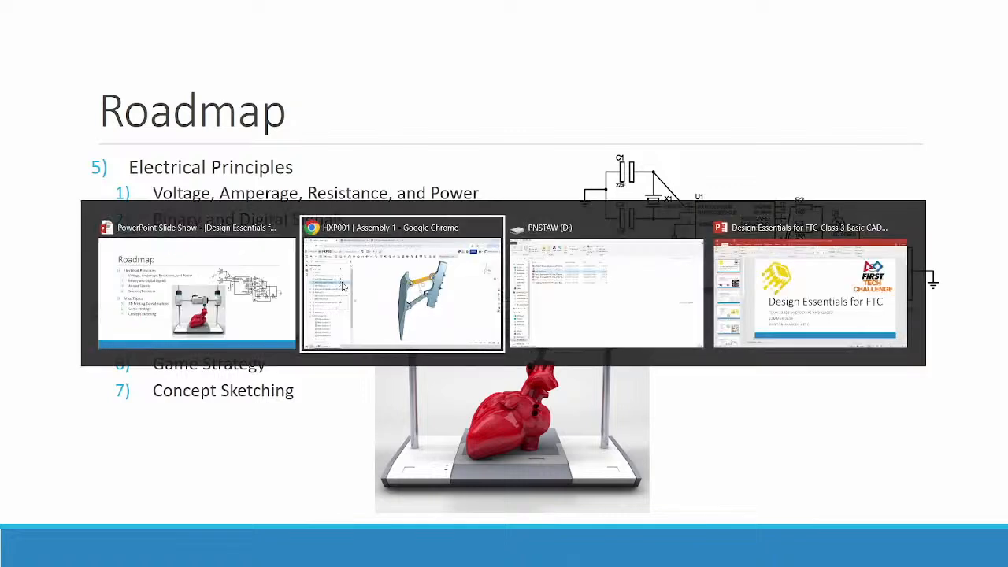
left_click(343, 286)
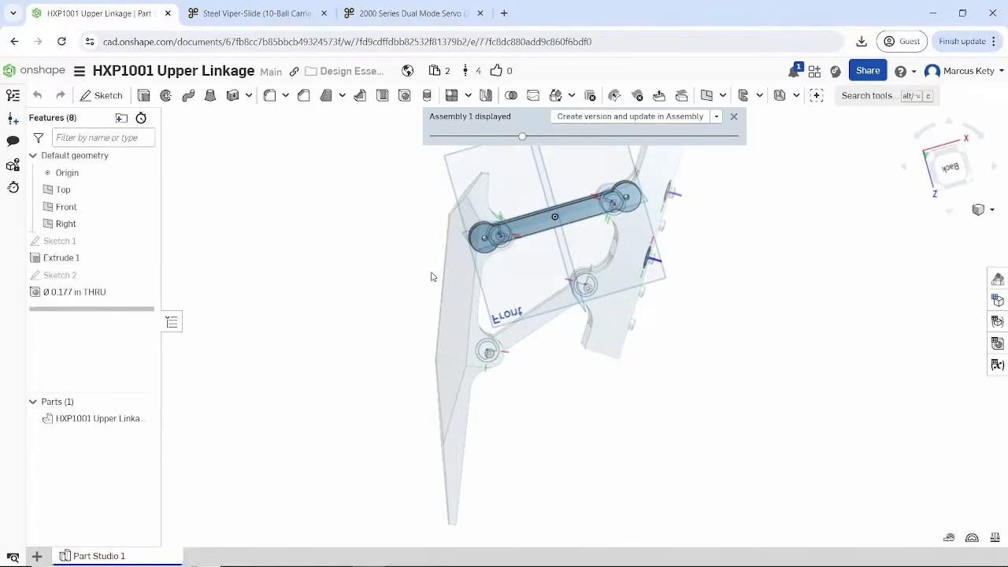
left_click(734, 116)
- Open the upper linkage's Ø 0.177 in THRU hole feature for editing
scroll(619, 208, "up", 6)
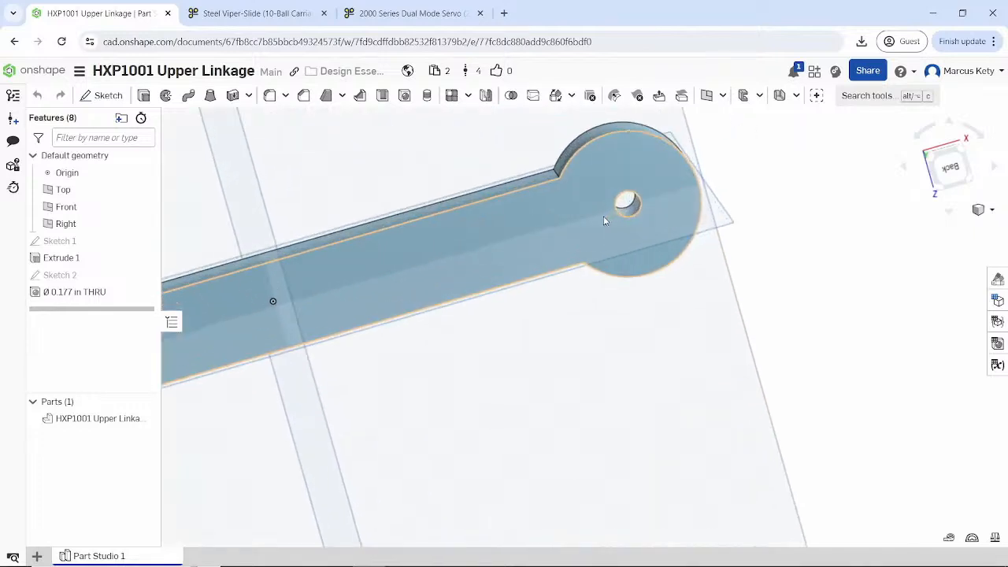
scroll(604, 217, "up", 3)
mouse_move(606, 214)
right_mouse_down()
mouse_move(565, 223)
mouse_move(600, 224)
right_mouse_up()
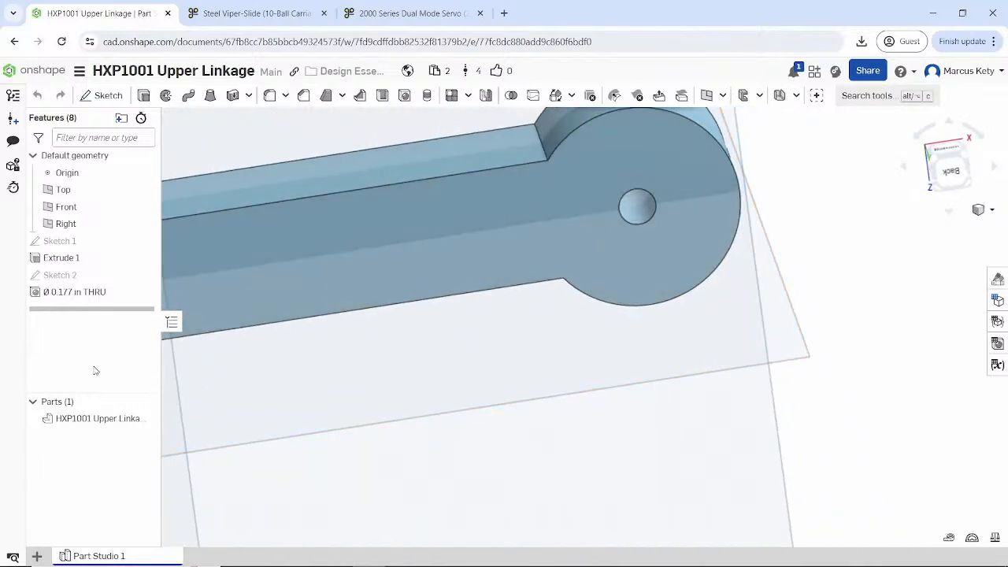
right_click(98, 293)
left_click(110, 321)
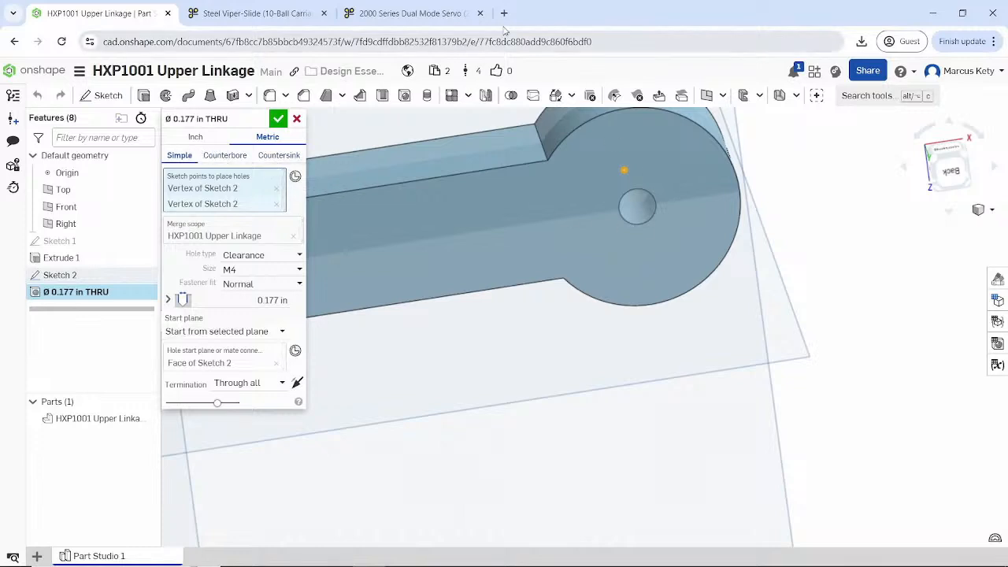
- Search the web in a new browser tab for "pem engineering heat stake inserts" and open PEM's Threaded Inserts | Ultrasonic/Heat-Staking Inserts page
left_click(504, 14)
type("p")
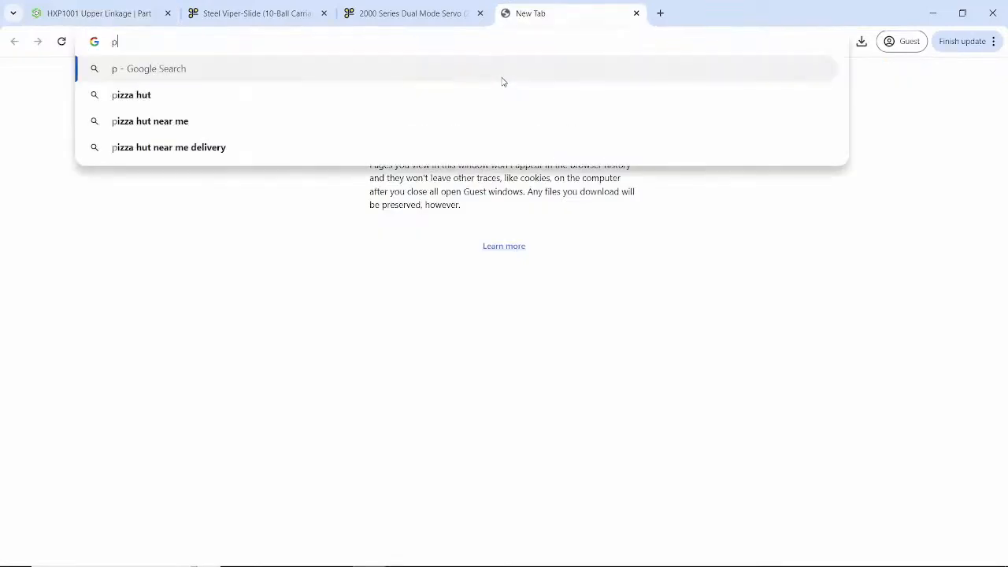
type("em engine")
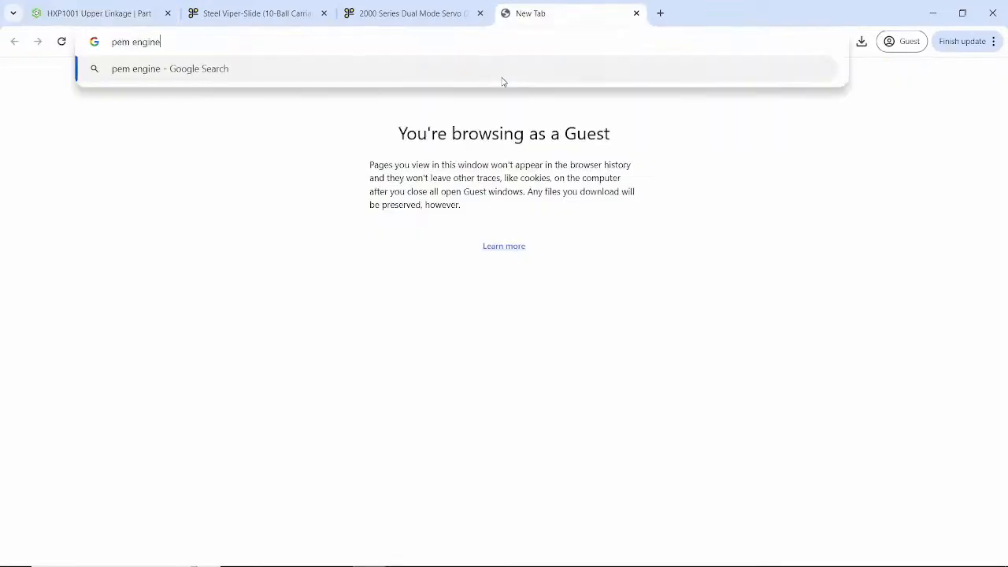
type("ering heat stake inserts")
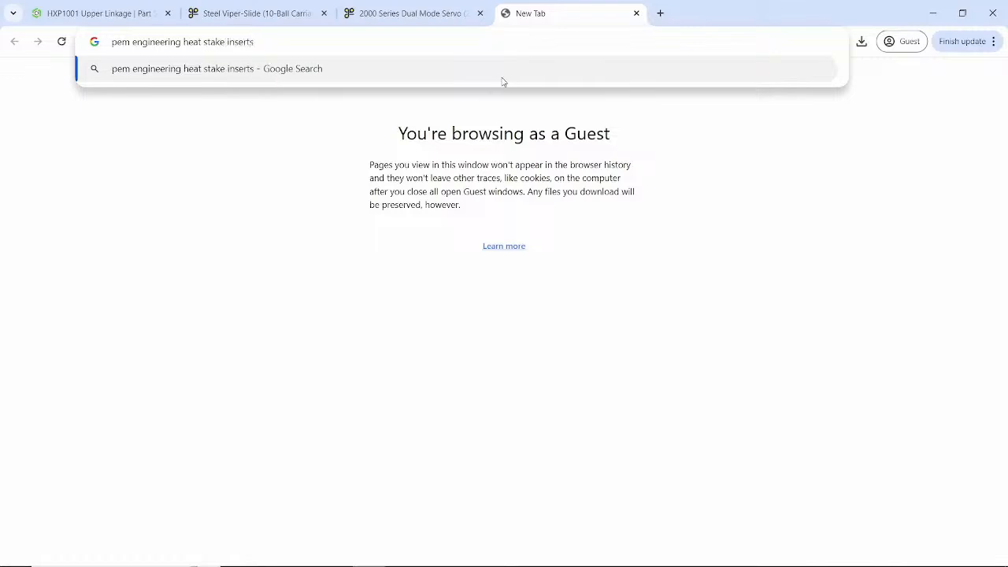
key("Return")
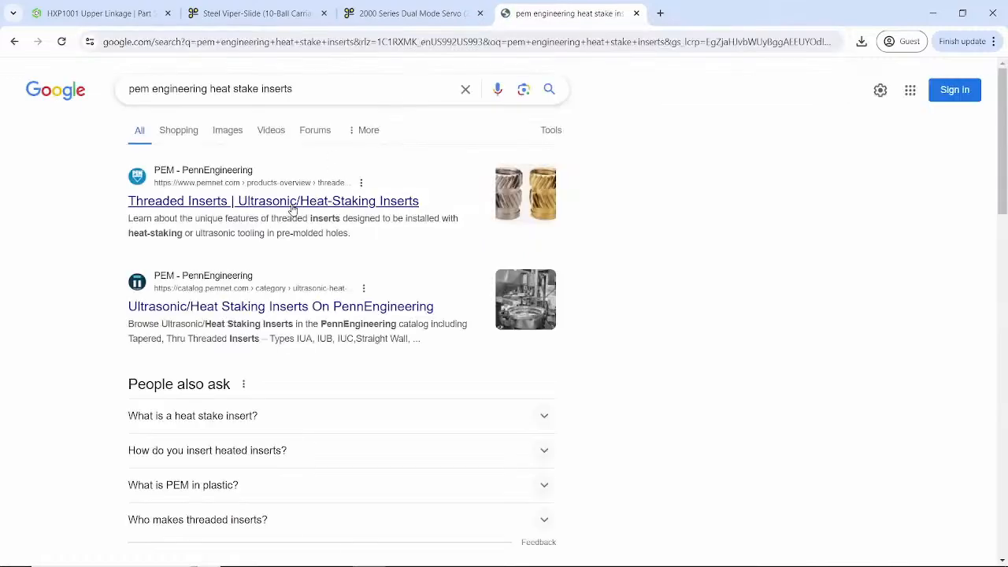
left_click(293, 202)
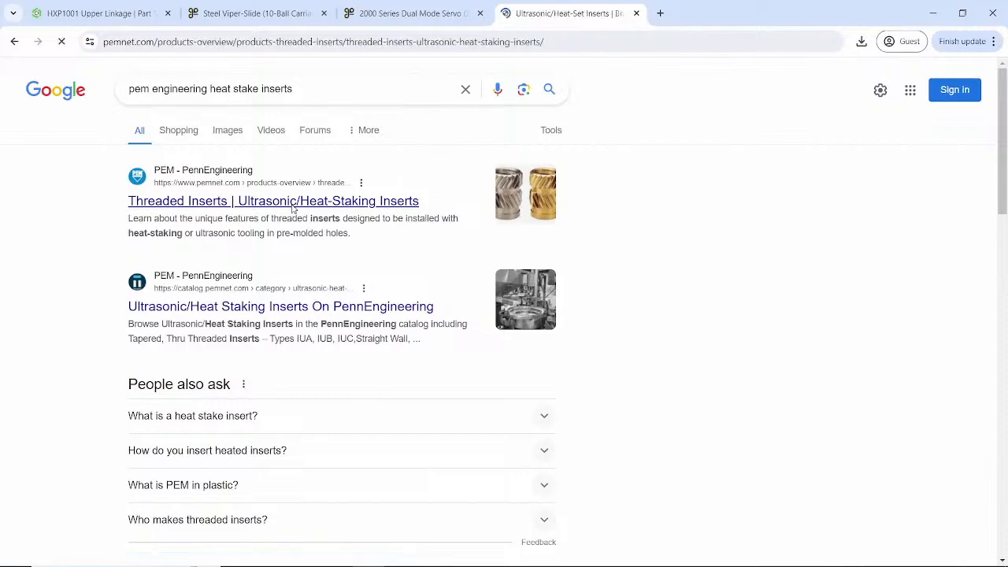
- Accept the site's cookies and read the Overview and Installation sections on ultrasonic and heat-staking inserts, including the hole diagrams
scroll(715, 270, "down", 3)
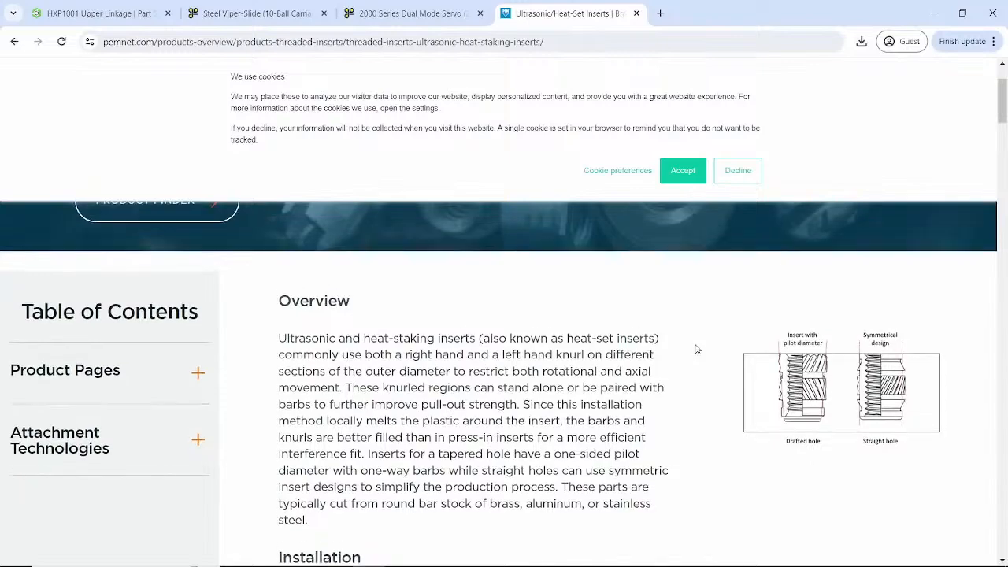
scroll(823, 355, "down", 3)
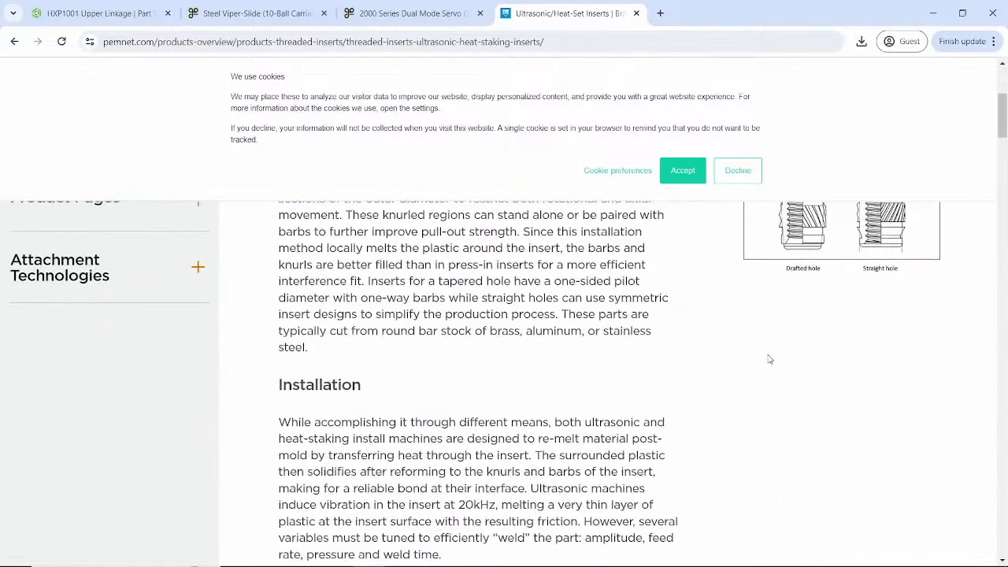
left_click(696, 176)
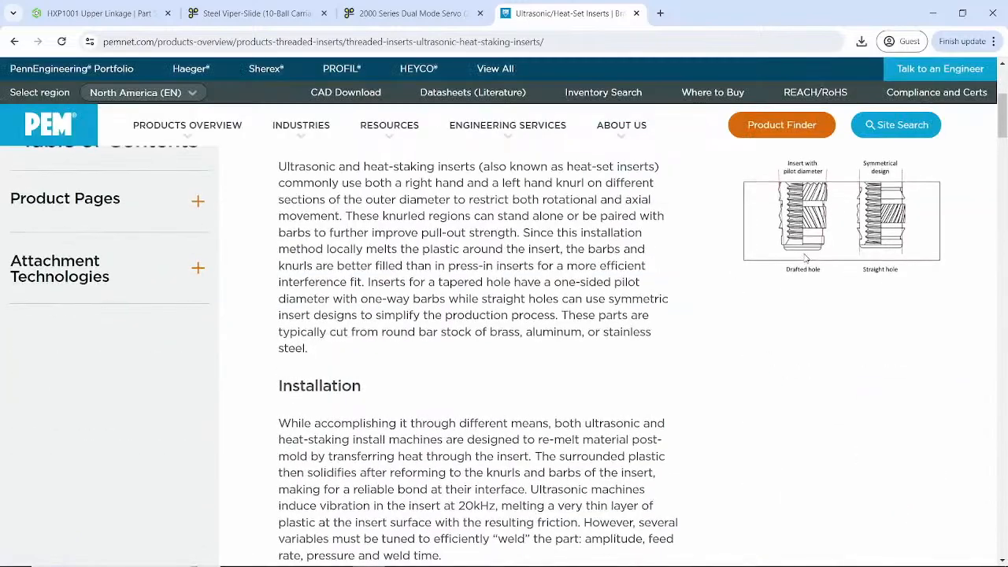
scroll(805, 258, "up", 4)
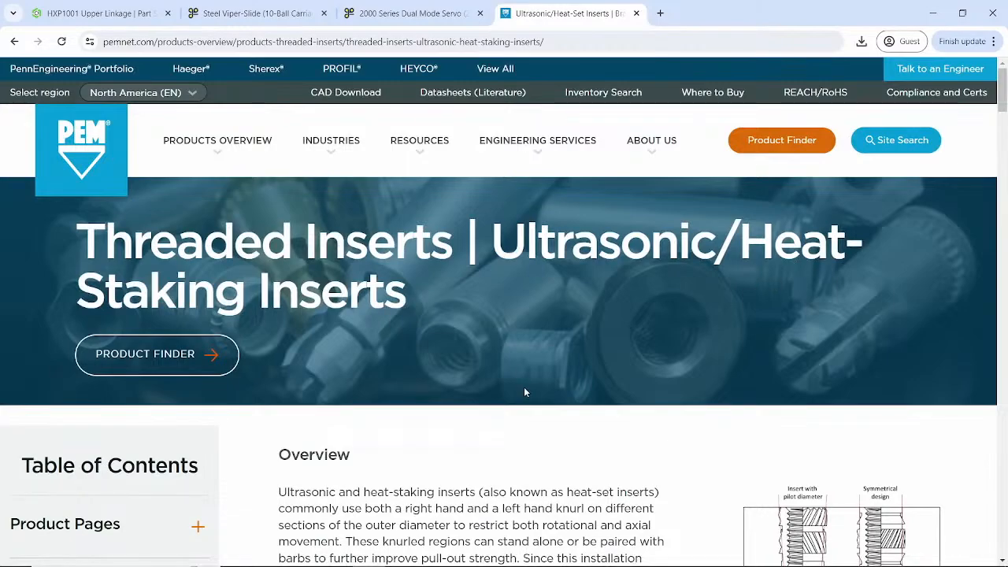
scroll(520, 378, "down", 1)
scroll(505, 394, "down", 2)
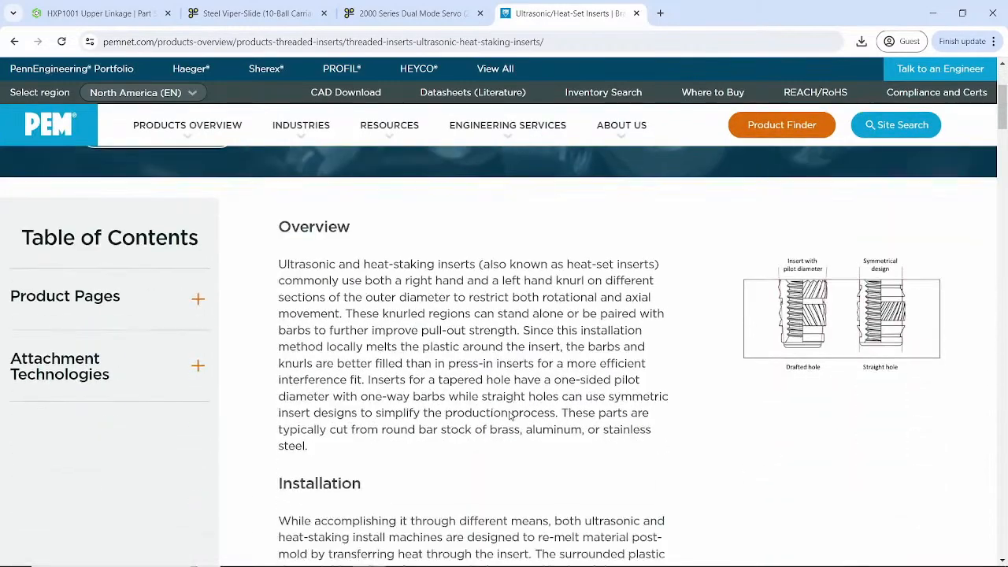
scroll(802, 297, "down", 5)
scroll(811, 295, "up", 1)
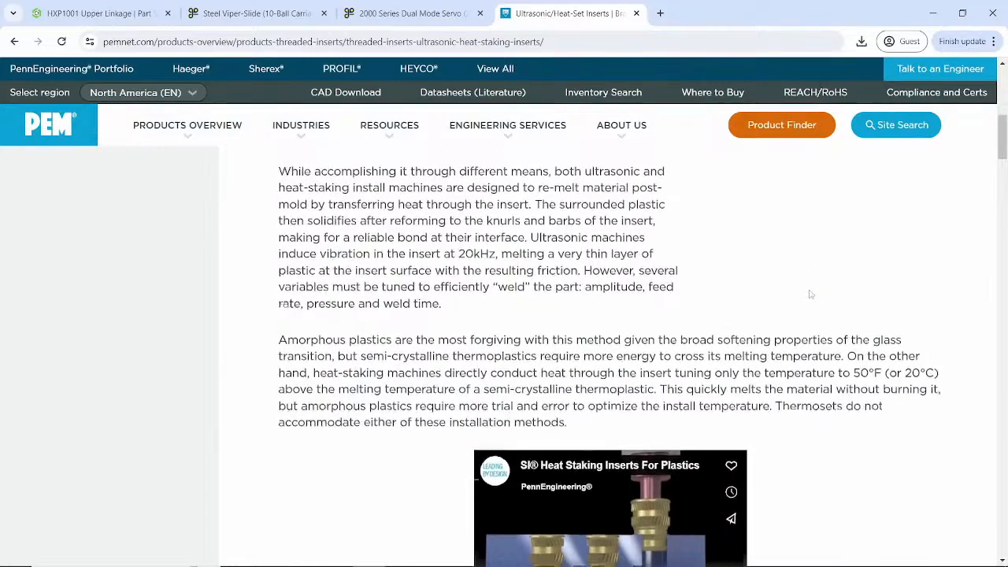
scroll(812, 294, "up", 5)
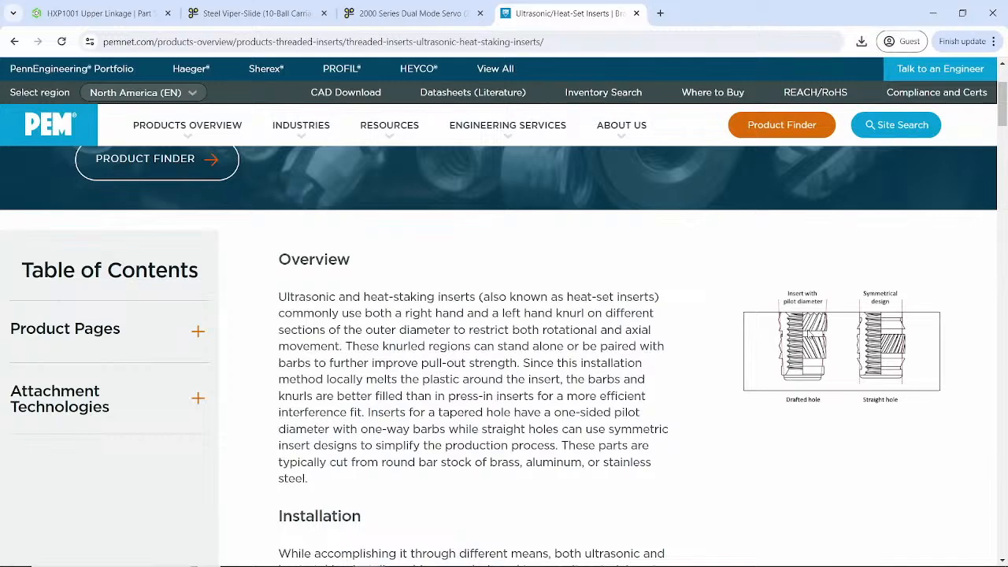
scroll(809, 331, "down", 2)
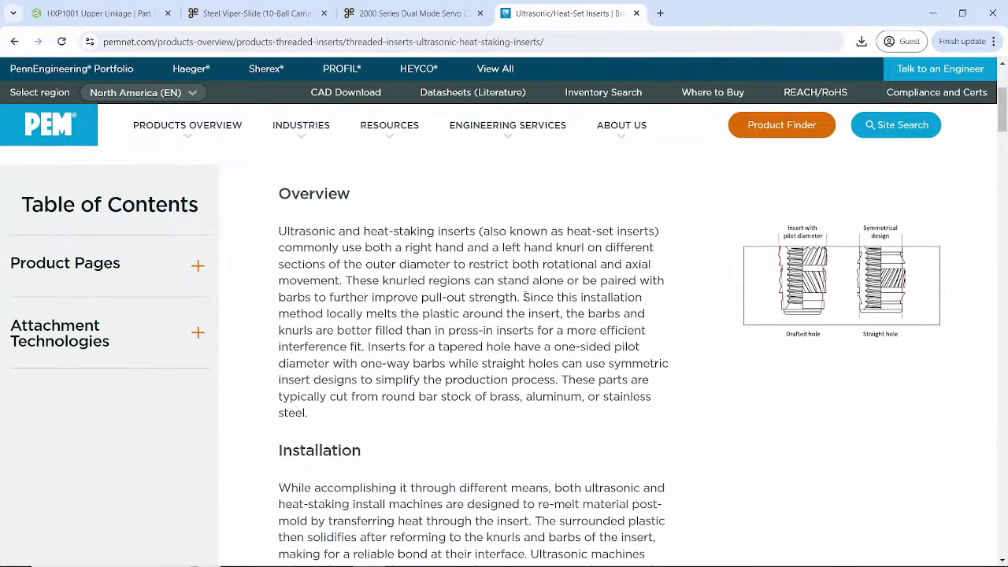
- Expand the Product Pages list in the table of contents and review its fastener categories through Specialty Fasteners
left_click(96, 263)
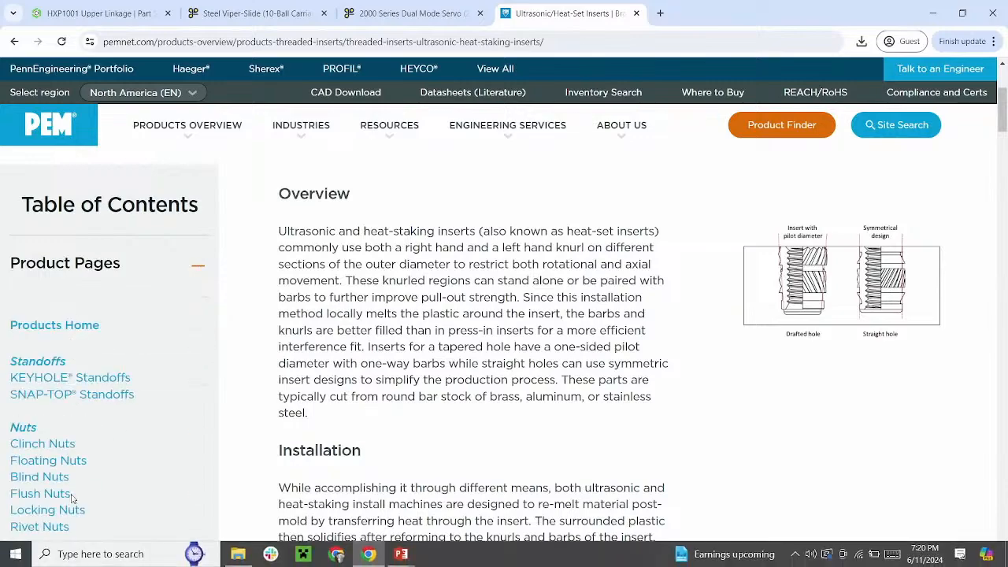
scroll(75, 415, "down", 2)
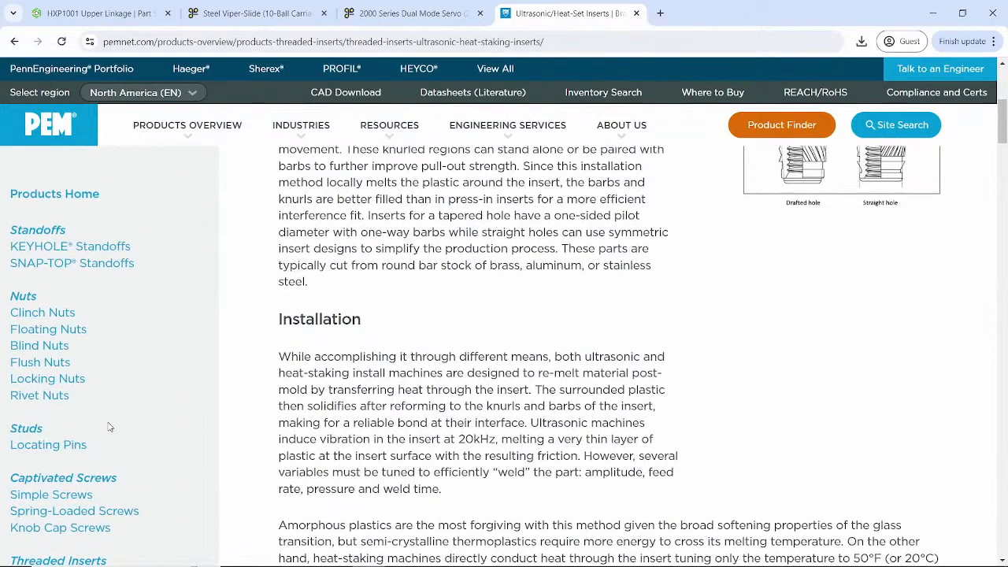
scroll(157, 430, "down", 2)
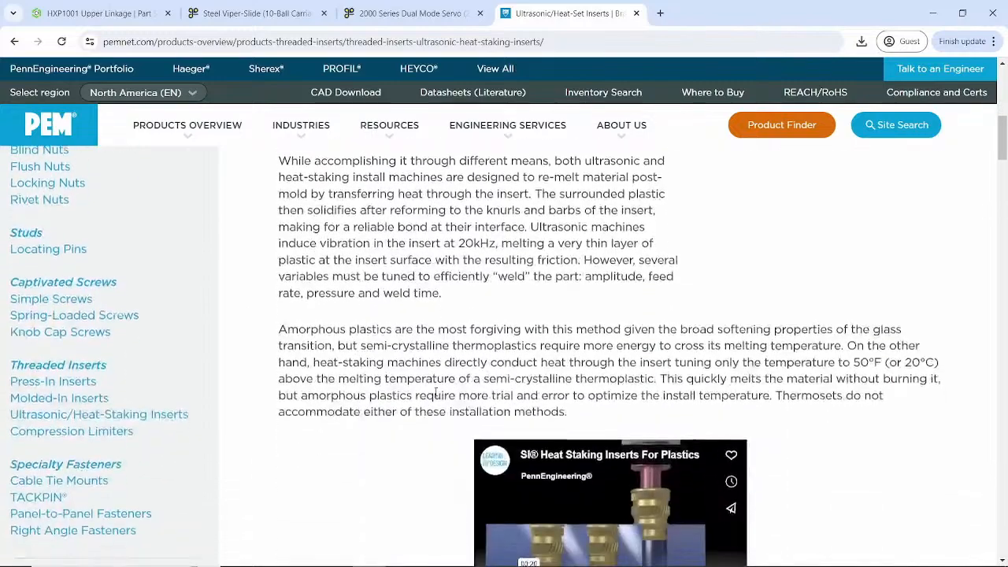
scroll(436, 392, "down", 1)
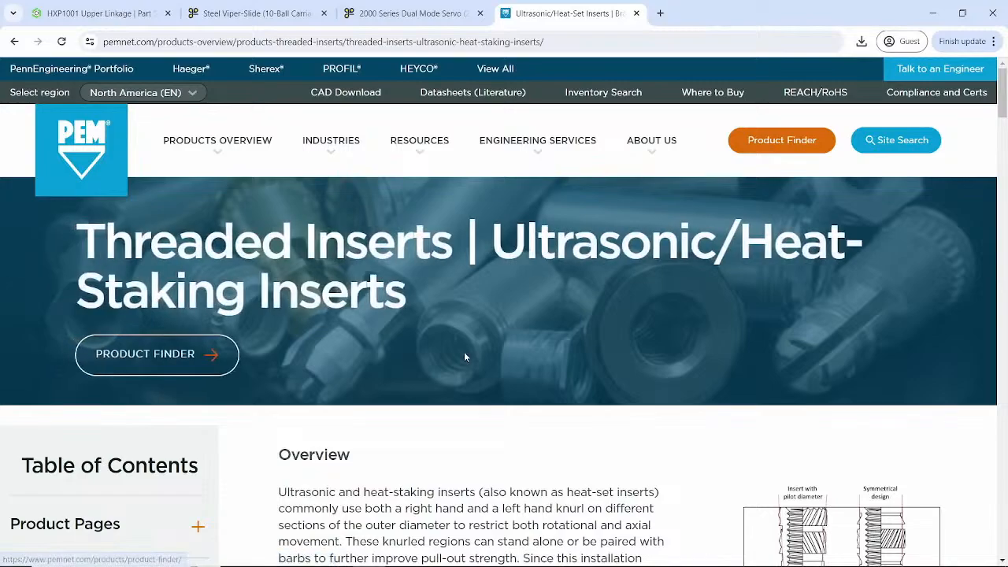
- Open the IUA/IUB/IUC Tapered, Heat-Staking Inserts family from the product types at the end of the inserts page
scroll(464, 351, "down", 10)
scroll(461, 358, "down", 10)
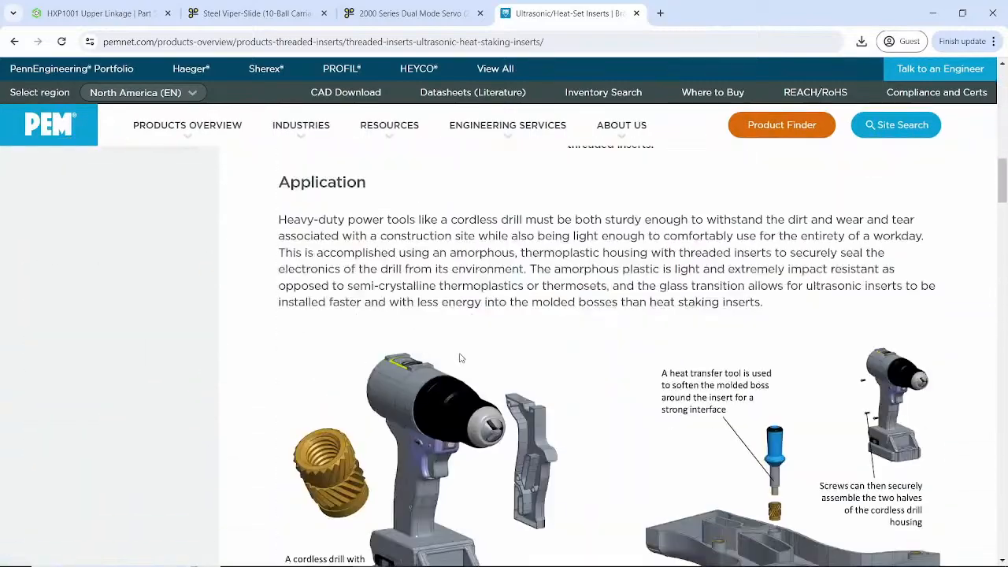
scroll(460, 357, "down", 3)
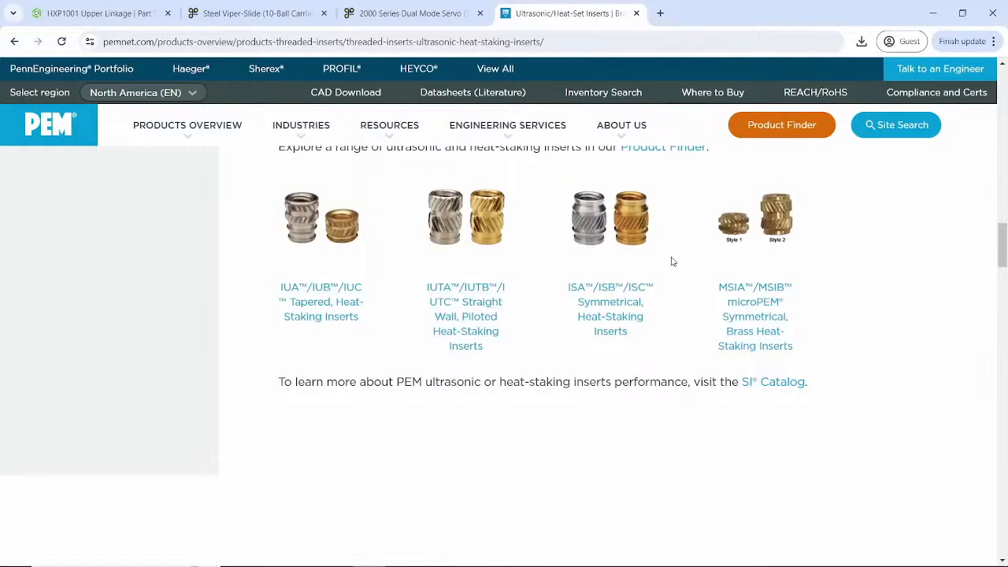
left_click(319, 316)
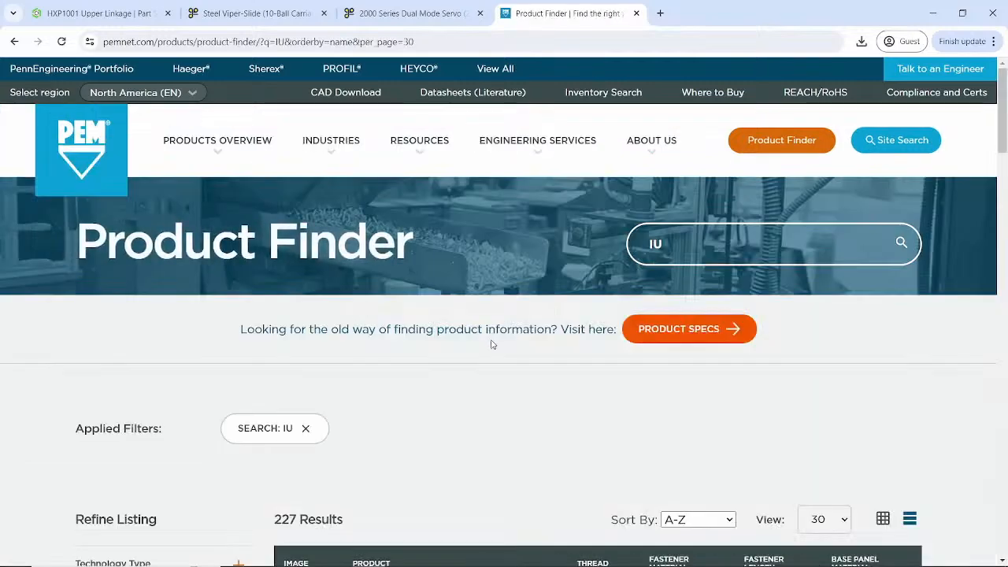
- Review the thread sizes, materials and lengths of the tapered inserts on the first page of the product finder listing
scroll(492, 344, "down", 5)
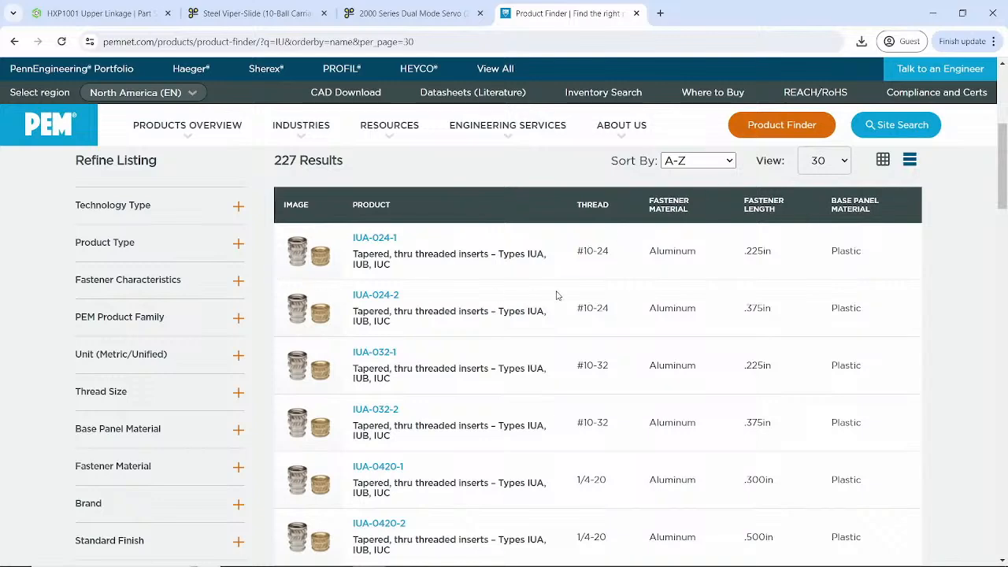
scroll(556, 295, "down", 15)
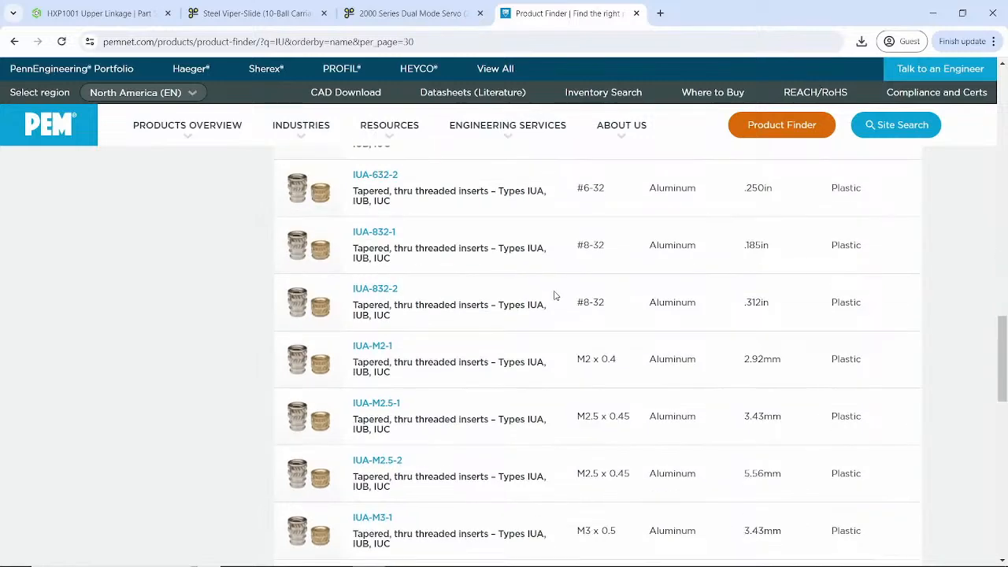
scroll(554, 296, "down", 4)
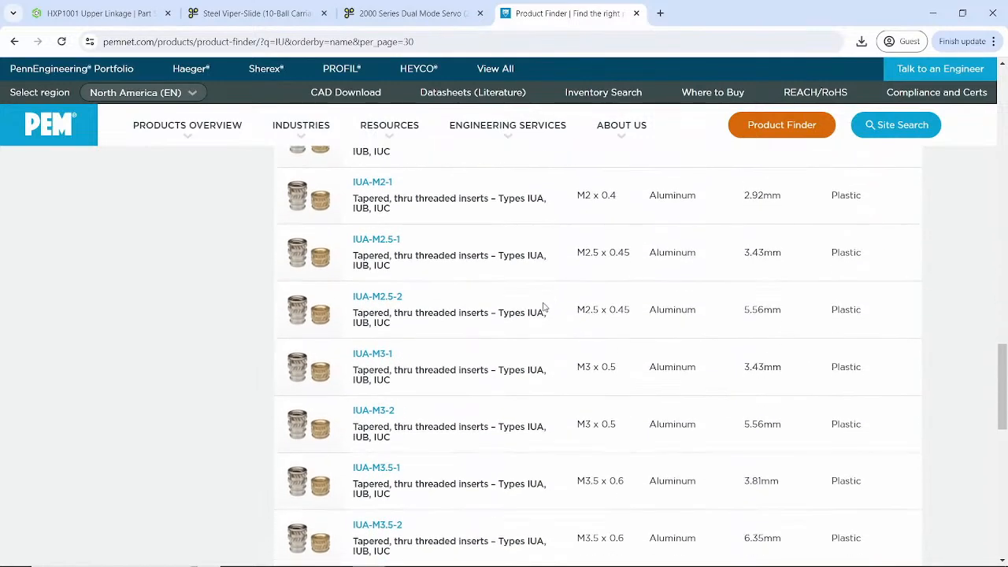
scroll(536, 437, "down", 3)
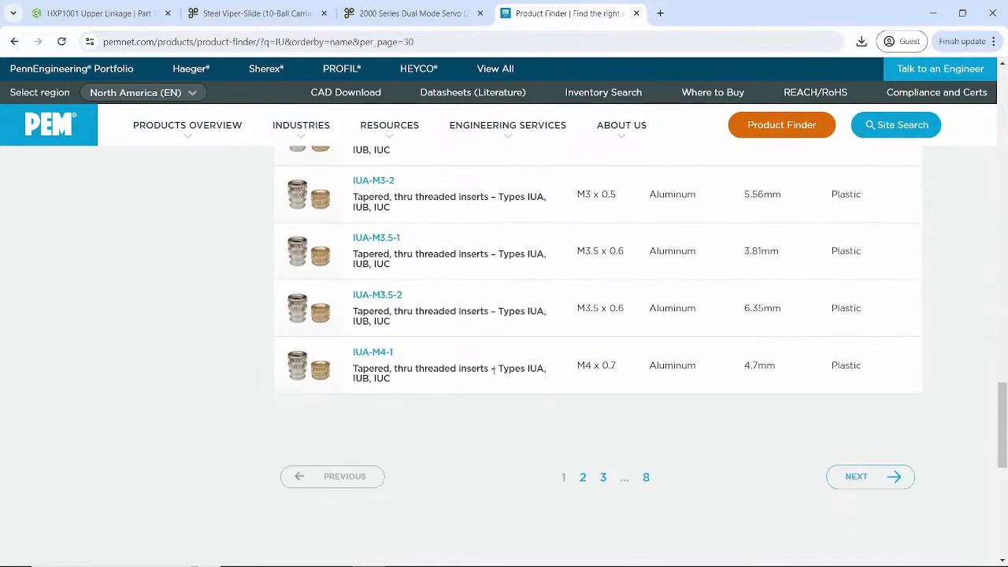
- Open the IUA-M4-1 tapered insert's product page and read its dimensions and mounting-hole specifications
left_click(375, 356)
left_click(89, 385)
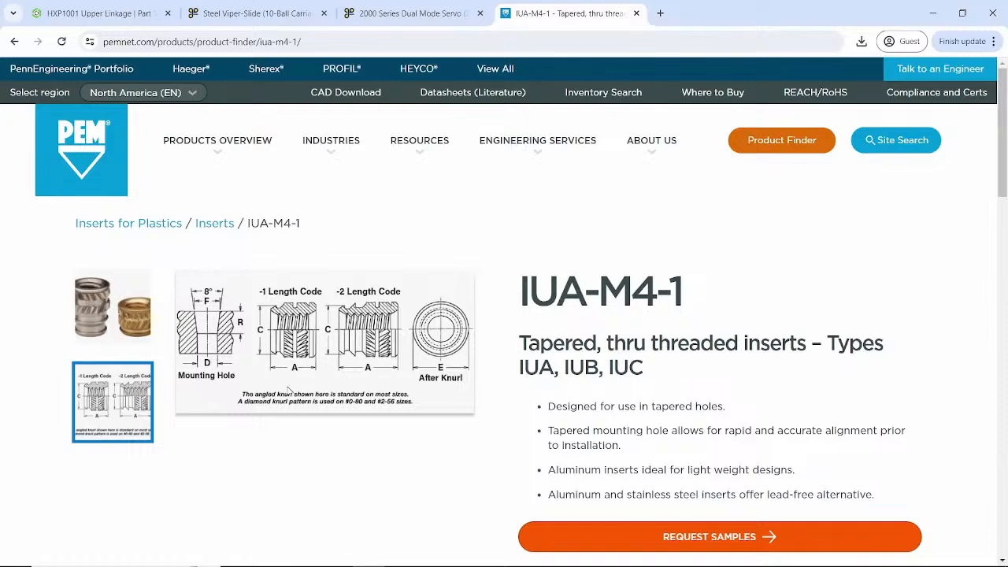
scroll(417, 423, "down", 5)
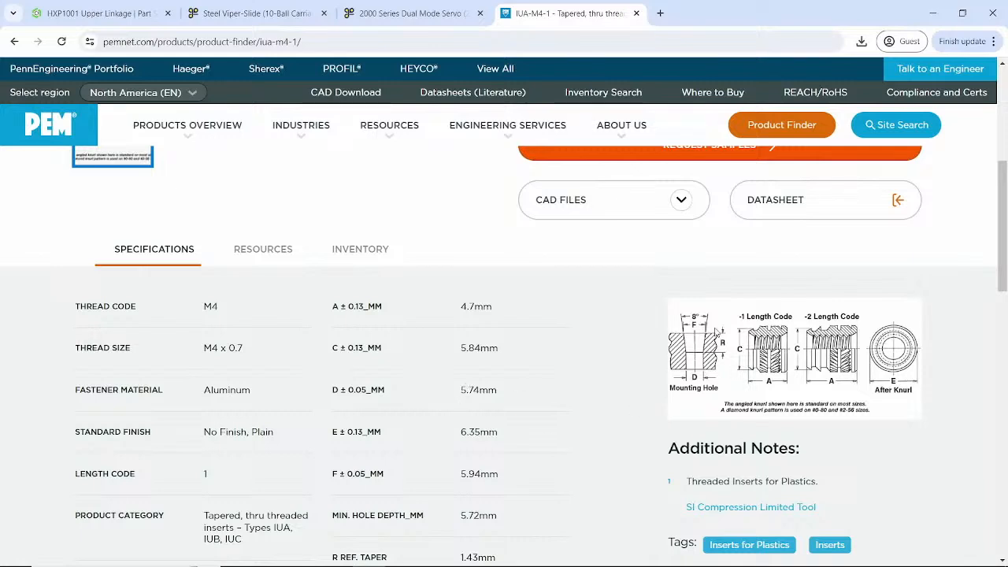
scroll(484, 290, "up", 5)
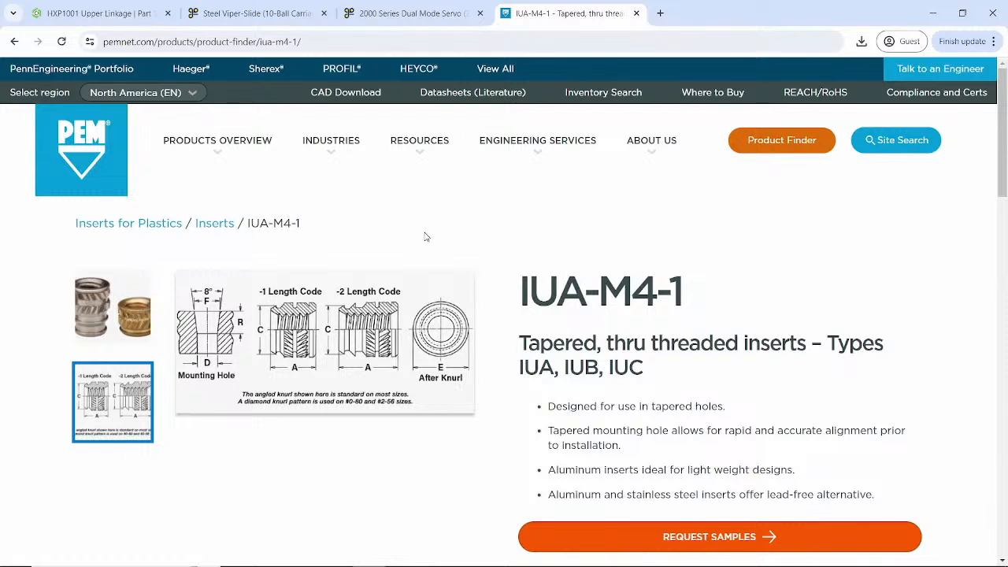
- Switch to the HXP1001 Upper Linkage in Onshape and cancel the open hole edit
left_click(77, 10)
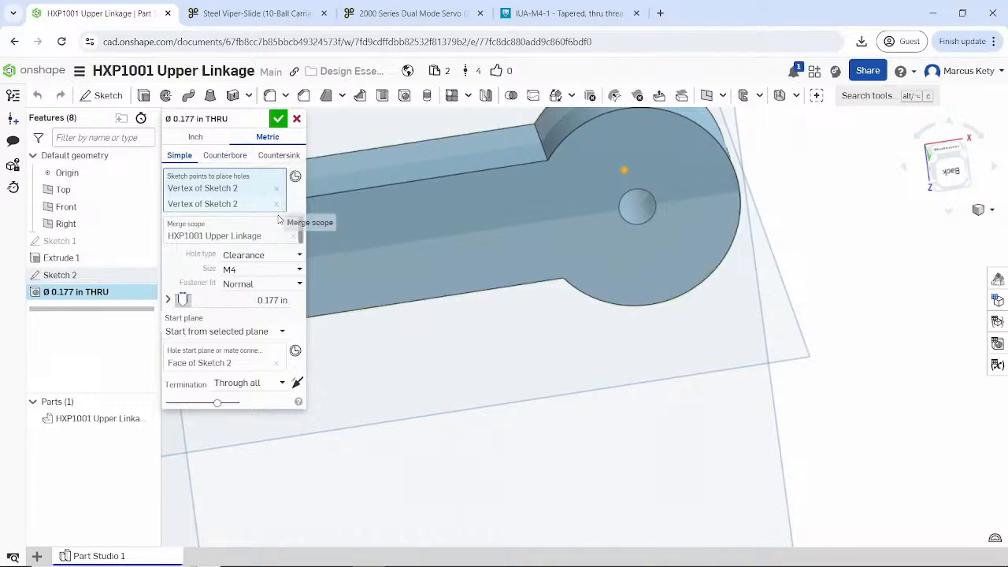
left_click(297, 119)
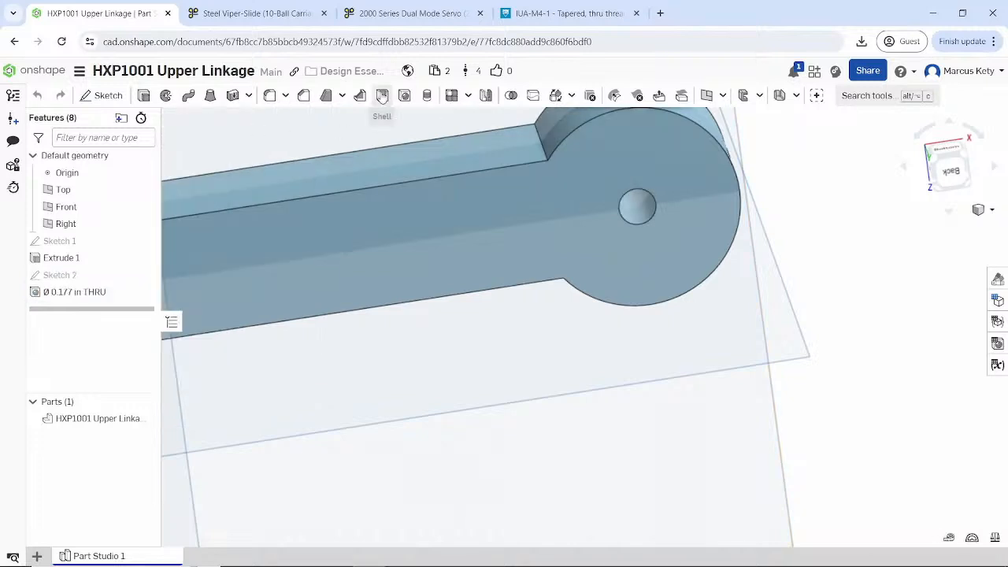
- Start a new metric hole, set its type to PEM, and review the available fasteners and hole styles
left_click(404, 95)
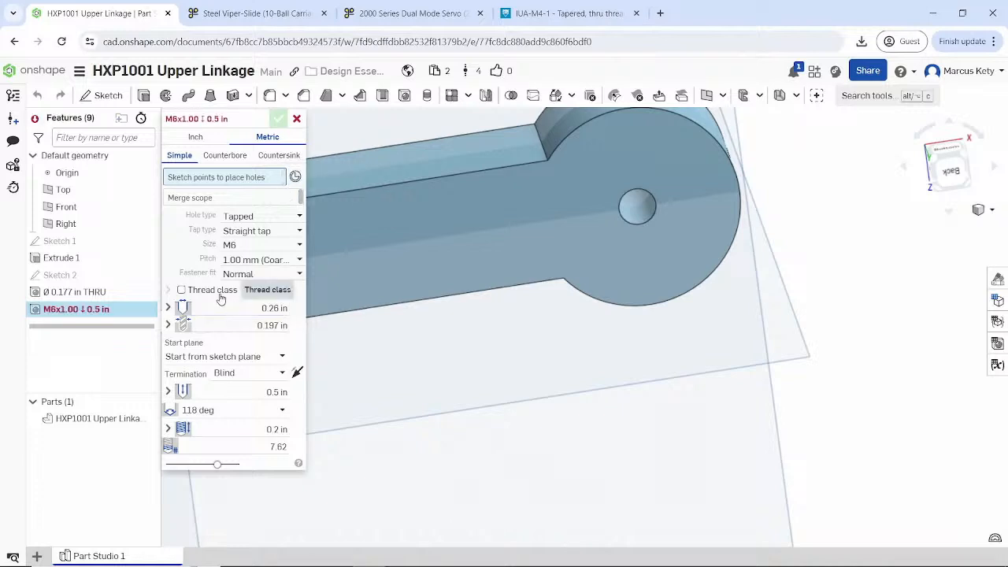
left_click(266, 216)
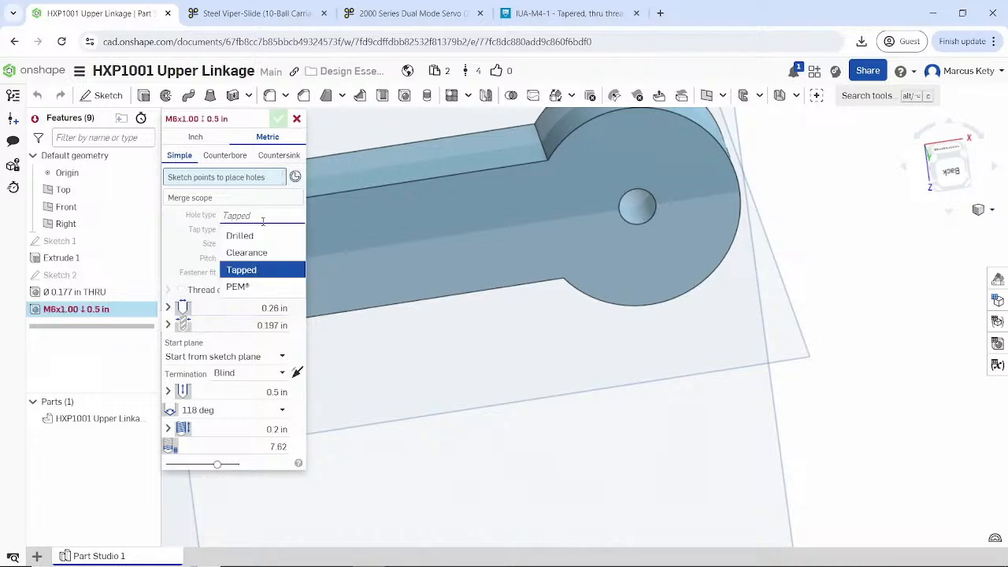
left_click(268, 285)
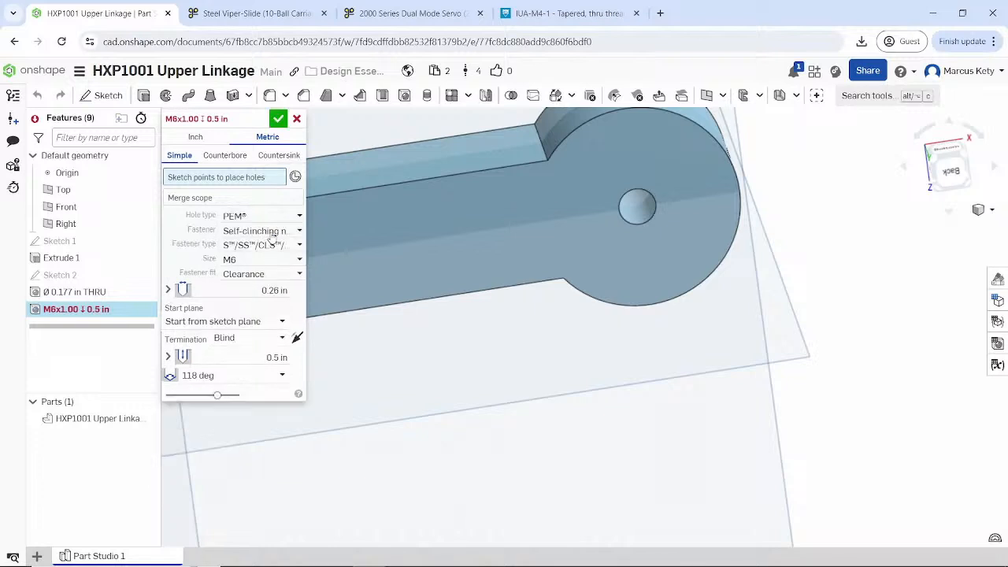
left_click(272, 230)
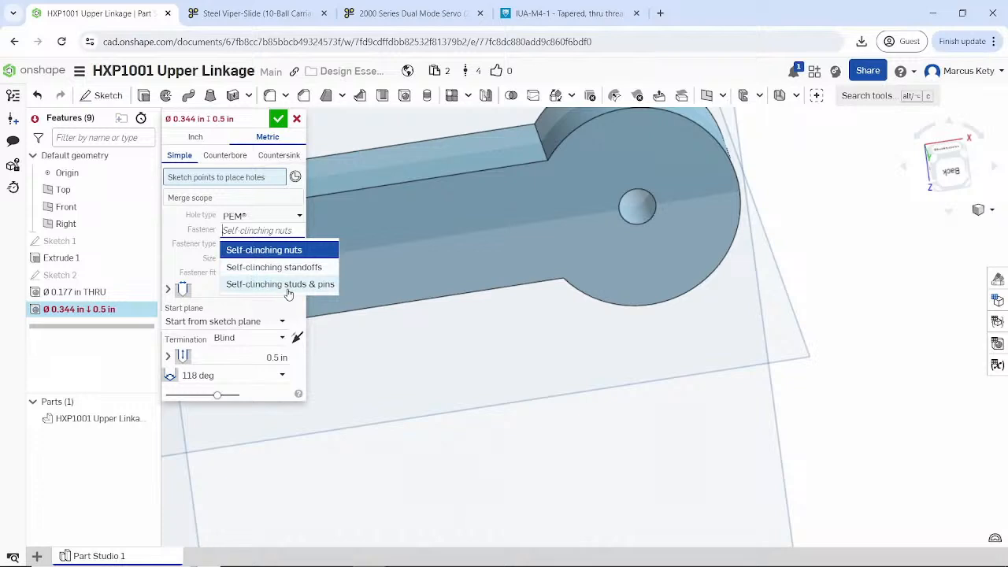
left_click(266, 248)
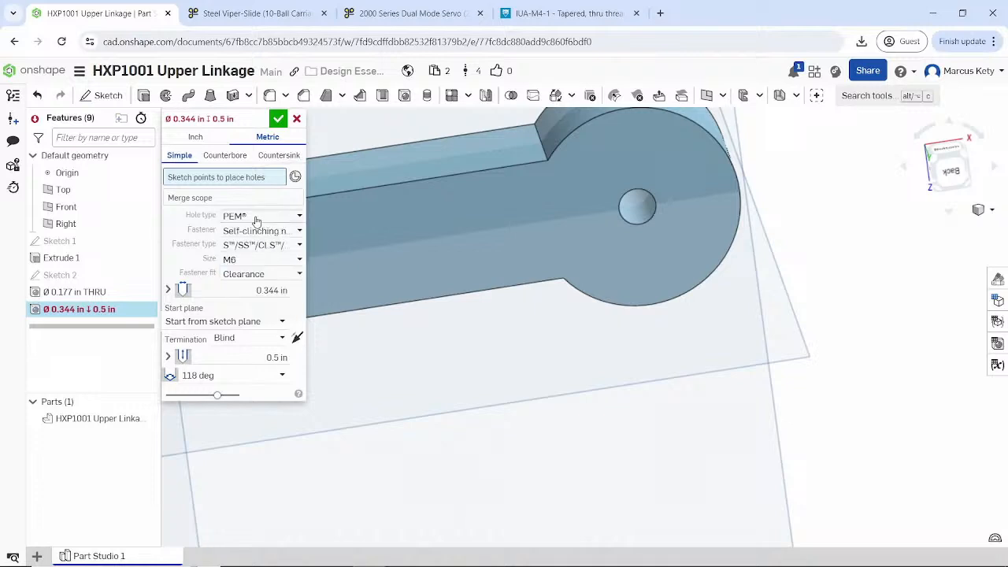
left_click(254, 216)
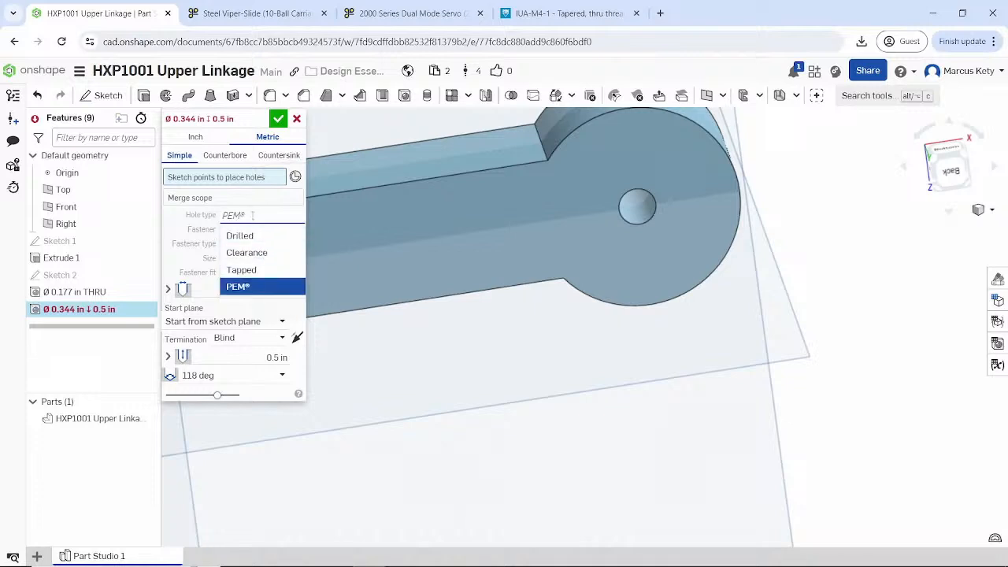
left_click(252, 215)
left_click(227, 157)
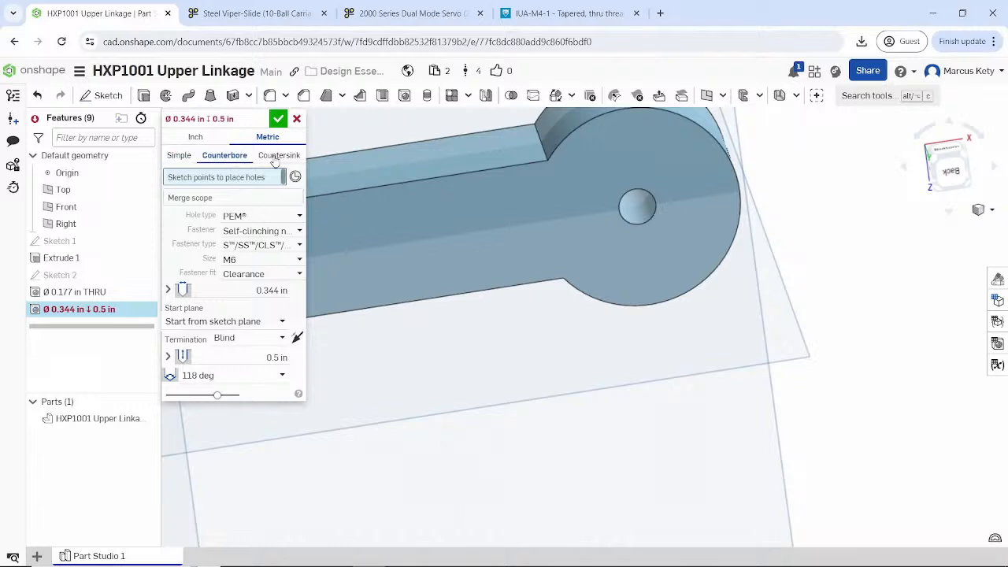
left_click(179, 155)
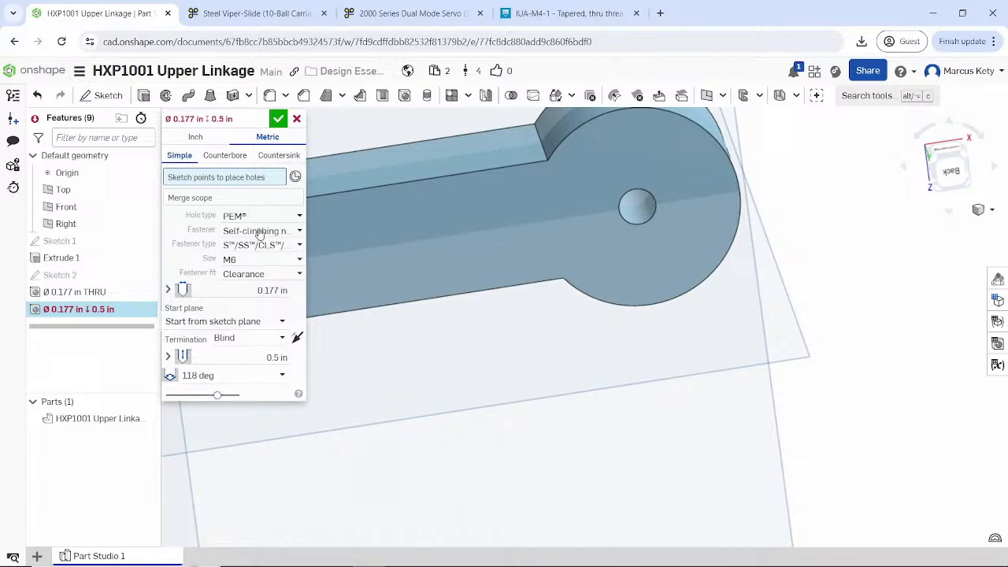
left_click(260, 230)
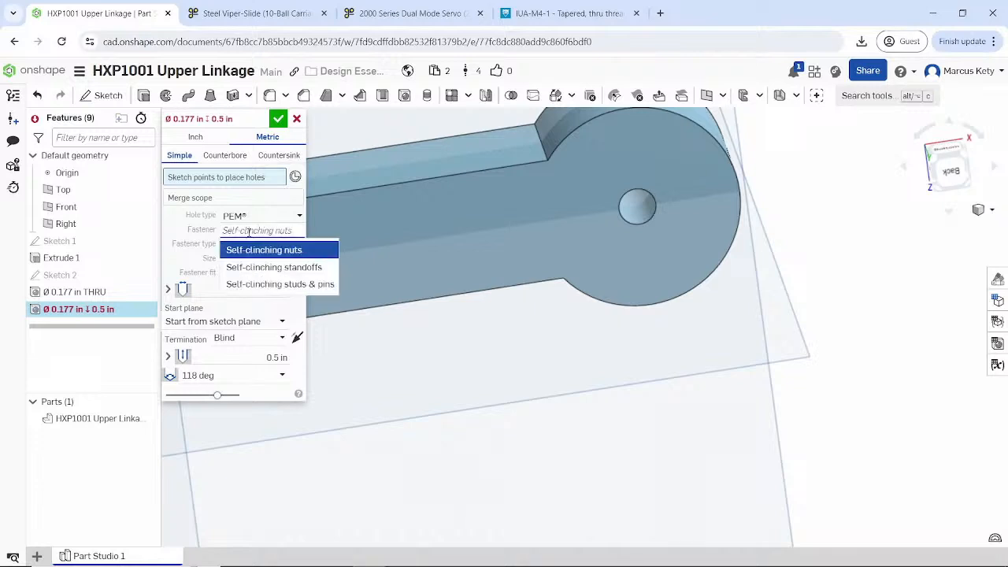
key("Return")
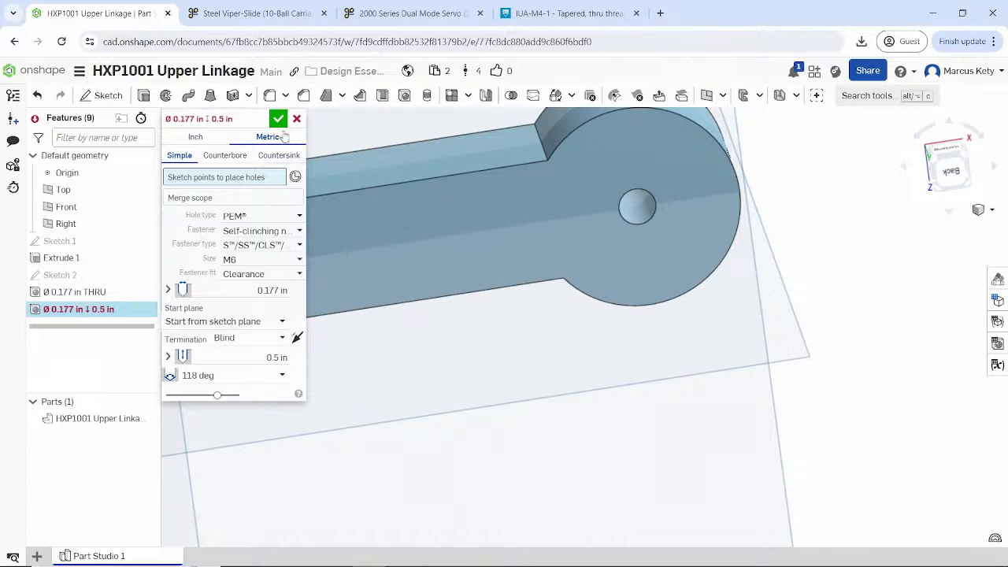
- Review the PEM fastener choices for inch holes and cancel the new hole
left_click(195, 137)
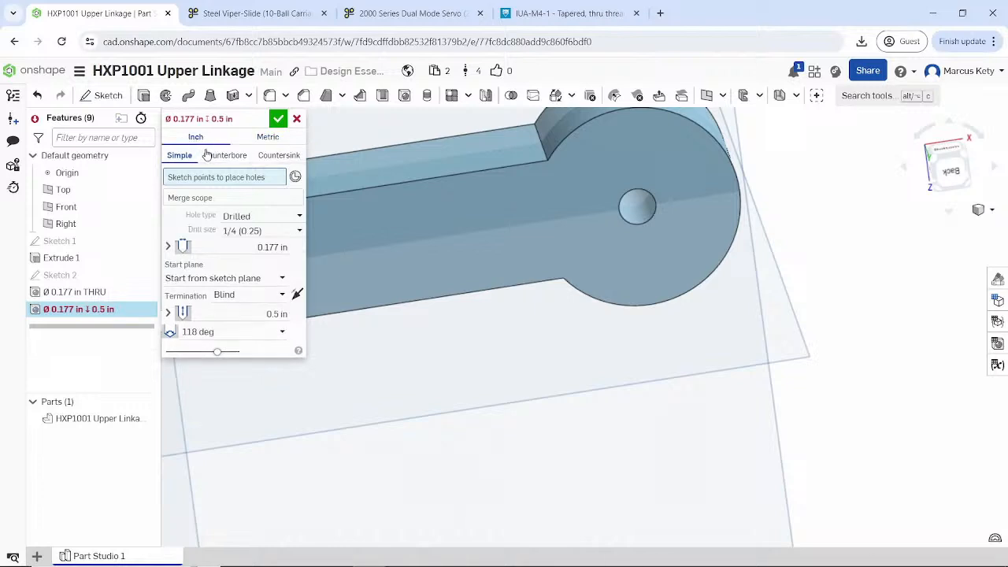
left_click(249, 216)
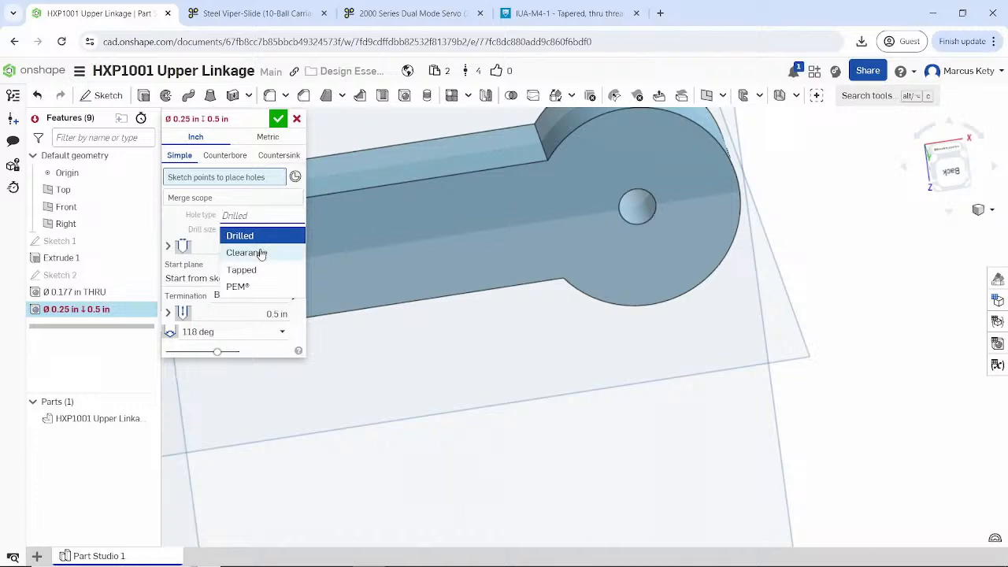
left_click(261, 252)
left_click(256, 218)
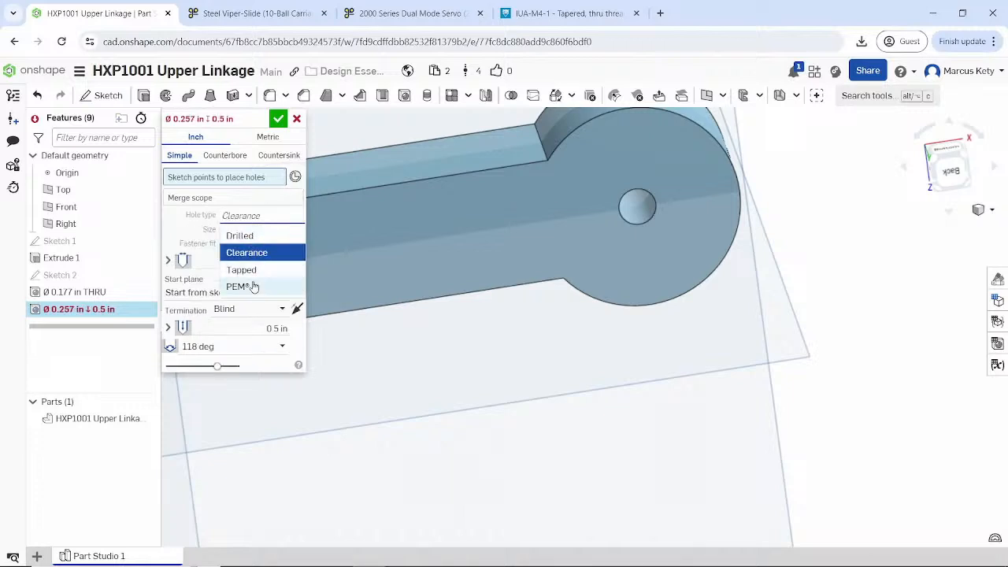
left_click(238, 286)
left_click(282, 233)
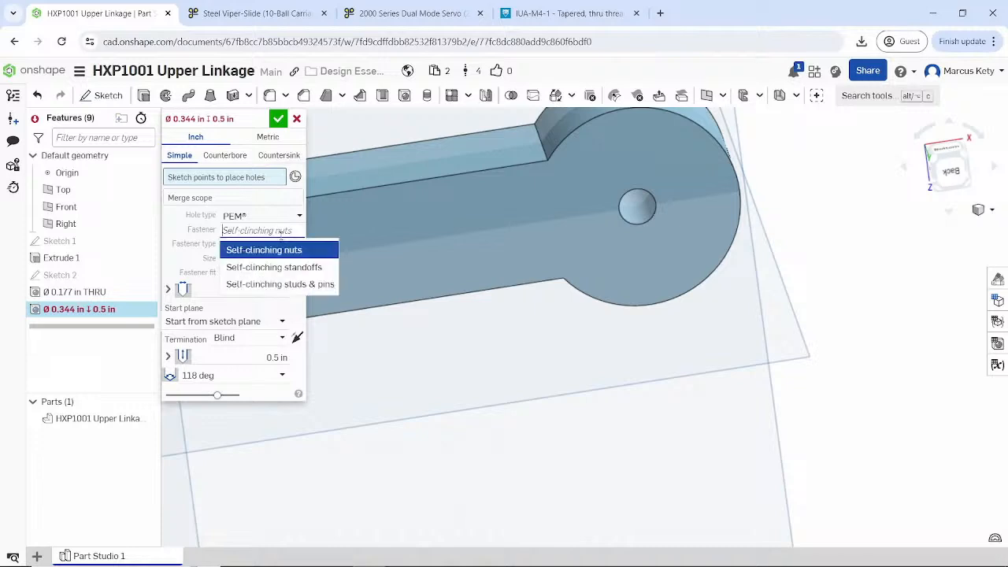
left_click(277, 202)
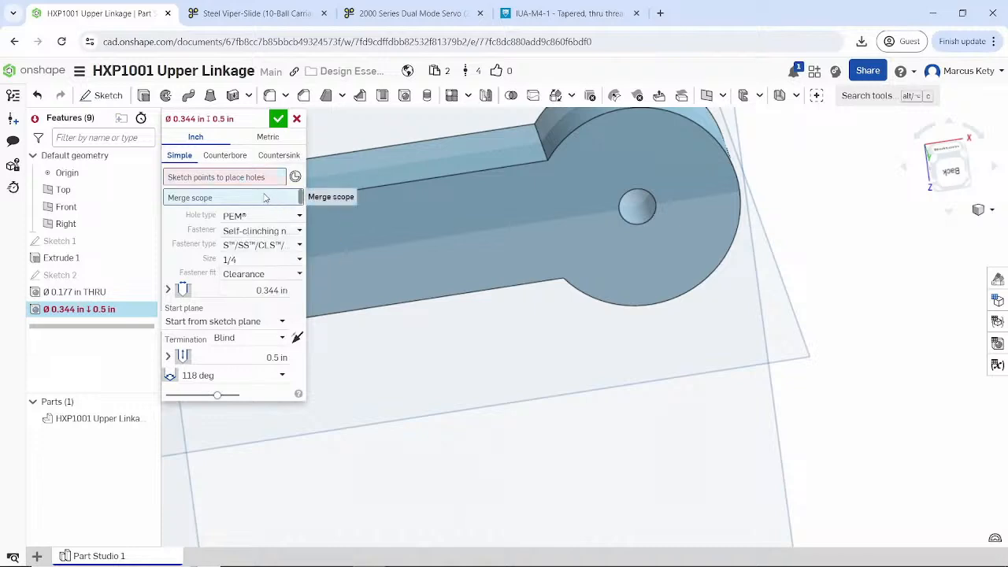
left_click(297, 119)
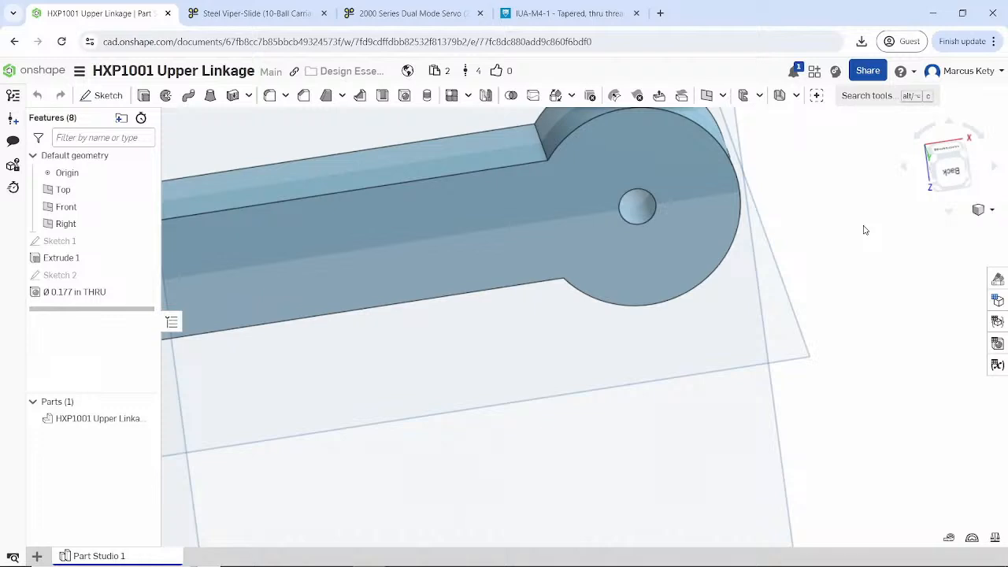
- Edit the linkage's existing M4 clearance hole feature and change its hole type to Tapped
right_click(97, 298)
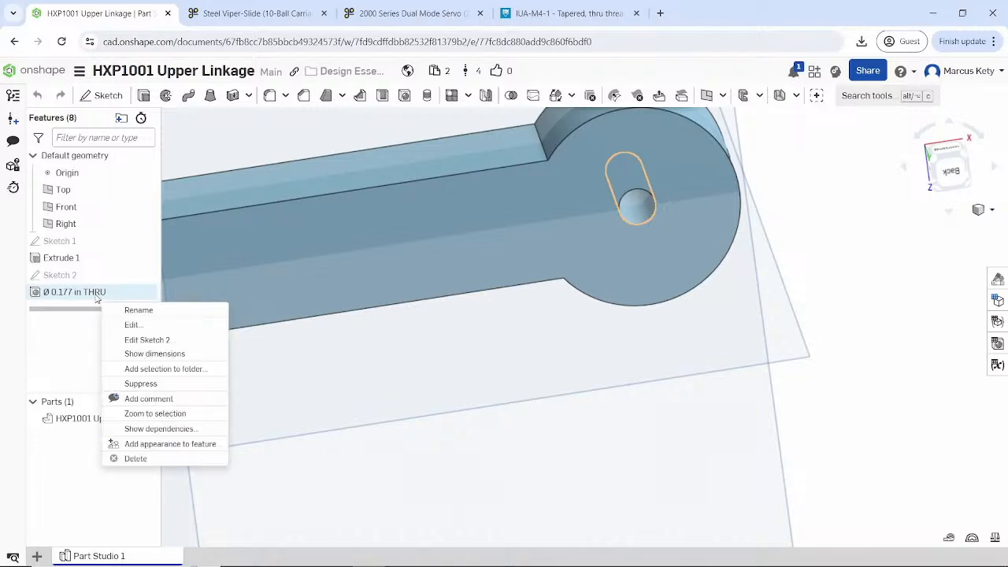
left_click(103, 295)
right_click(110, 304)
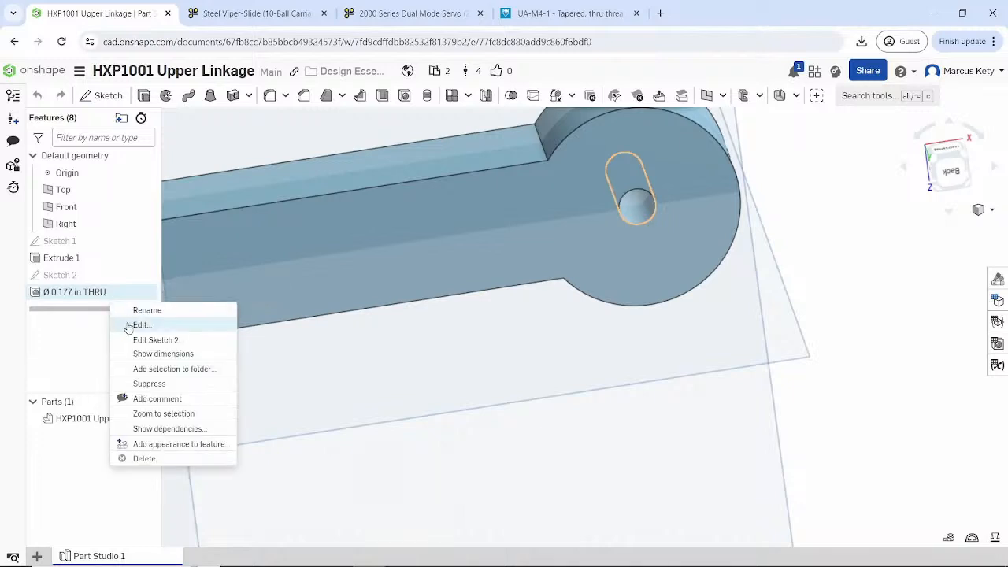
left_click(130, 324)
left_click(251, 257)
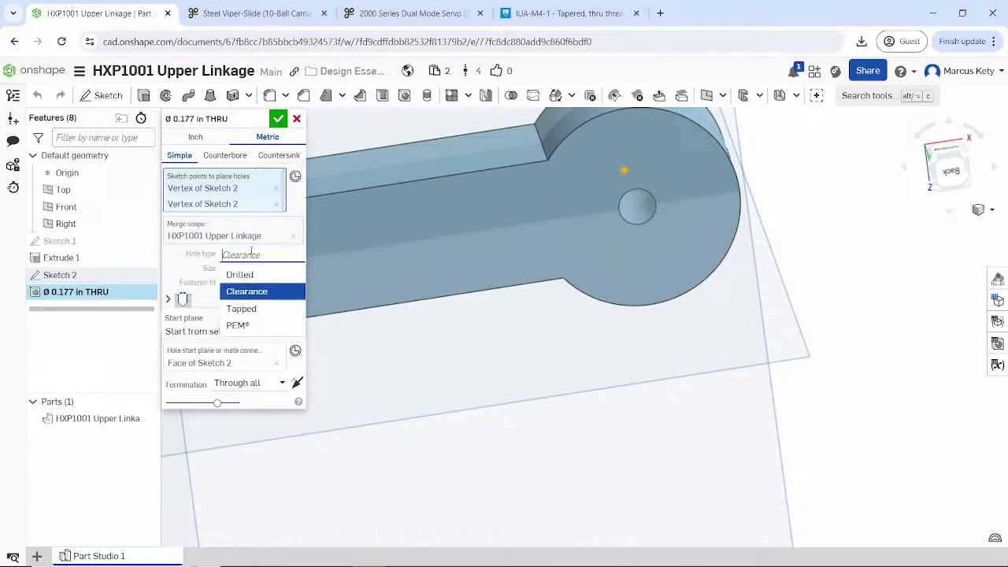
left_click(243, 309)
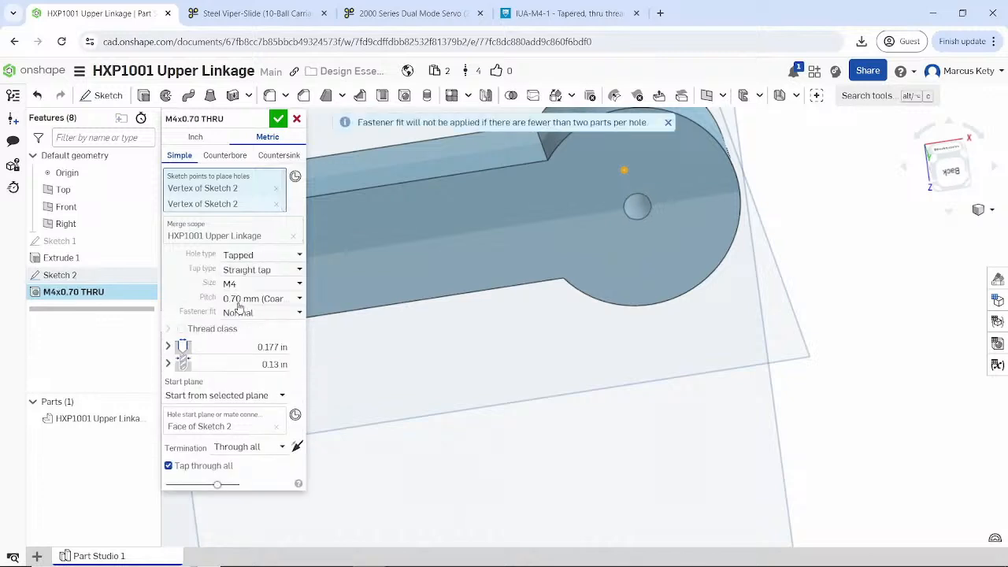
left_click(278, 118)
- Measure the tapped hole's diameter at the linkage's end, with the length unit set to Millimeter
left_click(646, 194)
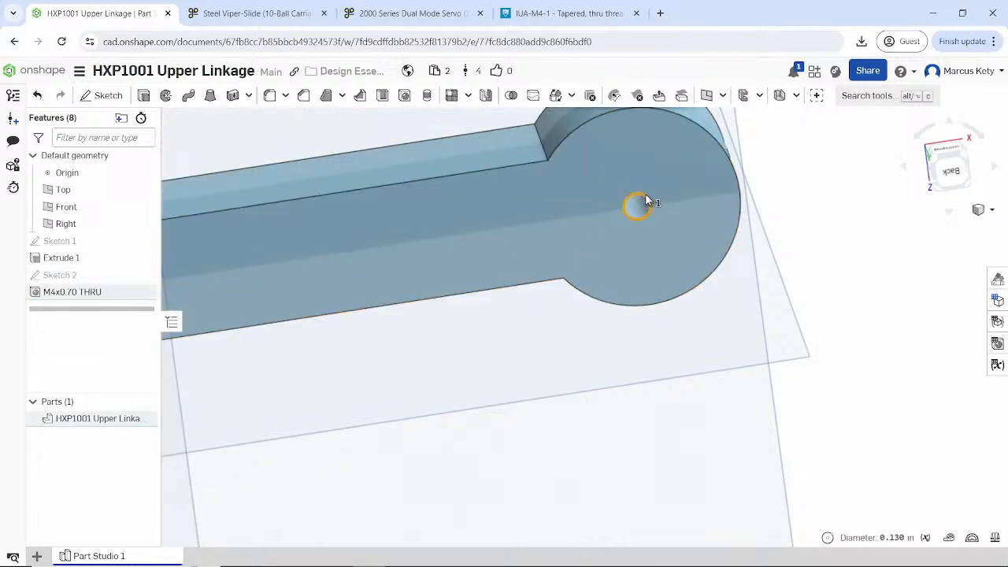
left_click(912, 535)
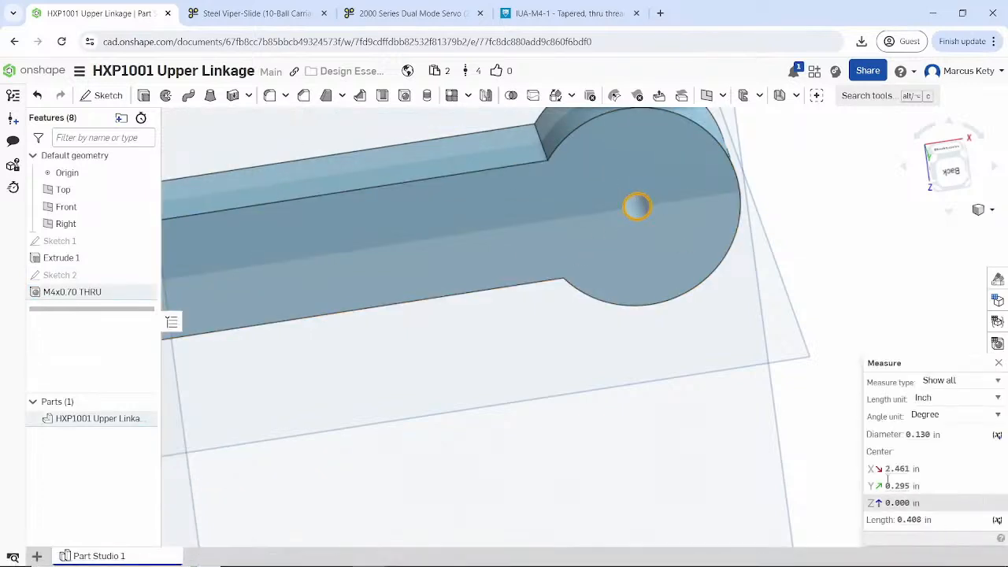
left_click(932, 400)
left_click(946, 466)
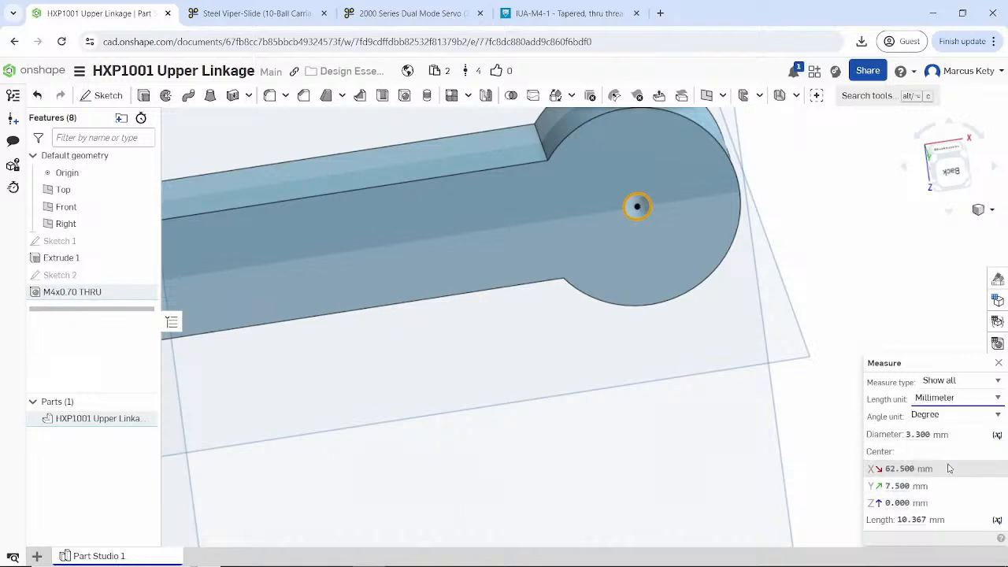
mouse_move(921, 436)
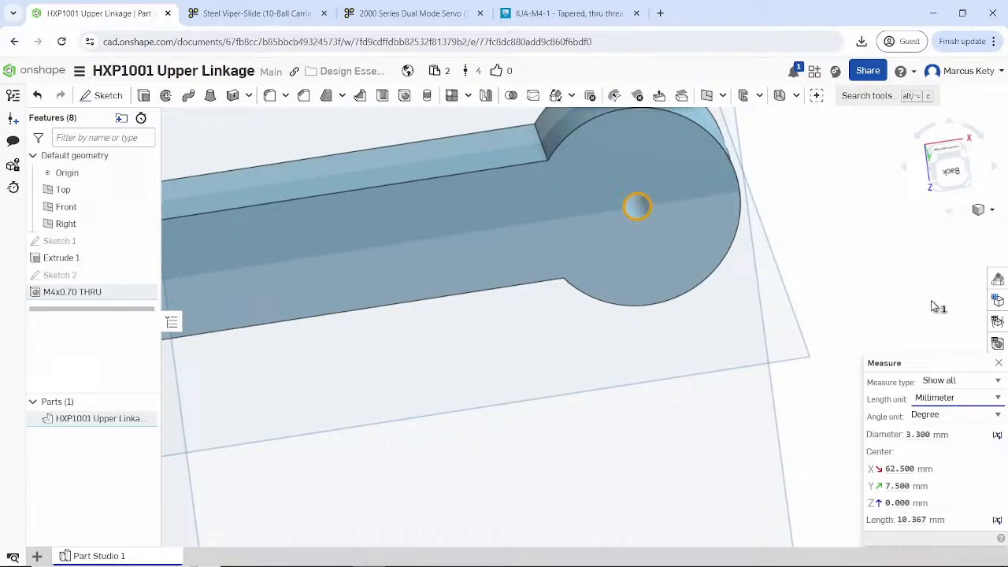
- Reopen the tapped hole feature, check its fastener fit and thread class options, and accept it with the Normal fit
right_click(118, 293)
left_click(146, 320)
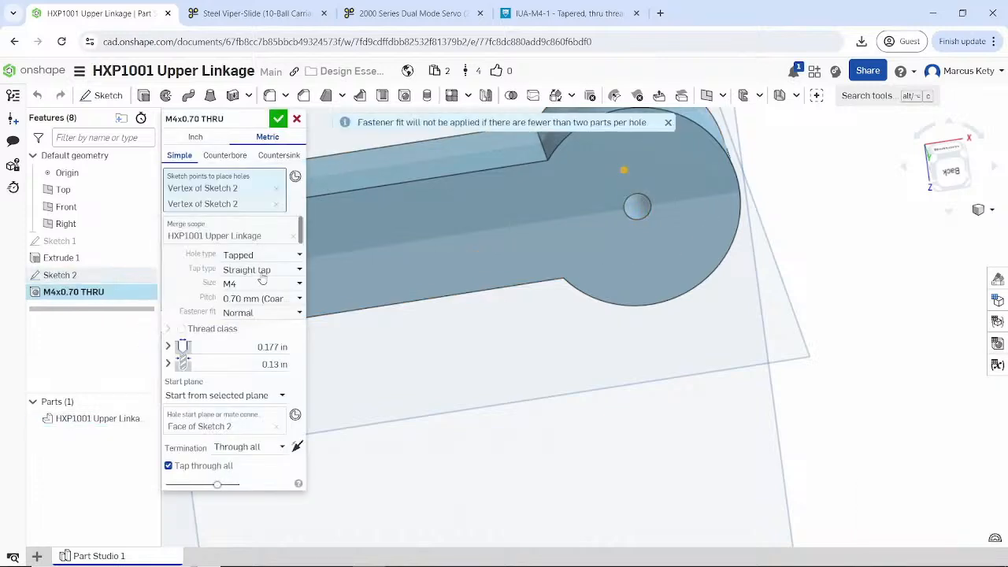
left_click(242, 313)
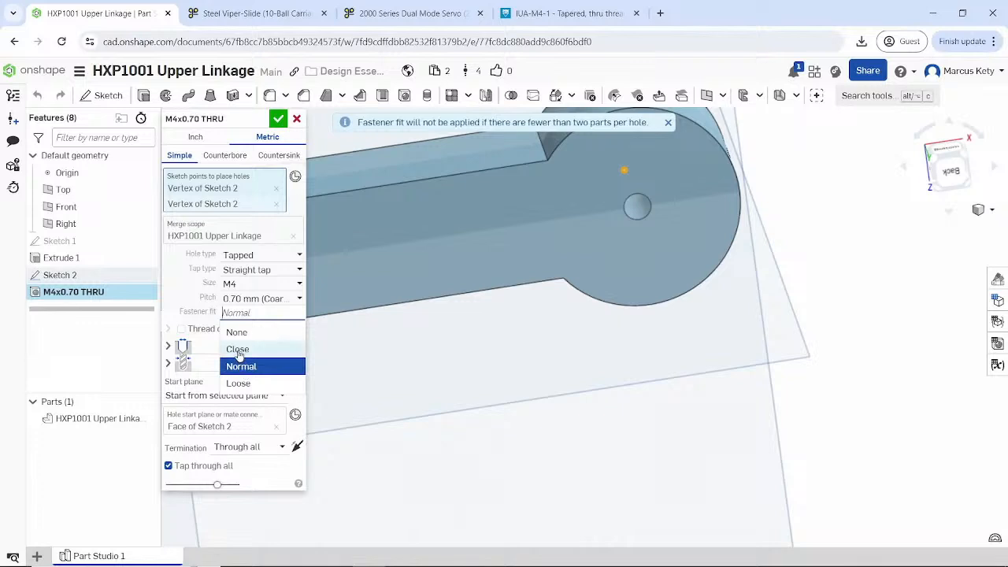
left_click(180, 292)
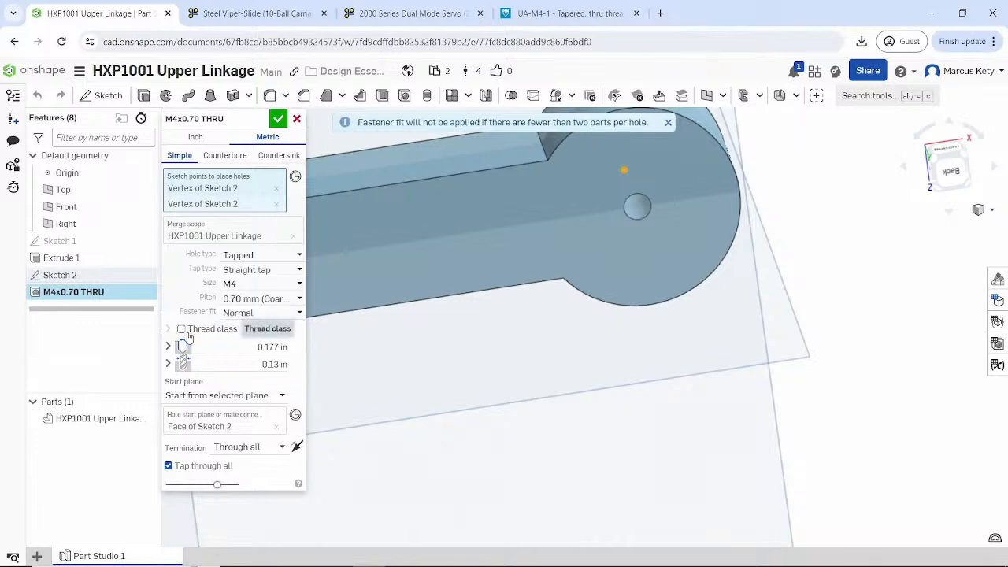
left_click(280, 119)
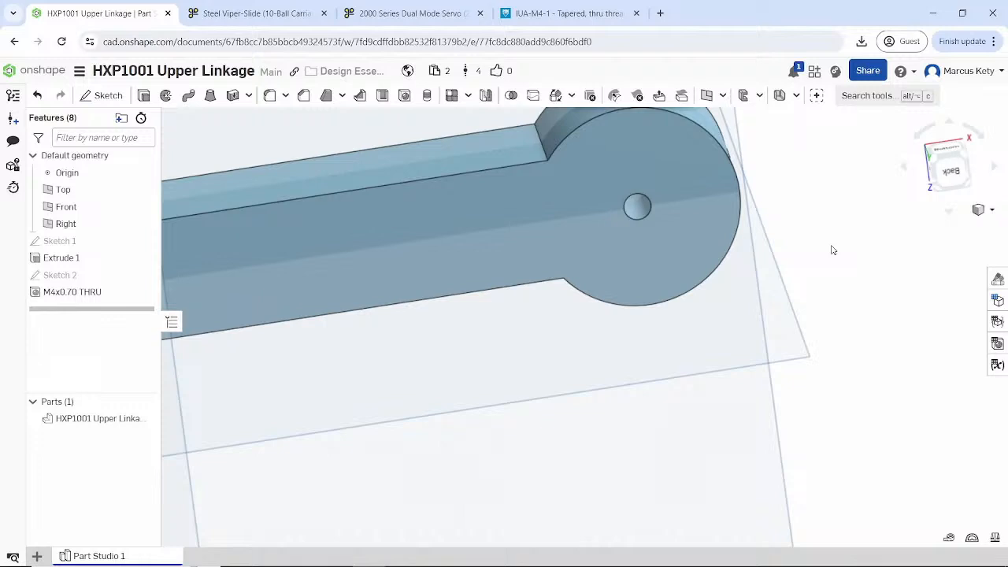
left_click(579, 14)
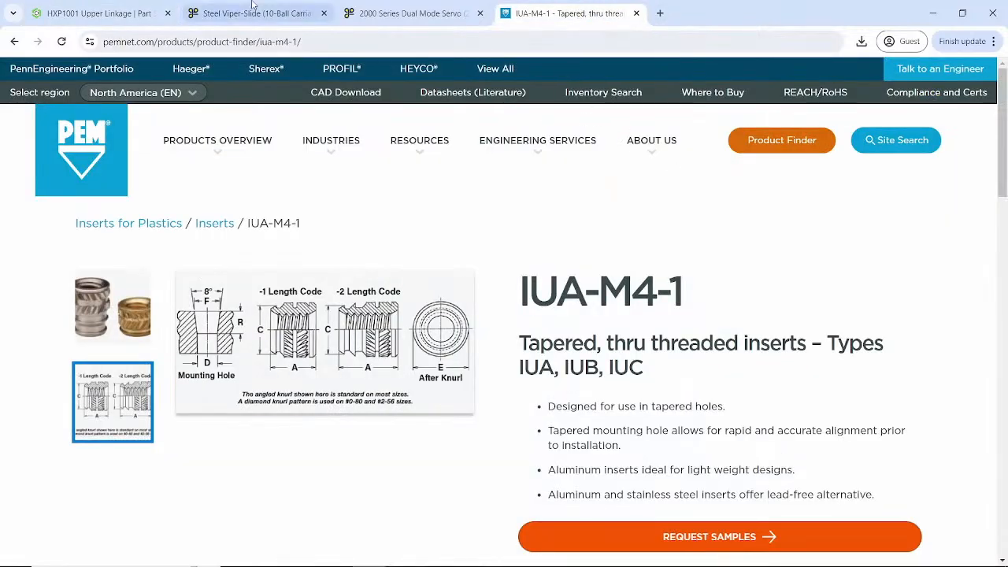
left_click(124, 14)
scroll(619, 243, "down", 3)
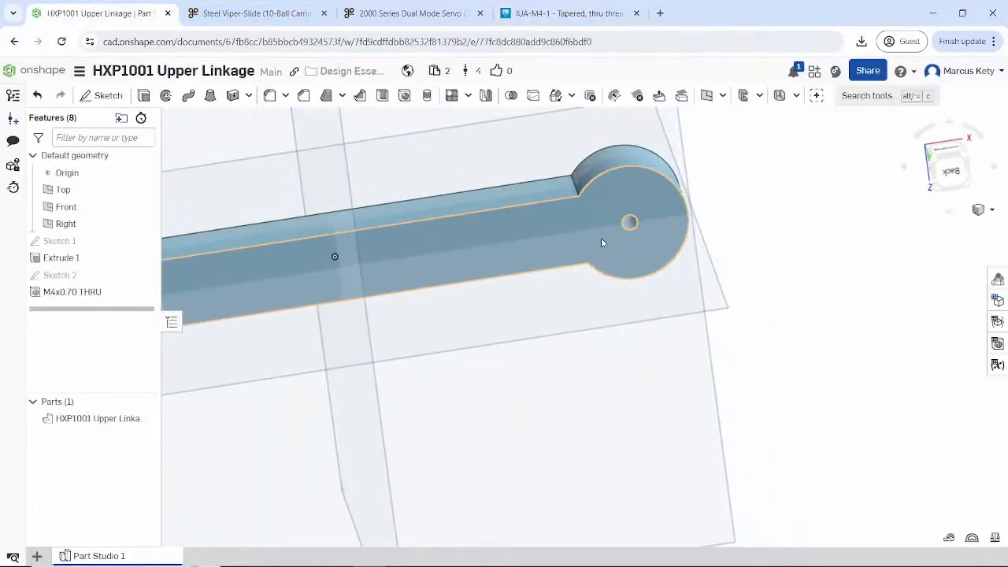
scroll(507, 230, "down", 2)
scroll(531, 244, "up", 2)
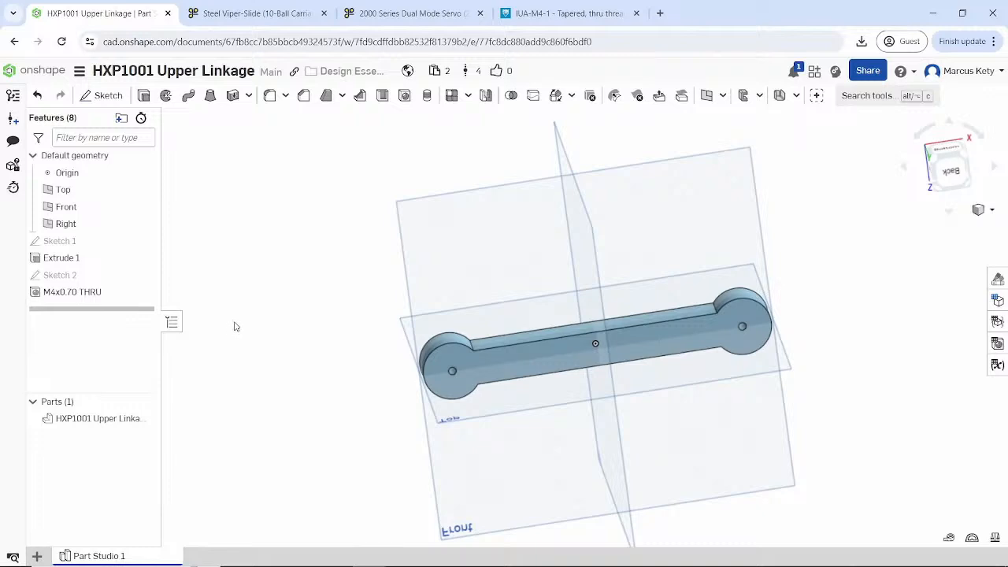
left_click(440, 338)
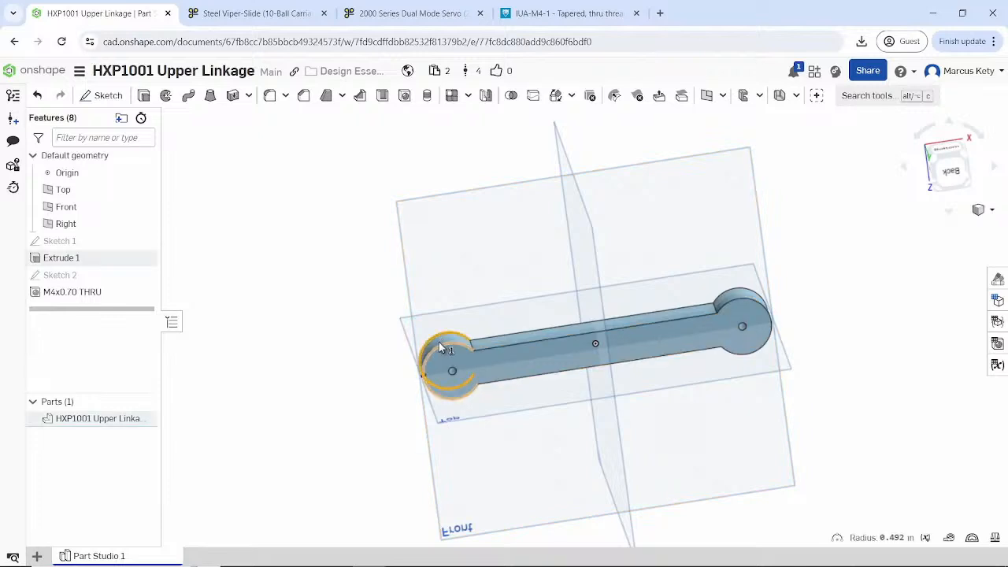
left_click(438, 342)
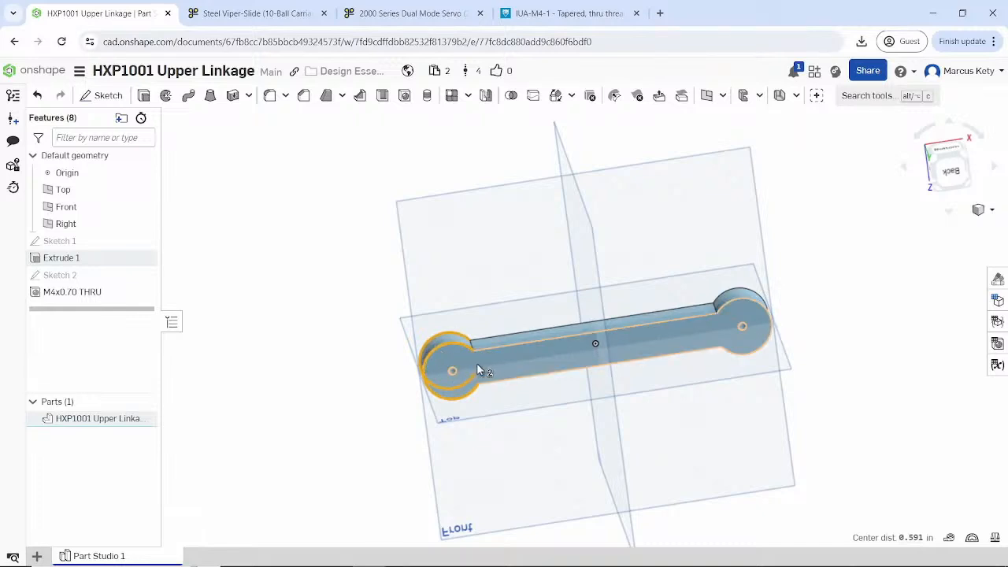
left_click(322, 249)
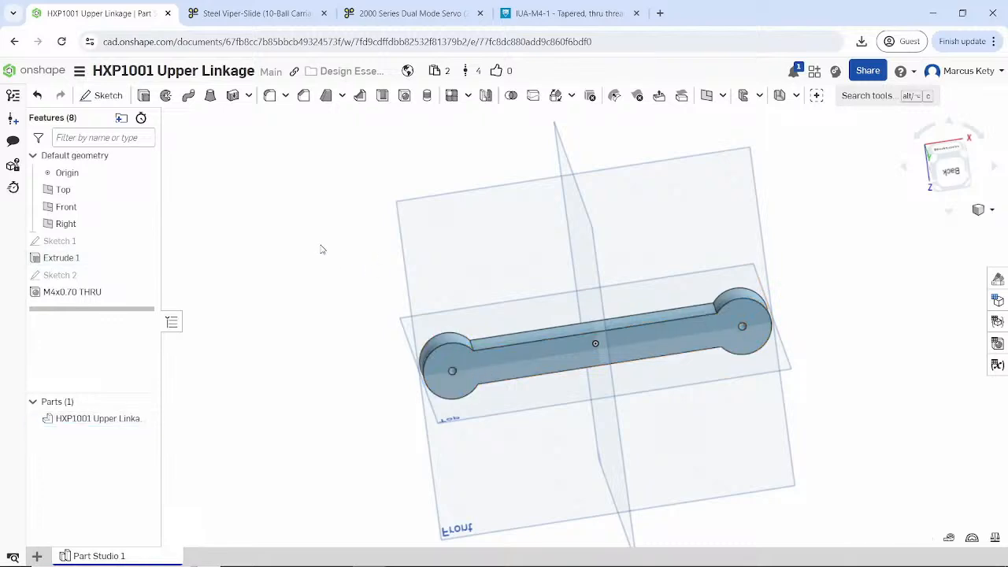